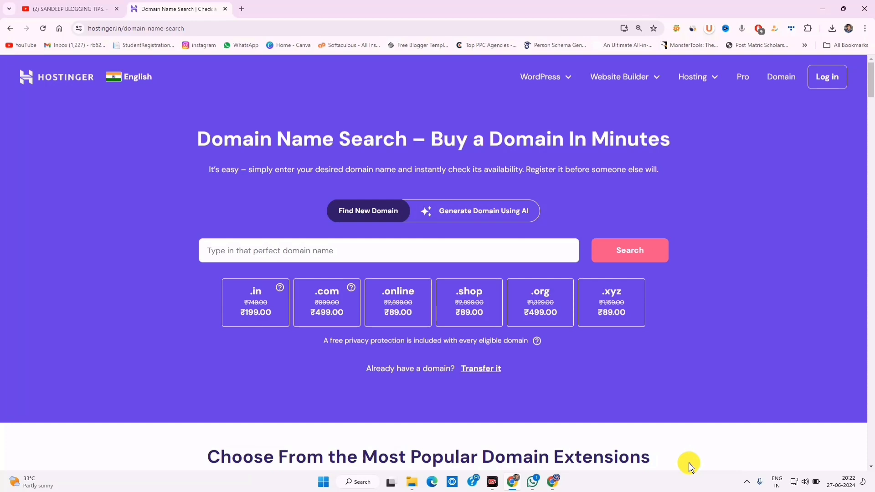
Search Hostinger for the domain loyalshop.in
scroll(293, 353, down, 9)
scroll(296, 351, up, 6)
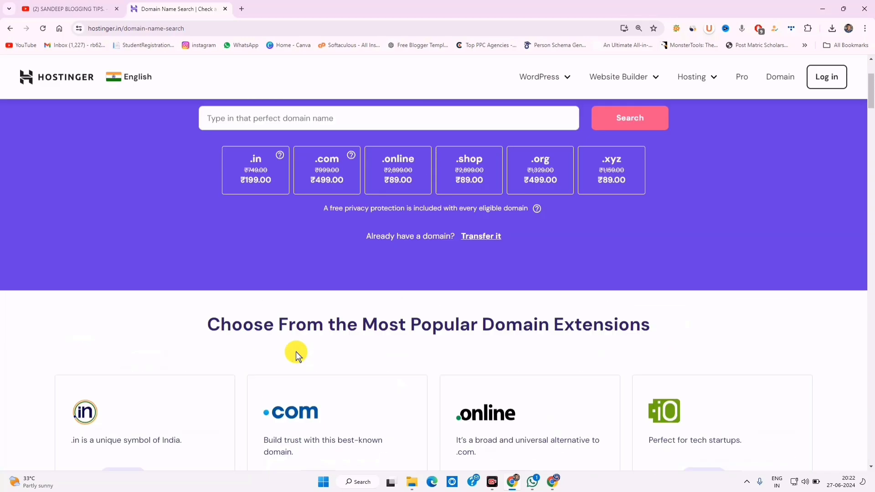
scroll(296, 351, up, 3)
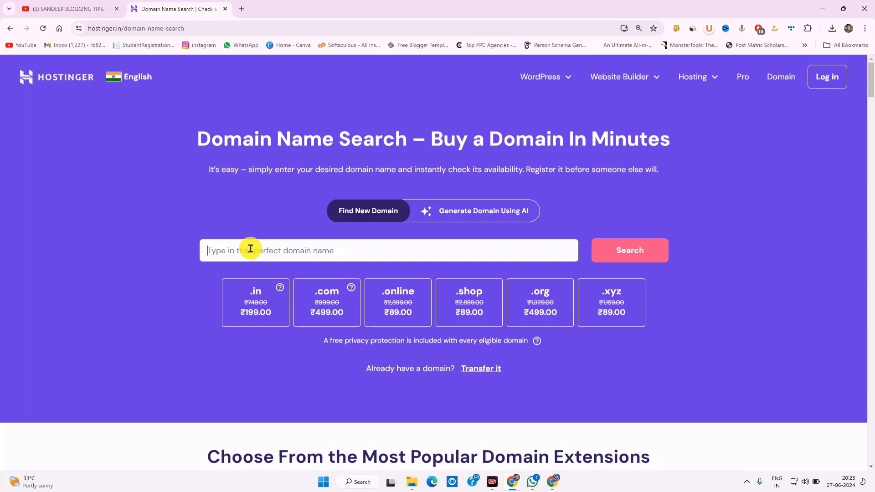
text(loy)
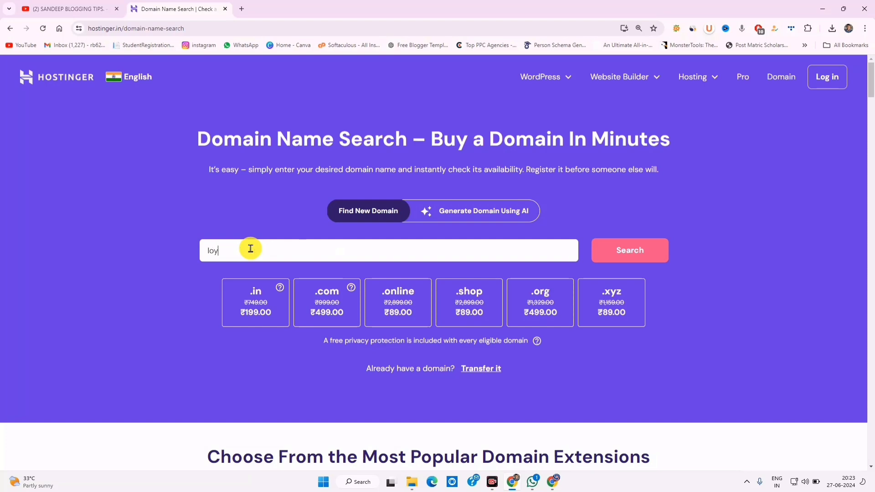
text(alshop.in)
key(Return)
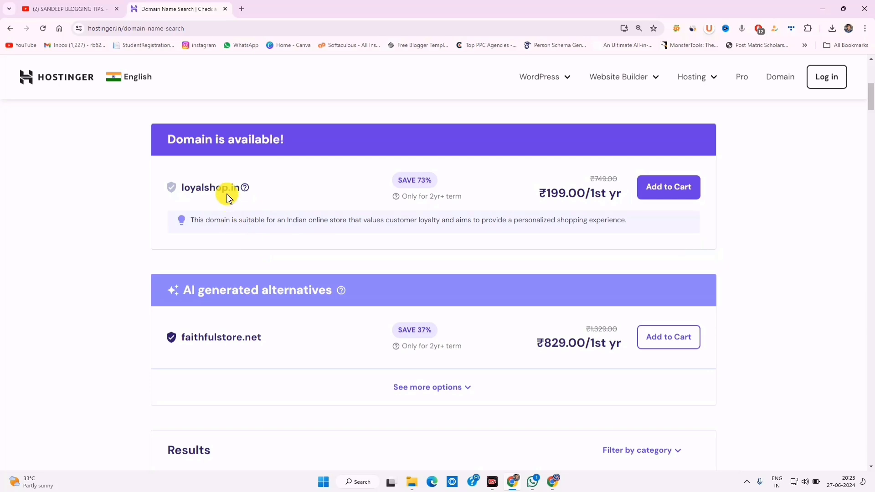
Highlight the available loyalshop.in result and its ₹199.00 first-year price
drag(203, 188, 239, 187)
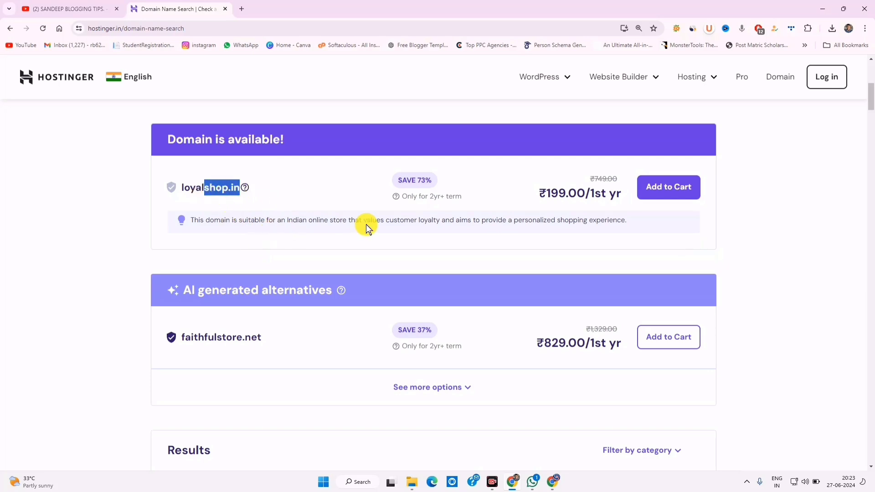
mouse_move(583, 193)
mouse_down()
mouse_move(548, 192)
mouse_move(588, 196)
mouse_up()
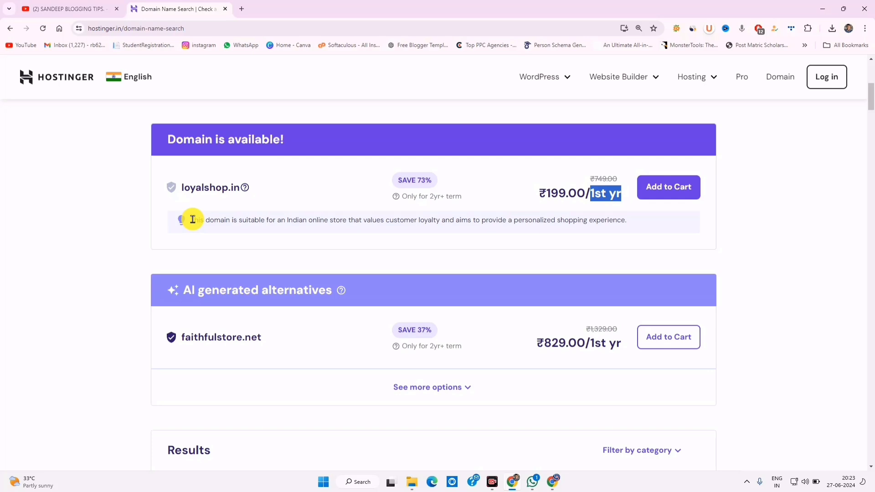
drag(193, 220, 455, 220)
click(350, 230)
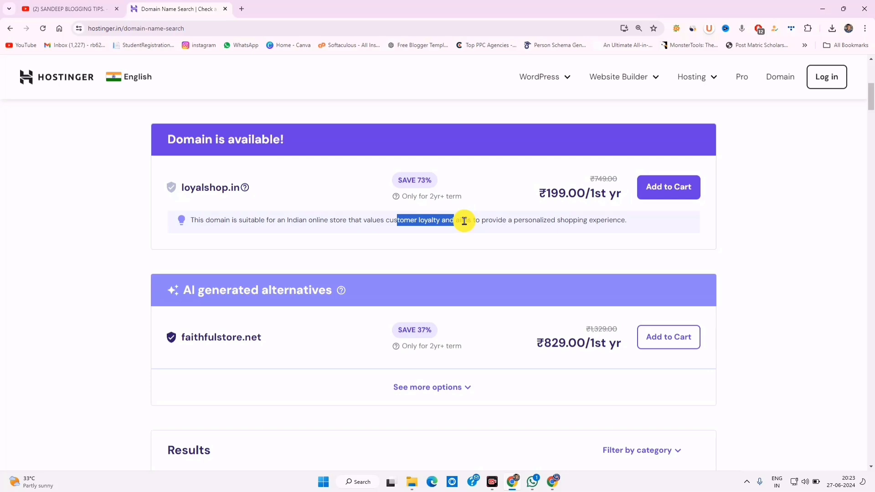
click(558, 221)
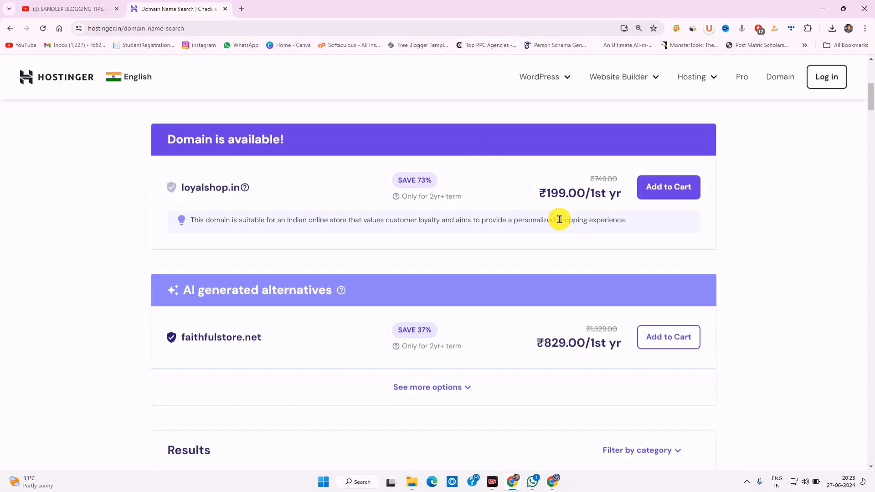
Add loyalshop.in to the cart and complete the ₹506.22 checkout with UPI
click(678, 182)
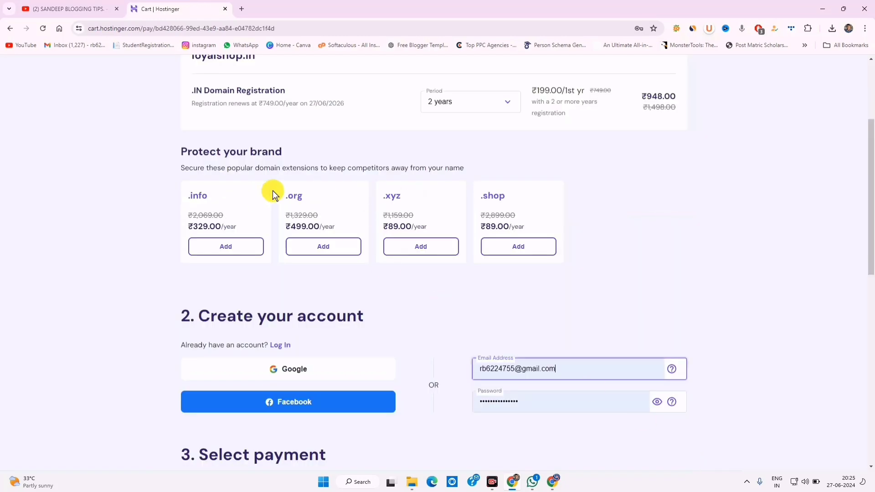
scroll(297, 344, down, 3)
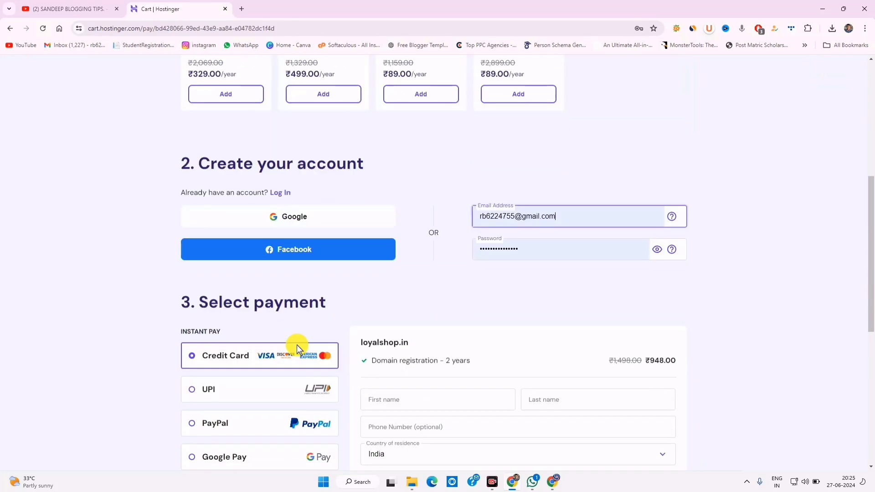
scroll(493, 236, down, 3)
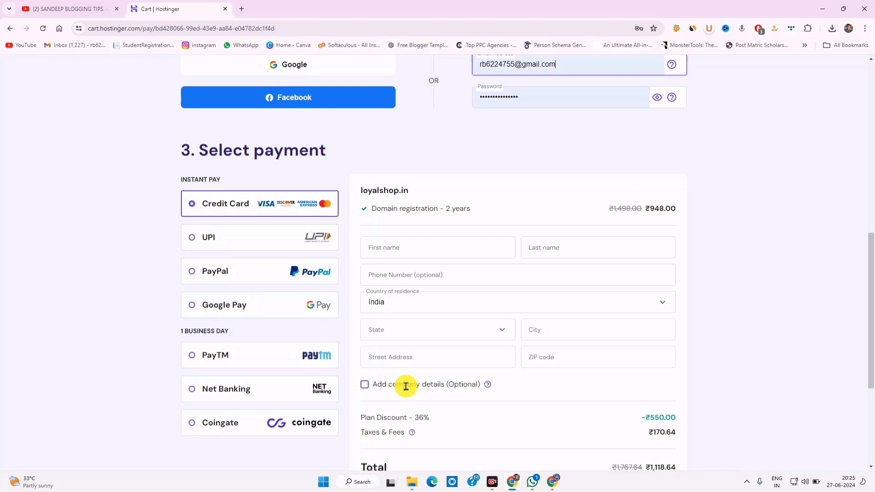
scroll(405, 386, down, 3)
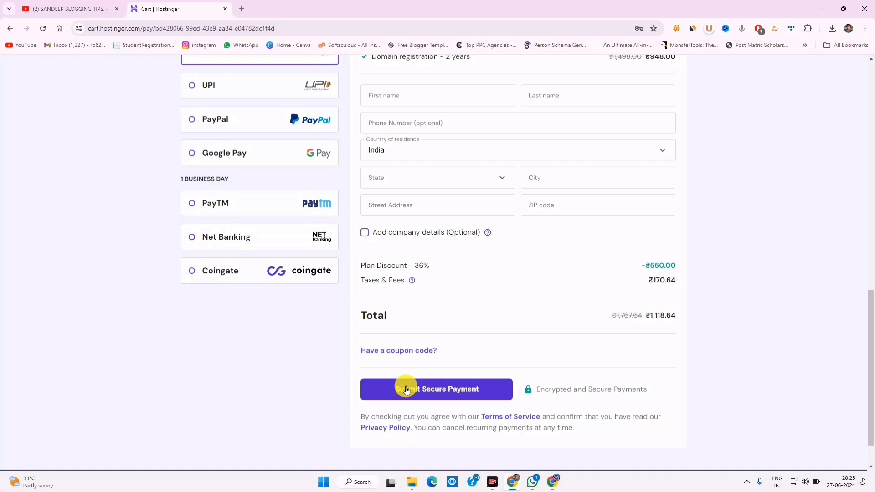
scroll(405, 387, up, 10)
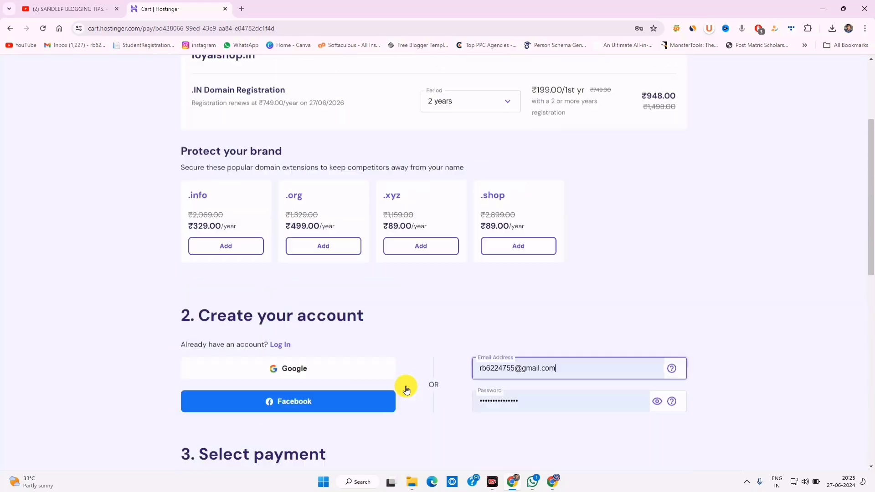
scroll(445, 391, down, 10)
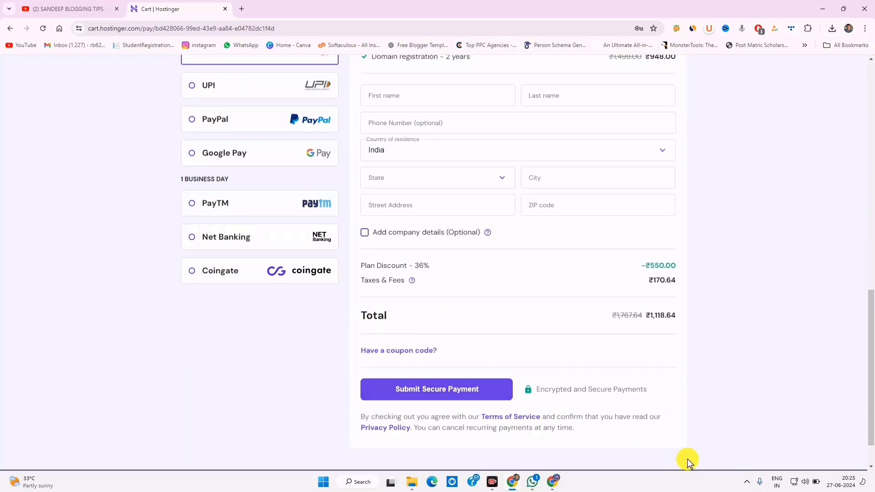
scroll(466, 308, up, 4)
scroll(466, 308, down, 1)
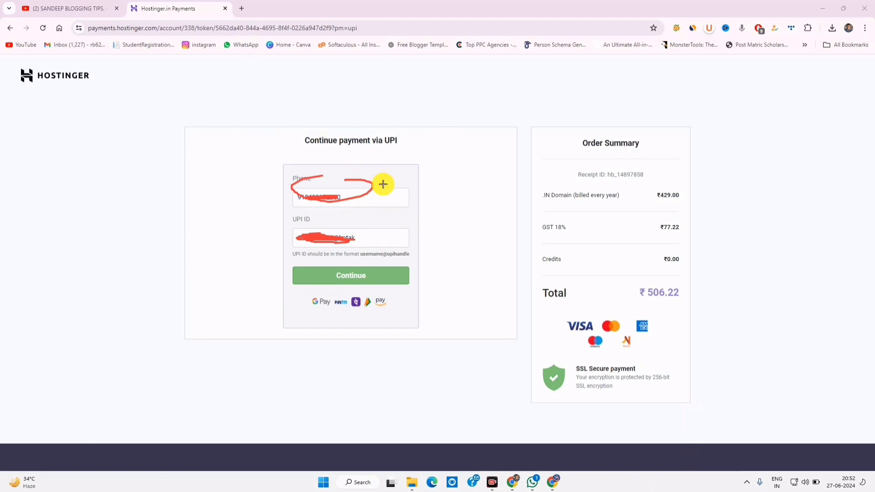
mouse_move(363, 171)
mouse_down()
mouse_move(342, 215)
mouse_move(384, 256)
mouse_move(413, 266)
mouse_move(363, 262)
mouse_move(353, 273)
mouse_up()
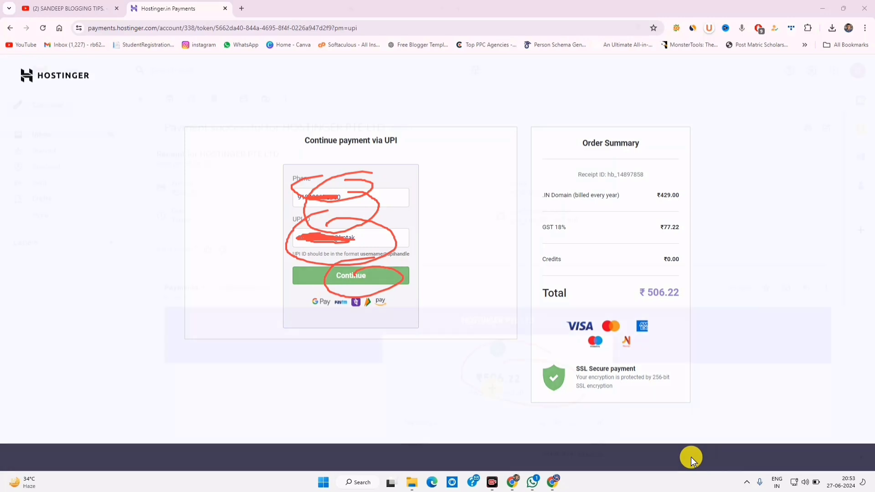
drag(544, 344, 504, 364)
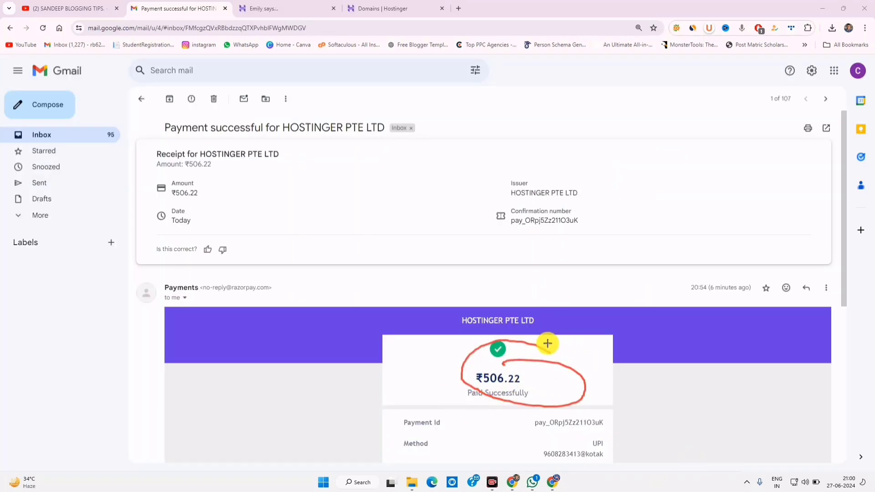
mouse_move(547, 344)
mouse_down()
mouse_move(564, 379)
mouse_move(551, 353)
mouse_up()
drag(459, 160, 419, 193)
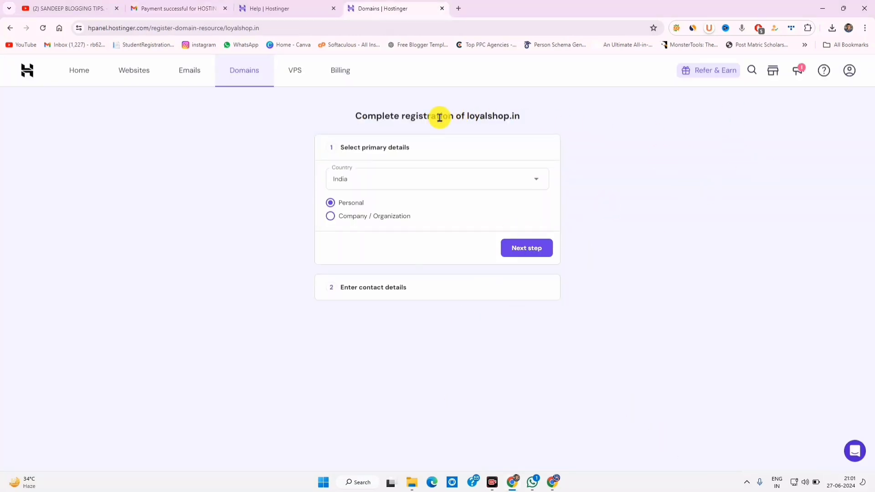
Confirm the loyalshop.in registration as a personal domain in India
drag(418, 116, 390, 182)
click(322, 161)
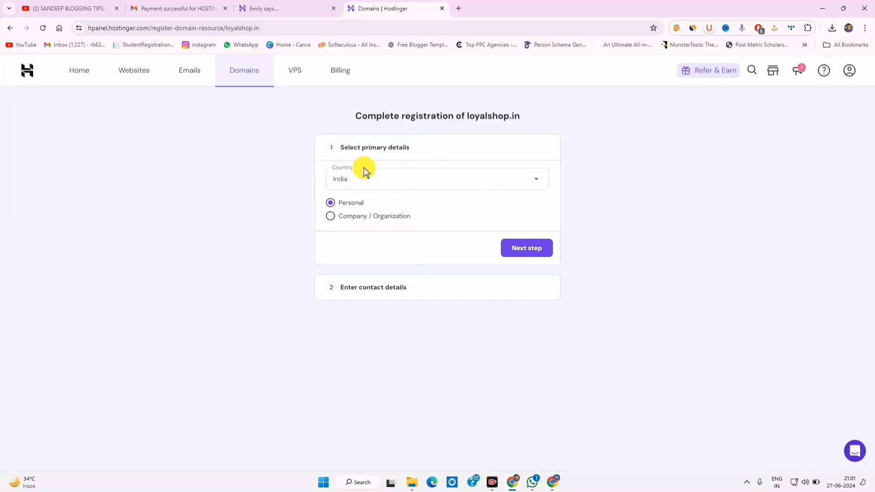
click(525, 248)
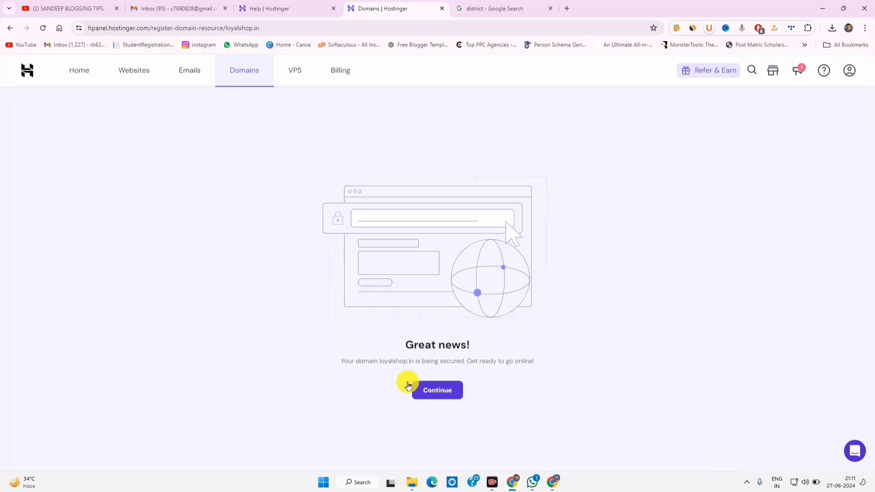
Continue past the domain-securing message and skip the hosting offer to reach the Domain Overview
drag(384, 361, 437, 361)
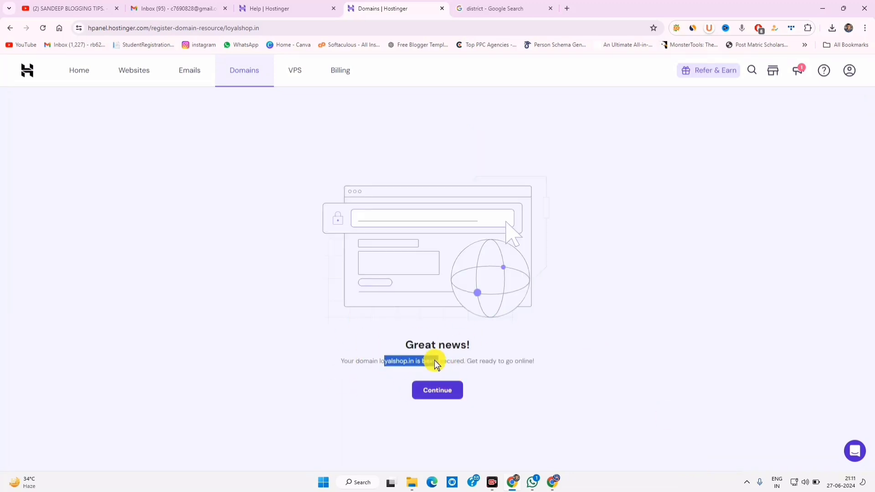
click(441, 391)
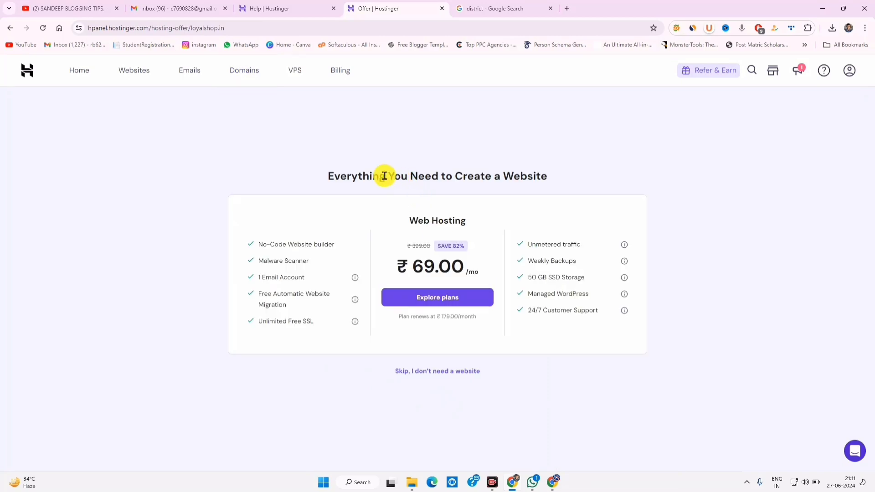
drag(386, 176, 547, 180)
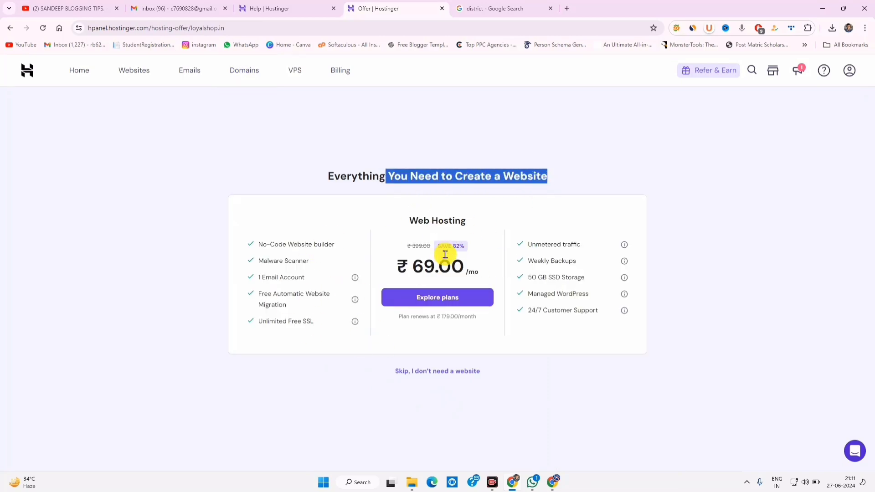
click(426, 370)
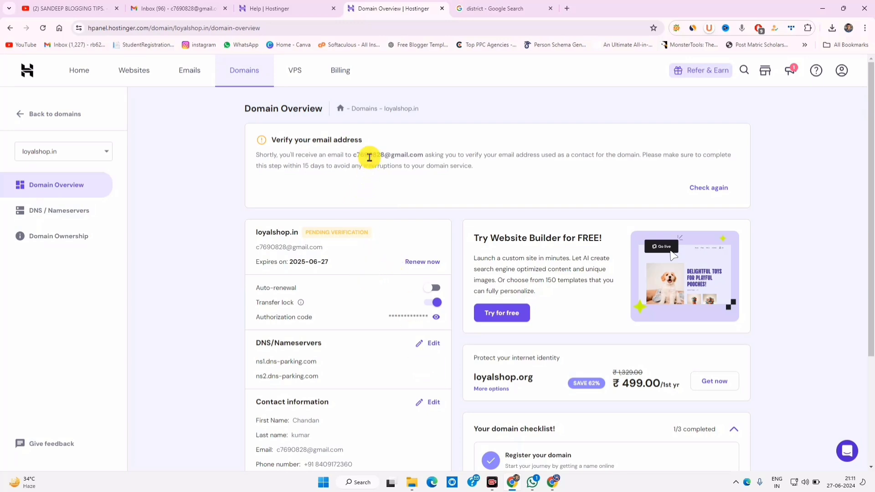
Verify the domain's contact email using the link in Hostinger's verification email
drag(368, 155, 510, 156)
drag(588, 155, 672, 156)
click(189, 7)
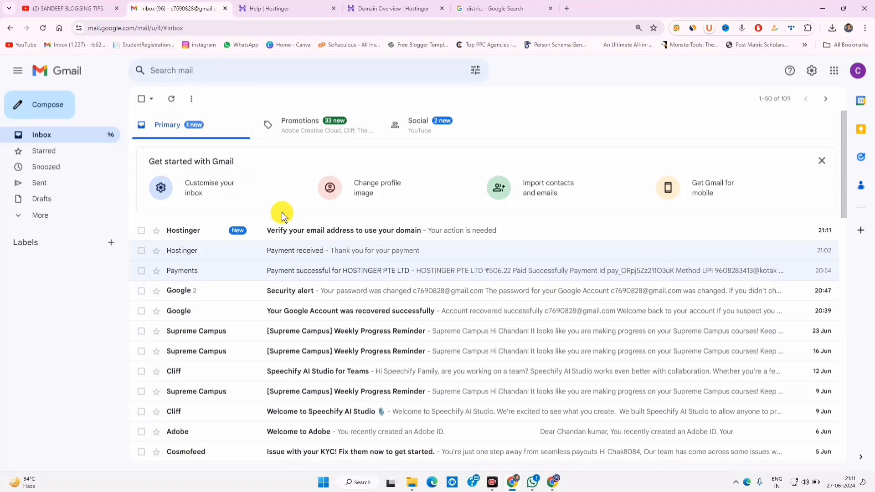
click(333, 226)
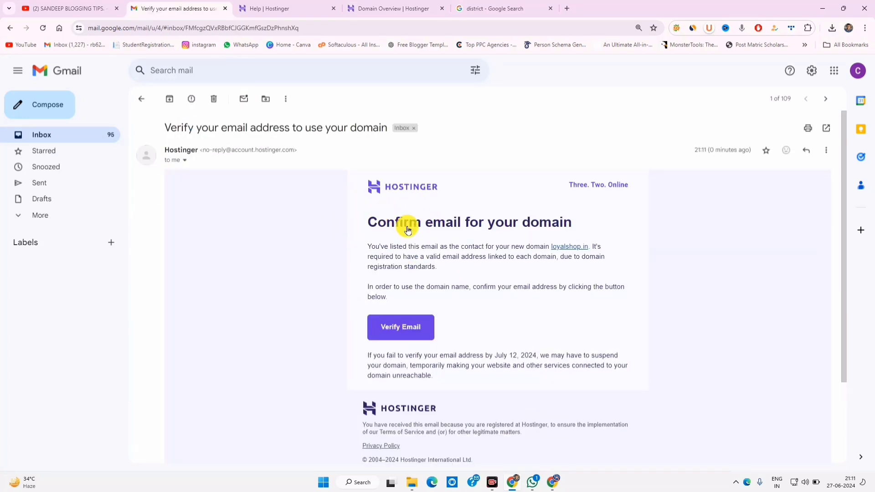
click(401, 327)
click(476, 7)
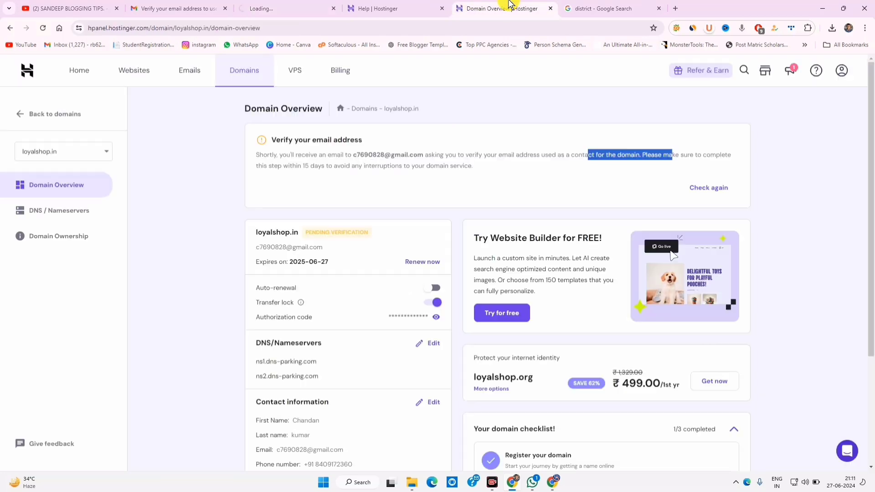
click(441, 9)
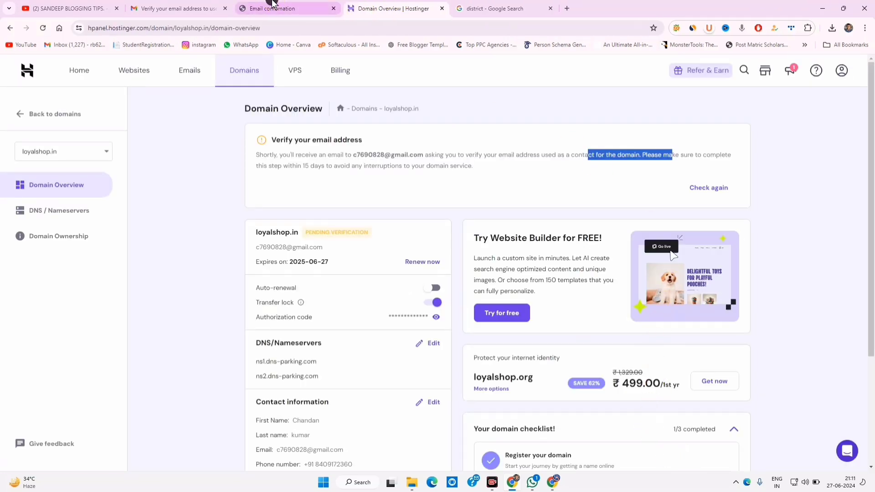
Recheck verification so loyalshop.in shows Active, noting its expiry date and disabled auto-renewal
click(287, 8)
drag(350, 160, 482, 193)
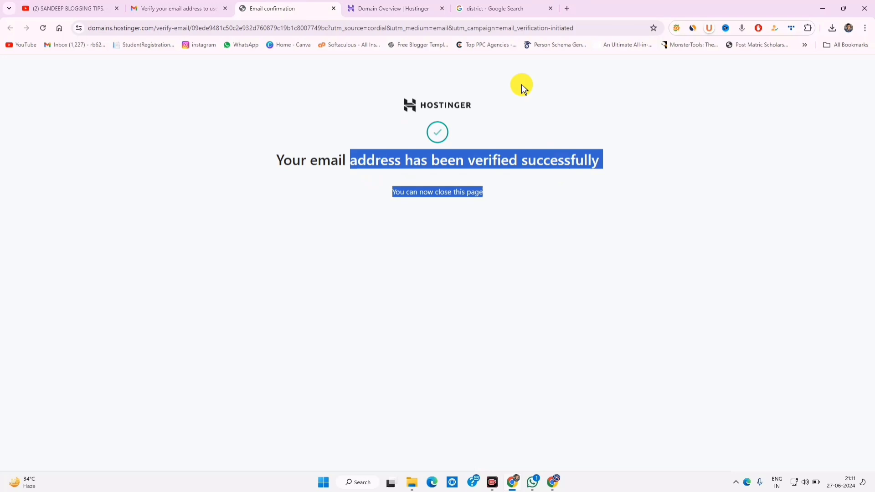
click(408, 8)
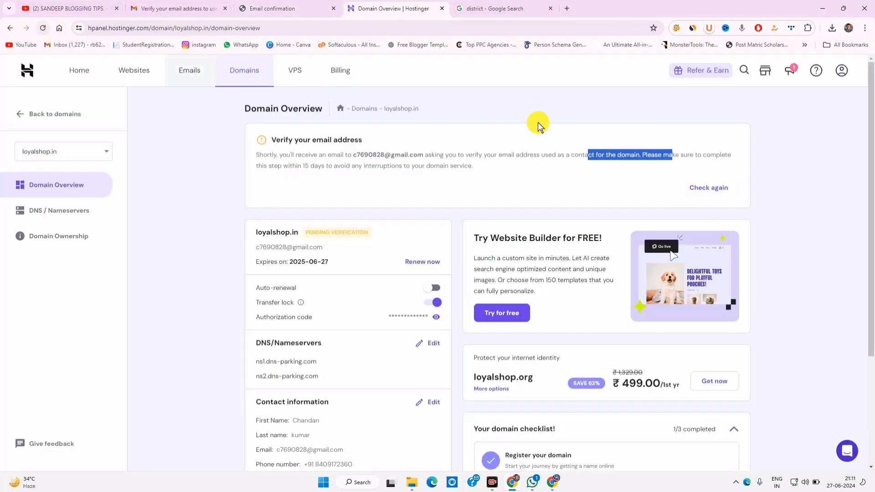
click(707, 187)
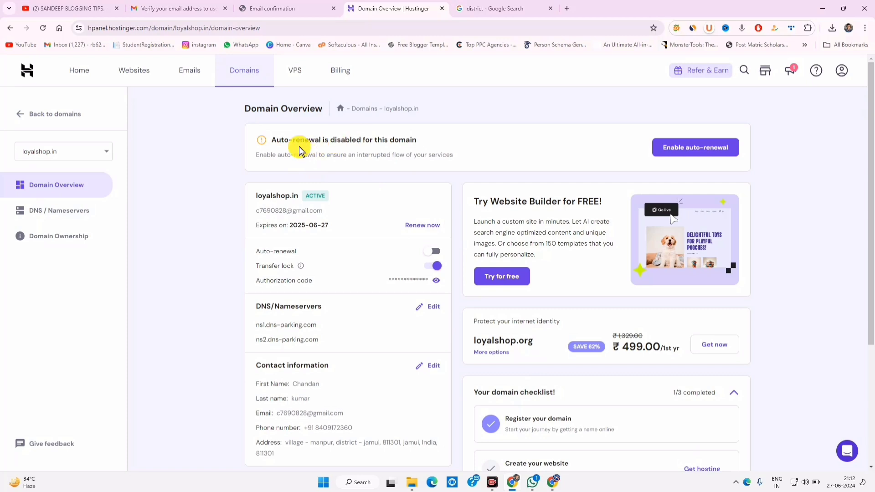
drag(300, 139, 401, 138)
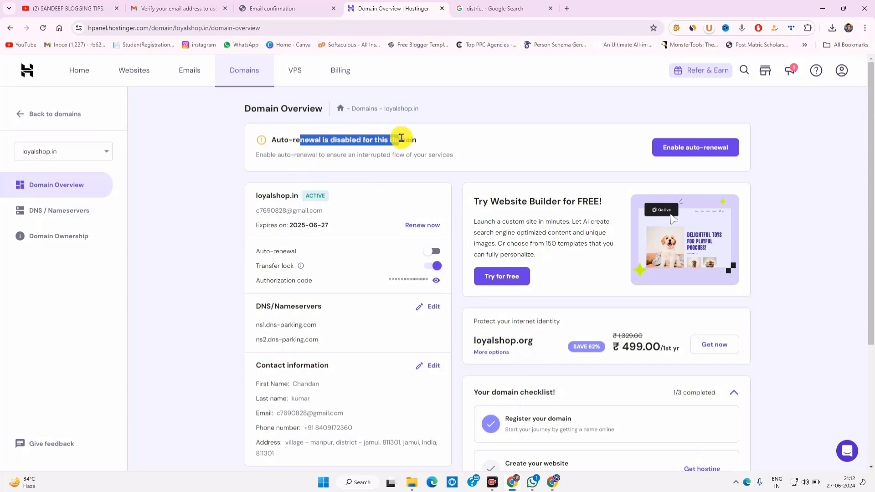
drag(290, 225, 373, 230)
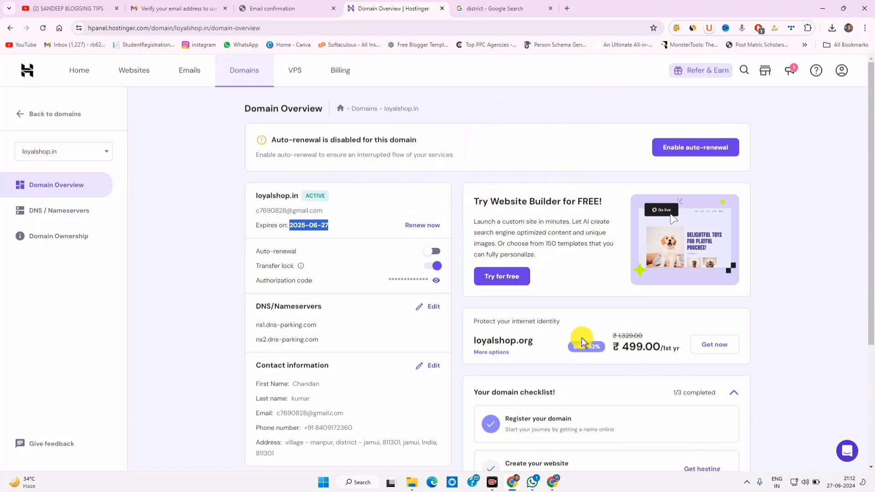
scroll(592, 341, down, 3)
scroll(653, 392, up, 3)
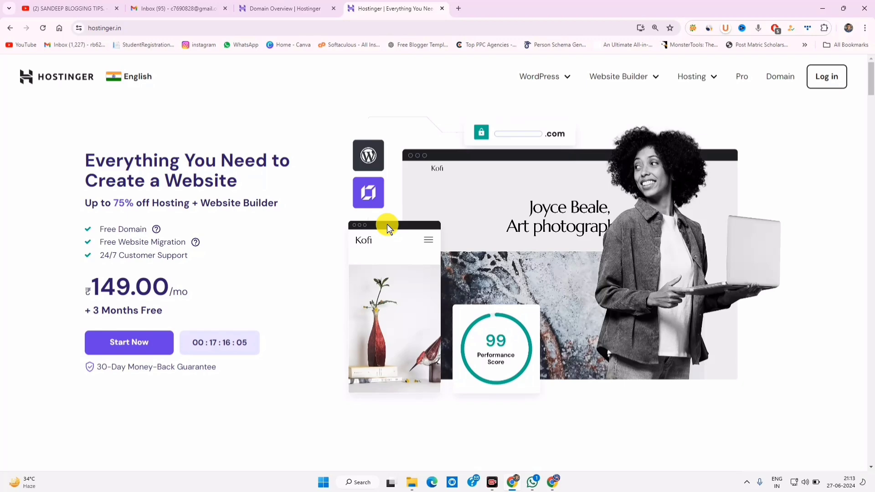
Check that Allow third-party cookies is selected in Chrome's Privacy and security settings
click(79, 29)
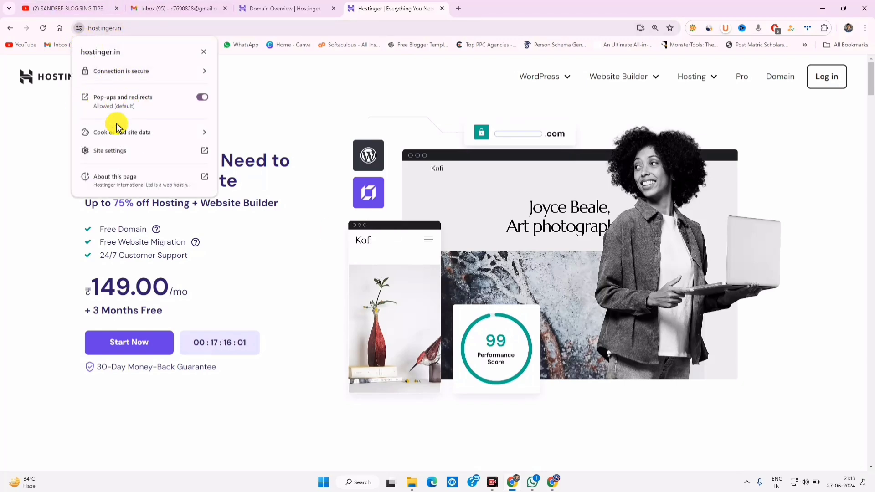
click(141, 132)
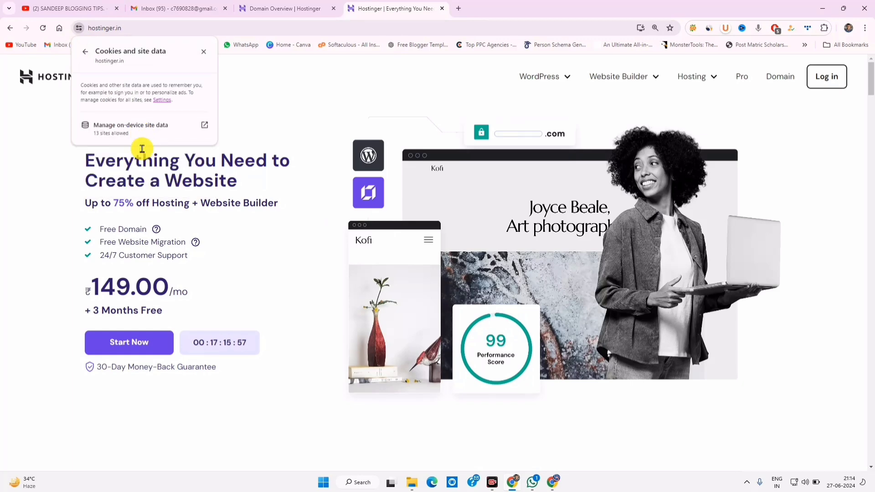
click(161, 100)
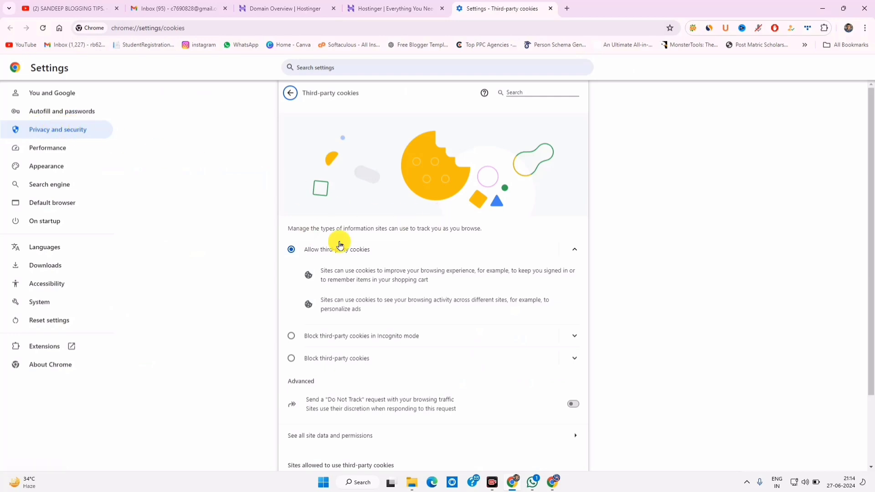
click(290, 93)
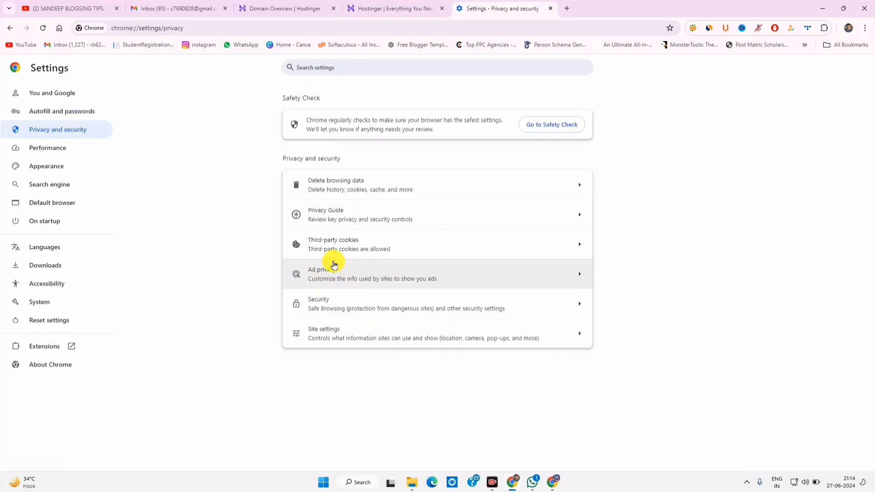
click(351, 241)
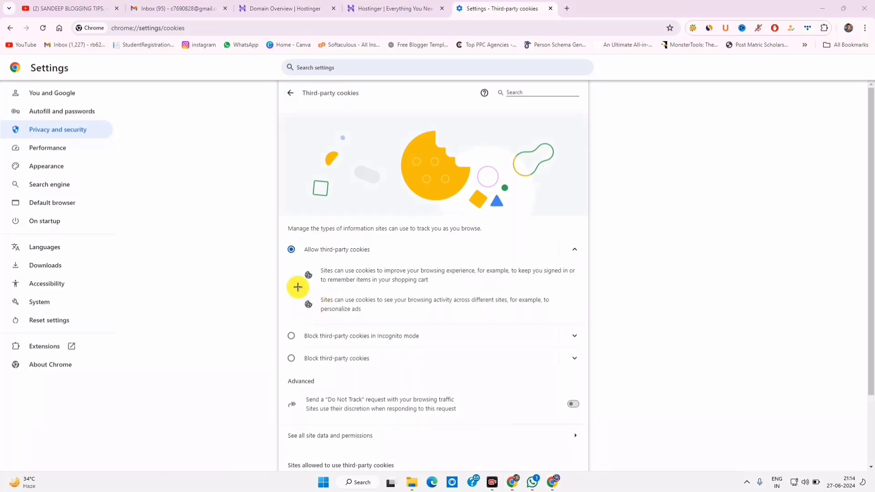
mouse_move(280, 236)
mouse_down()
mouse_move(570, 334)
mouse_move(597, 328)
mouse_up()
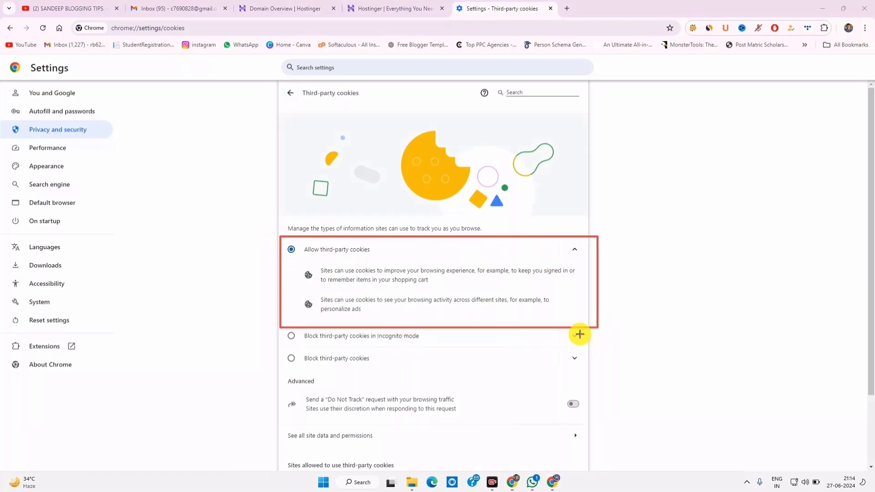
click(391, 8)
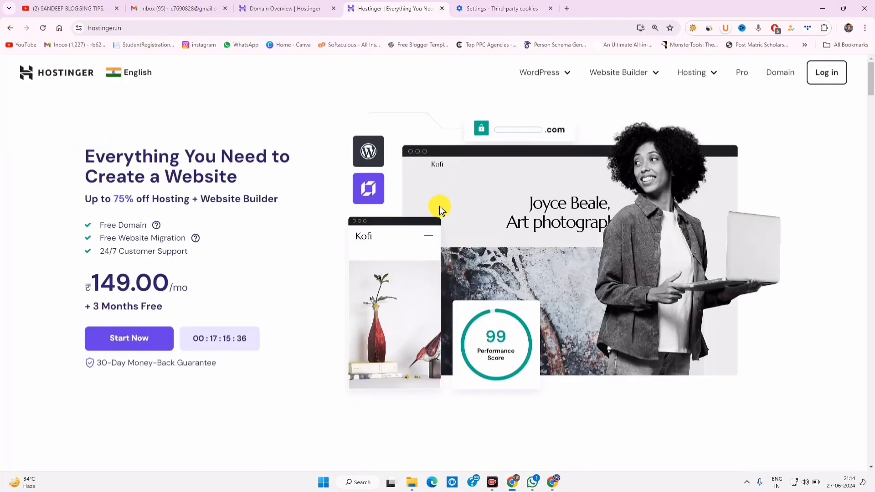
Scroll to the hosting plans and expand all features for Premium, Business and Cloud Startup
scroll(439, 206, down, 10)
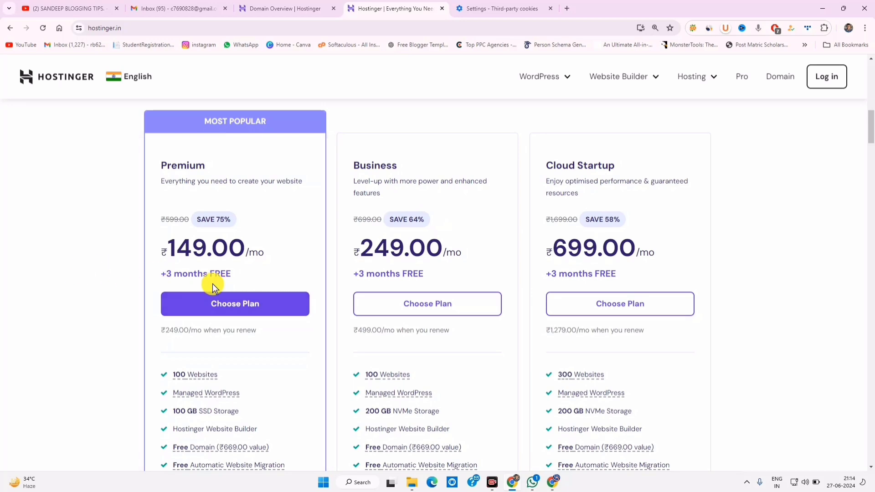
scroll(218, 293, down, 5)
scroll(220, 296, up, 5)
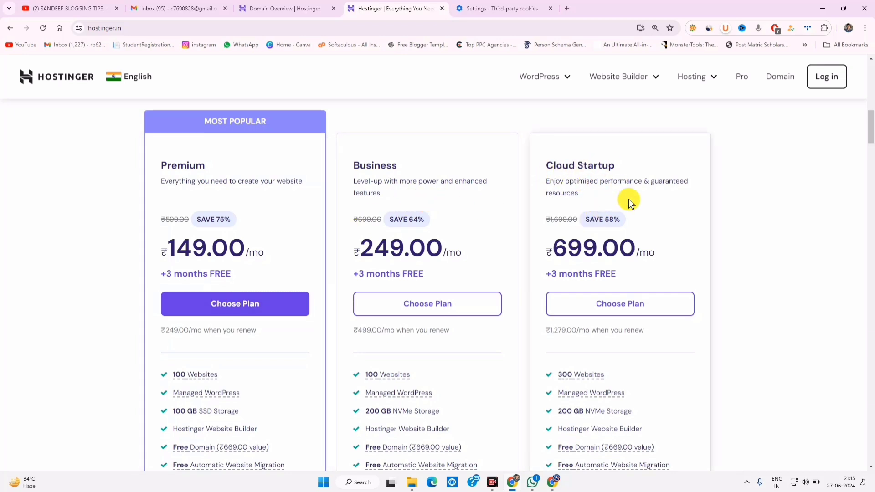
scroll(609, 251, down, 3)
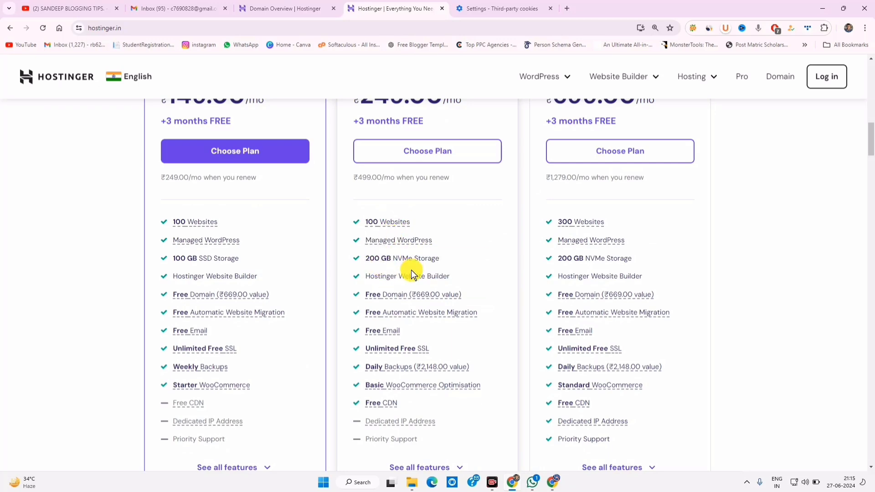
mouse_move(387, 374)
scroll(401, 367, down, 3)
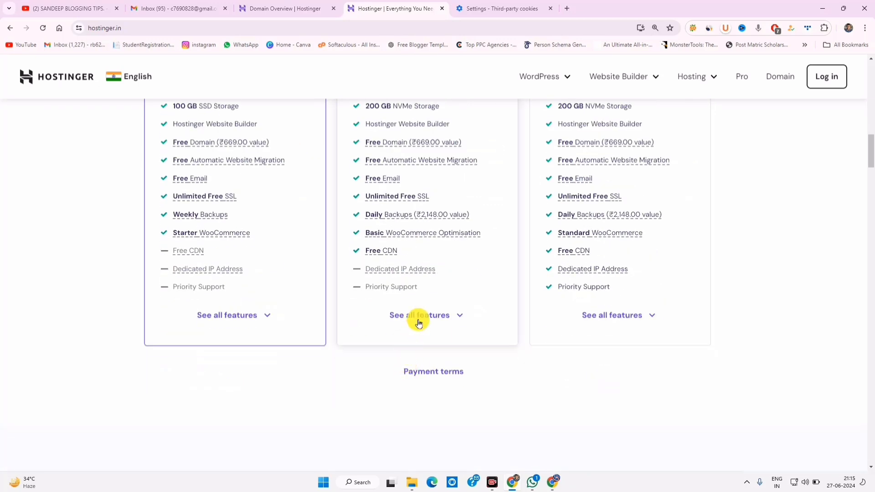
click(265, 323)
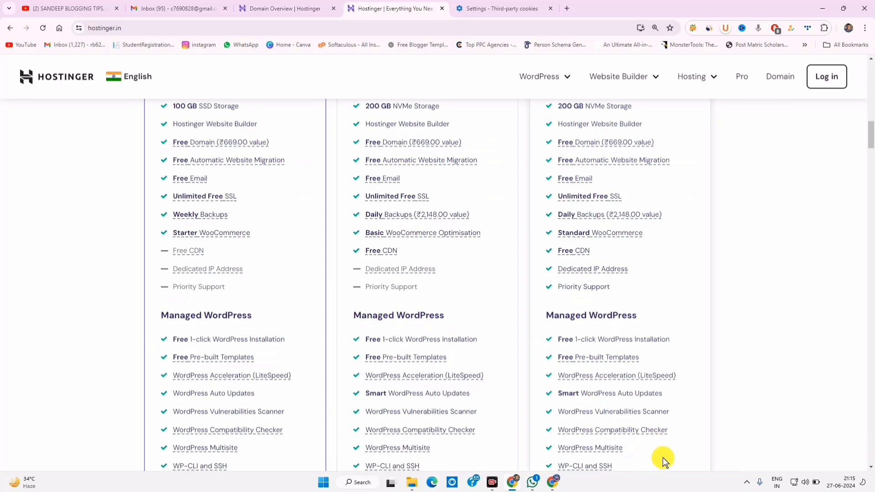
scroll(245, 292, up, 14)
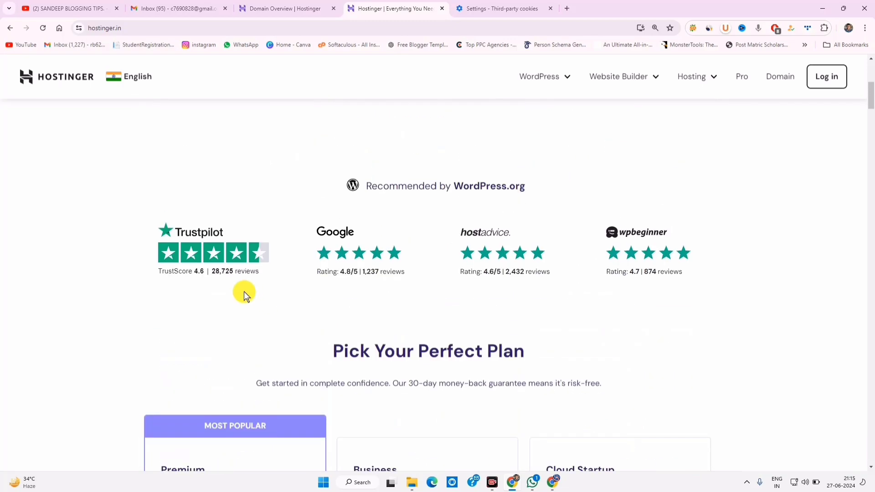
scroll(281, 289, down, 7)
scroll(218, 240, down, 6)
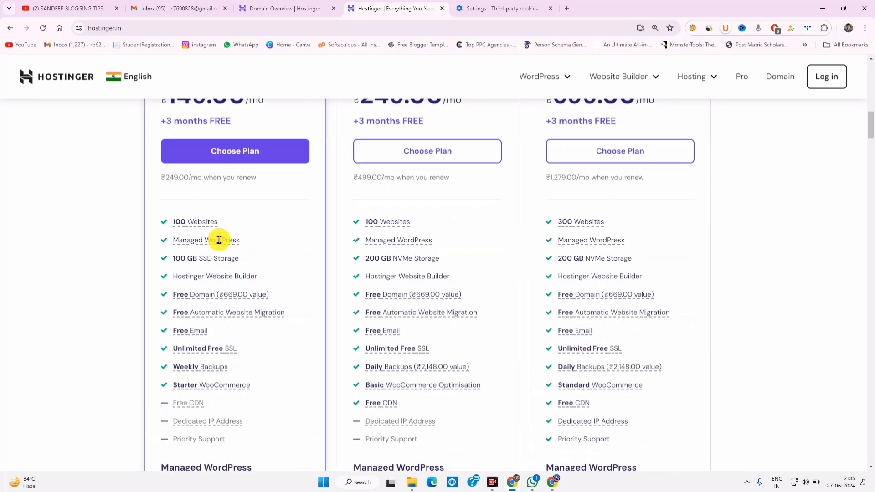
scroll(414, 256, up, 3)
scroll(414, 256, up, 3)
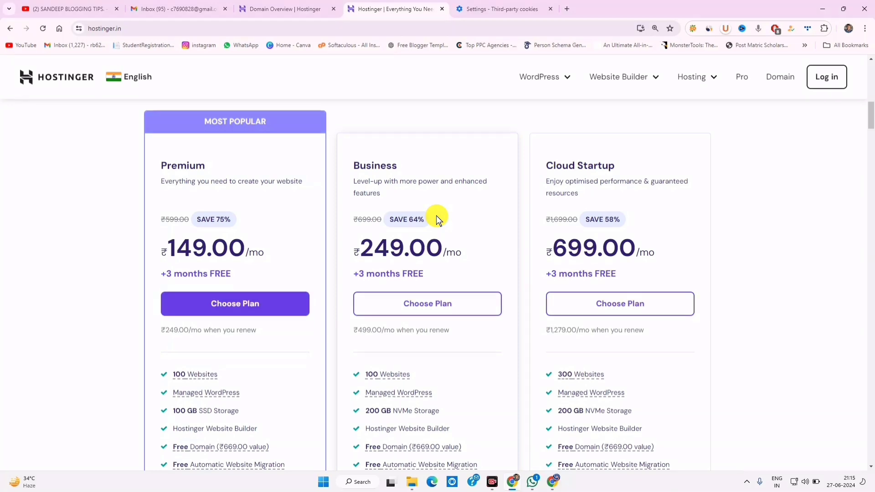
scroll(436, 216, down, 5)
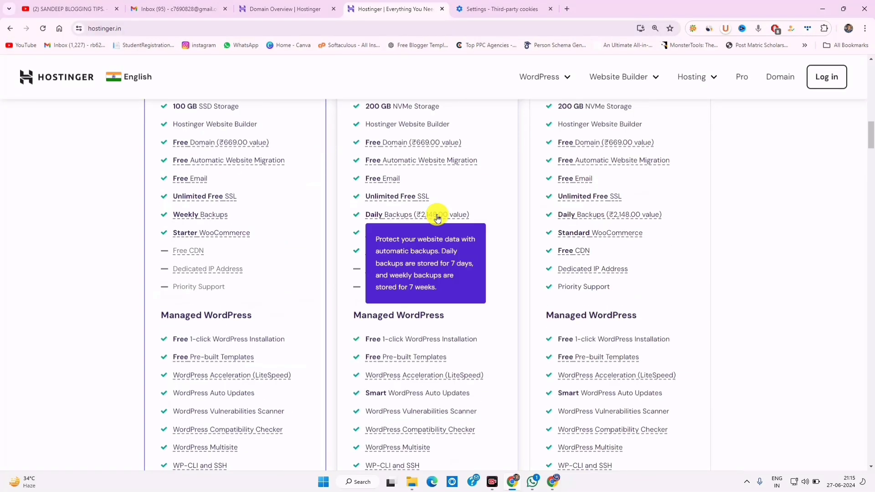
scroll(430, 221, down, 3)
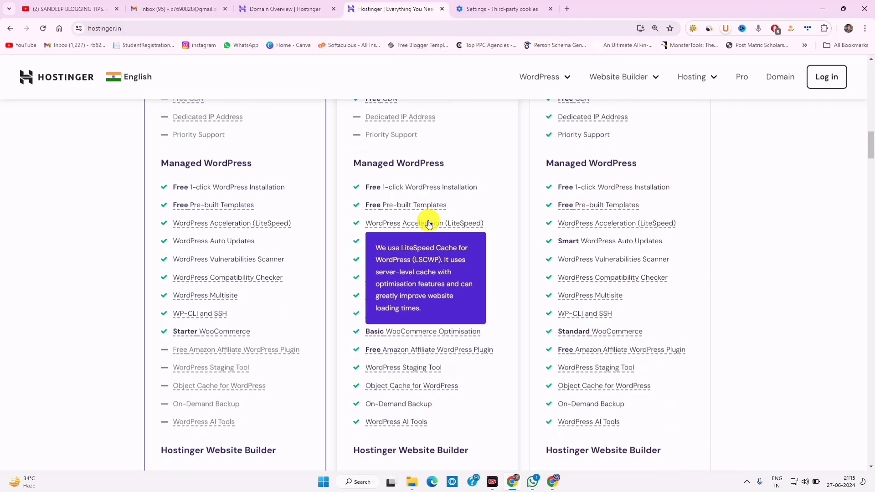
scroll(429, 224, down, 3)
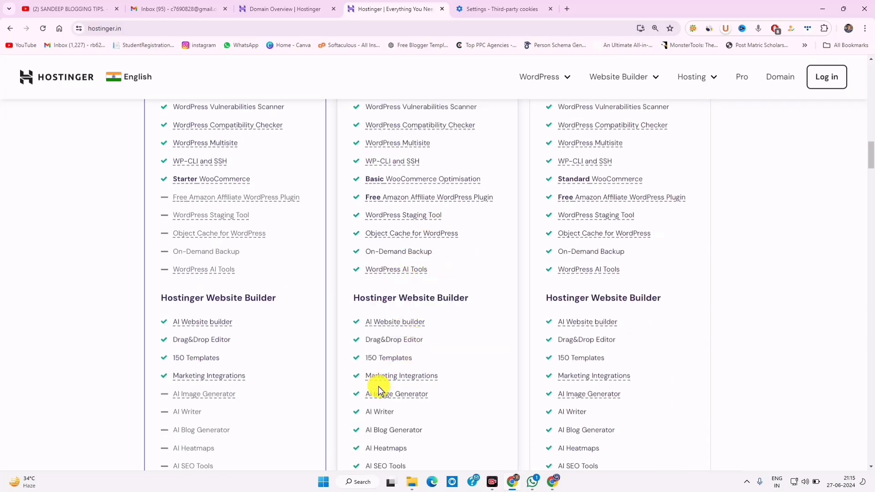
Compare Business's 150 templates, WHOIS privacy and Enhanced DDoS against Premium's Standard DDoS
drag(372, 357, 404, 357)
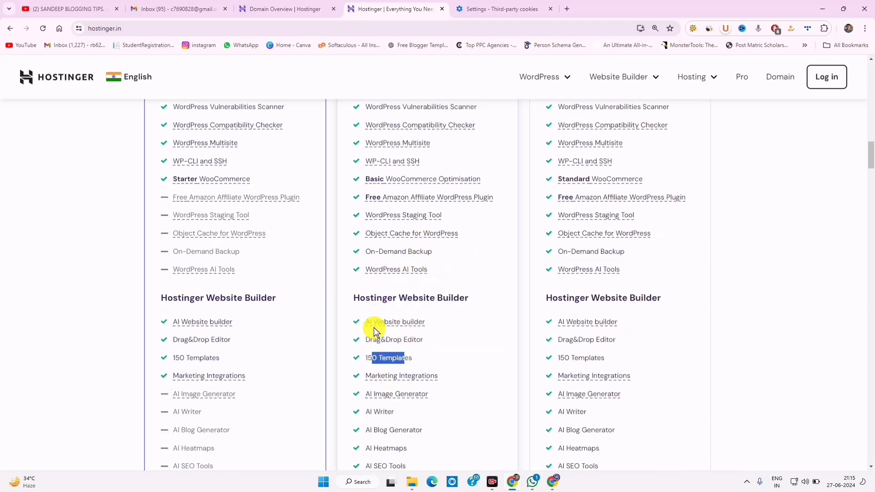
scroll(400, 322, down, 3)
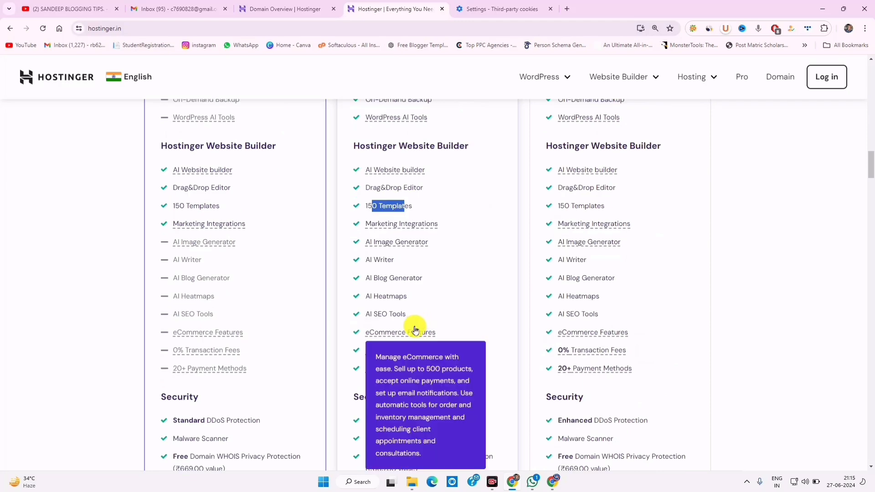
scroll(386, 347, down, 3)
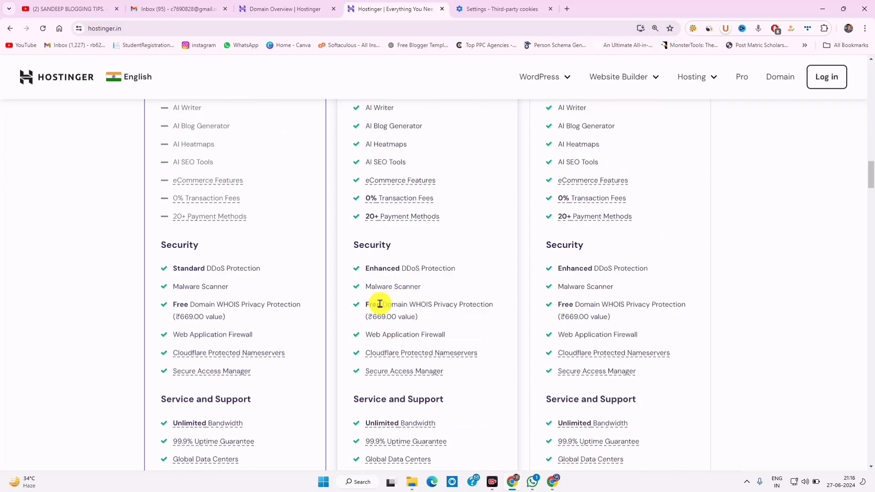
drag(381, 304, 476, 305)
drag(379, 268, 439, 269)
drag(230, 269, 174, 268)
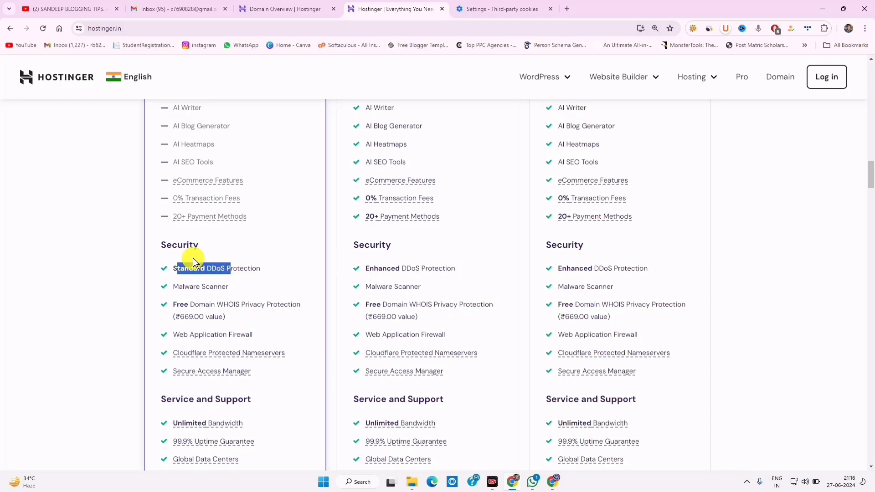
drag(378, 268, 455, 269)
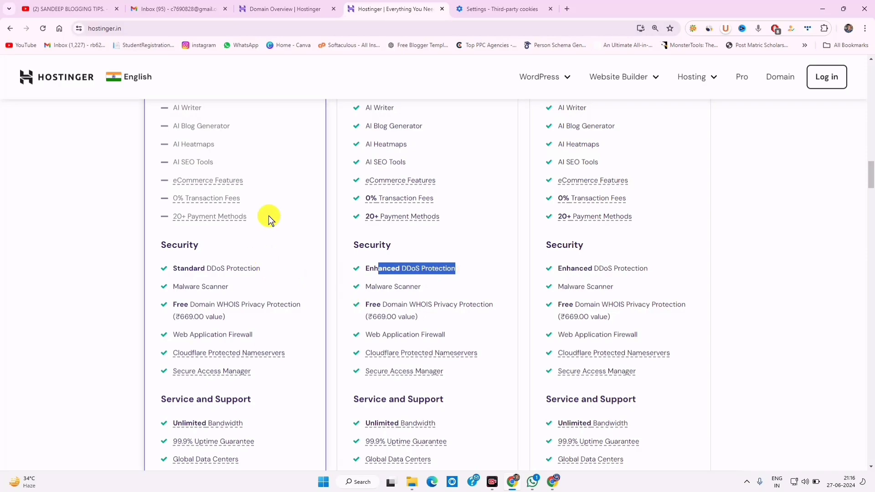
scroll(433, 291, down, 12)
scroll(439, 312, up, 15)
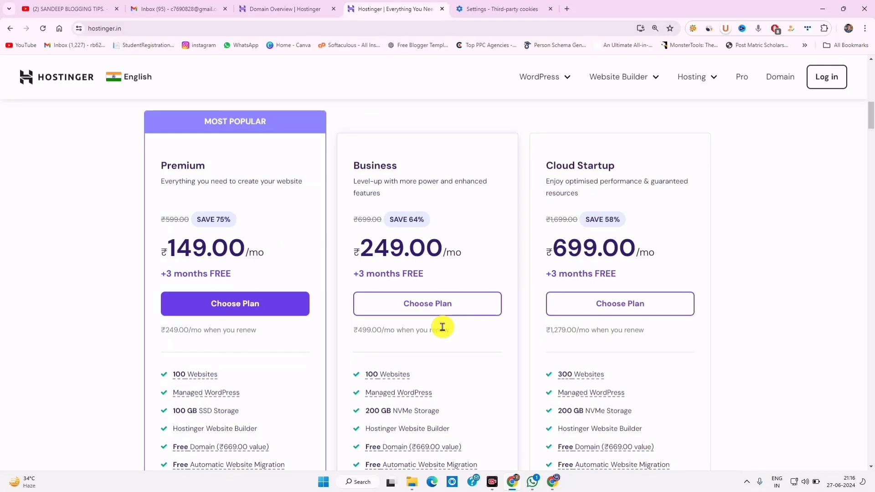
Choose the Business plan, keeping the 48-month term at ₹249.00 per month
click(414, 309)
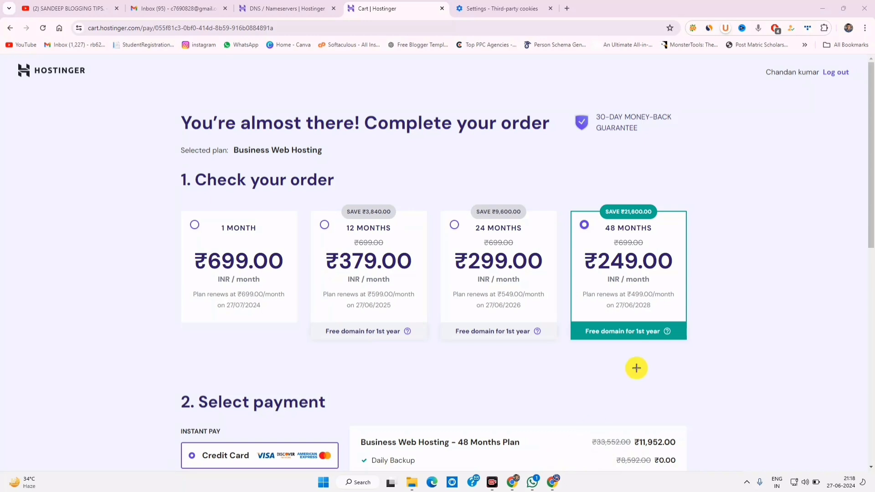
mouse_move(566, 203)
mouse_down()
mouse_move(660, 318)
mouse_move(720, 346)
mouse_move(706, 356)
mouse_up()
drag(579, 246, 697, 292)
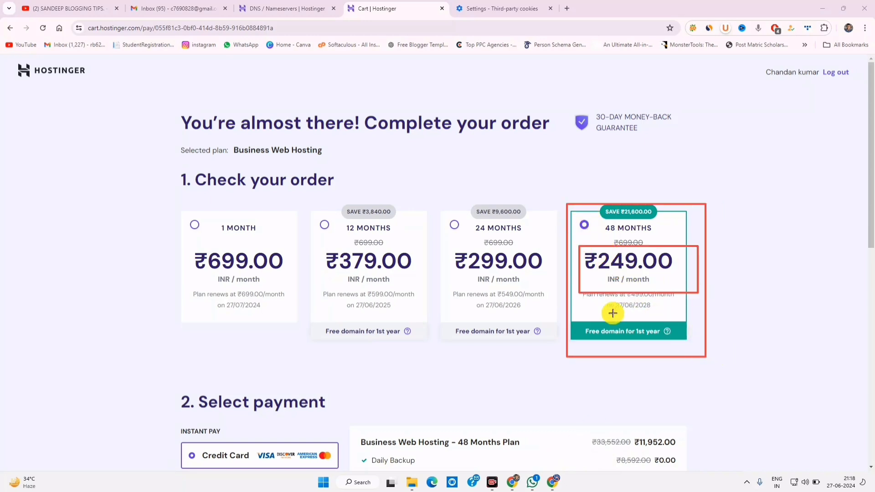
click(497, 460)
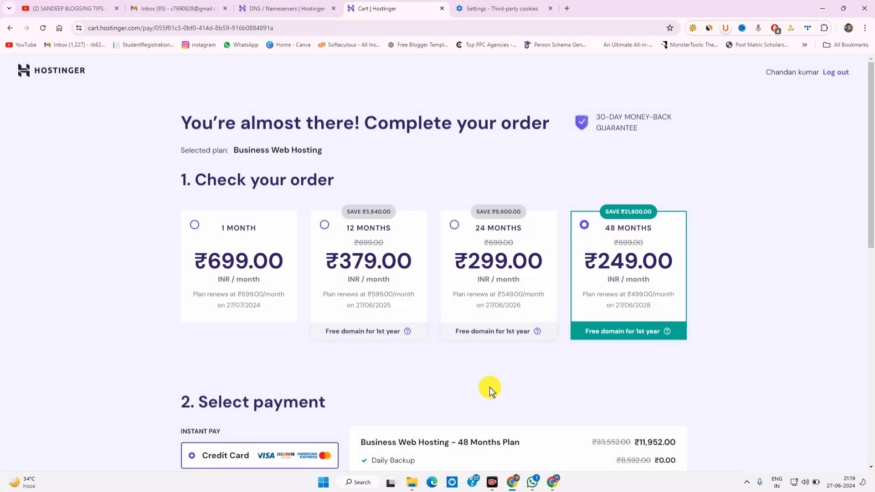
Select UPI as the payment method for the ₹14,103.36 order
scroll(604, 261, down, 3)
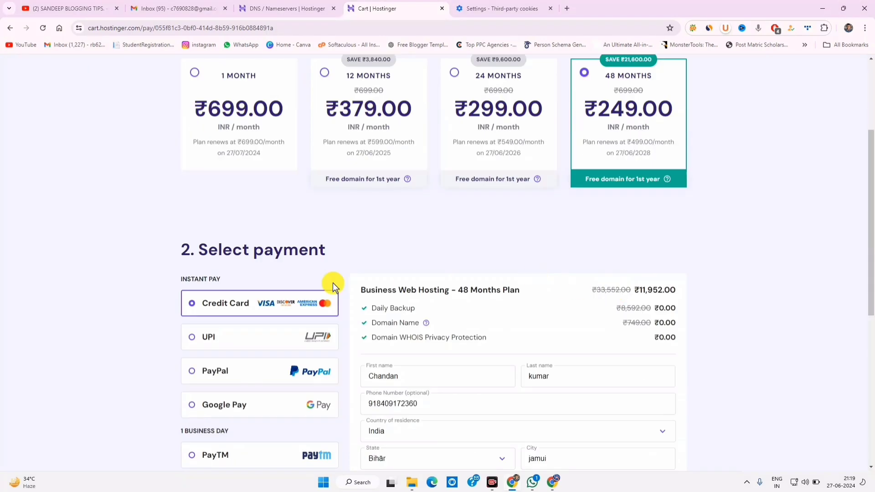
click(218, 335)
scroll(217, 296, down, 4)
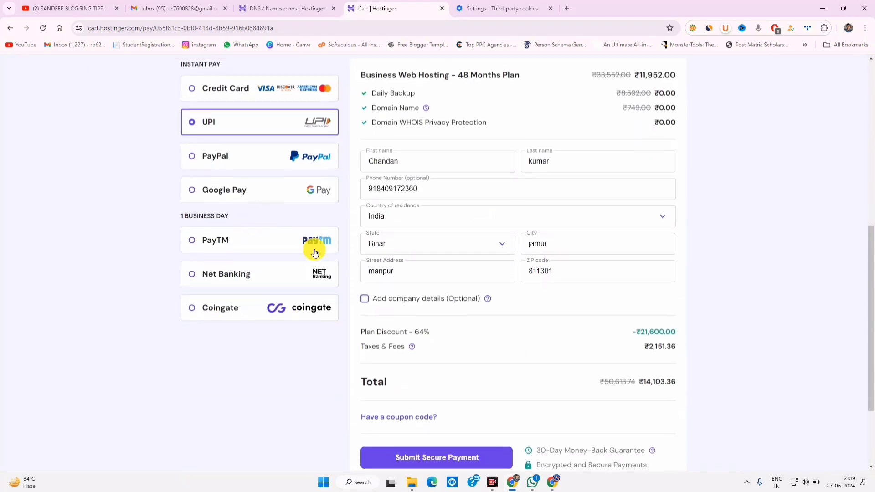
scroll(314, 253, up, 3)
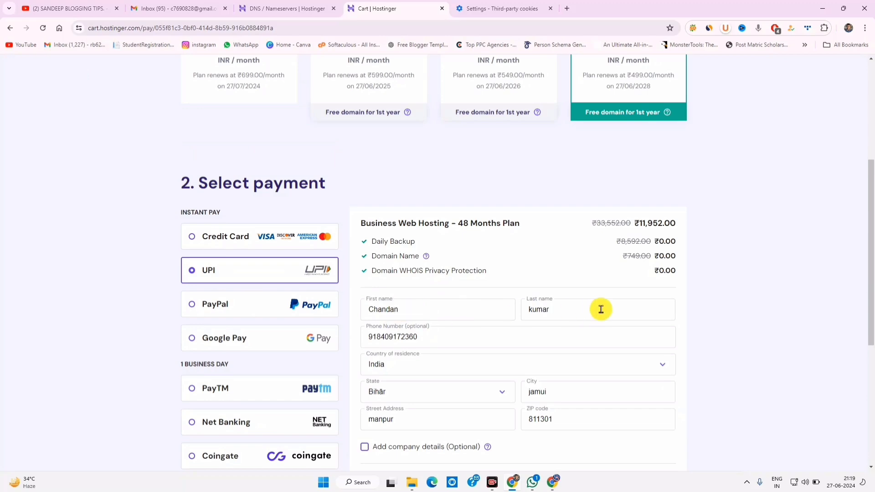
scroll(474, 328, down, 5)
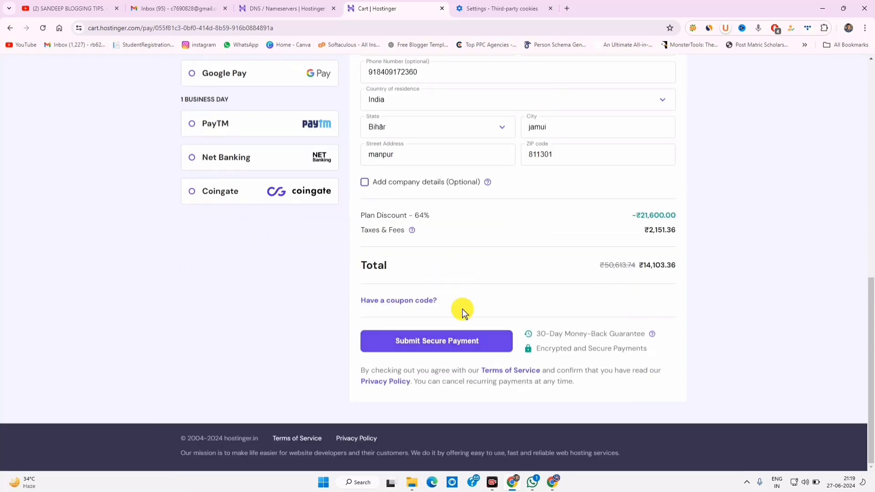
scroll(474, 246, up, 6)
scroll(492, 273, down, 3)
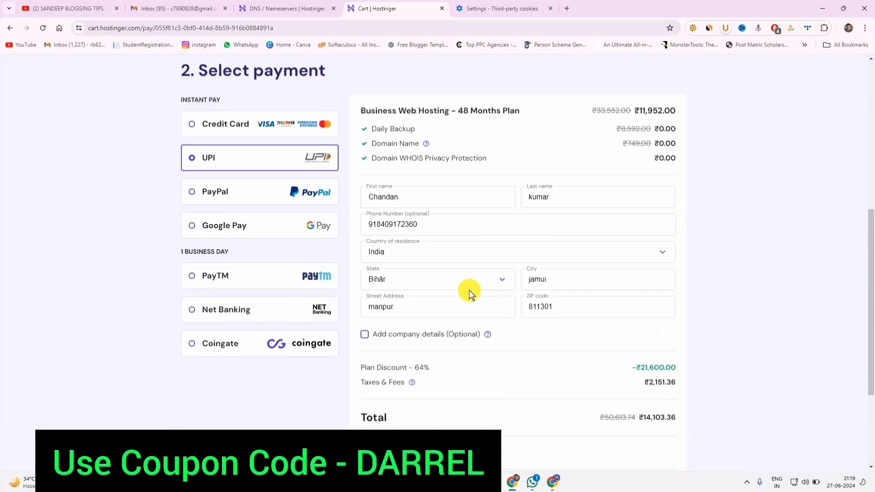
scroll(445, 340, down, 3)
scroll(465, 337, up, 6)
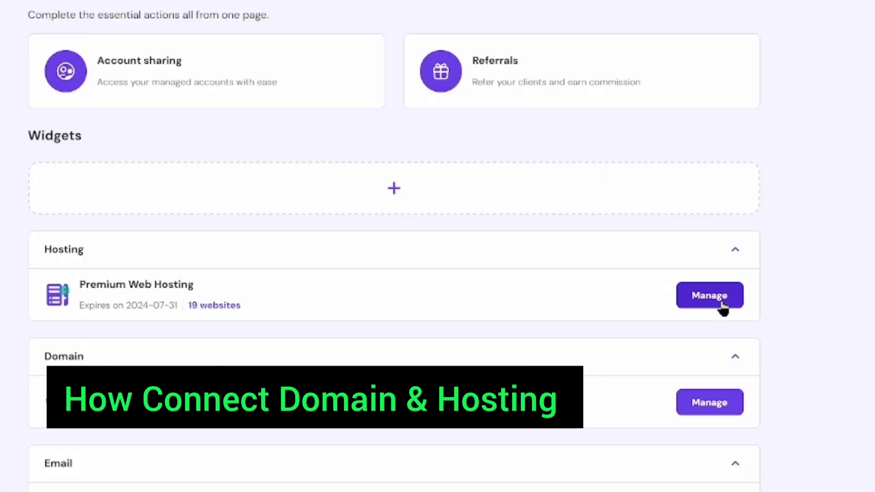
Start adding a new website, choosing to create it with WordPress
click(720, 295)
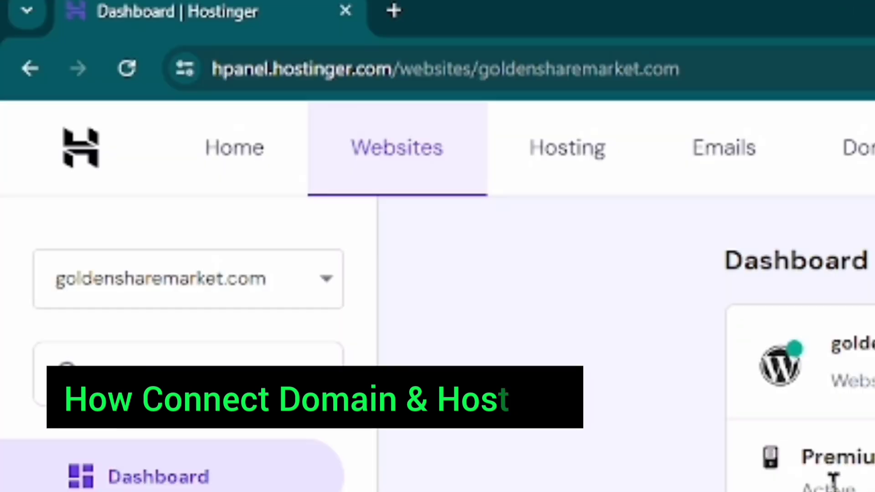
click(209, 273)
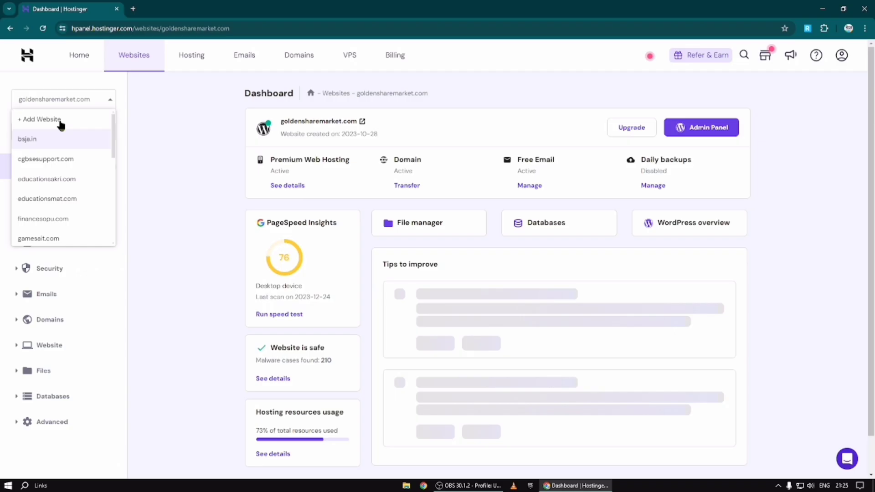
click(60, 120)
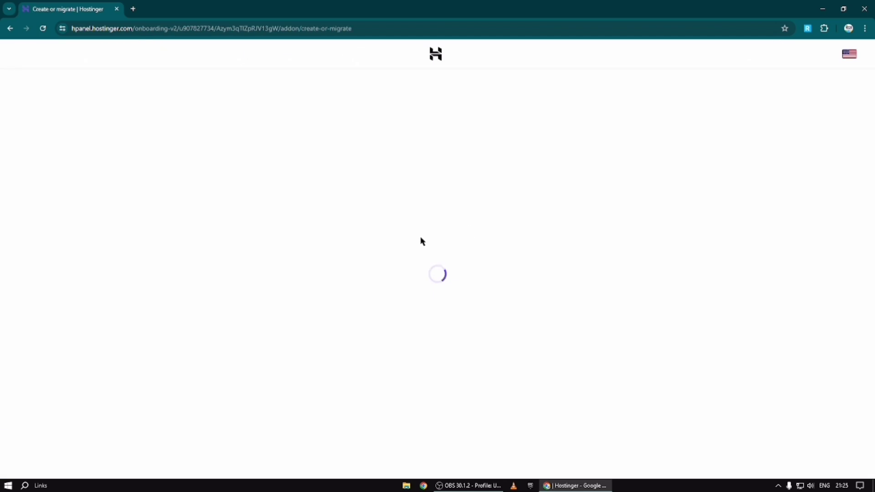
click(273, 245)
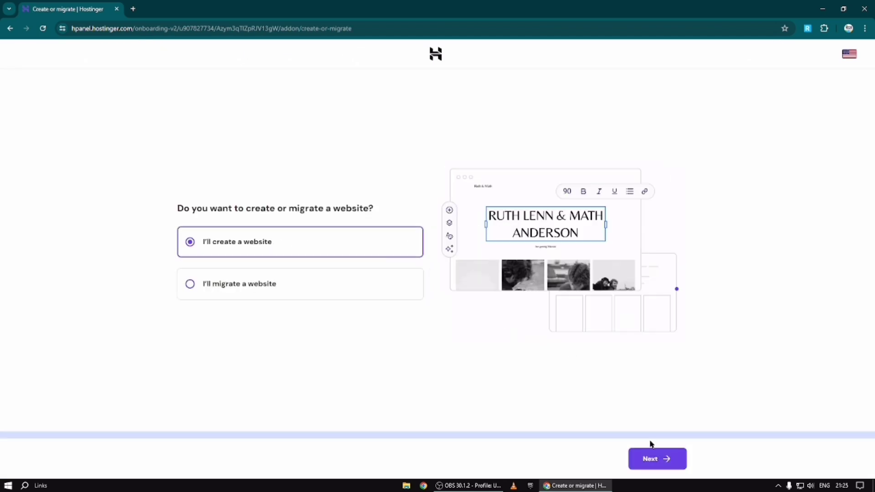
click(647, 458)
click(371, 309)
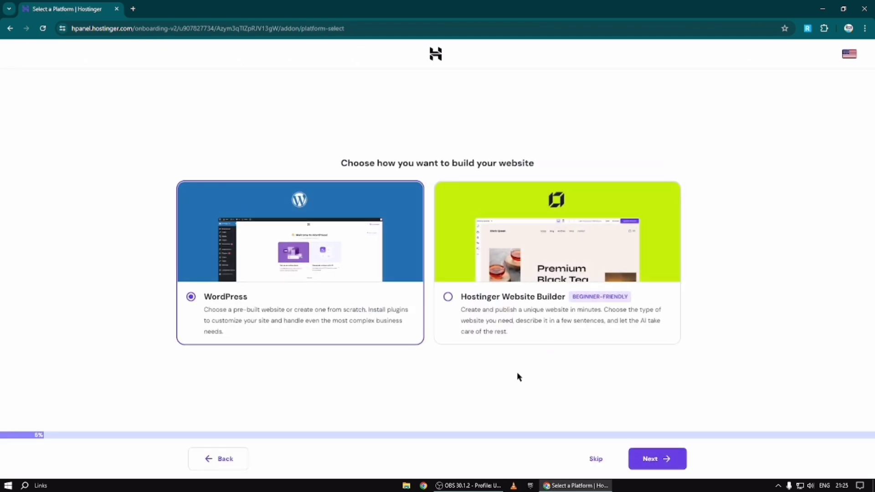
click(644, 460)
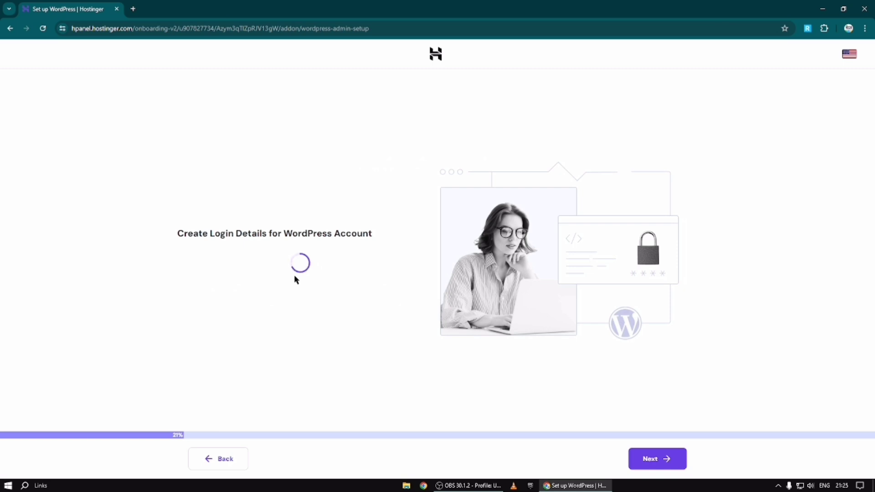
Enter the administrator email and password, then choose to start with a blank site
click(249, 263)
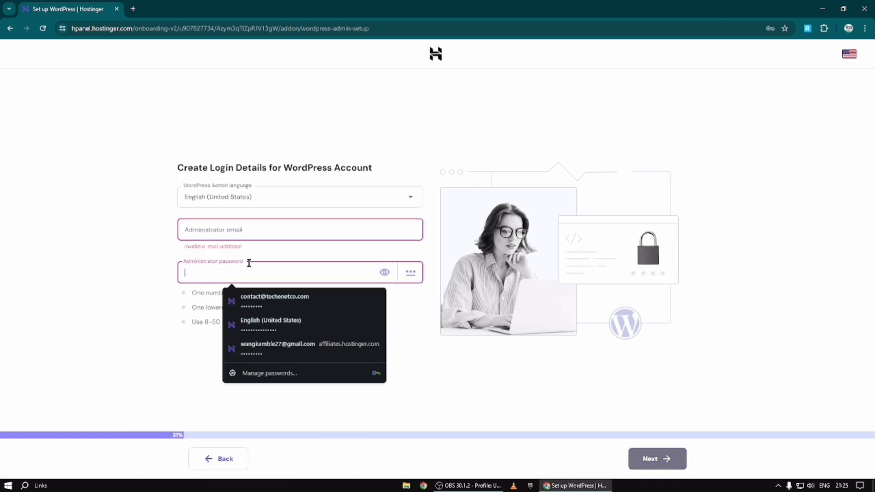
click(260, 228)
click(297, 269)
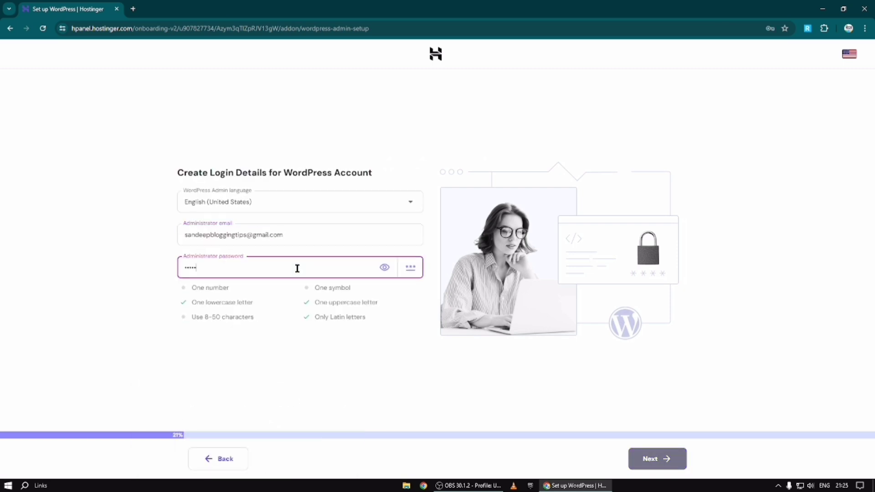
text(•••••••)
click(323, 290)
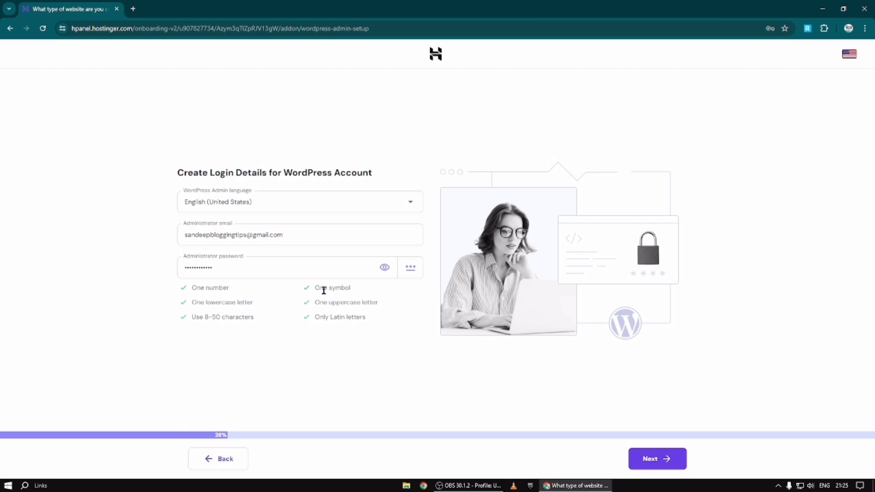
click(655, 463)
click(562, 458)
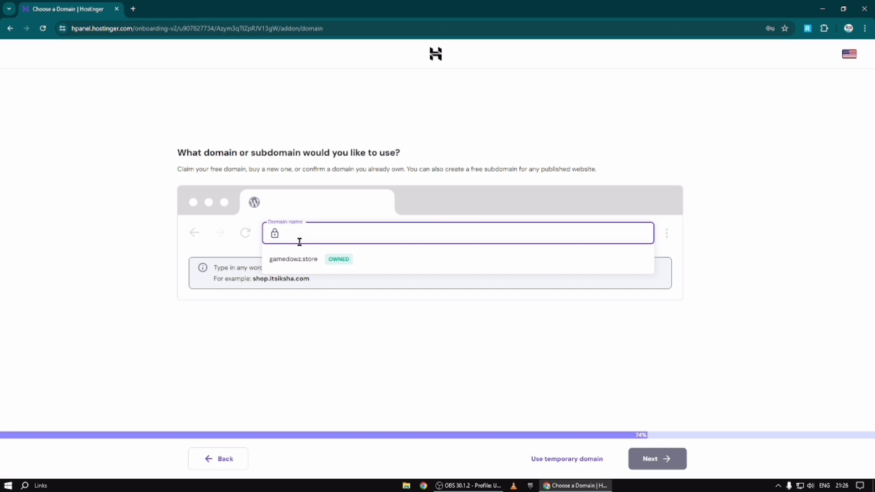
Use the registered loyalshop.in domain and copy its ownership-verification TXT record
text(loyalshop.in)
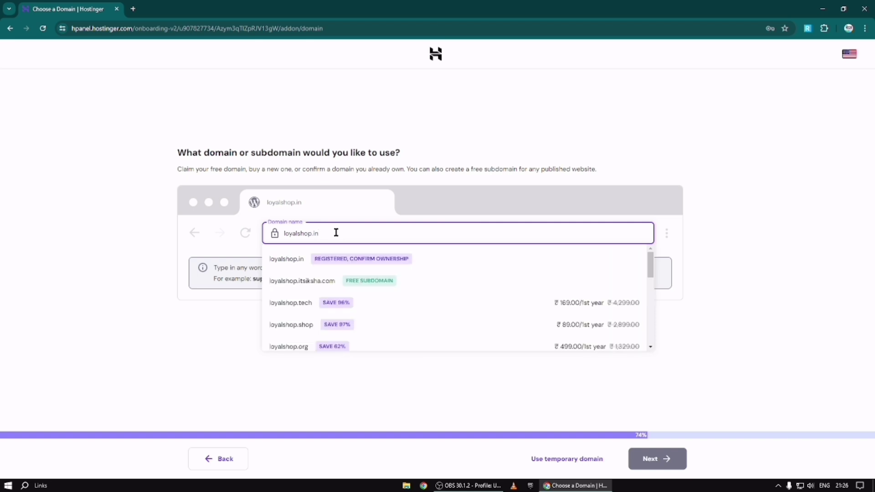
click(360, 260)
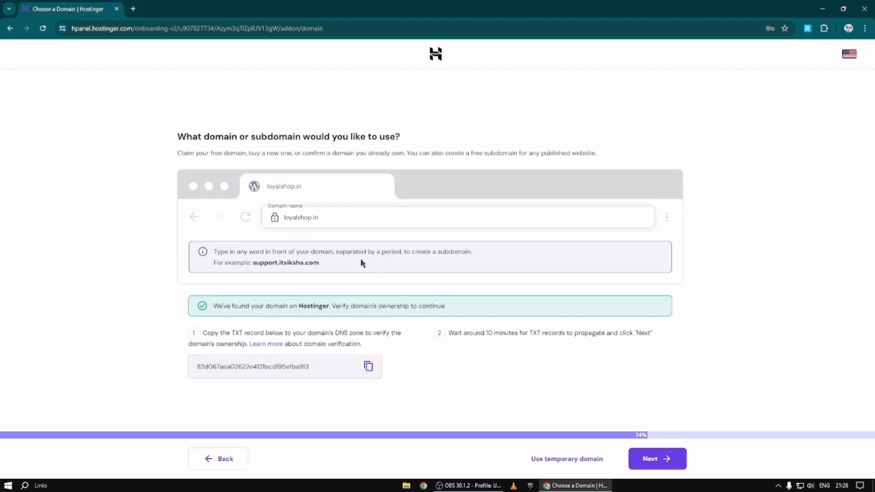
click(666, 462)
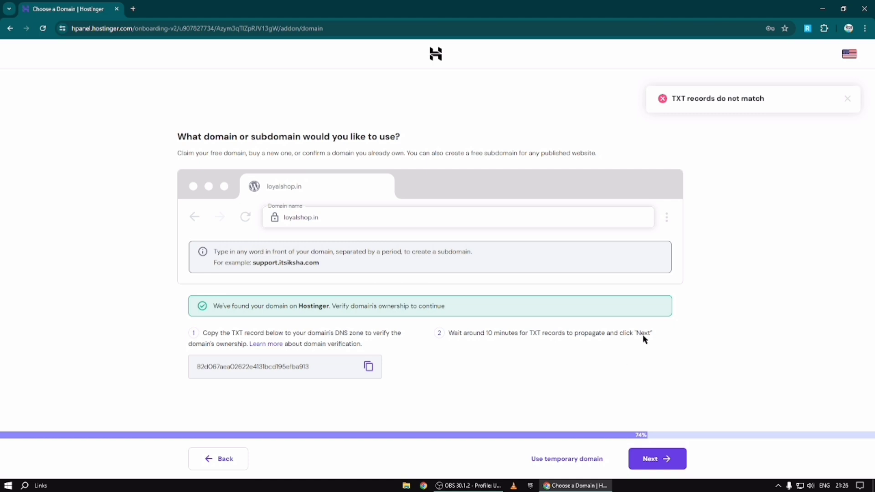
click(847, 99)
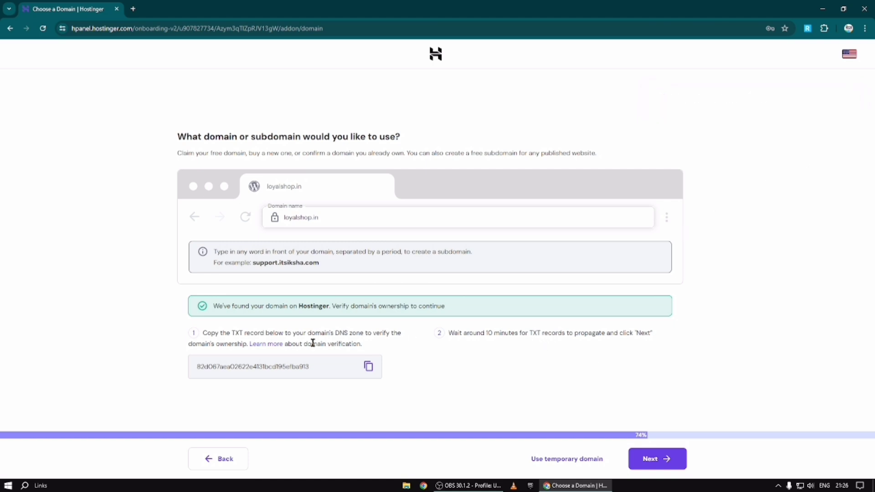
click(368, 366)
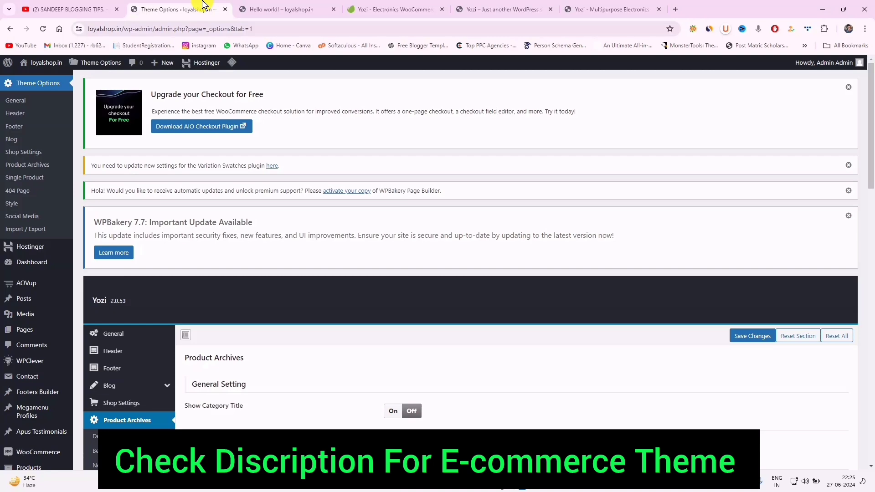
Bring the YoziShop demo storefront tab to the front
click(587, 5)
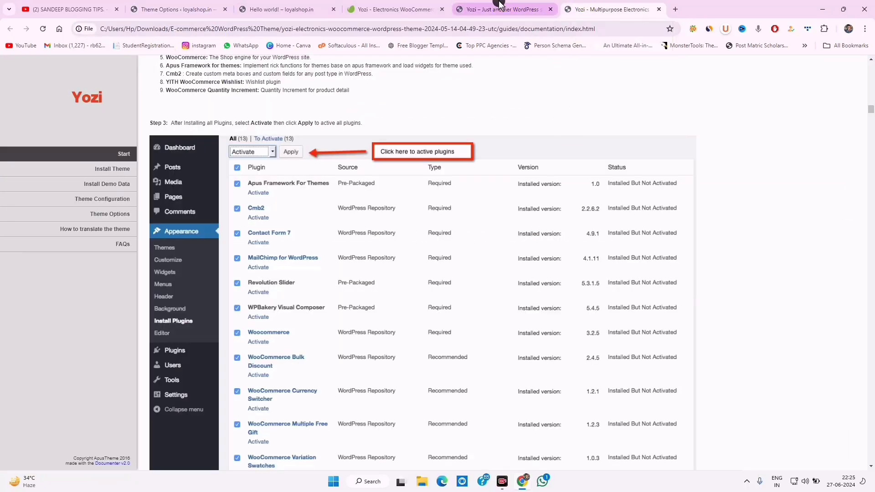
click(501, 5)
mouse_move(205, 101)
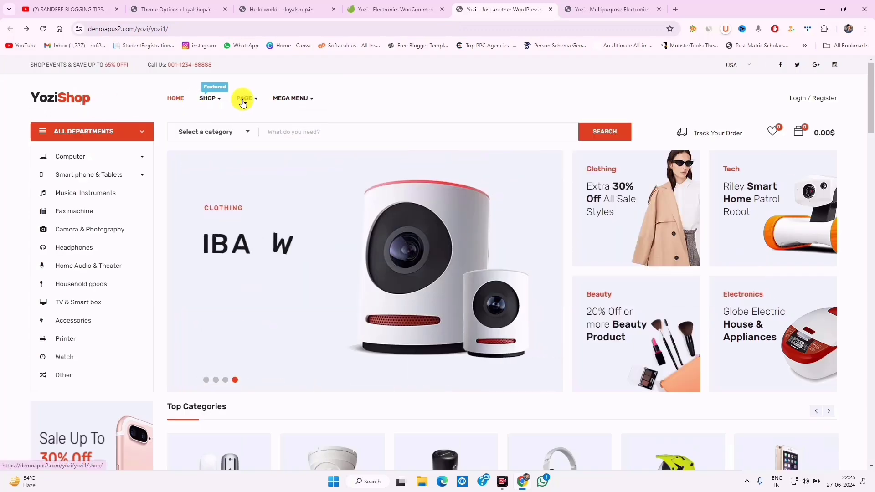
mouse_move(205, 101)
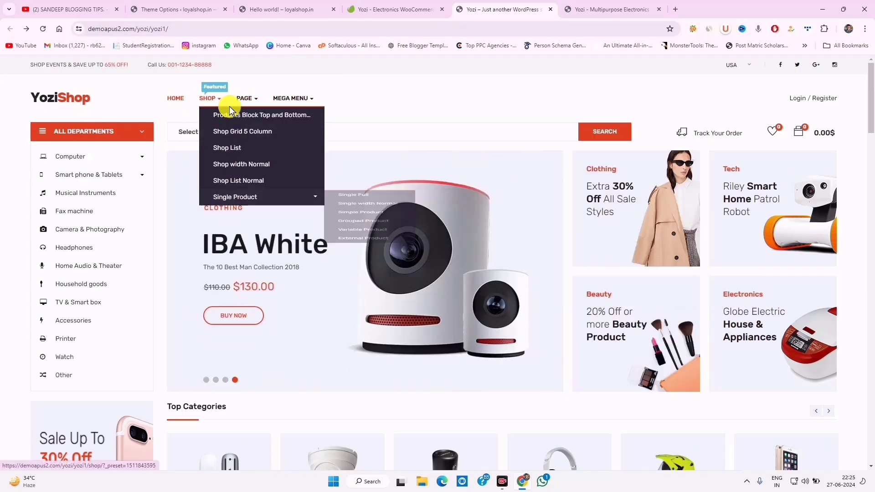
mouse_move(244, 100)
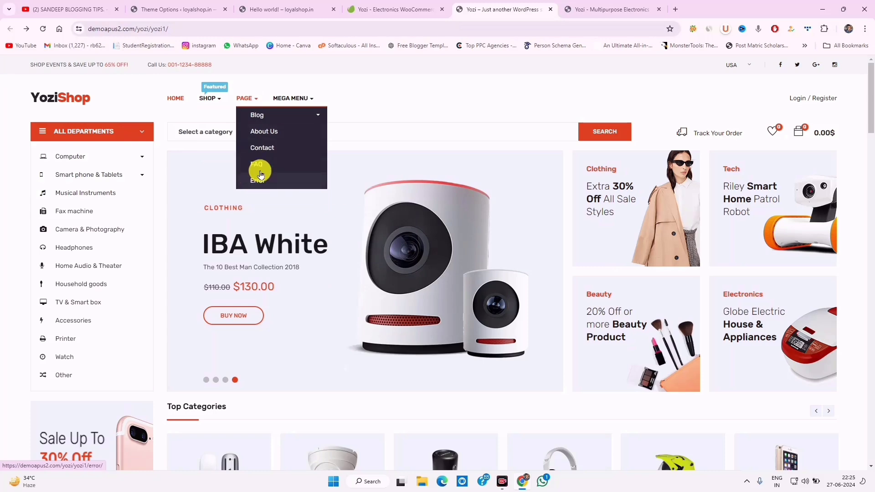
mouse_move(263, 126)
mouse_move(290, 97)
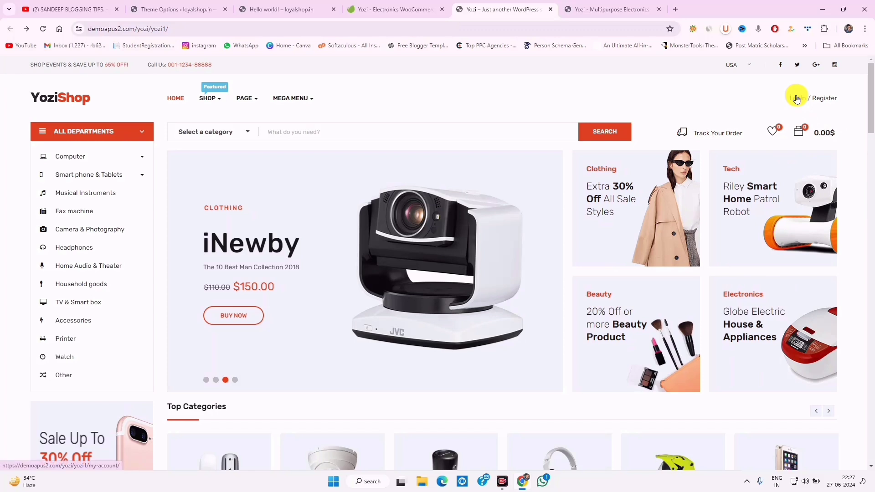
Visit the sign-in page and the wishlist, then return to the demo homepage
click(819, 98)
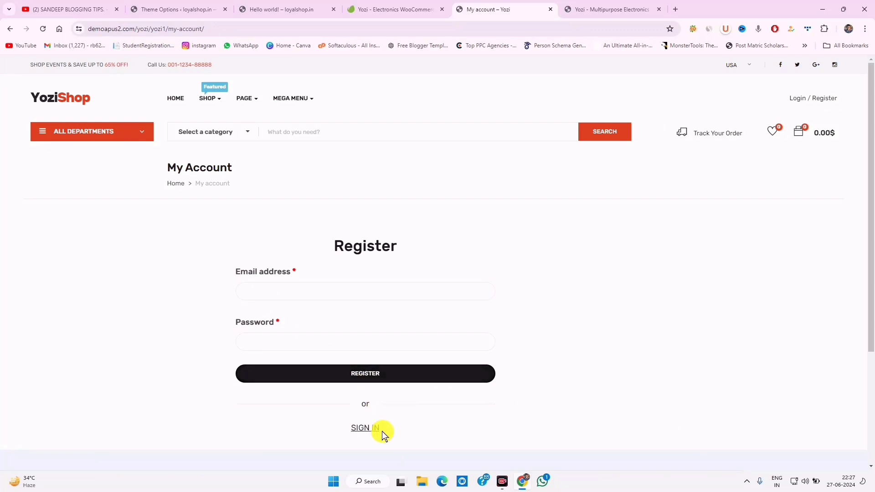
click(370, 428)
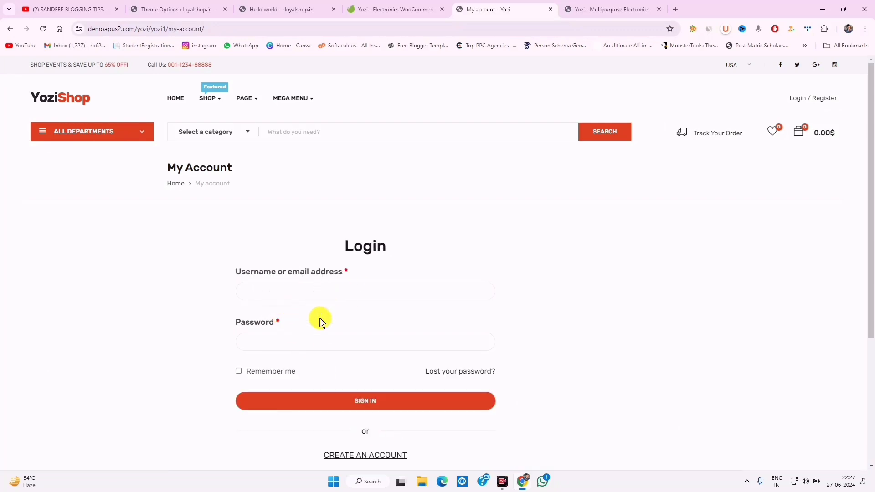
click(10, 29)
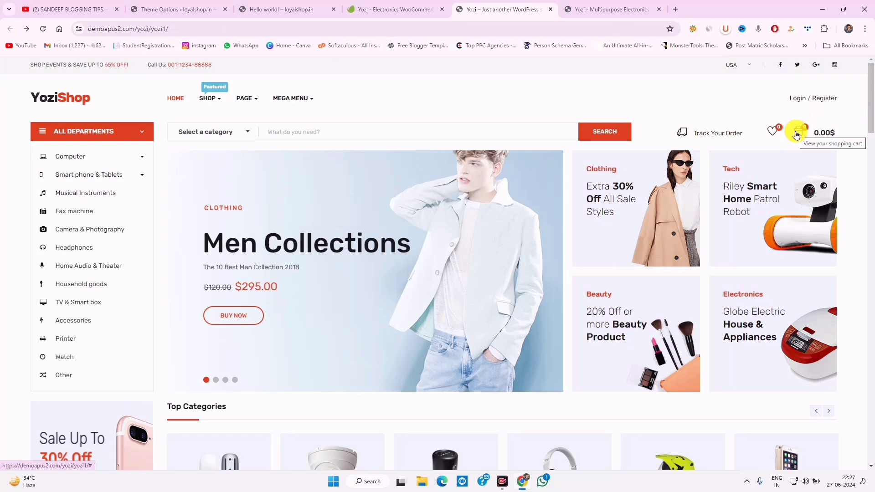
click(772, 133)
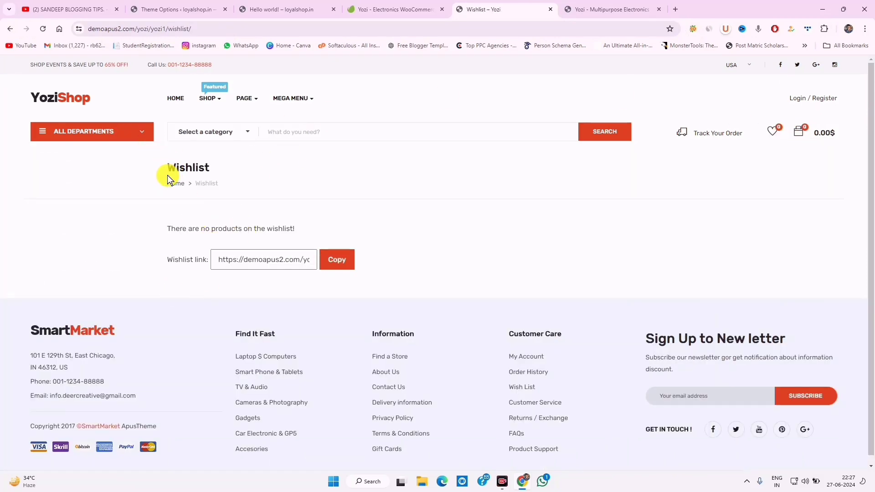
click(177, 98)
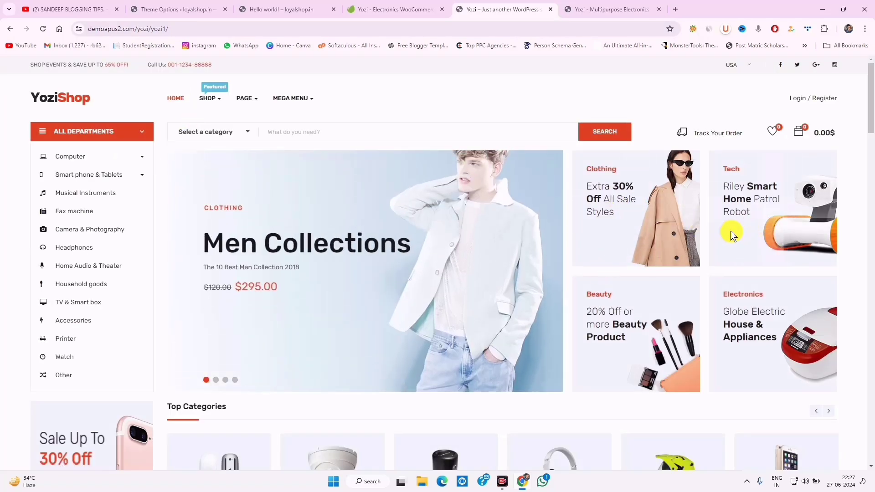
Scroll down through the demo homepage sections to the footer
scroll(254, 240, down, 3)
scroll(58, 313, down, 7)
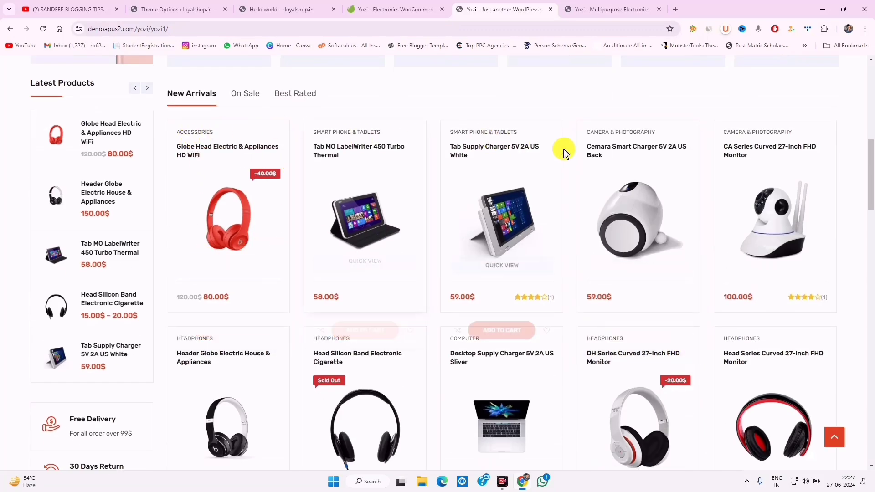
scroll(644, 249, down, 3)
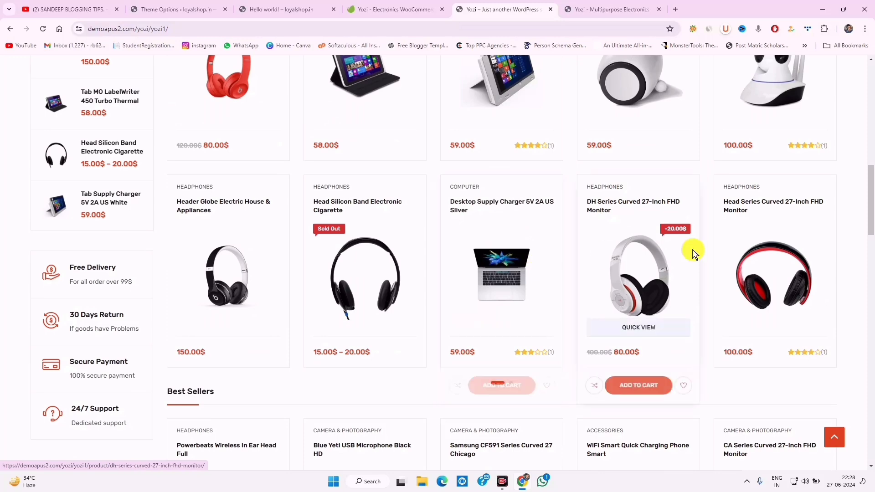
scroll(445, 228, down, 8)
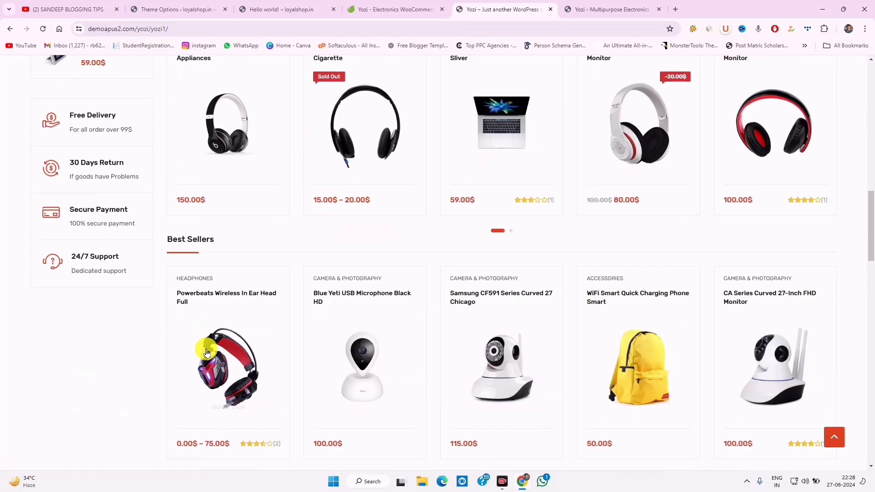
scroll(336, 199, down, 3)
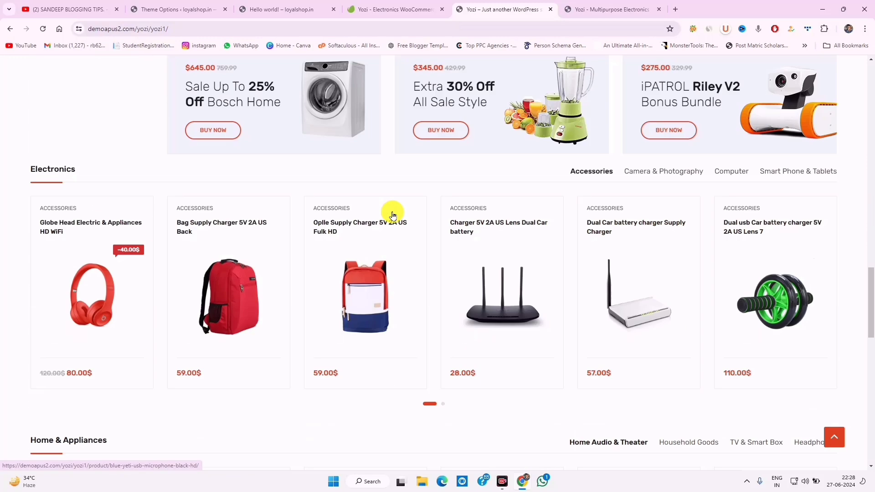
drag(32, 169, 106, 168)
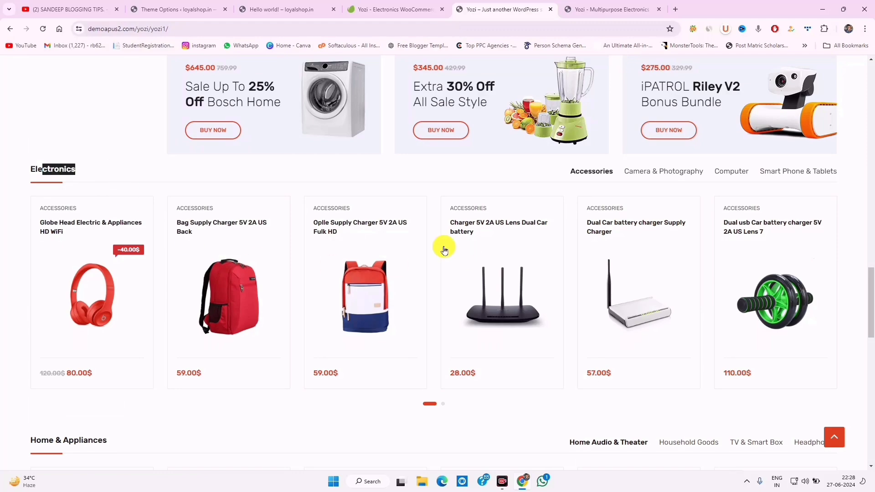
scroll(446, 248, down, 9)
scroll(166, 248, up, 3)
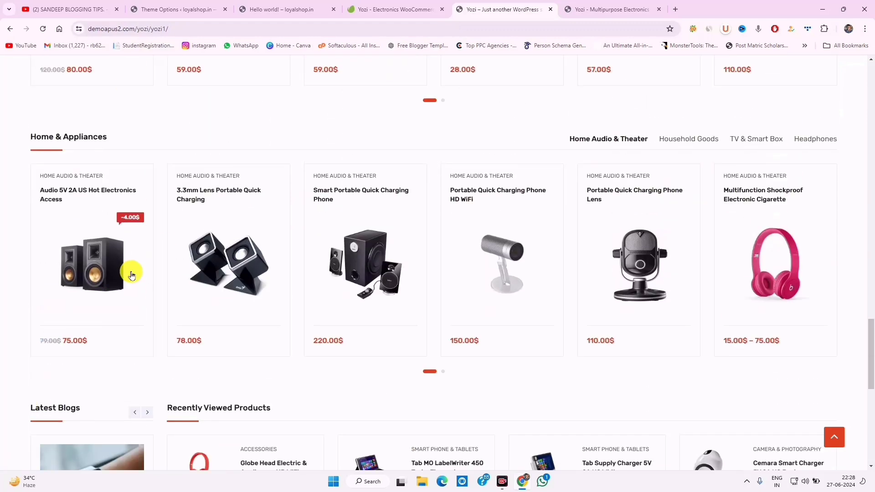
scroll(221, 244, down, 10)
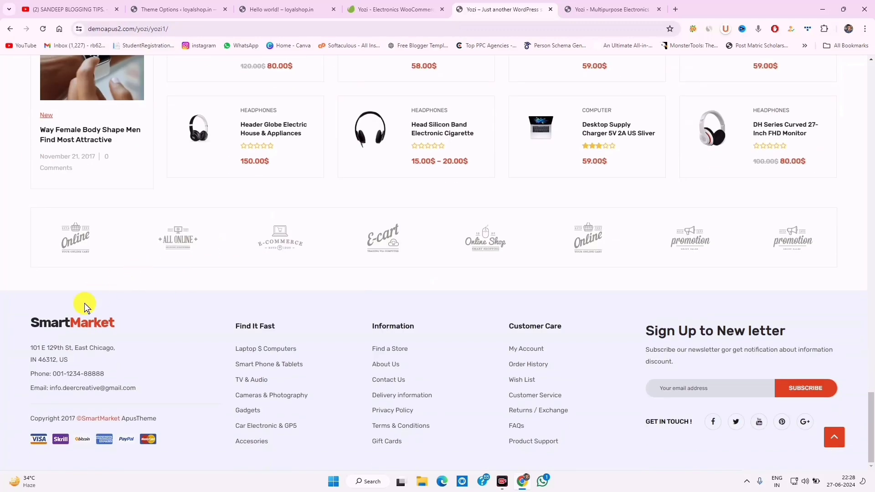
Highlight the footer's address, phone and column text, then scroll back up
drag(28, 321, 169, 435)
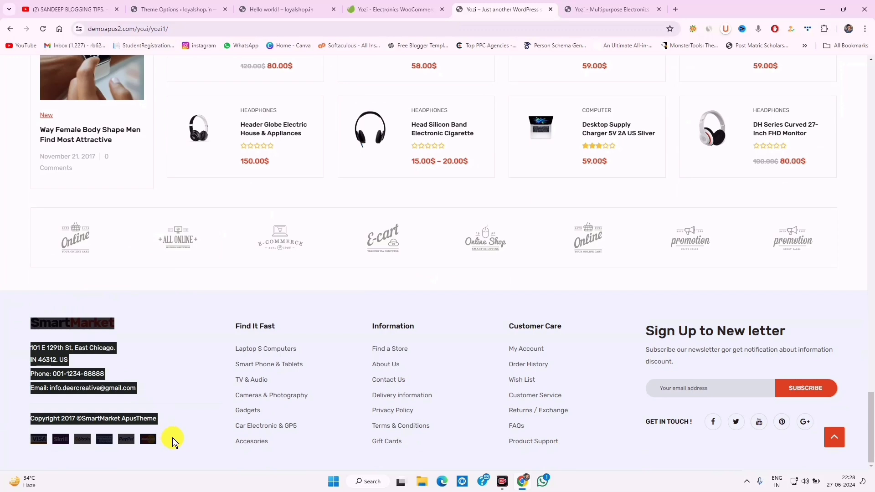
drag(218, 324, 292, 439)
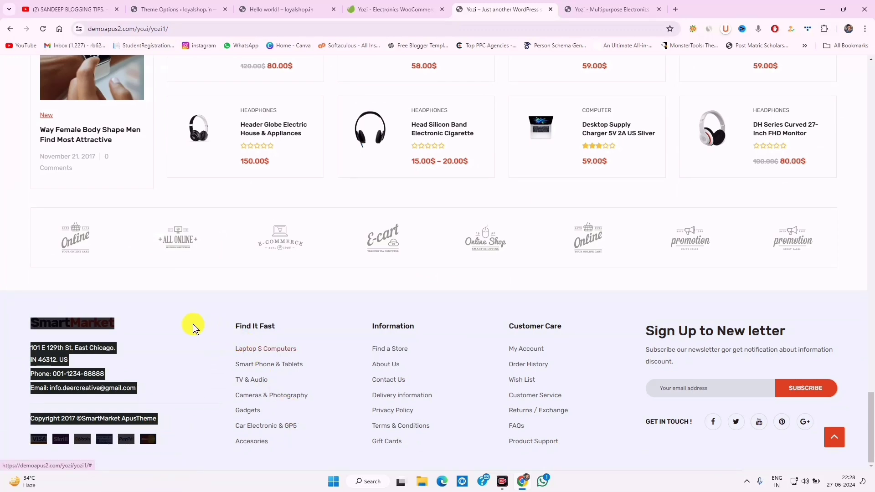
click(190, 320)
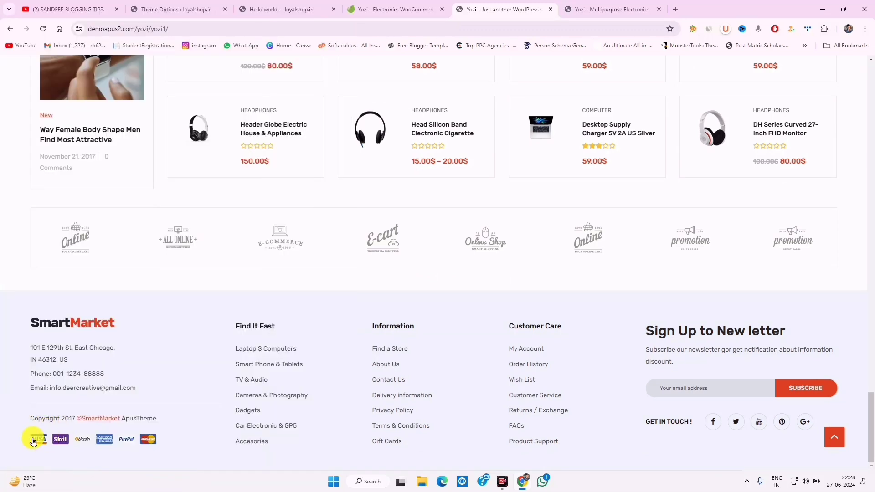
drag(142, 395, 27, 354)
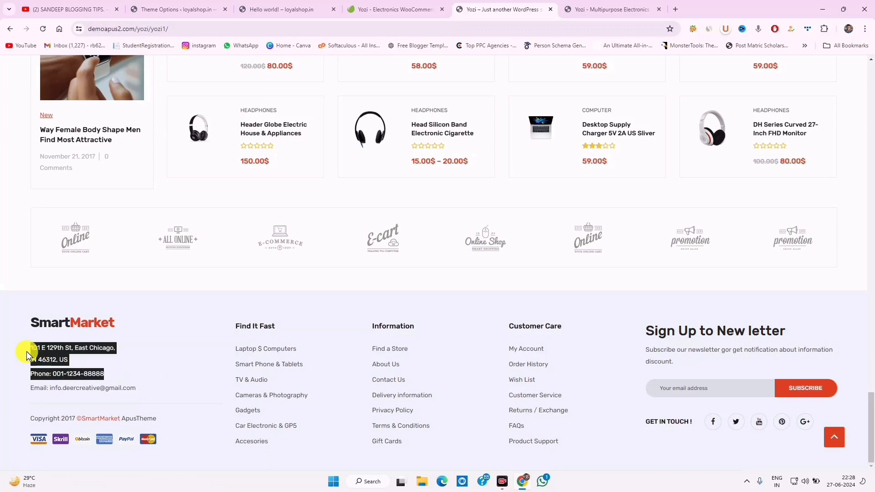
click(23, 355)
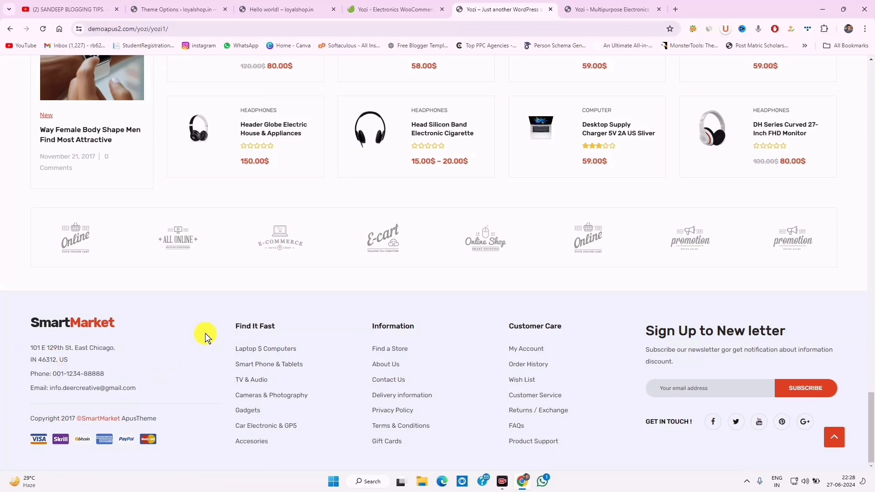
drag(217, 329, 492, 410)
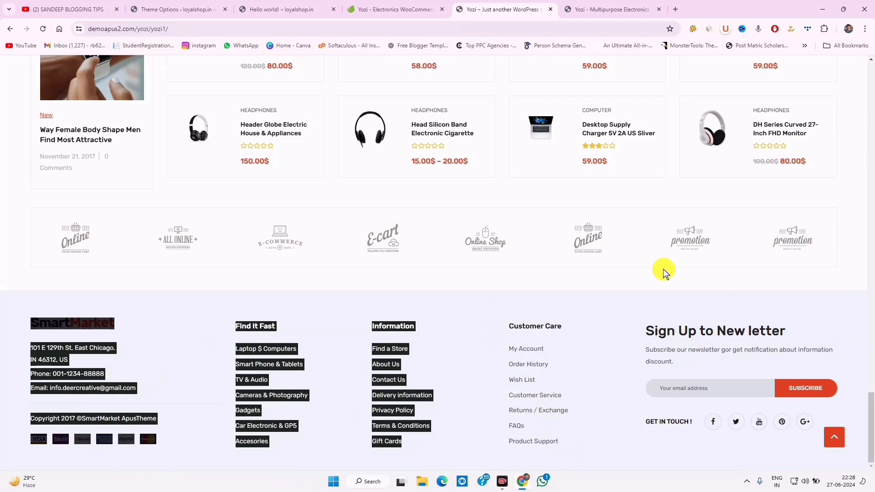
scroll(629, 339, up, 20)
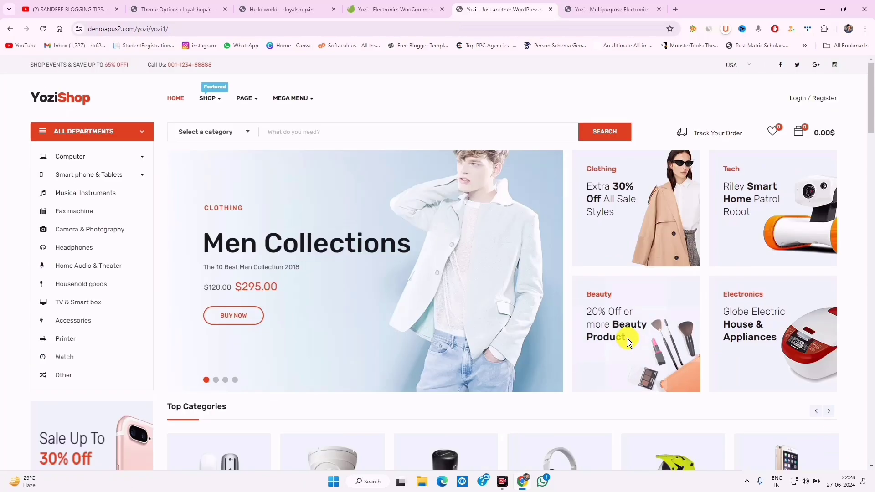
Add Globe Head Electric & Appliances HD WiFi and Header Globe Electric House & Appliances, then view the cart
scroll(346, 283, down, 10)
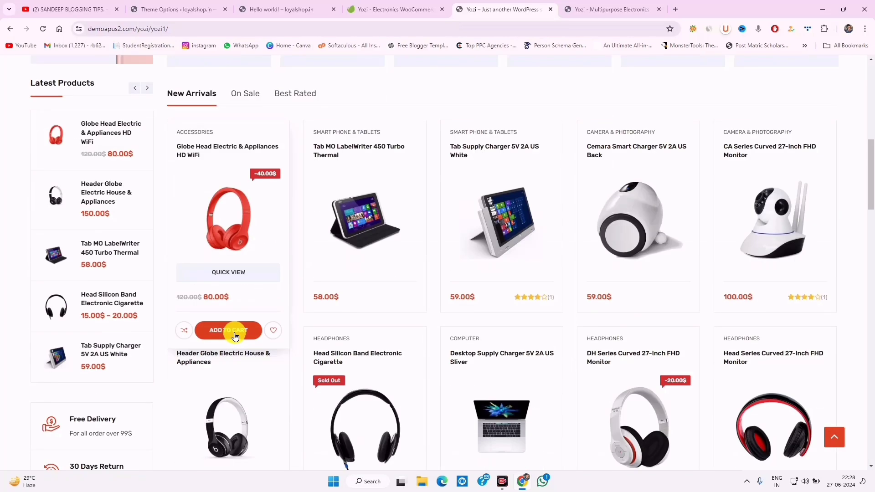
click(226, 329)
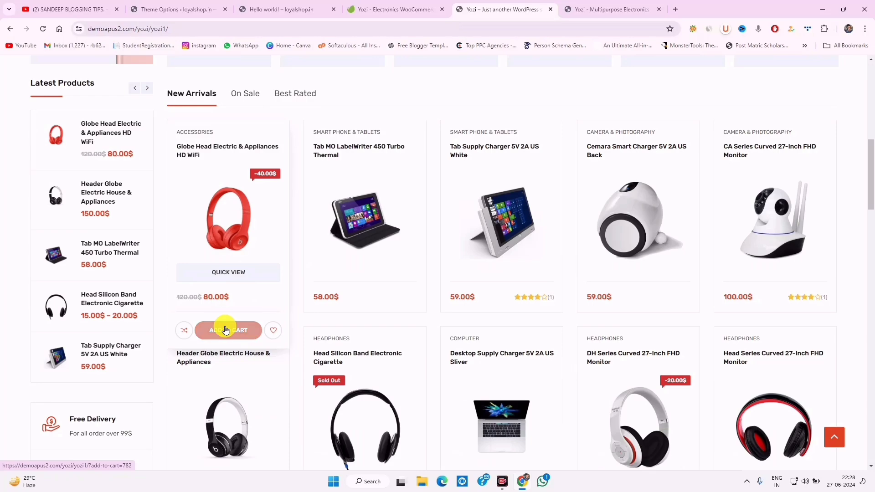
scroll(226, 329, up, 10)
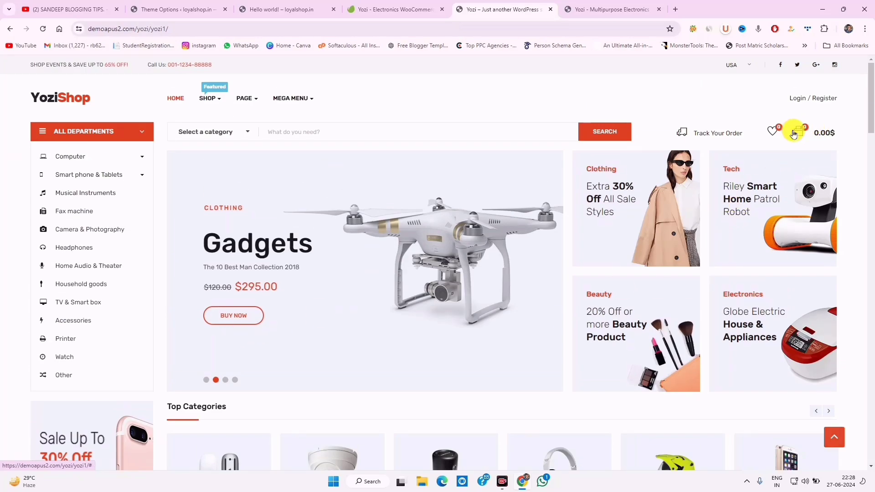
scroll(379, 299, down, 10)
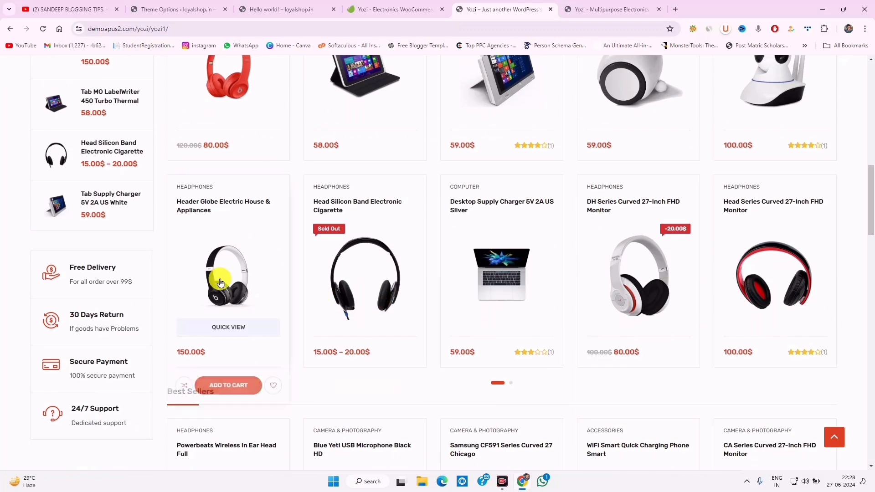
click(216, 388)
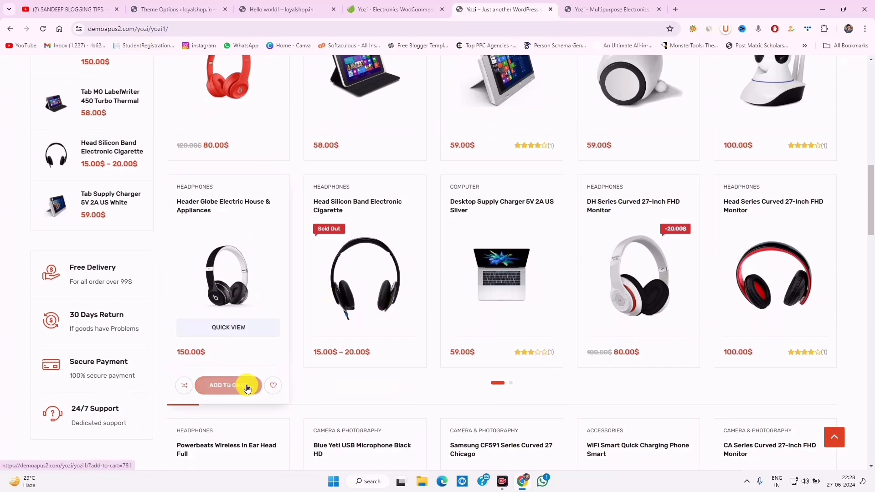
click(230, 384)
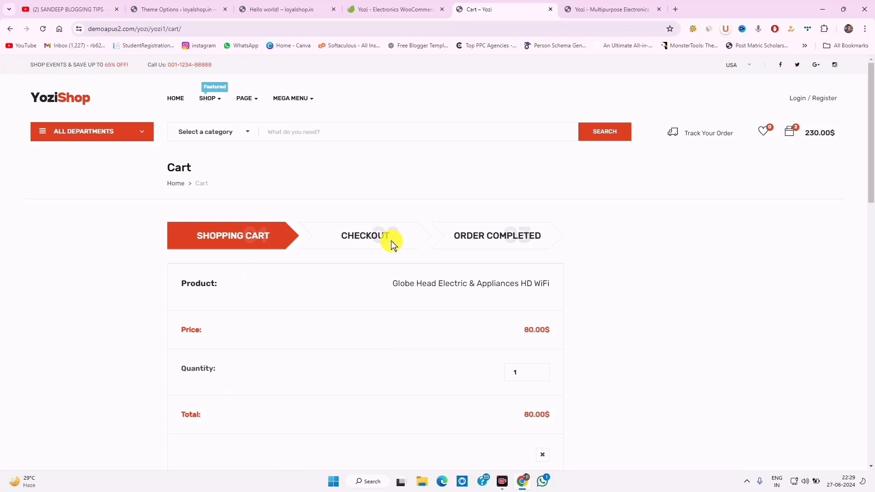
Remove the Header Globe Electric headphones from the cart
scroll(449, 295, down, 3)
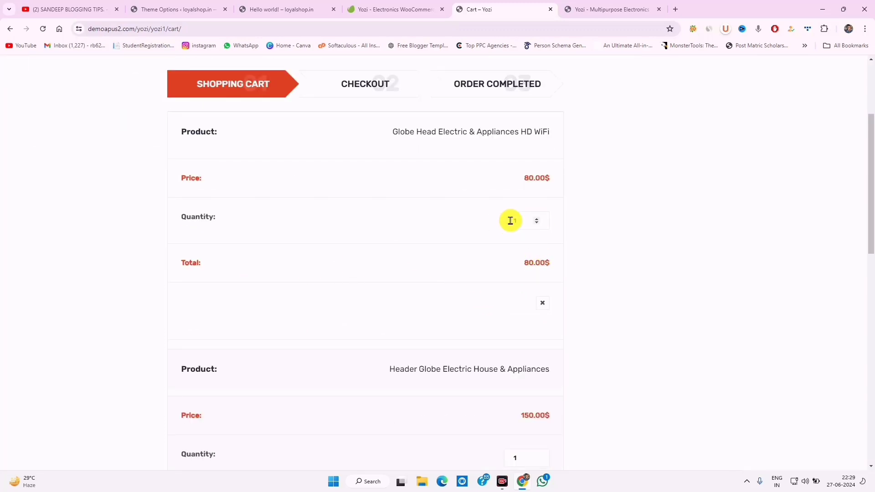
scroll(447, 273, down, 3)
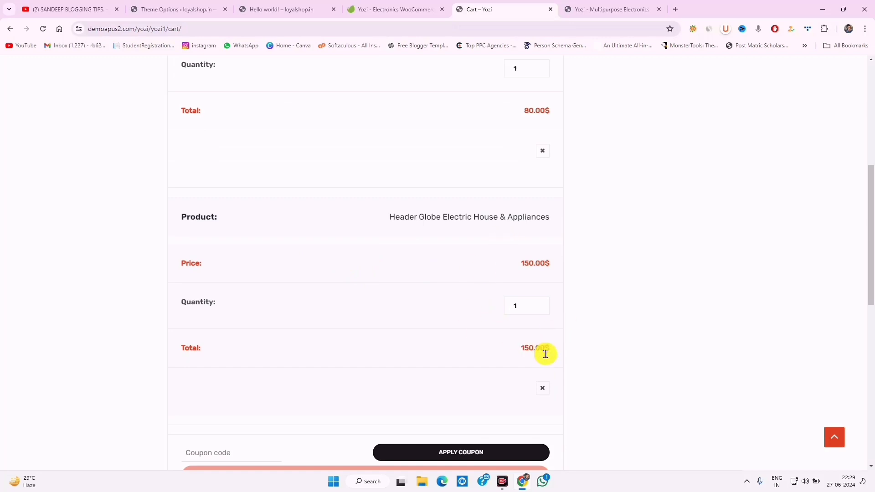
click(542, 389)
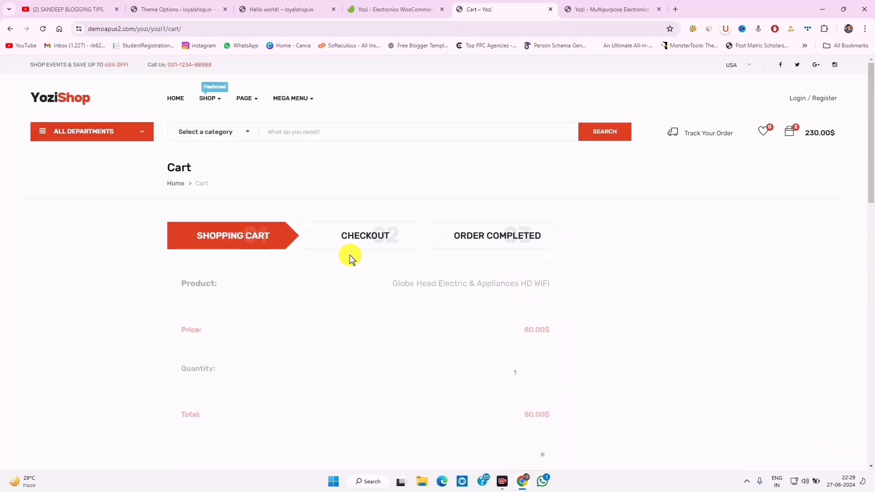
Choose free shipping for the 80.00$ subtotal and proceed to checkout
scroll(445, 306, down, 3)
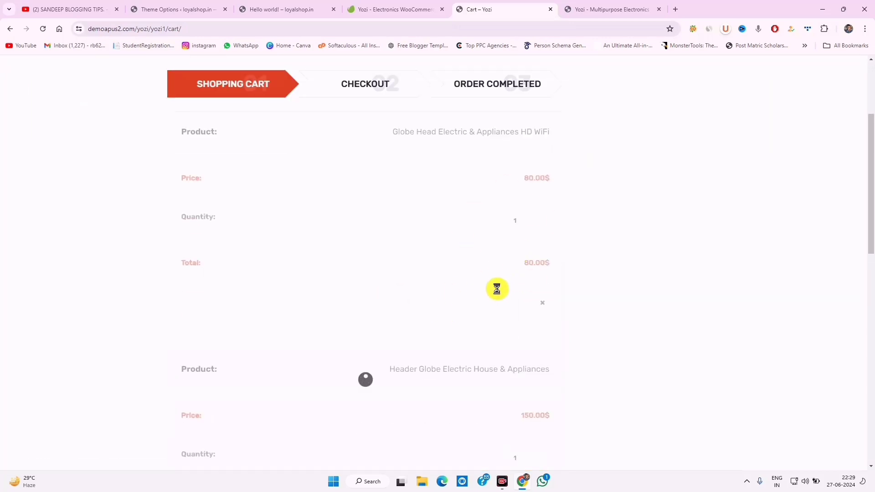
scroll(495, 289, down, 6)
scroll(483, 329, down, 3)
scroll(483, 330, up, 3)
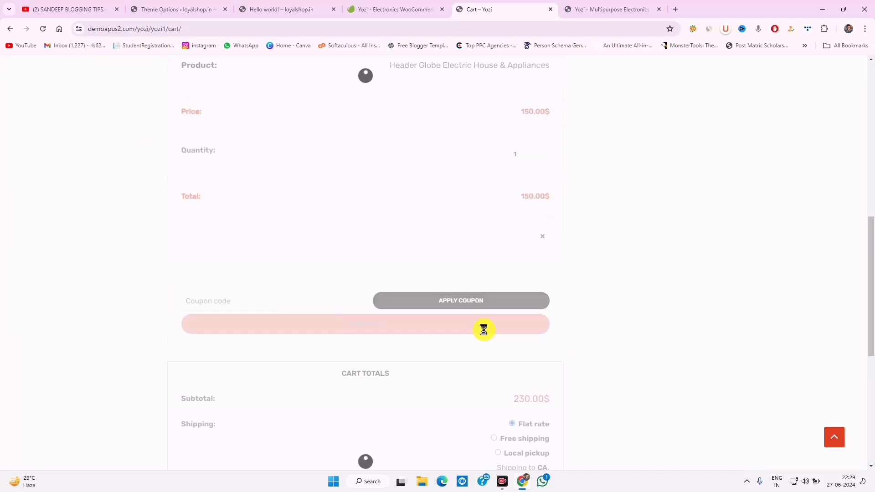
scroll(475, 331, down, 3)
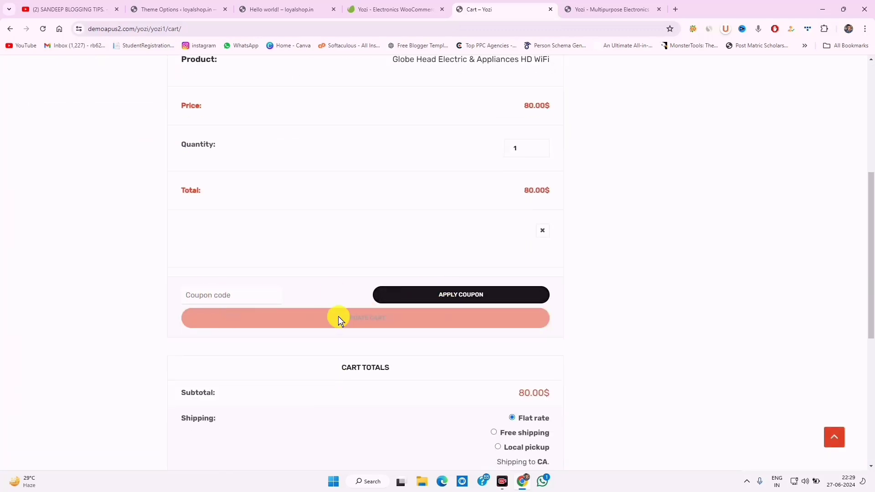
scroll(207, 275, down, 3)
drag(176, 260, 525, 269)
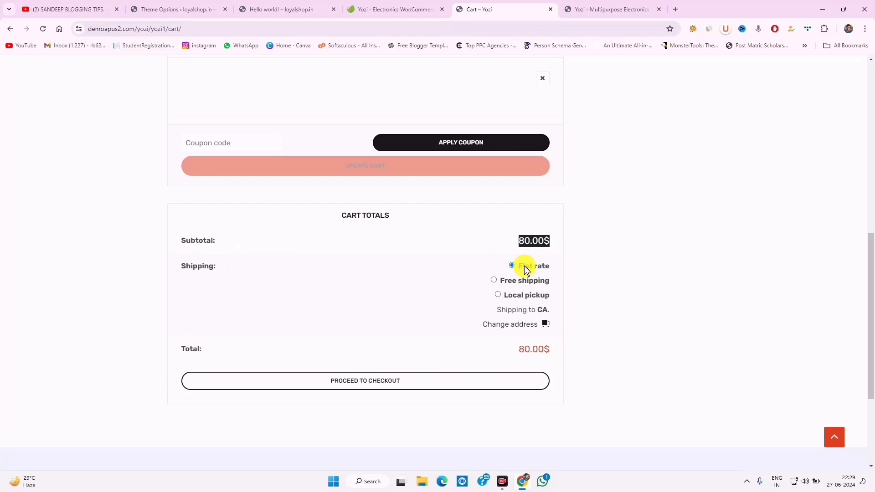
click(512, 281)
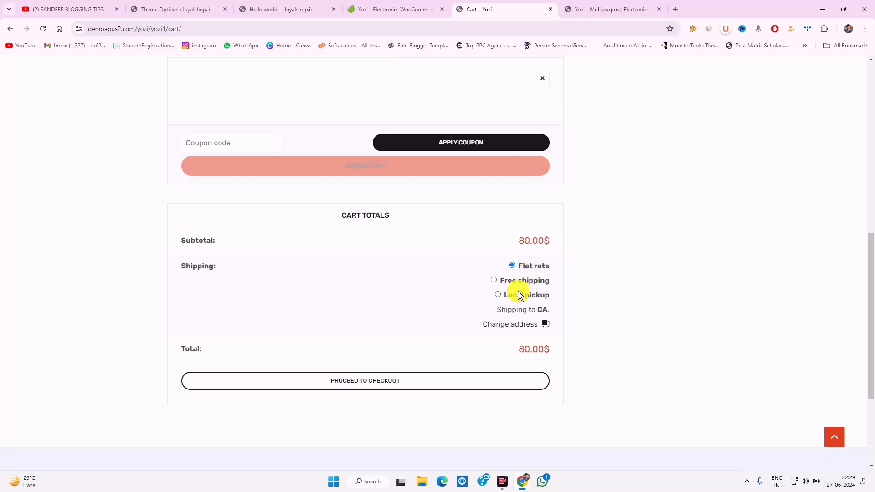
click(356, 382)
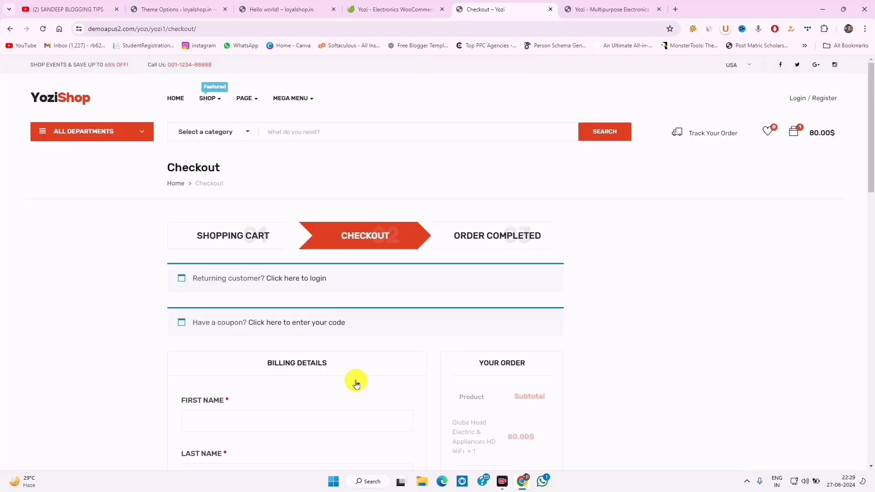
Scroll through the checkout form down to the footer and back up
scroll(355, 381, down, 3)
scroll(354, 379, up, 3)
scroll(449, 342, down, 10)
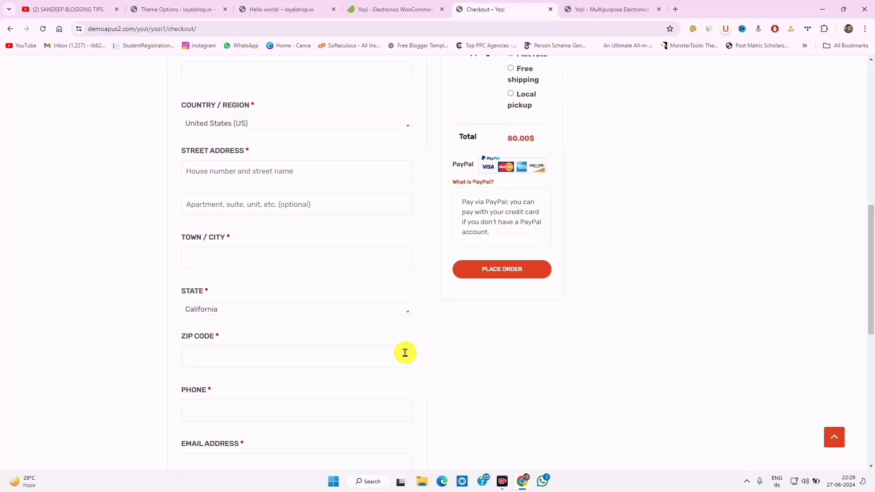
scroll(404, 353, down, 10)
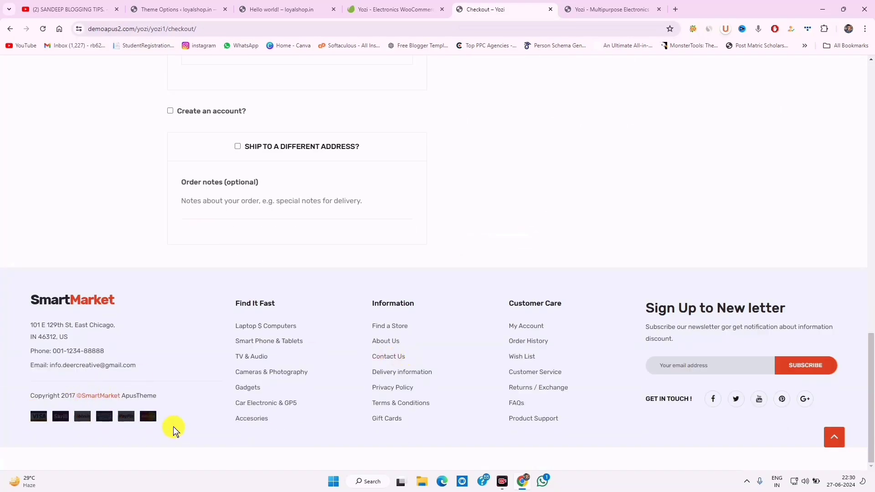
scroll(173, 427, up, 15)
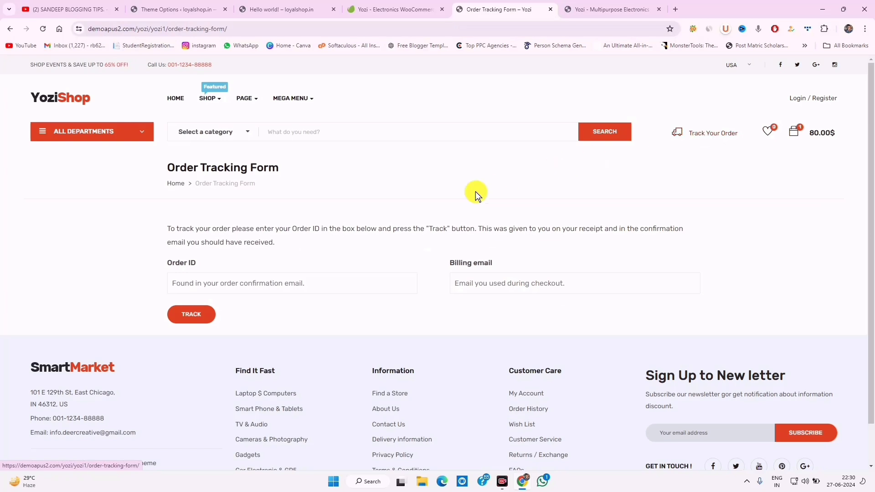
Try the Order ID and billing email fields, then go back to the homepage via HOME
click(302, 280)
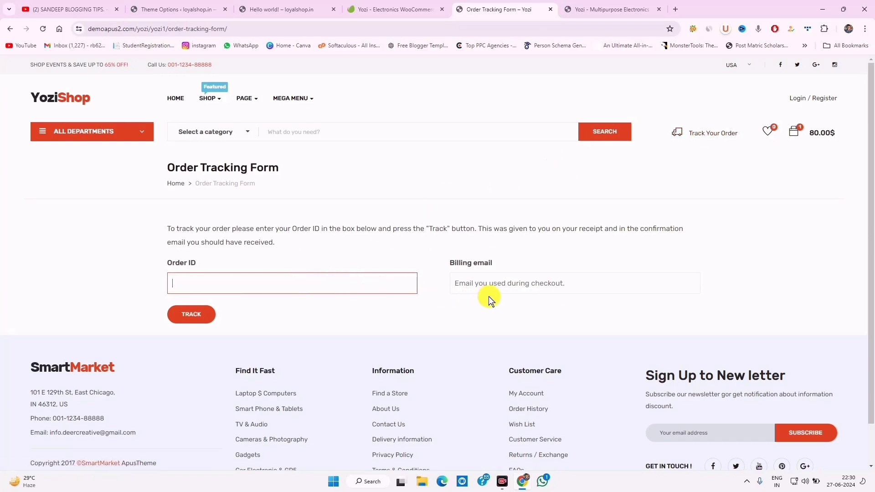
click(504, 286)
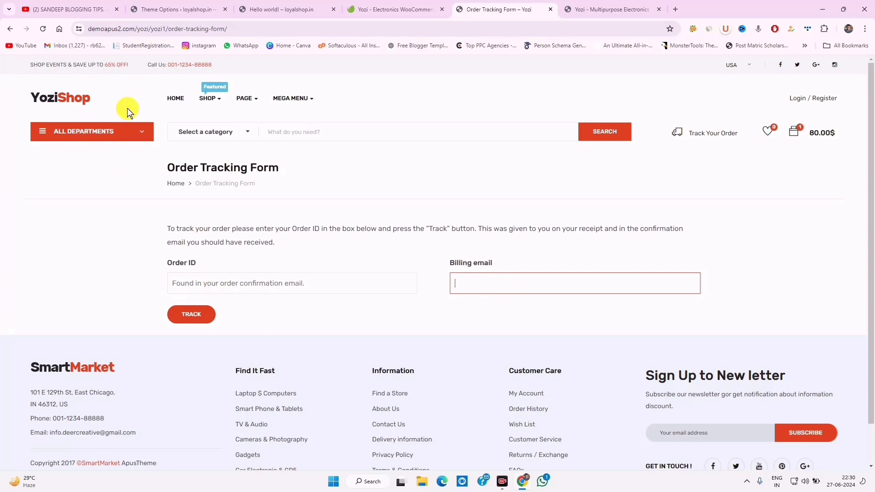
click(181, 99)
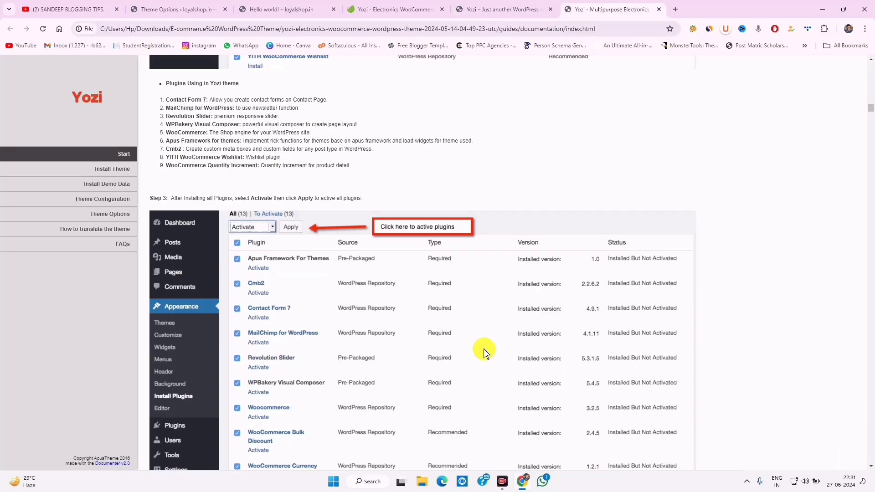
Read the Plugins Installation and Theme Configuration docs, then return to Yozi Theme Options
scroll(484, 351, up, 8)
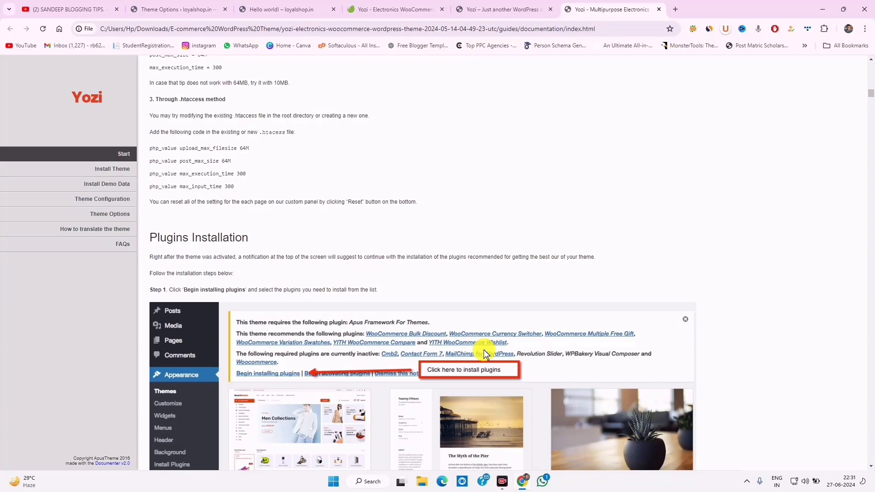
scroll(436, 324, down, 20)
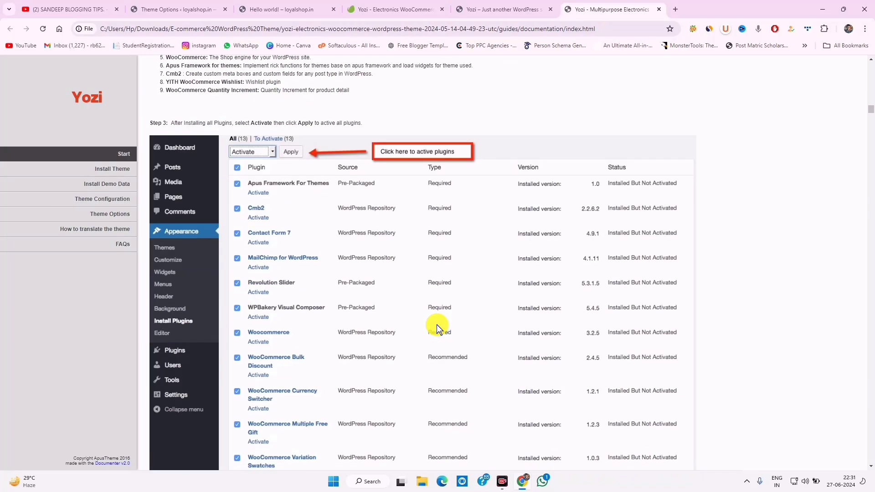
scroll(436, 324, down, 20)
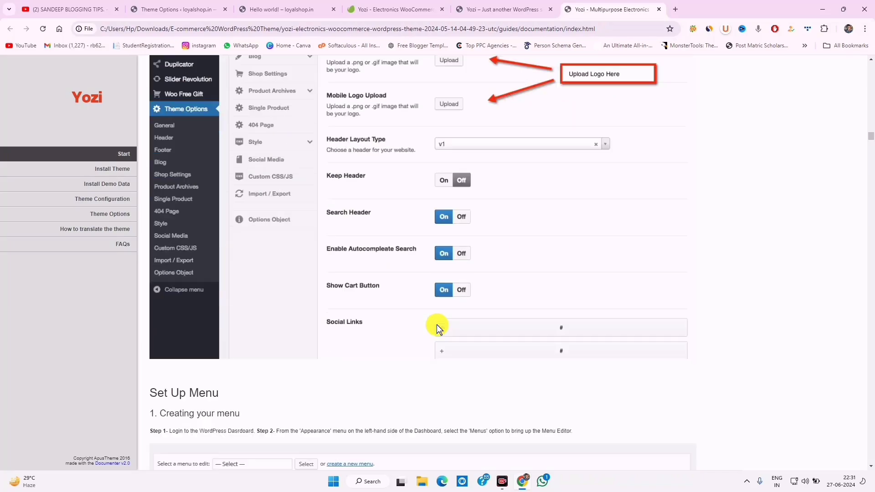
scroll(437, 324, up, 15)
scroll(436, 324, up, 15)
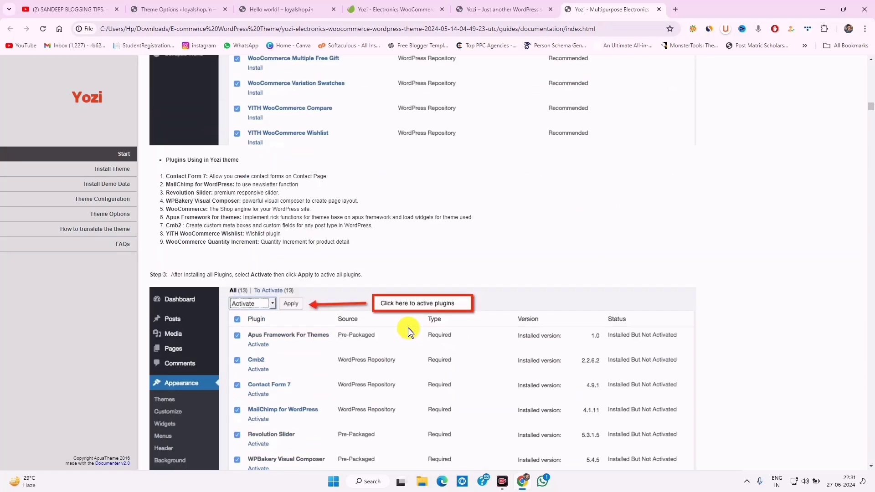
click(176, 9)
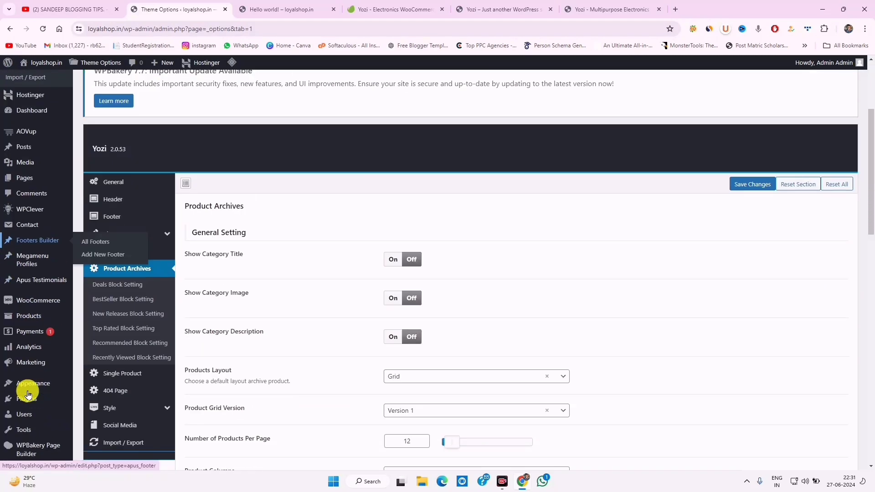
From Appearance > Themes > Add New Theme, dismiss the WPBakery notice and show the Upload Theme panel
scroll(23, 383, down, 3)
mouse_move(32, 383)
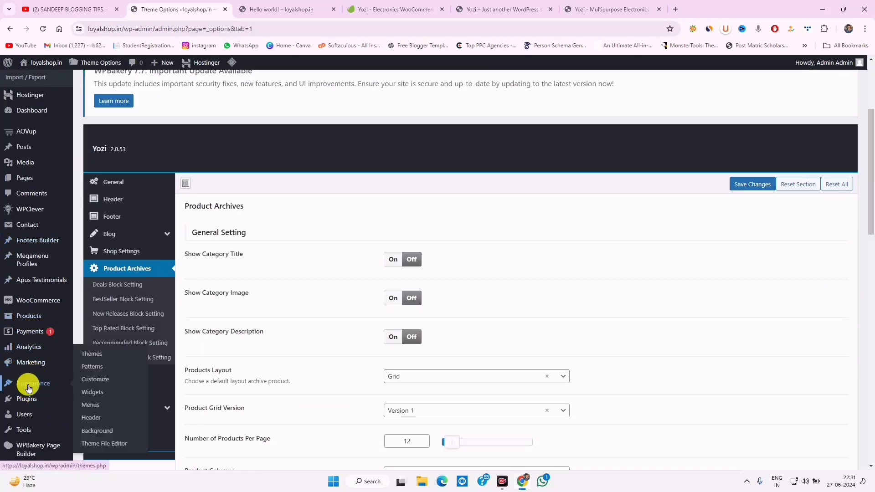
click(97, 357)
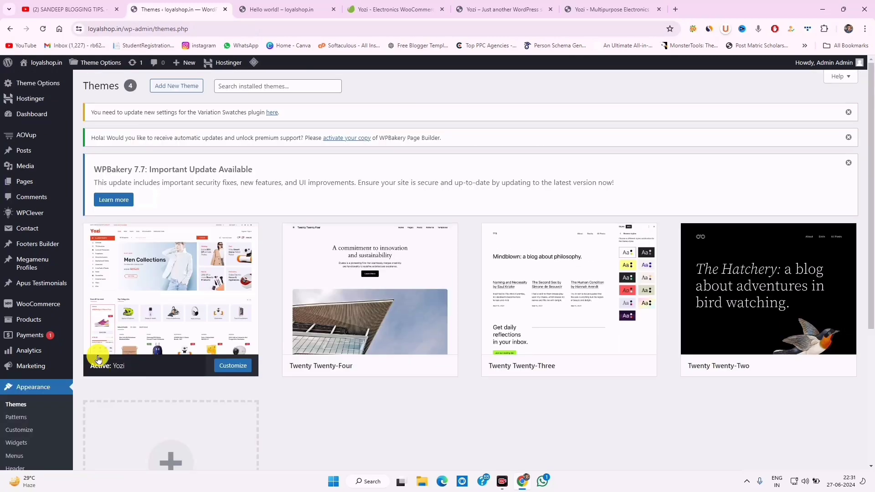
click(185, 86)
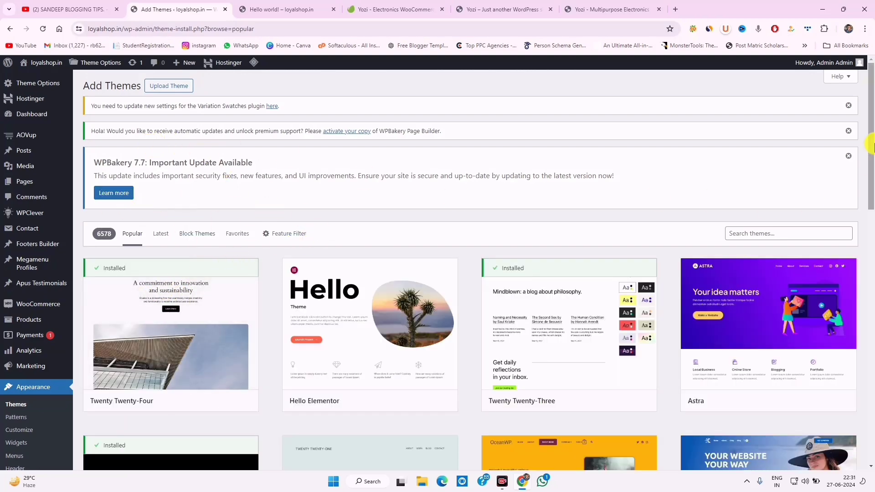
click(849, 156)
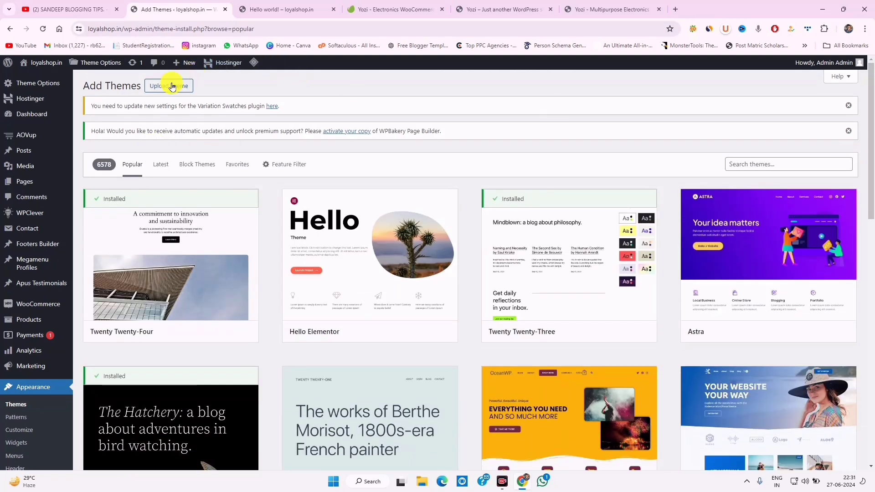
click(170, 86)
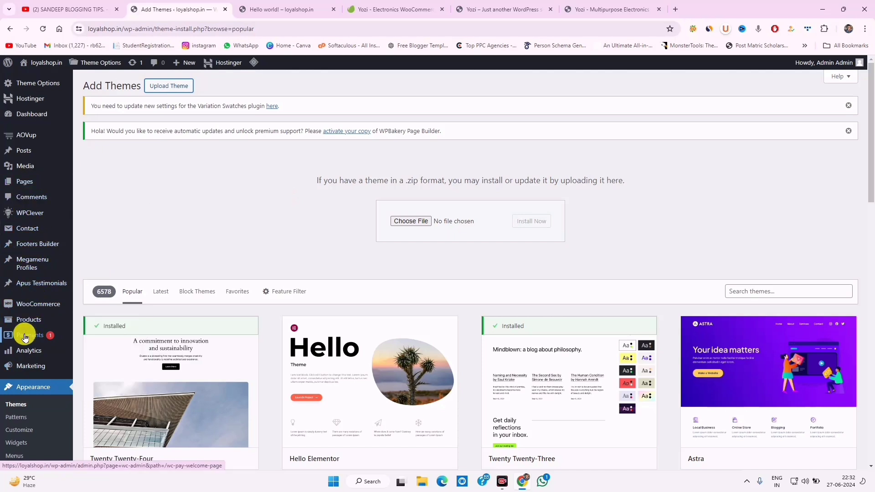
mouse_move(20, 321)
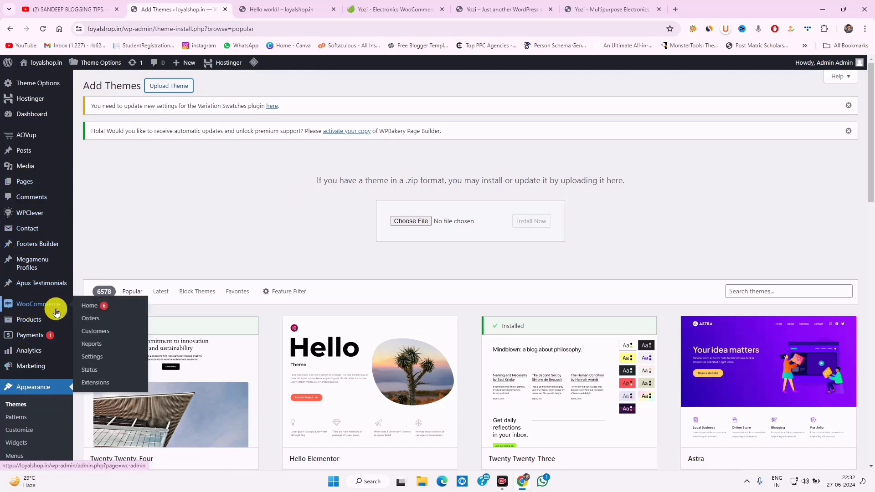
mouse_move(21, 351)
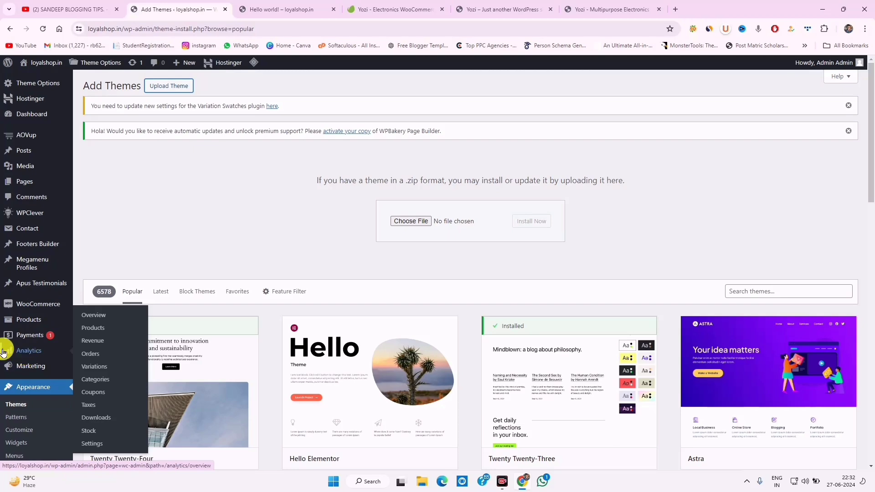
scroll(14, 349, down, 3)
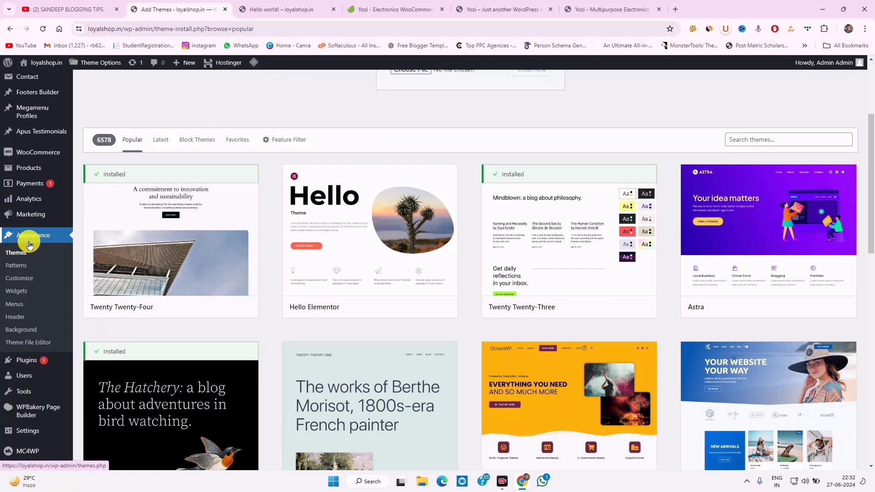
Select all installed plugins and look at the bulk actions list without applying one
click(25, 360)
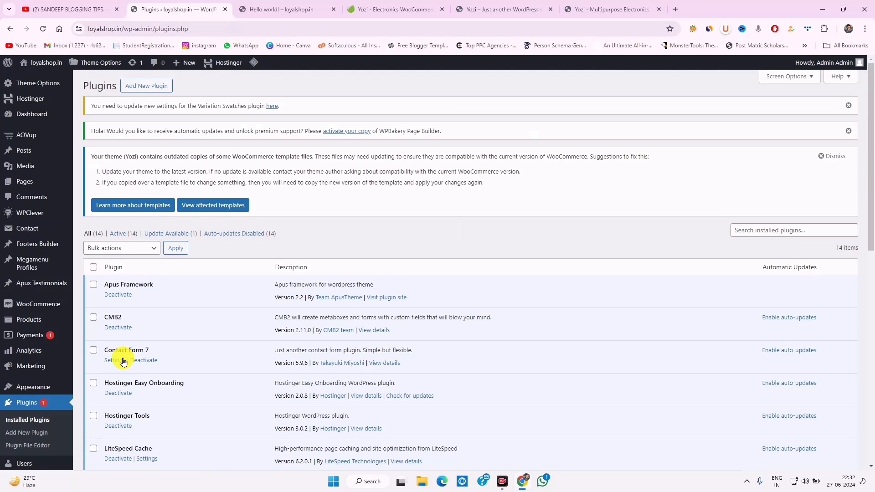
click(94, 267)
click(138, 248)
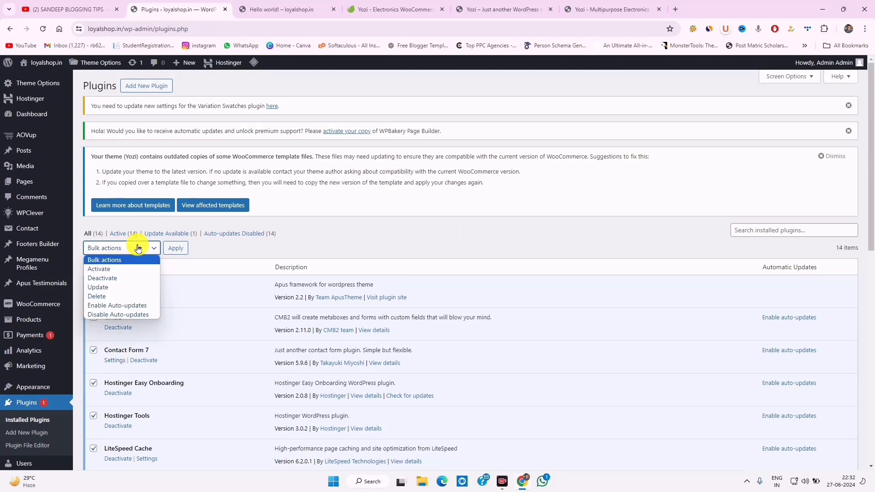
click(201, 249)
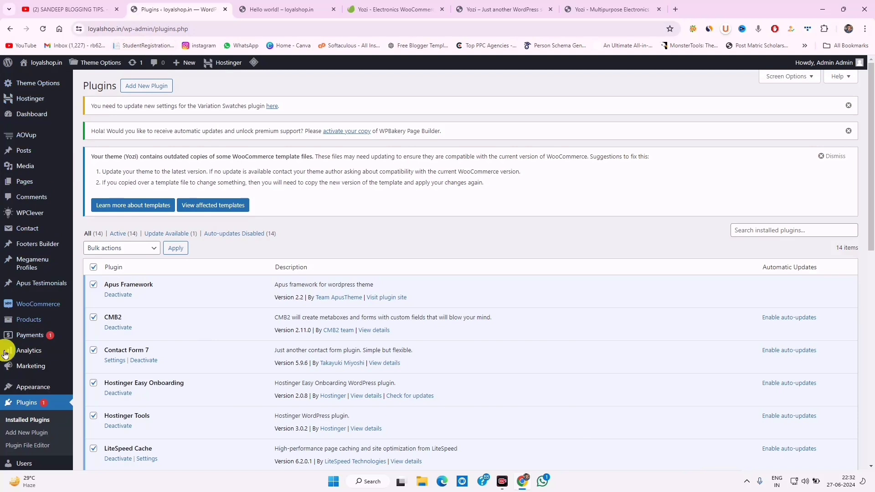
Reload the Hello world post in its tab, then return to the plugins page
click(287, 9)
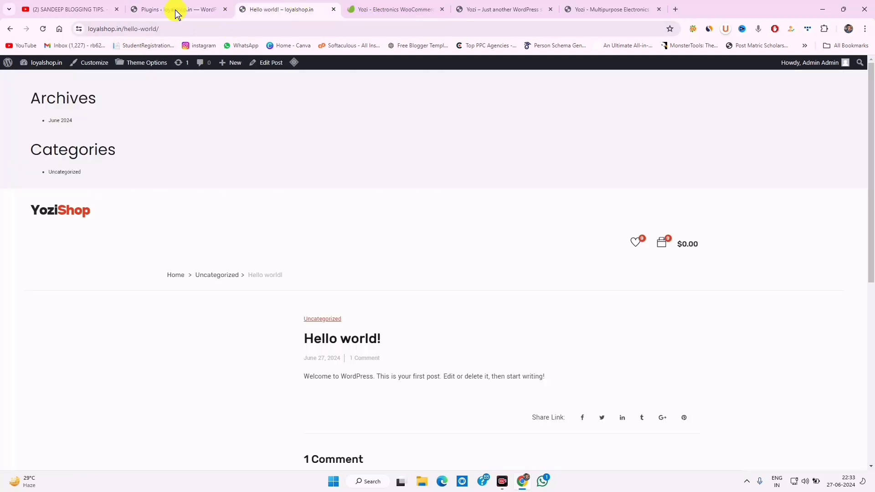
click(44, 29)
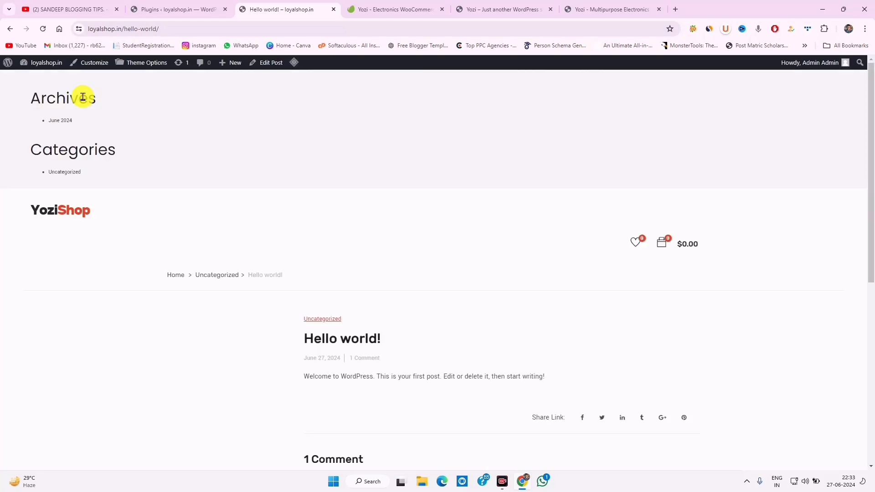
click(177, 9)
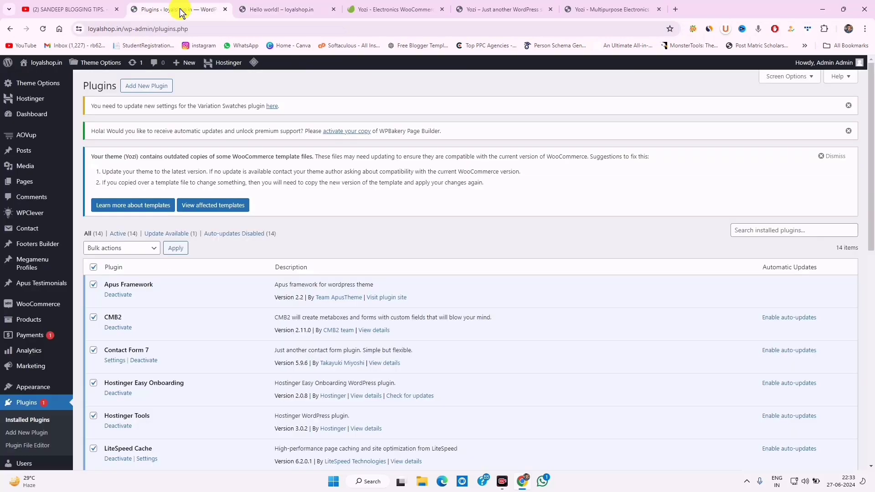
scroll(40, 397, down, 3)
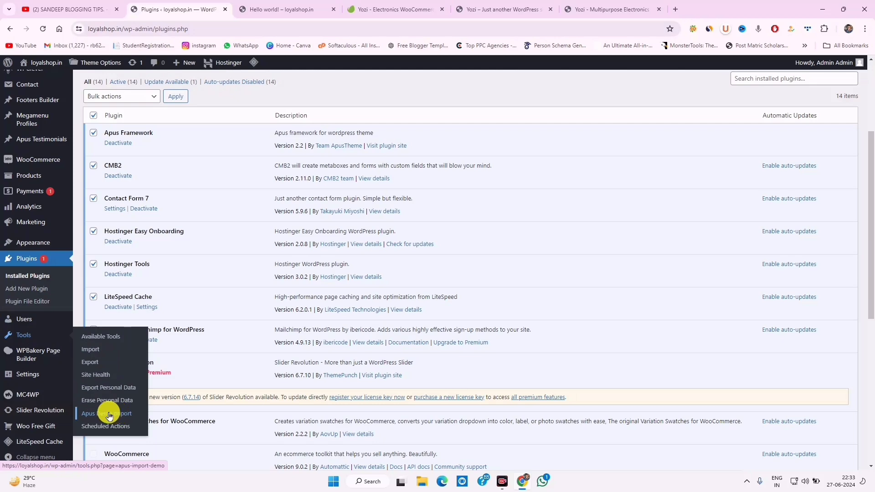
Open Tools > Apus Demo Import, briefly checking the Yozi product page and Hello world post
click(109, 414)
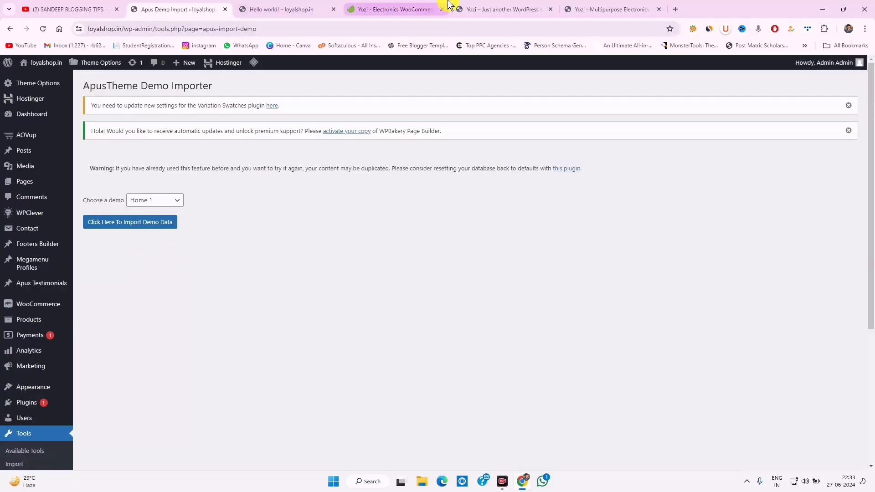
click(419, 5)
scroll(452, 225, down, 10)
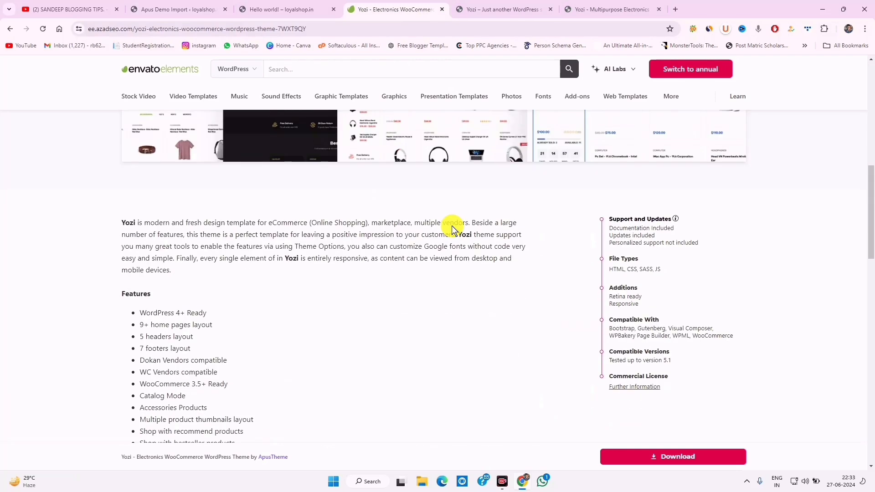
scroll(451, 226, up, 3)
scroll(452, 226, up, 3)
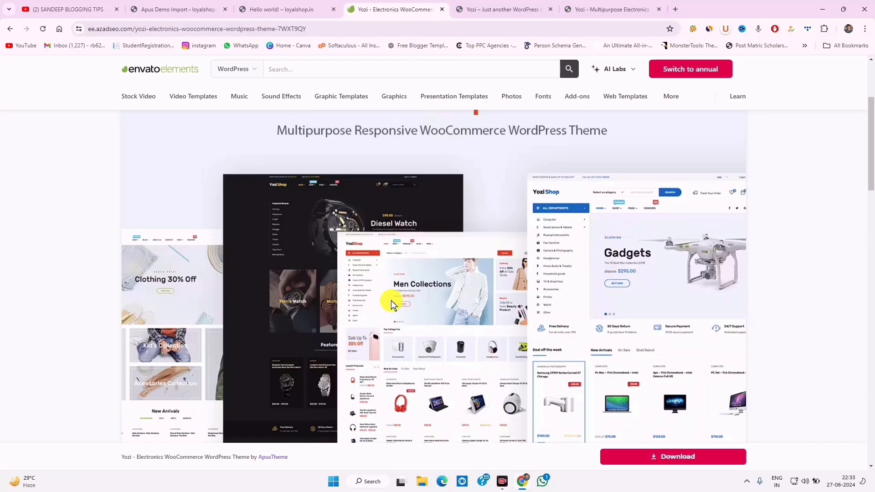
click(303, 5)
click(190, 8)
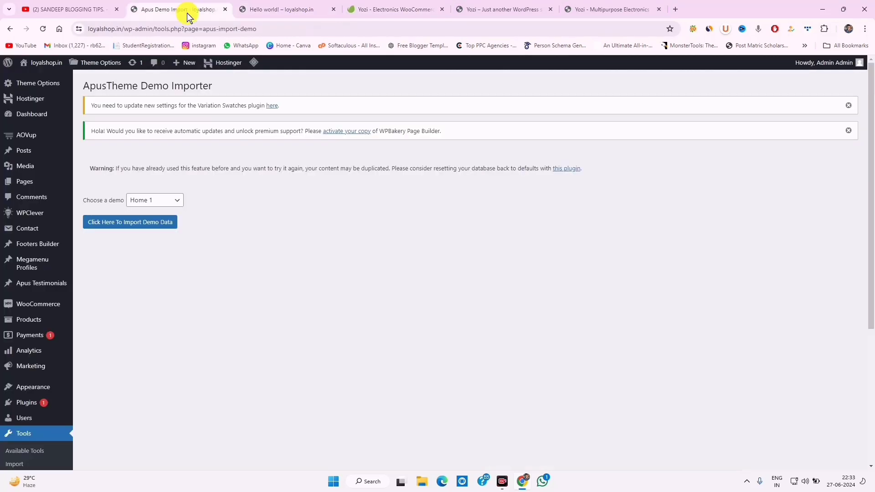
Keep Home 1 as the chosen demo and start importing its demo data
click(175, 202)
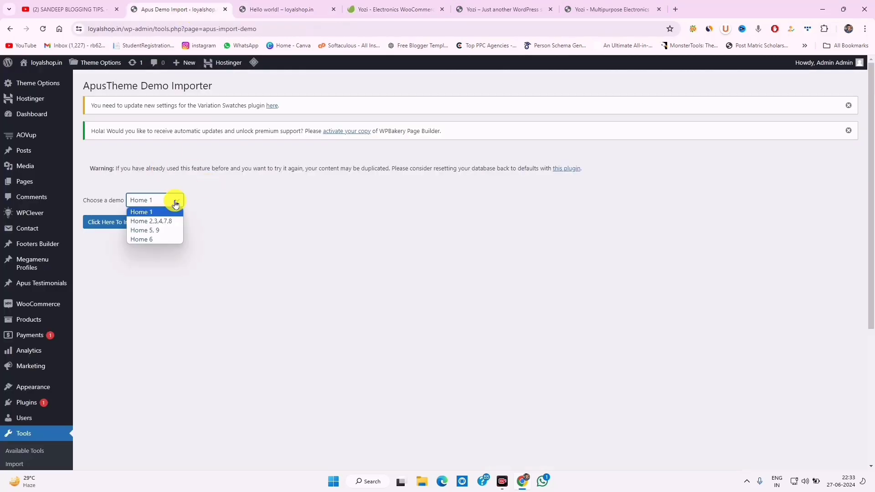
click(175, 203)
click(129, 227)
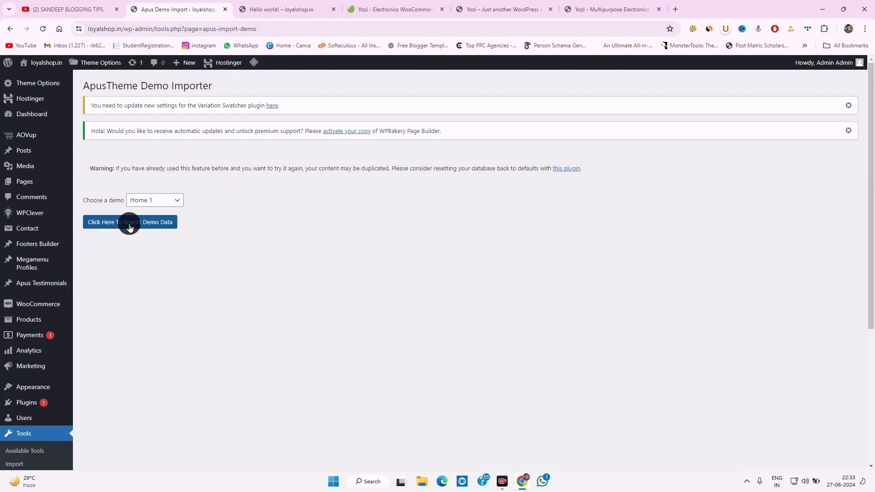
Confirm the Home 1 import and read the importer's notes until it reports success
click(476, 86)
drag(101, 265, 153, 308)
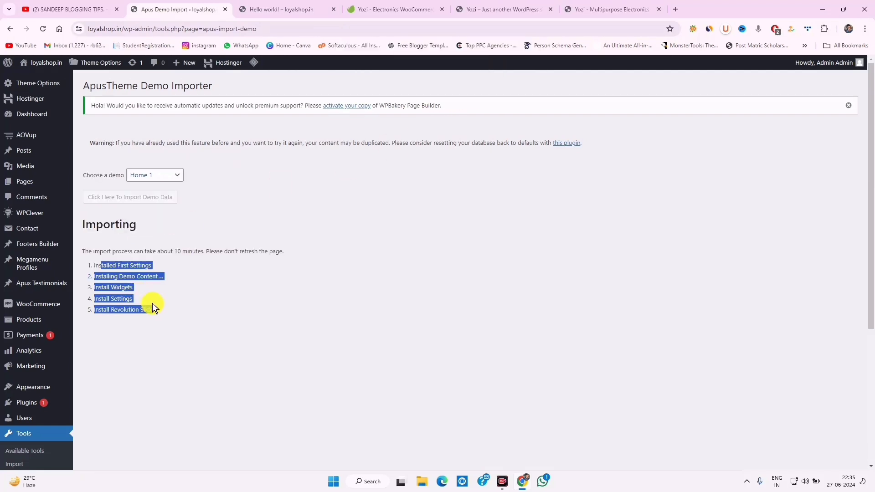
drag(146, 251, 215, 251)
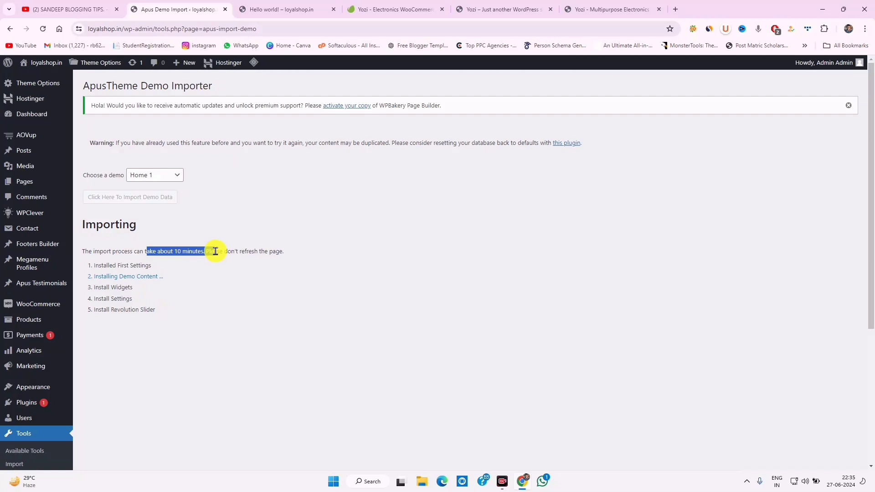
drag(119, 251, 204, 251)
click(230, 251)
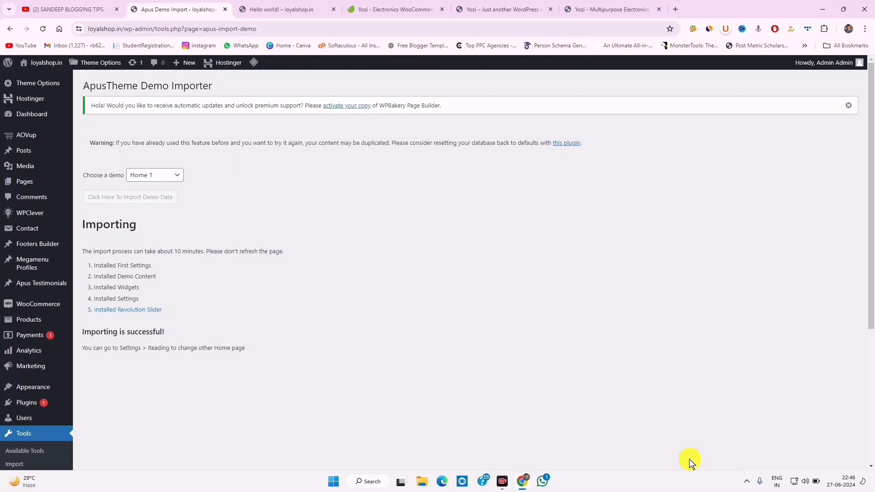
drag(152, 350, 257, 353)
scroll(67, 345, down, 5)
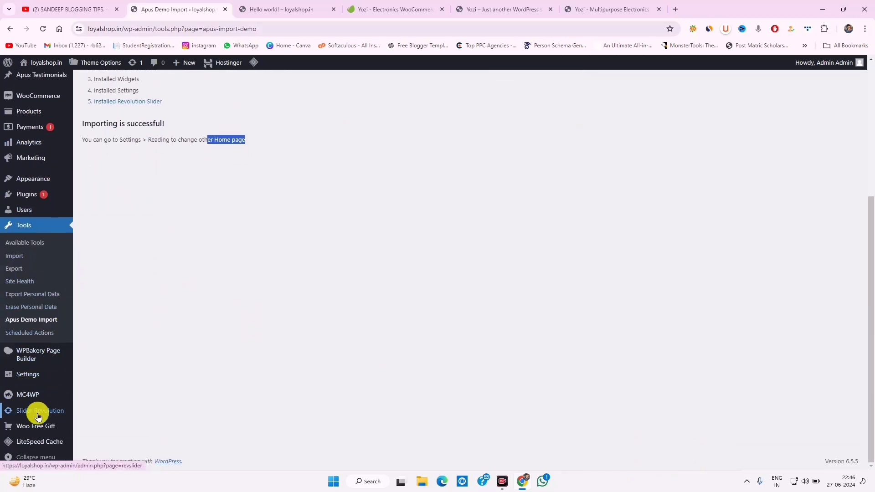
In Reading settings, keep Home 1 as the static homepage with Blog as posts page and save
mouse_move(27, 379)
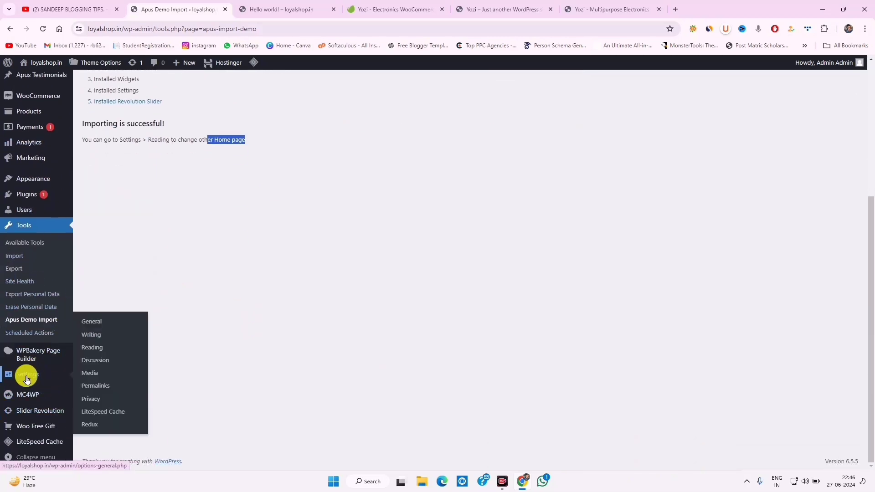
click(94, 350)
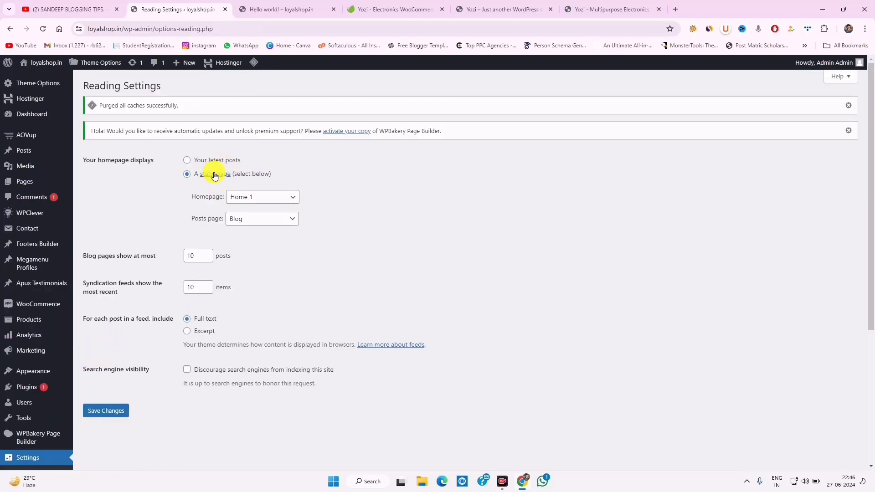
click(267, 200)
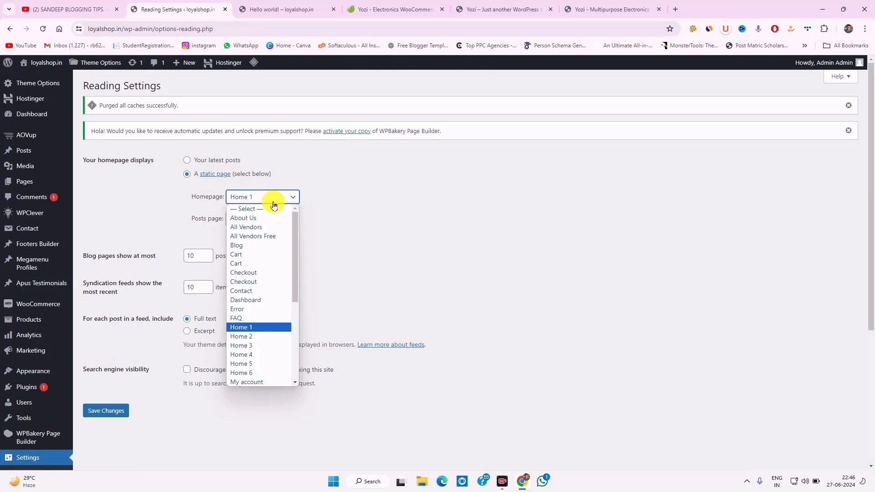
click(250, 328)
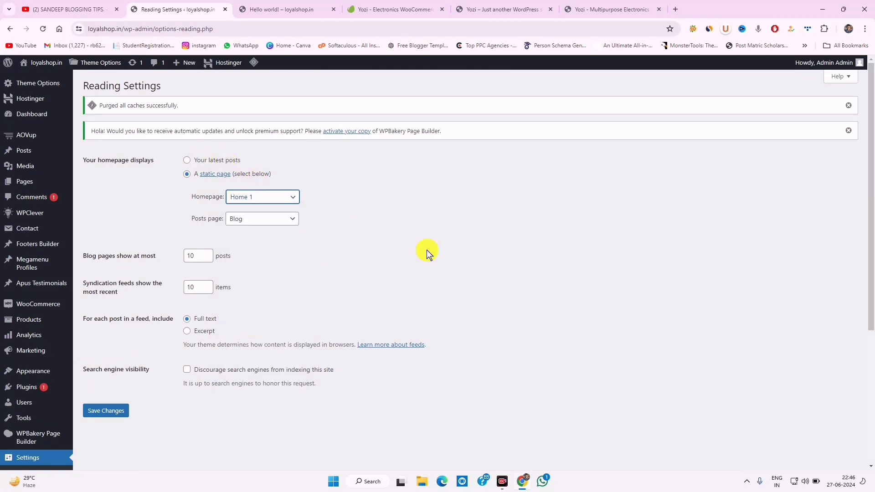
click(106, 413)
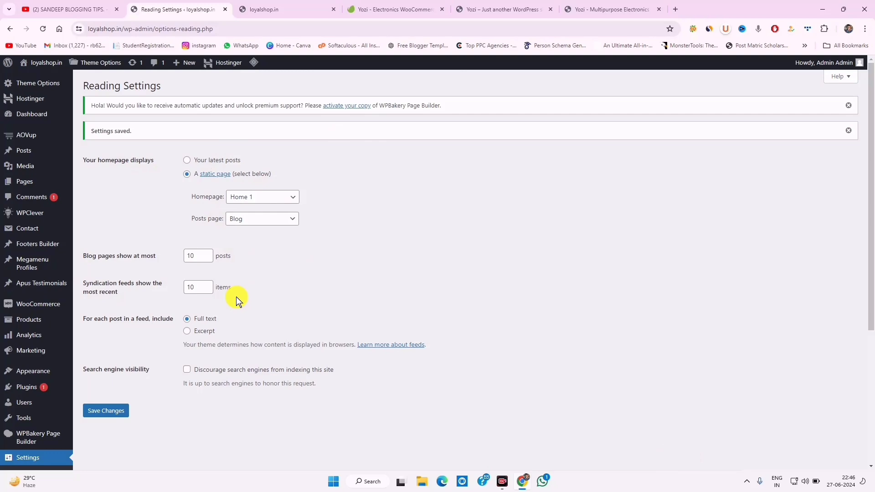
Load loyalshop.in in a new browser tab
click(674, 9)
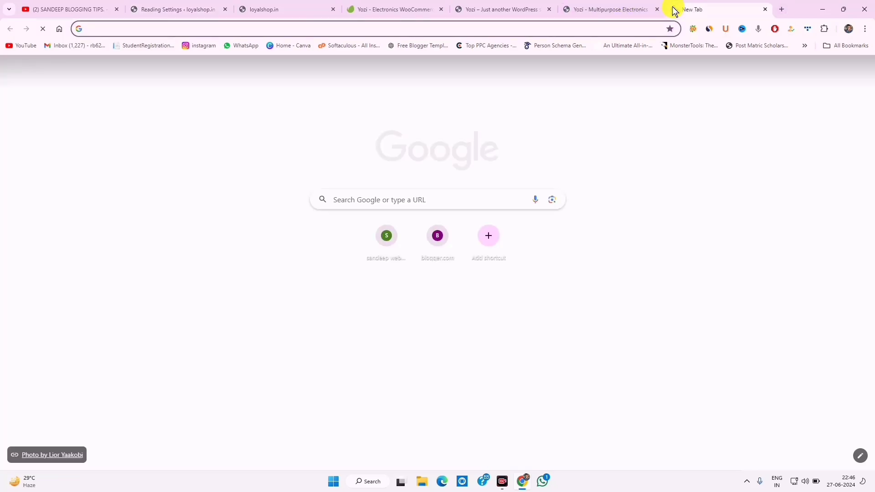
text(loyalshop.in)
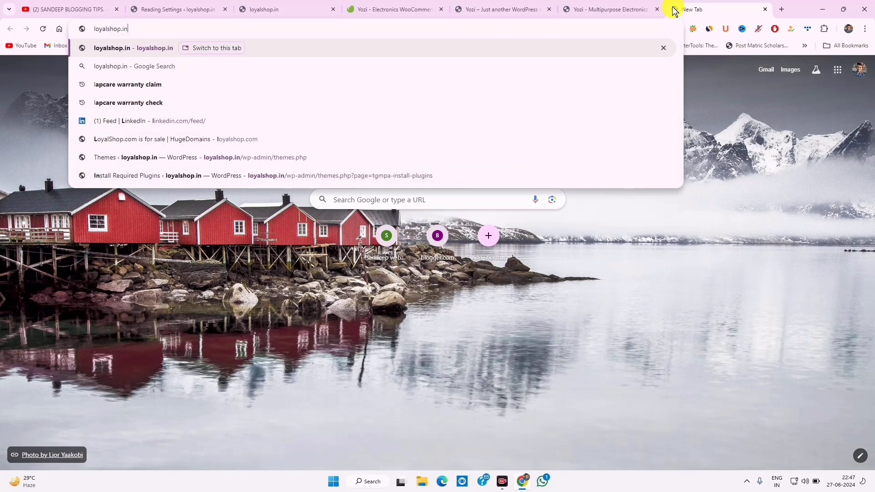
key(Return)
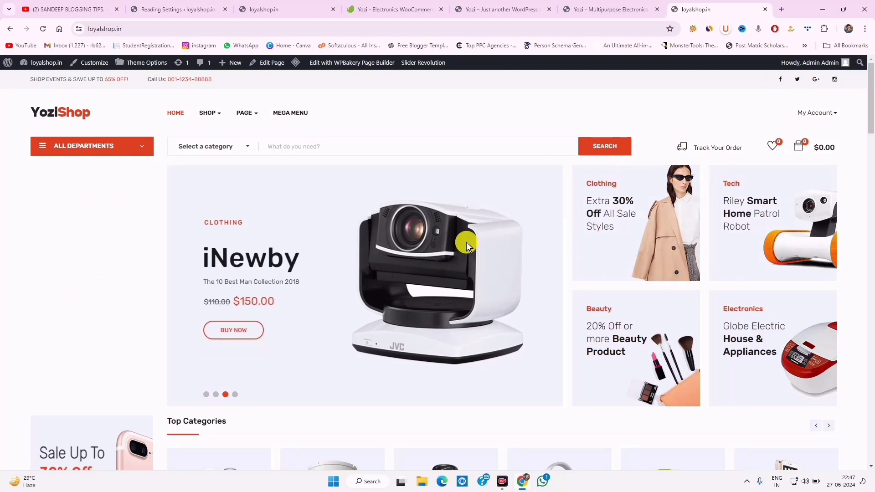
Scroll through the loyalshop.in homepage sections, highlighting the Best Sellers heading
scroll(652, 222, down, 2)
scroll(653, 221, down, 4)
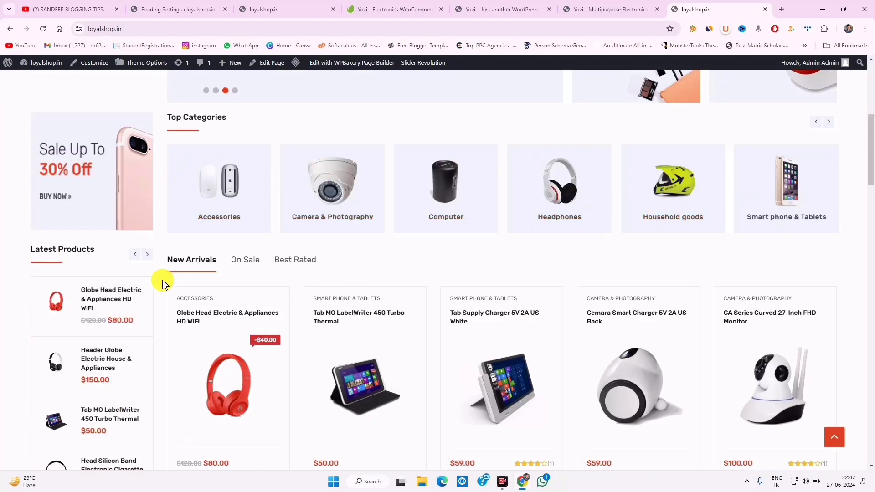
scroll(280, 293, down, 9)
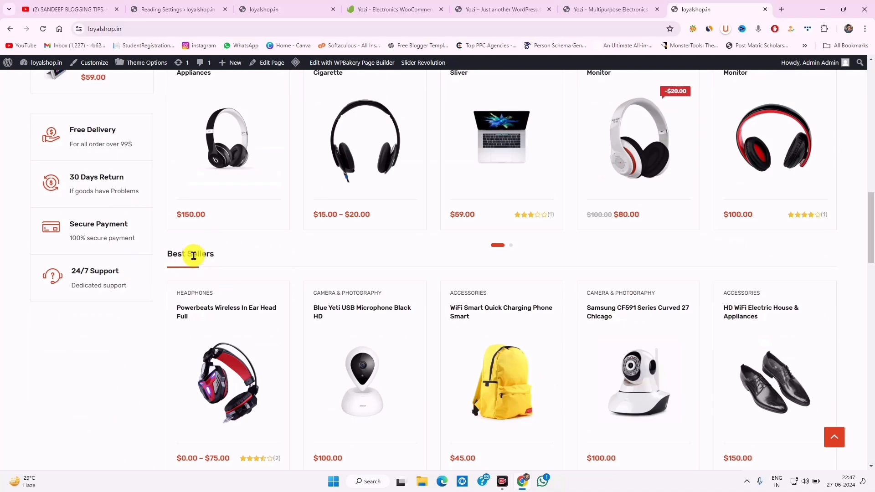
drag(170, 249, 214, 253)
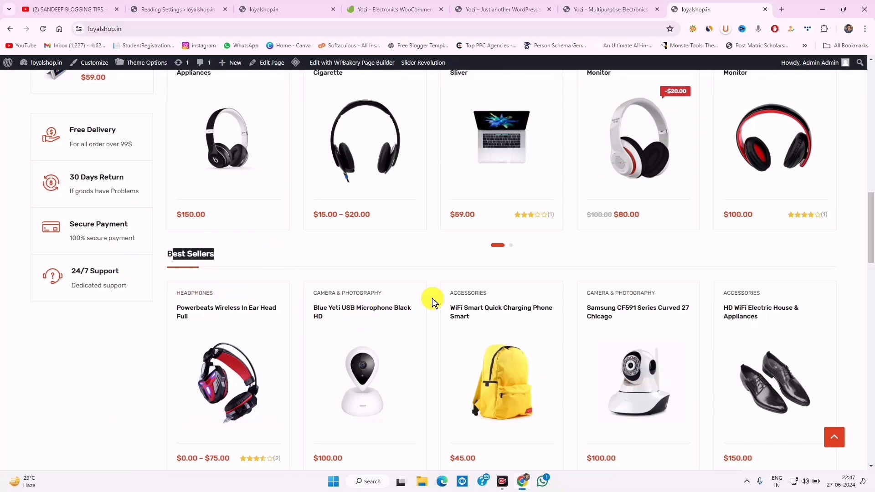
scroll(764, 323, down, 8)
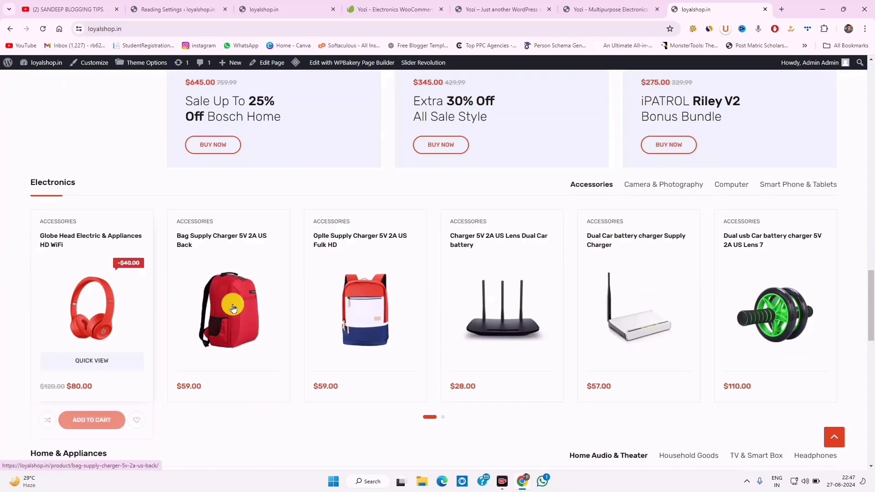
scroll(602, 287, down, 12)
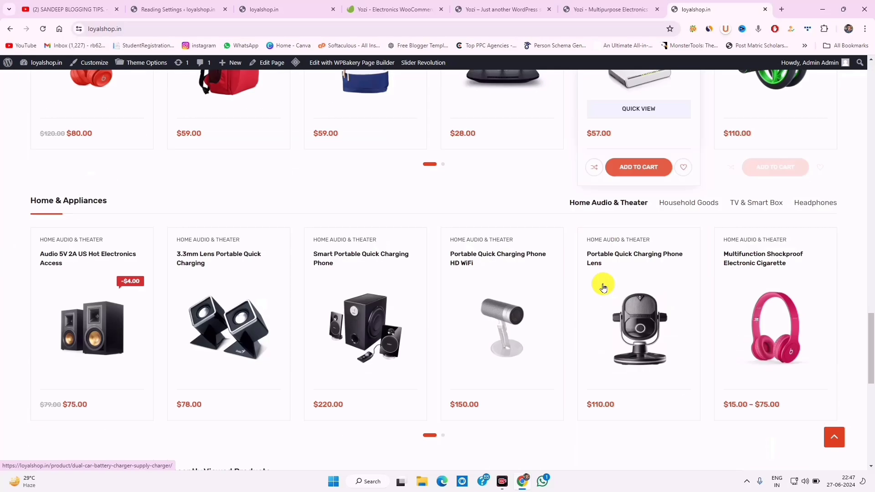
scroll(240, 283, up, 4)
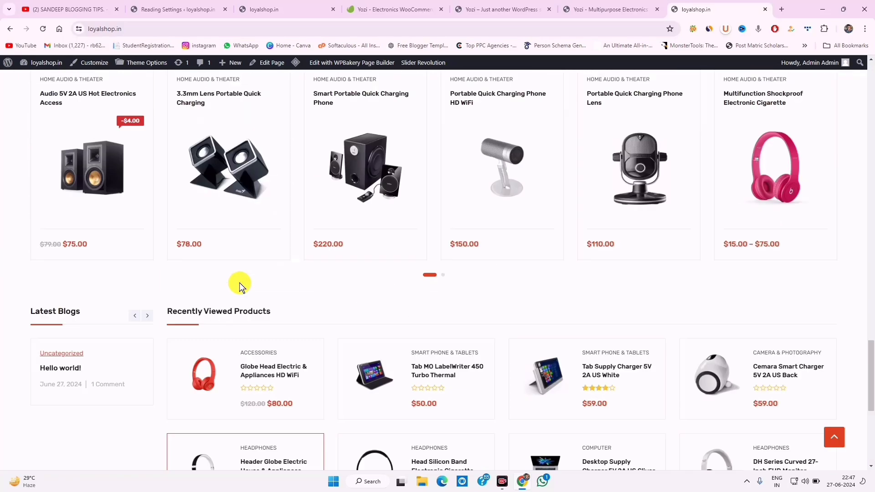
scroll(239, 284, down, 7)
scroll(239, 283, up, 12)
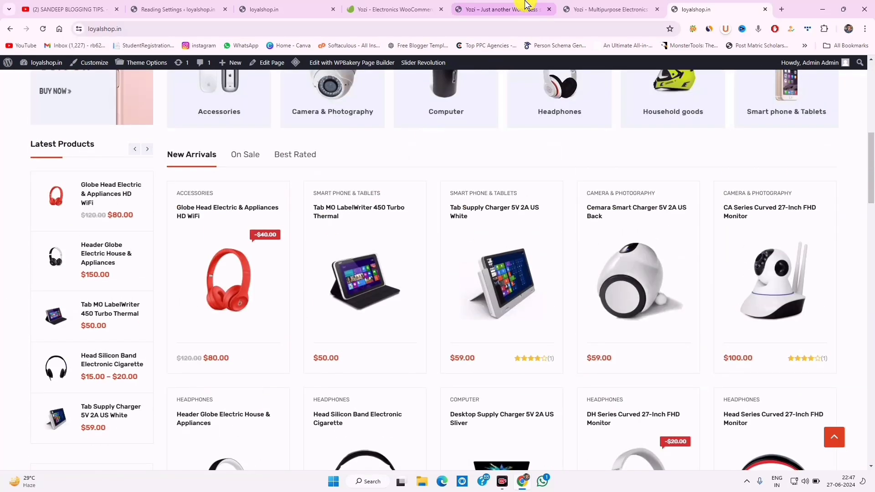
Switch to the 'Yozi – Just another WordPress' demo tab and scan its homepage
click(519, 9)
scroll(381, 294, down, 10)
scroll(385, 300, up, 10)
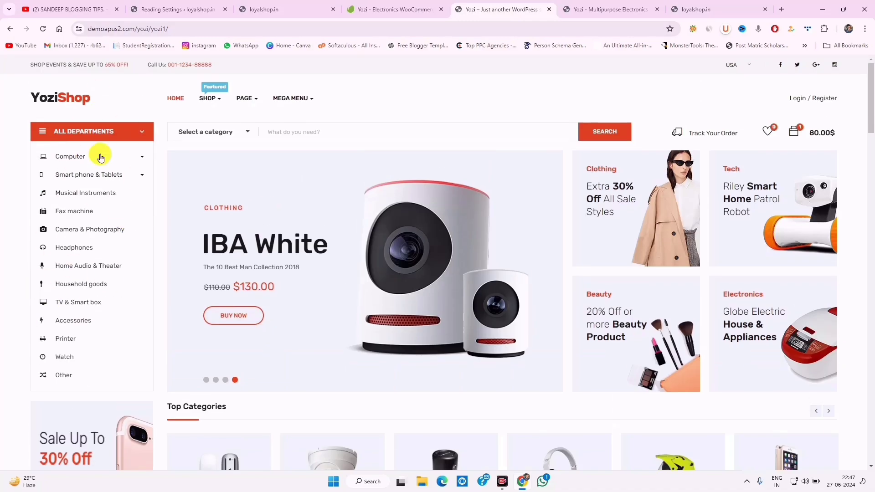
click(607, 9)
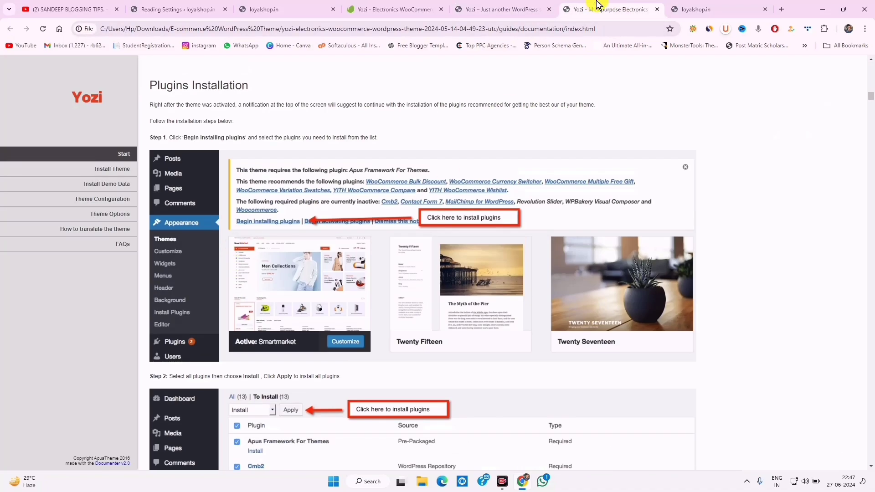
click(711, 8)
drag(717, 4, 616, 6)
scroll(259, 242, up, 8)
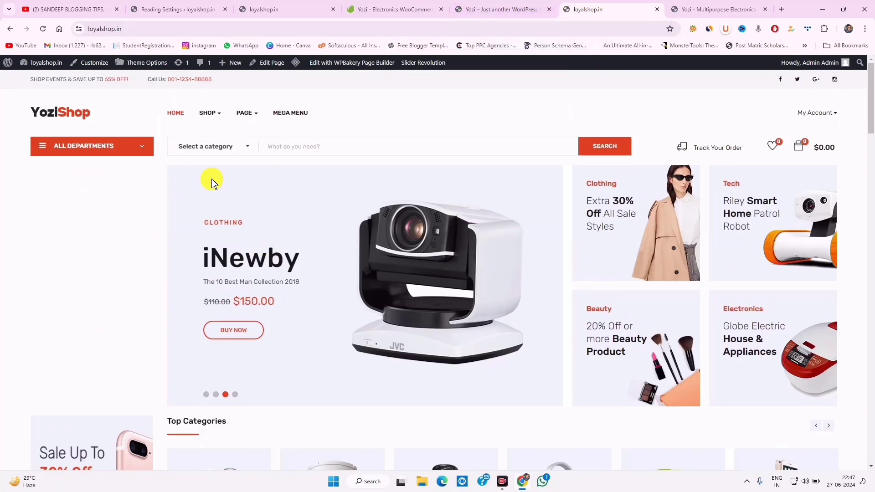
click(514, 4)
scroll(317, 216, down, 15)
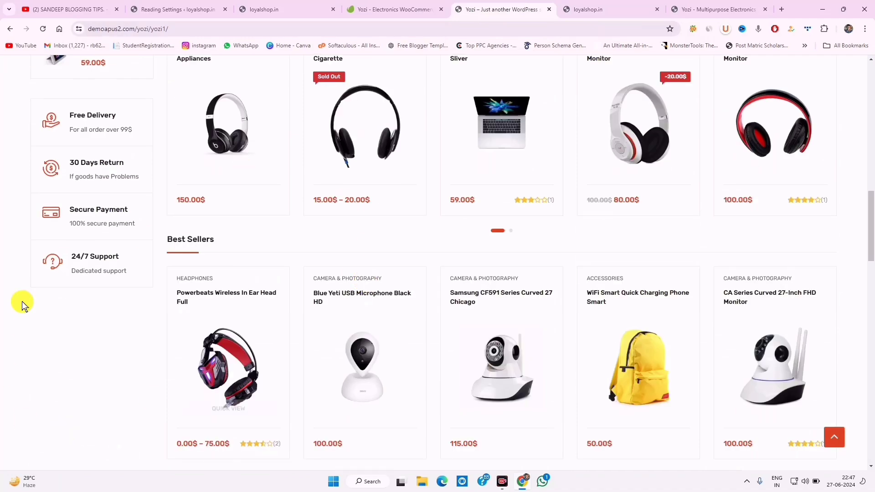
scroll(91, 141, up, 5)
click(565, 9)
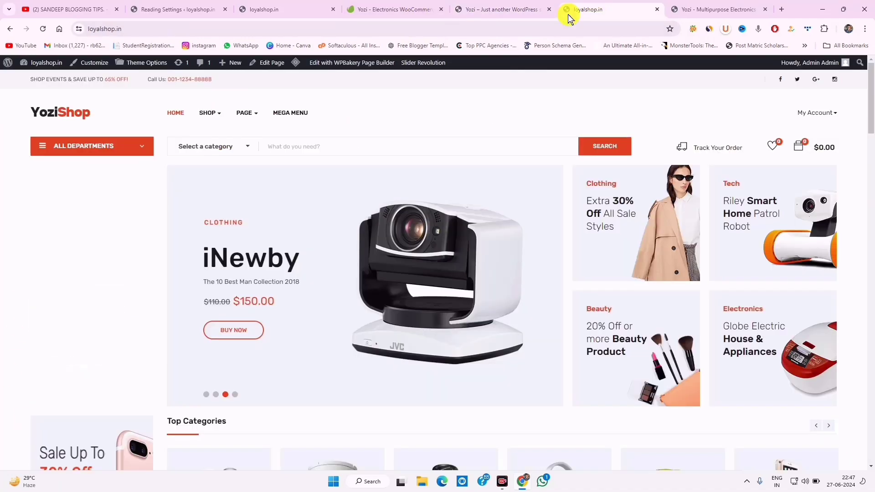
scroll(244, 300, down, 2)
scroll(244, 301, down, 10)
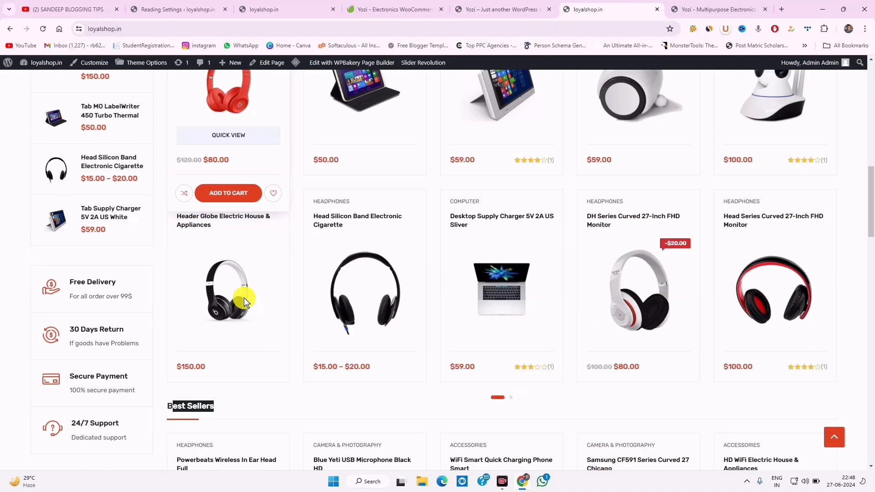
scroll(55, 400, down, 10)
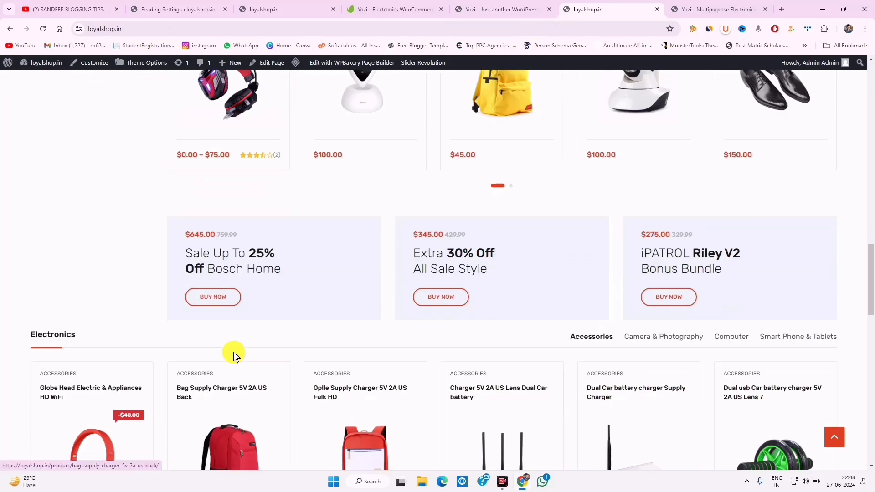
scroll(272, 354, down, 10)
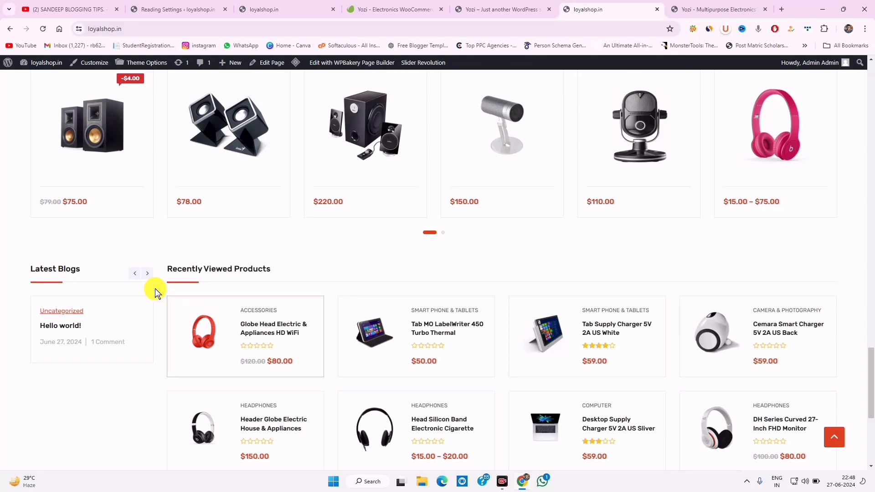
scroll(77, 378, down, 2)
scroll(78, 378, down, 4)
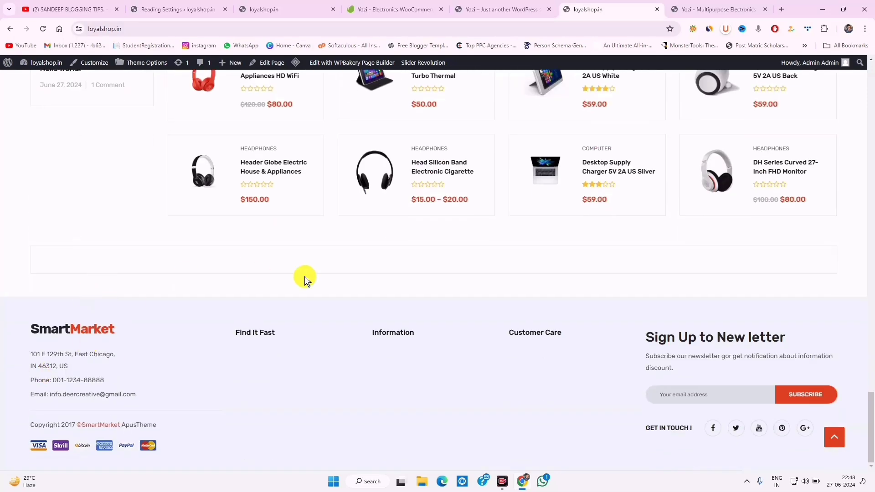
click(498, 9)
scroll(280, 308, up, 5)
scroll(280, 308, down, 13)
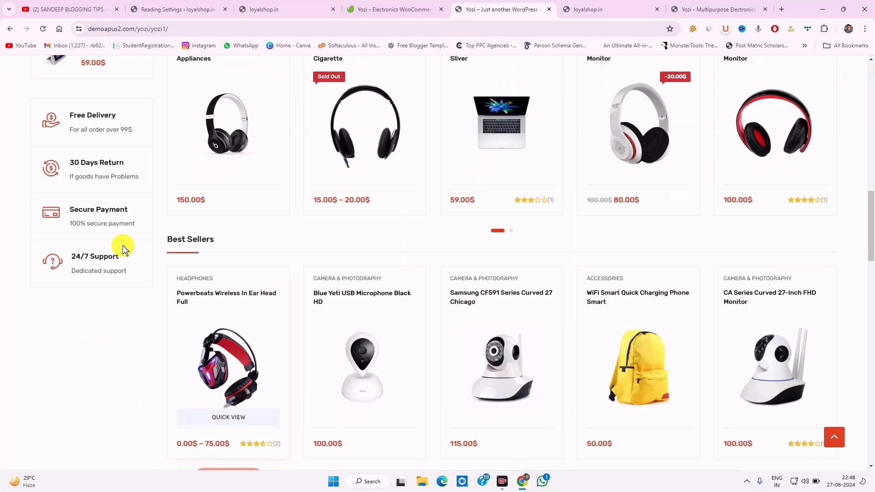
scroll(523, 336, up, 8)
scroll(523, 335, down, 15)
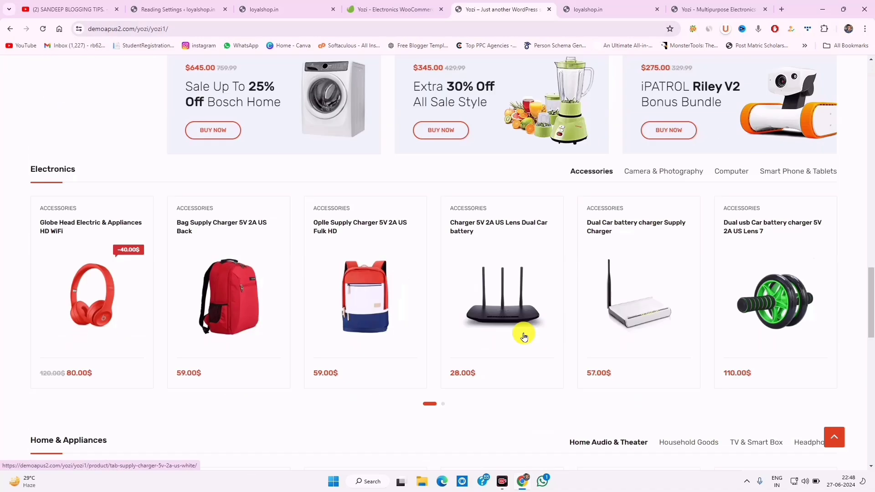
scroll(522, 332, up, 6)
scroll(518, 327, down, 2)
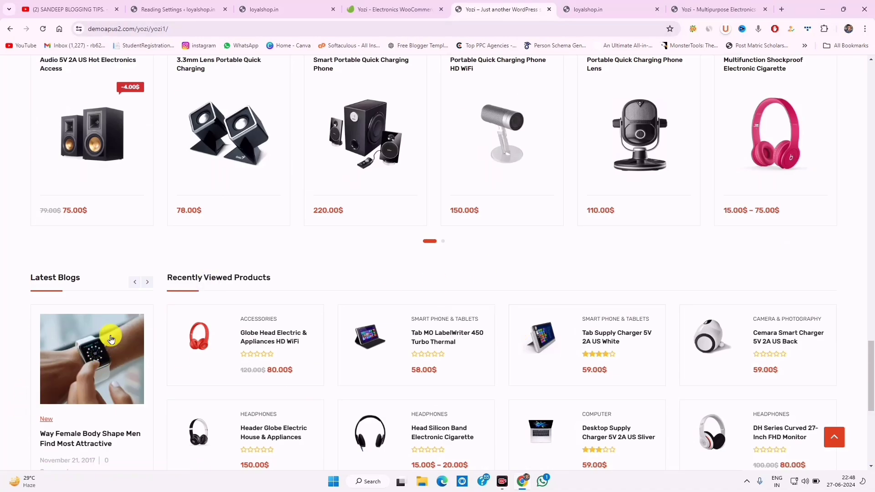
key(ctrl+Tab)
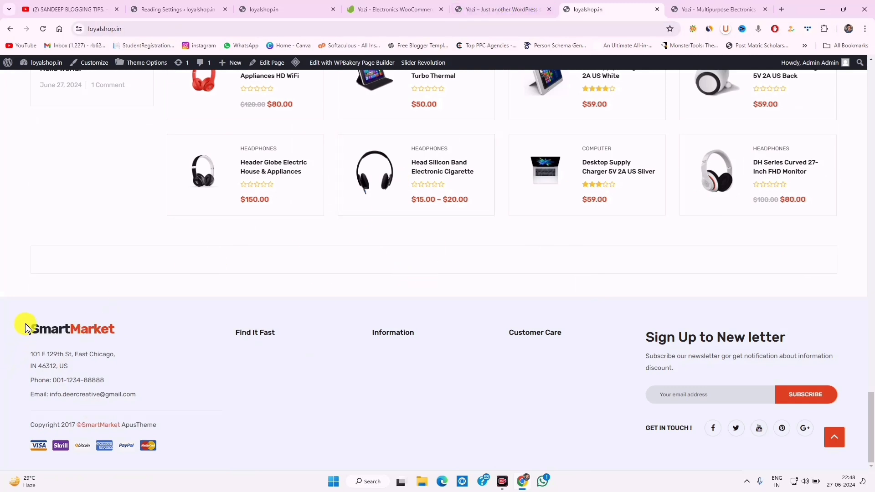
drag(25, 323, 135, 417)
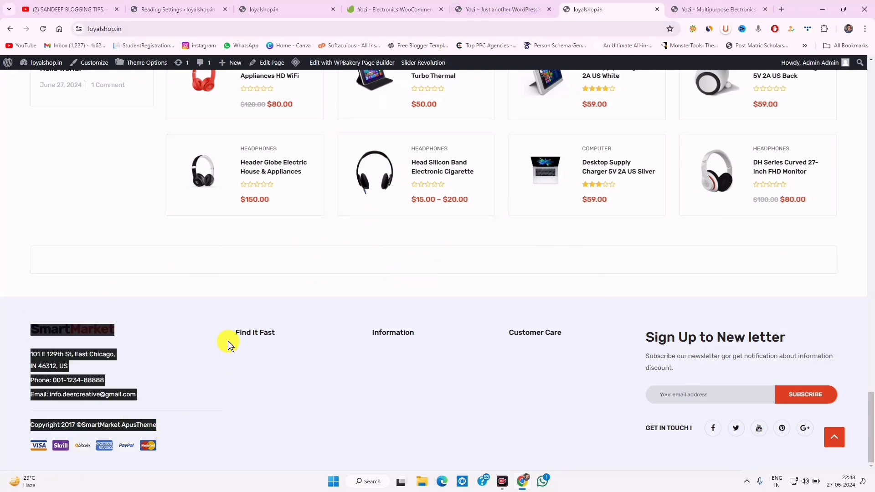
click(392, 370)
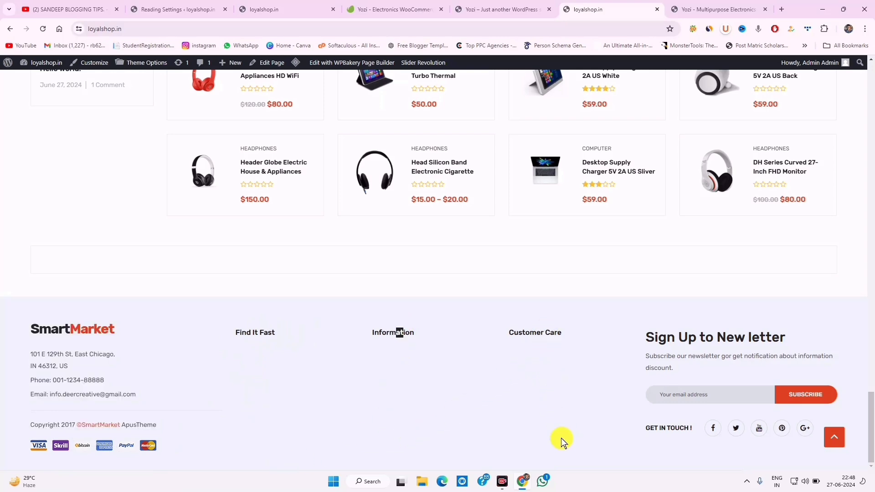
scroll(528, 374, up, 20)
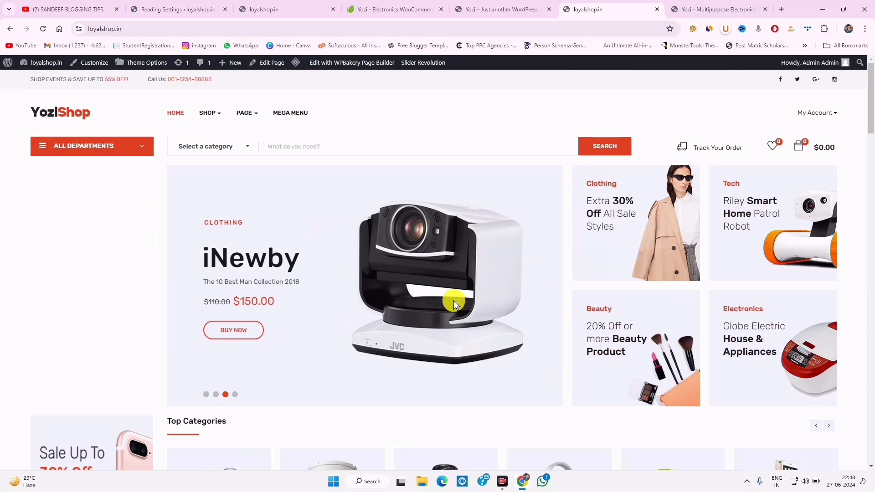
scroll(455, 296, down, 10)
Add the Tab MO LabelWriter 450 Turbo Thermal to the cart and review the $50.00 cart
click(367, 346)
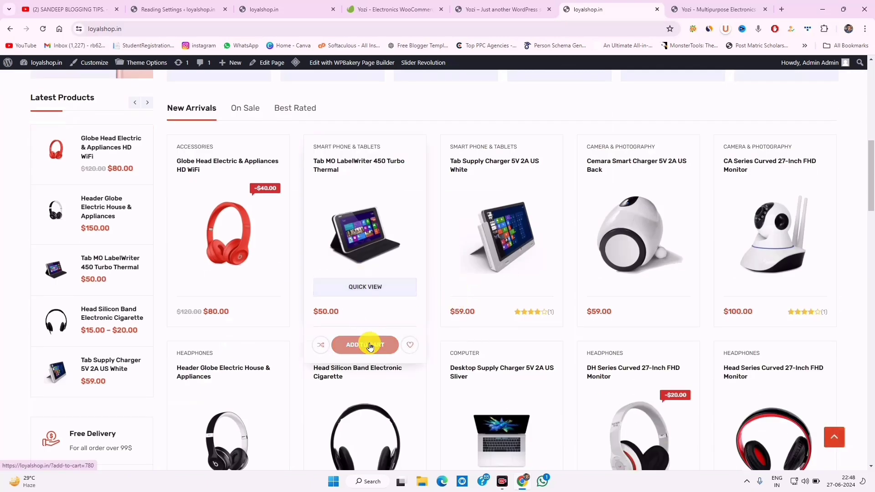
click(364, 345)
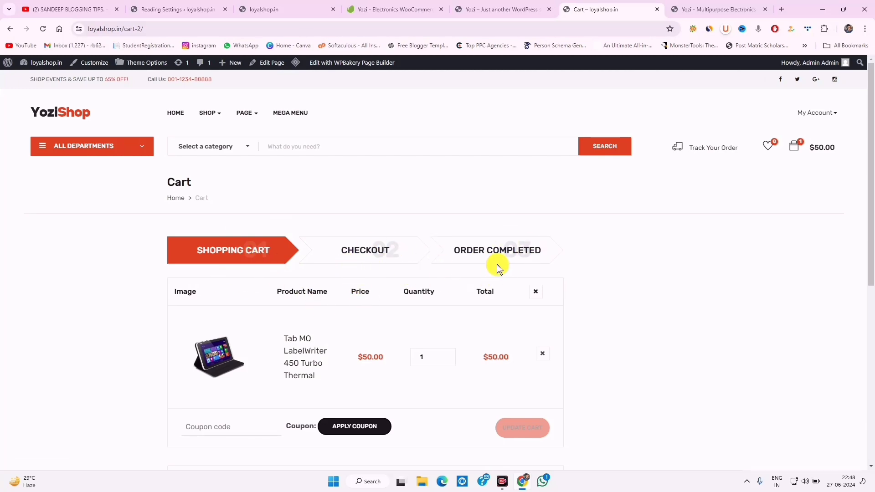
scroll(422, 337, down, 7)
scroll(422, 337, up, 7)
scroll(410, 319, down, 4)
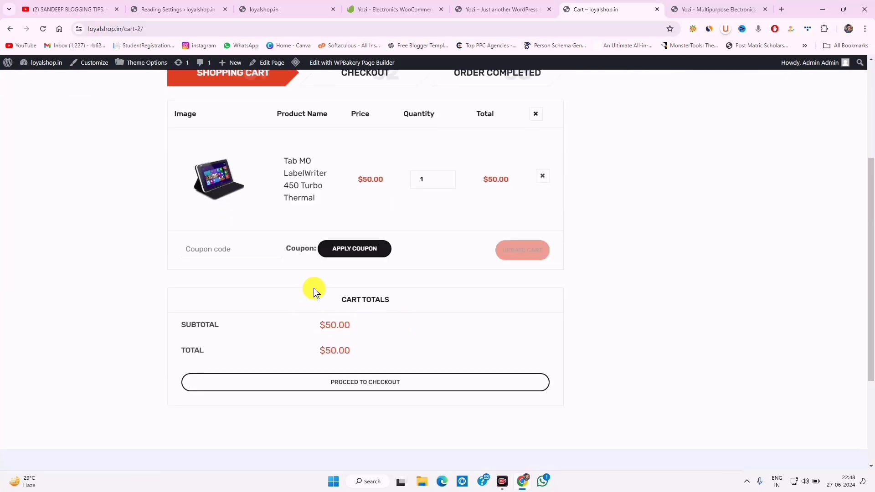
click(219, 250)
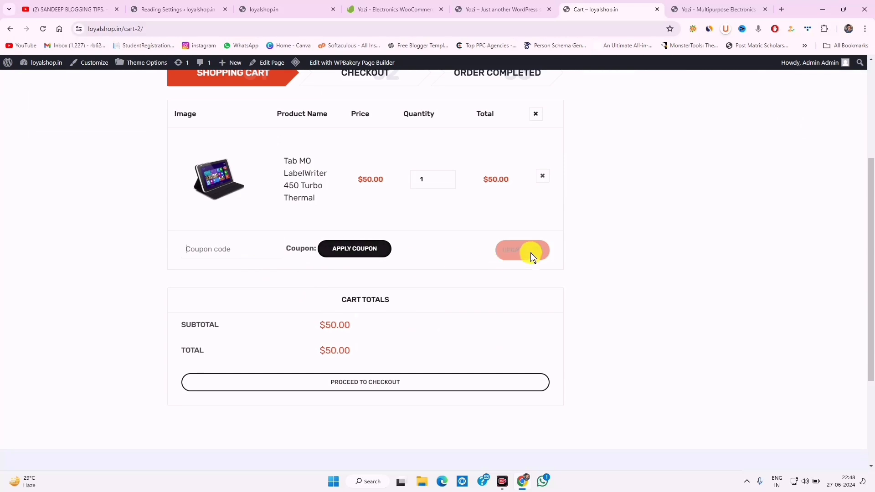
scroll(359, 377, up, 4)
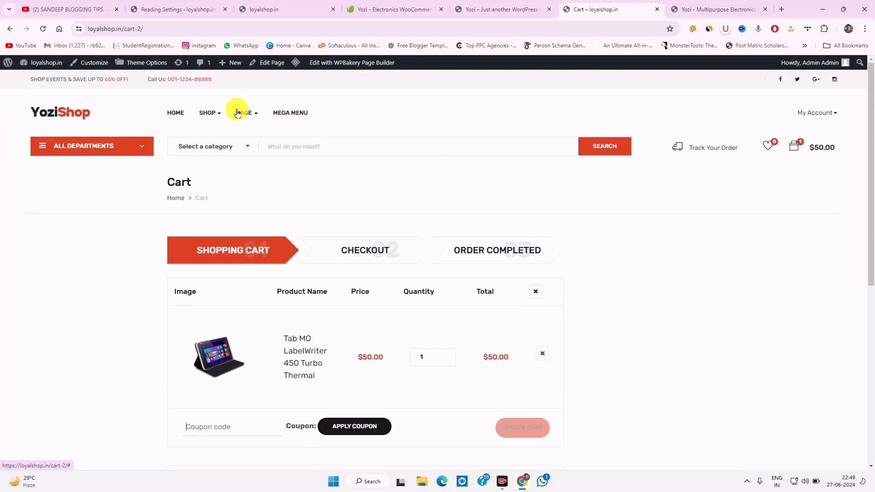
Return to the loyalshop.in homepage, check its ₹ prices, and bring up the Notepad USD-to-INR code
click(172, 107)
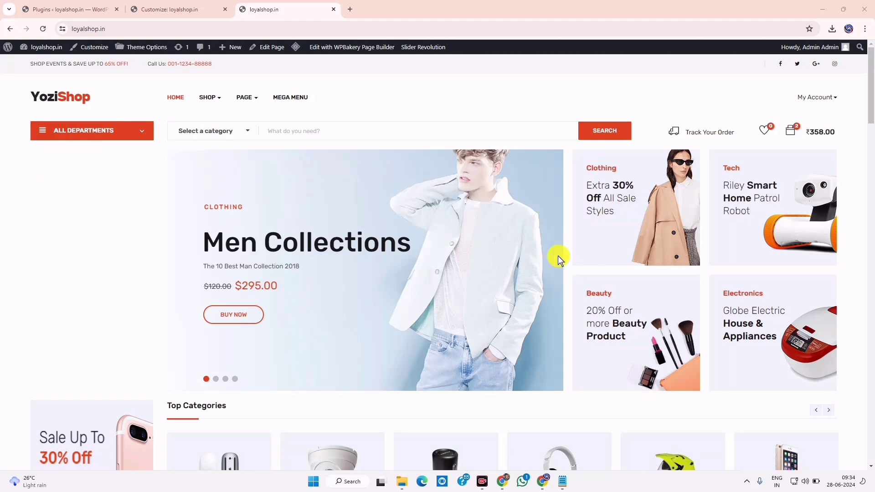
scroll(866, 349, down, 15)
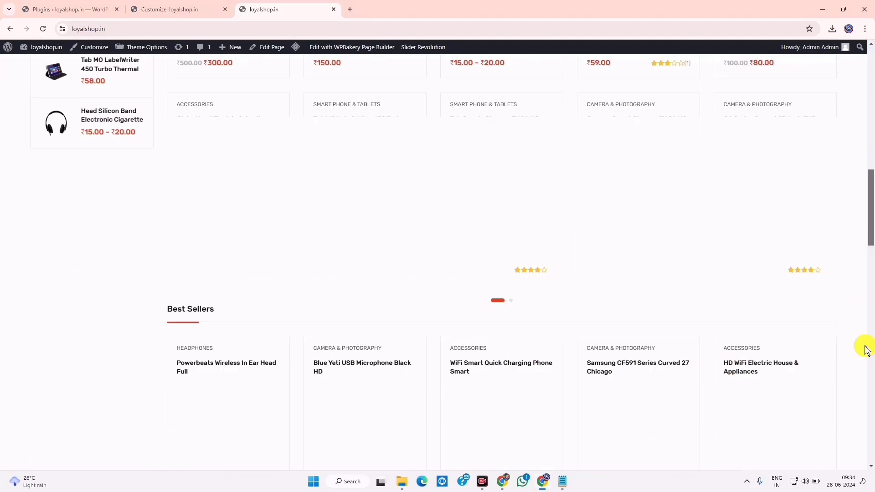
drag(864, 346, 868, 260)
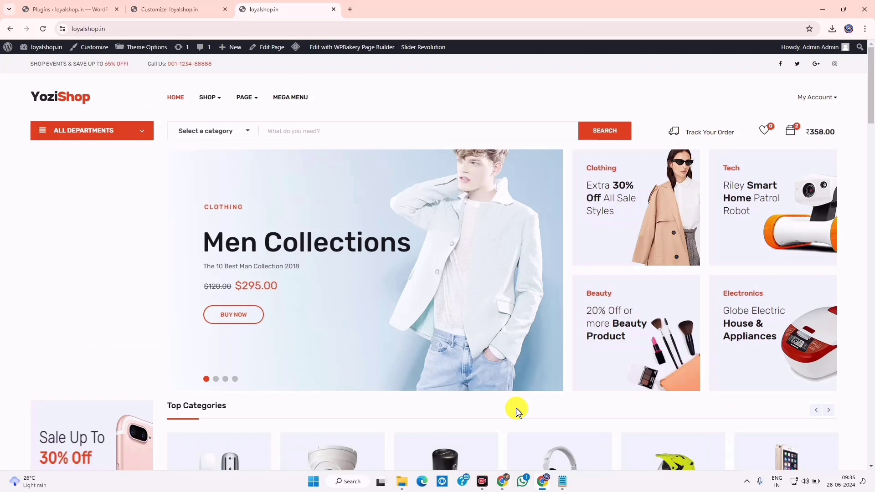
scroll(410, 318, down, 10)
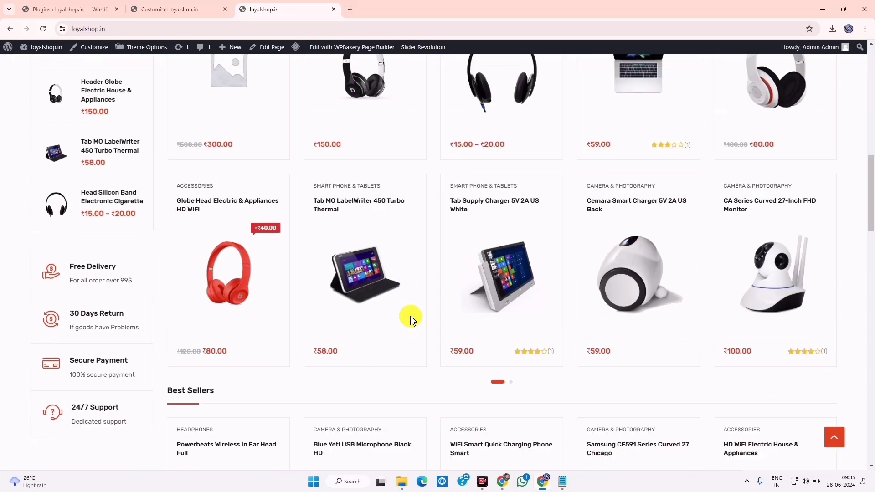
scroll(410, 319, up, 10)
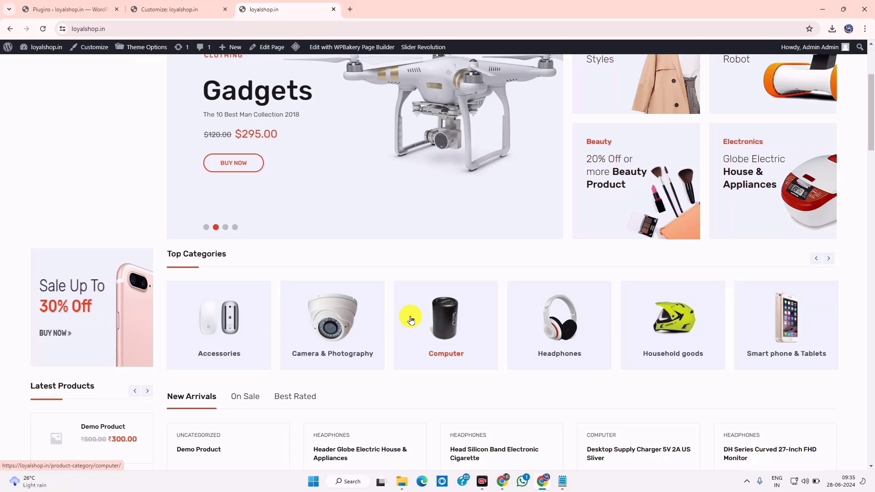
scroll(409, 314, up, 3)
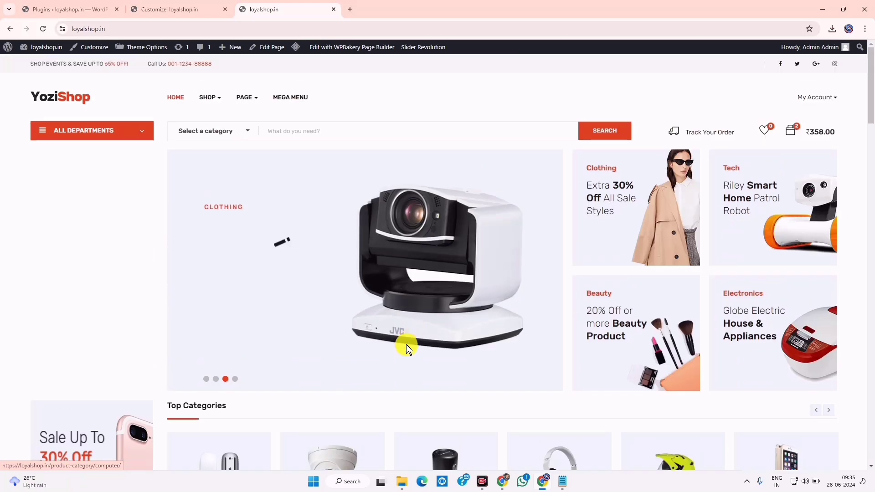
scroll(581, 272, down, 10)
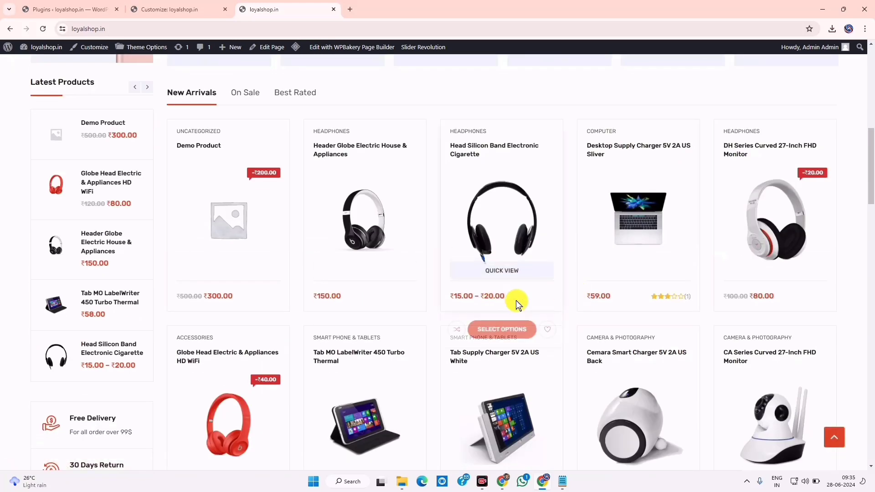
scroll(196, 355, down, 3)
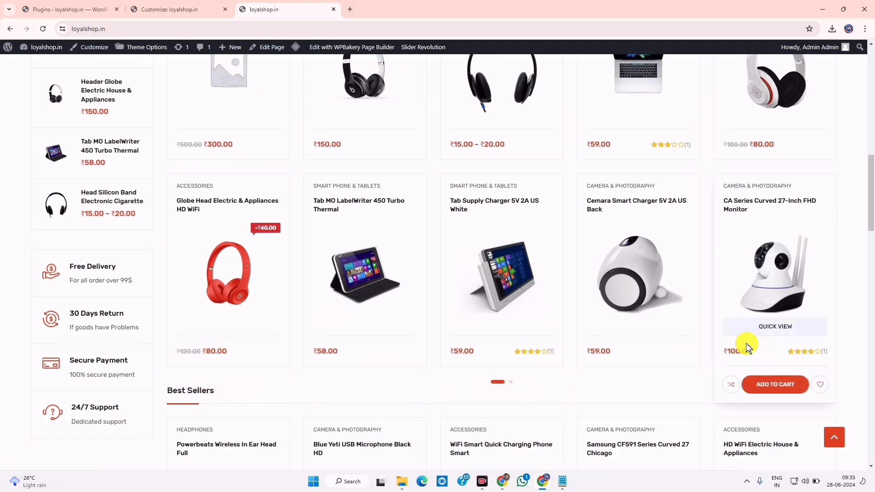
scroll(748, 345, up, 10)
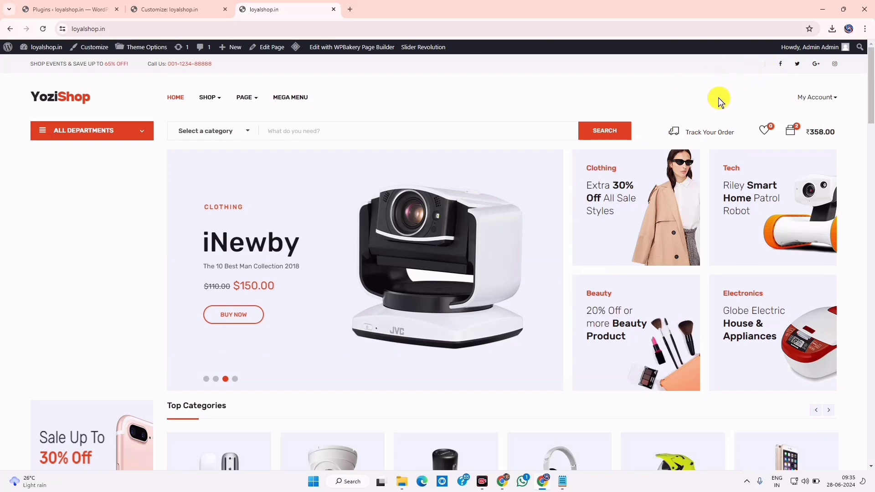
scroll(620, 322, down, 10)
scroll(573, 332, down, 10)
scroll(565, 348, up, 14)
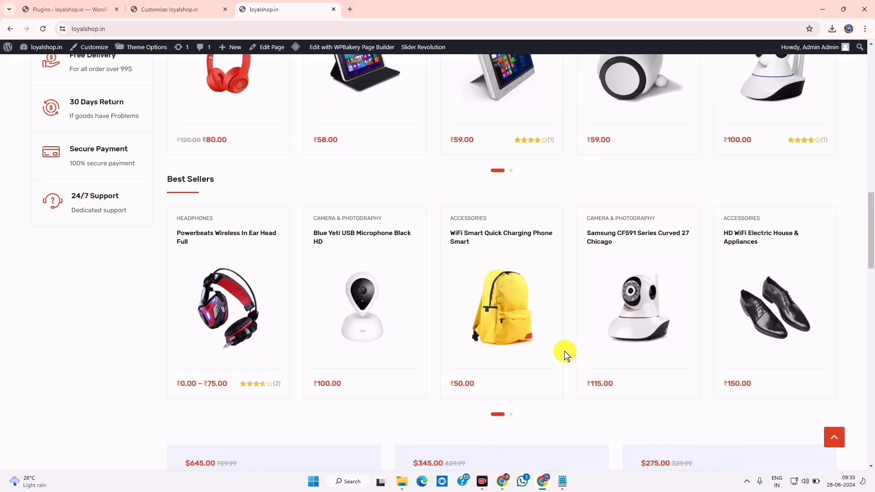
click(561, 484)
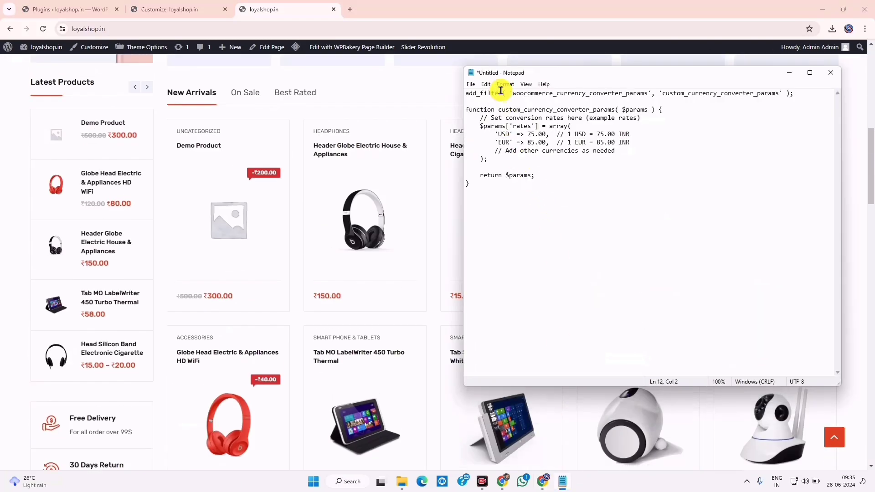
Set Notepad aside and open the Yozi theme's functions.php in the Theme File Editor
click(788, 74)
click(89, 7)
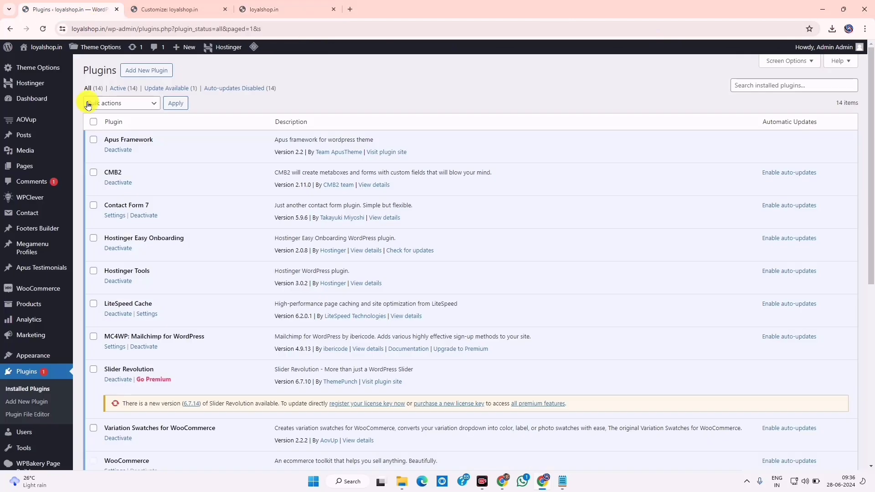
mouse_move(25, 357)
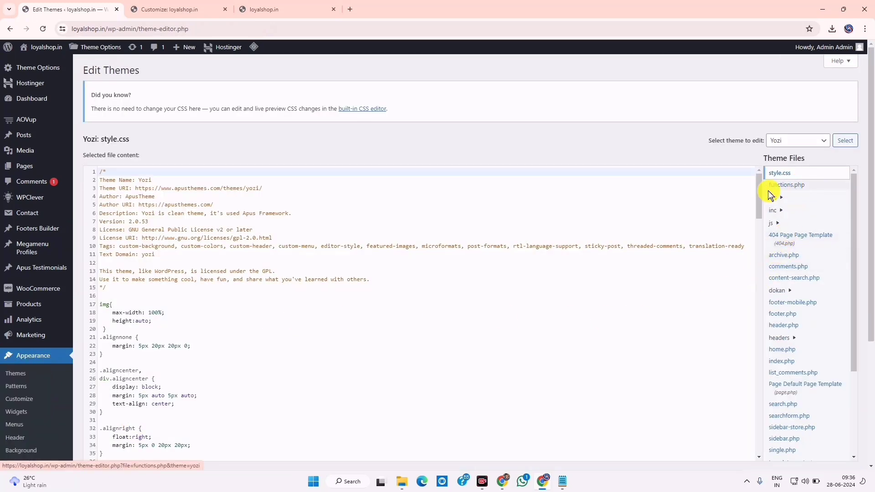
click(793, 186)
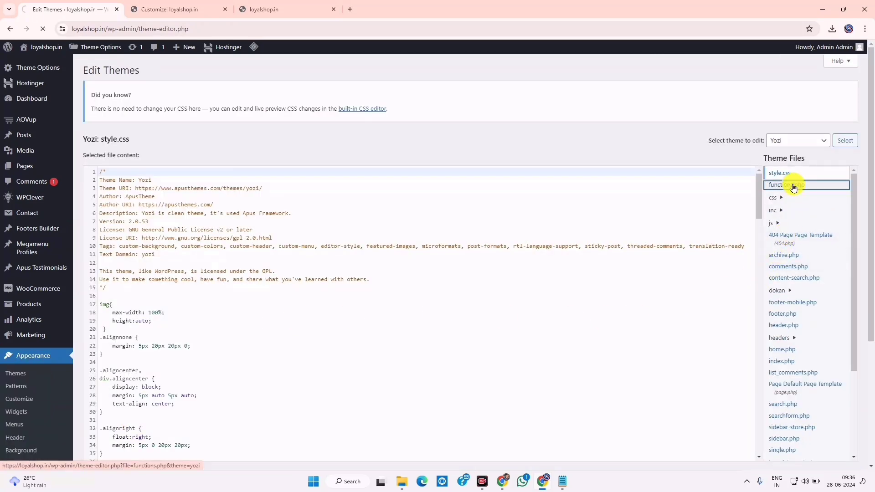
Select the INR currency filter code at the end of functions.php, then return to the storefront
scroll(379, 321, down, 20)
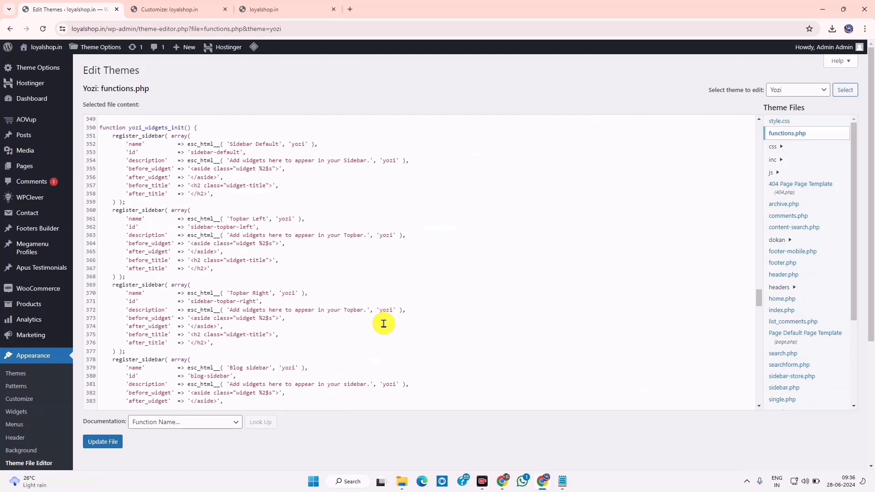
scroll(384, 324, down, 20)
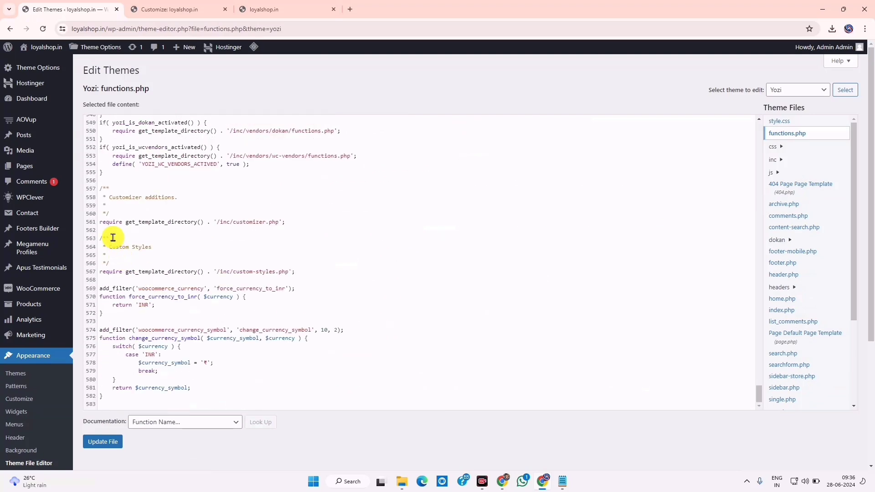
drag(100, 288, 136, 399)
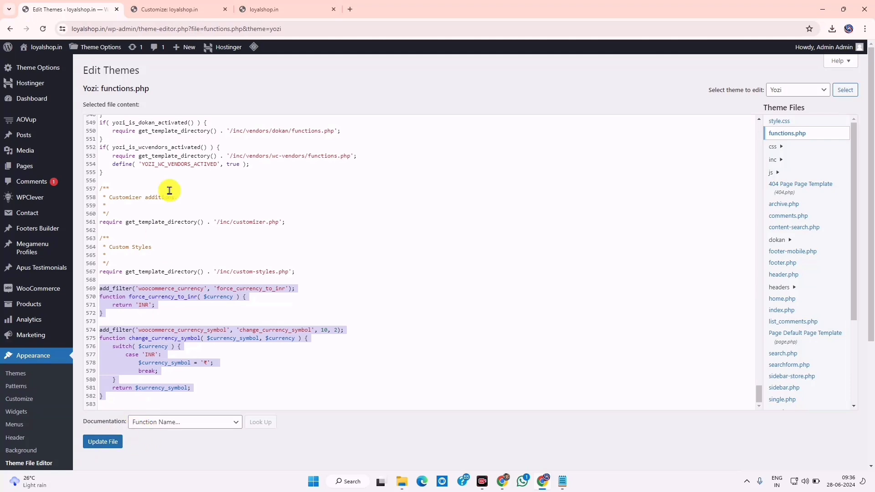
click(259, 7)
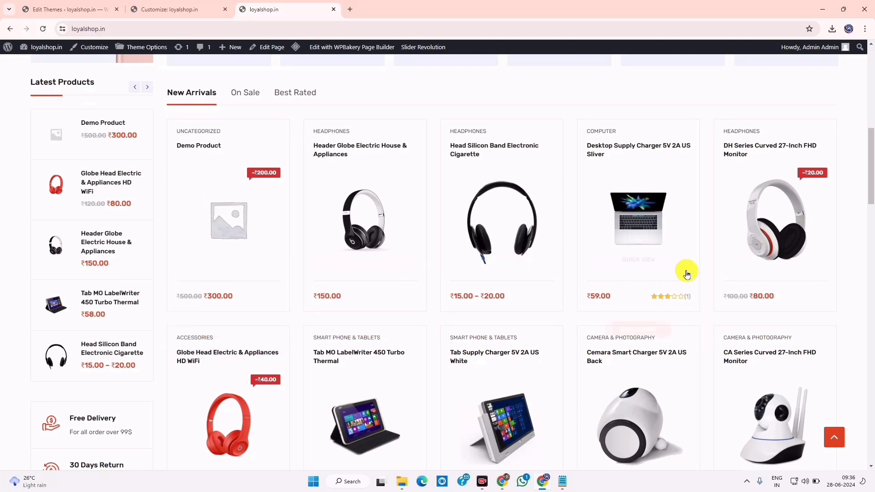
scroll(506, 335, down, 10)
scroll(532, 336, up, 20)
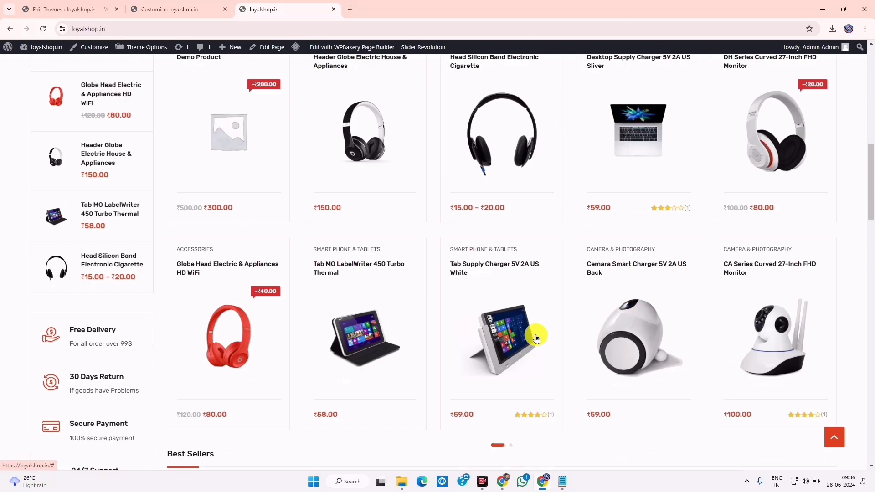
click(563, 482)
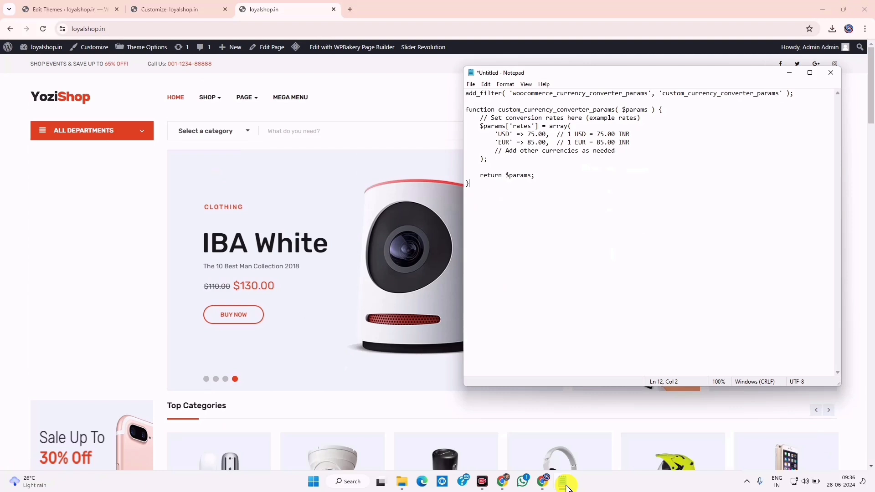
click(566, 487)
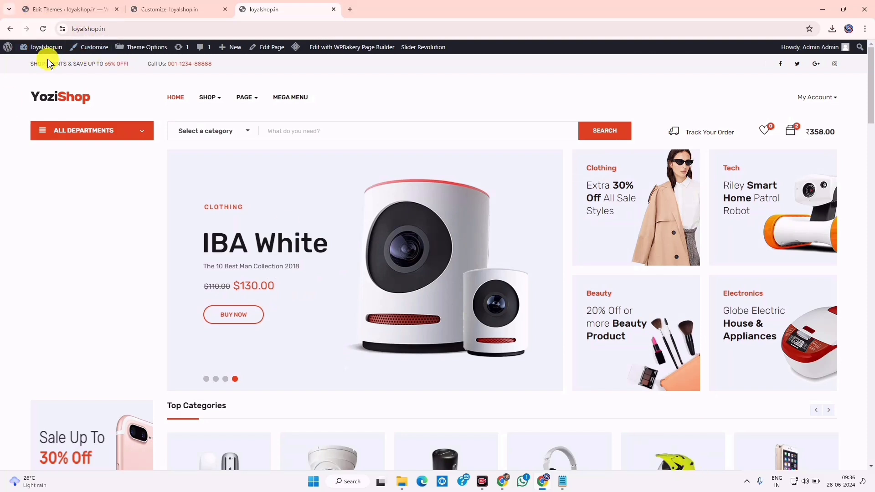
drag(23, 64, 279, 62)
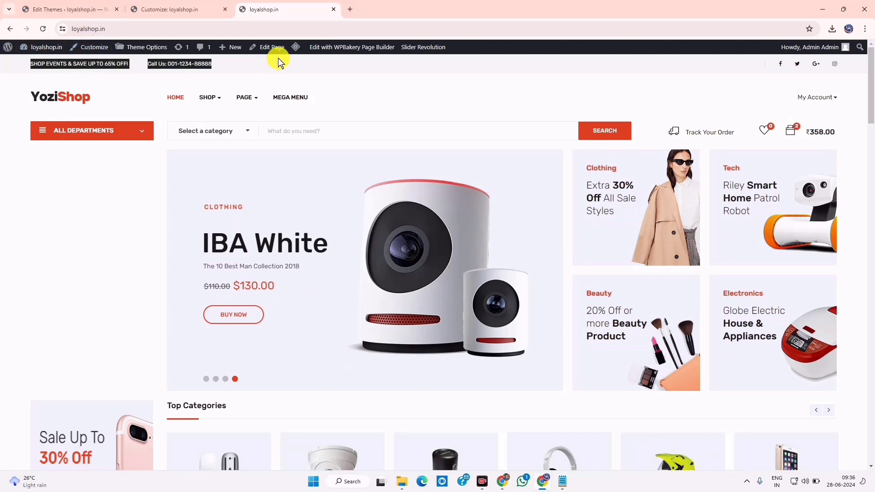
click(182, 64)
mouse_move(152, 64)
mouse_down()
mouse_move(224, 65)
mouse_move(138, 68)
mouse_up()
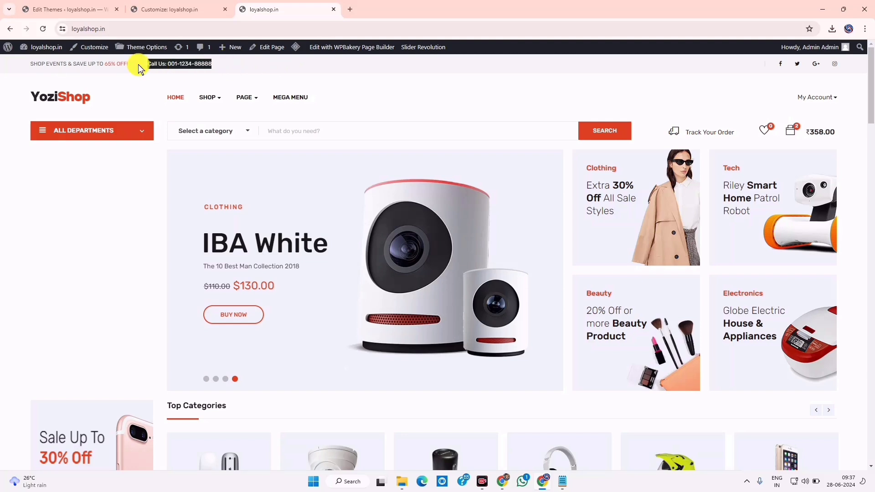
Replace the Topbar Left widget's old phone number with the shop's +91 number
click(171, 10)
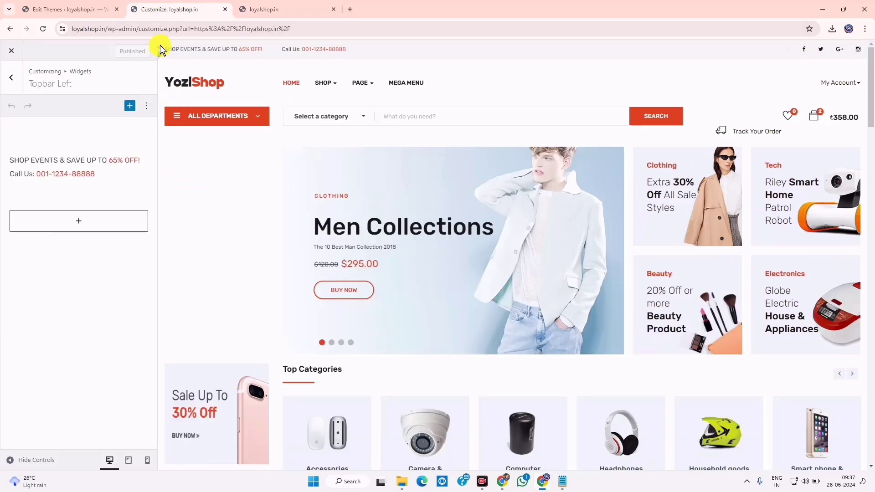
click(83, 165)
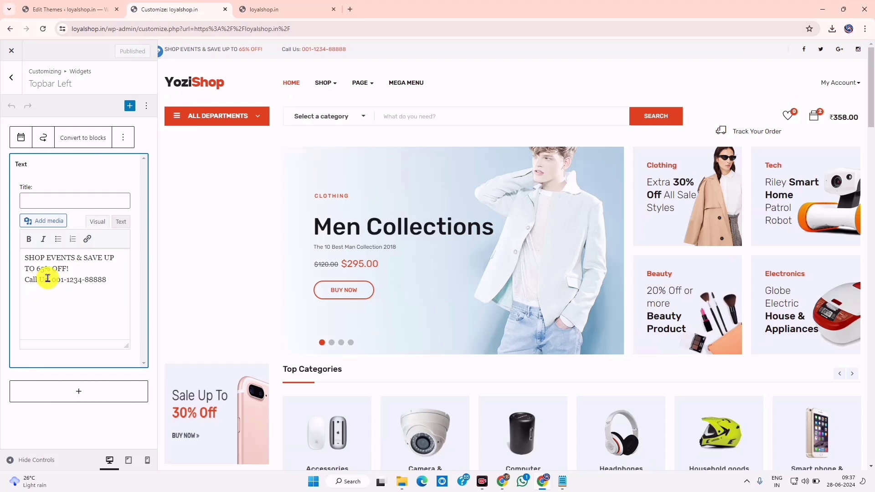
drag(52, 279, 112, 280)
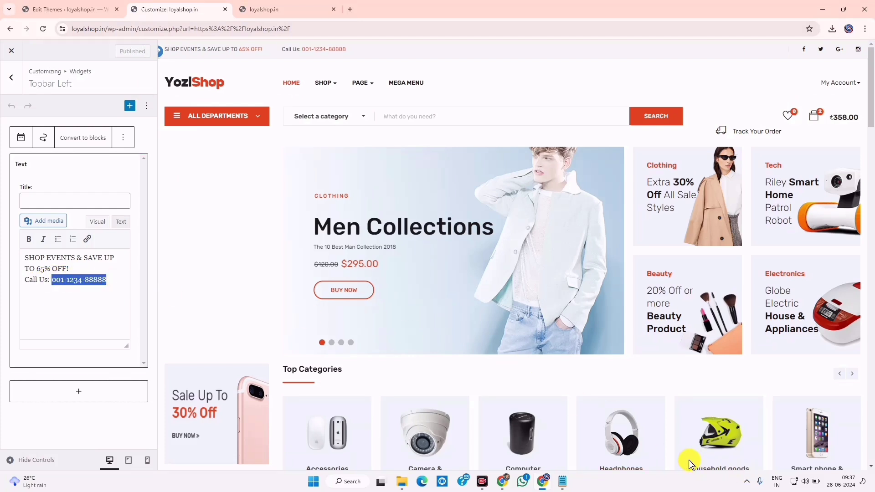
key(ctrl+v)
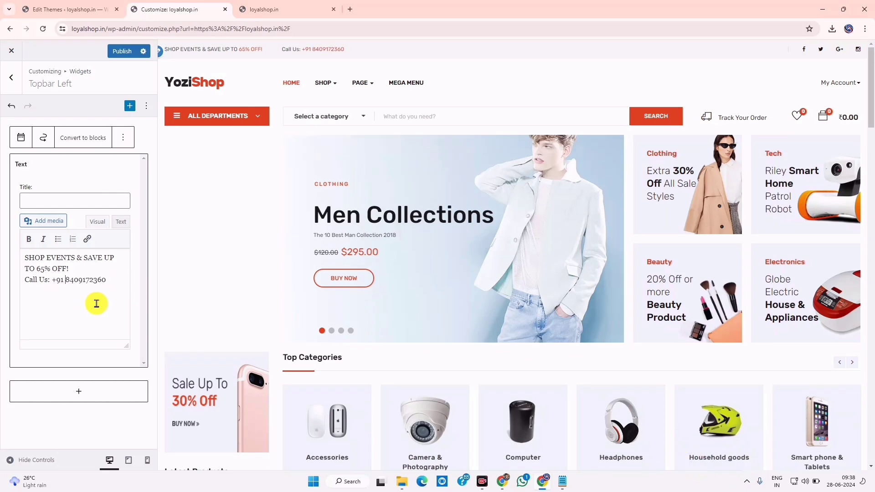
click(65, 279)
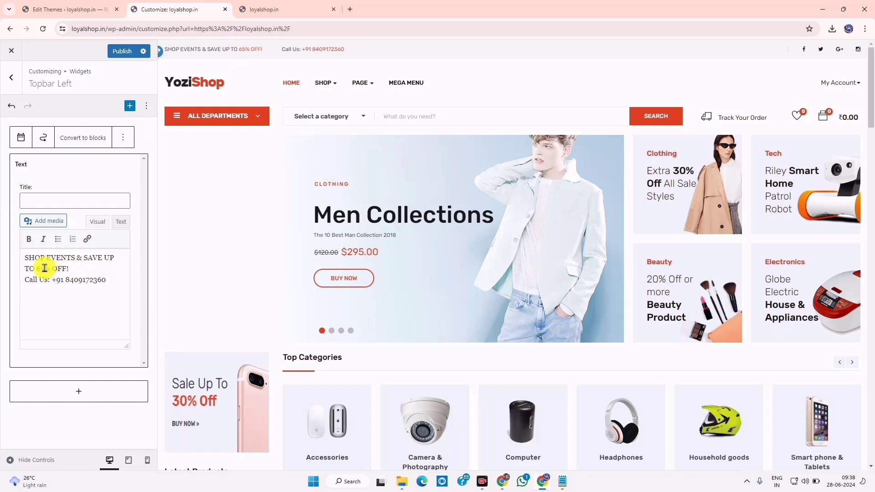
Change the topbar discount from 65% to 85% OFF and publish the changes
drag(46, 257, 74, 269)
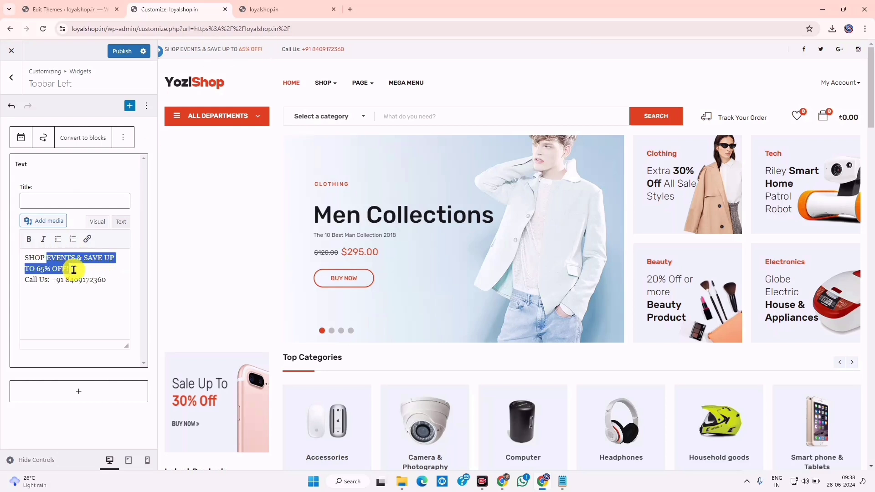
click(74, 269)
click(41, 267)
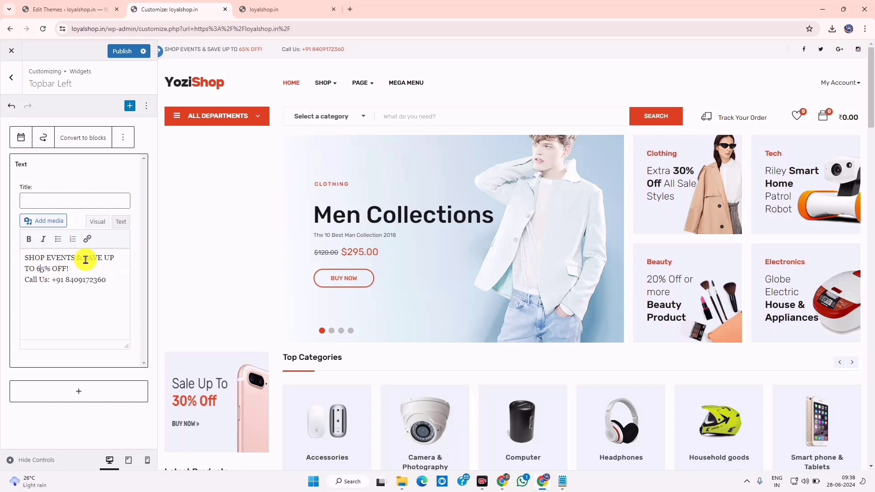
key(BackSpace)
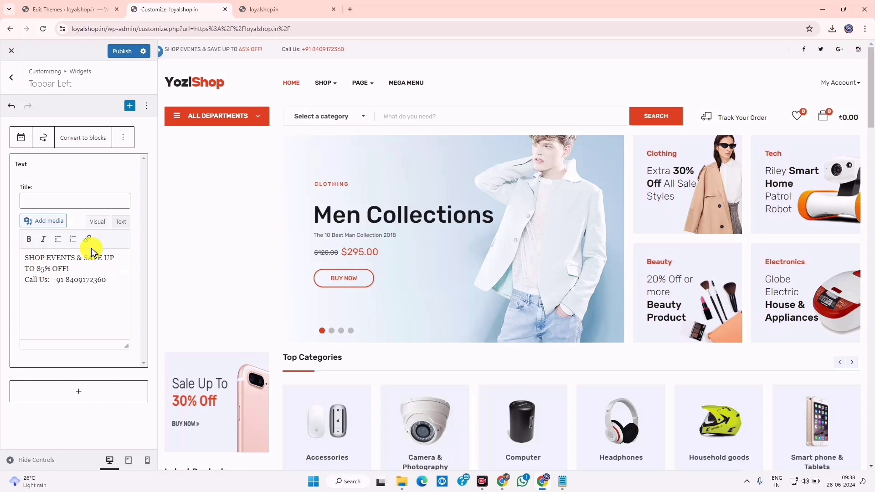
click(123, 51)
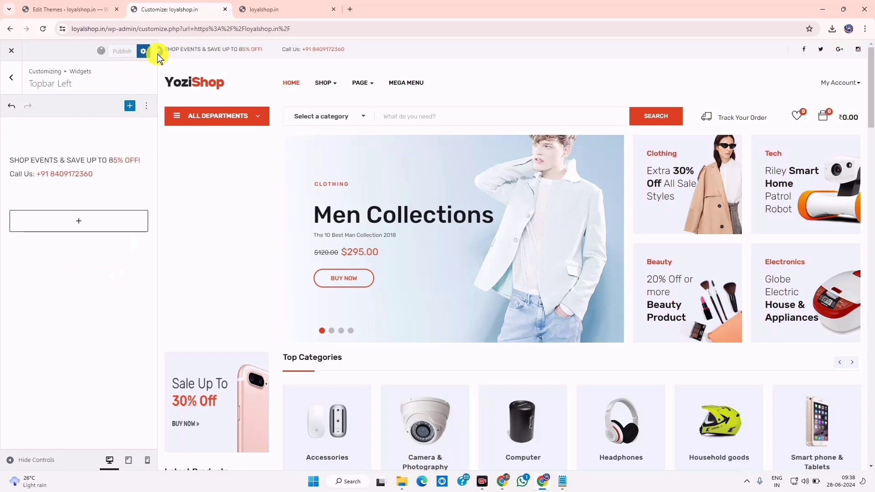
Reload the loyalshop.in storefront and check the topbar's 85% OFF text and new phone number
click(281, 5)
click(41, 28)
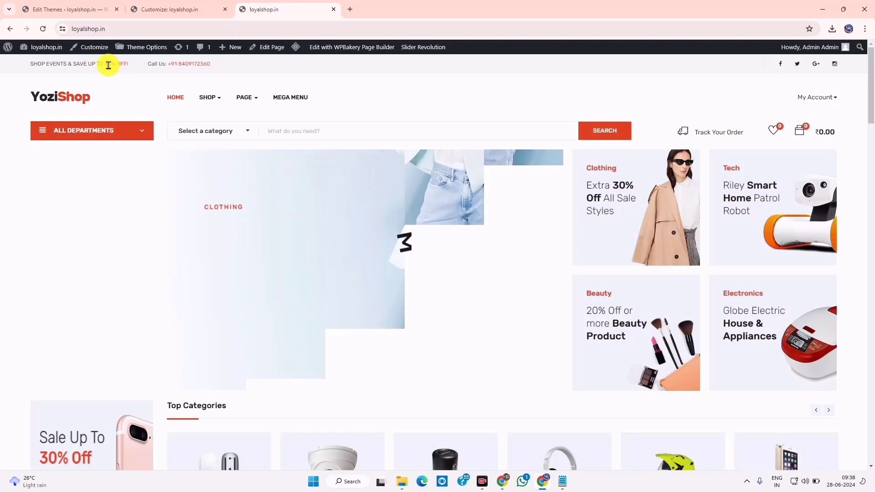
drag(96, 64, 86, 60)
drag(239, 67, 145, 60)
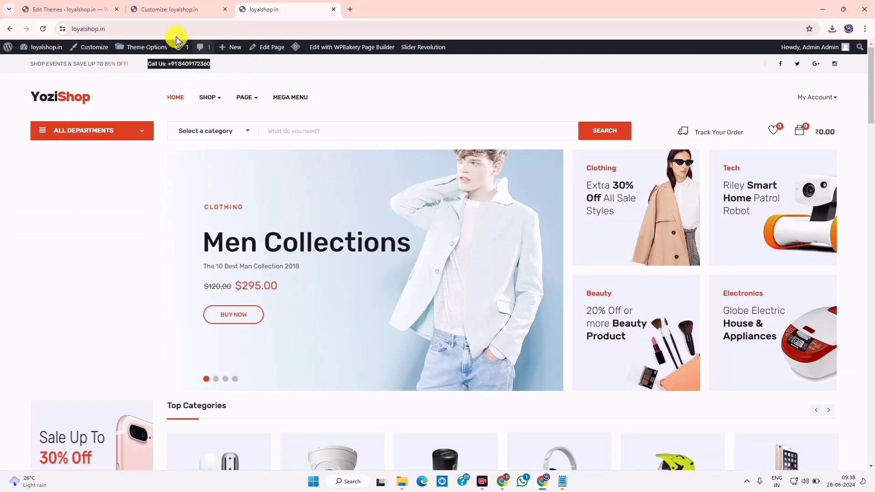
shift+click(88, 63)
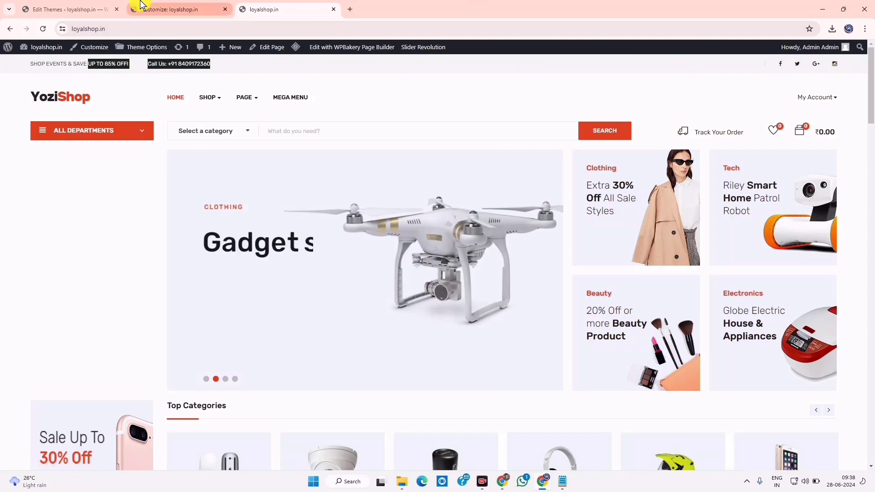
click(98, 81)
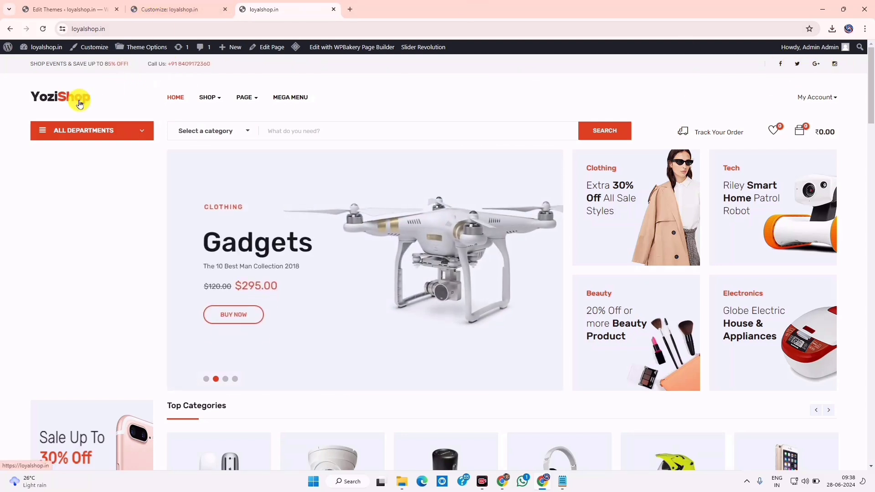
Bring up the 300 × 100px Loyal Shop logo design in Canva and close its download panel
mouse_move(219, 96)
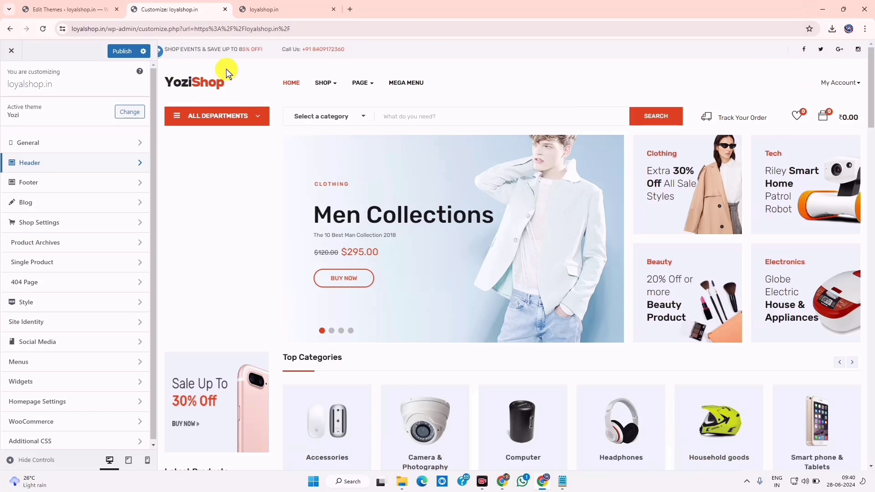
click(501, 482)
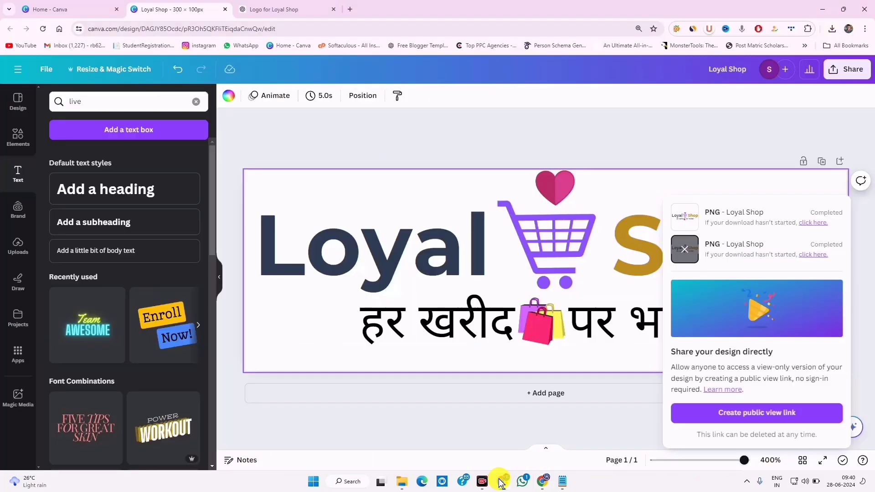
click(378, 426)
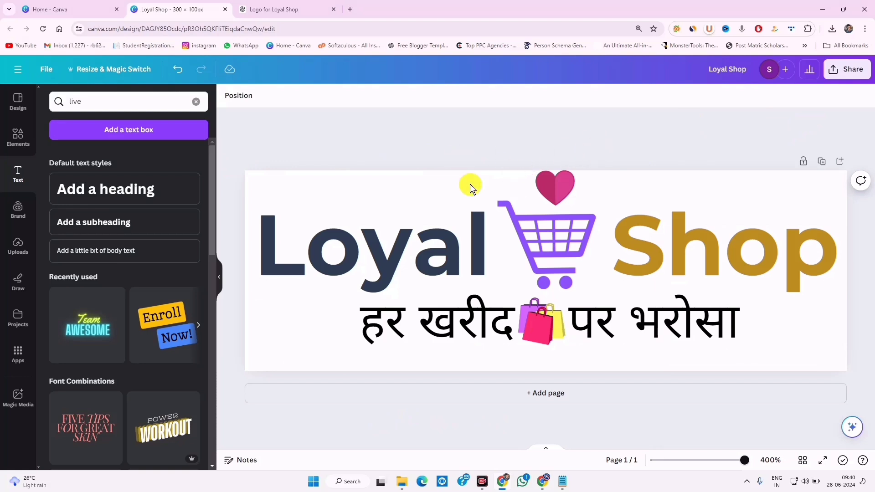
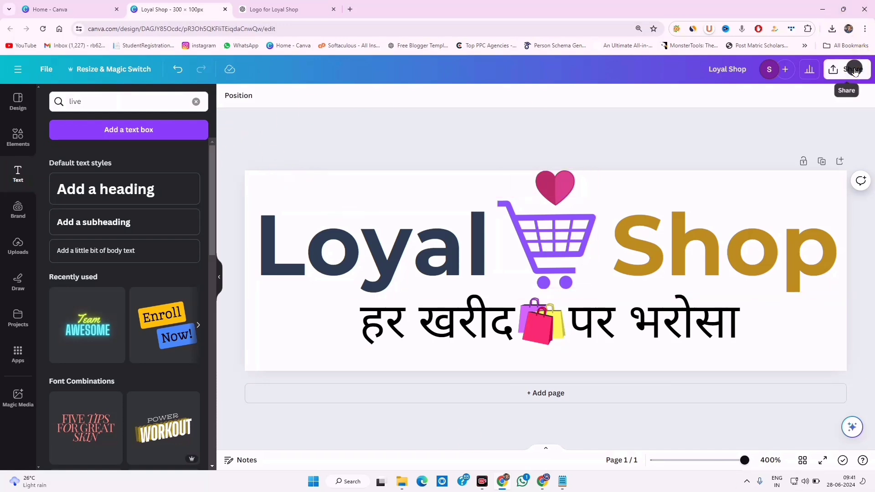
Download the 300 × 100px Loyal Shop logo from Canva as a PNG file
click(855, 72)
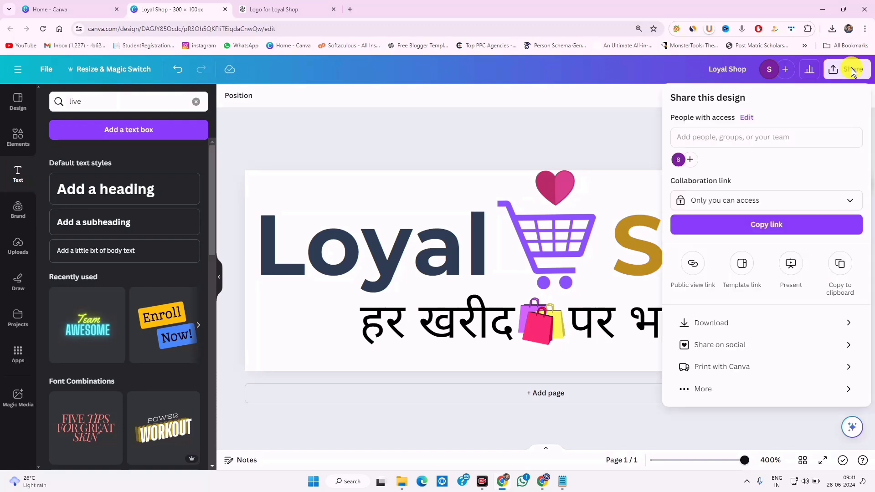
click(747, 326)
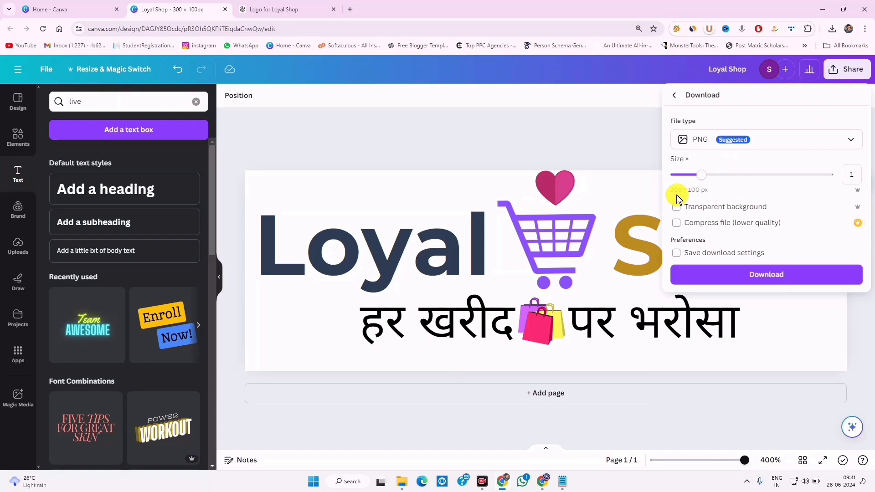
click(589, 133)
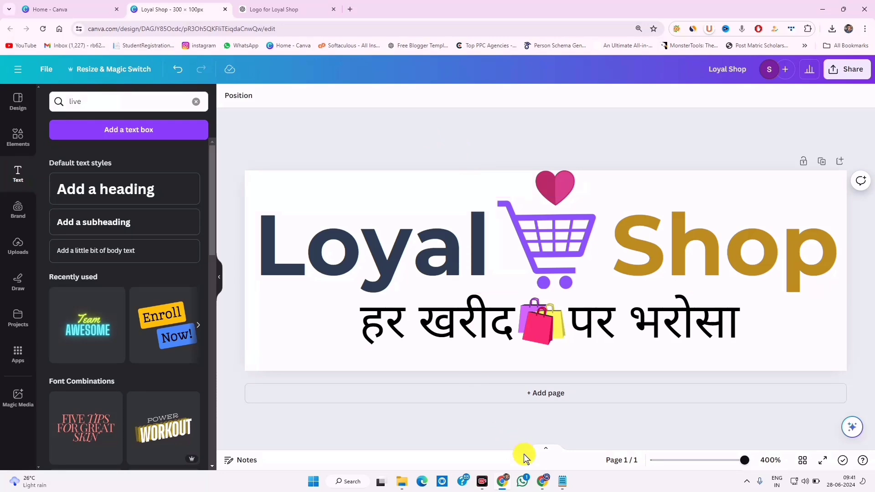
click(542, 456)
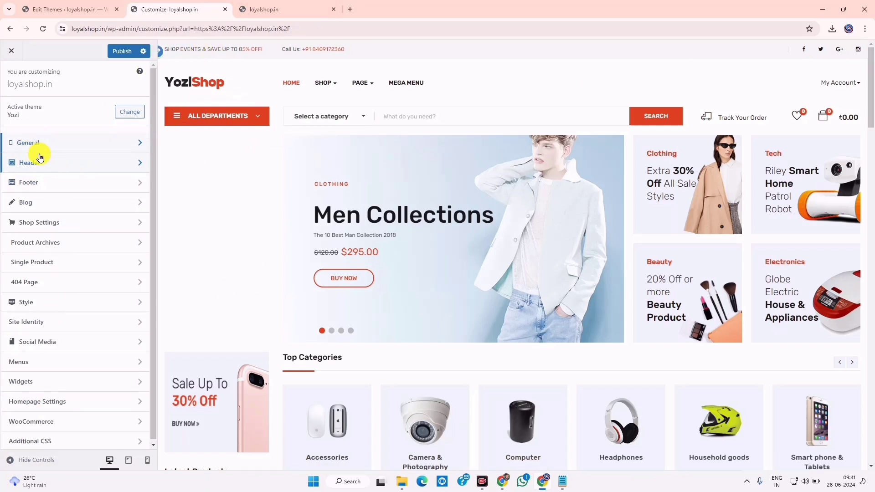
Upload Loyal Shop (1) from Downloads and set it as the Customizer's header logo
click(62, 164)
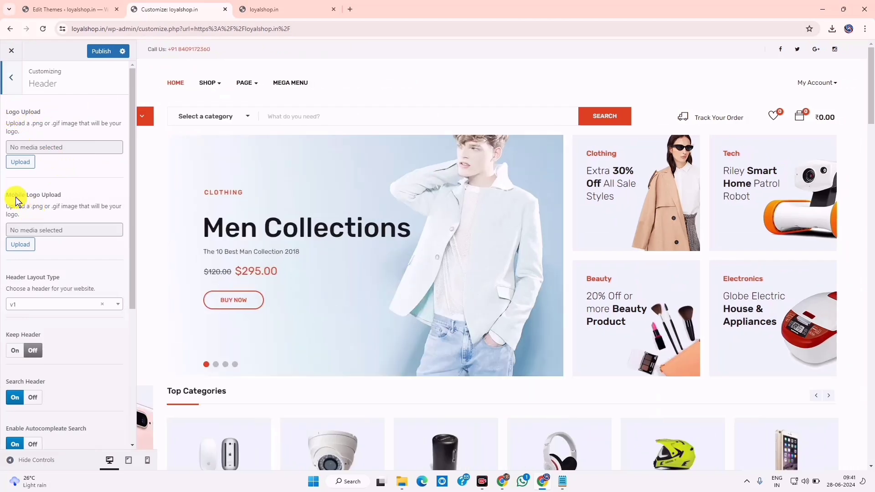
drag(21, 195, 61, 196)
drag(20, 111, 59, 111)
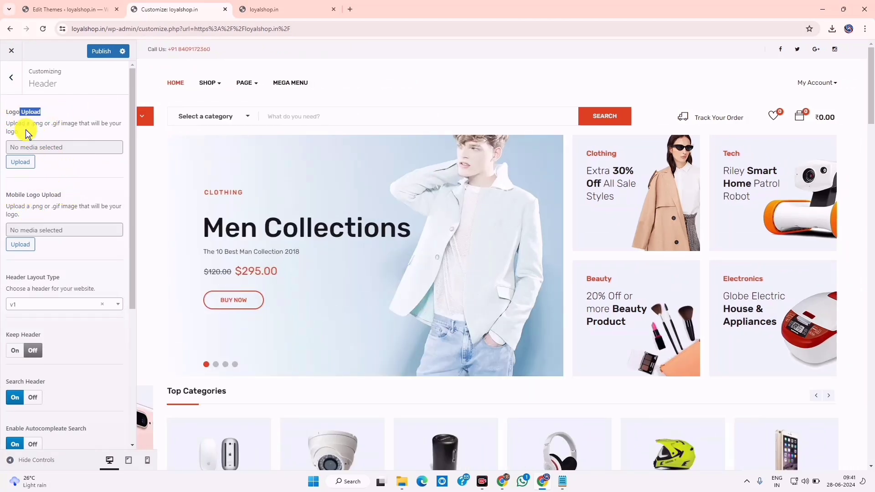
click(18, 162)
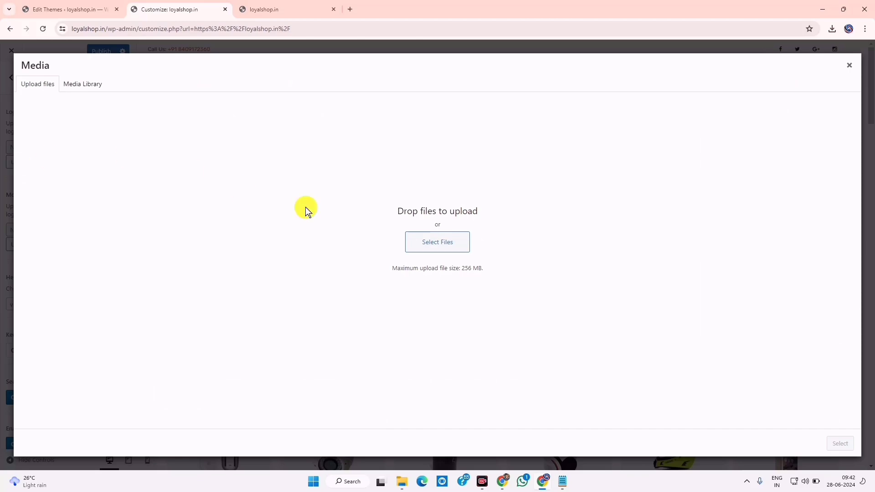
click(429, 241)
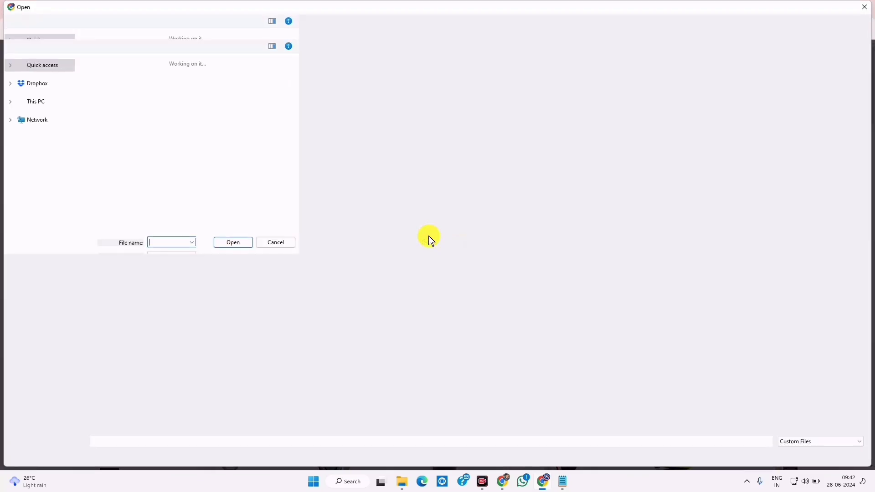
click(42, 98)
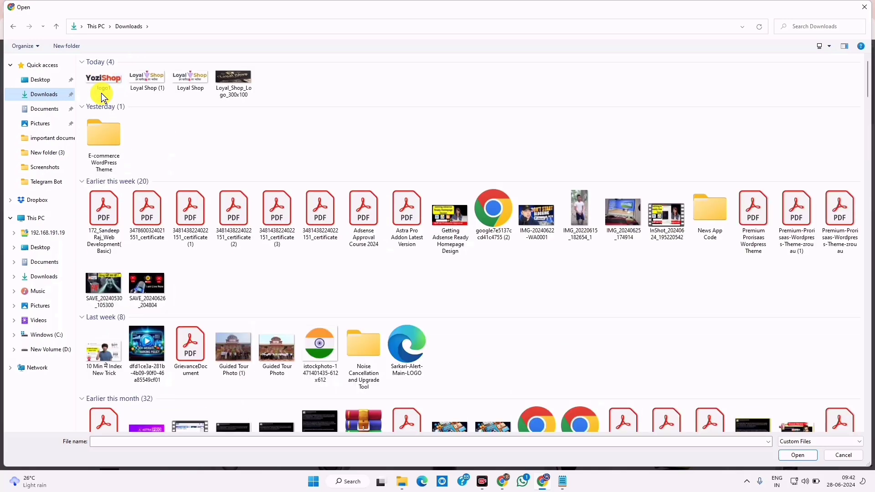
click(101, 92)
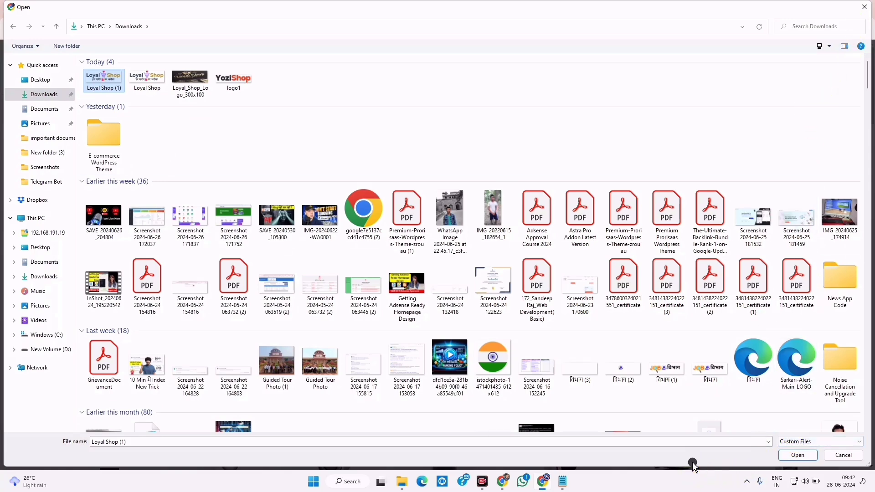
drag(693, 465, 784, 332)
click(798, 321)
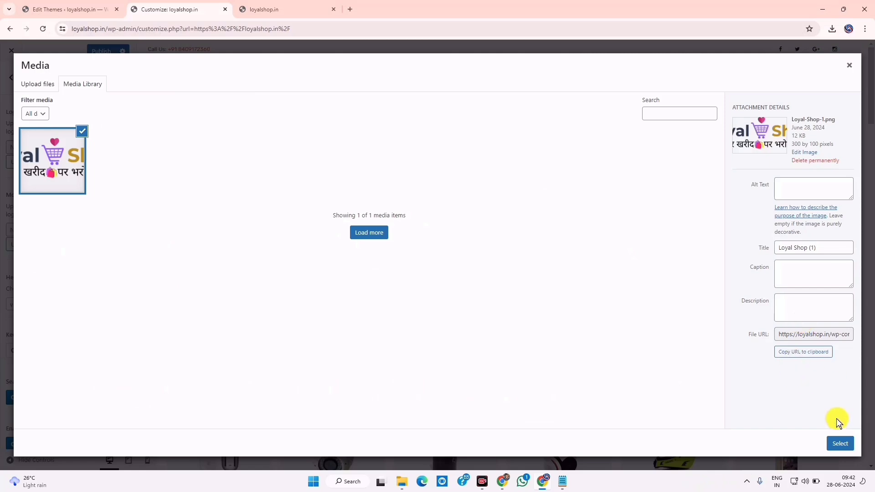
click(838, 441)
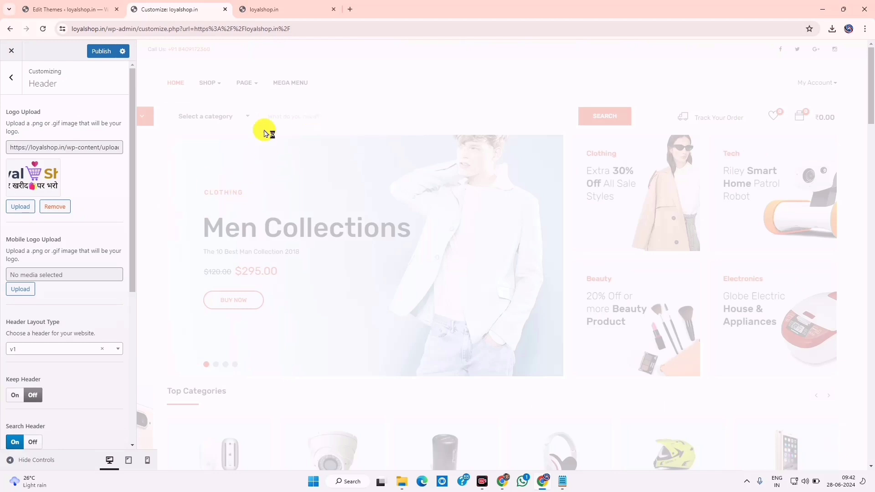
Reuse the Loyal Shop image as the mobile logo and check the live site header
click(20, 290)
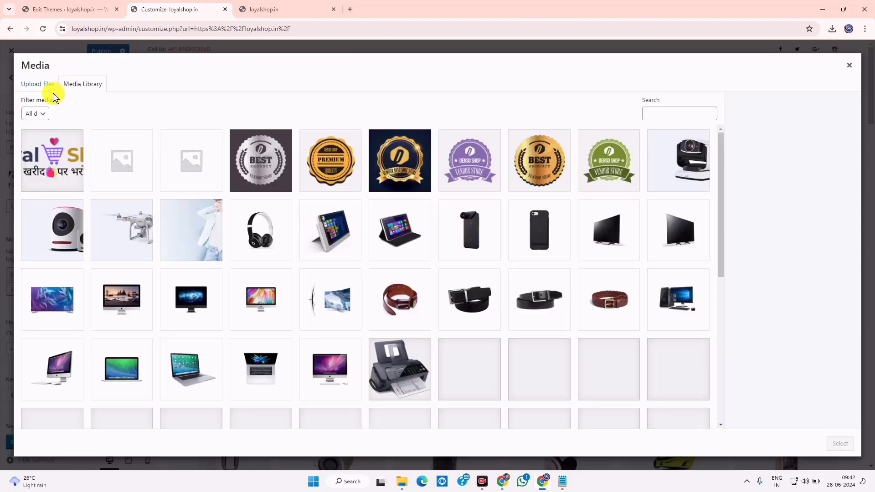
click(59, 159)
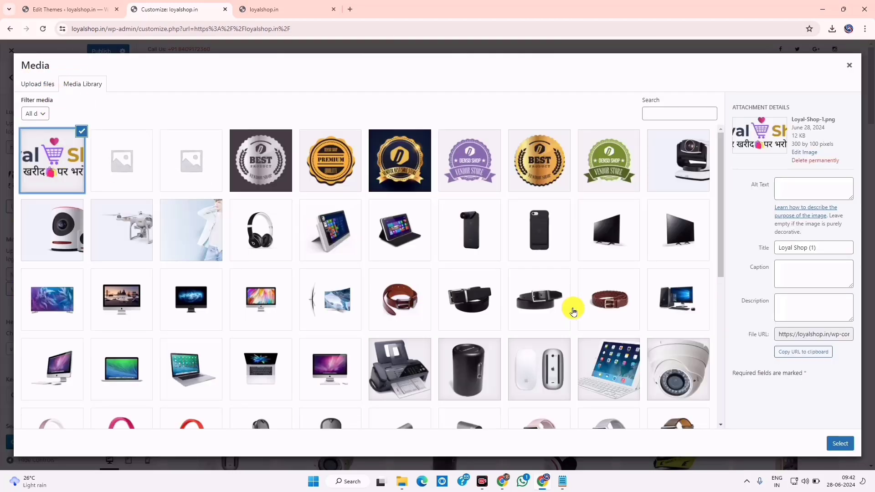
click(841, 441)
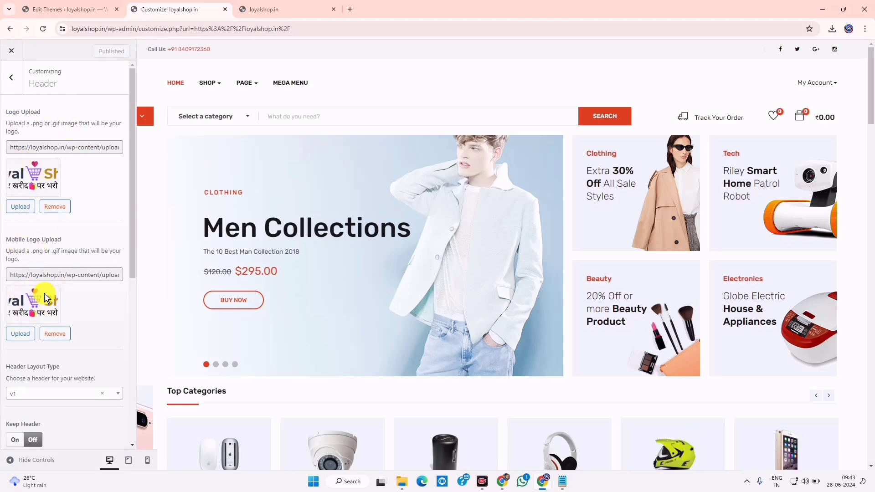
click(272, 5)
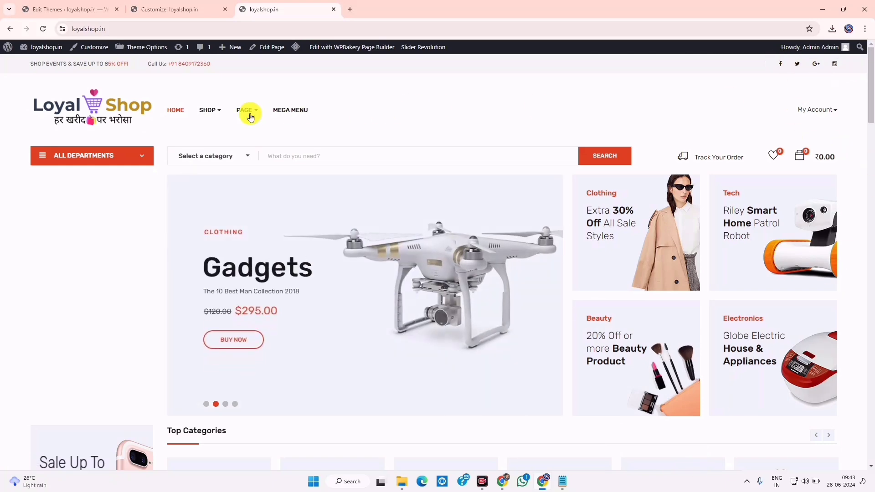
click(175, 6)
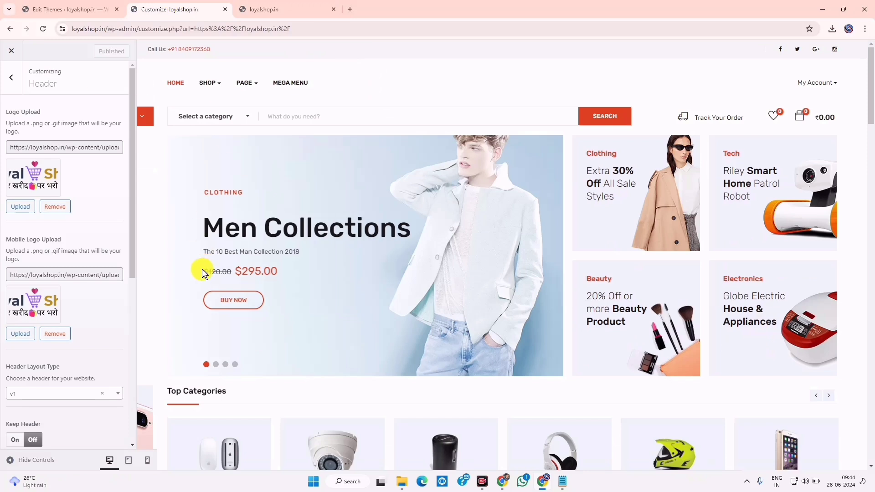
Highlight the Search Header and Enable Autocomplete Search options alongside the site's search field
scroll(88, 312, down, 3)
drag(14, 213, 75, 220)
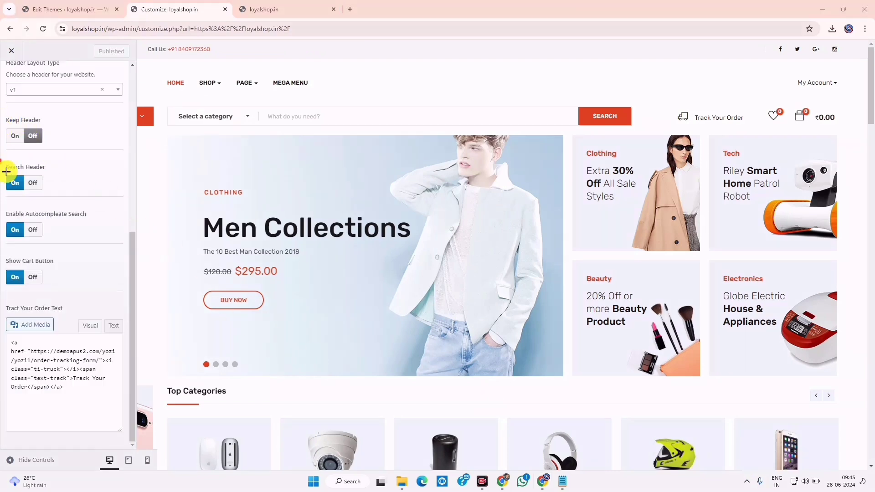
drag(6, 171, 52, 195)
drag(152, 72, 392, 100)
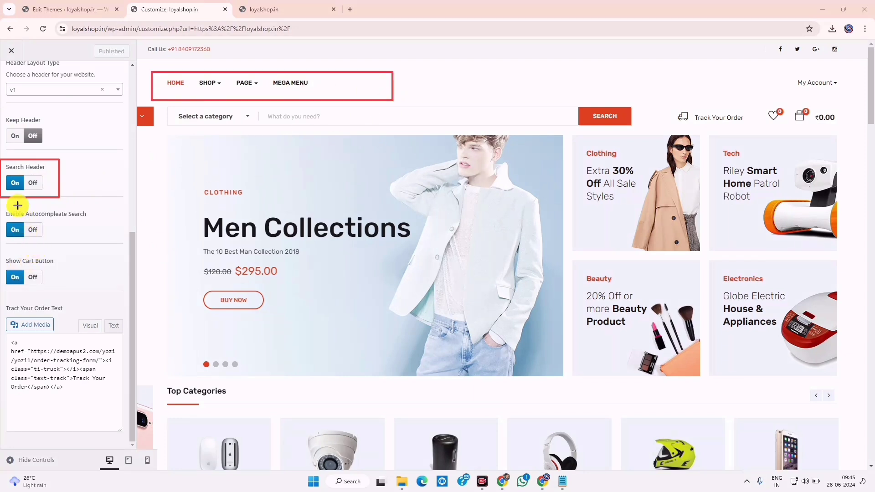
drag(17, 204, 115, 223)
mouse_move(287, 107)
mouse_down()
mouse_move(560, 136)
mouse_move(627, 133)
mouse_up()
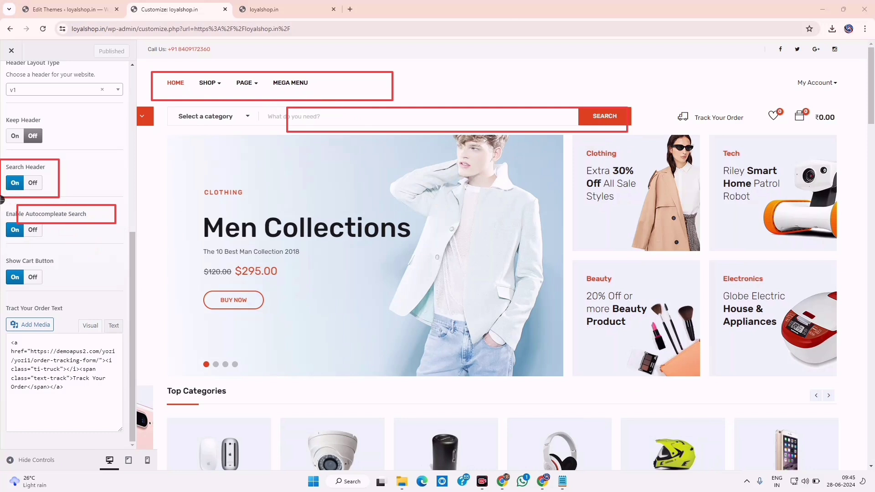
drag(1, 199, 68, 241)
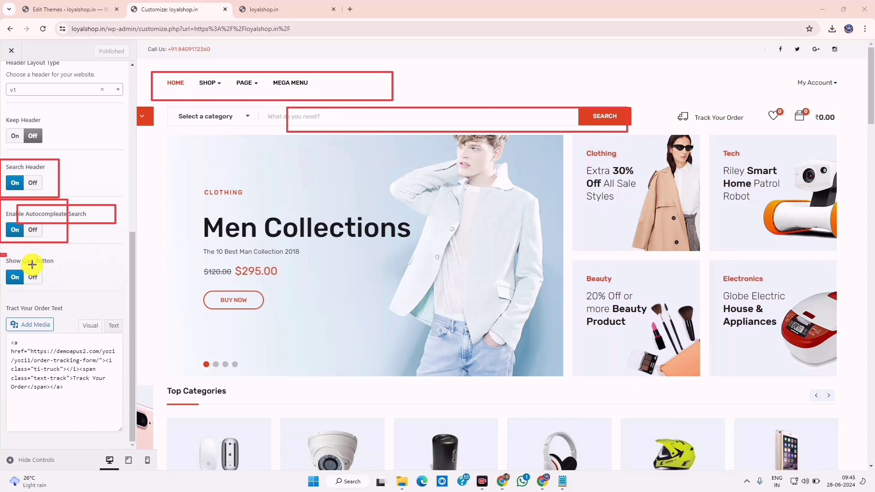
Highlight the enabled Show Cart Button and the Track Your Order text setting and link
drag(32, 265, 70, 268)
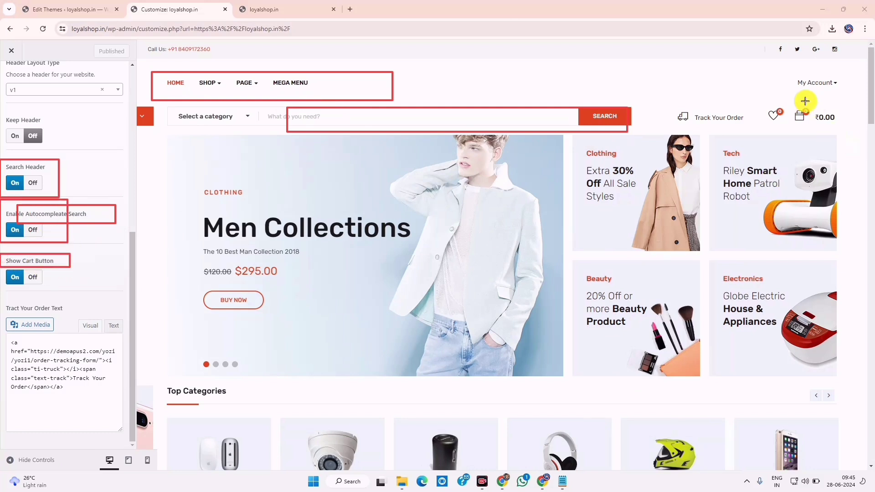
mouse_move(785, 102)
mouse_down()
mouse_move(806, 133)
mouse_move(848, 128)
mouse_up()
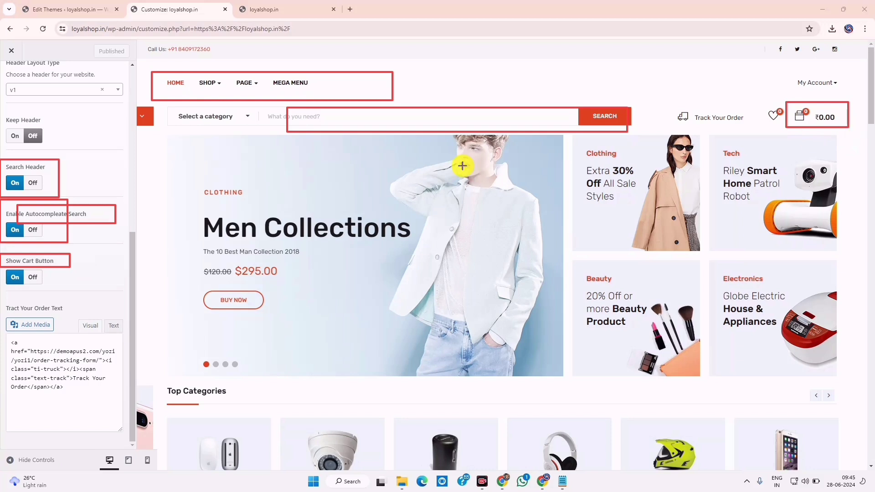
drag(7, 269, 61, 286)
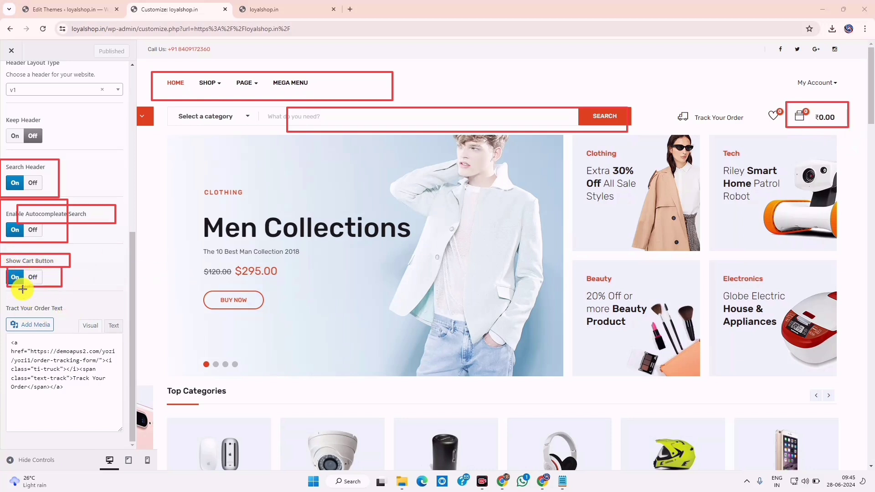
drag(2, 268, 27, 295)
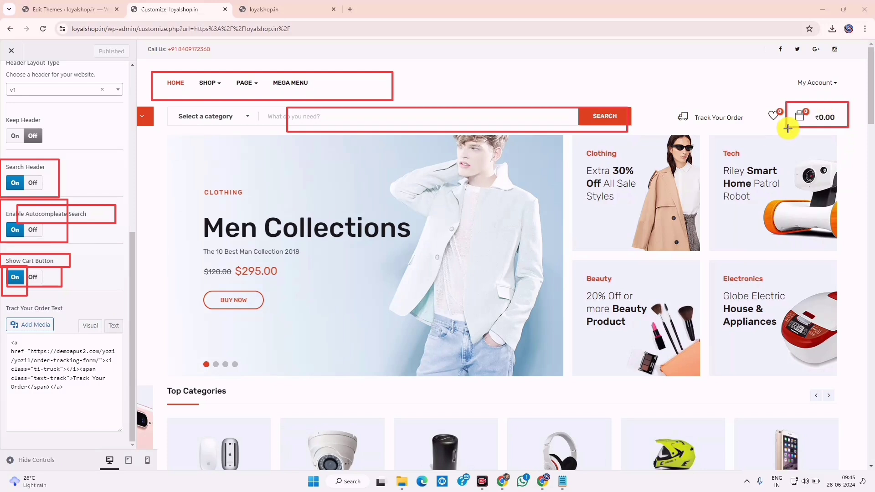
drag(1, 302, 85, 311)
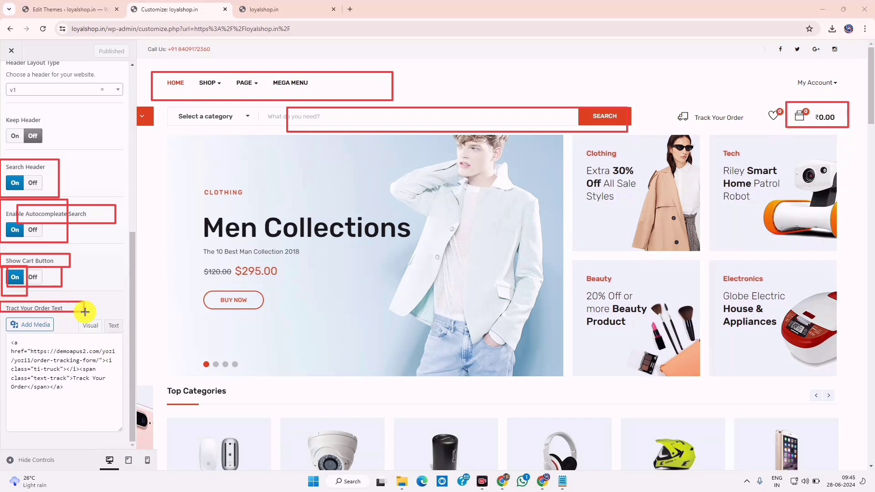
mouse_move(665, 99)
mouse_down()
mouse_move(705, 128)
mouse_move(753, 132)
mouse_up()
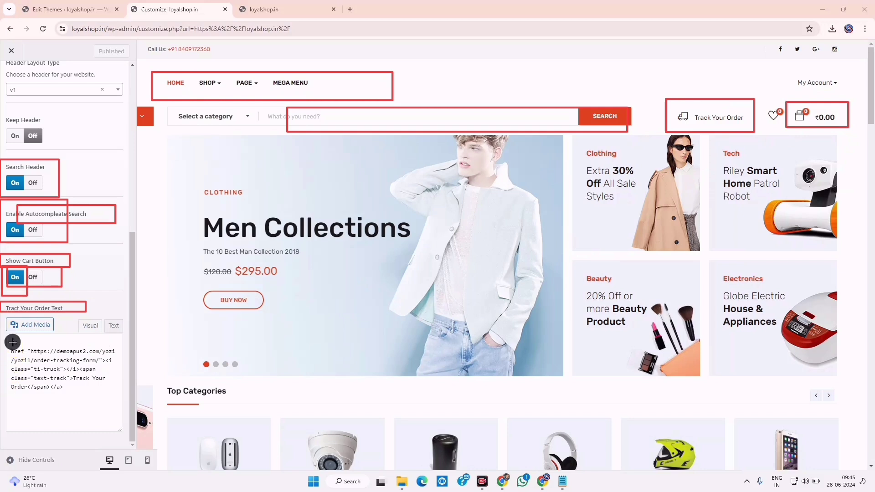
mouse_move(1, 319)
mouse_down()
mouse_move(121, 421)
mouse_move(125, 444)
mouse_up()
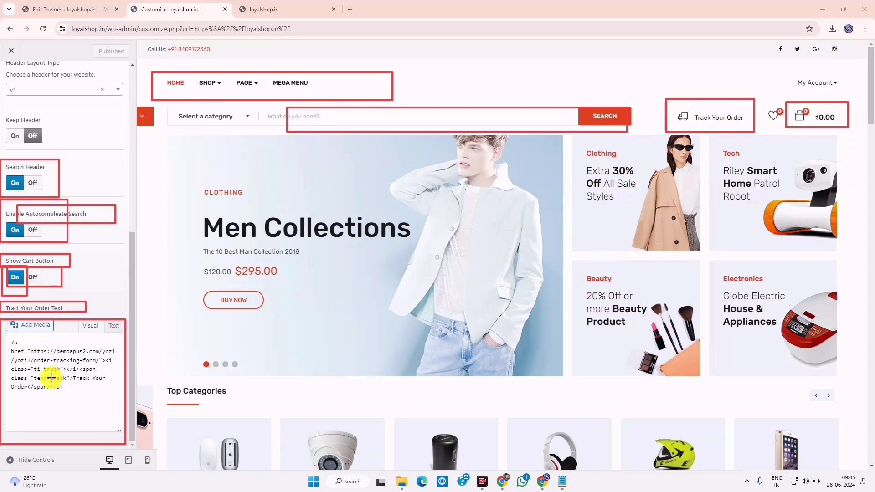
drag(5, 331, 120, 404)
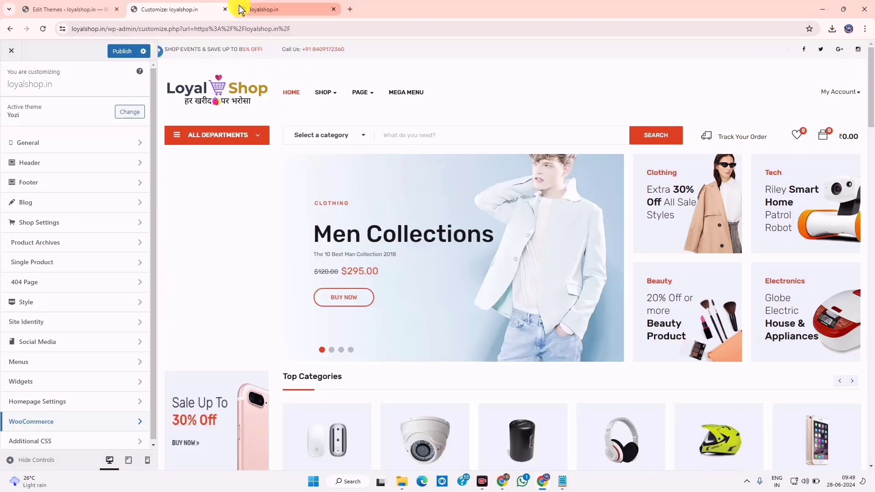
Review Site Identity's note that the site icon must be at least 512 × 512 pixels
mouse_move(241, 10)
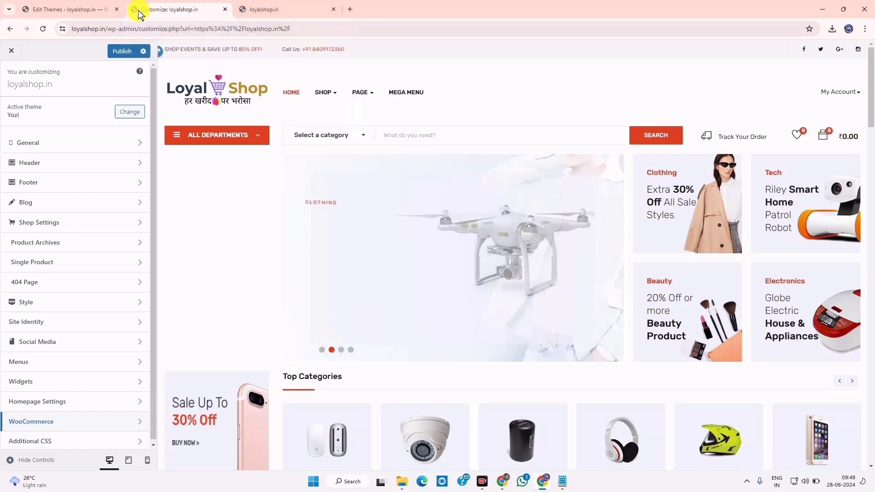
key(alt+Tab)
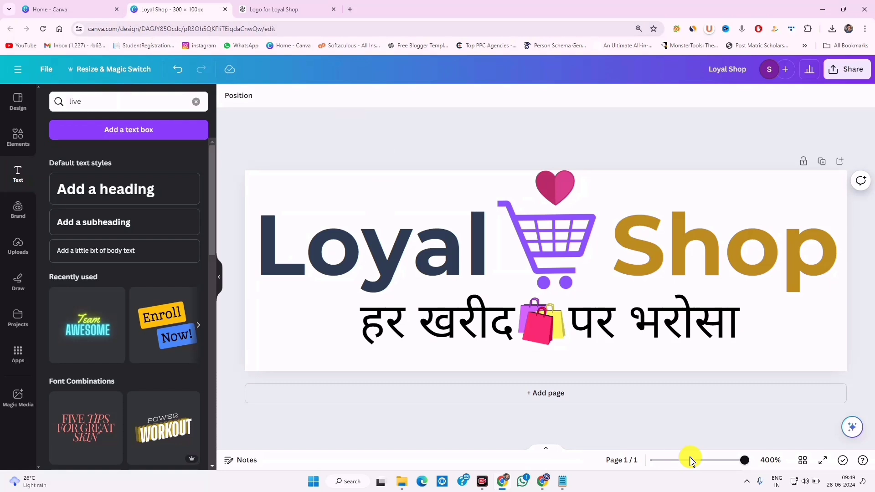
click(546, 480)
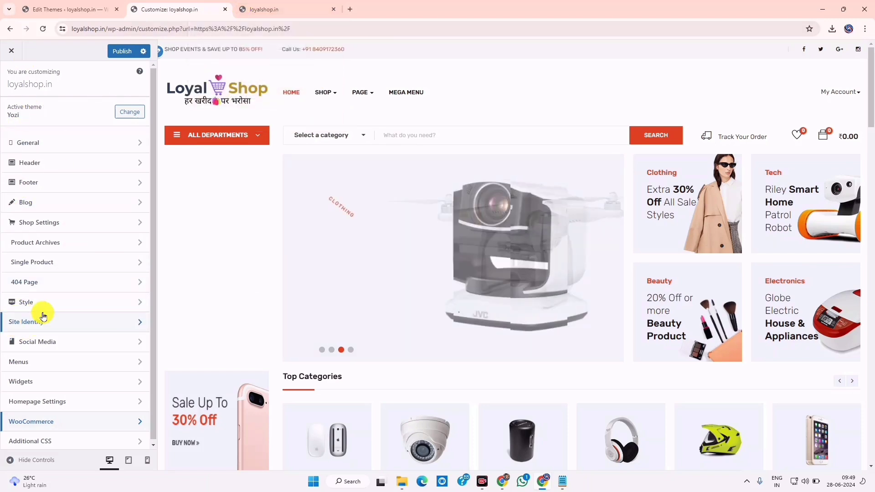
click(66, 329)
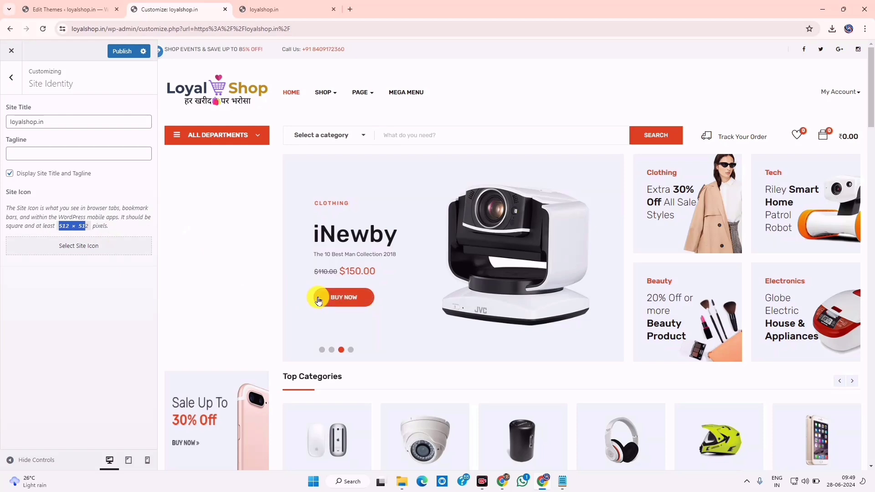
key(alt+Tab)
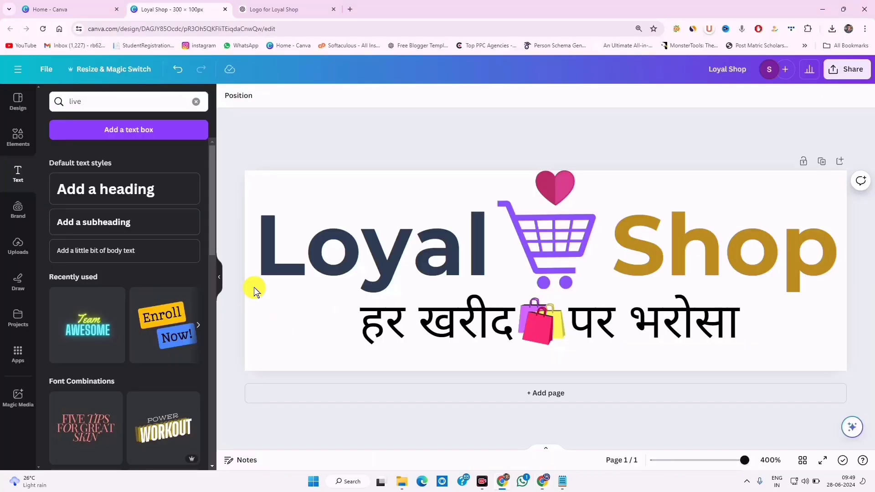
Create a new Canva design with a custom 512 × 512 px size
click(107, 9)
double_click(688, 141)
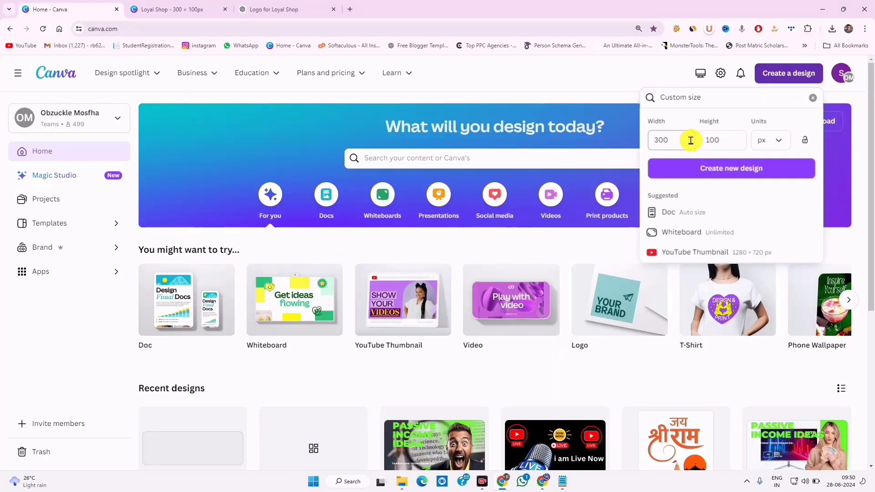
key(BackSpace)
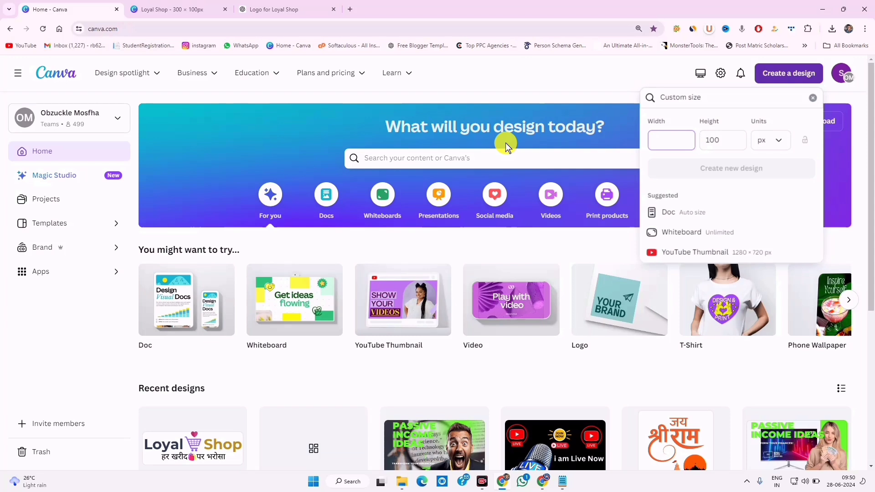
text(512)
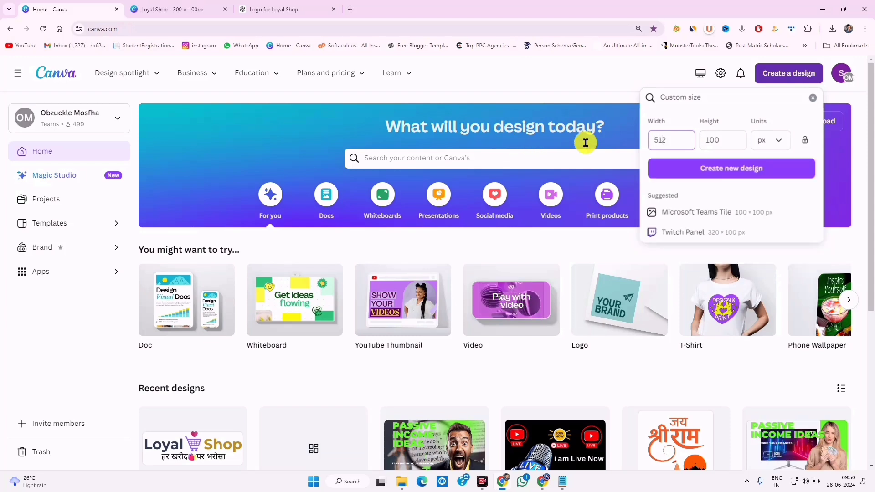
click(713, 145)
key(BackSpace)
key(BackSpace)
key(BackSpace)
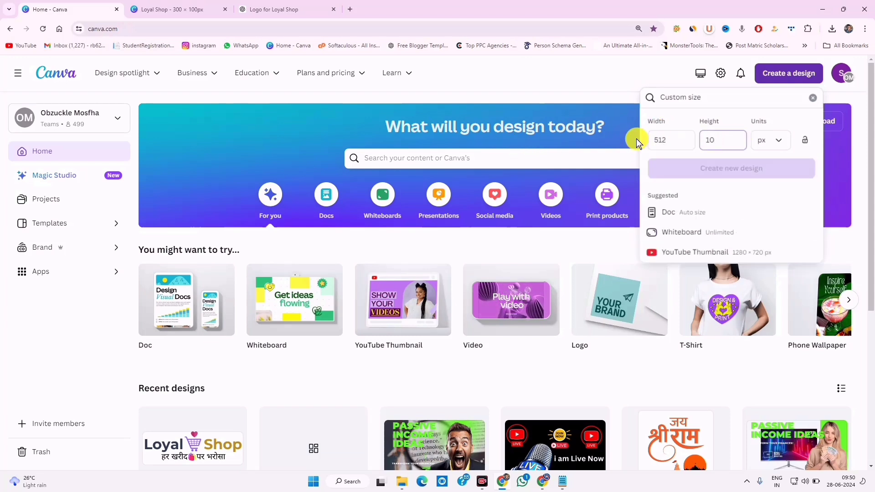
text(512)
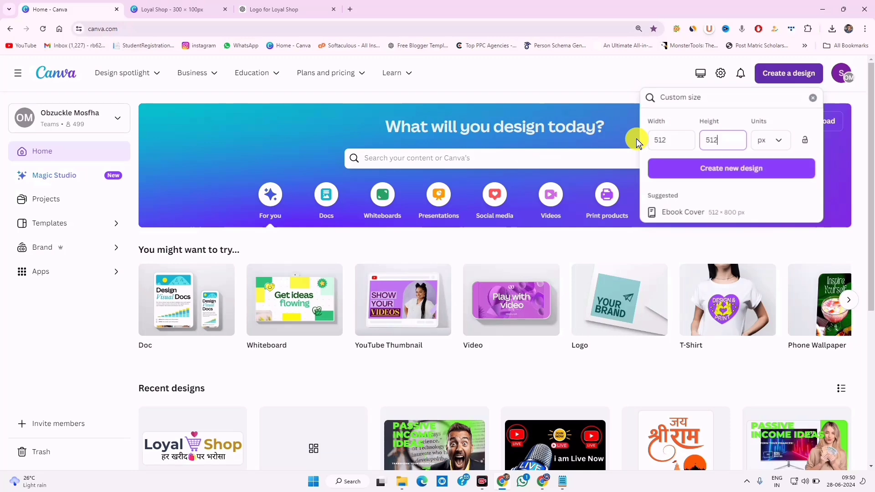
key(Return)
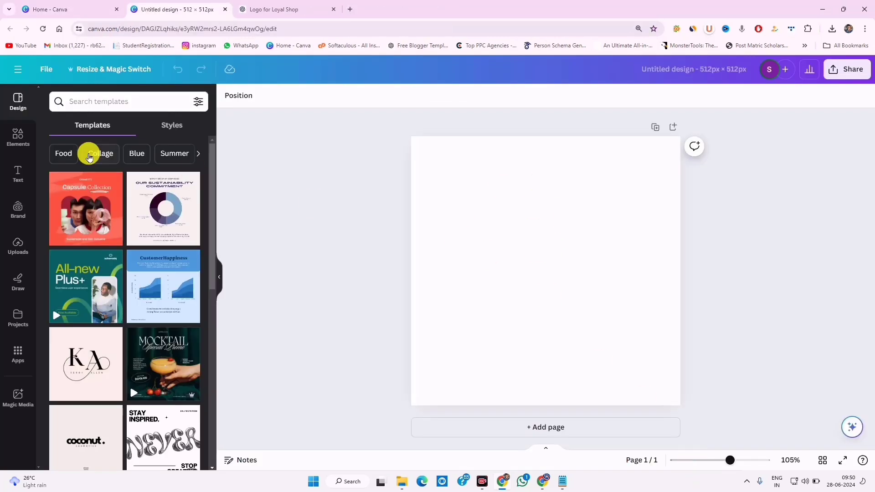
Add the shopping cart and heart graphic and enlarge it to fill the canvas
click(12, 148)
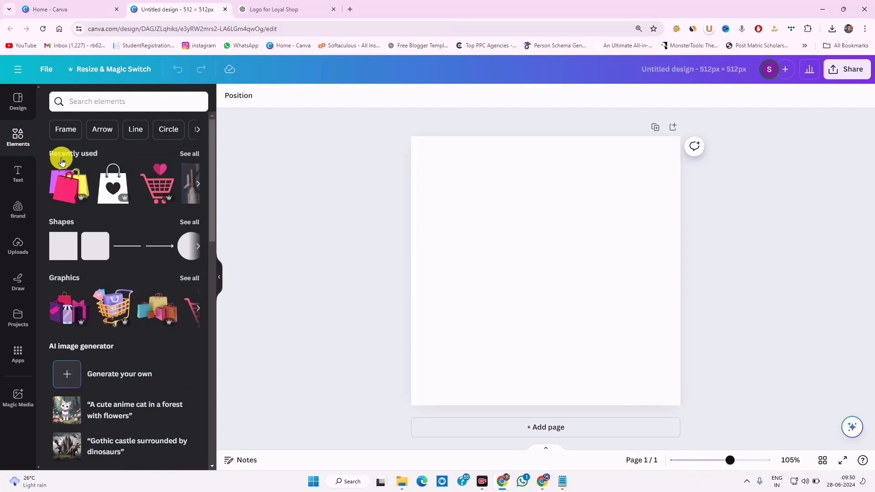
click(151, 183)
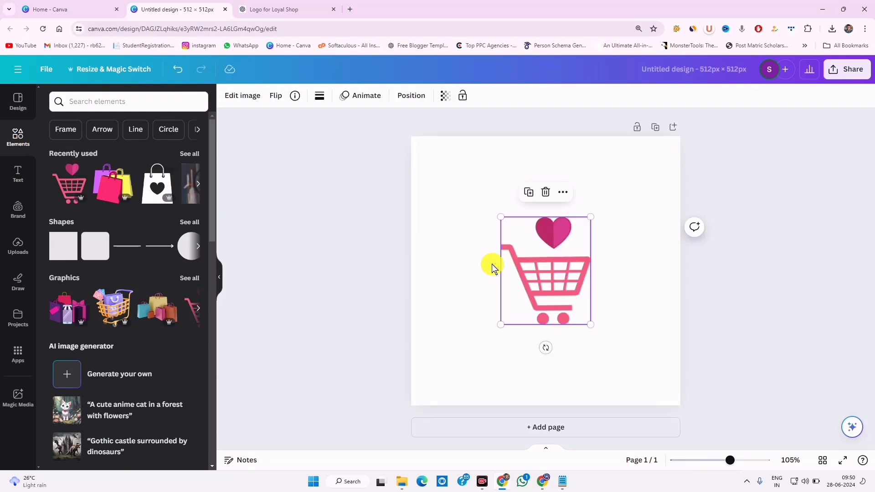
drag(590, 325, 677, 430)
drag(609, 345, 551, 301)
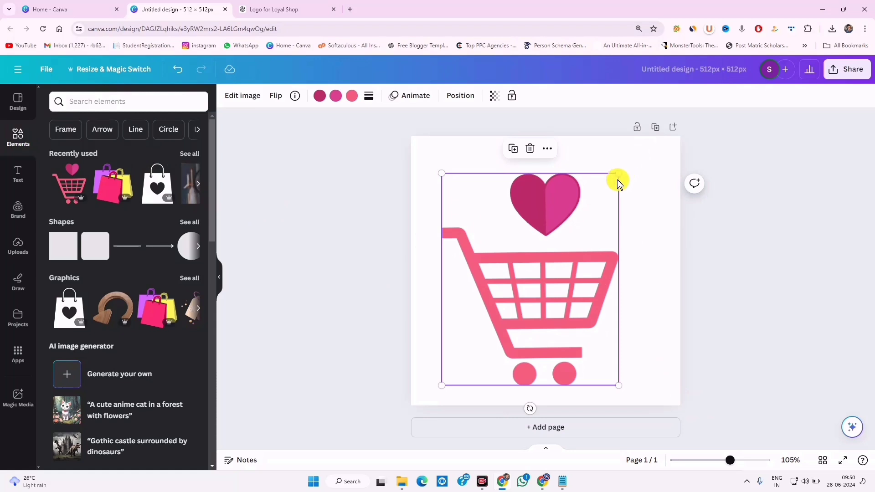
drag(618, 183, 604, 204)
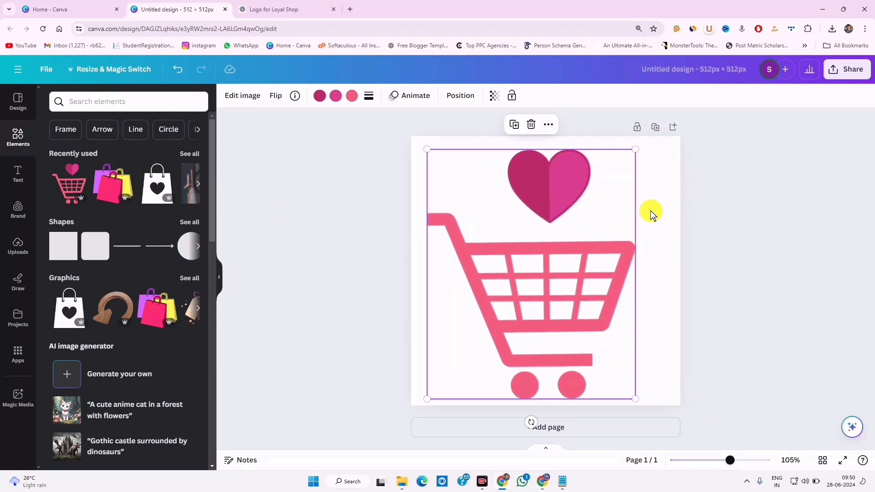
click(752, 230)
click(518, 233)
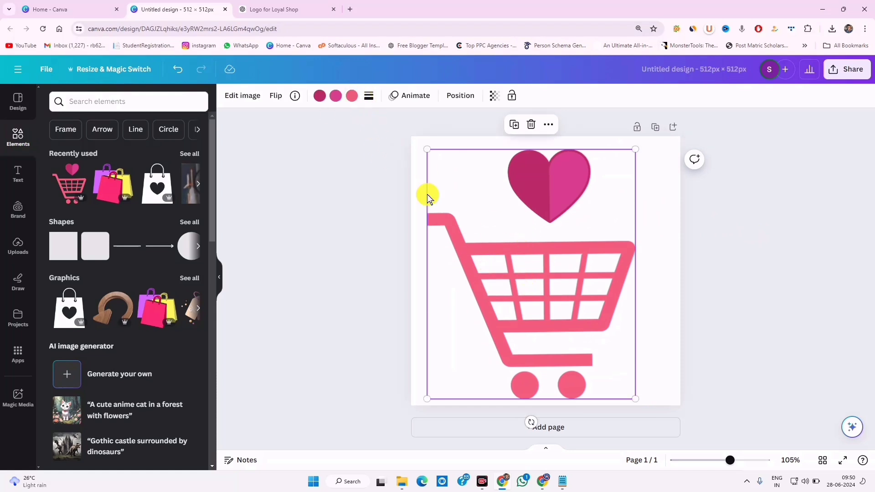
Recolour the cart's pink to purple, leaving the heart's colours unchanged
click(352, 95)
click(129, 158)
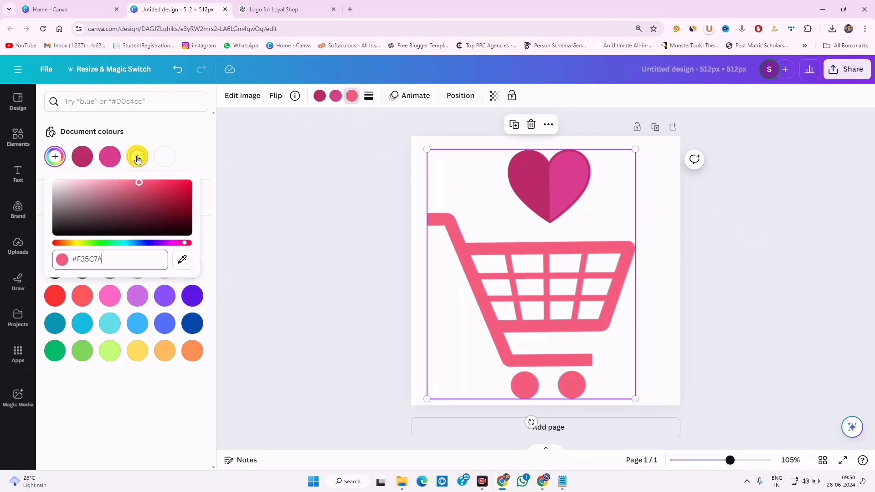
click(164, 295)
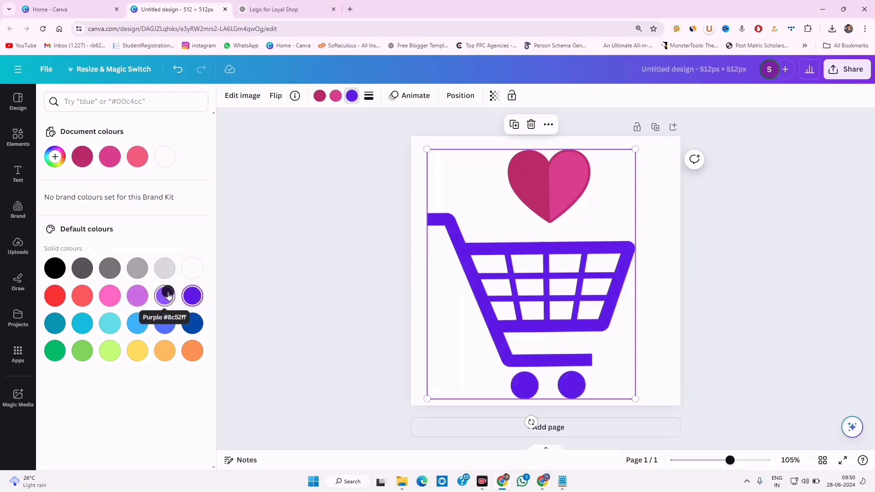
click(137, 295)
click(163, 298)
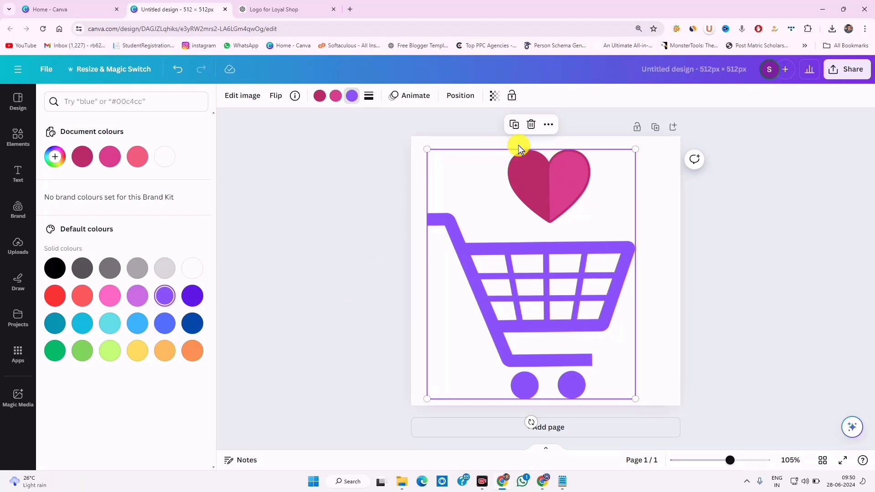
click(317, 98)
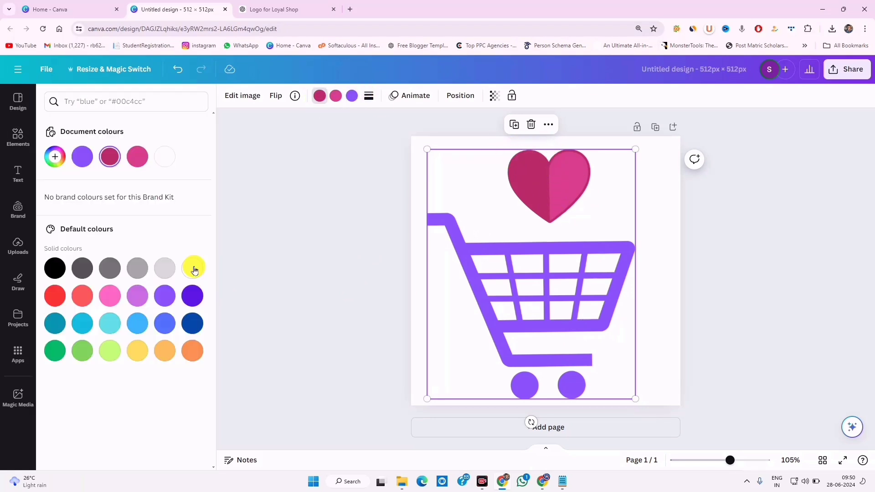
click(193, 269)
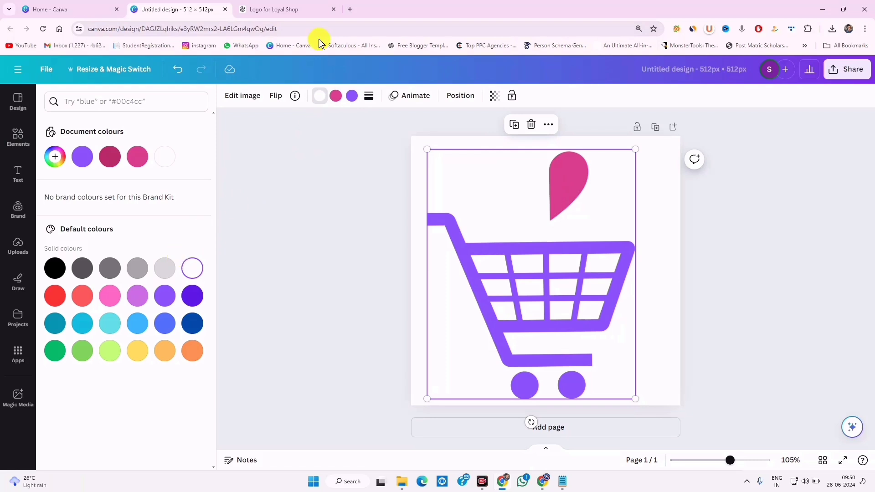
click(178, 69)
Download the 512 × 512 cart design as a PNG
click(846, 69)
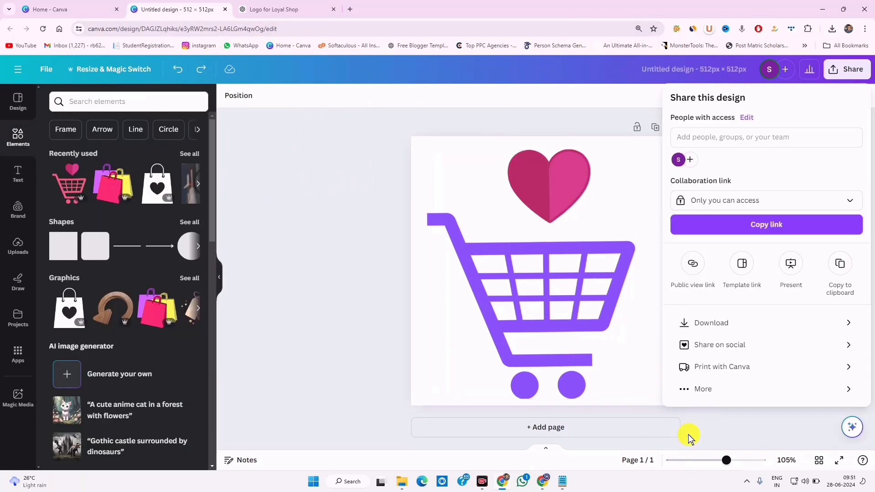
click(735, 318)
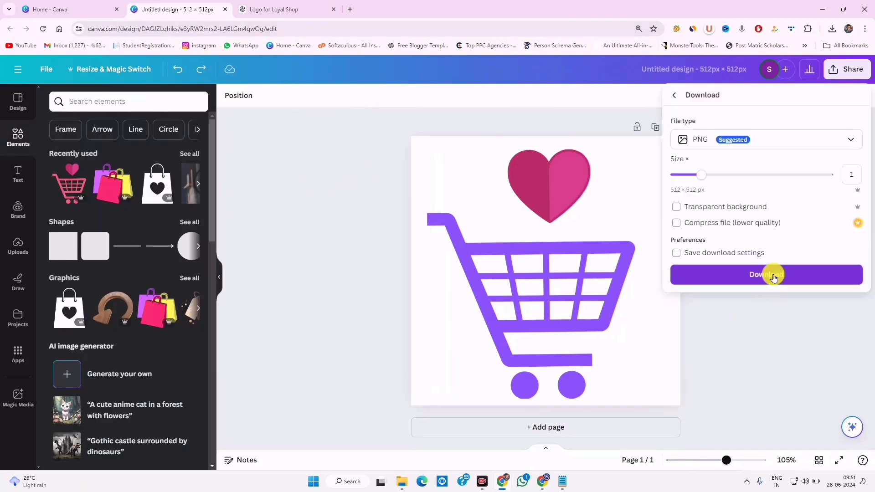
click(773, 275)
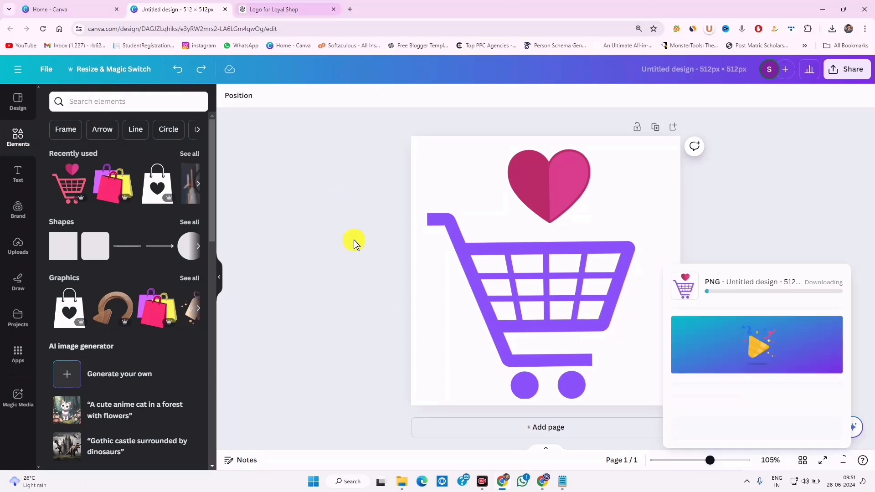
Upload the Add a heading (32) cart image and set it as the site icon
key(alt+Tab)
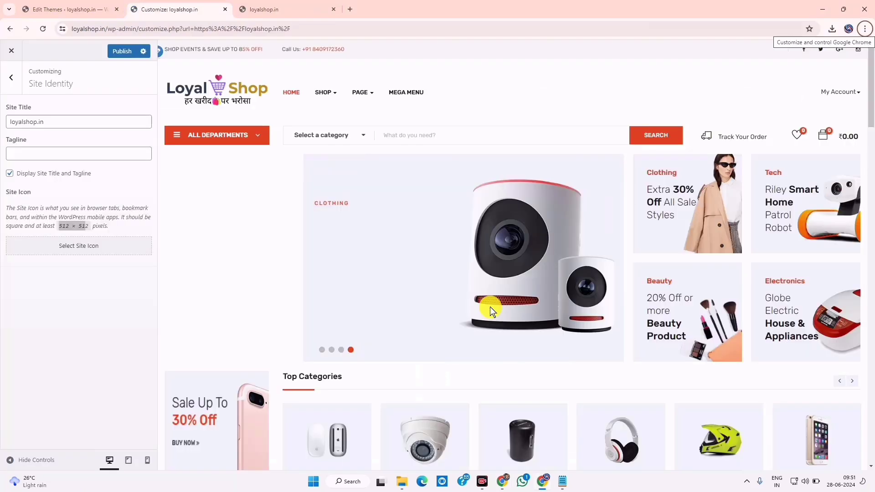
click(69, 241)
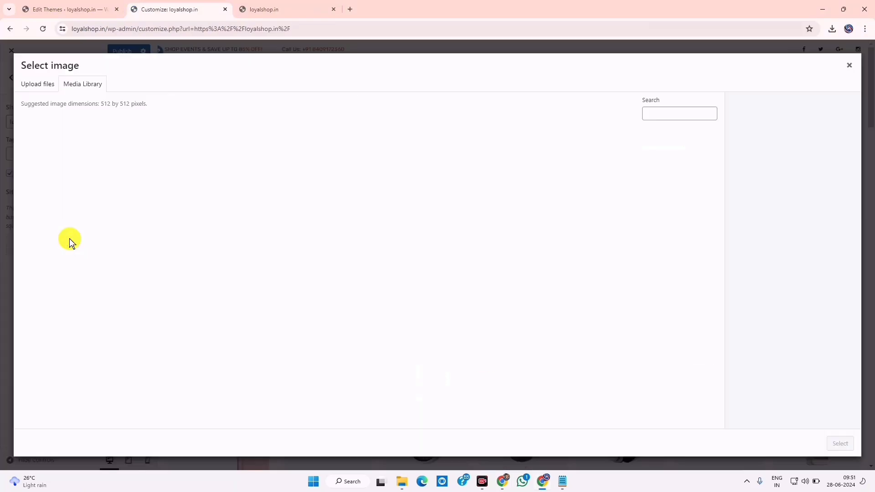
click(38, 84)
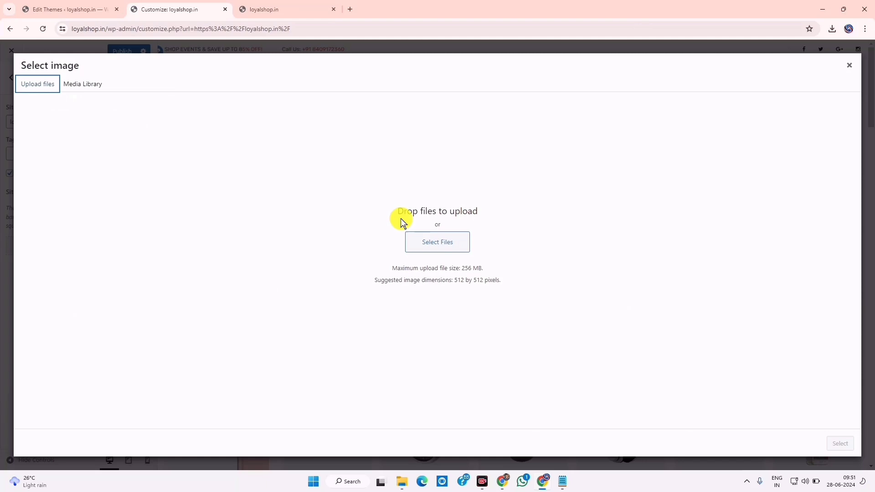
click(451, 241)
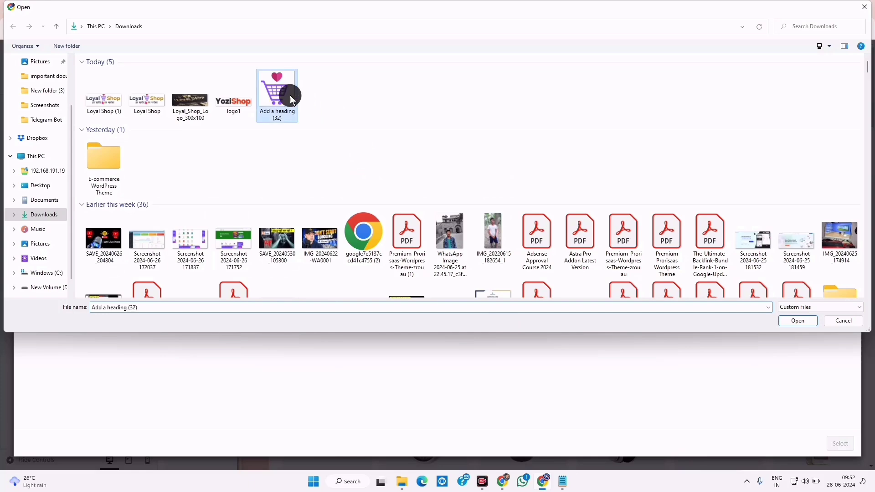
click(793, 321)
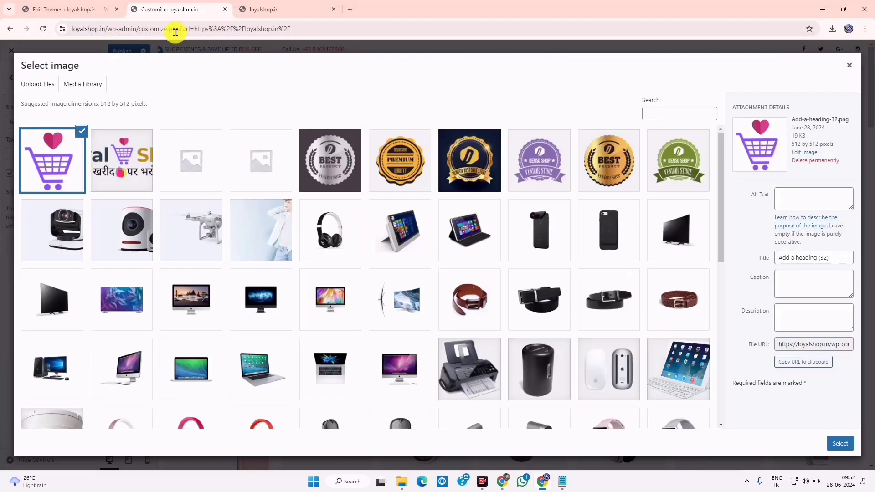
click(844, 442)
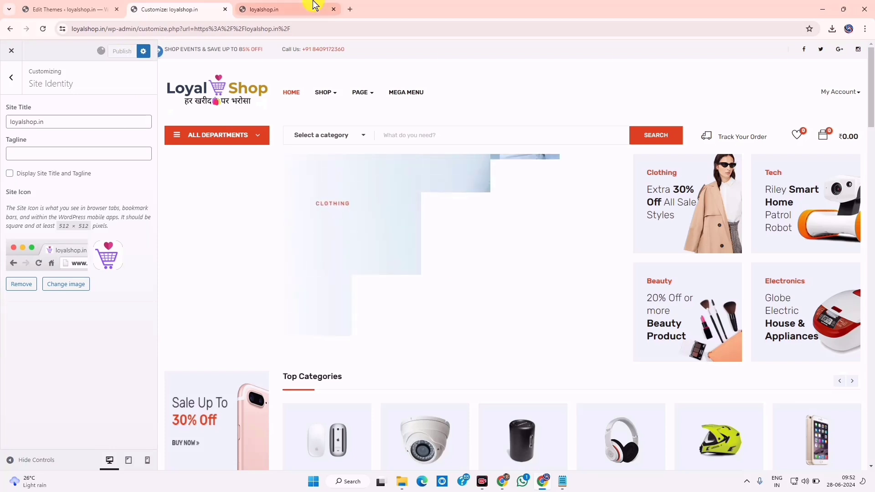
click(274, 7)
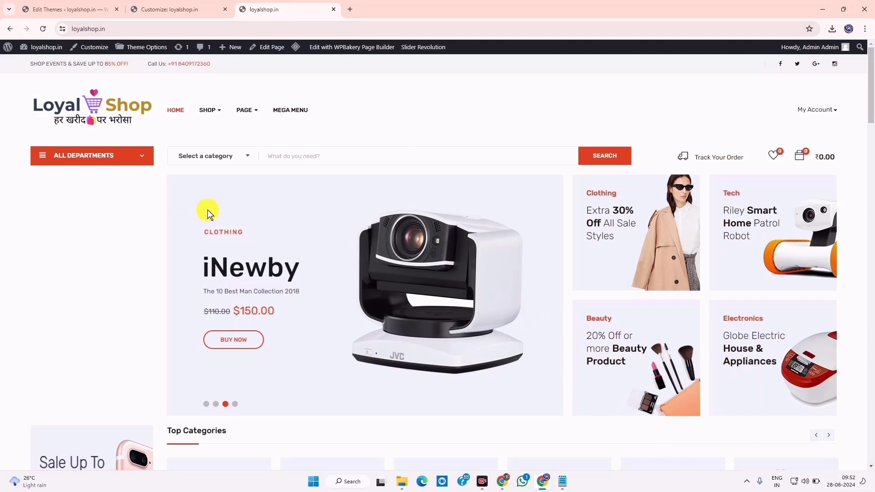
Reload loyalshop.in to see the new cart icon, then go back to the Customizer's section list
click(44, 31)
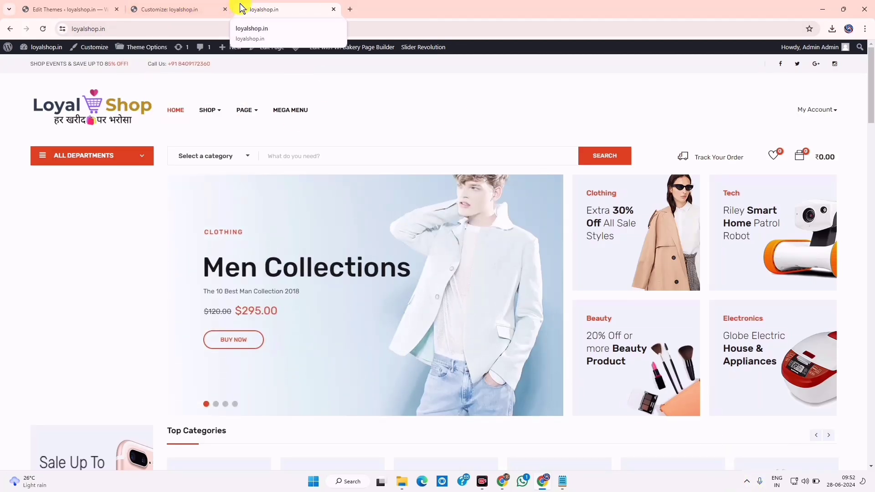
click(199, 8)
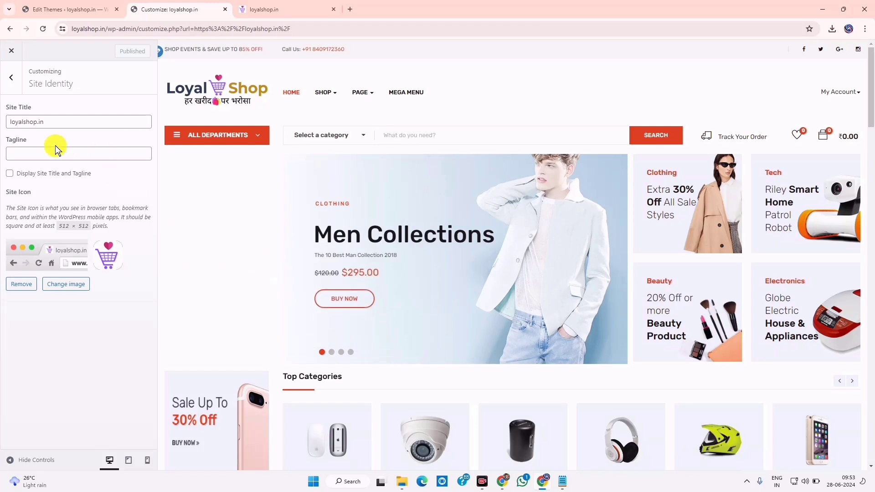
click(11, 78)
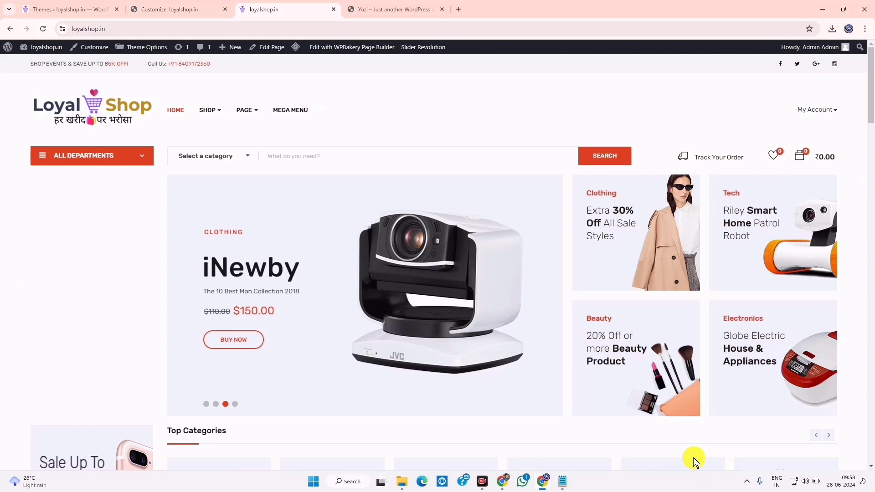
Outline loyalshop.in's empty main navigation menu and All Departments column
click(552, 456)
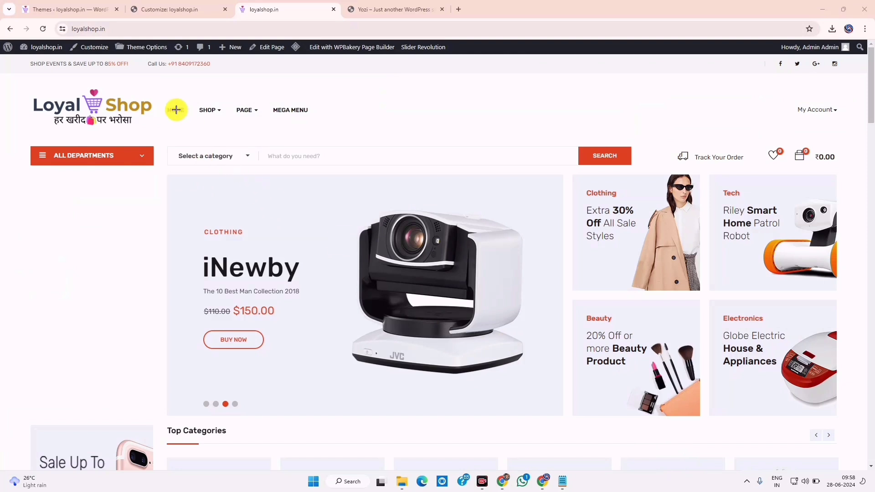
mouse_move(164, 97)
mouse_down()
mouse_move(354, 130)
mouse_move(455, 132)
mouse_up()
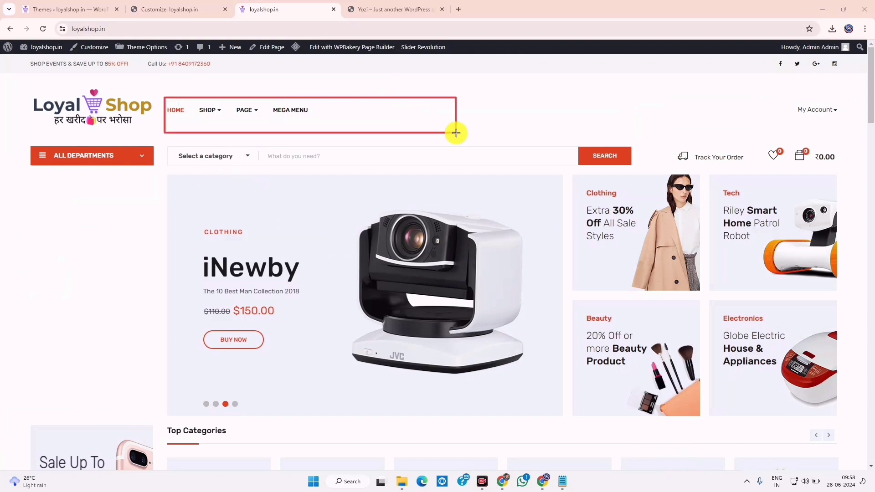
mouse_move(212, 90)
mouse_down()
mouse_move(312, 127)
mouse_move(416, 129)
mouse_up()
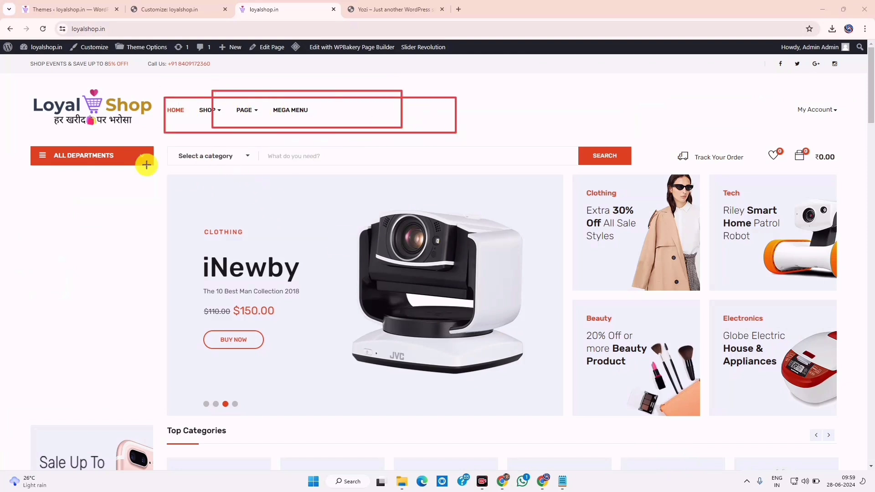
mouse_move(23, 138)
mouse_down()
mouse_move(98, 315)
mouse_move(157, 423)
mouse_up()
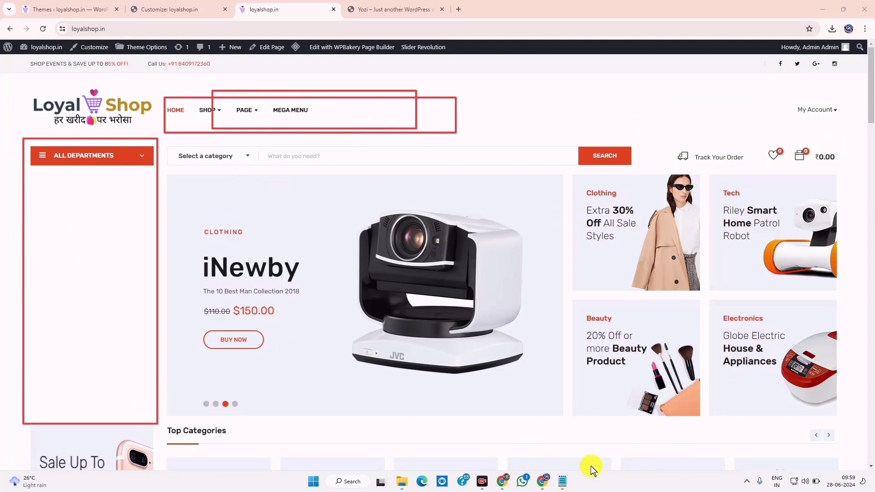
key(Escape)
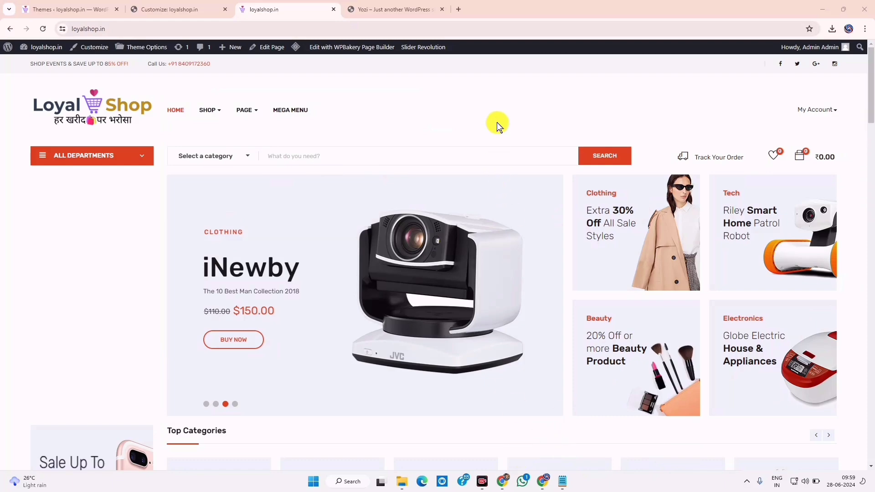
Mark the empty Find It Fast, Information and Customer Care footer columns
scroll(469, 342, down, 20)
scroll(467, 341, down, 10)
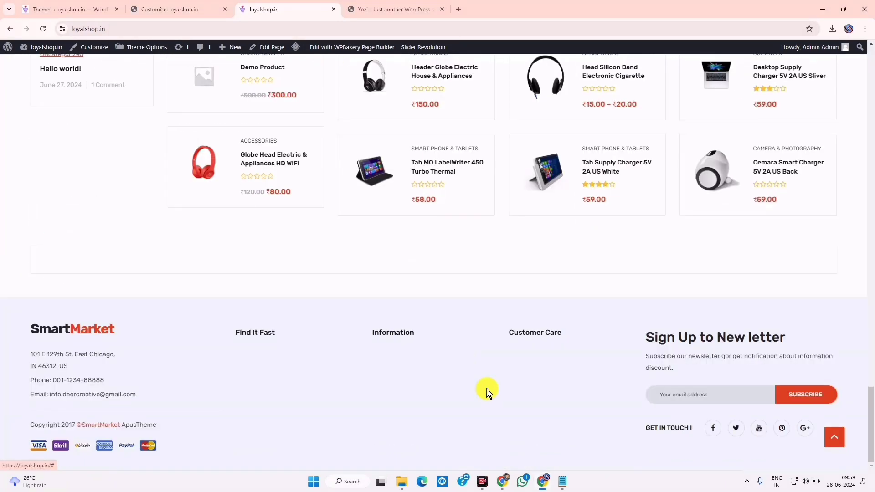
drag(222, 319, 299, 460)
mouse_move(238, 340)
mouse_down()
mouse_move(272, 414)
mouse_move(277, 454)
mouse_up()
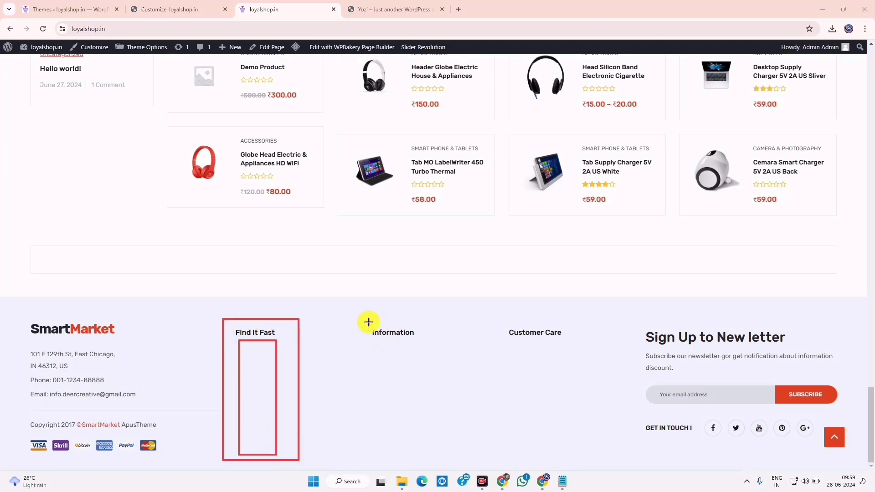
drag(239, 343, 295, 365)
drag(239, 375, 301, 393)
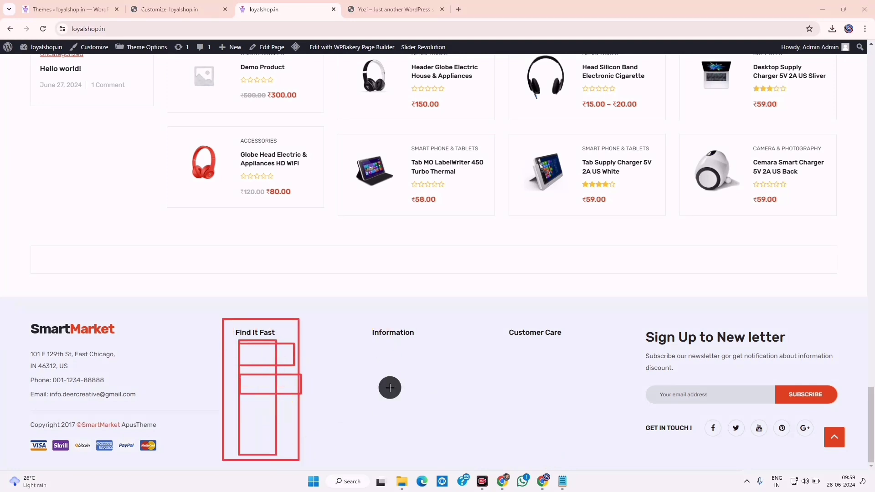
drag(357, 315, 438, 459)
drag(377, 340, 416, 361)
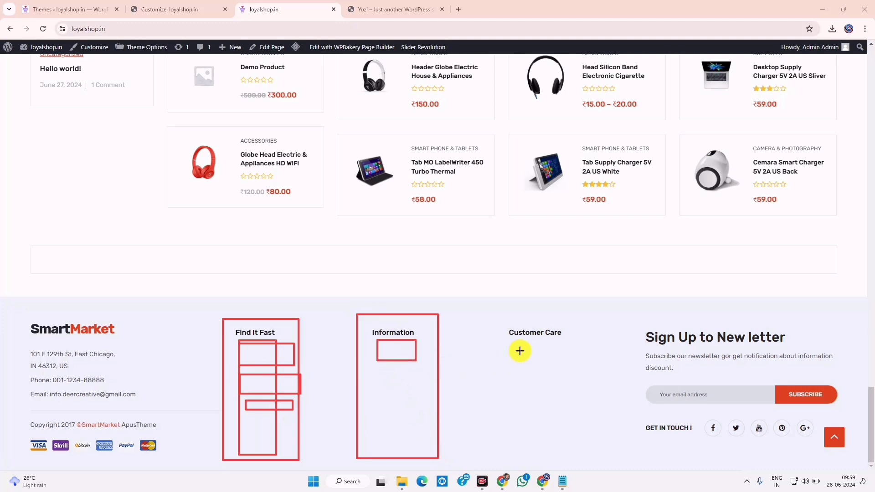
drag(500, 313, 602, 444)
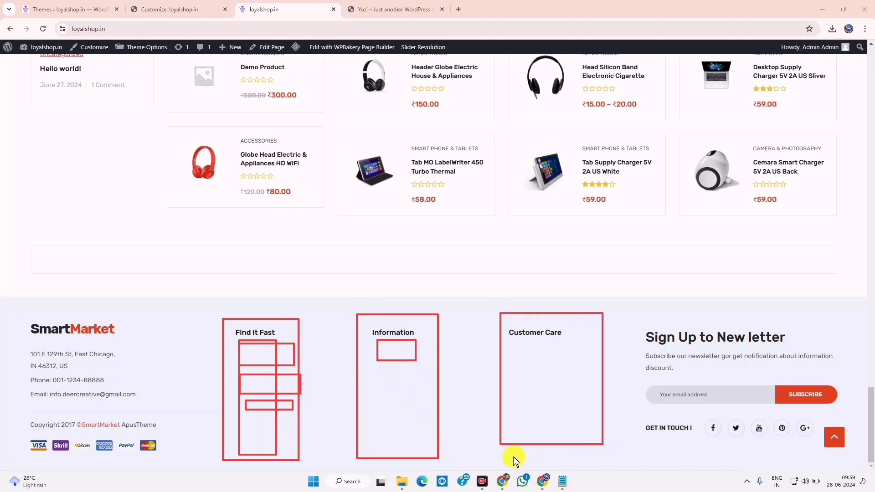
key(ctrl+Tab)
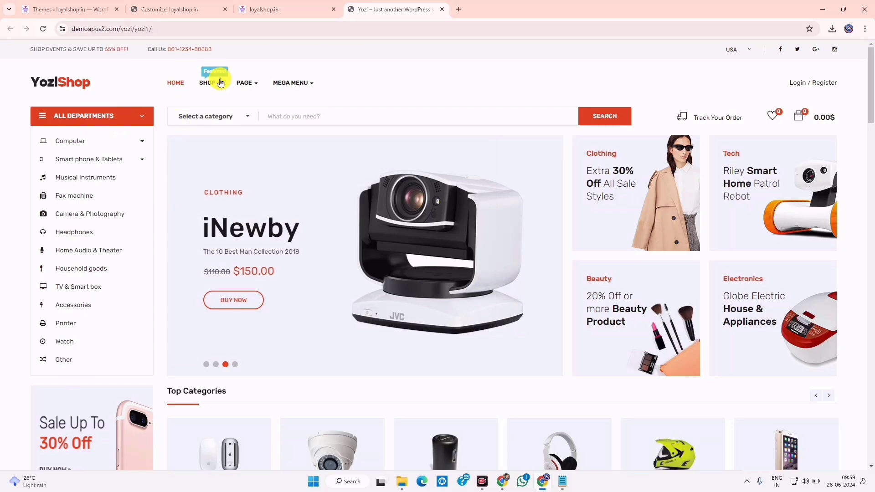
Outline the ALL DEPARTMENTS menu, its department column and the main navigation bar
scroll(533, 325, down, 20)
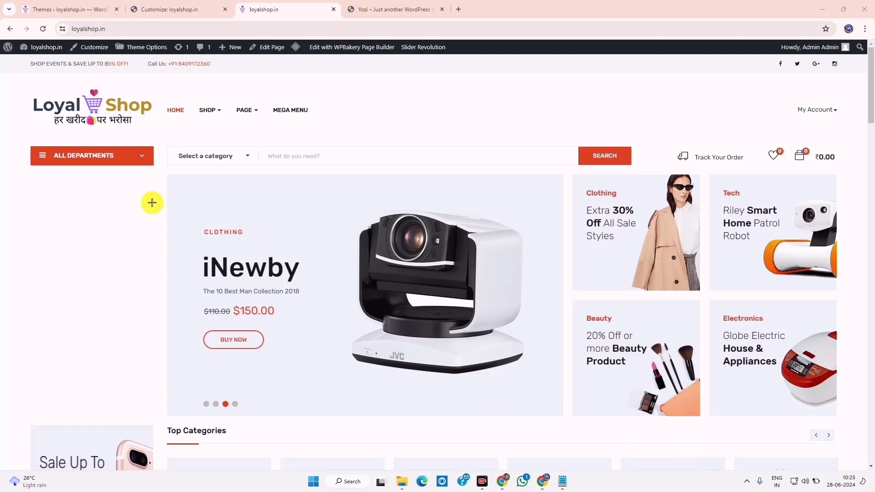
drag(23, 141, 54, 207)
drag(71, 237, 160, 395)
drag(159, 103, 331, 121)
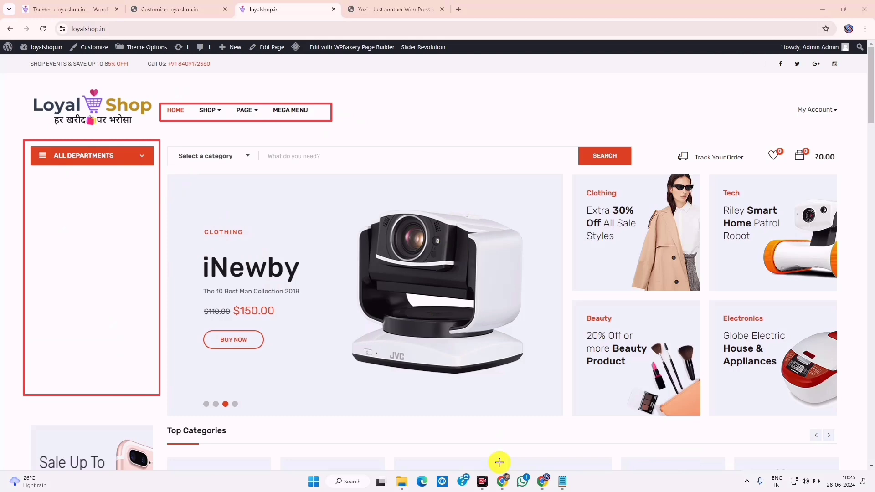
key(Escape)
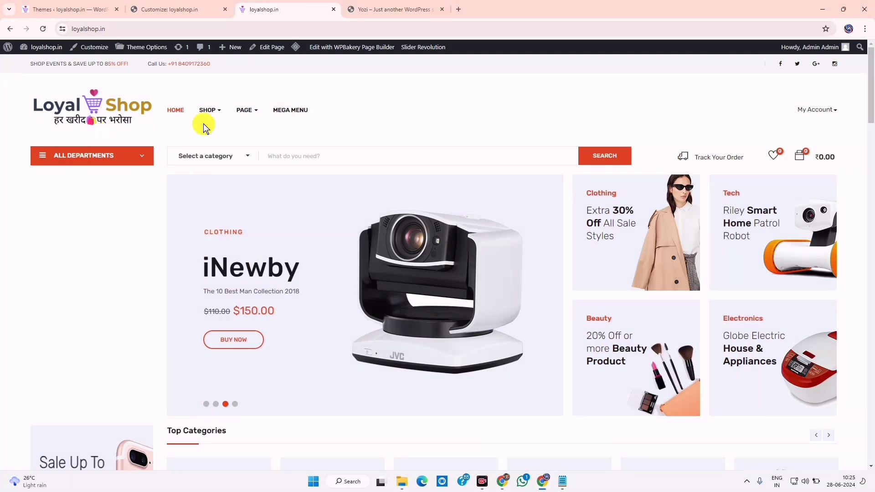
Compare the Yozi demo with loyalshop.in and select the product category list in Notepad
click(377, 6)
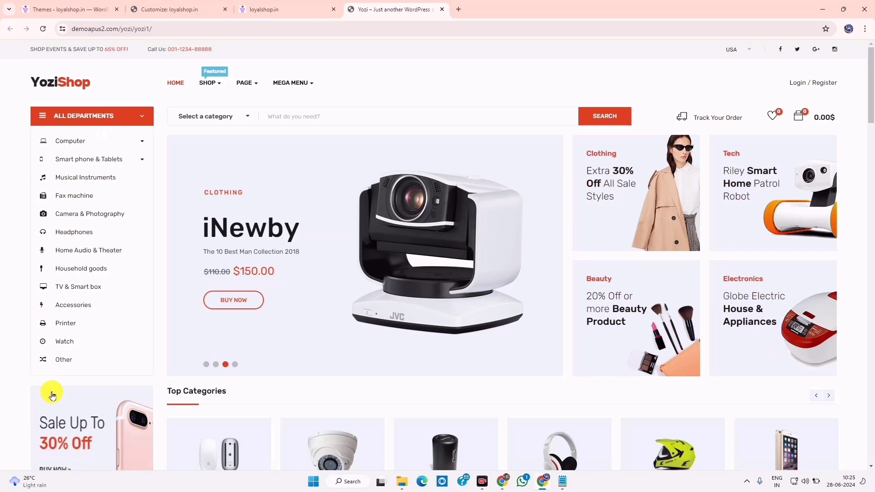
click(298, 9)
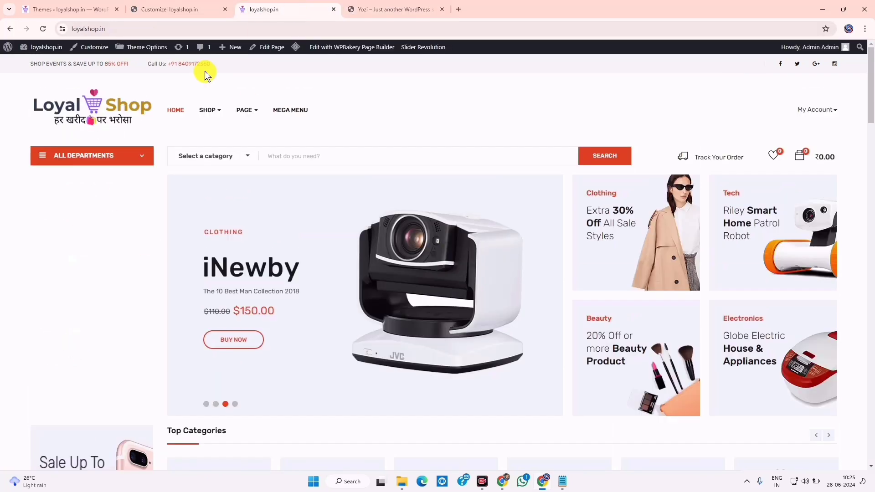
click(562, 479)
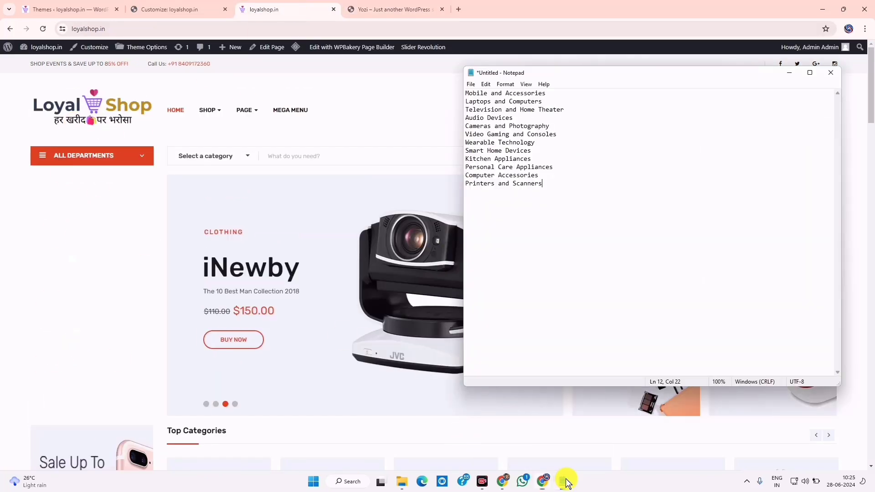
drag(552, 188, 438, 64)
Hide the Notepad notes, go to the Appearance > Menus editor and open the menu selector
click(789, 72)
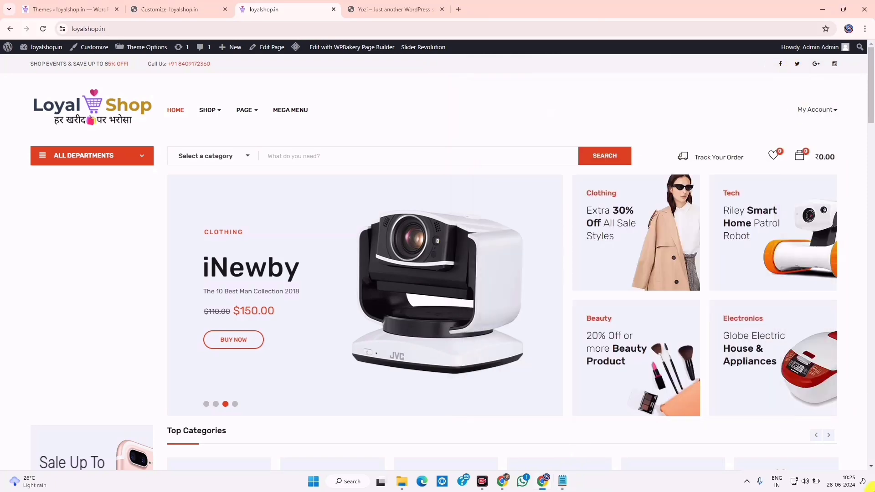
click(42, 5)
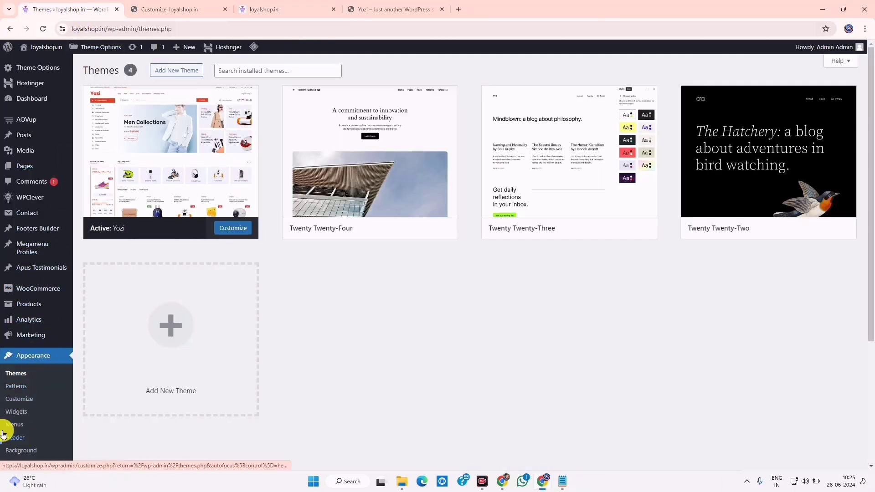
click(15, 425)
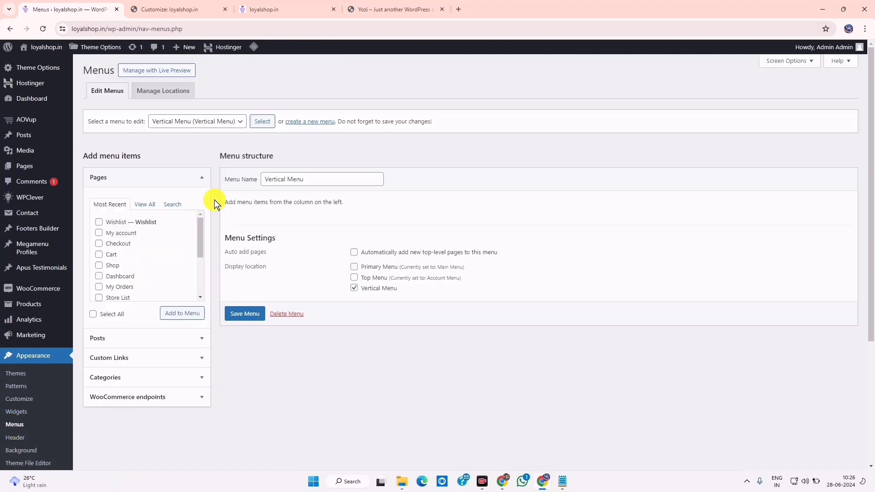
click(216, 125)
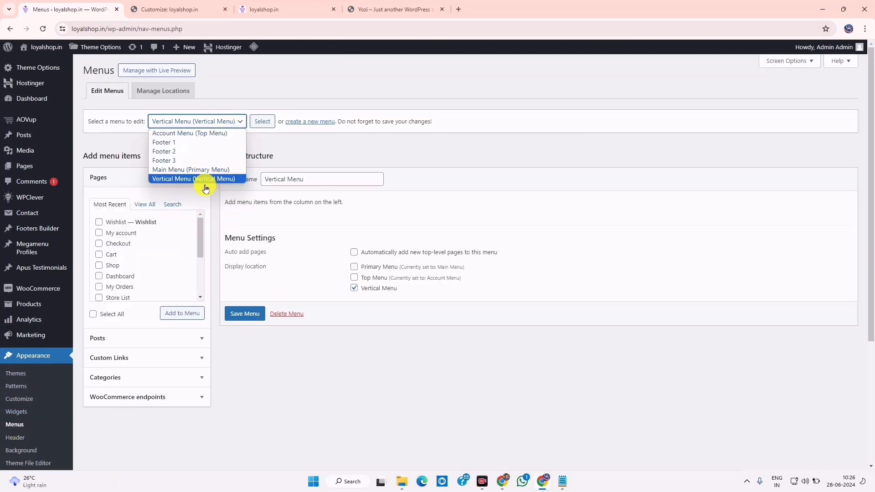
click(300, 6)
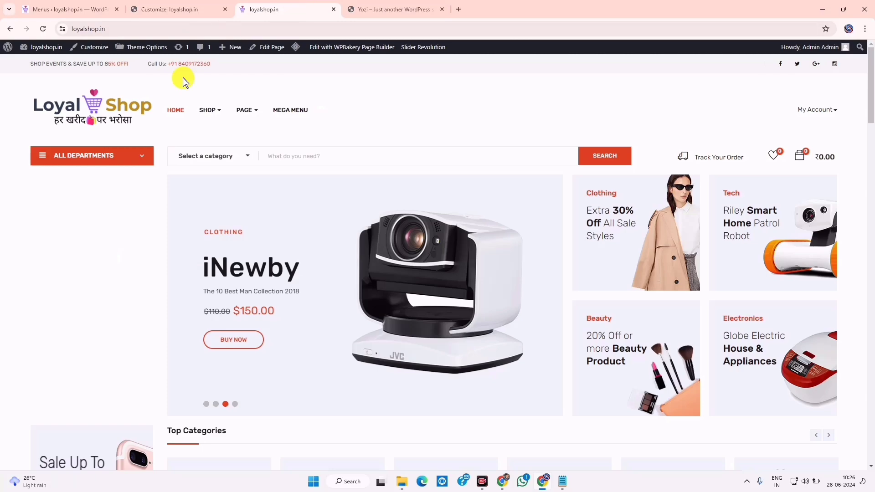
click(93, 9)
click(224, 123)
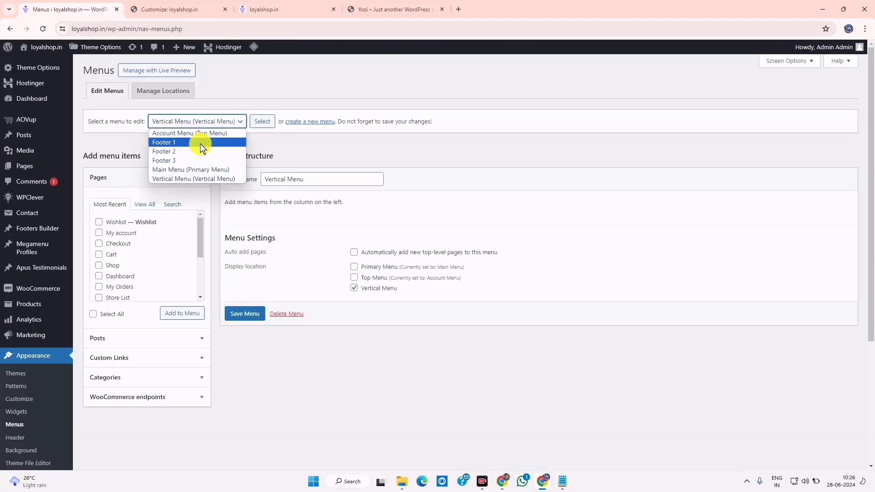
Compare the loyalshop.in homepage with the Yozi demo site, then return to the menu selector
click(274, 8)
click(387, 8)
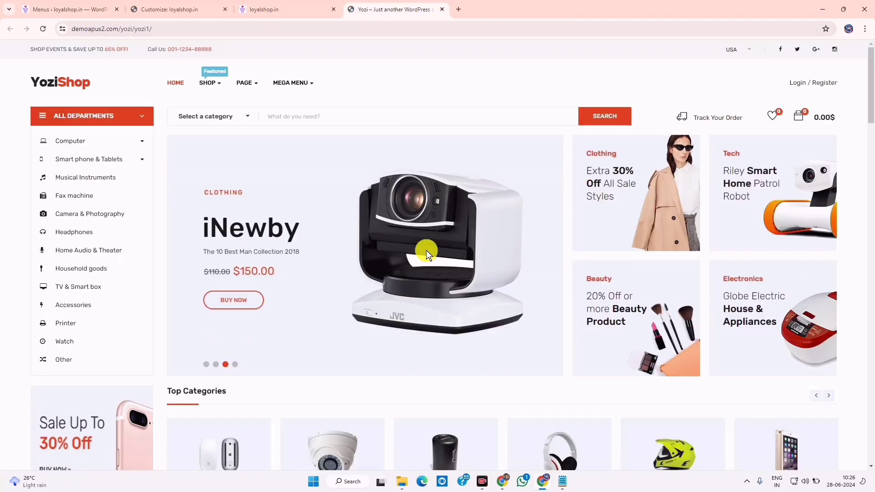
scroll(517, 356, down, 10)
scroll(517, 355, down, 15)
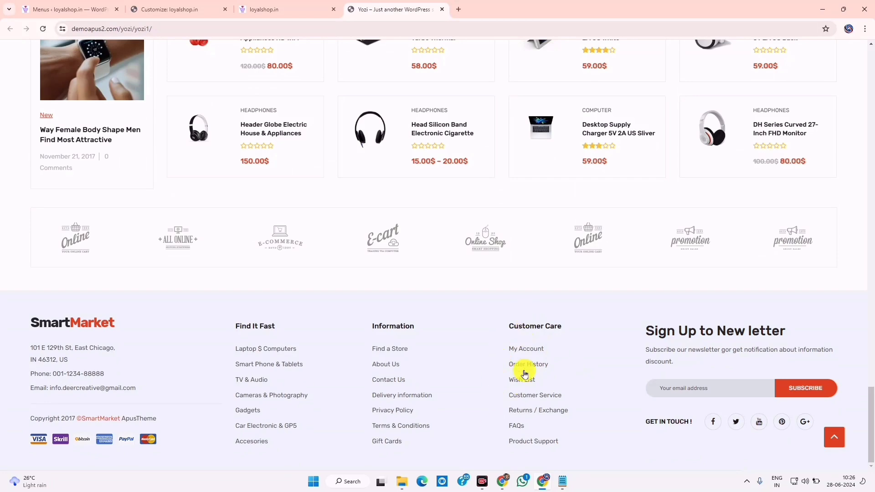
scroll(508, 358, up, 10)
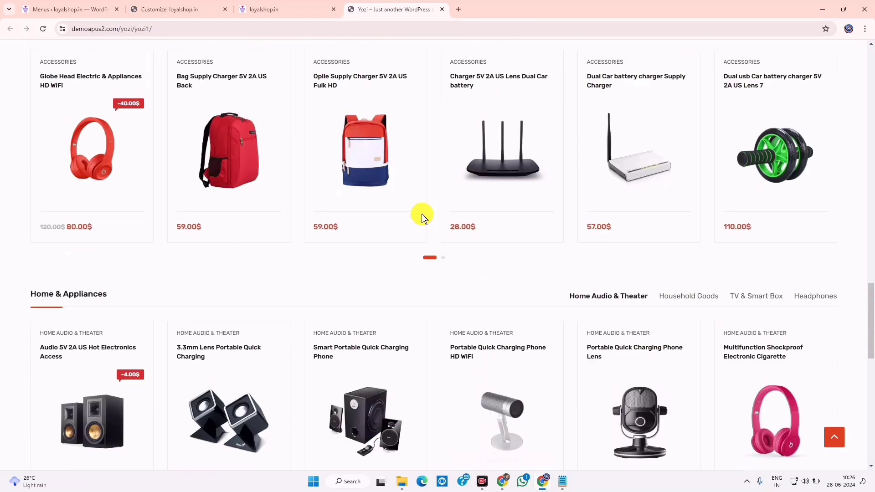
click(82, 9)
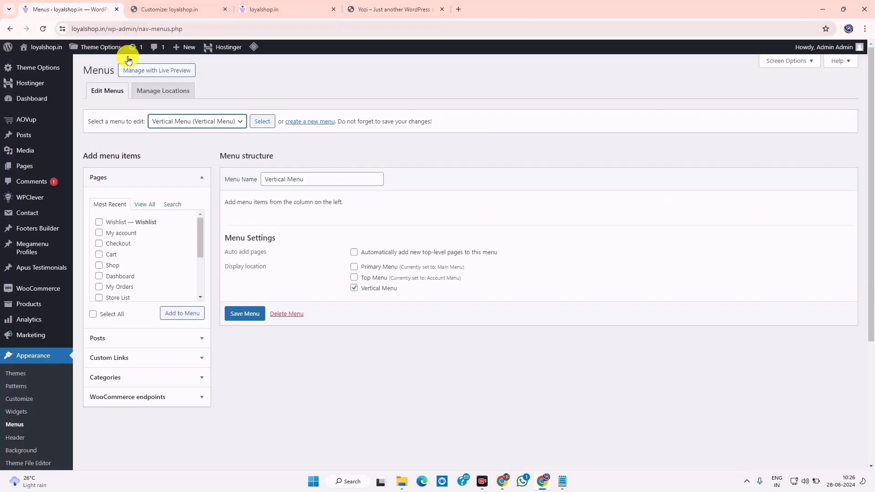
click(213, 123)
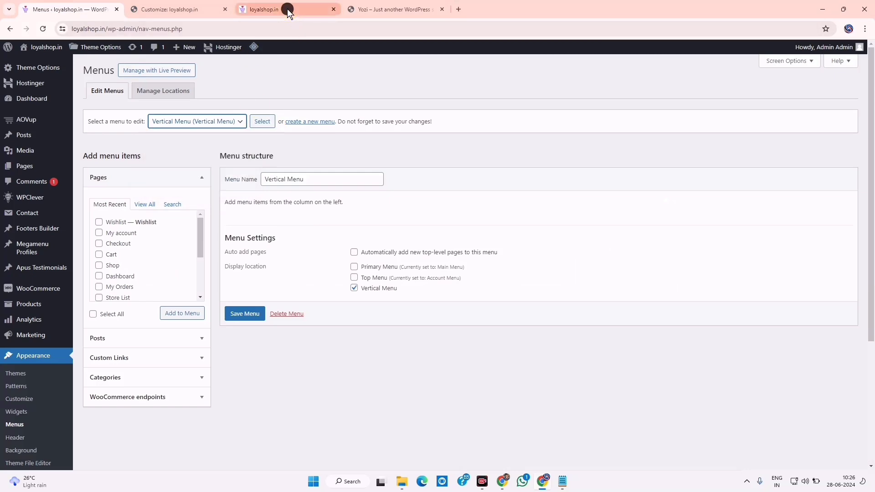
Glance at the shop homepage, then reopen the menu list and close it without changing menus
click(283, 9)
click(78, 5)
click(216, 124)
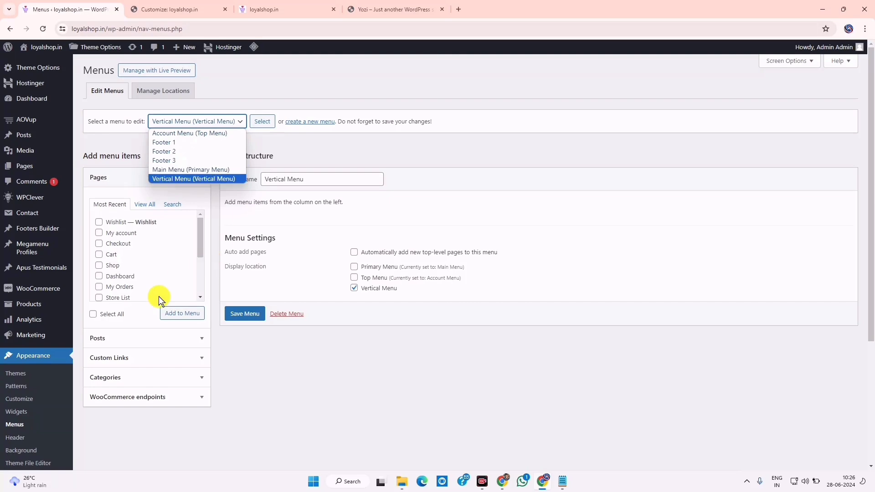
click(290, 387)
drag(281, 179, 306, 178)
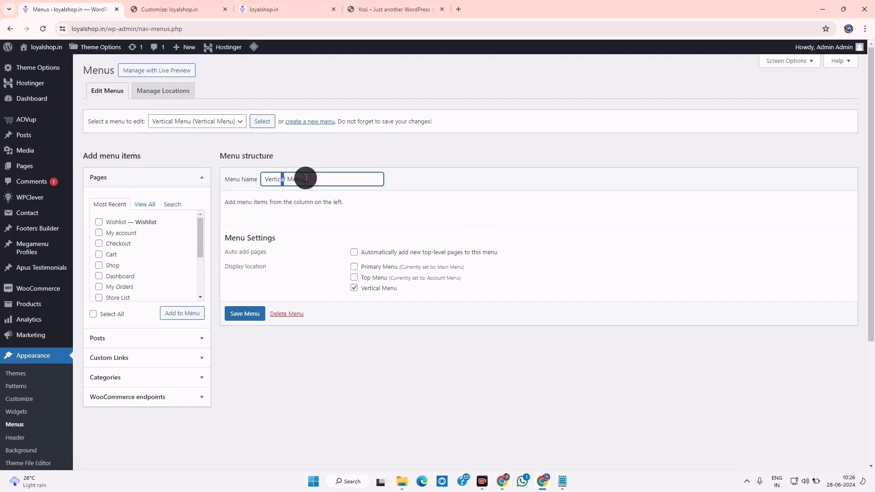
drag(245, 202, 340, 235)
Check the shop front page, then bring up the category notes and put them away again
click(243, 6)
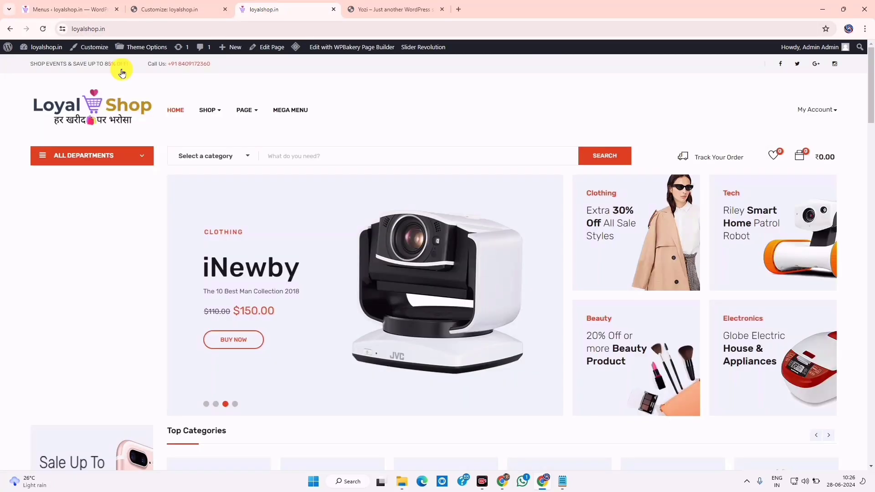
click(83, 7)
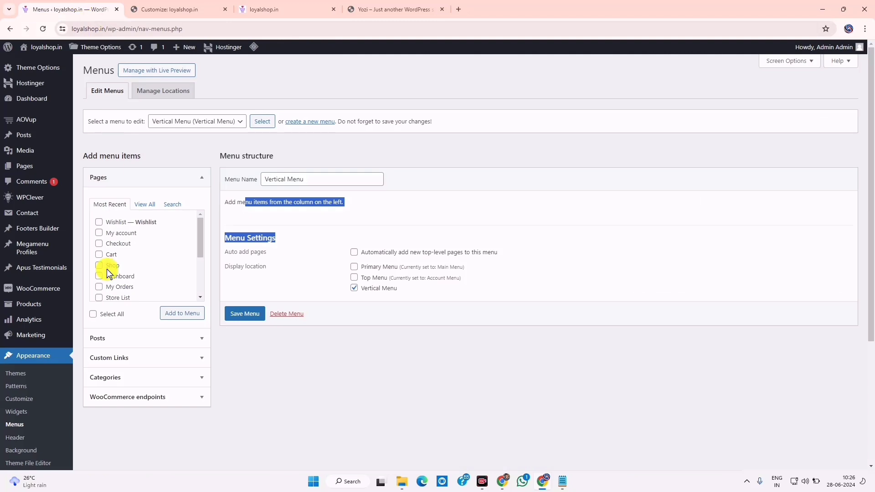
click(562, 478)
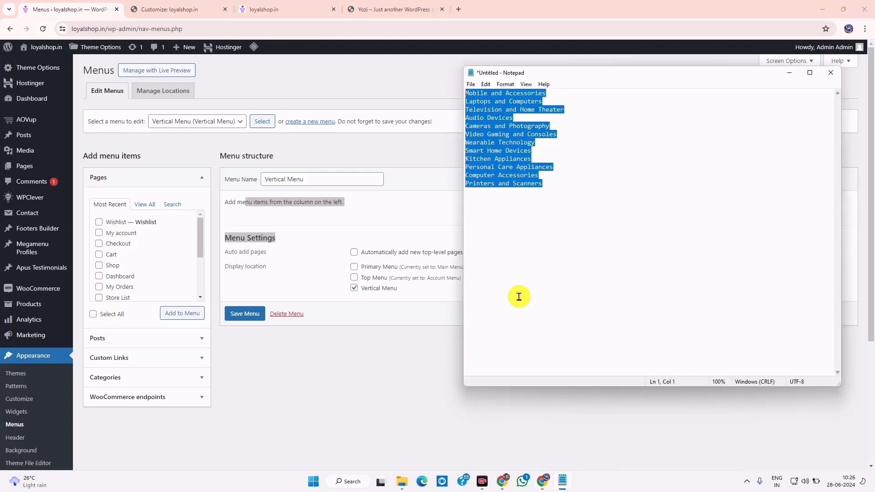
click(791, 73)
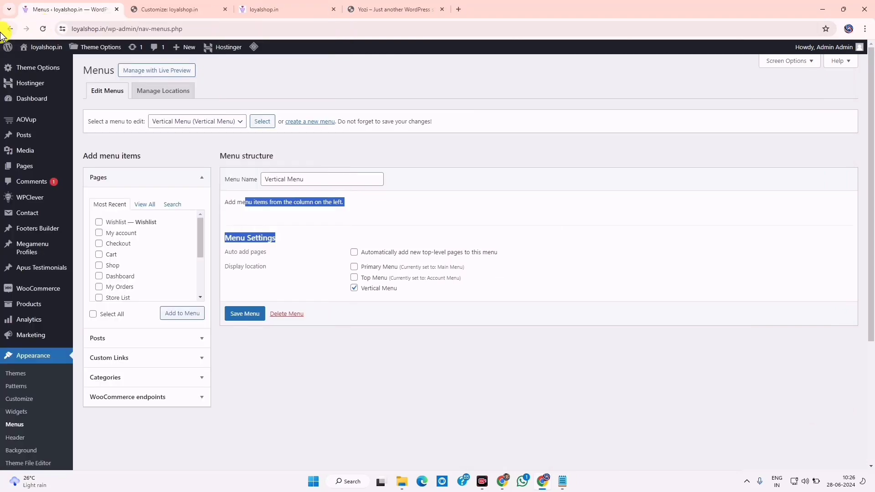
mouse_move(30, 136)
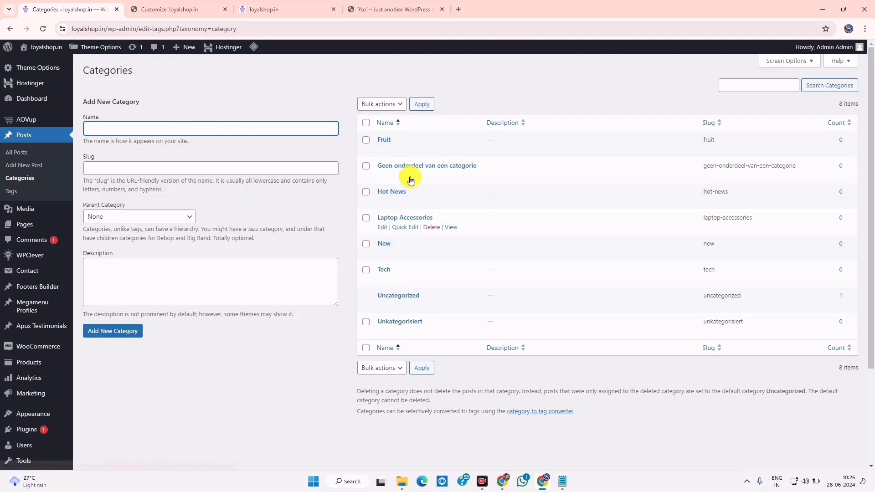
Copy 'Mobile and Accessories' from the notes and add it as a new post category
click(572, 463)
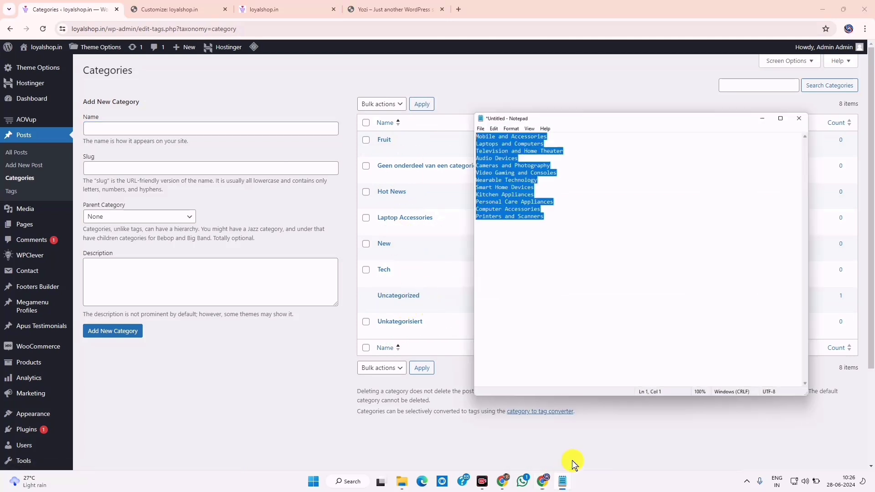
drag(553, 89, 411, 86)
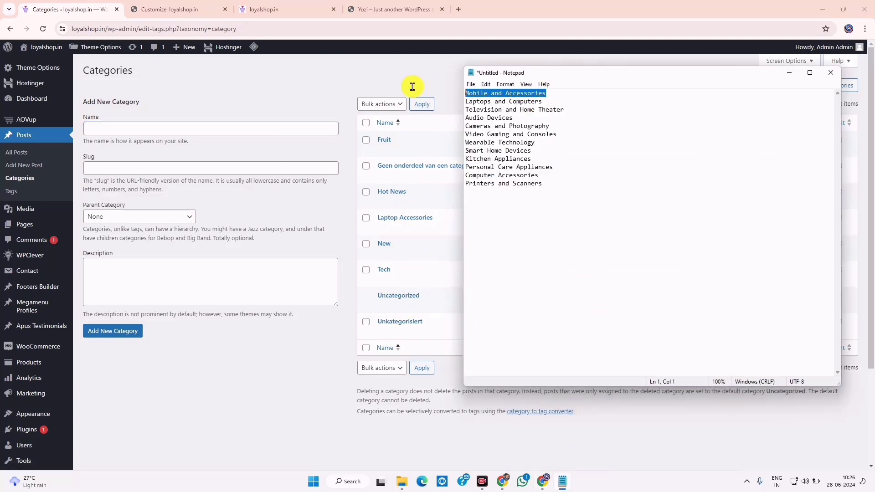
right_click(493, 90)
click(503, 119)
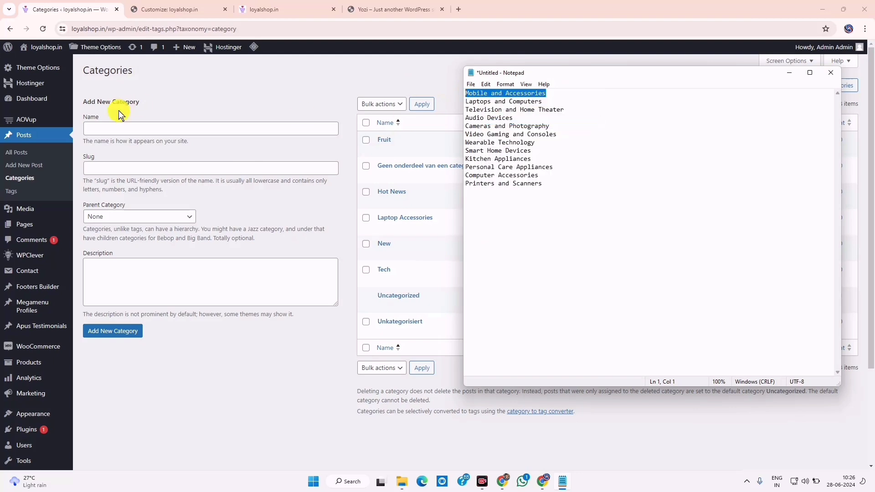
click(117, 126)
right_click(117, 127)
click(162, 209)
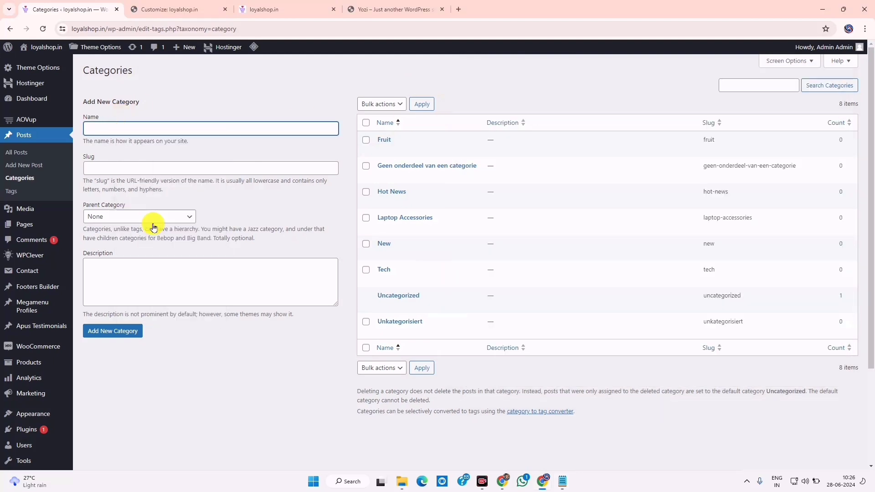
click(102, 331)
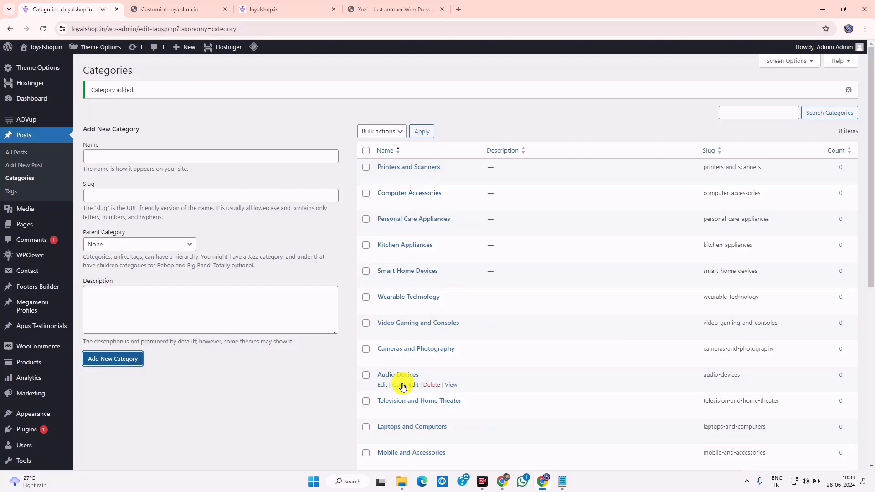
click(284, 6)
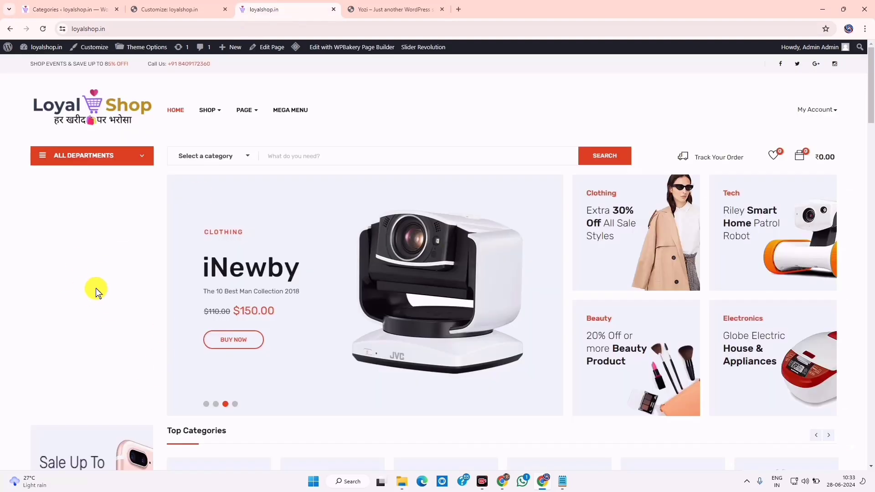
click(66, 6)
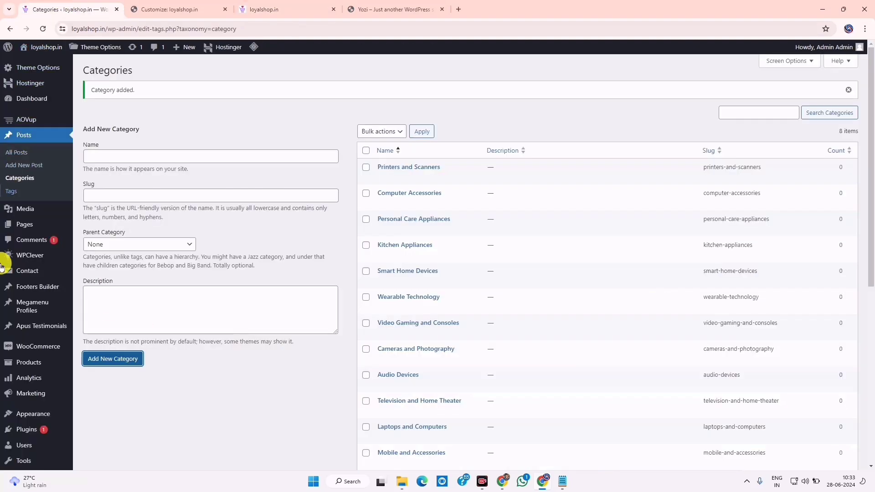
mouse_move(31, 413)
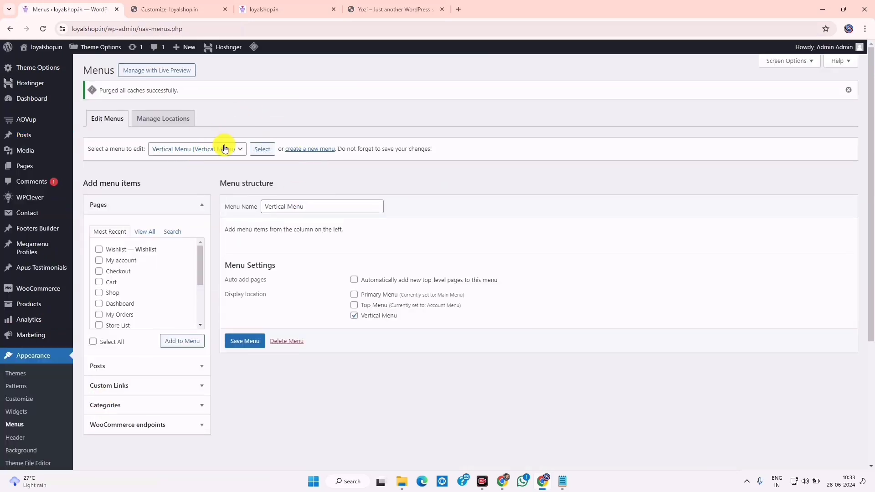
Add every category, including Audio Devices, Computer and Cameras and Photography, to the Vertical Menu using View All and Select All
click(125, 407)
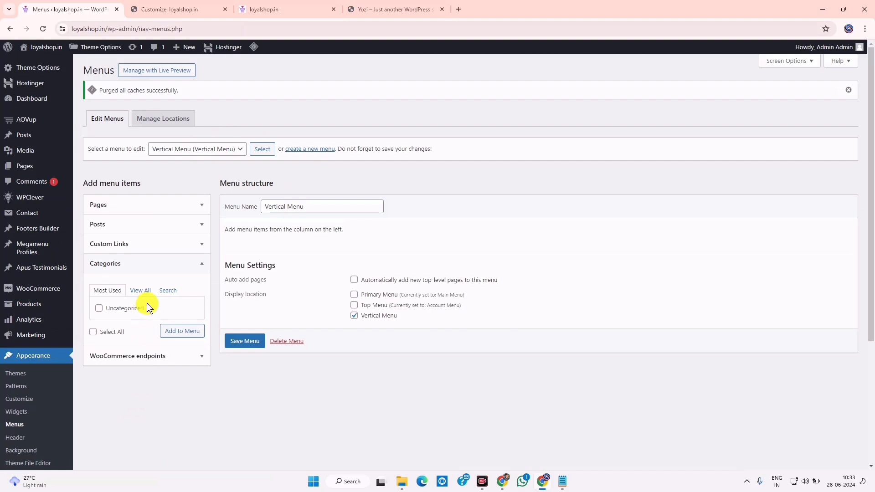
click(142, 290)
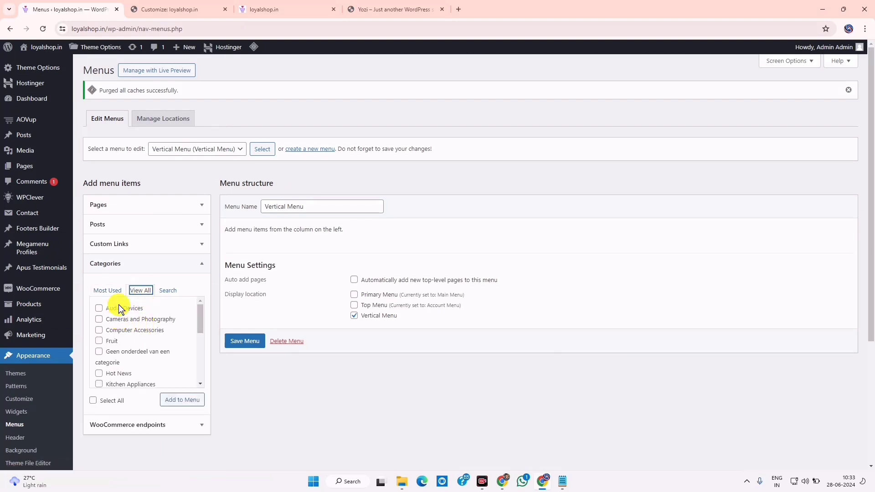
click(103, 401)
scroll(152, 335, down, 5)
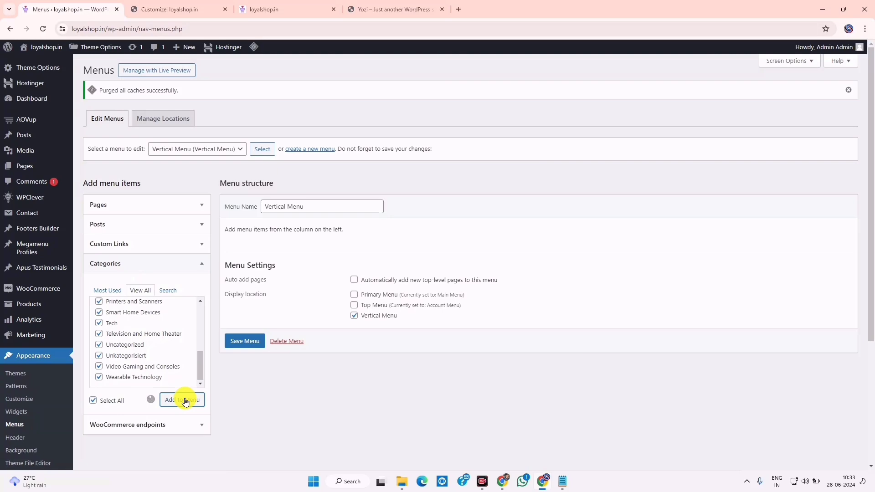
click(406, 274)
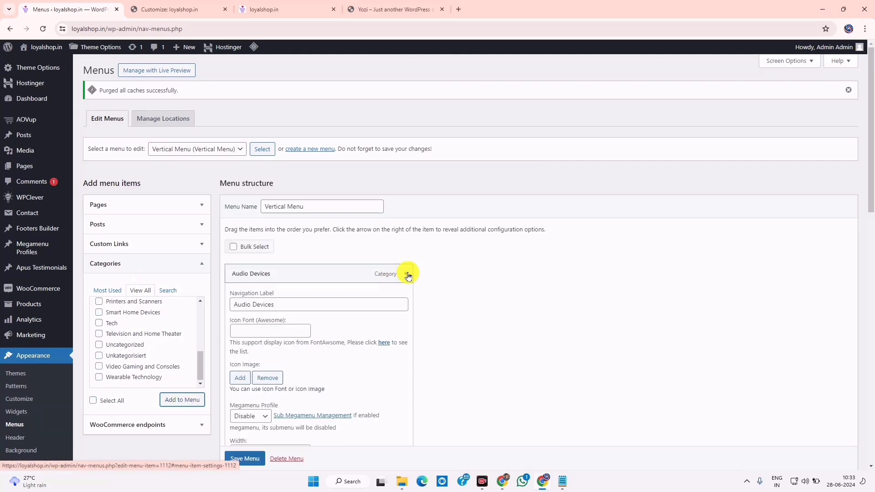
click(405, 274)
scroll(388, 369, down, 6)
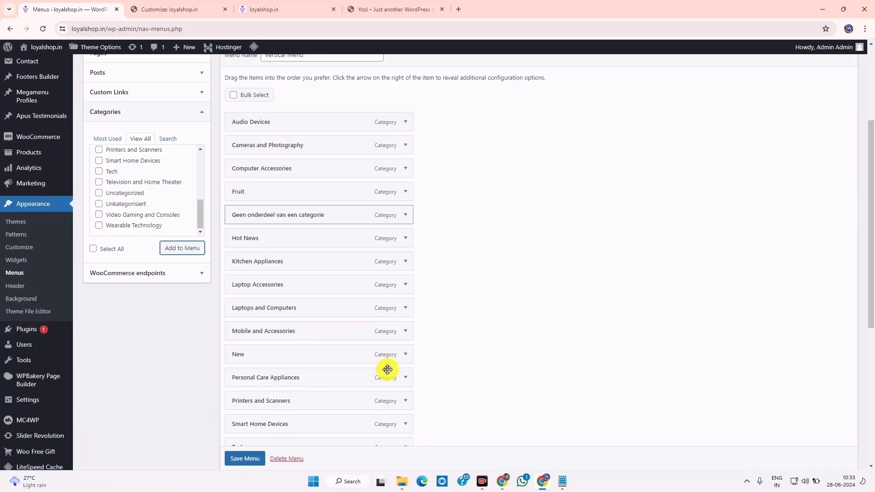
scroll(386, 372, up, 7)
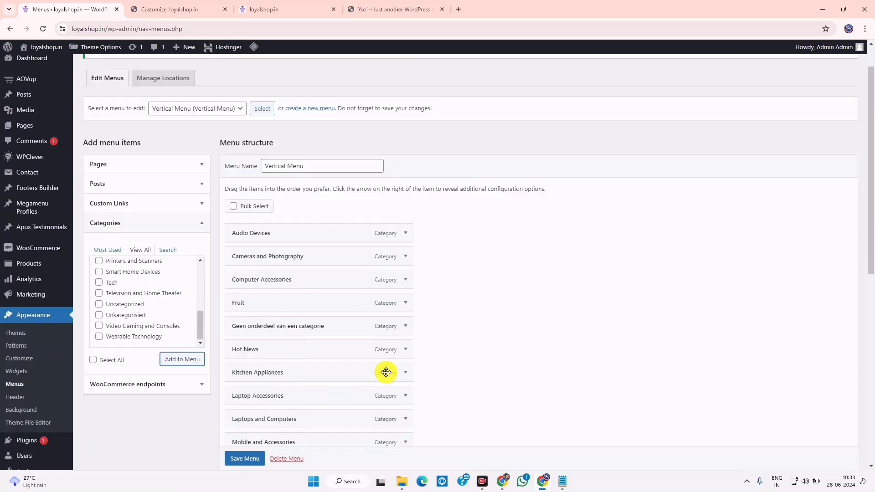
scroll(386, 372, down, 10)
scroll(424, 374, up, 3)
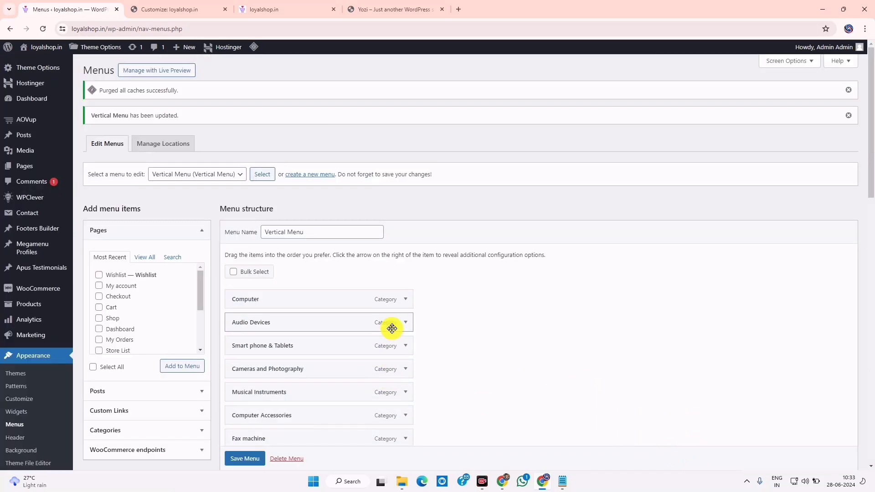
Remove the Uncategorized, Unkategorisiert and Tech items from the Vertical Menu
scroll(490, 326, down, 8)
scroll(490, 326, down, 6)
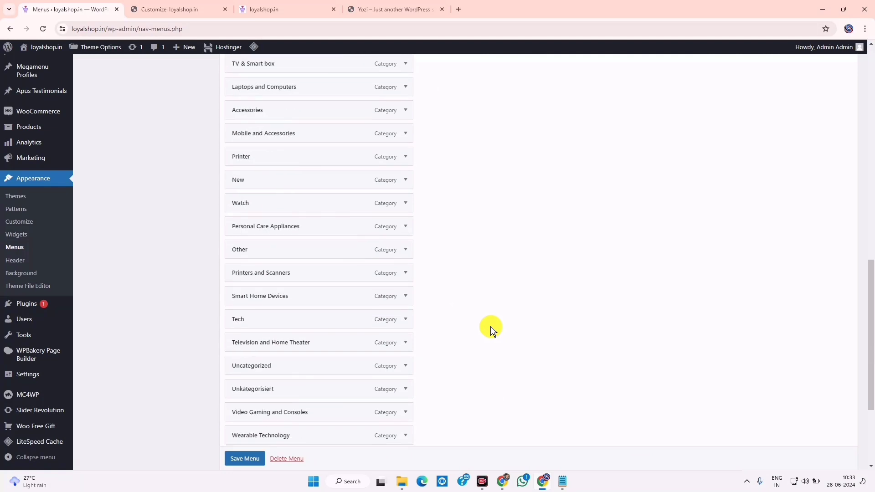
click(412, 221)
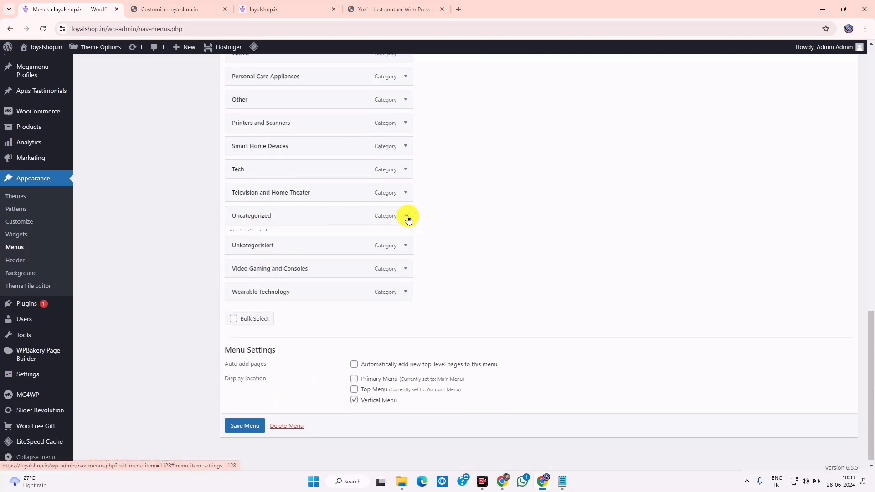
scroll(260, 396, down, 3)
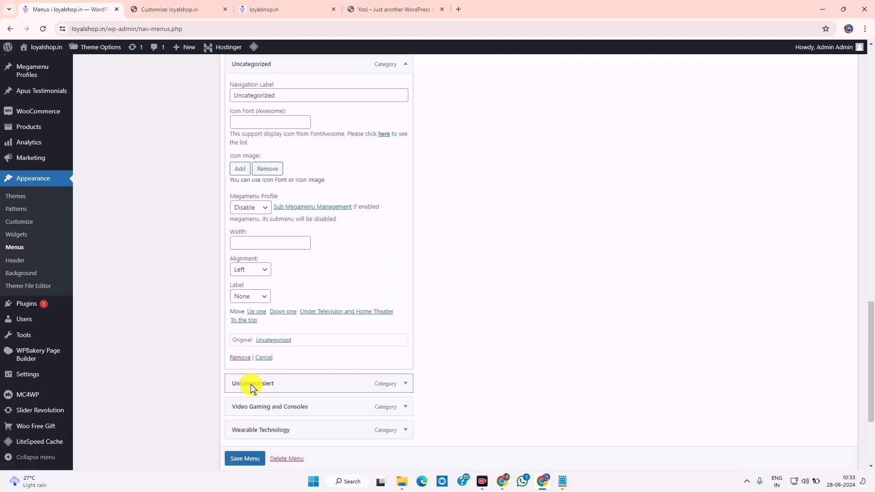
click(239, 357)
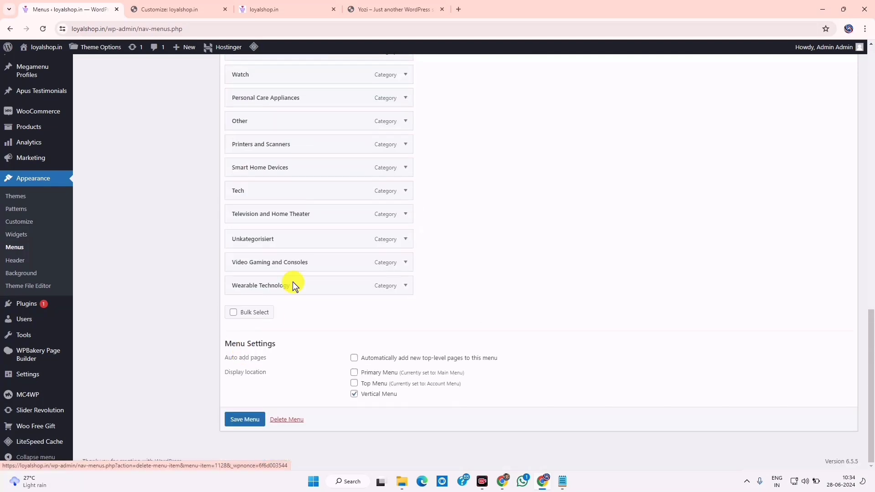
click(406, 244)
scroll(251, 387, down, 3)
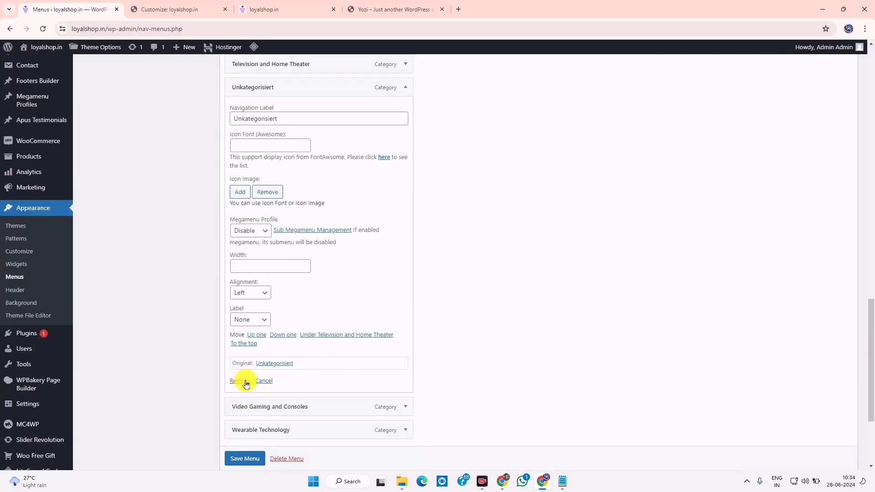
click(239, 381)
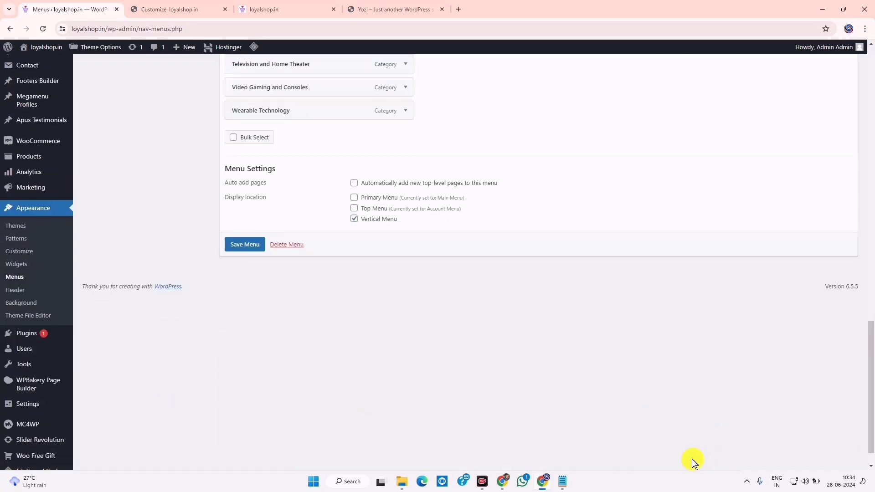
scroll(690, 461, up, 4)
click(411, 216)
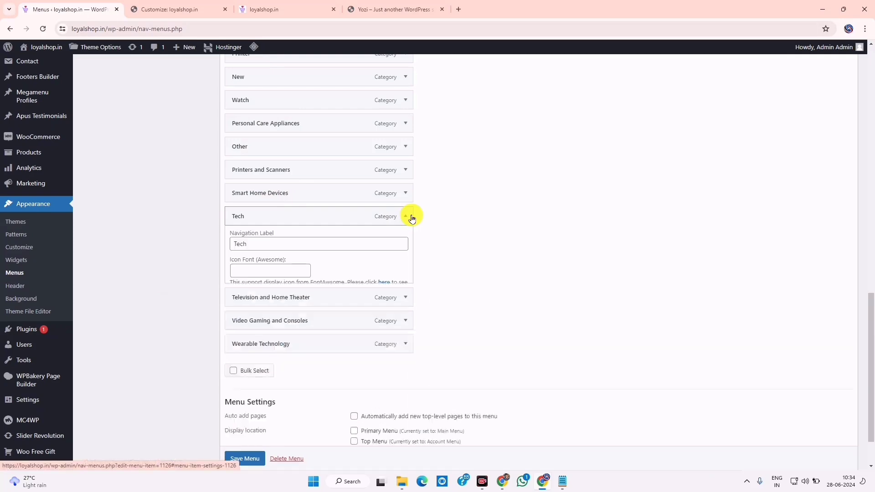
scroll(302, 397, down, 3)
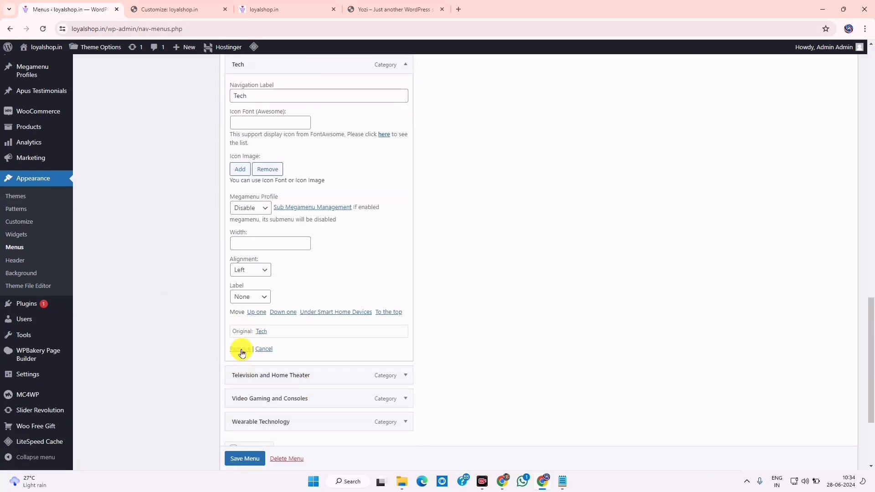
click(240, 349)
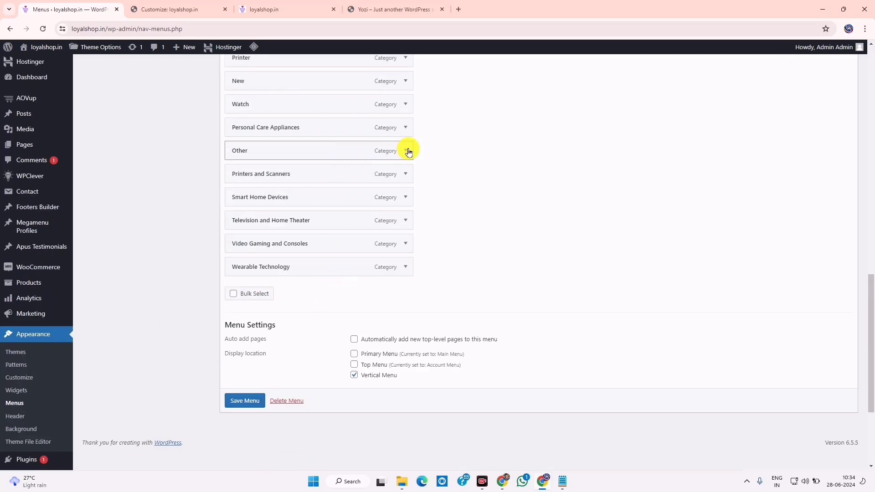
Move the Other item to the end of the Vertical Menu
click(409, 152)
scroll(336, 299, up, 3)
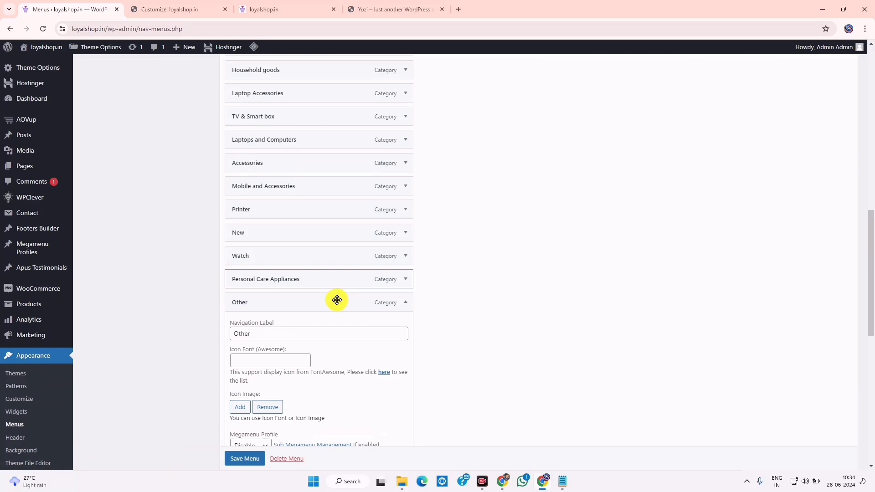
click(405, 302)
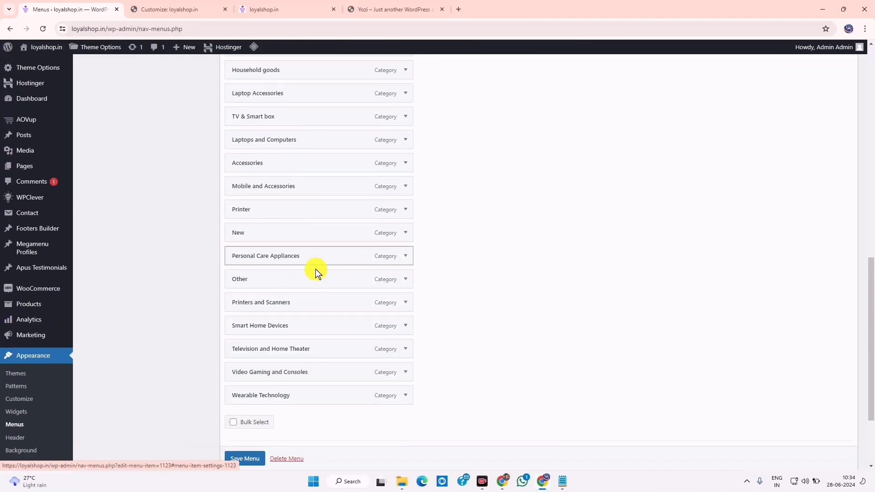
drag(305, 283, 301, 403)
Remove the New, Printer and Hot News items from the menu
click(405, 232)
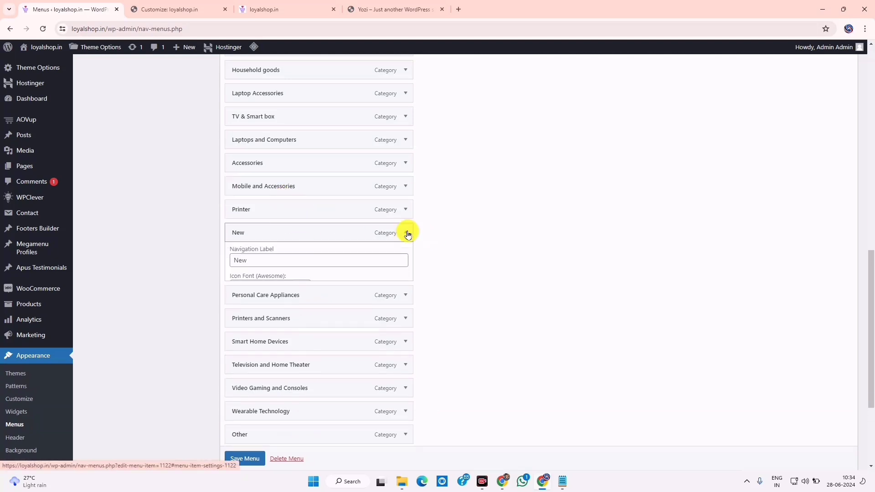
scroll(254, 336, down, 3)
click(241, 365)
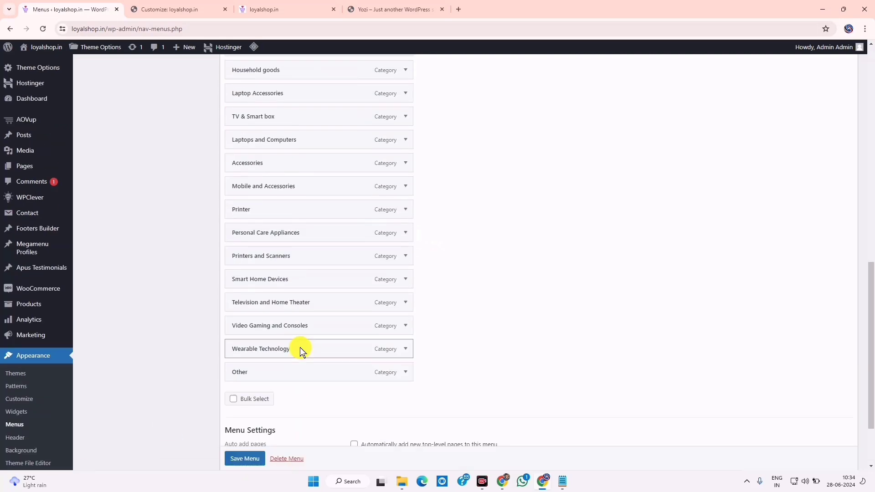
click(404, 210)
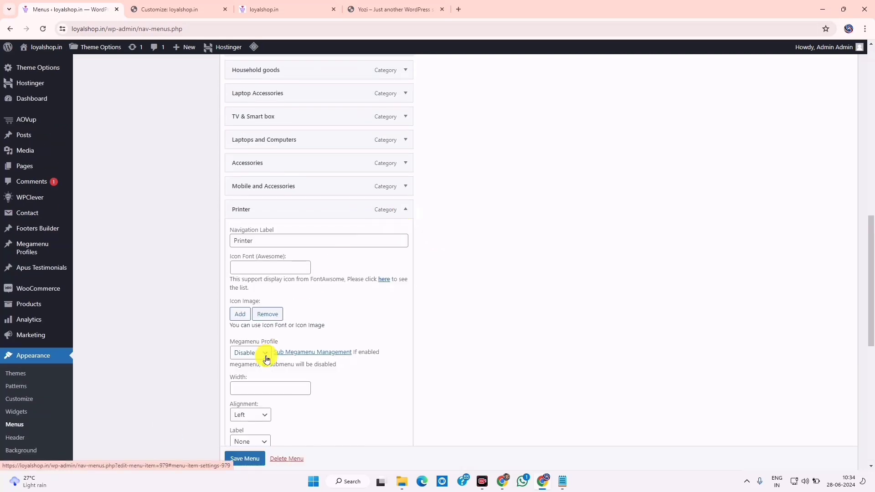
scroll(260, 361, down, 3)
click(240, 352)
scroll(275, 334, up, 6)
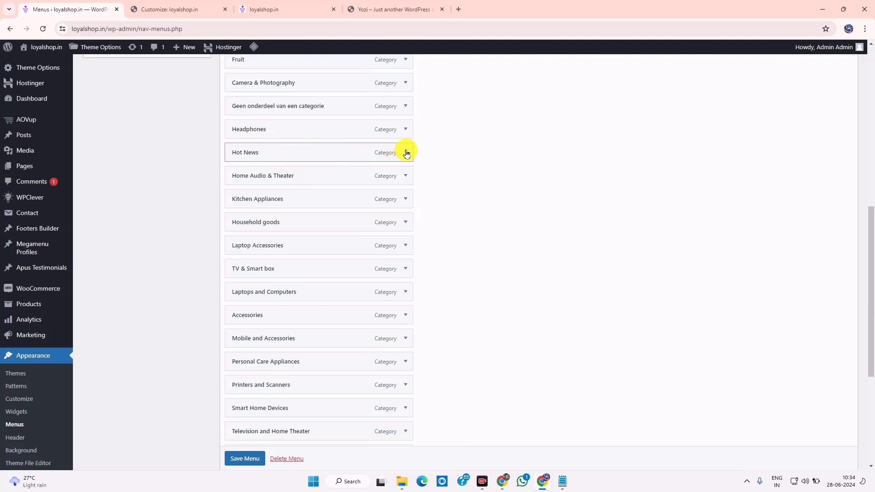
click(405, 153)
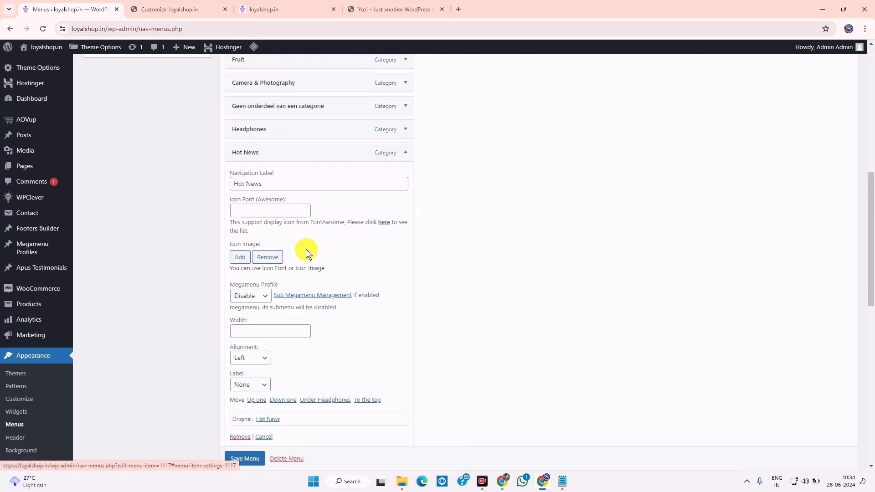
click(233, 437)
Remove Fruit and 'Geen onderdeel van een categorie', then save the Vertical Menu
scroll(282, 235, up, 3)
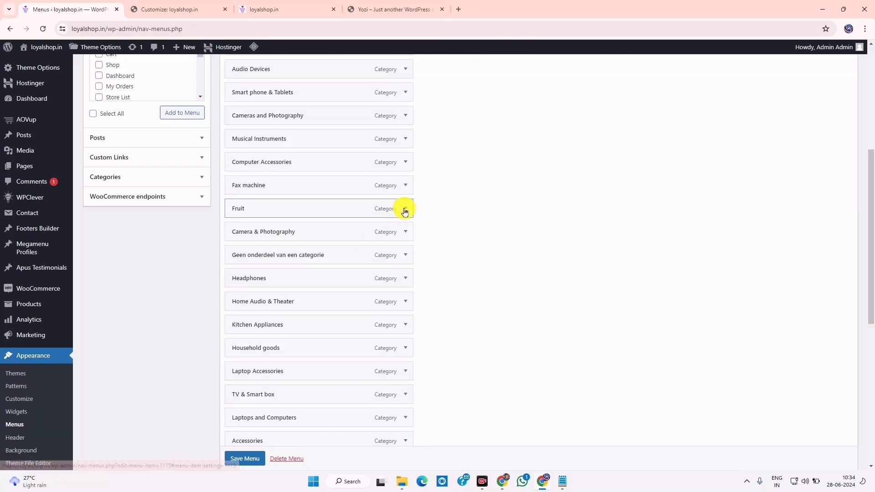
click(403, 209)
scroll(252, 349, down, 1)
scroll(252, 349, down, 3)
click(245, 340)
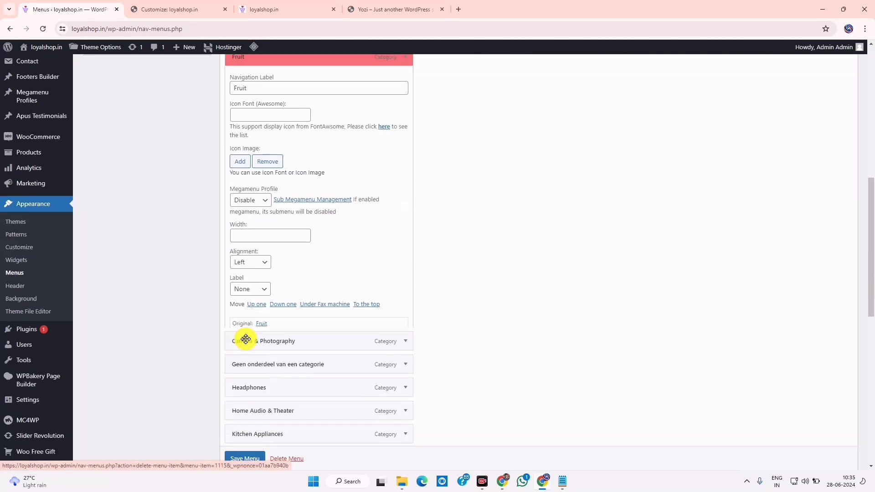
scroll(253, 332, up, 3)
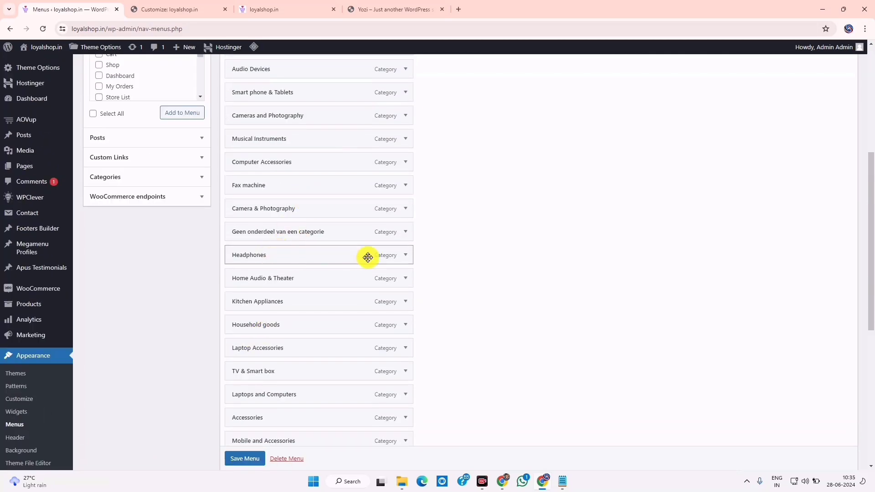
click(398, 234)
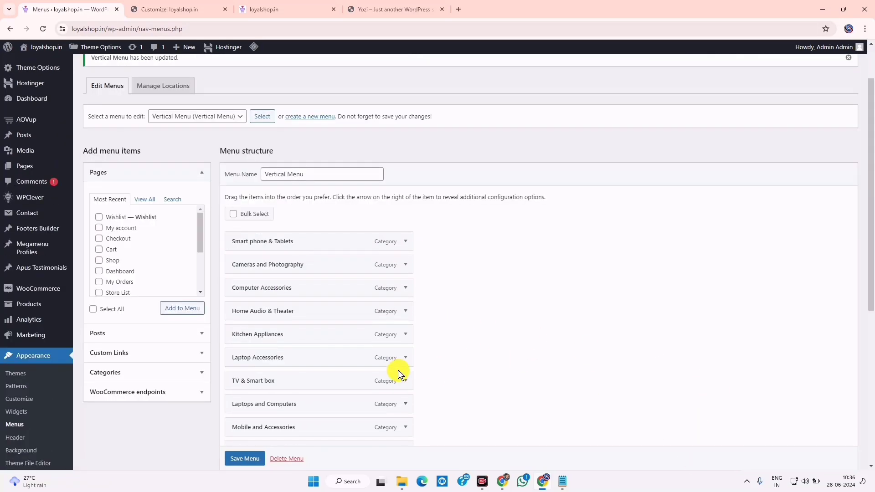
scroll(398, 372, down, 3)
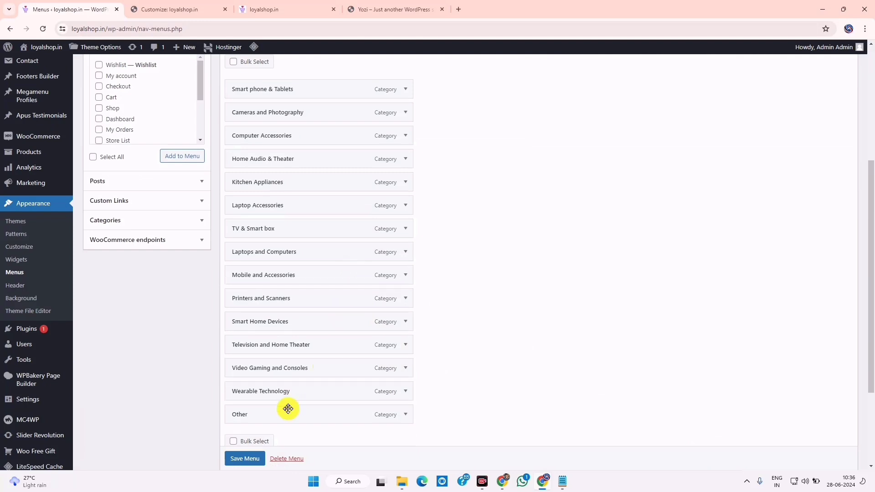
click(247, 463)
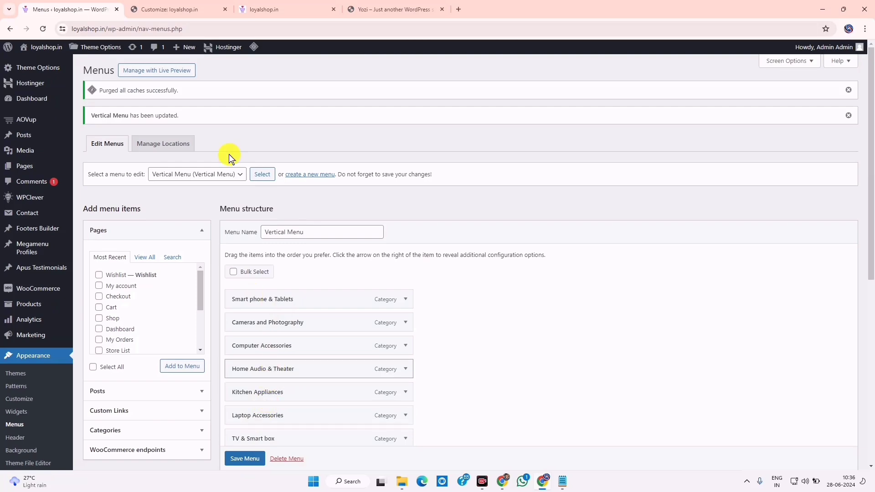
click(238, 7)
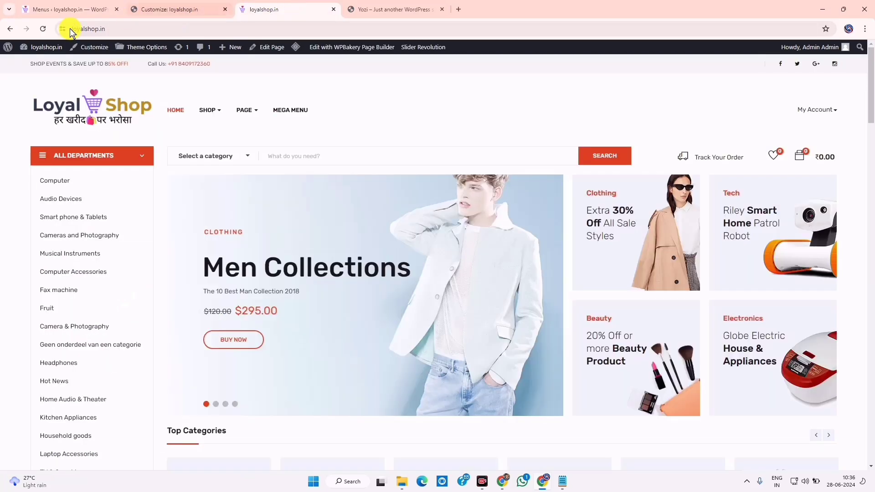
click(41, 31)
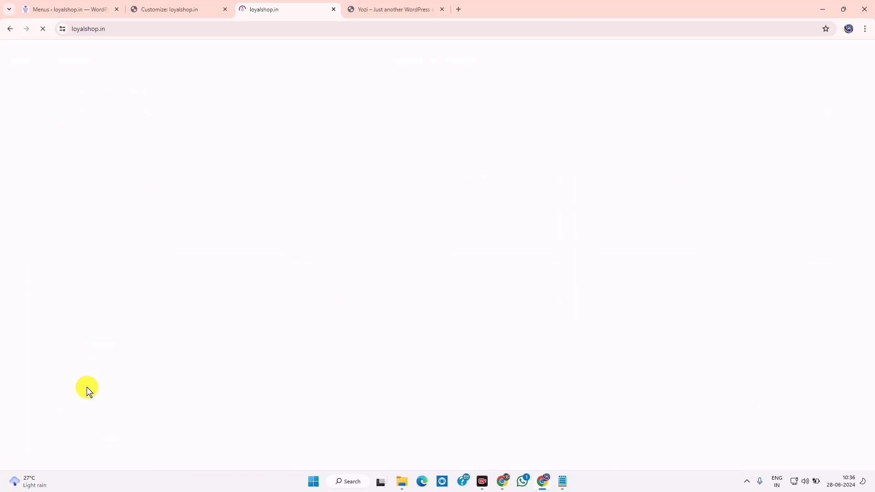
mouse_move(104, 6)
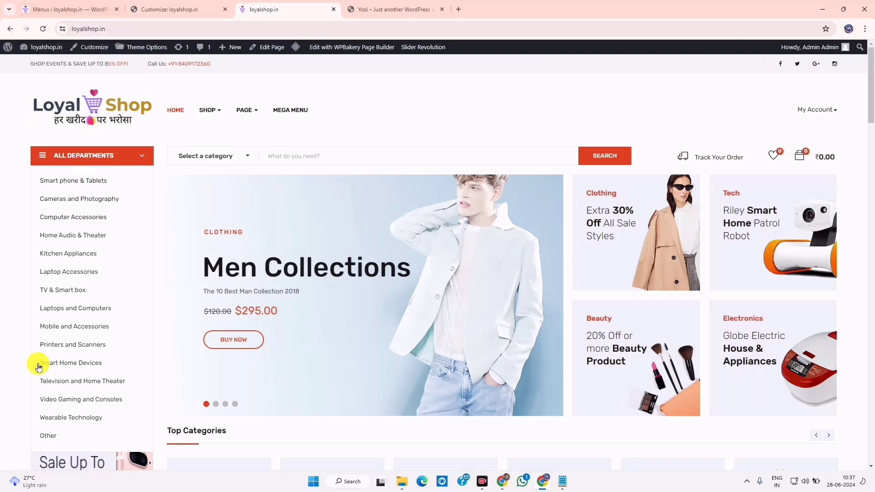
scroll(50, 417, down, 3)
scroll(53, 419, down, 4)
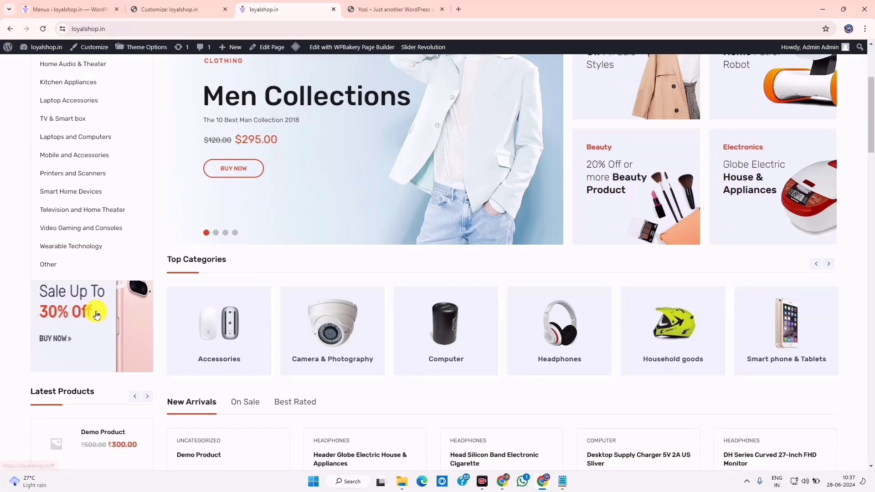
scroll(43, 258, down, 14)
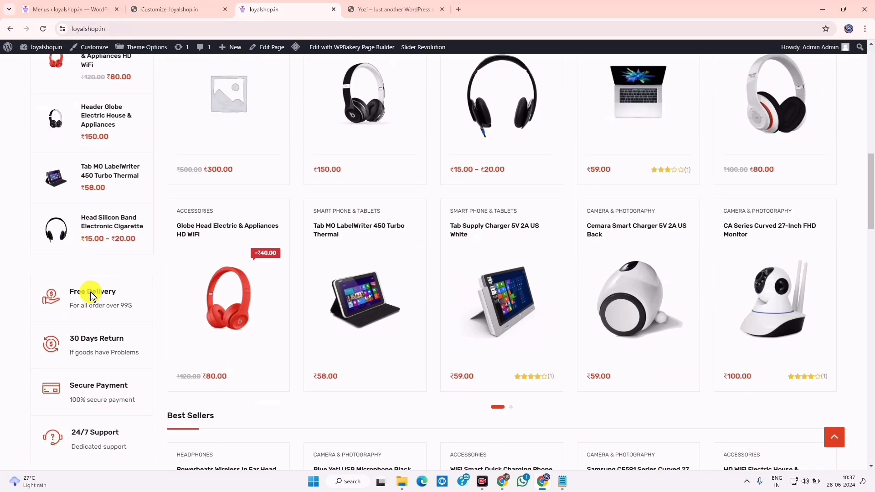
scroll(94, 301, down, 10)
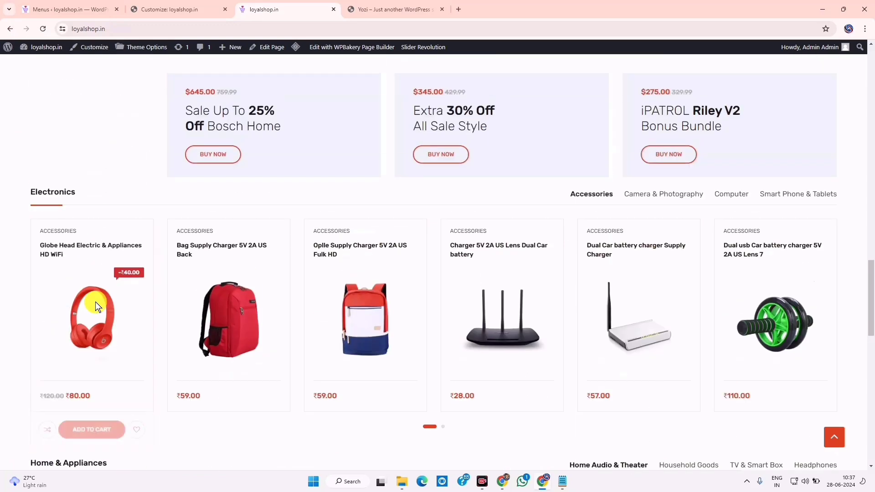
scroll(81, 278, down, 7)
scroll(91, 290, up, 3)
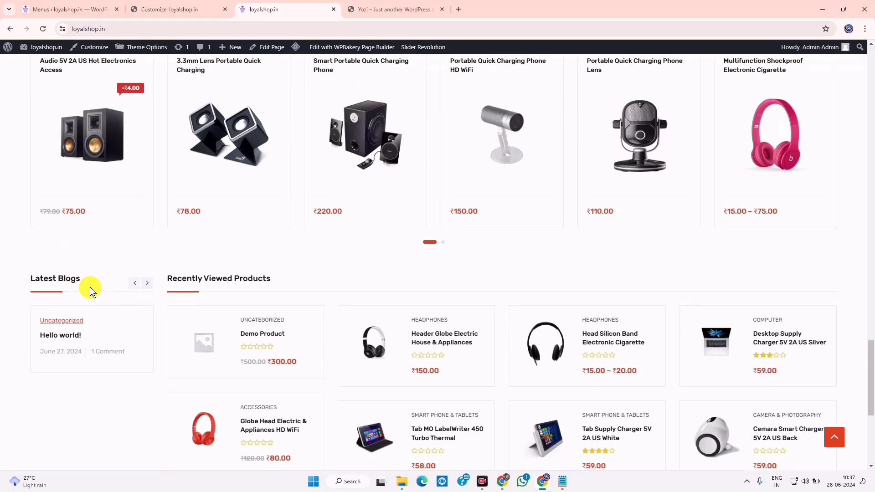
click(207, 7)
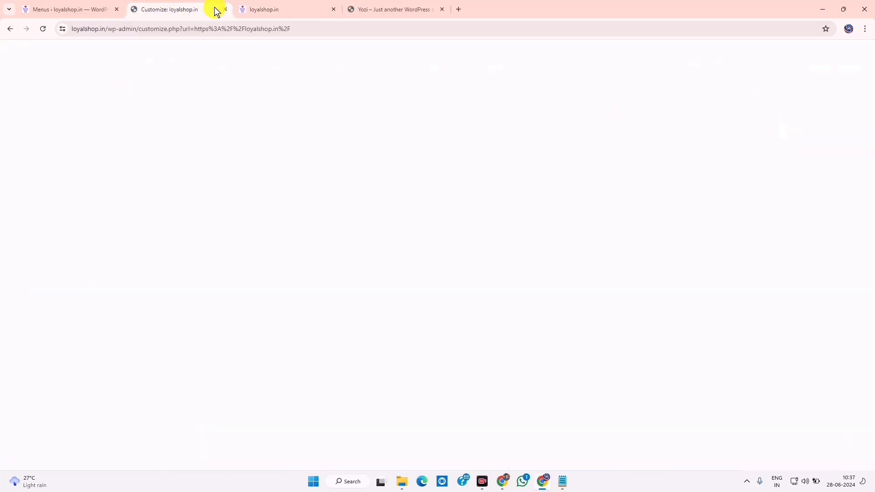
click(91, 4)
click(184, 5)
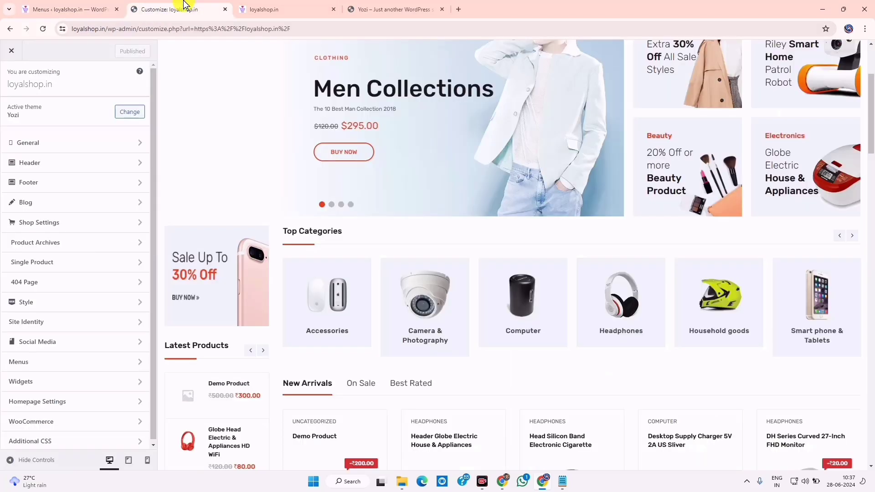
click(250, 5)
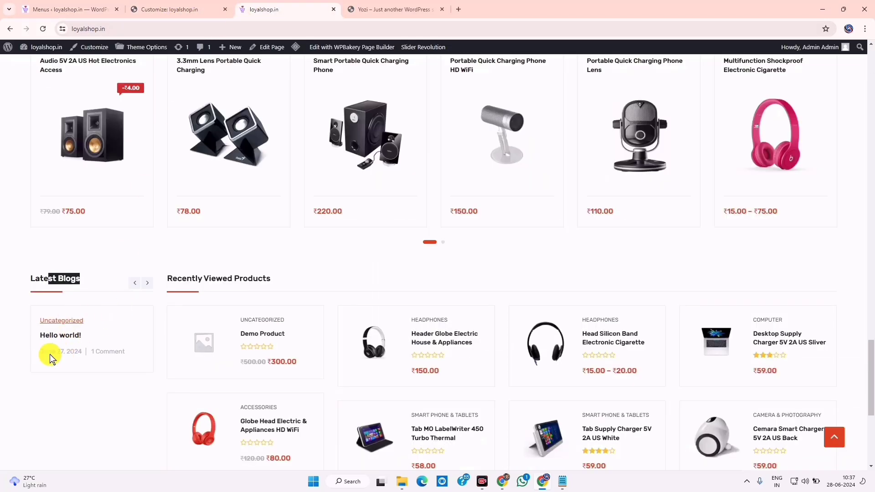
click(148, 283)
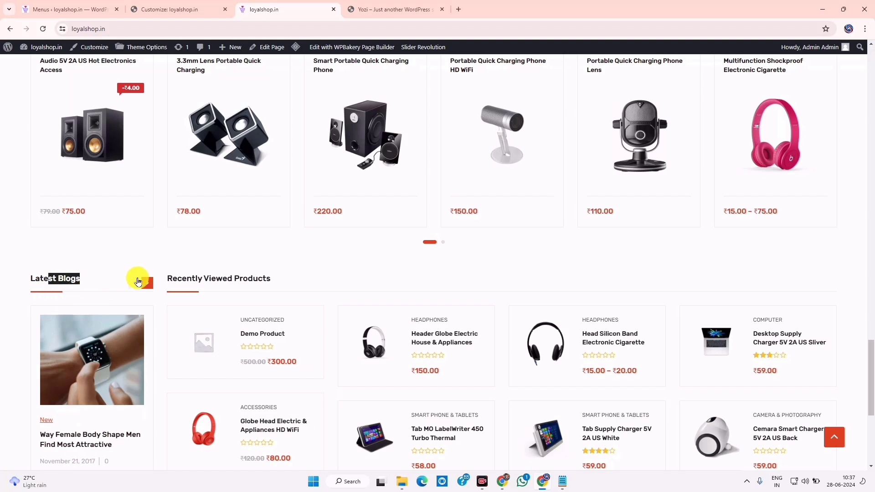
click(147, 284)
click(146, 283)
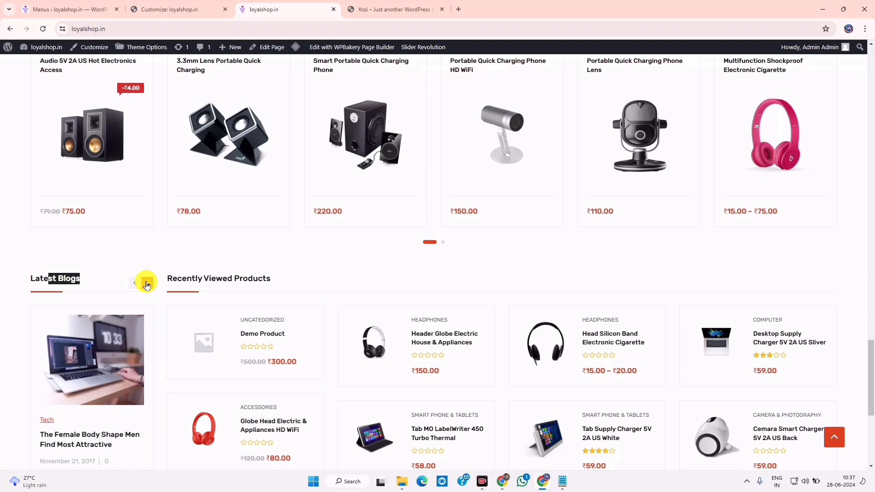
click(135, 283)
click(135, 283)
click(135, 283)
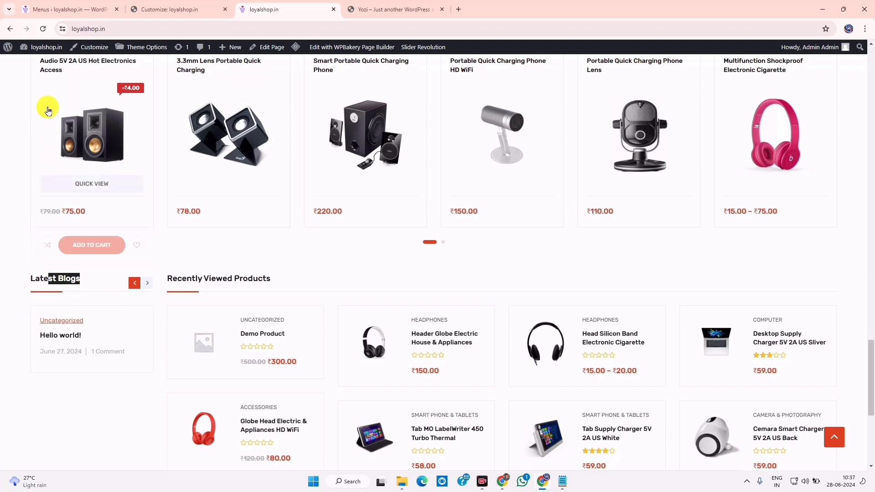
click(56, 10)
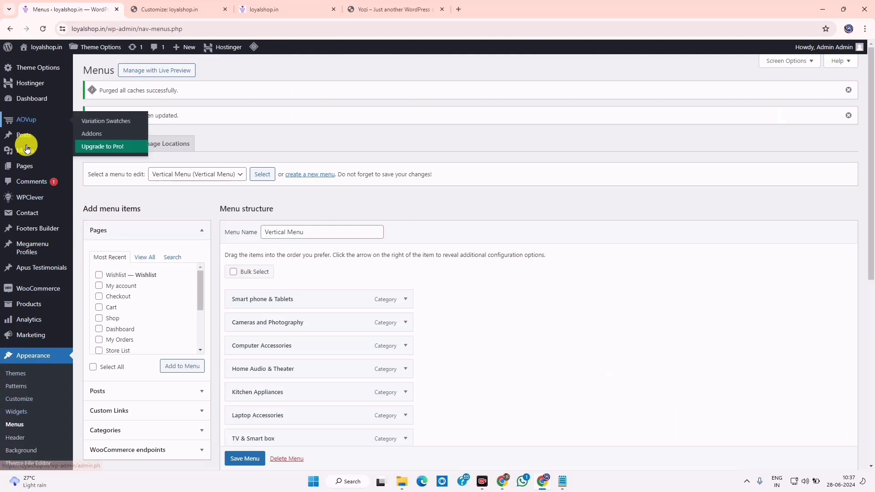
Move both Hello world! posts to the Trash with the Move to Trash bulk action
click(92, 136)
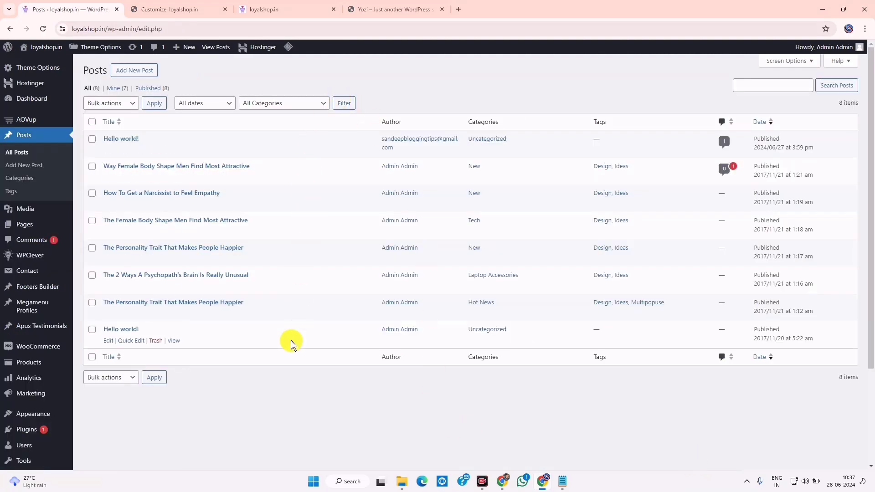
click(92, 329)
click(131, 102)
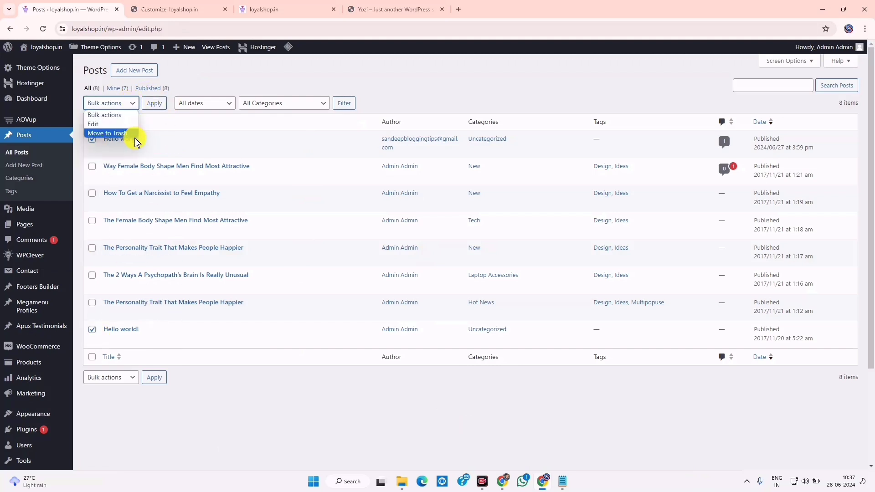
click(120, 133)
click(164, 107)
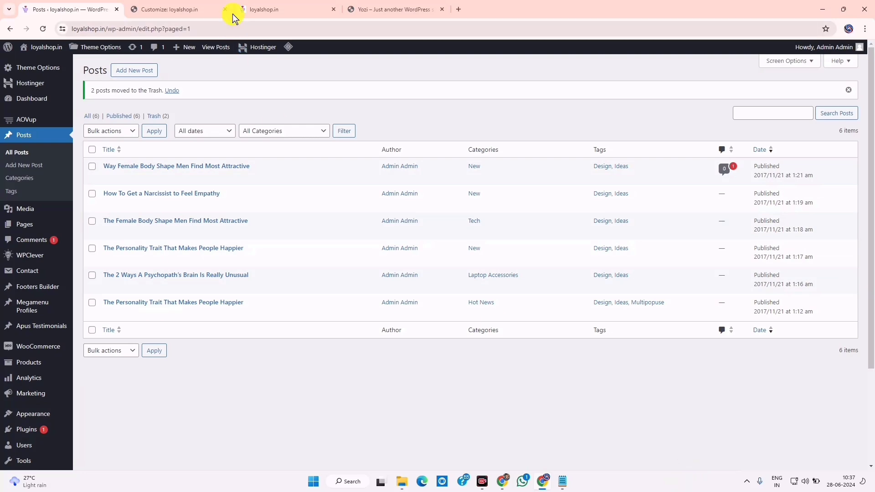
Check the live shop homepage, then dismiss the trash notice, welcome guide and settings sidebar
click(290, 6)
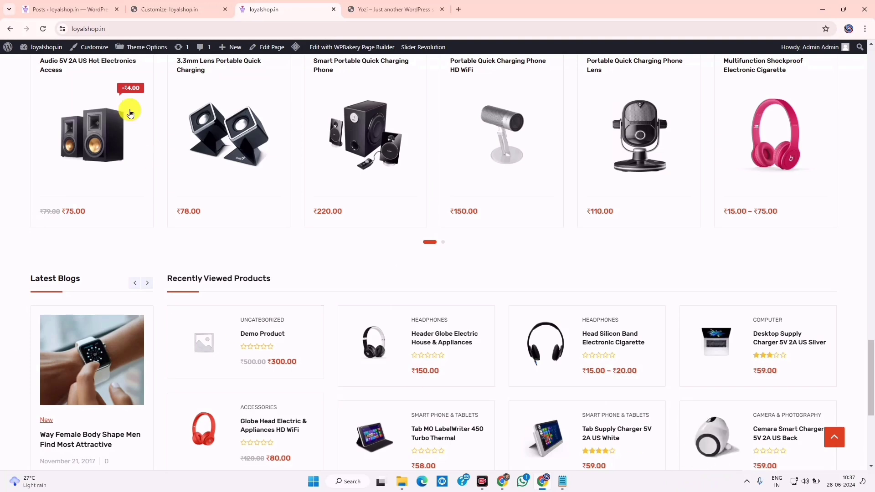
click(75, 5)
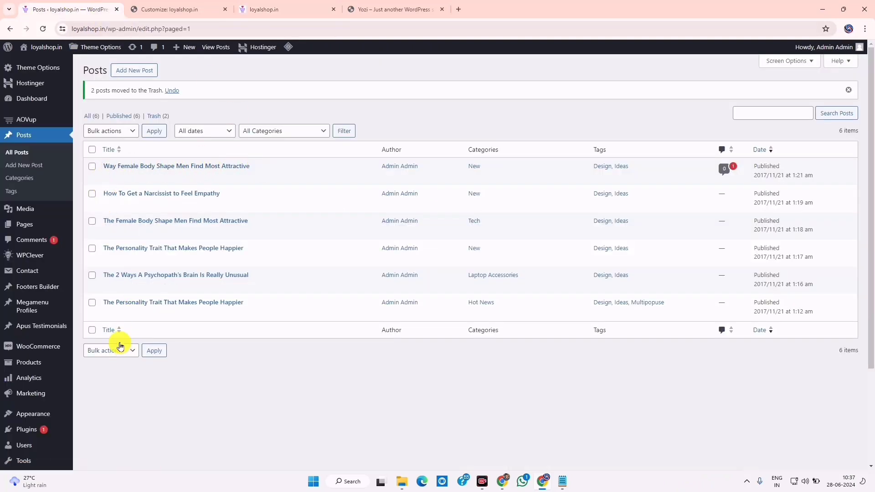
click(847, 92)
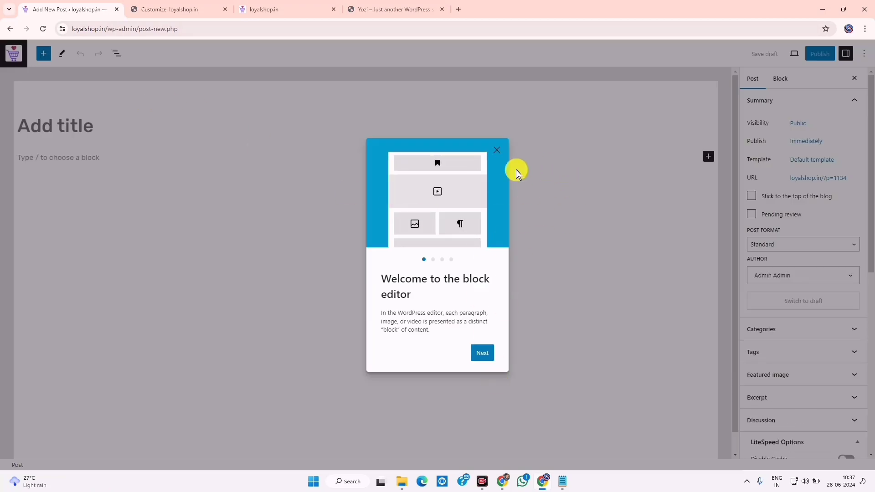
click(496, 150)
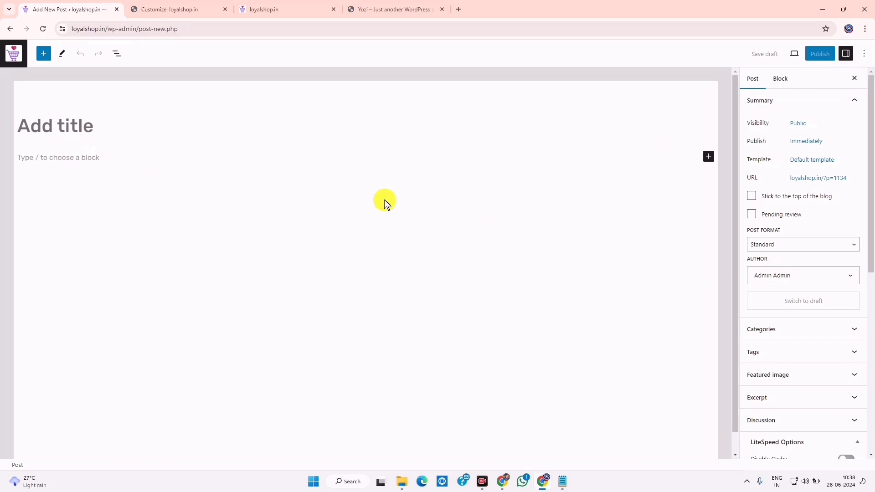
click(856, 80)
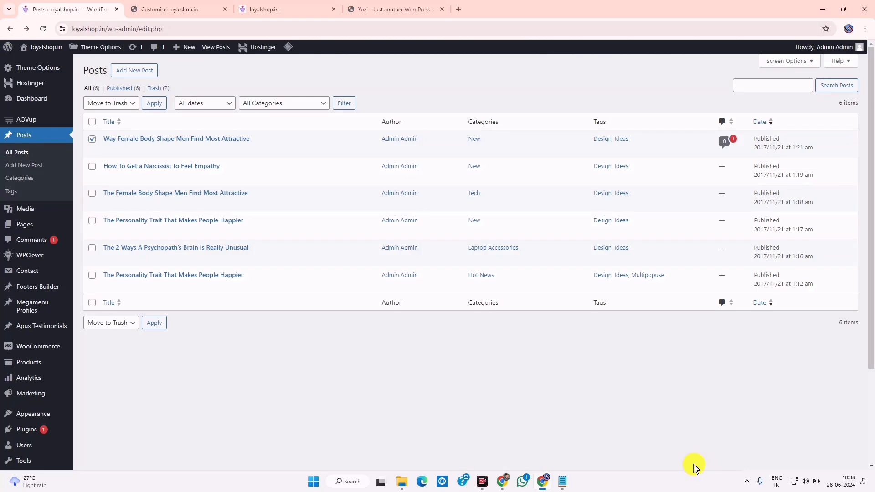
Scroll through the loyalshop.in storefront, then go back to the Posts admin list
key(ctrl+3)
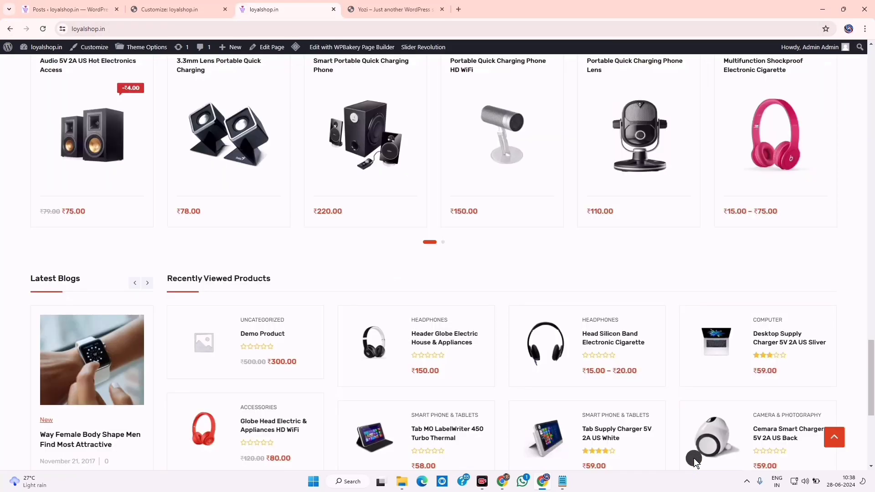
scroll(537, 322, down, 2)
scroll(539, 323, up, 5)
mouse_move(539, 324)
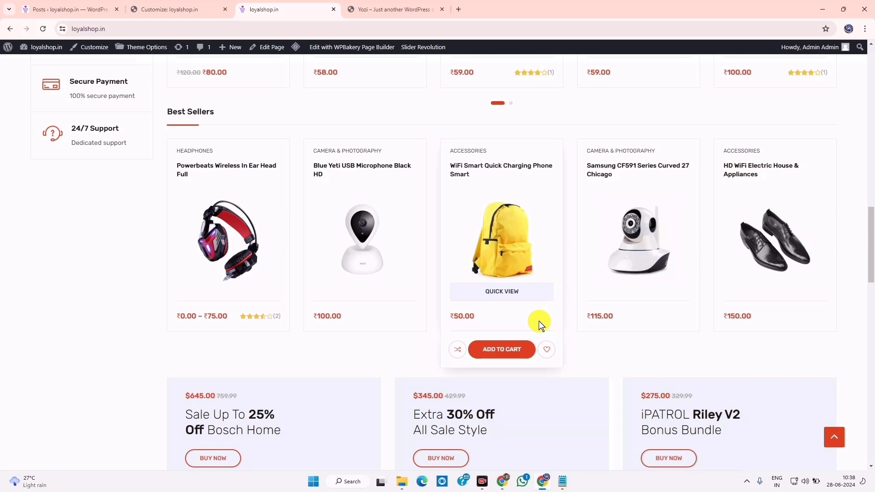
scroll(542, 325, up, 15)
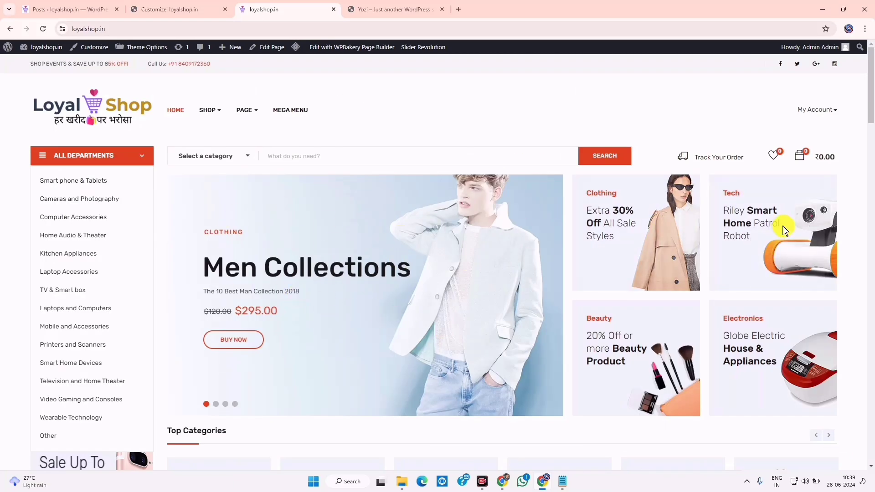
scroll(541, 230, down, 10)
scroll(269, 215, up, 10)
scroll(310, 232, down, 15)
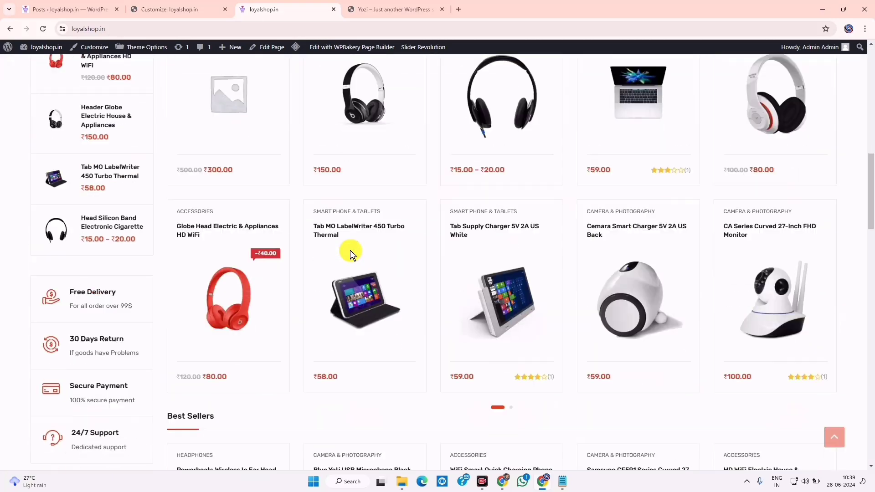
scroll(351, 201, up, 15)
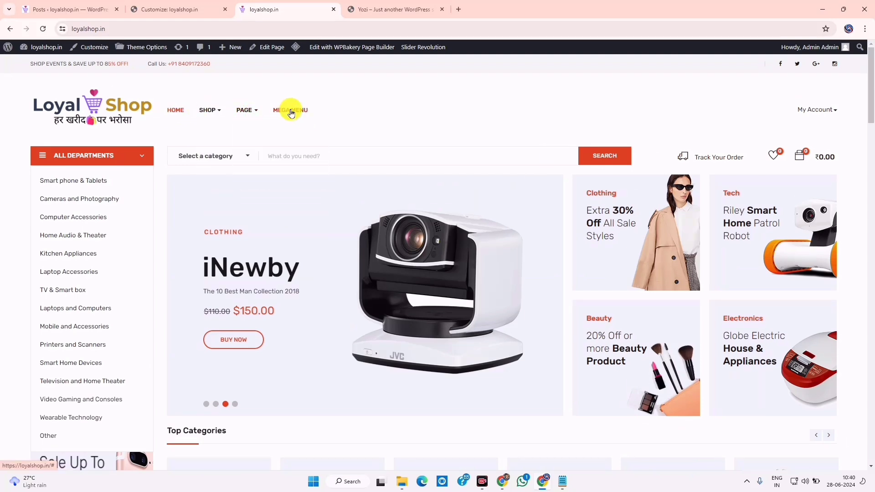
click(60, 9)
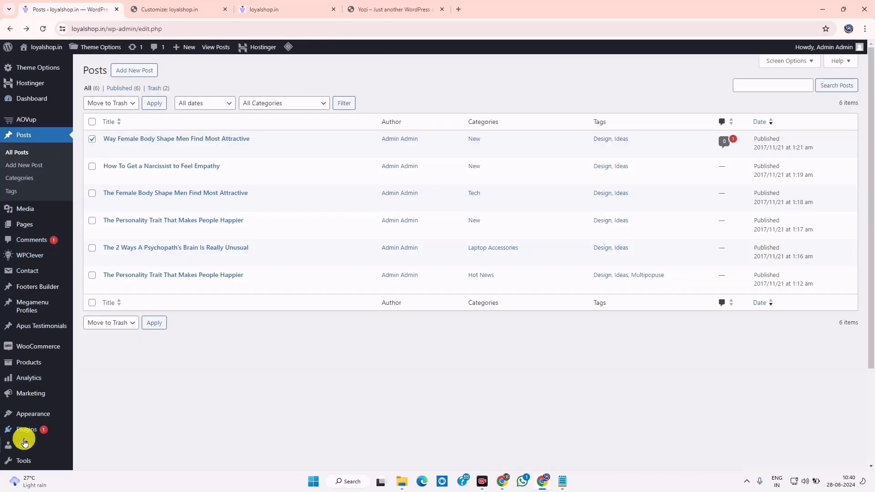
Load the Main Menu into the menu editor
mouse_move(29, 412)
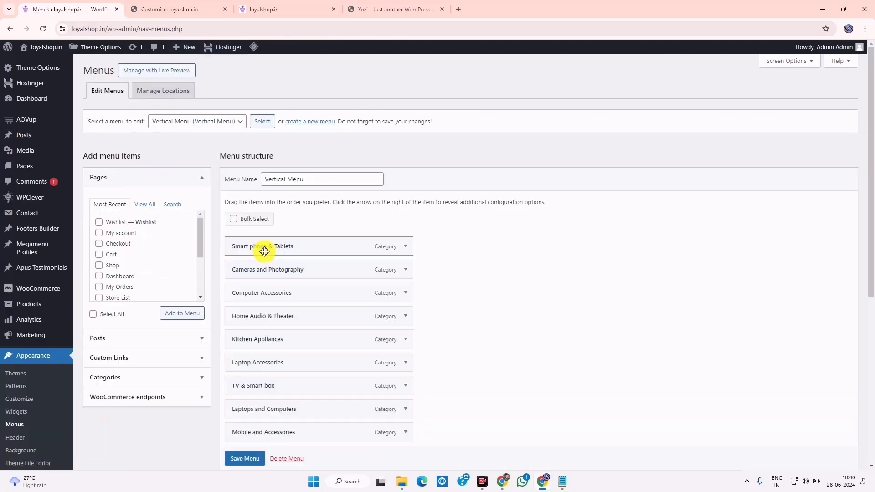
click(200, 122)
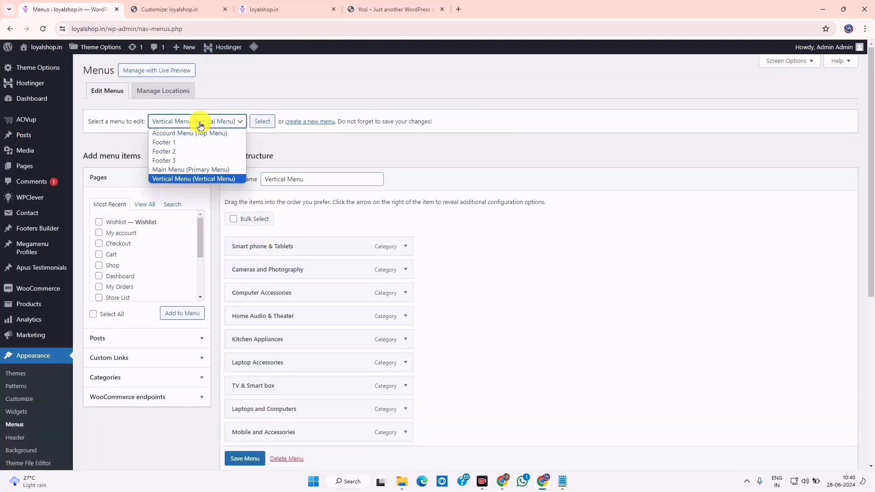
click(182, 170)
click(262, 120)
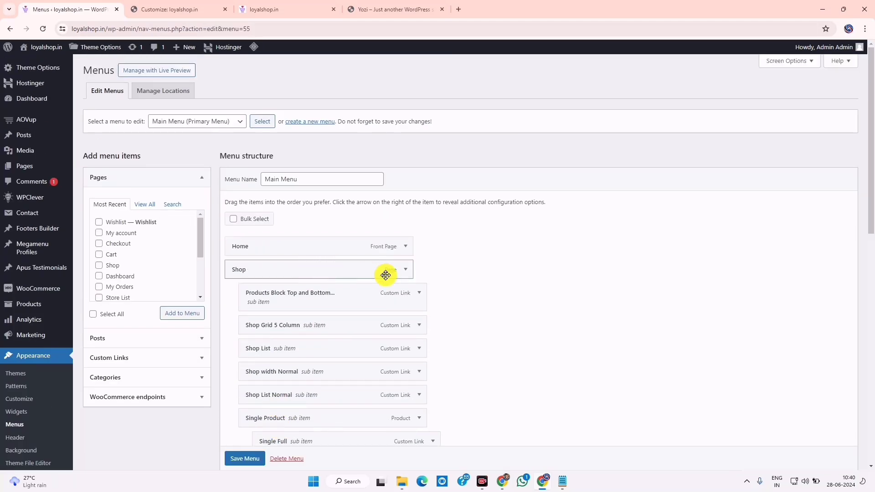
Remove the Shop, products block, Shop Grid 5 Column and Mega Menu items from the Main Menu
click(404, 271)
scroll(271, 378, down, 3)
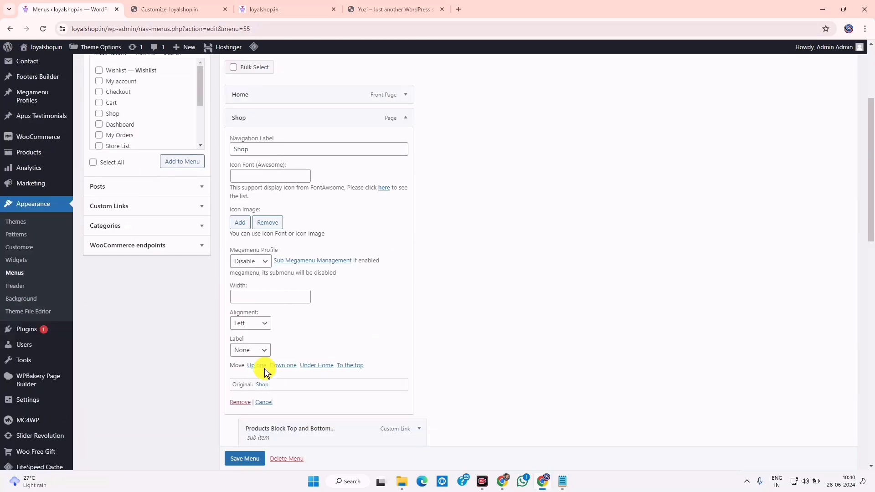
click(242, 401)
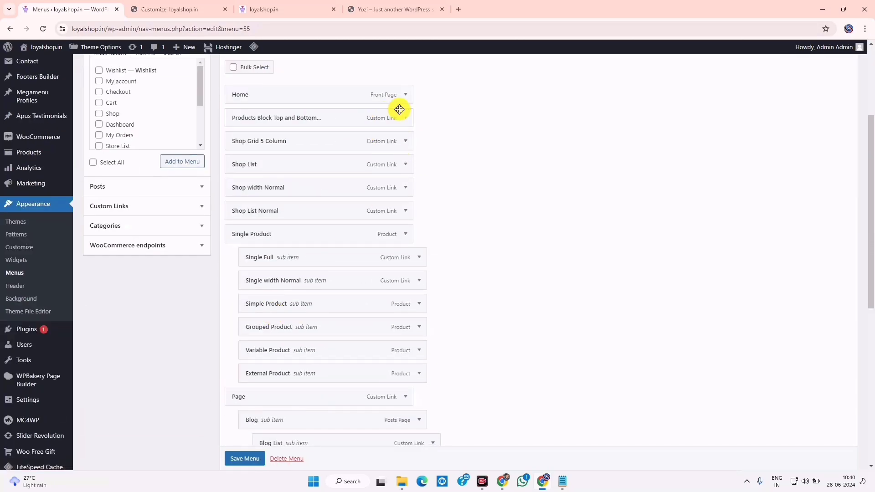
click(405, 117)
click(245, 231)
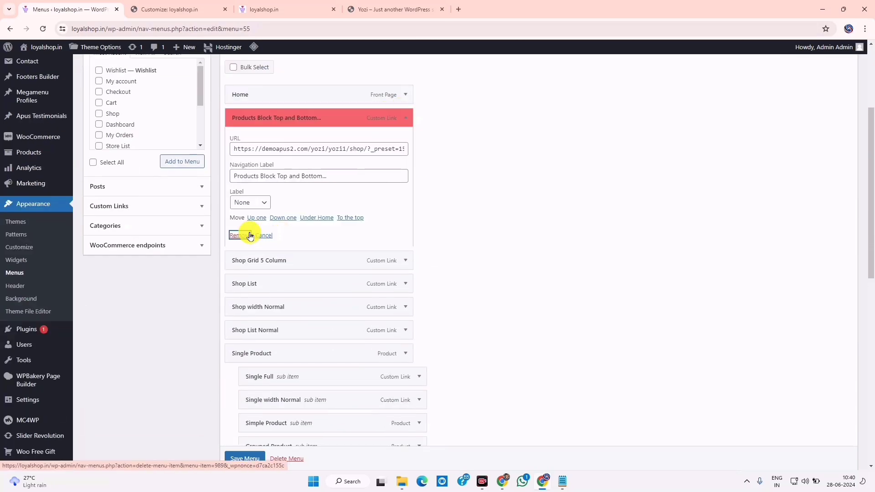
click(400, 119)
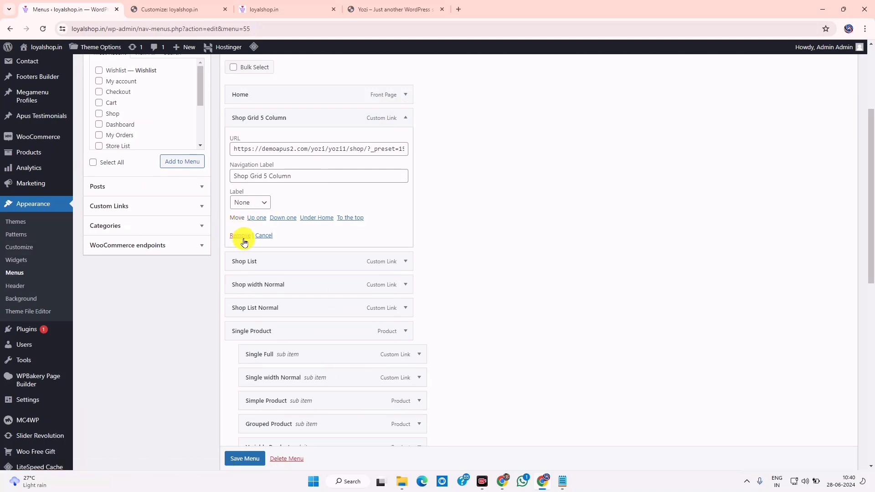
click(244, 236)
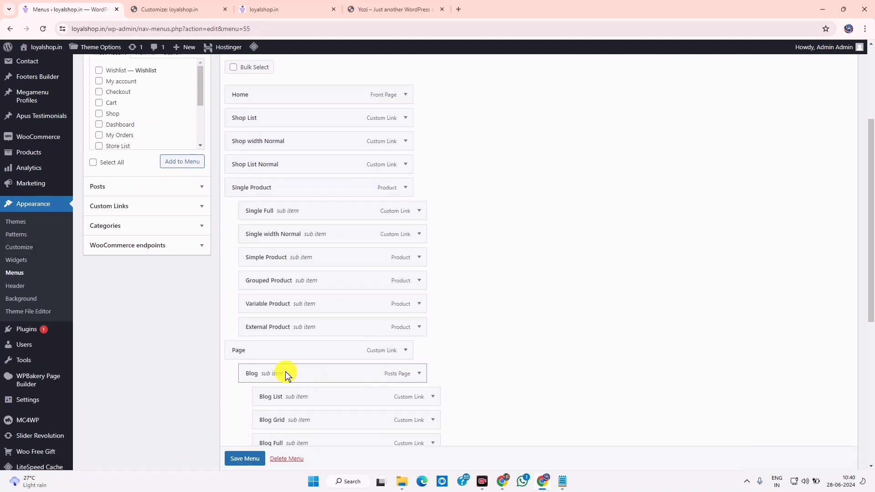
scroll(313, 361, down, 6)
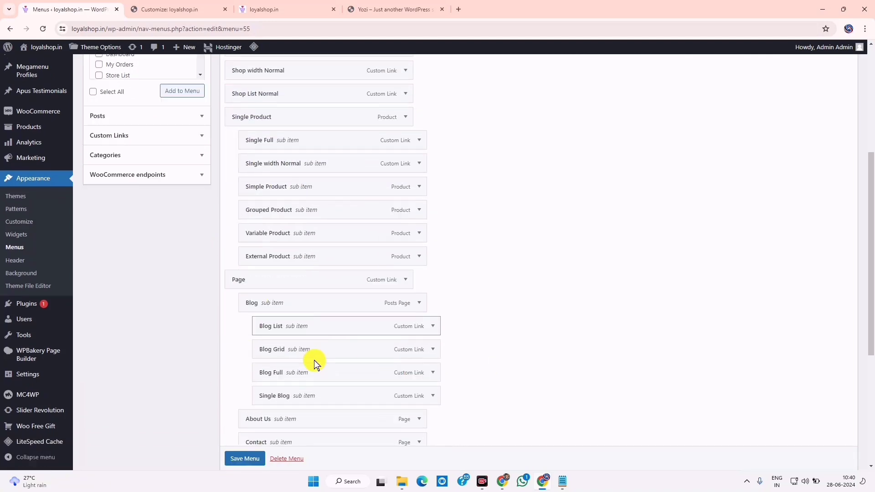
click(405, 286)
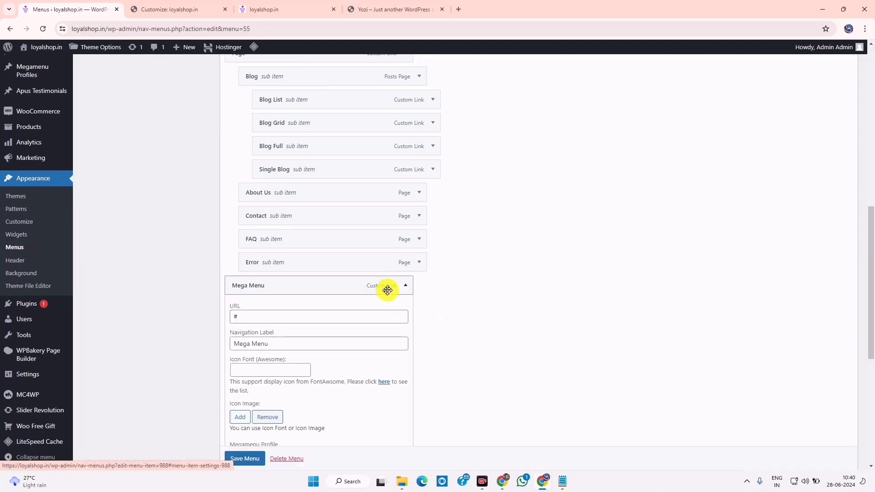
scroll(319, 368, down, 3)
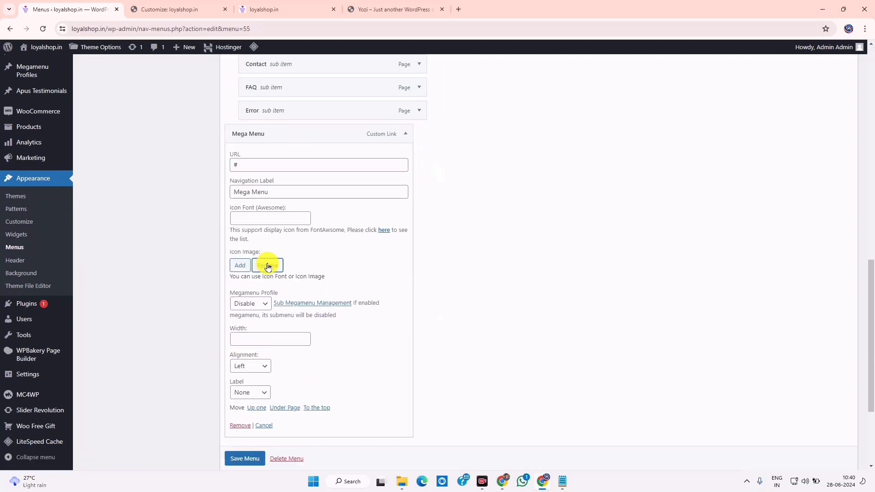
scroll(302, 306, down, 3)
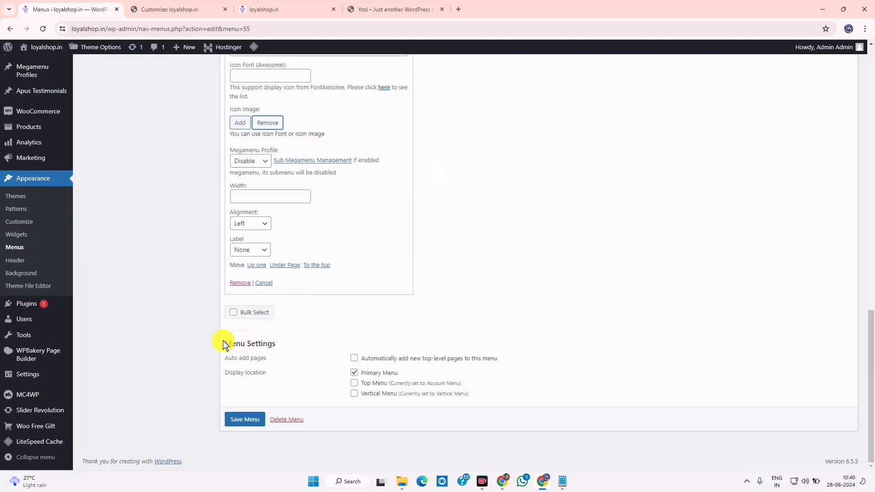
click(239, 283)
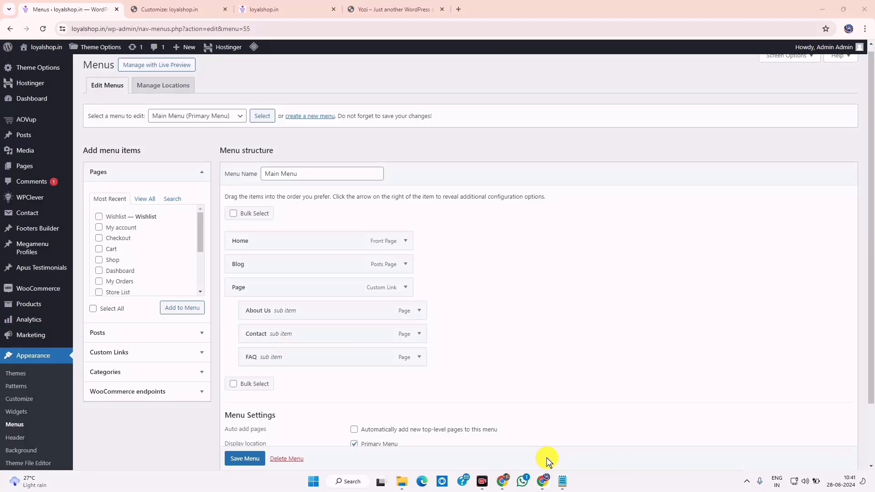
Rearrange the remaining Main Menu items by dragging them into position
mouse_move(225, 230)
mouse_down()
mouse_move(347, 257)
mouse_move(444, 250)
mouse_up()
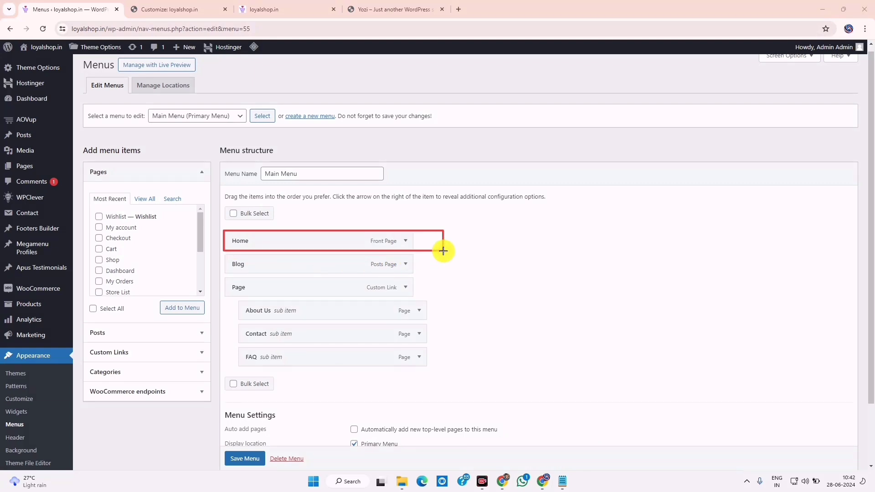
mouse_move(218, 262)
mouse_down()
mouse_move(304, 273)
mouse_move(441, 273)
mouse_up()
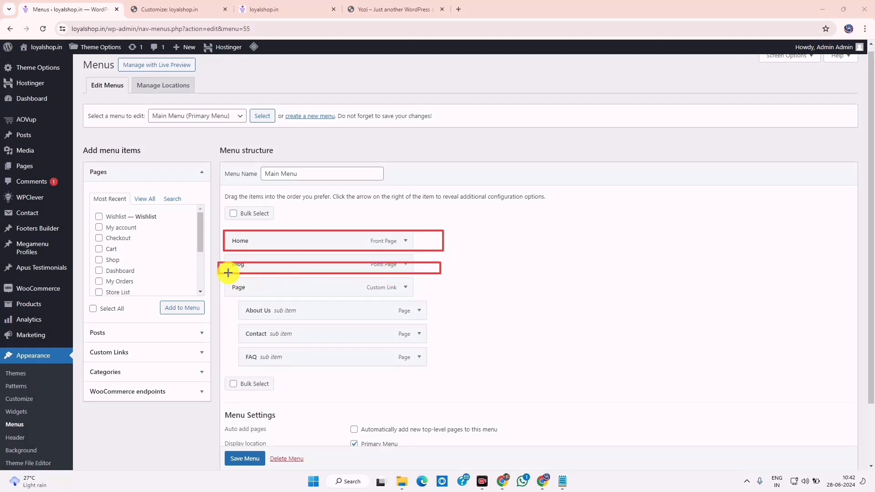
drag(226, 257, 424, 272)
drag(224, 278, 447, 295)
drag(239, 303, 354, 318)
mouse_move(244, 319)
mouse_down()
mouse_move(250, 332)
mouse_move(353, 343)
mouse_up()
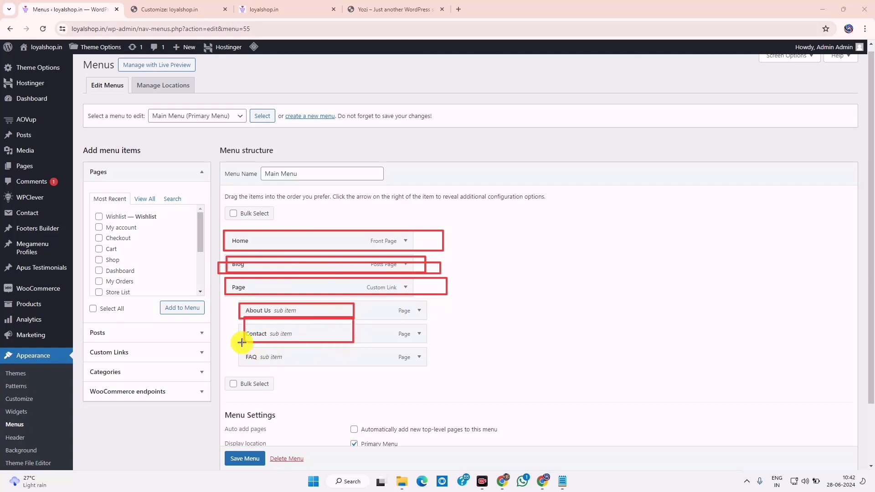
drag(244, 344, 405, 371)
drag(458, 373, 455, 373)
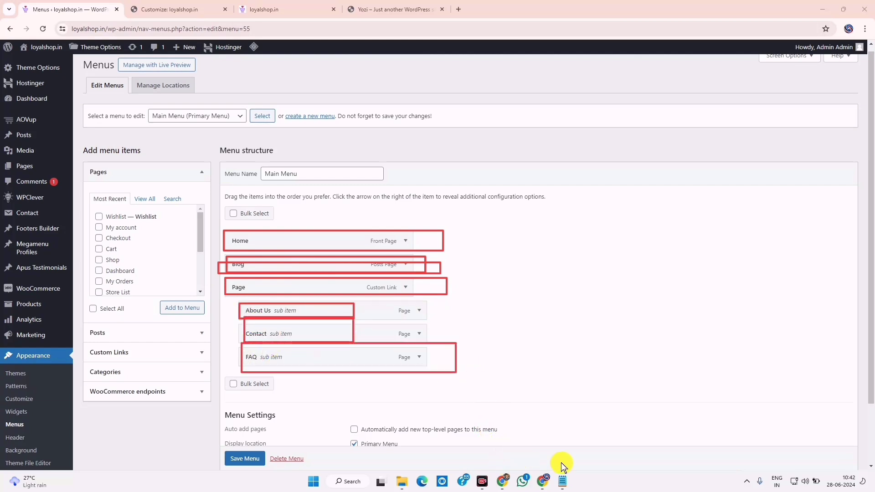
key(Escape)
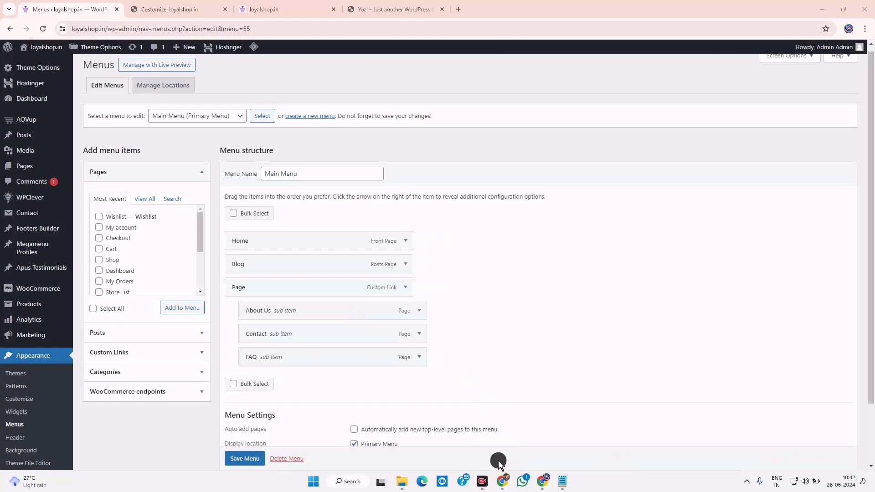
Show the full View All list of categories in the Categories panel
click(114, 374)
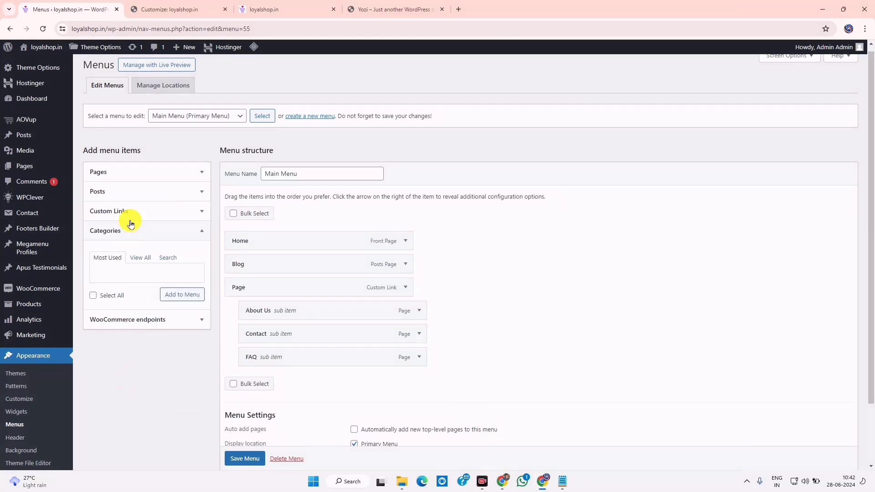
click(140, 260)
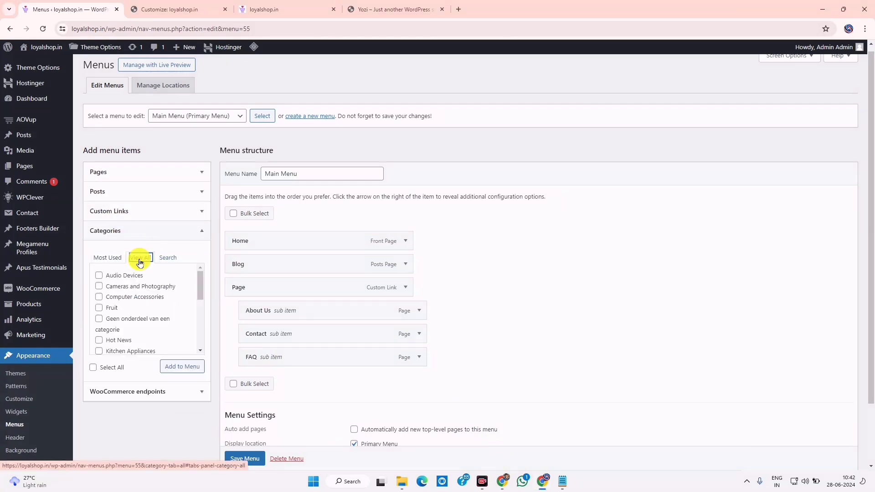
click(155, 392)
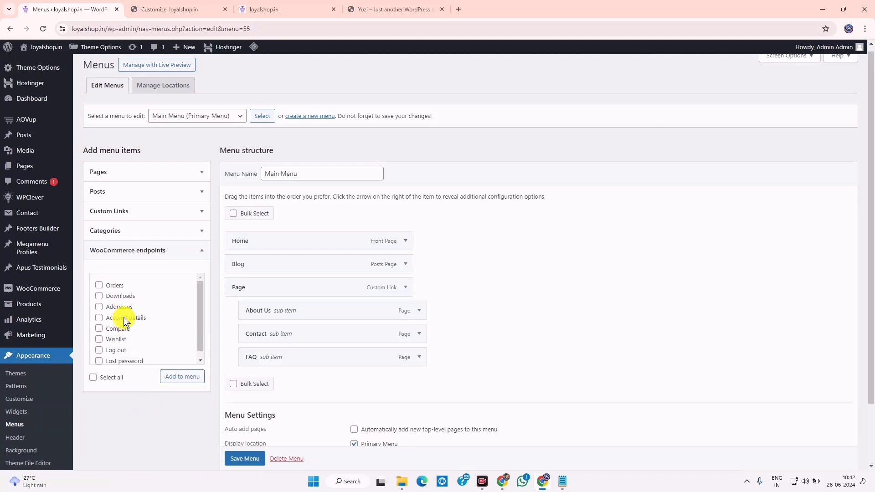
scroll(126, 336, down, 1)
click(173, 252)
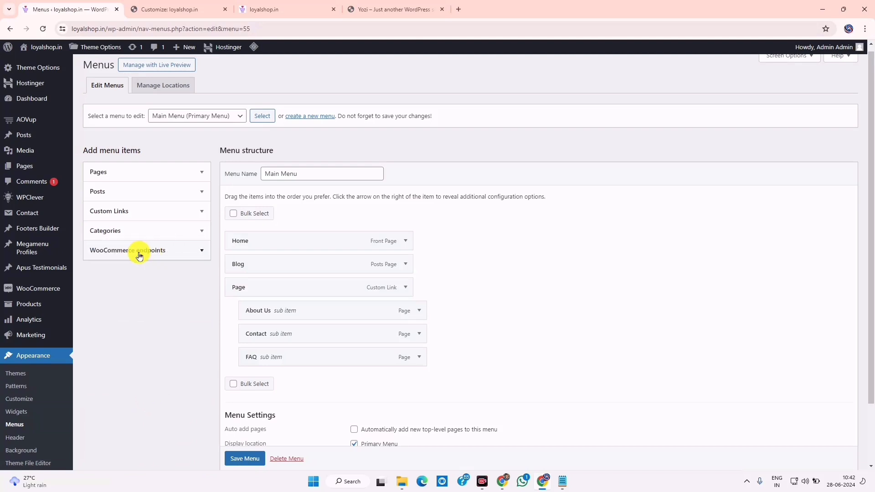
click(141, 230)
scroll(203, 304, down, 2)
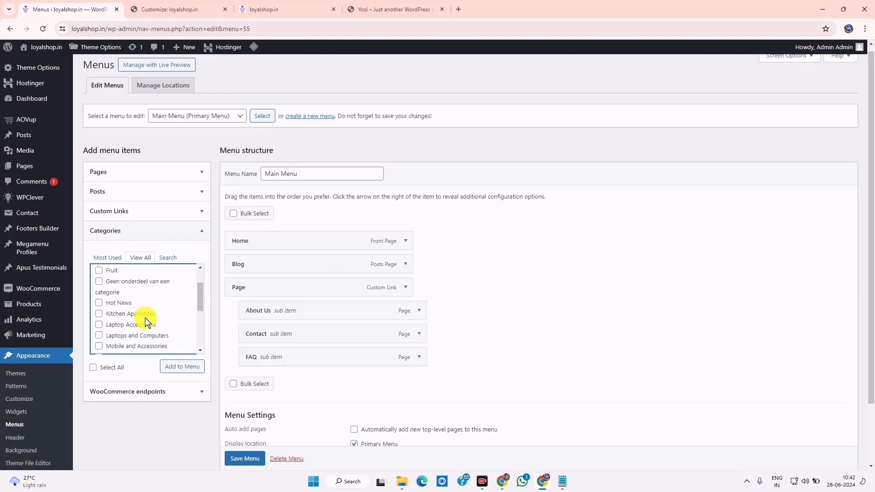
Tick the Laptop Accessories and Tech categories, toggling Computer Accessories on and off
click(98, 325)
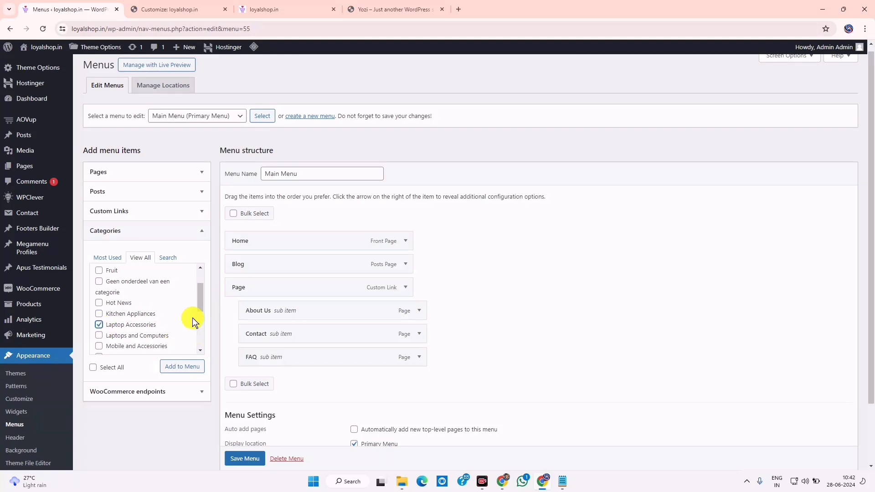
scroll(201, 314, down, 1)
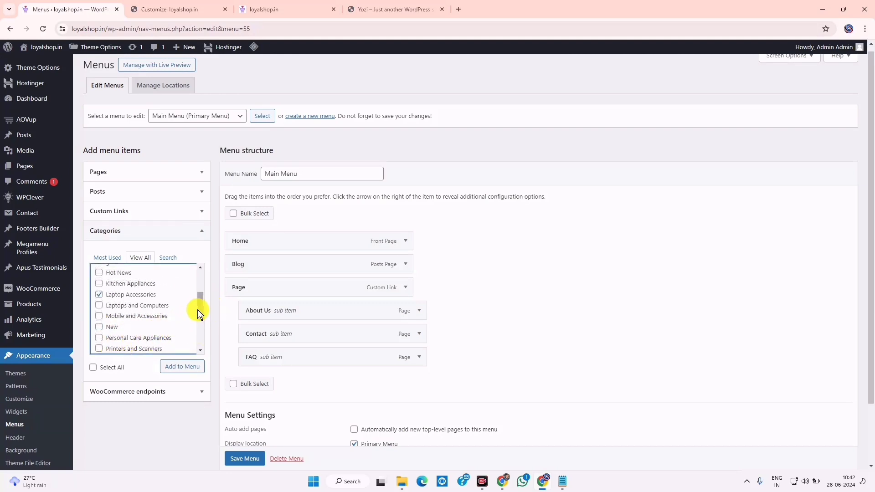
scroll(198, 310, down, 1)
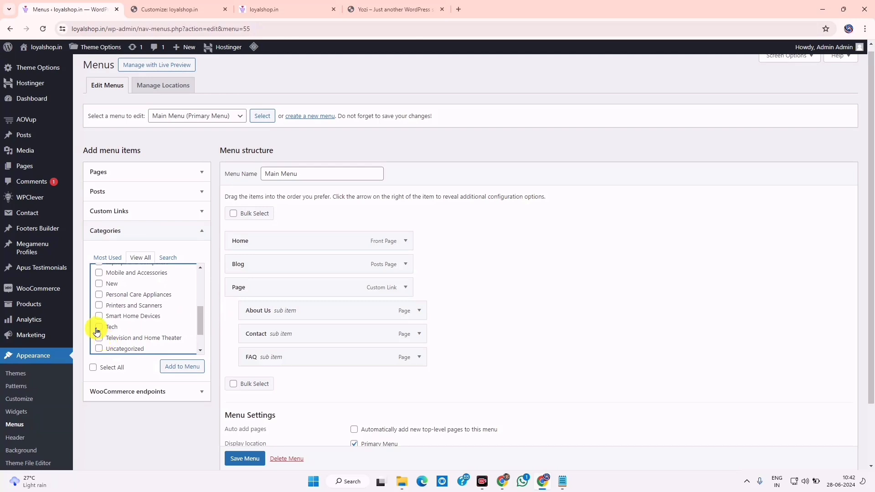
click(99, 327)
scroll(200, 314, down, 1)
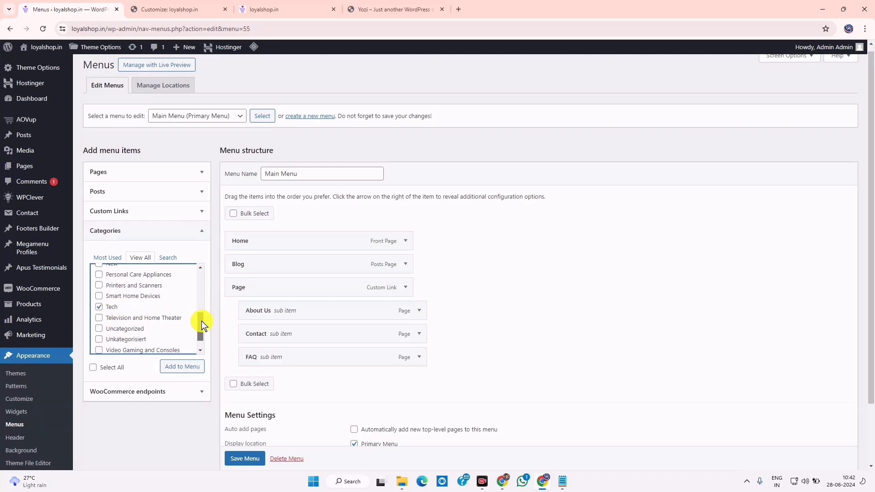
scroll(144, 329, up, 5)
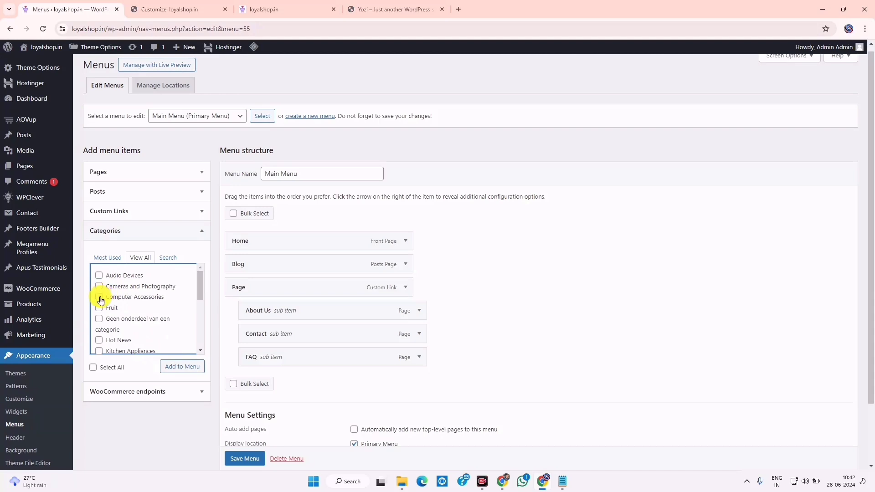
click(100, 297)
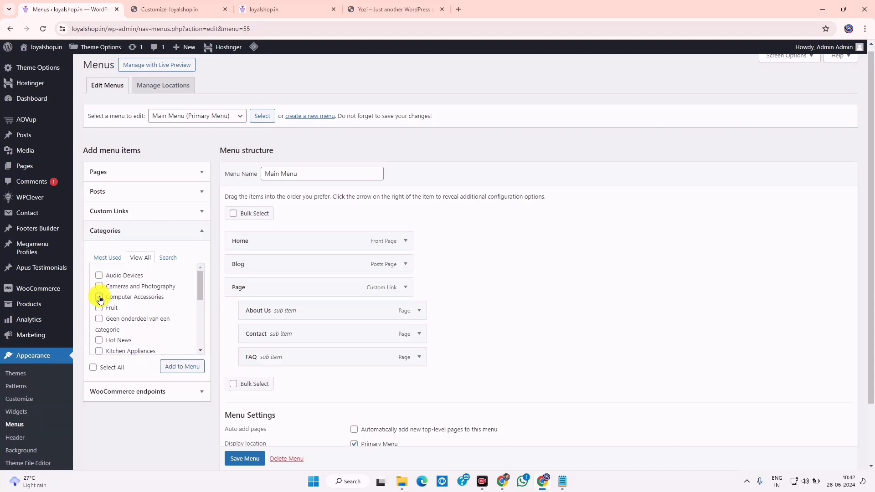
click(100, 298)
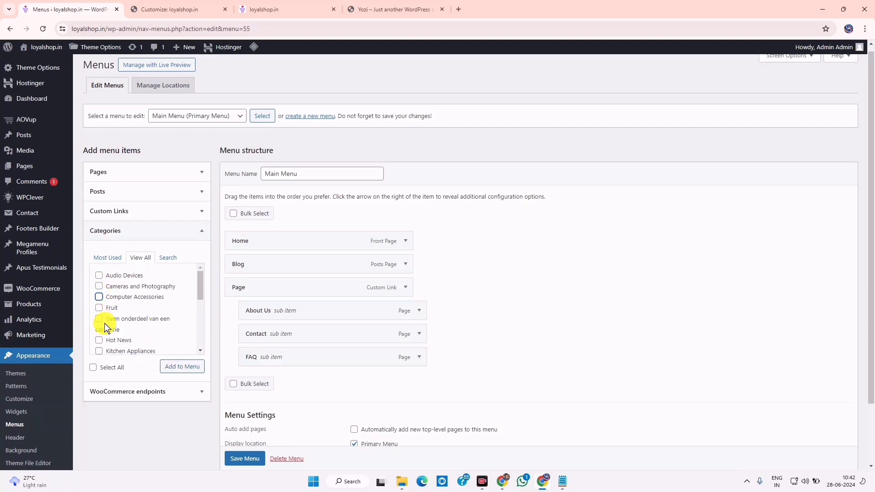
Add Cameras and Photography to the Main Menu and move Page and Blog below Tech
click(98, 288)
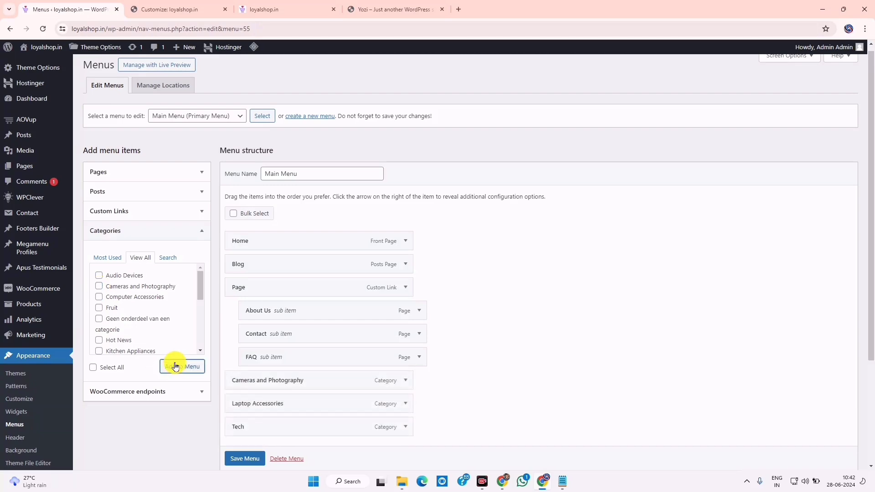
scroll(354, 335, down, 3)
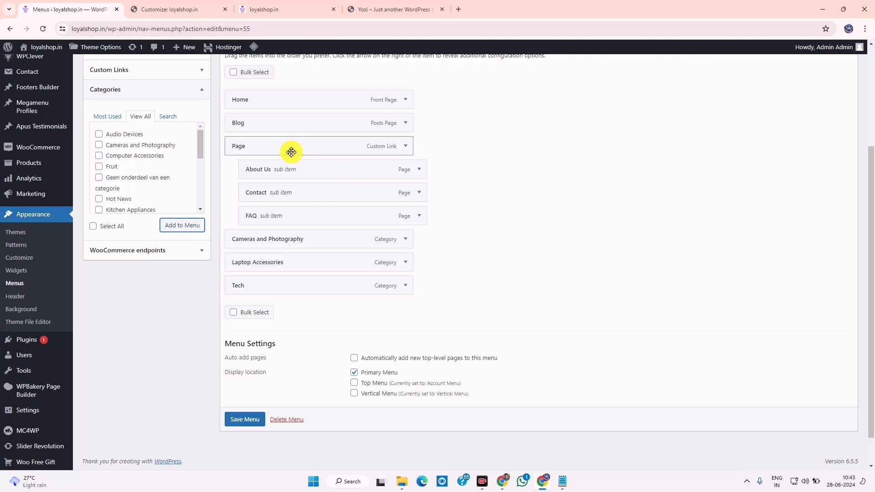
drag(291, 151, 297, 219)
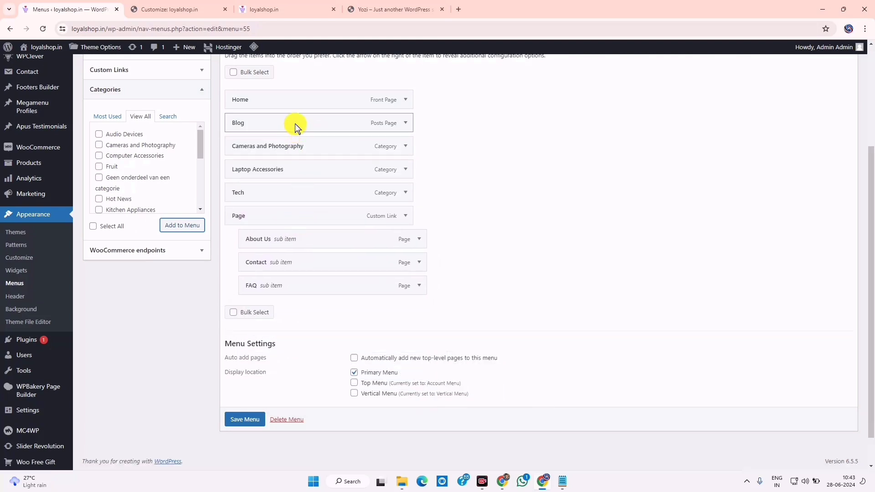
drag(294, 124, 264, 192)
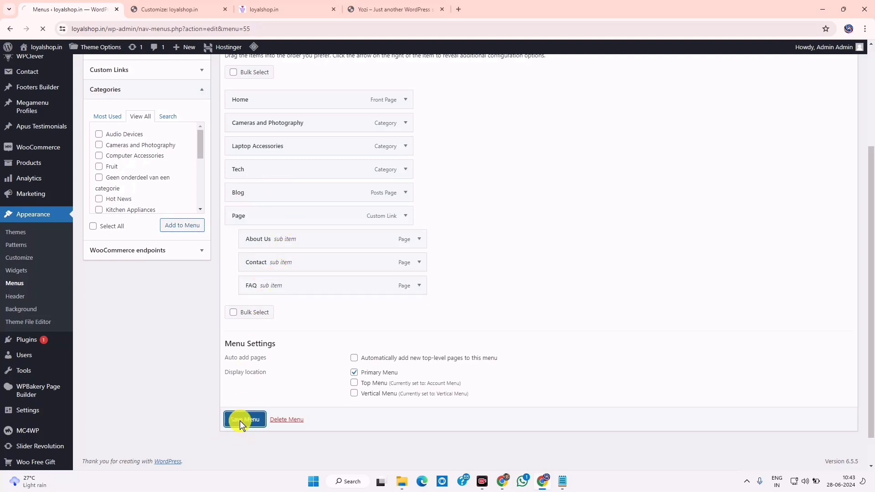
click(283, 4)
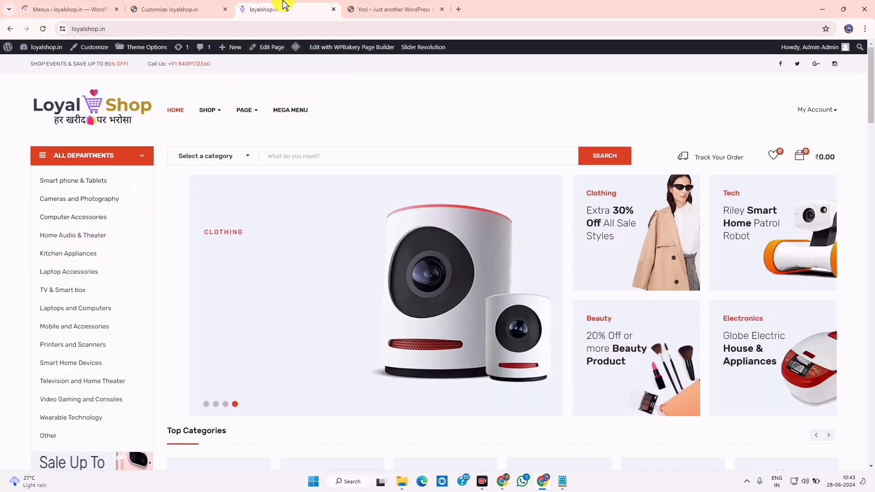
click(44, 29)
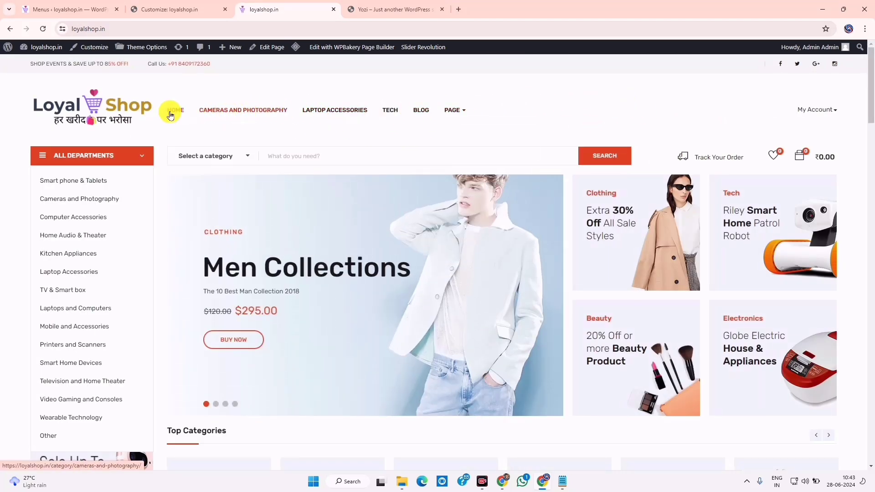
mouse_move(453, 110)
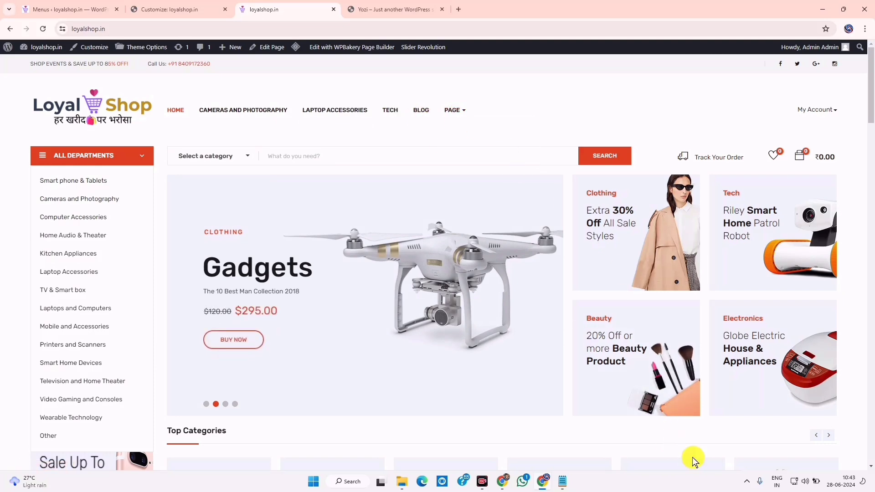
scroll(485, 374, down, 20)
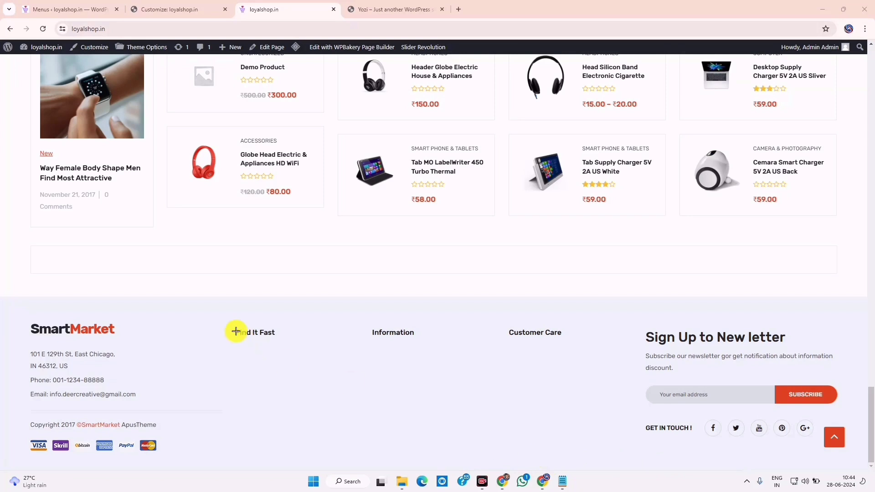
drag(232, 320, 289, 463)
drag(363, 325, 427, 439)
drag(506, 312, 612, 460)
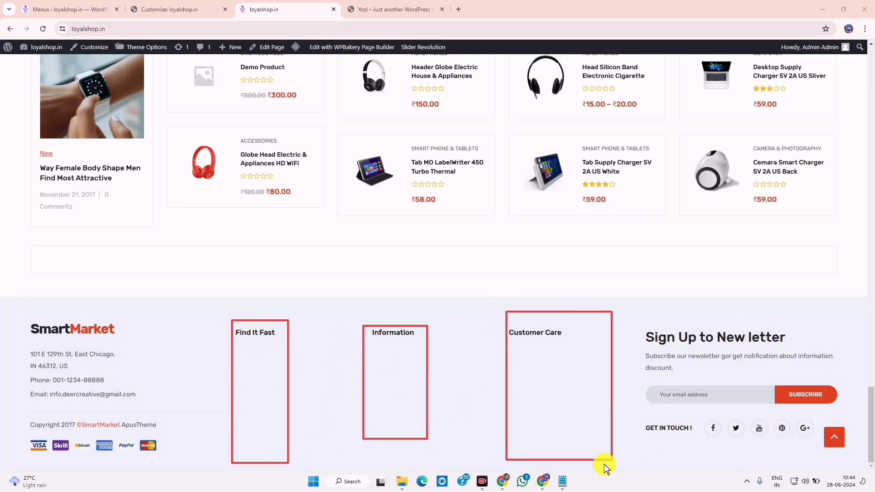
key(Escape)
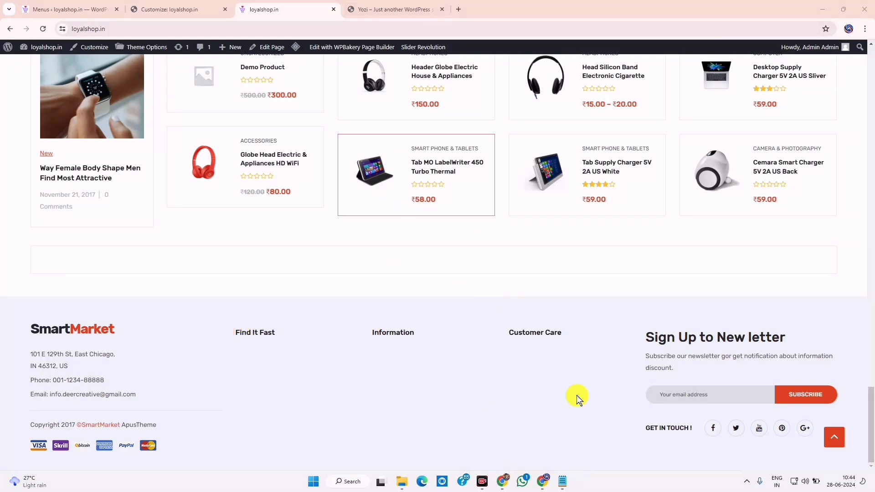
Load the Footer 1 menu into the menu editor
click(93, 9)
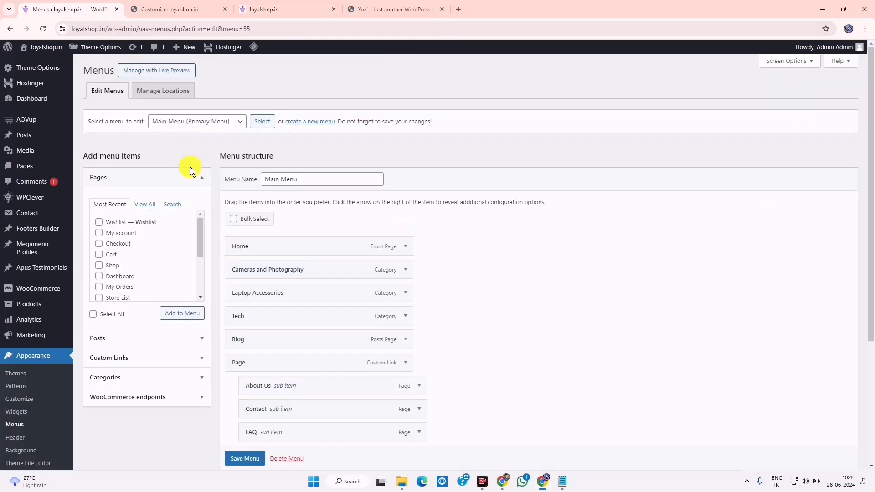
click(206, 128)
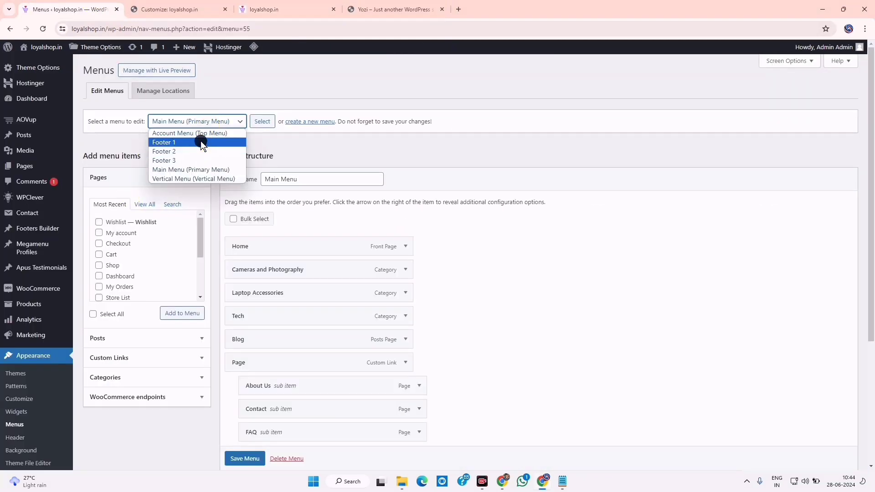
click(200, 141)
click(266, 122)
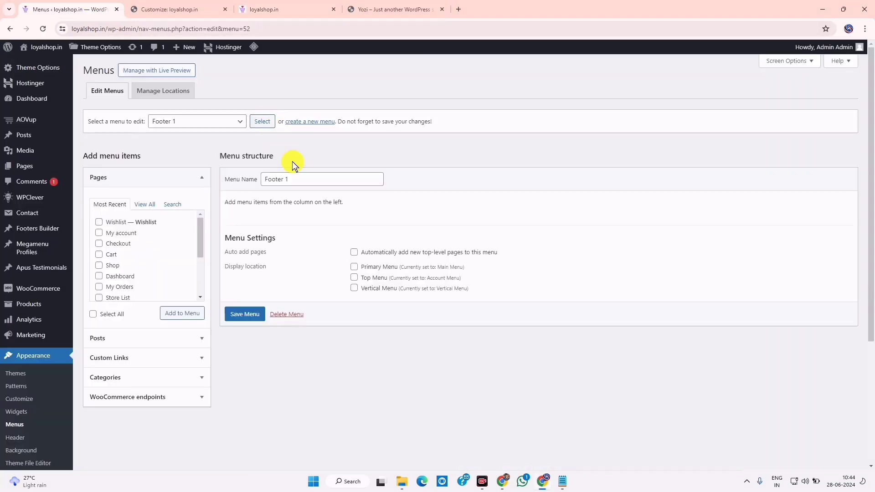
Review the Yozi demo's footer link columns, then expand the category choices for Footer 1
click(290, 5)
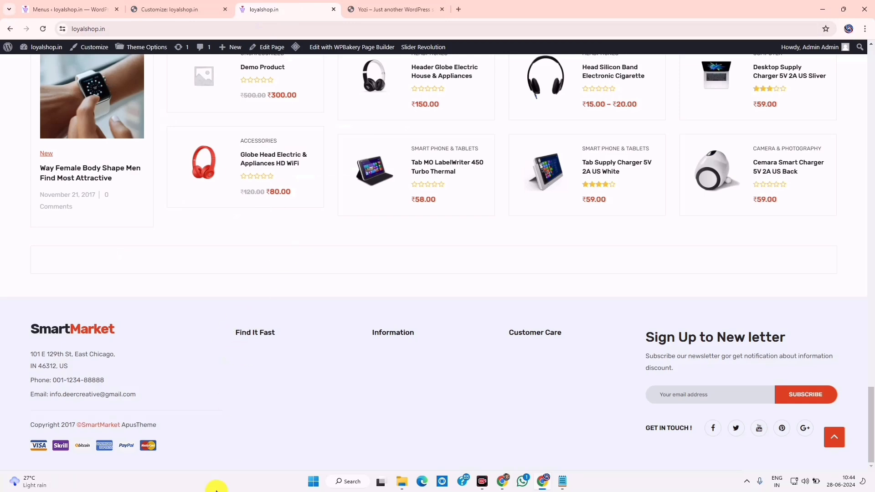
click(367, 4)
scroll(344, 219, down, 5)
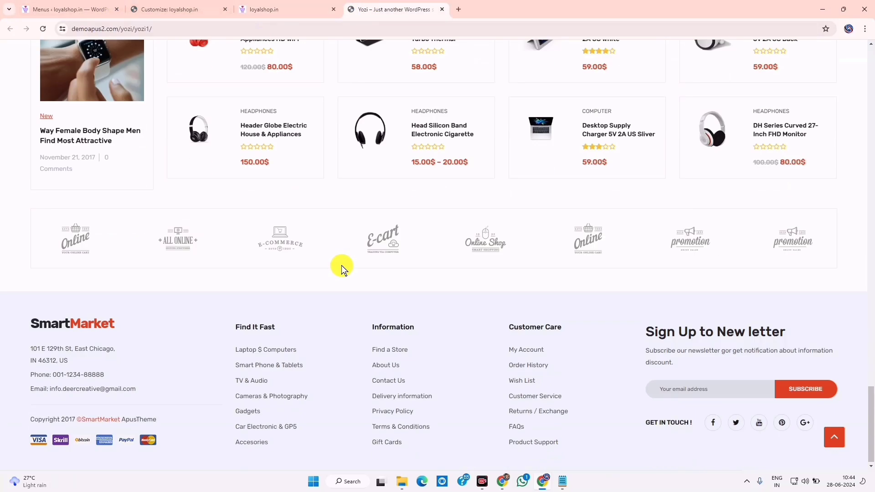
drag(230, 334, 290, 452)
click(288, 425)
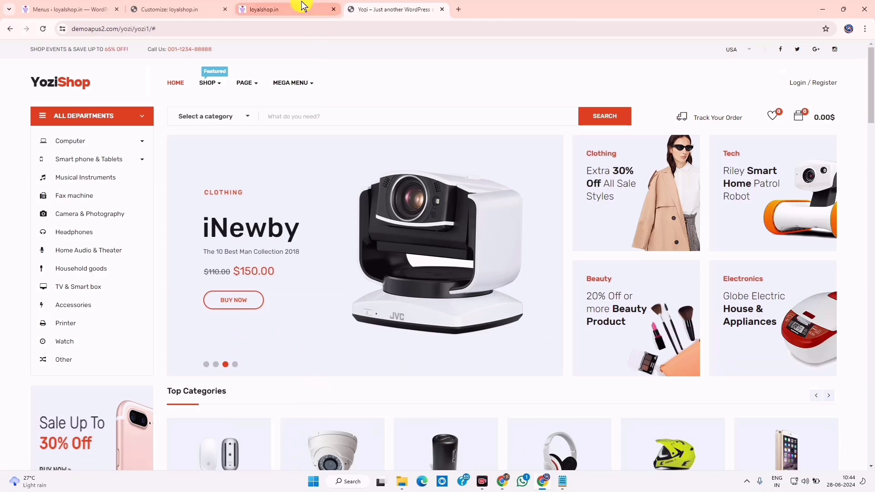
click(55, 9)
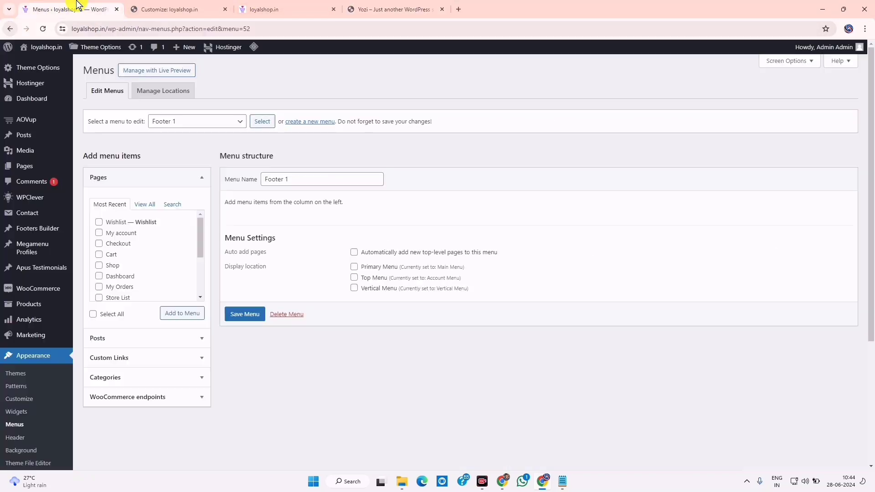
click(131, 378)
Add Cameras and Photography, Computer Accessories and Smart Home Devices categories to Footer 1
click(135, 264)
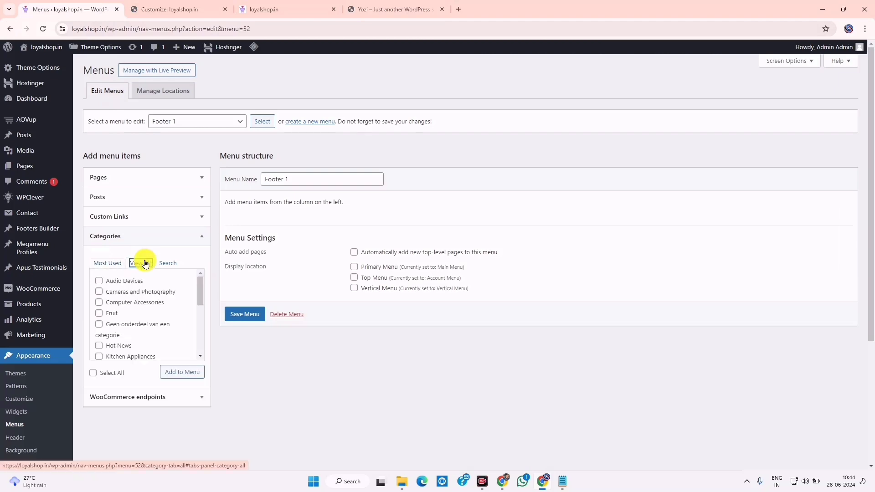
click(99, 292)
click(394, 9)
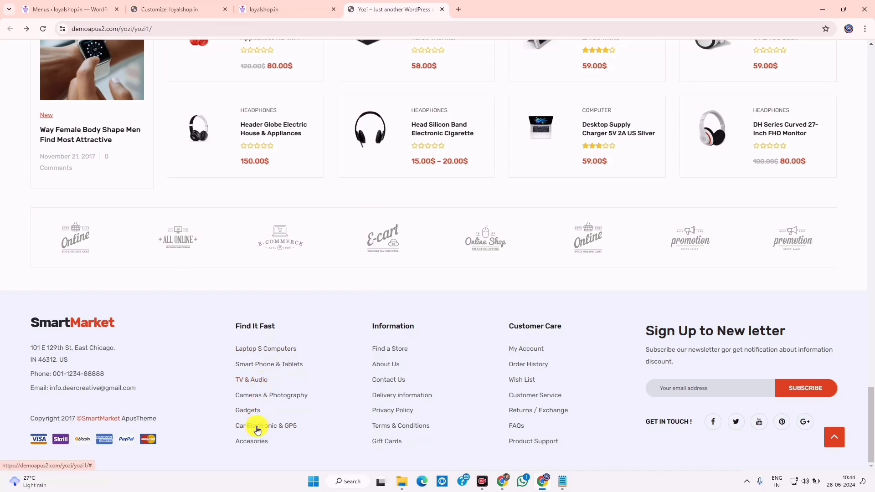
click(68, 9)
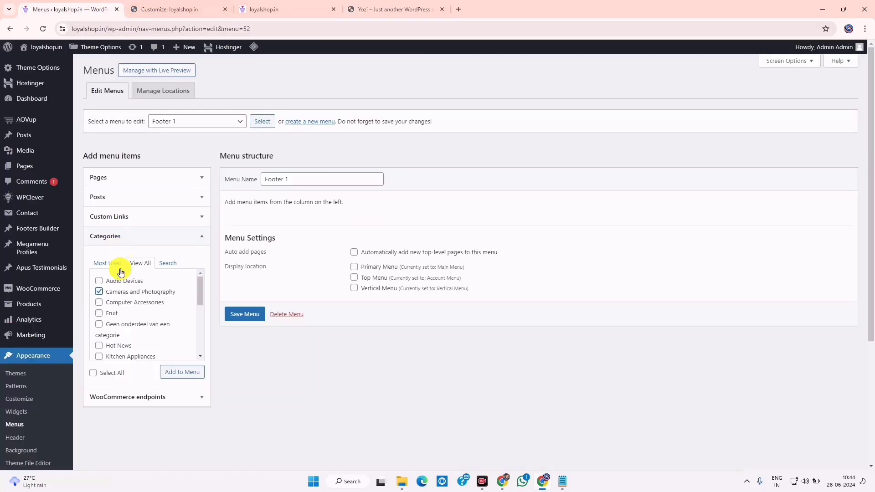
click(100, 303)
drag(197, 296, 199, 312)
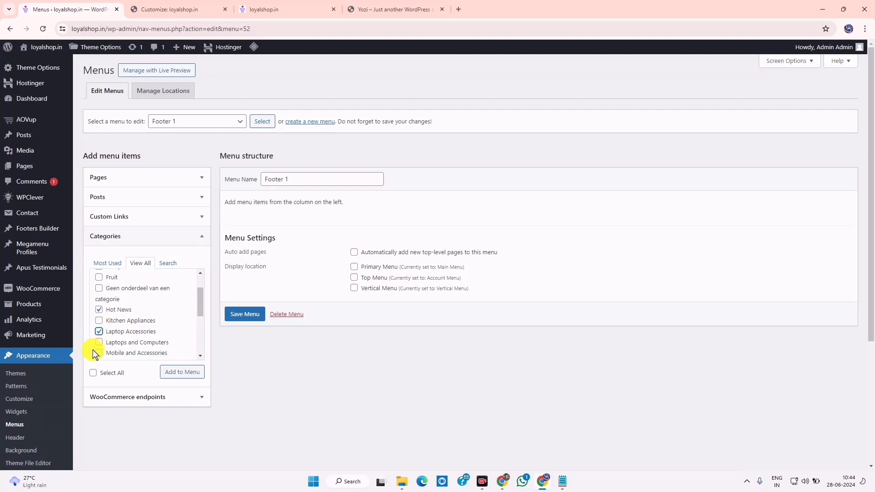
scroll(187, 304, down, 3)
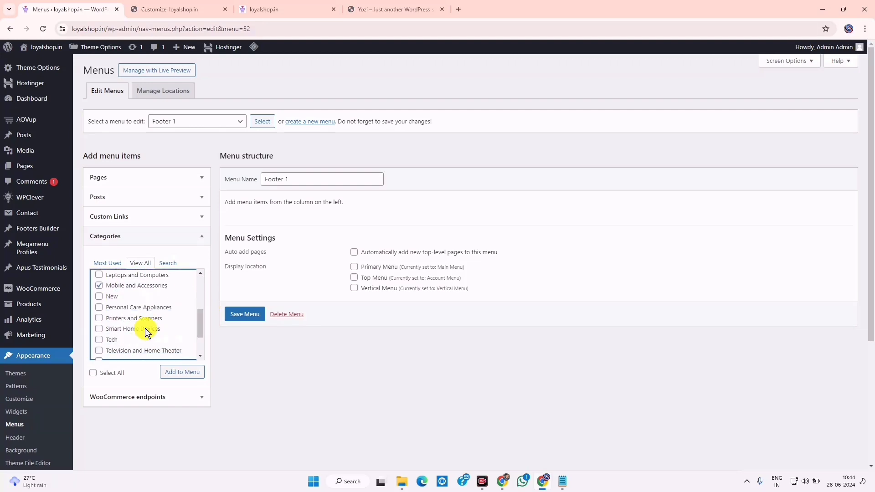
click(100, 329)
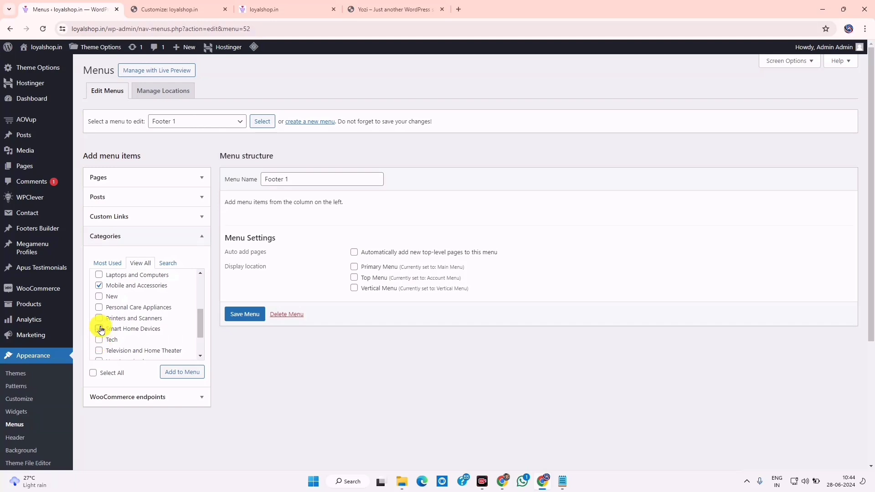
click(172, 372)
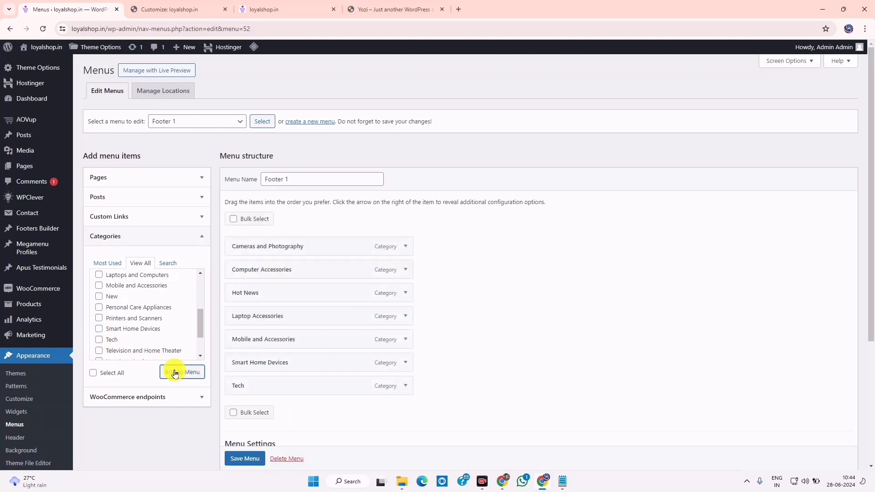
Save Footer 1 and reload the loyalshop.in storefront to check its footer
click(233, 457)
click(279, 8)
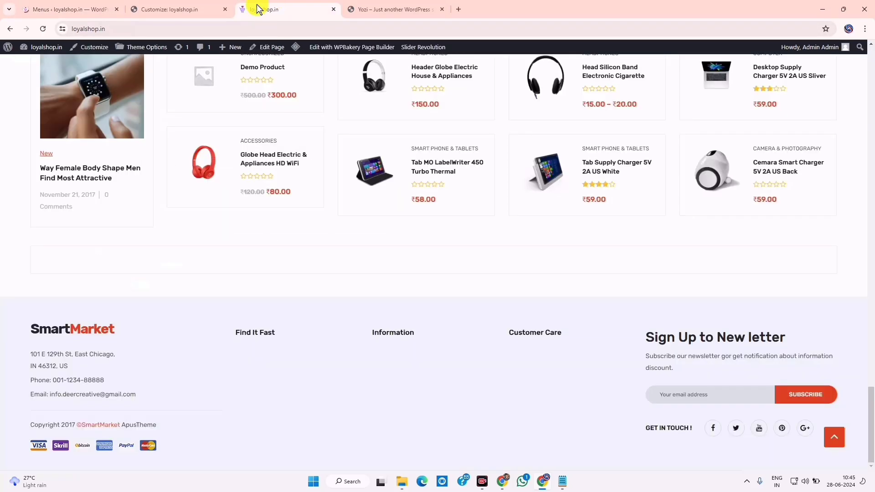
click(42, 28)
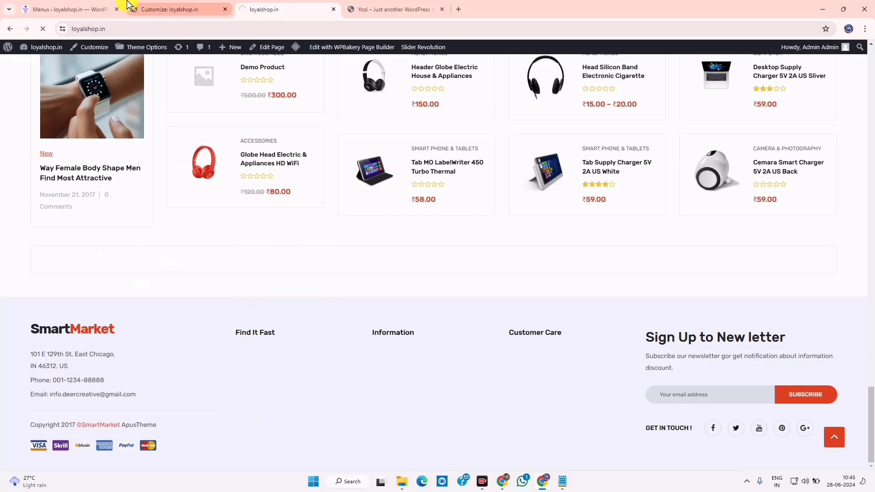
click(70, 9)
click(283, 8)
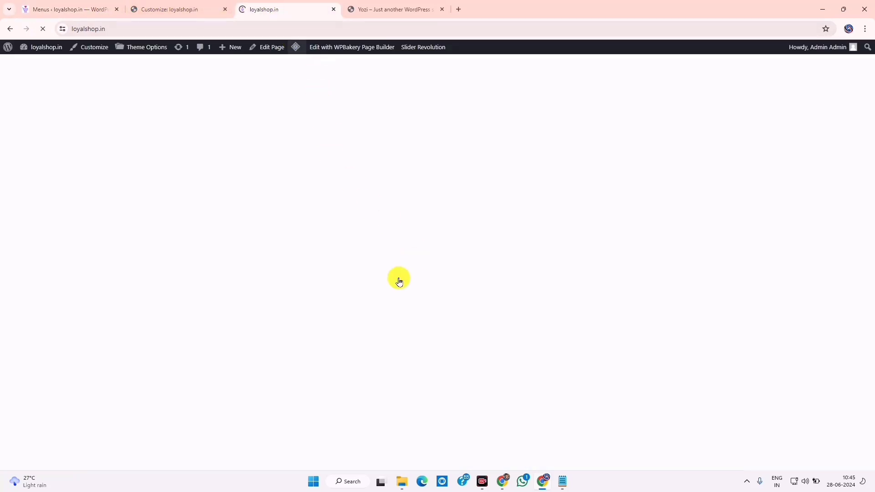
scroll(259, 405, down, 3)
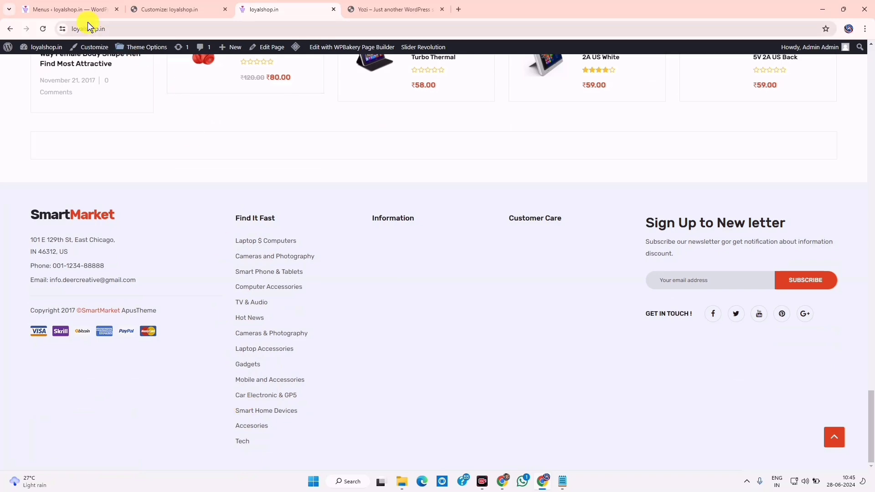
click(72, 9)
click(283, 9)
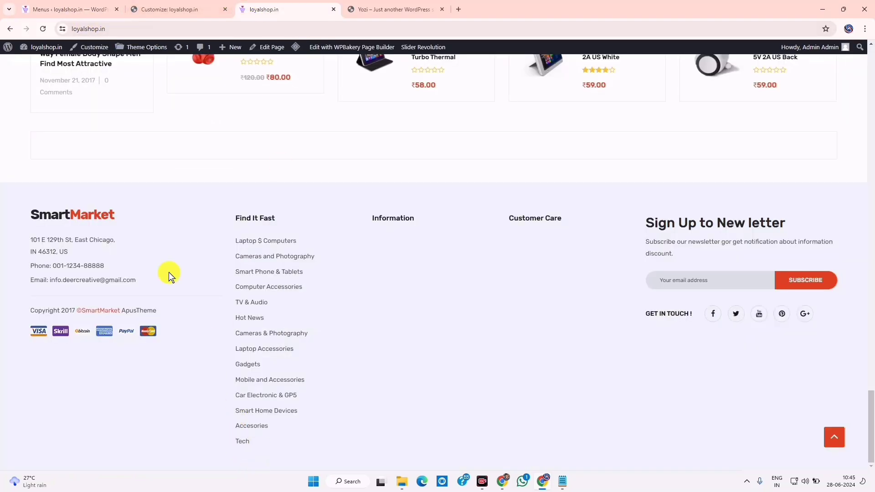
Save Footer 1 again and confirm its links fill the storefront's Find It Fast column
click(69, 5)
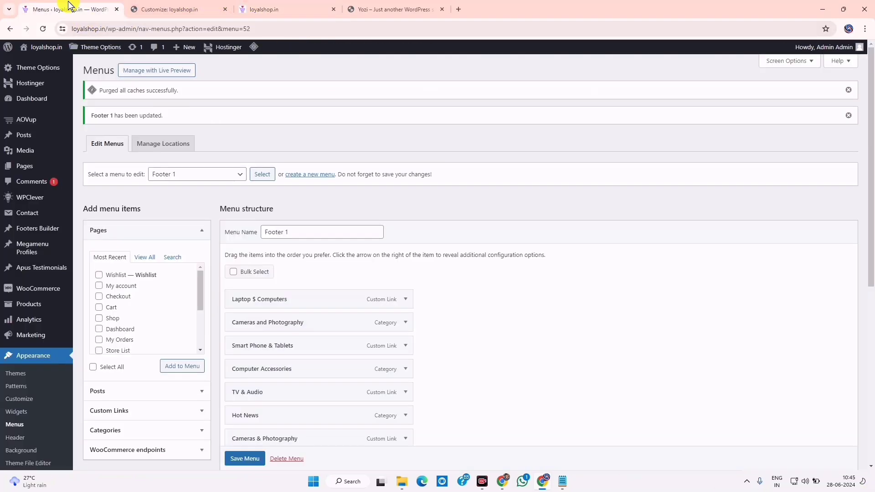
scroll(291, 389, down, 5)
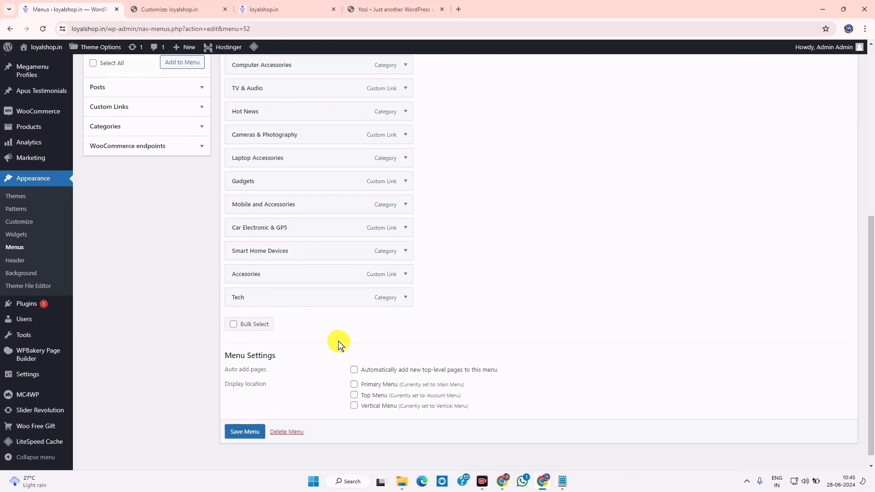
scroll(402, 297, up, 5)
scroll(415, 299, down, 2)
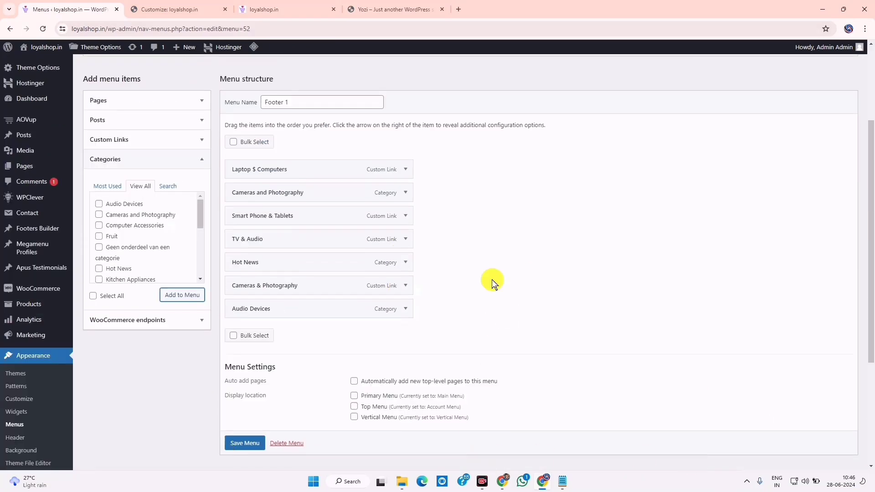
scroll(237, 465, down, 1)
click(240, 438)
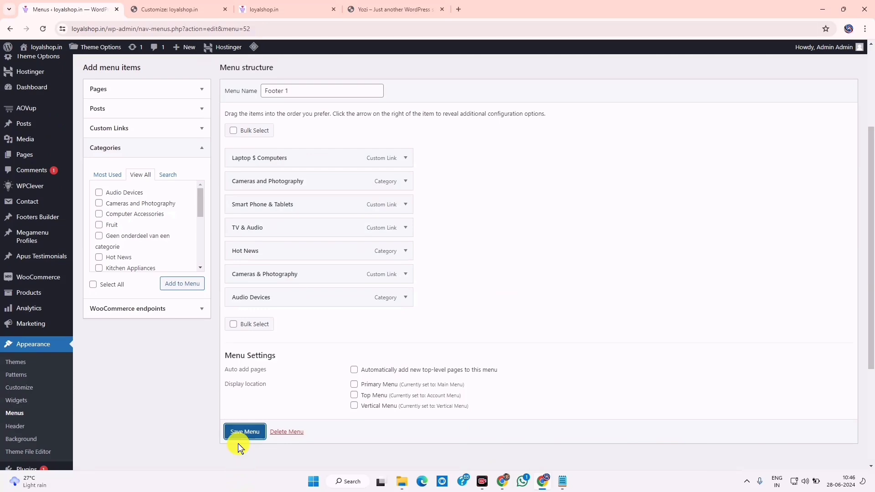
click(235, 432)
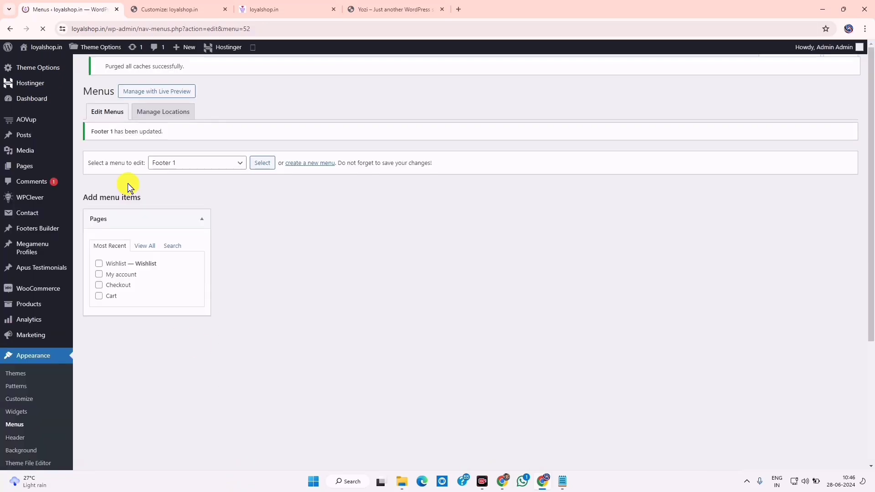
scroll(193, 263, down, 3)
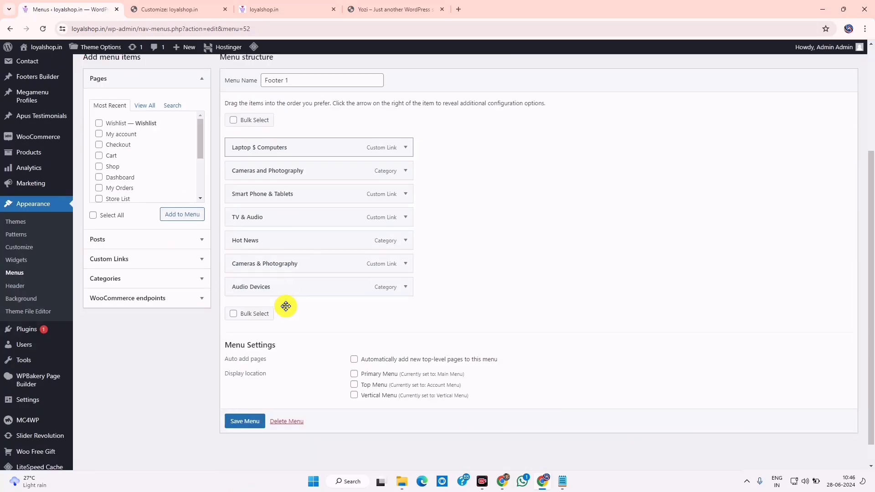
click(264, 8)
click(42, 30)
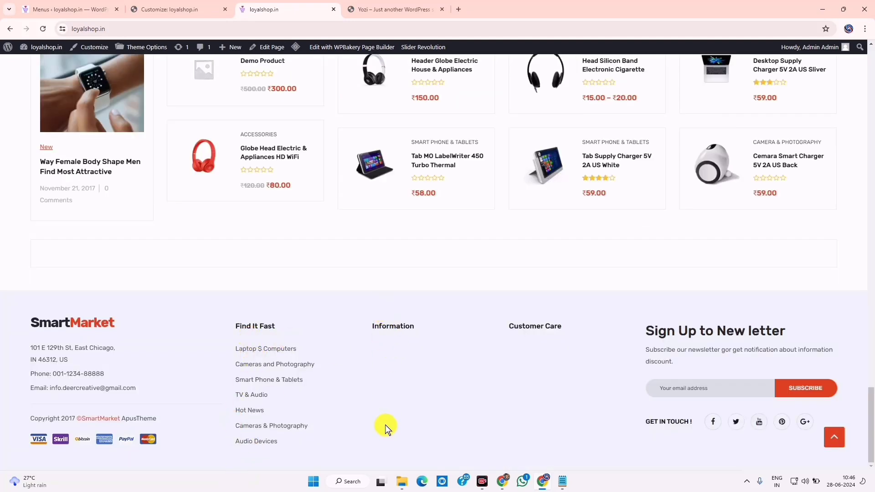
click(68, 9)
Load the Footer 2 menu into the menu editor
scroll(241, 156, up, 3)
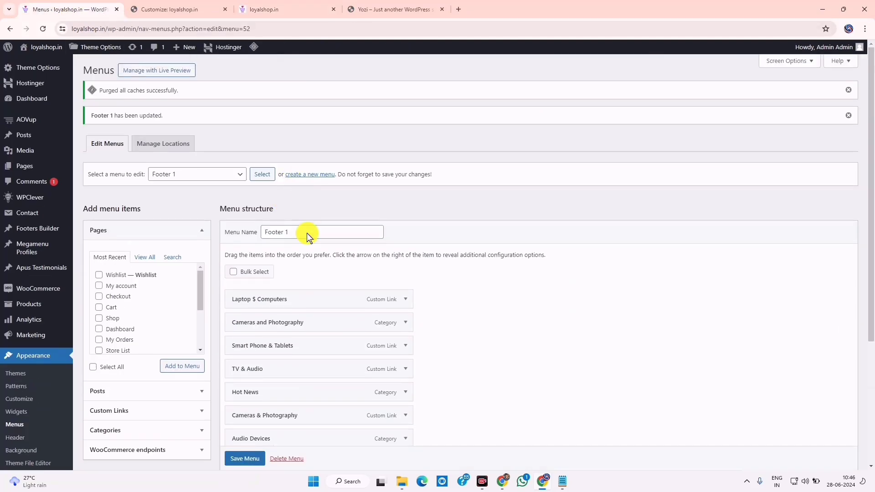
click(205, 173)
click(205, 204)
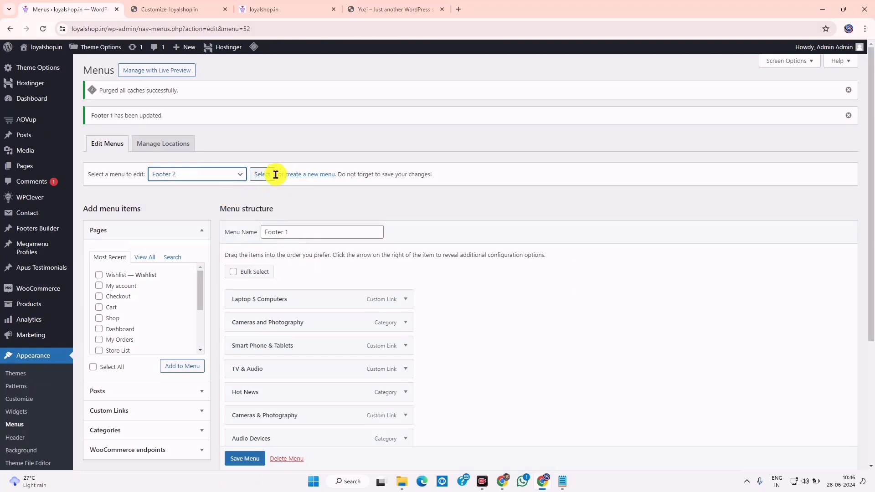
click(264, 176)
Review the Yozi demo's Information footer links for reference
click(392, 8)
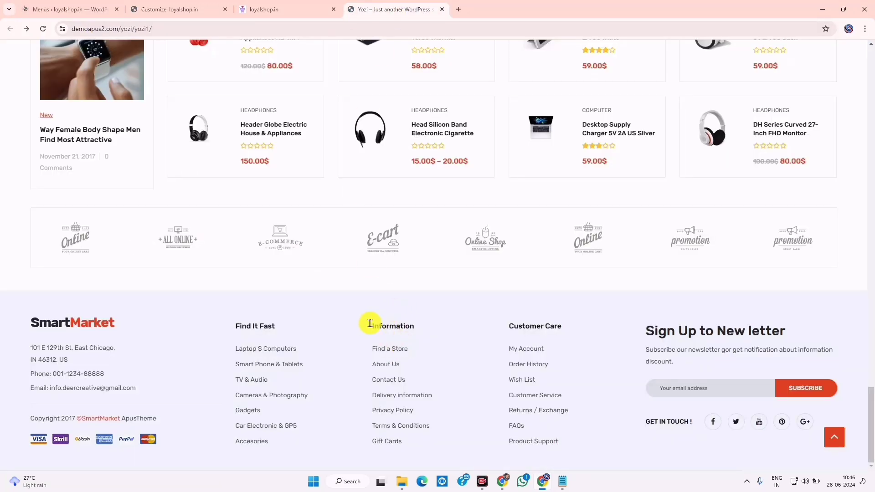
drag(371, 322, 425, 453)
click(427, 447)
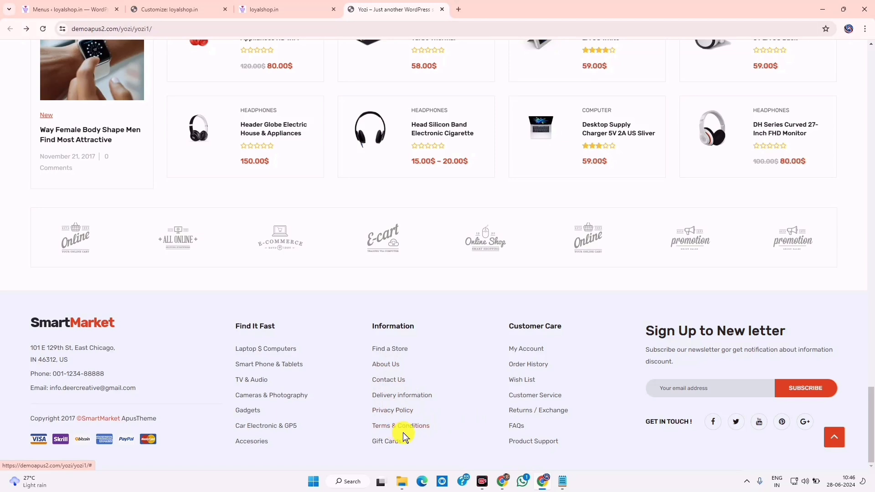
click(98, 10)
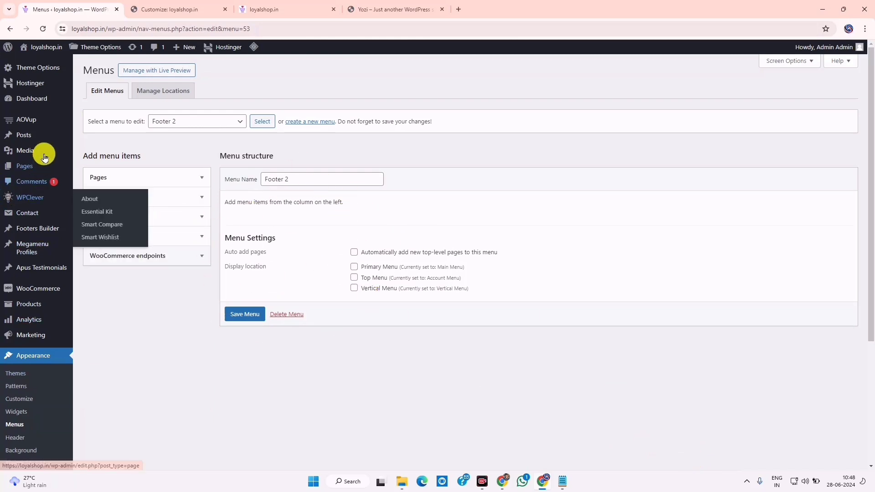
Open the All Pages list in the WordPress admin
mouse_move(29, 137)
mouse_move(28, 164)
click(100, 169)
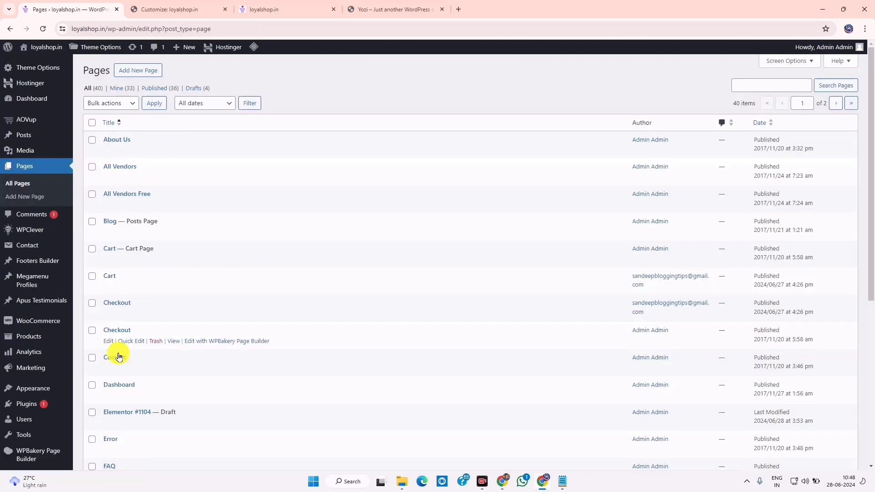
scroll(153, 407, down, 6)
scroll(152, 402, up, 2)
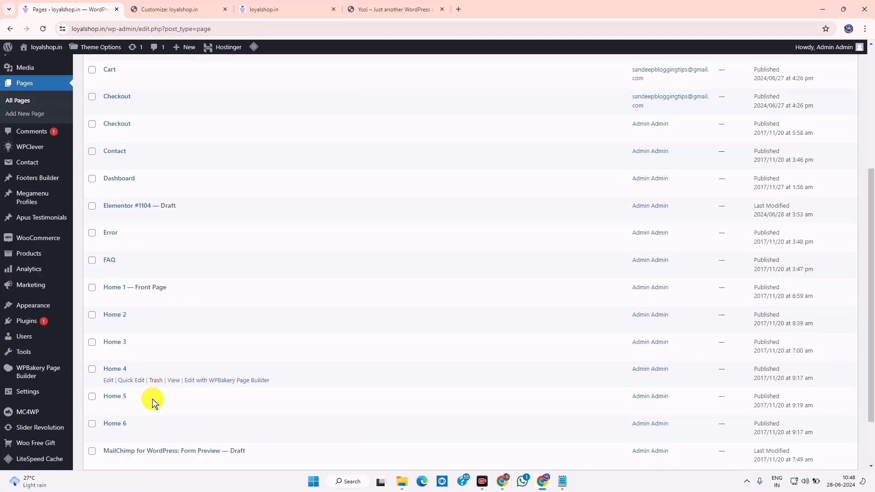
scroll(146, 415, down, 2)
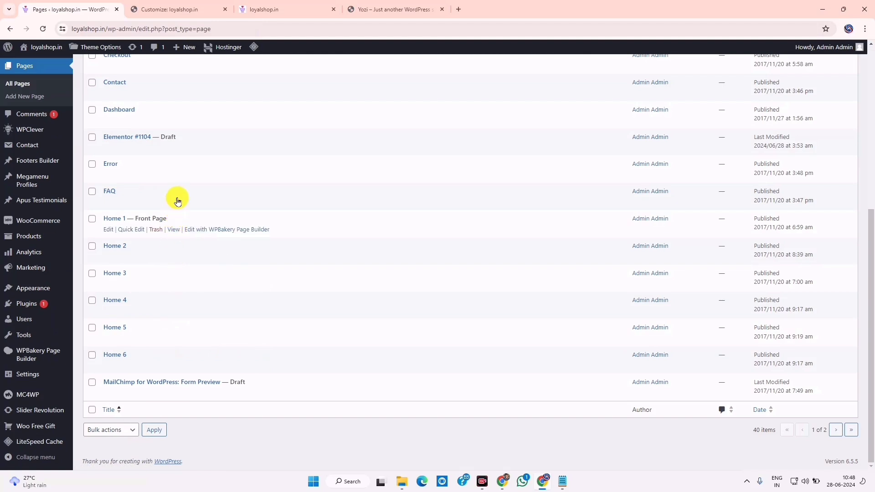
scroll(335, 191, up, 6)
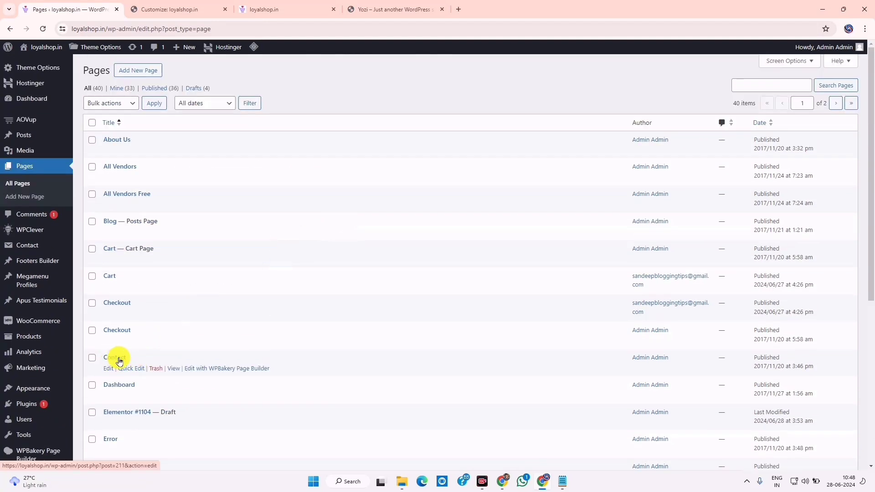
Open the Contact page in the WPBakery editor
click(109, 369)
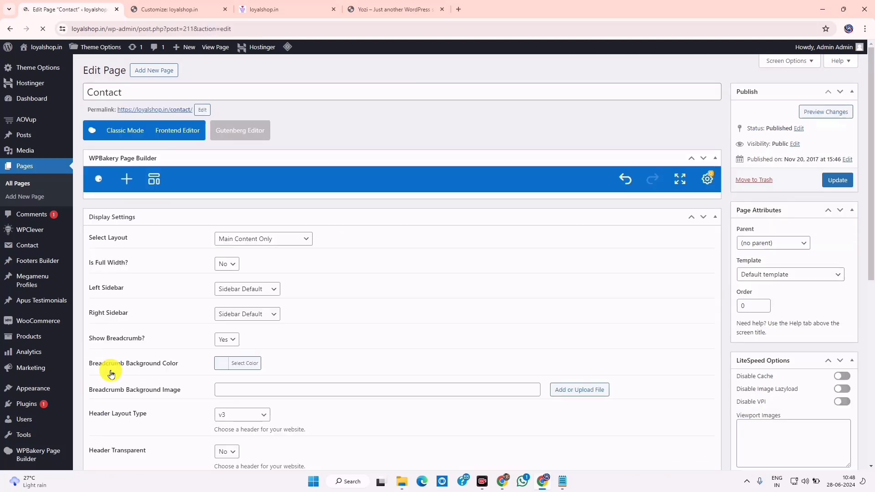
scroll(319, 327, down, 15)
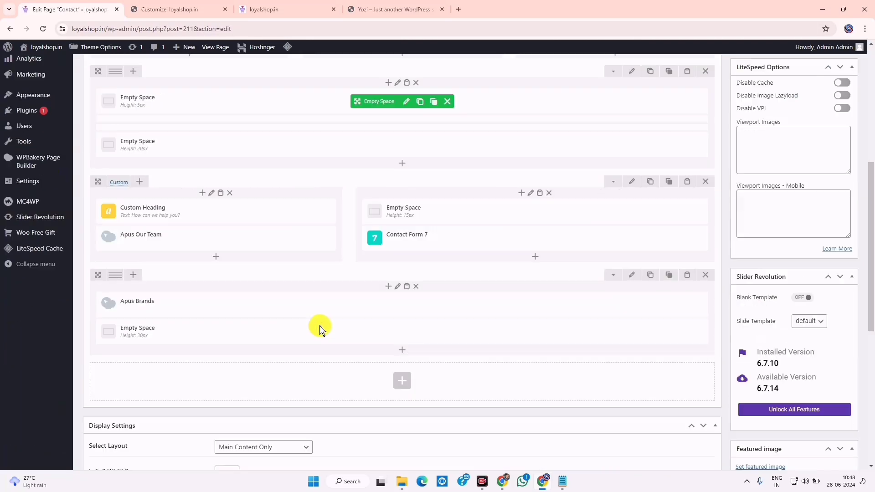
scroll(320, 351, up, 15)
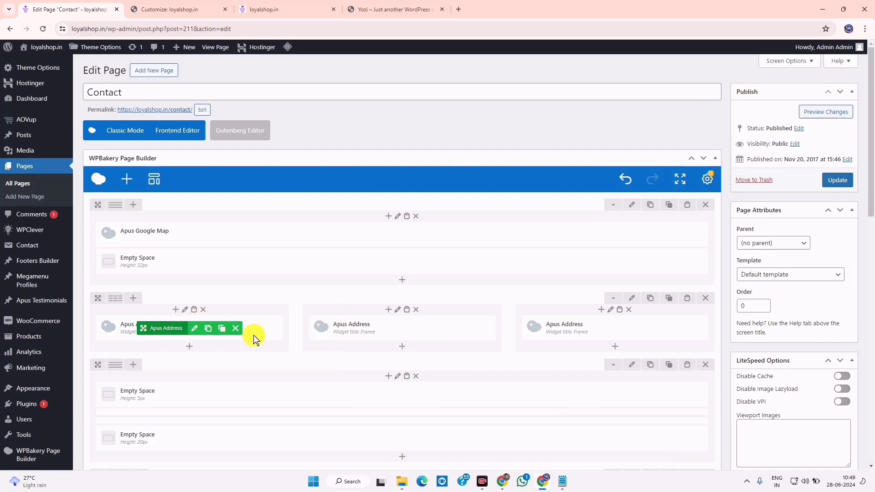
scroll(465, 380, down, 4)
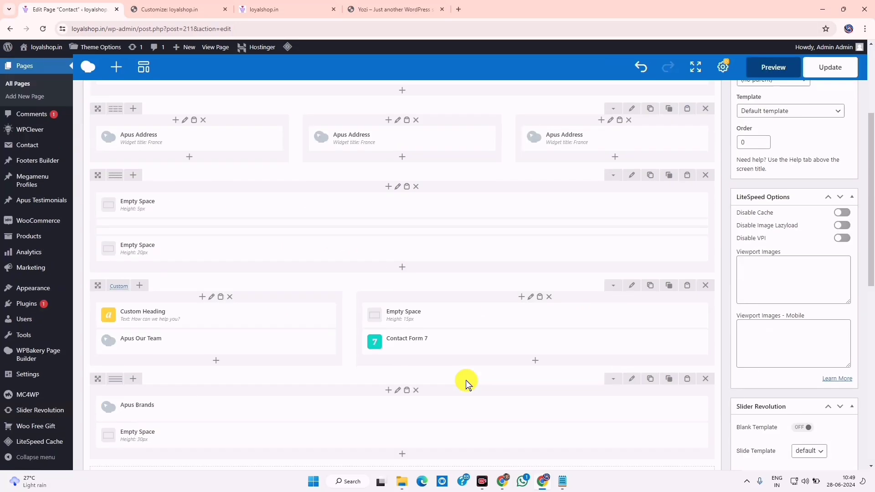
scroll(465, 379, up, 4)
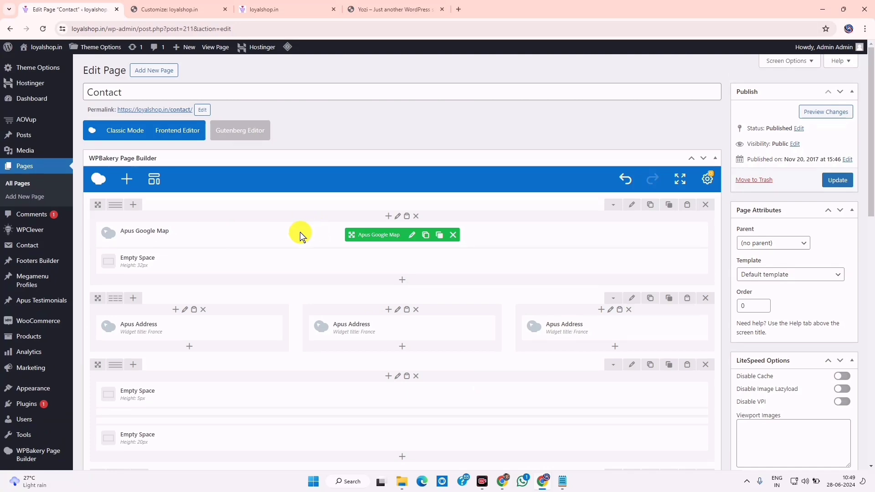
scroll(401, 339, down, 4)
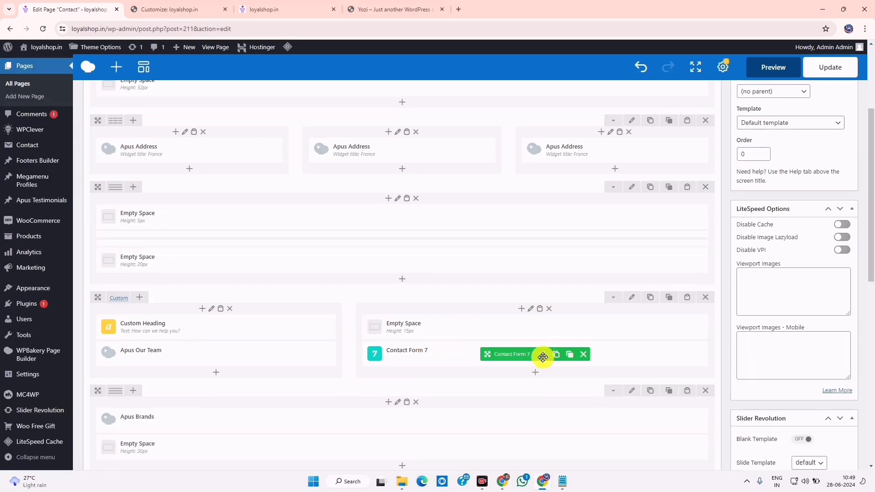
Set the Contact Form 7 element to the 'Contact us' form and save its settings
click(542, 355)
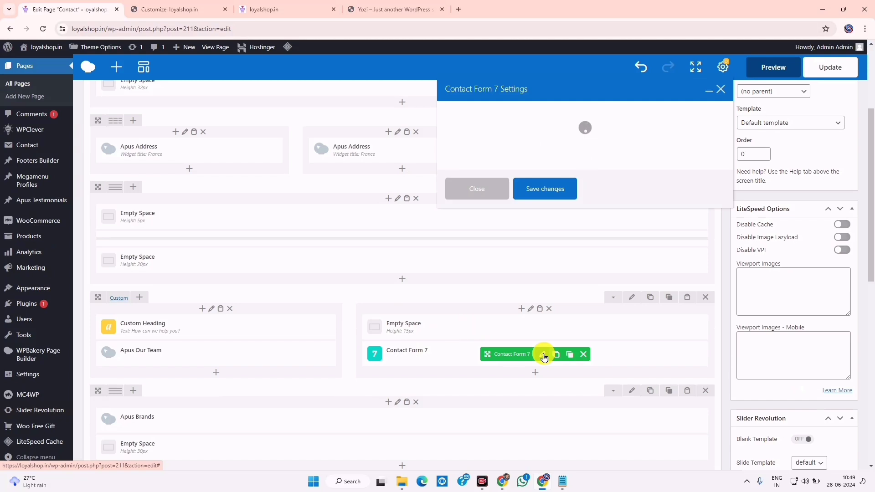
click(543, 144)
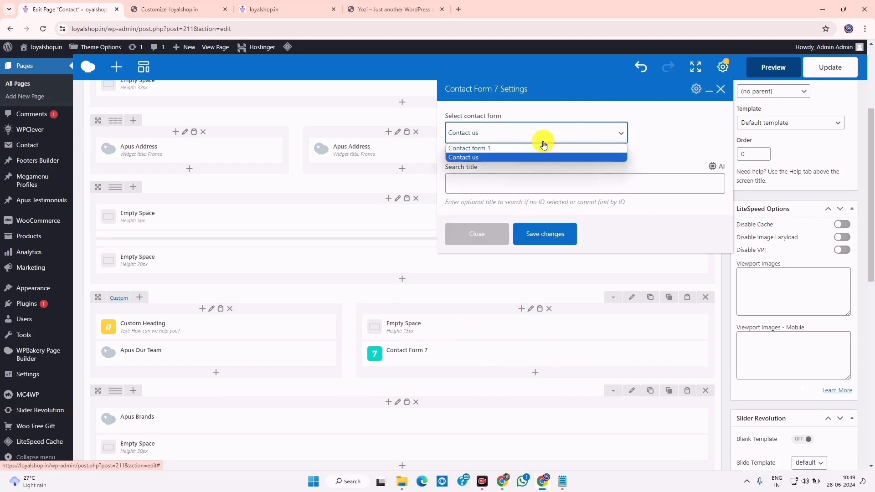
click(513, 156)
click(515, 133)
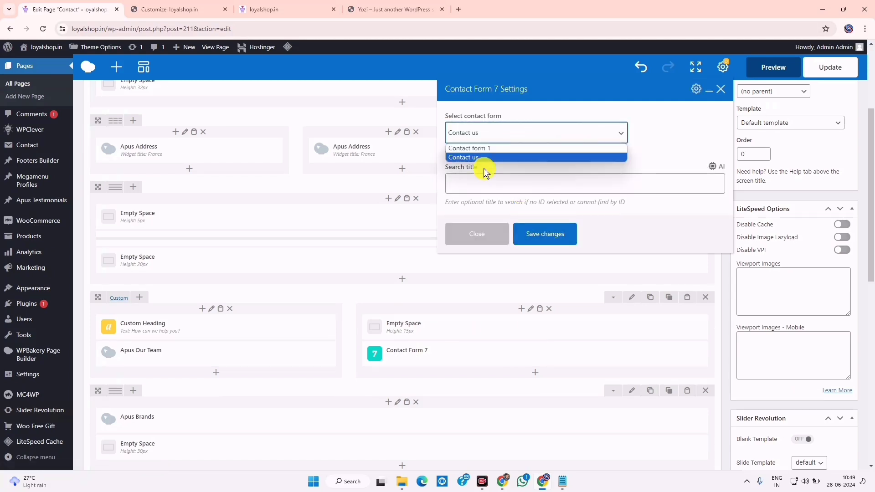
click(494, 156)
click(497, 132)
click(494, 158)
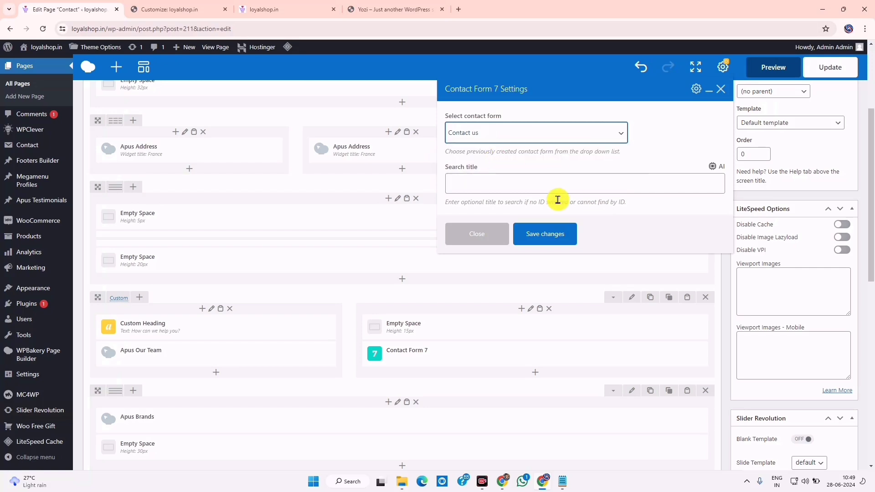
click(517, 233)
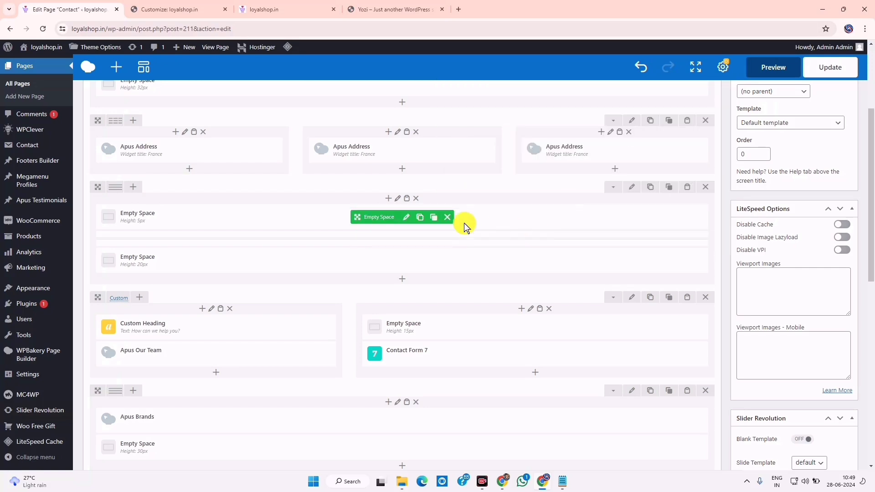
click(302, 9)
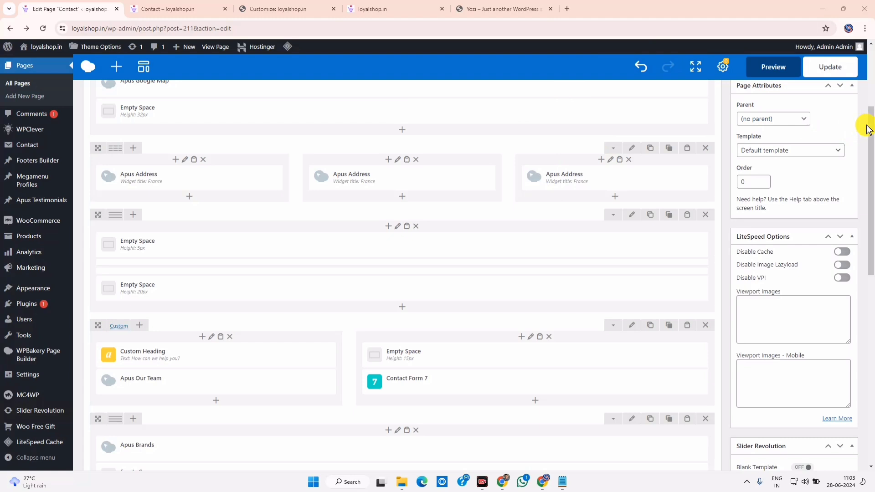
drag(870, 127, 871, 86)
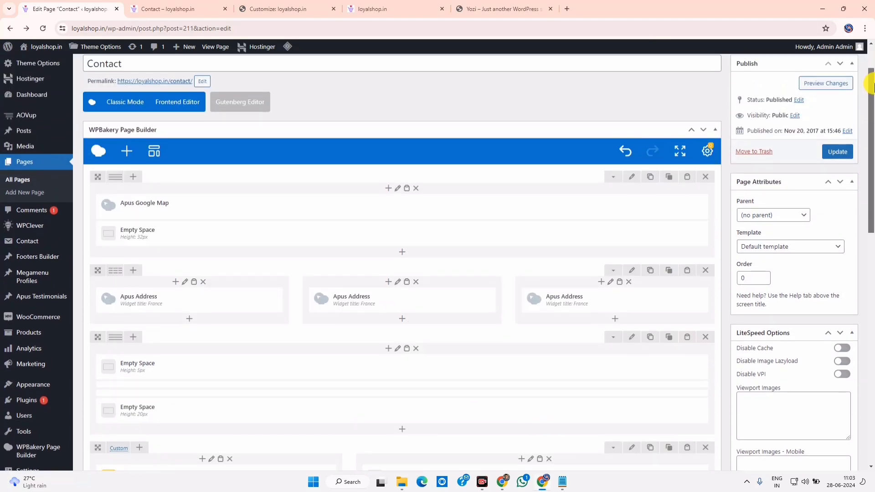
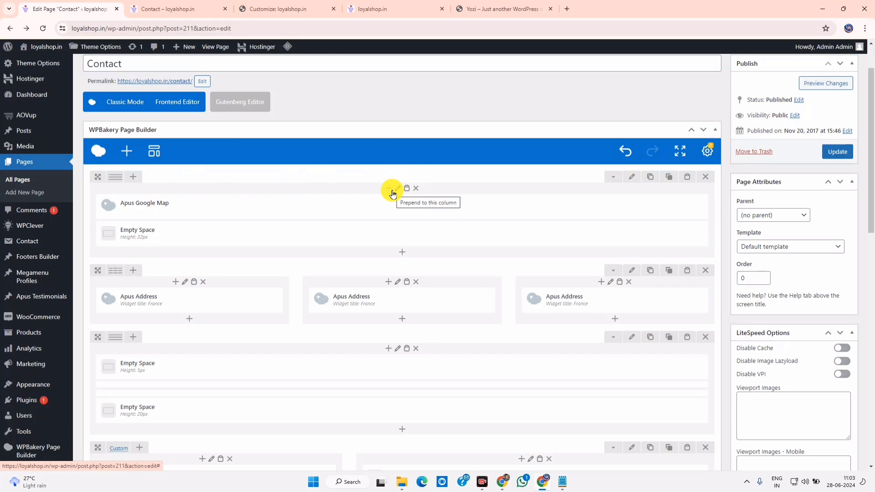
Switch over to the JSFiddle tab showing the rendered Contact page markup
scroll(162, 125, up, 1)
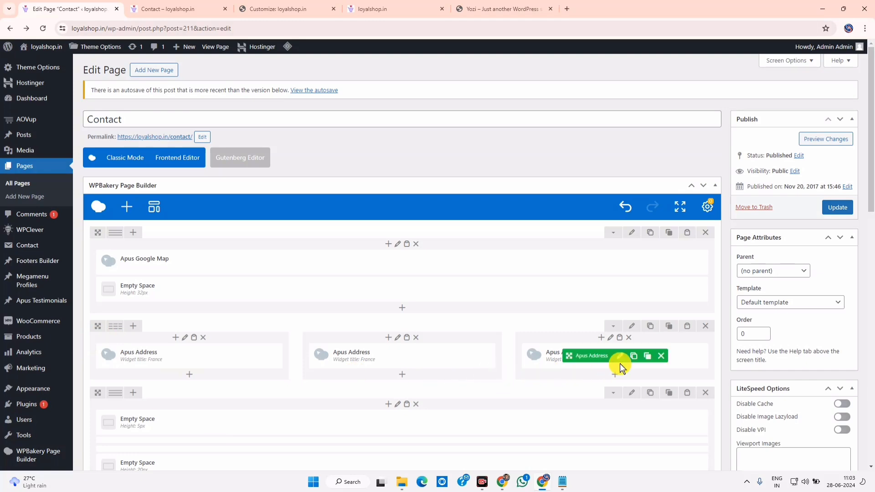
scroll(228, 392, down, 4)
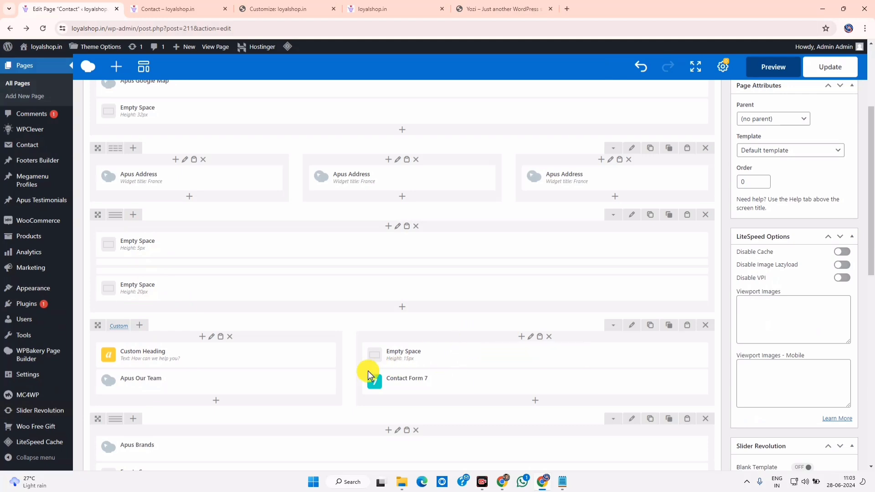
scroll(422, 379, down, 3)
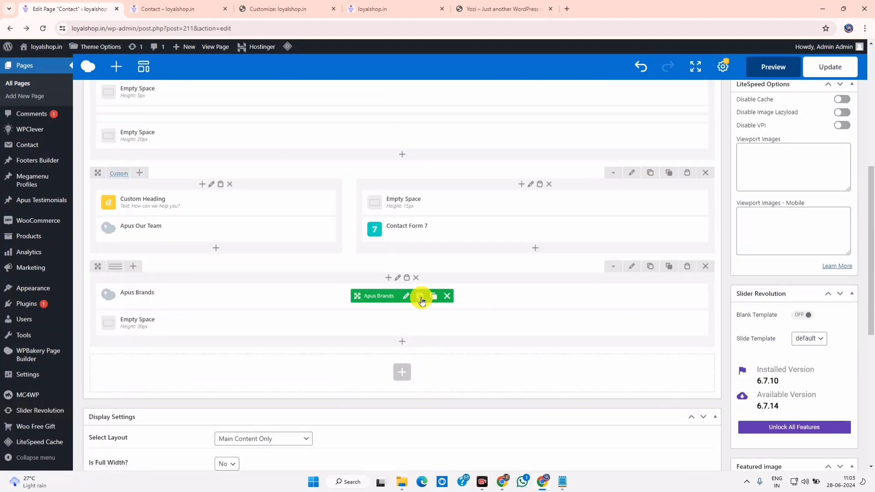
scroll(341, 321, up, 7)
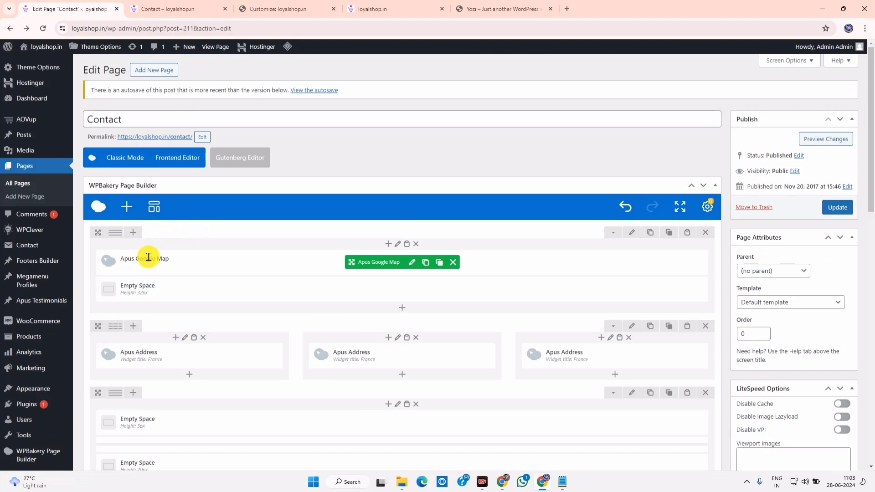
drag(149, 257, 165, 256)
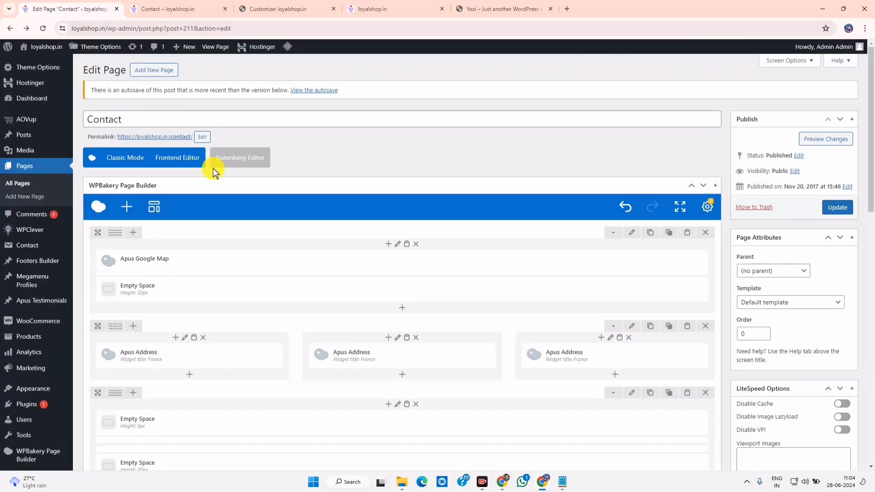
key(alt+Tab)
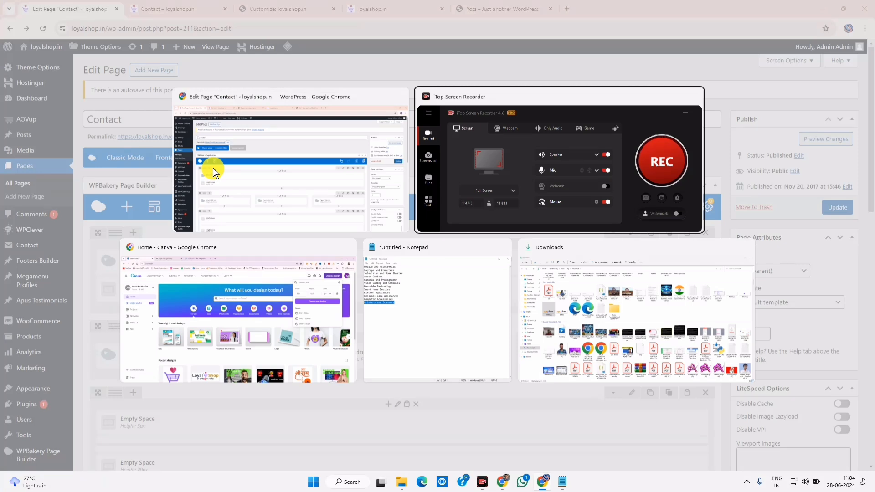
key(alt+Tab)
key(alt+Tab)
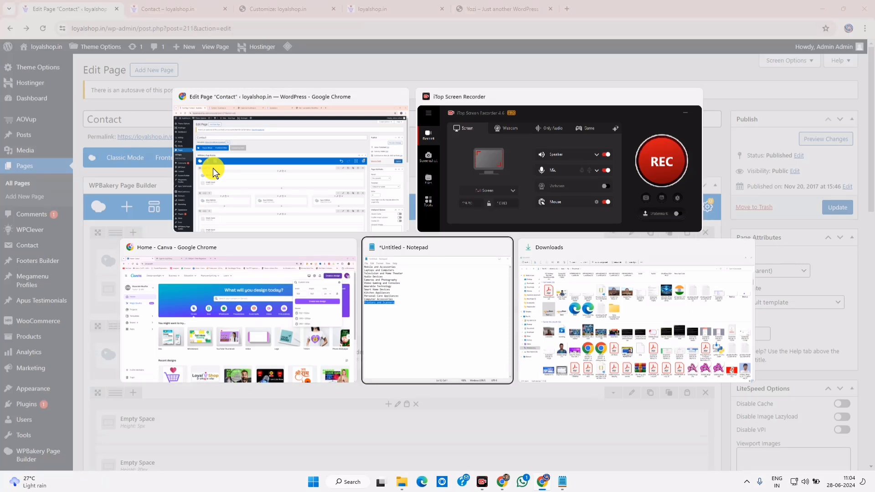
key(alt+Tab)
key(alt+Tab)
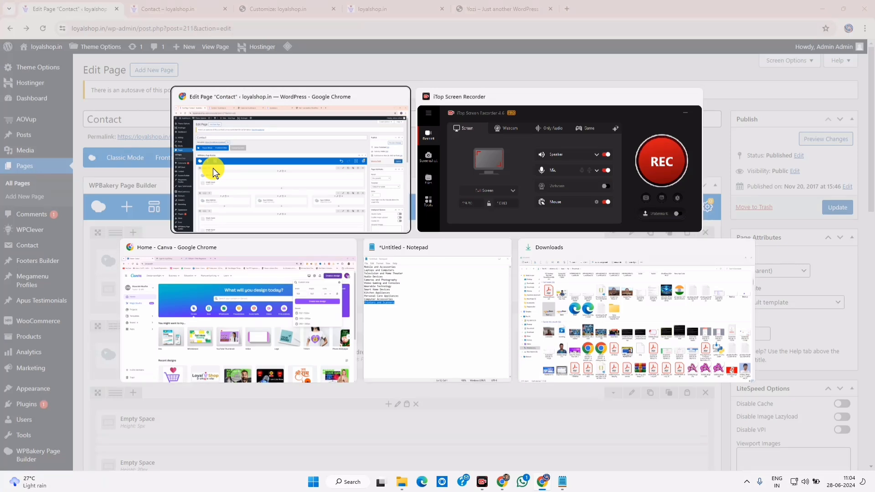
click(503, 481)
click(182, 5)
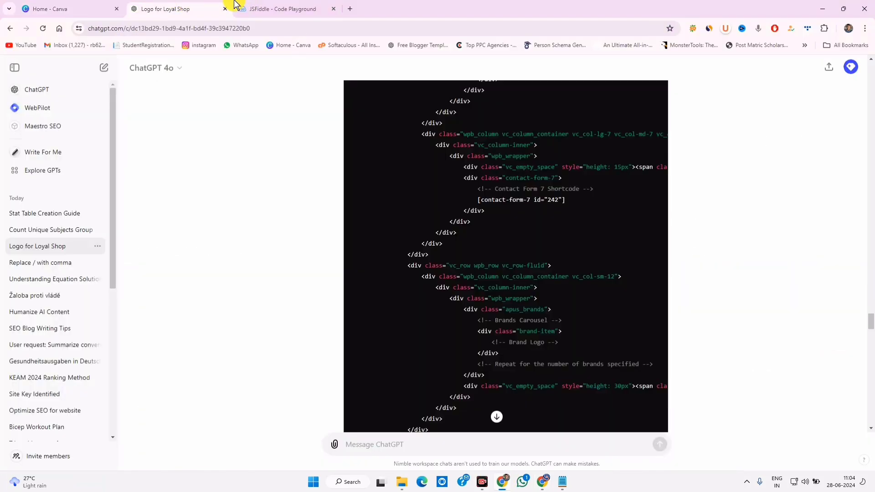
click(246, 7)
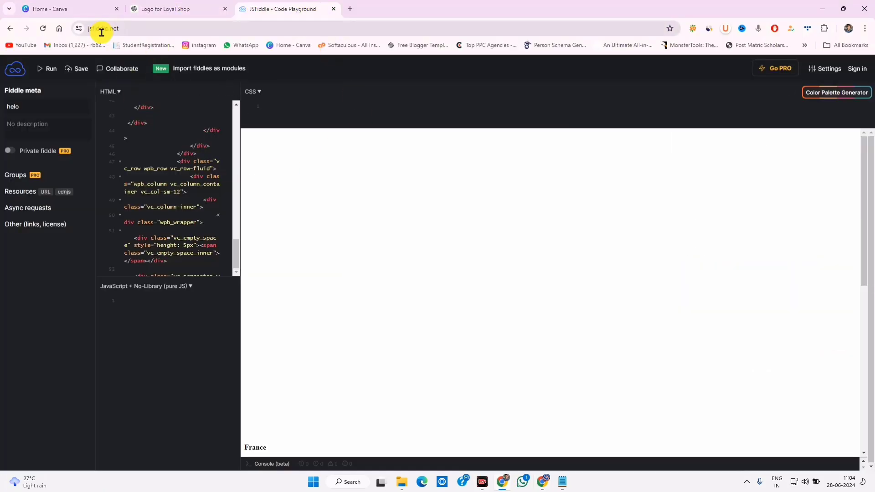
Scroll the JSFiddle result pane to the three France address blocks and select them
scroll(167, 180, down, 2)
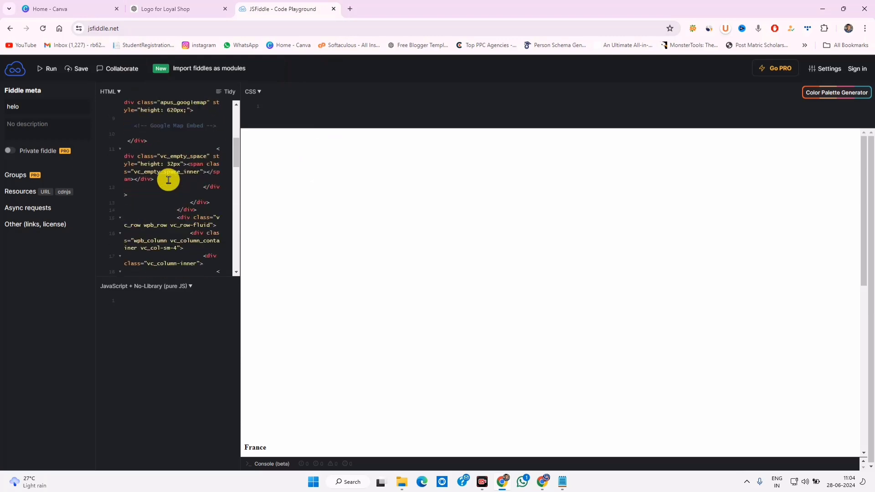
scroll(170, 181, up, 1)
key(ctrl+shift+Tab)
scroll(440, 266, down, 5)
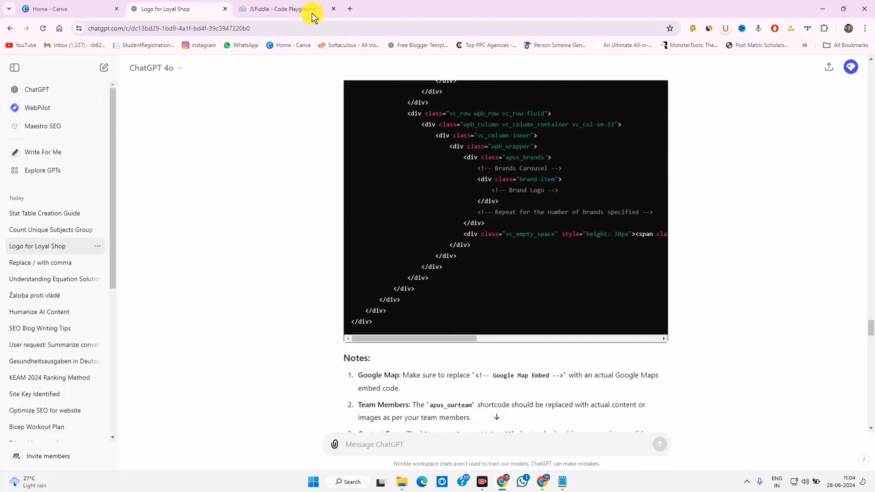
click(312, 10)
scroll(185, 234, down, 3)
scroll(187, 236, up, 3)
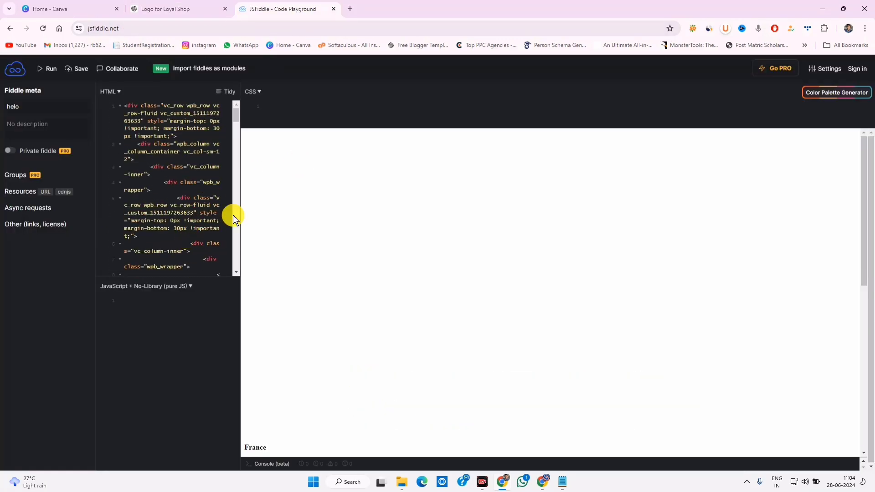
scroll(400, 274, down, 8)
scroll(276, 228, up, 3)
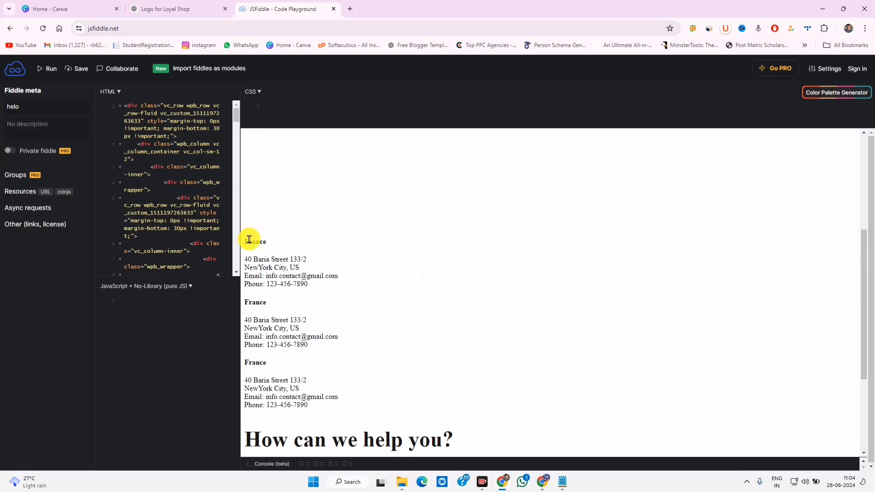
drag(248, 239, 308, 405)
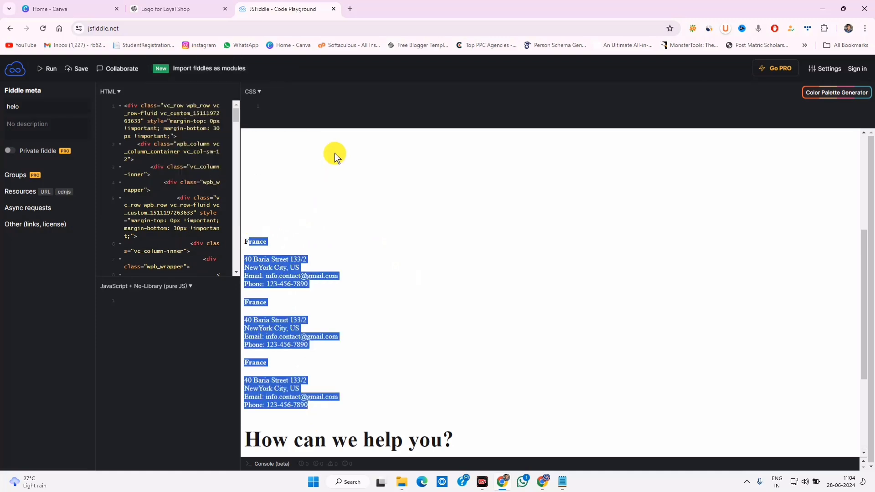
key(alt+Tab)
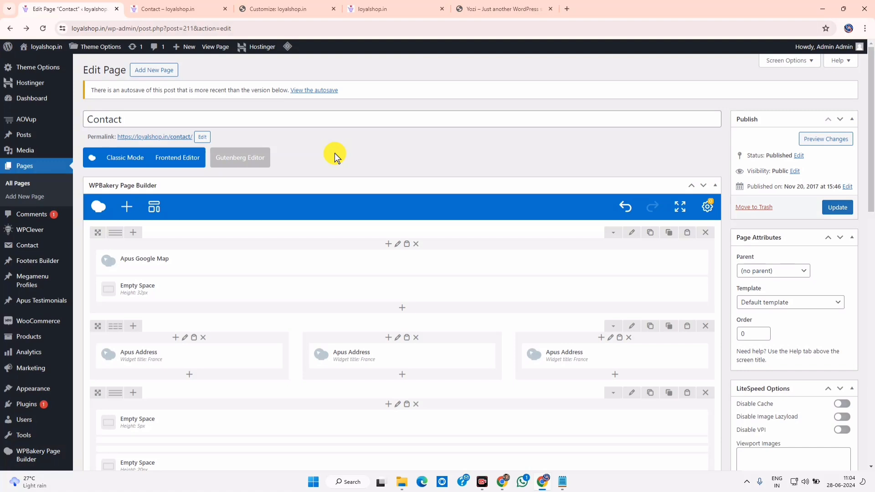
key(alt+Tab)
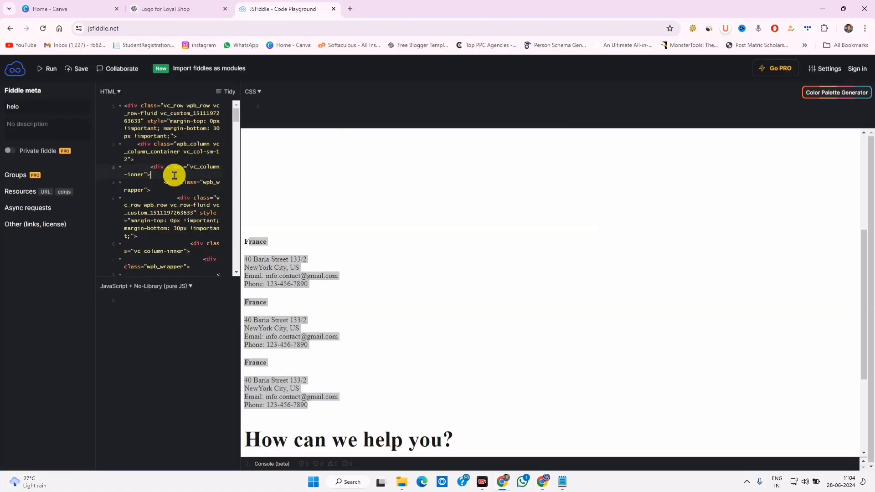
click(292, 258)
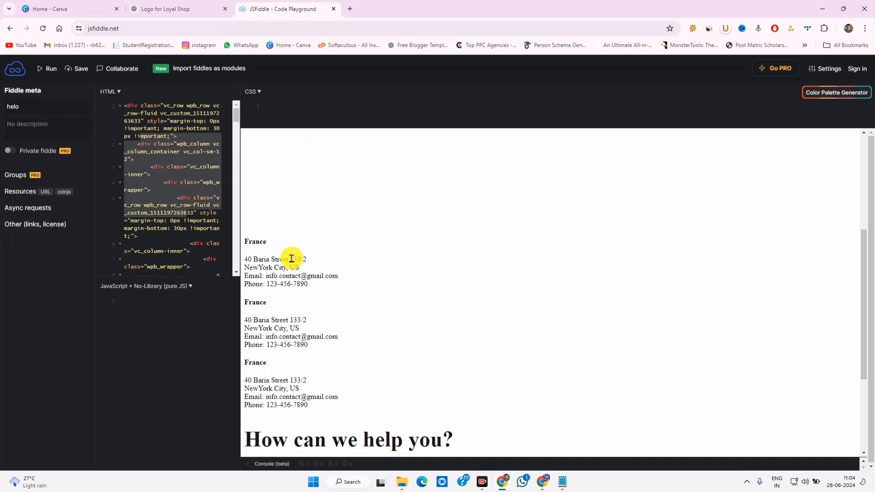
scroll(296, 273, down, 3)
scroll(310, 298, up, 6)
scroll(318, 310, down, 6)
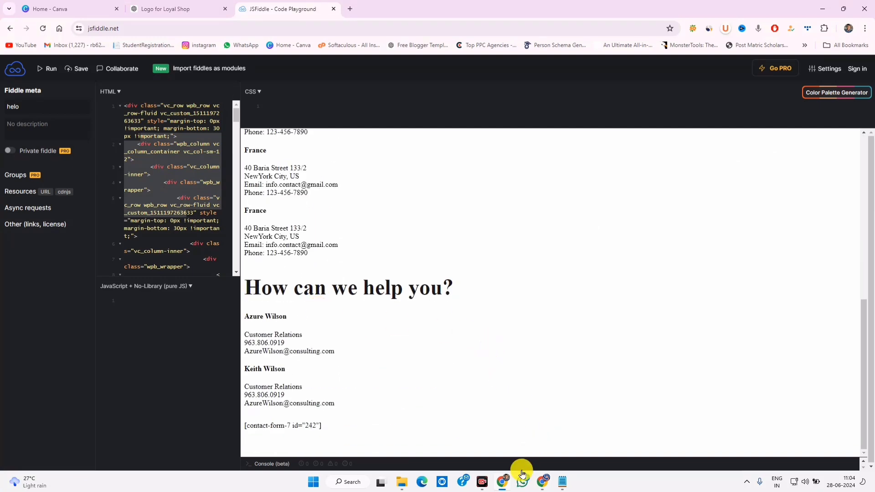
Delete the Google Map row from the WordPress Contact page, then recheck the last address block in JSFiddle
click(545, 481)
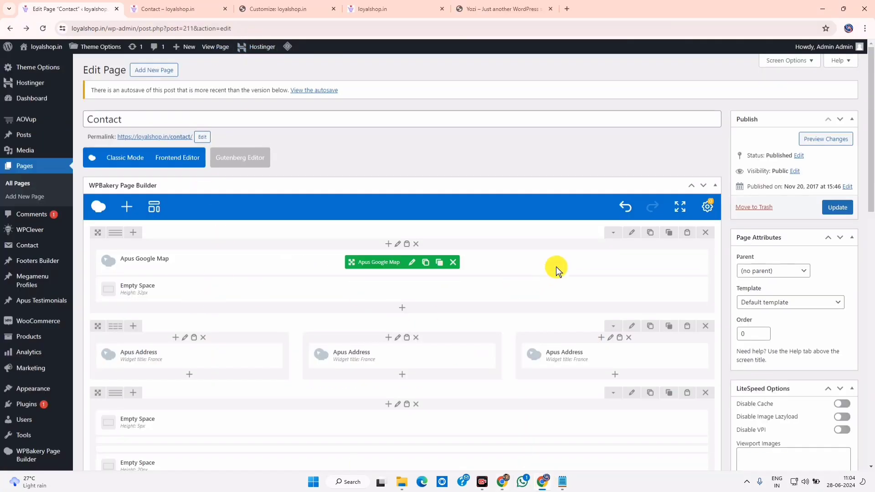
click(705, 233)
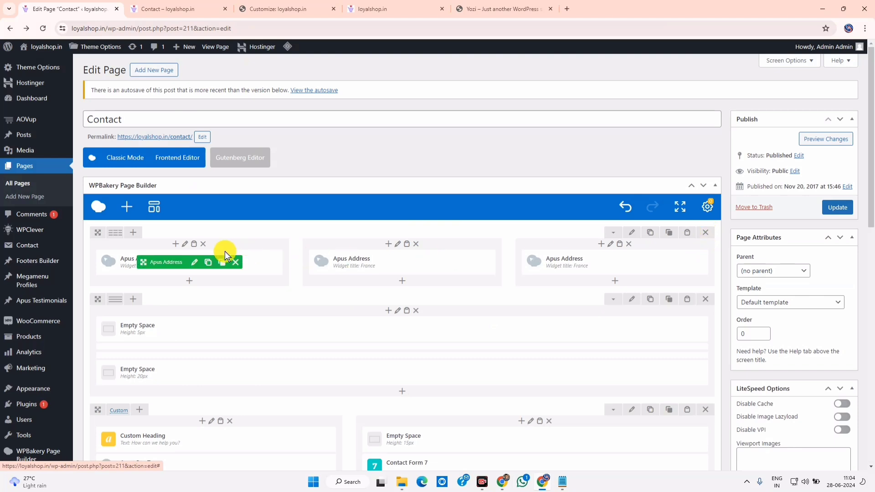
click(505, 481)
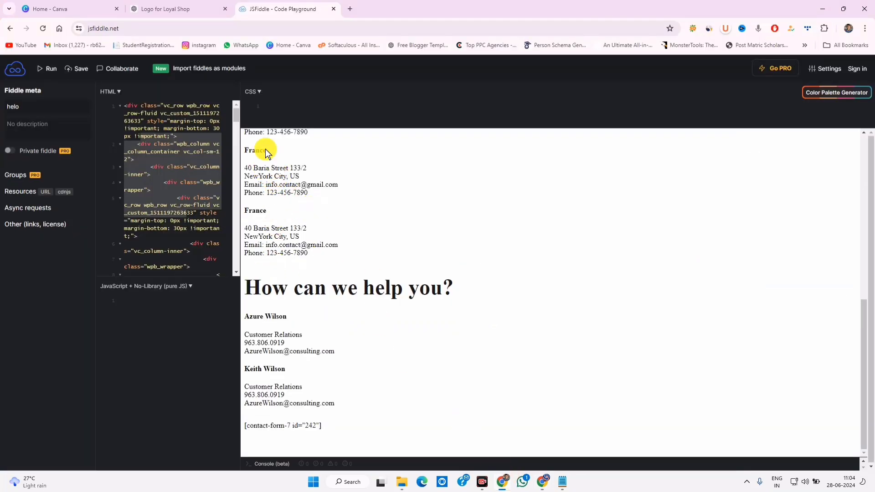
drag(256, 128, 257, 146)
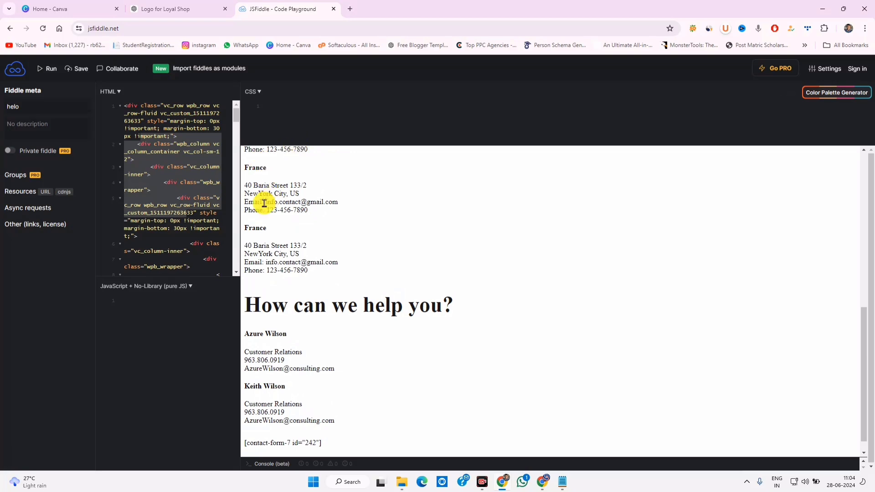
drag(255, 246, 344, 273)
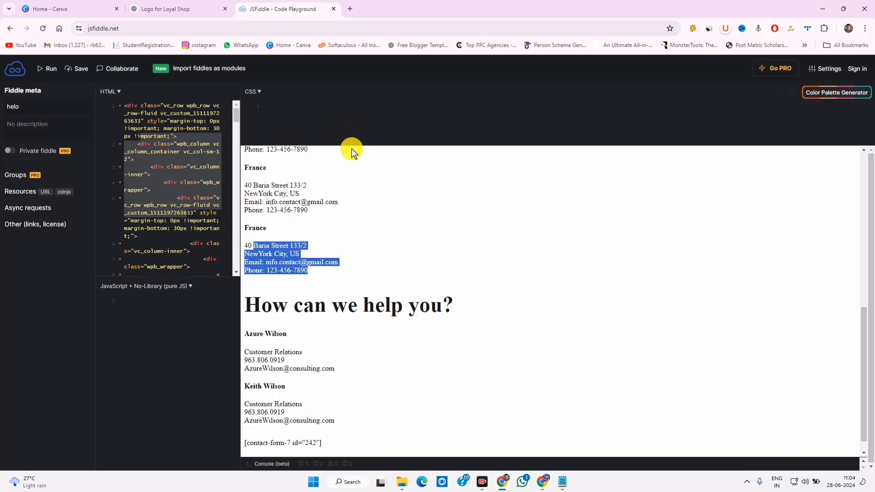
drag(351, 145, 350, 129)
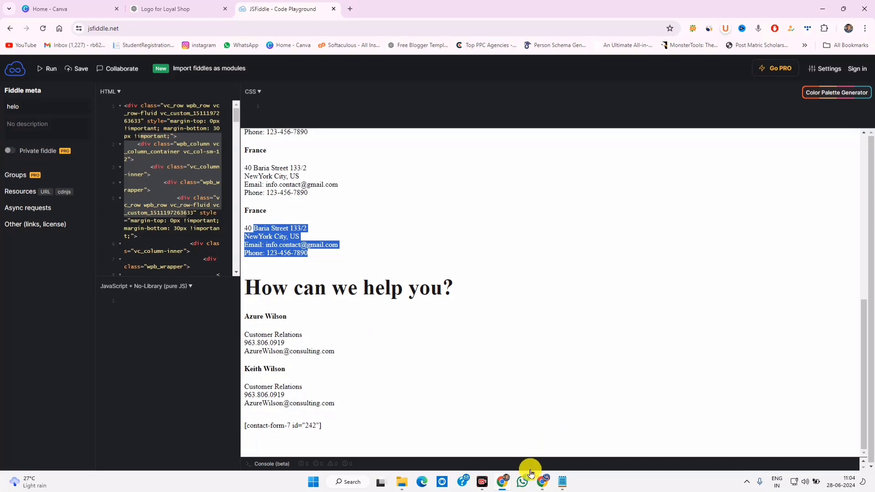
Retitle the first Apus Address widget INDIA with the Bihar address and phone number, and save it
click(542, 481)
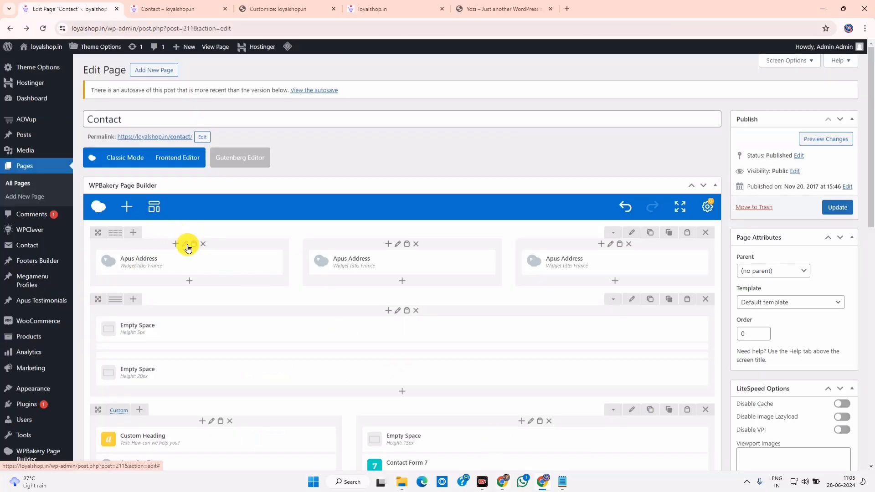
click(194, 264)
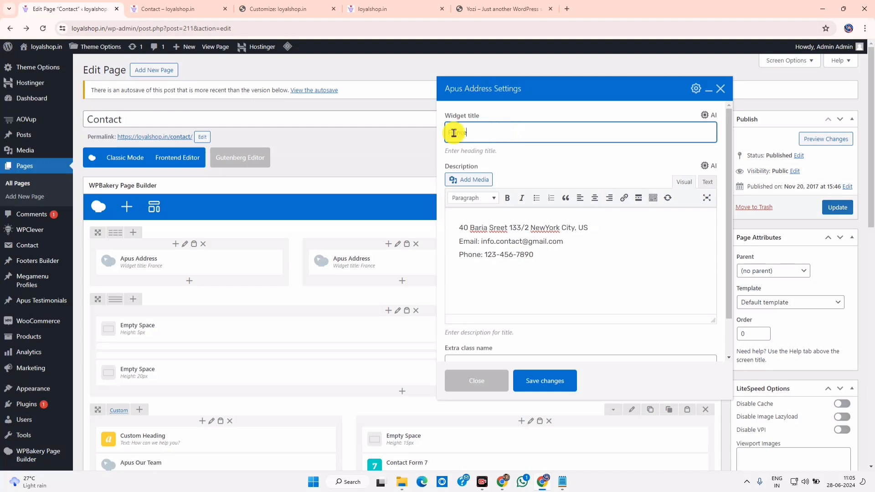
double_click(457, 132)
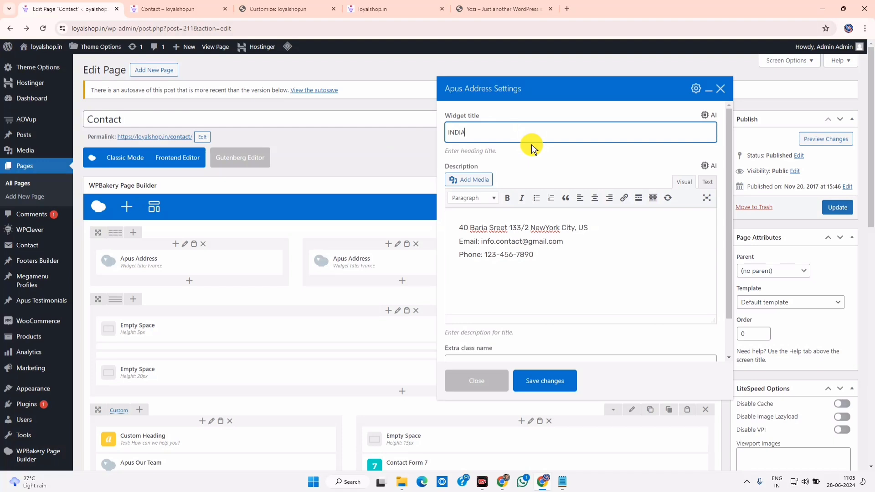
drag(458, 223, 591, 265)
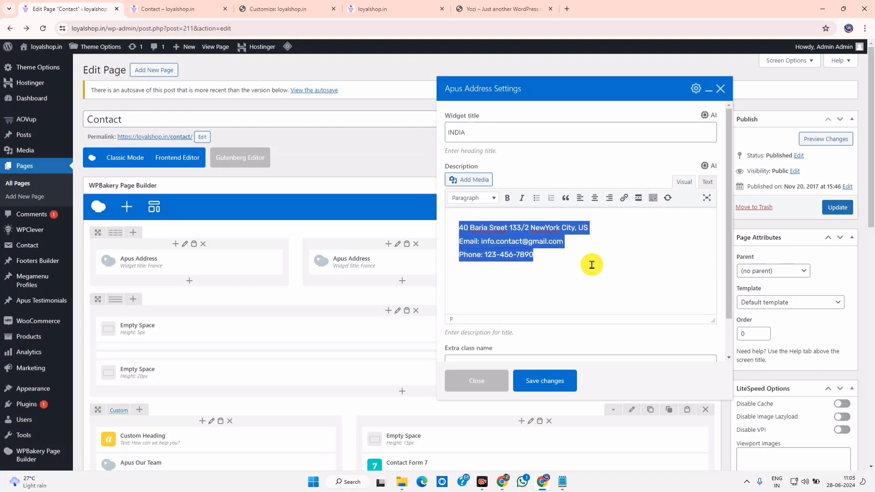
click(553, 263)
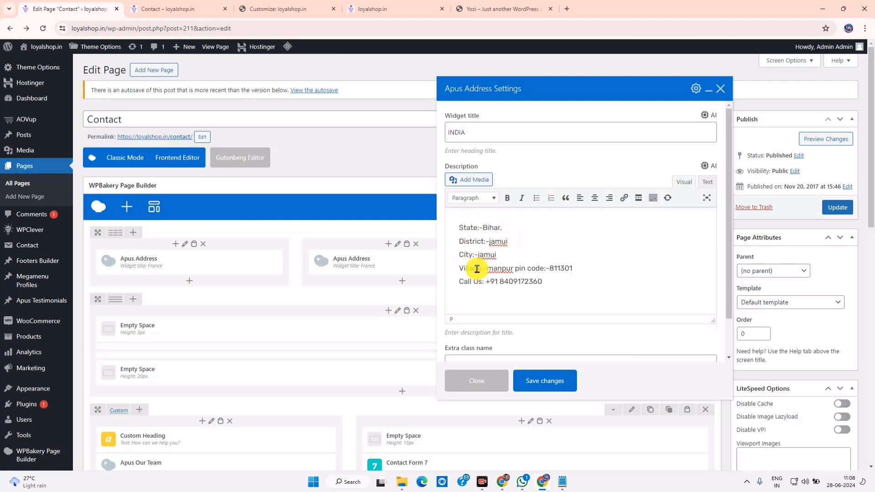
click(560, 479)
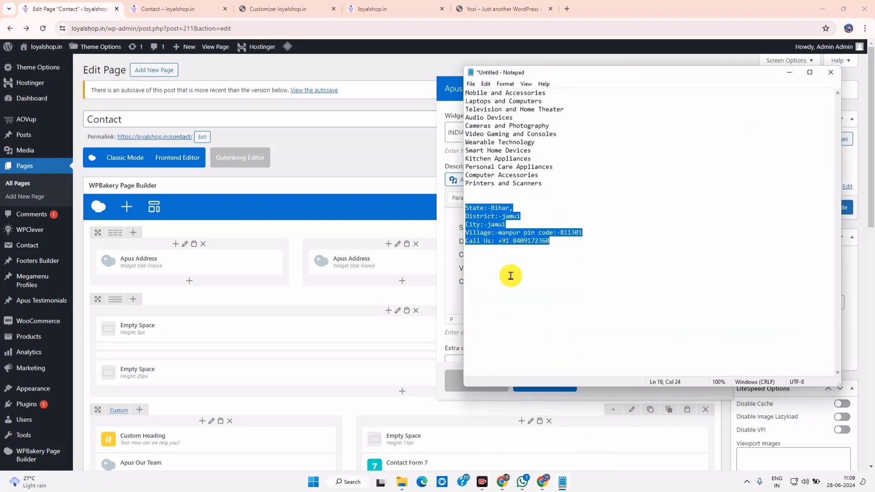
click(789, 72)
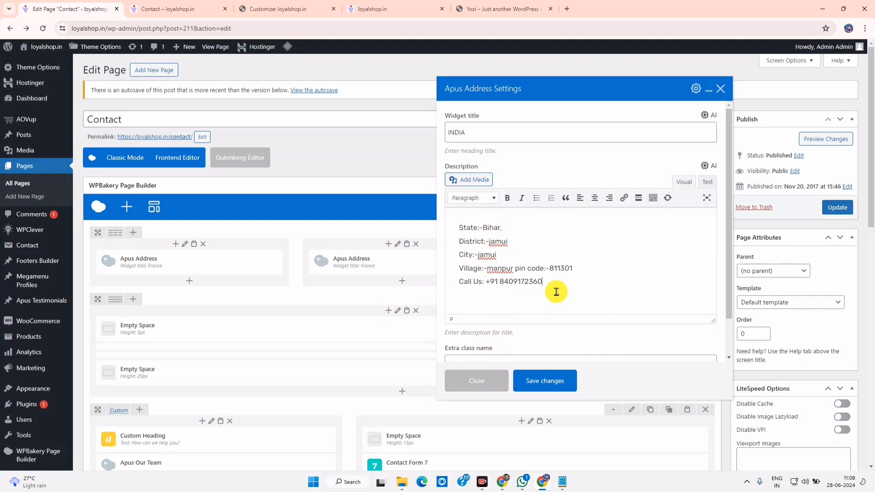
scroll(556, 291, down, 1)
click(548, 381)
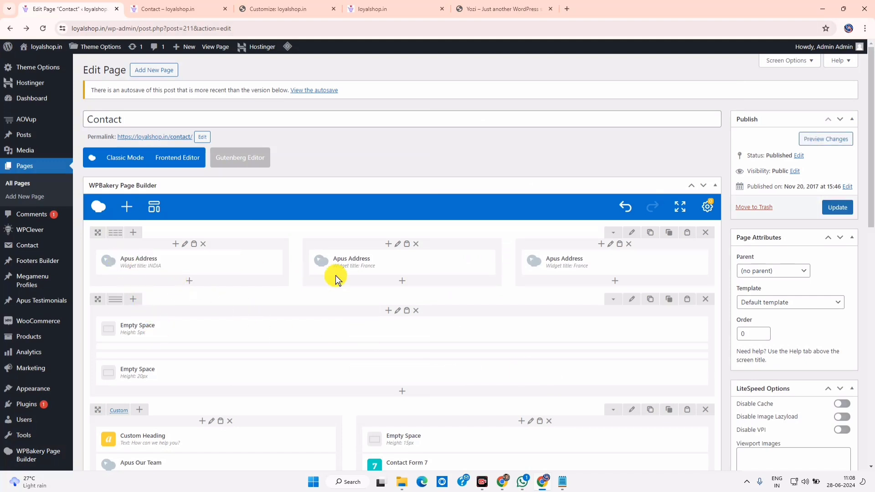
Delete the two remaining France address widgets and the empty-spacer row
click(449, 262)
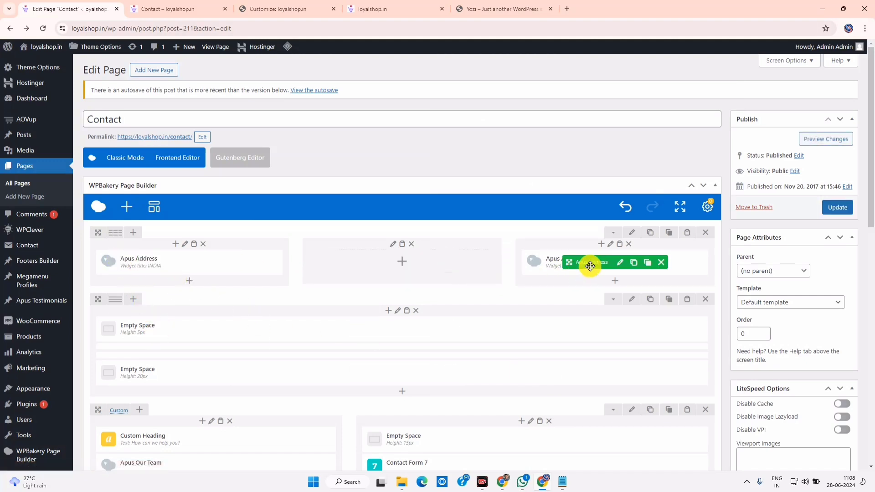
click(660, 263)
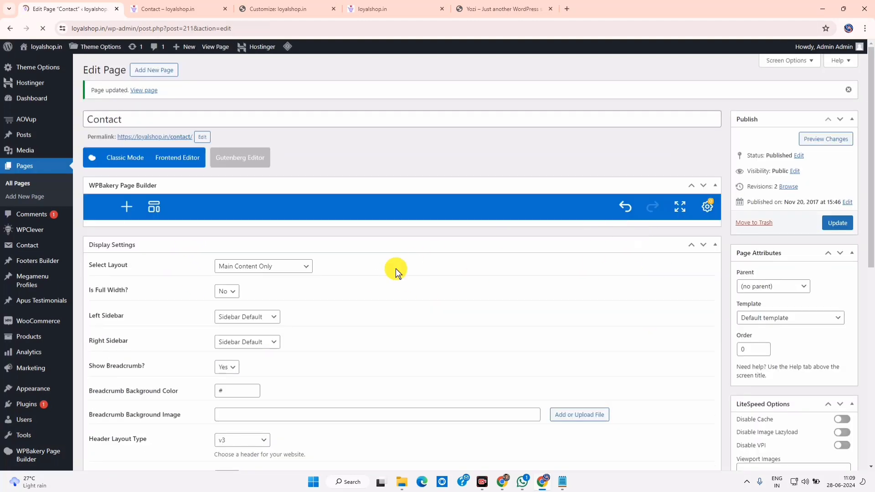
scroll(378, 205, down, 2)
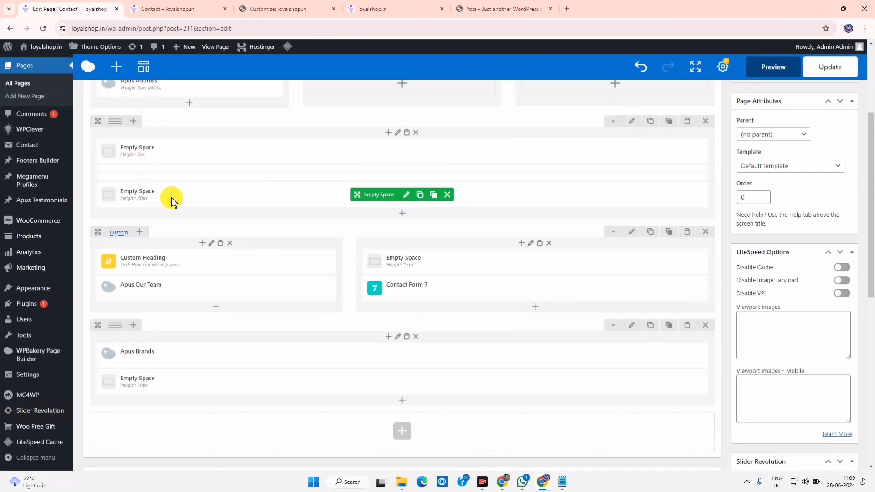
click(705, 123)
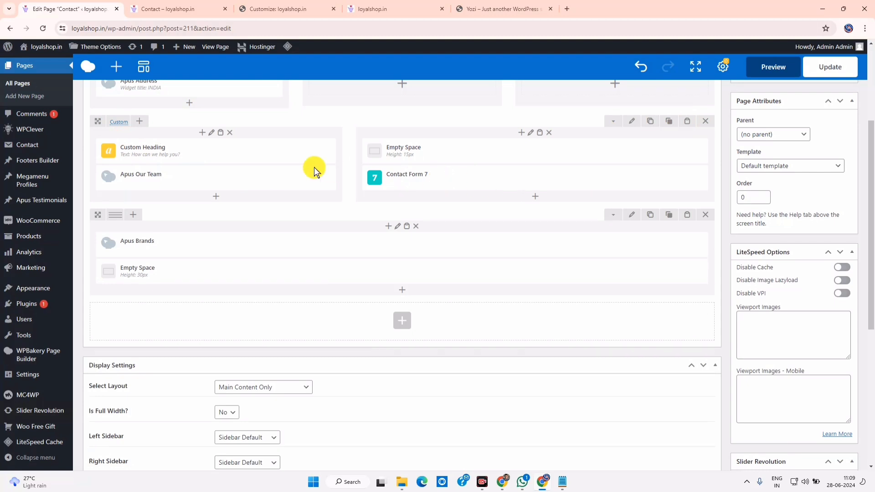
Remove the Apus Our Team and Custom Heading elements and view the live Contact page
click(226, 177)
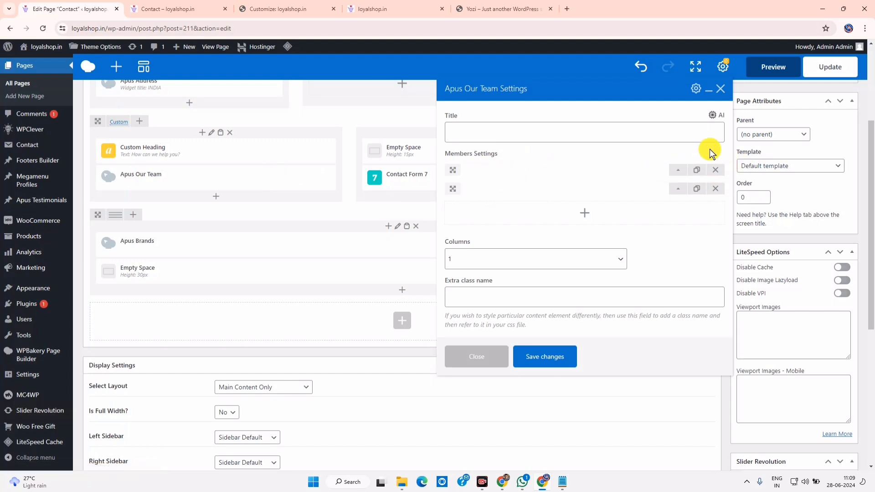
click(719, 90)
mouse_move(228, 176)
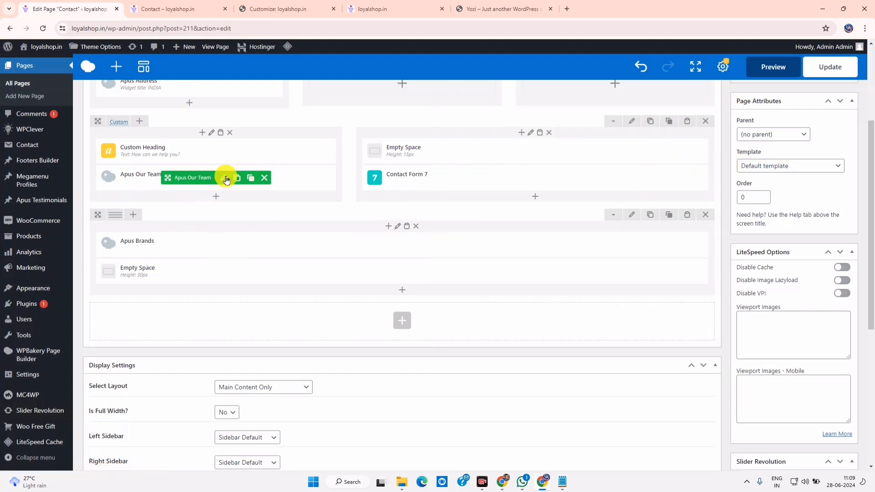
click(265, 178)
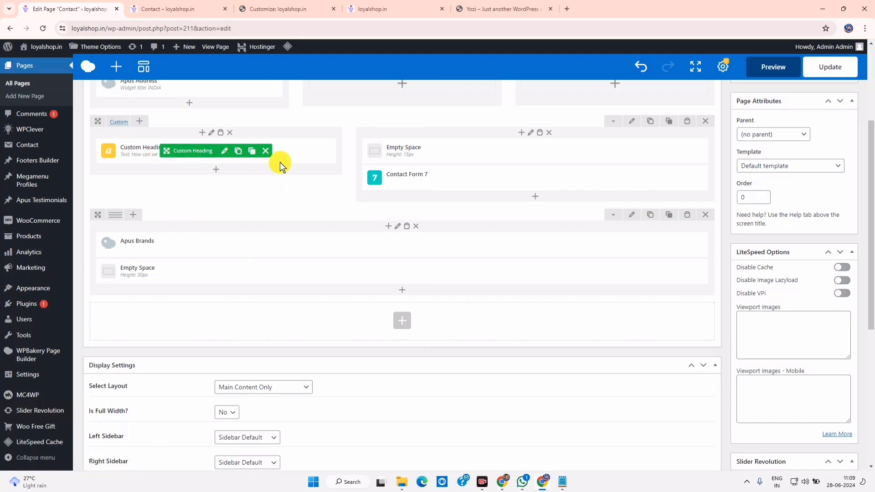
click(267, 151)
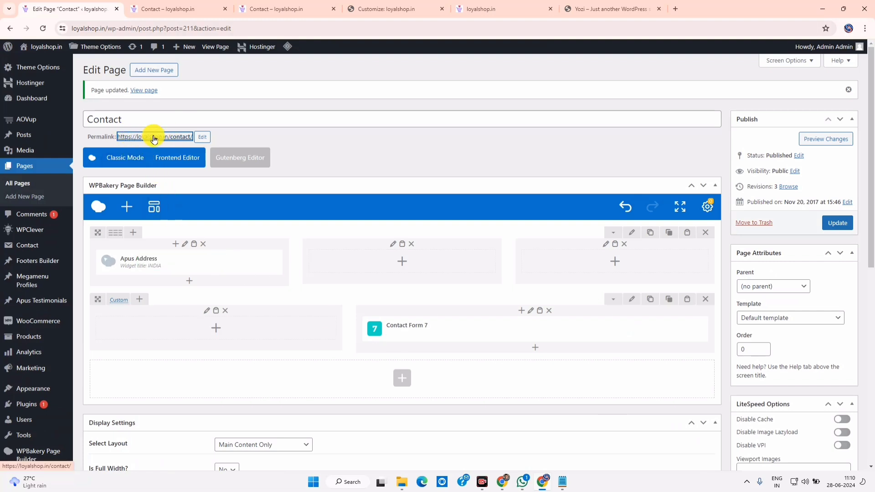
click(156, 4)
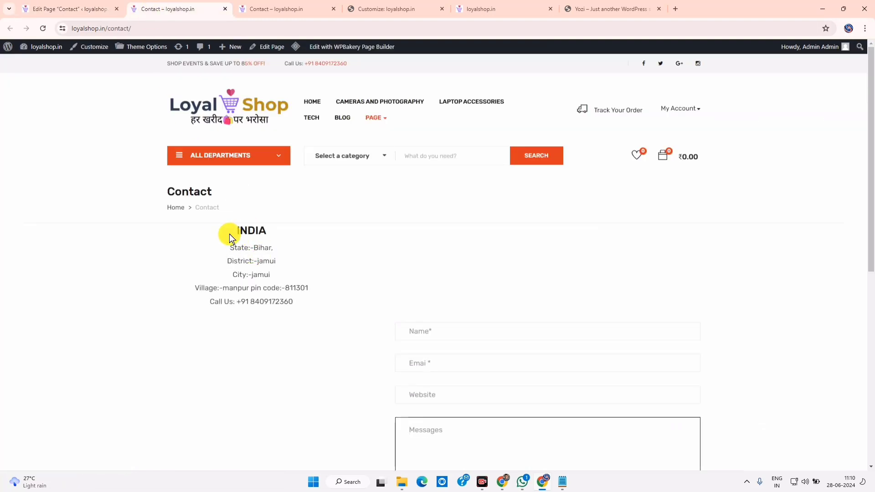
Inspect the INDIA address on the live Contact page, undoing an accidental text drop into Messages
drag(231, 234, 308, 321)
scroll(388, 257, down, 3)
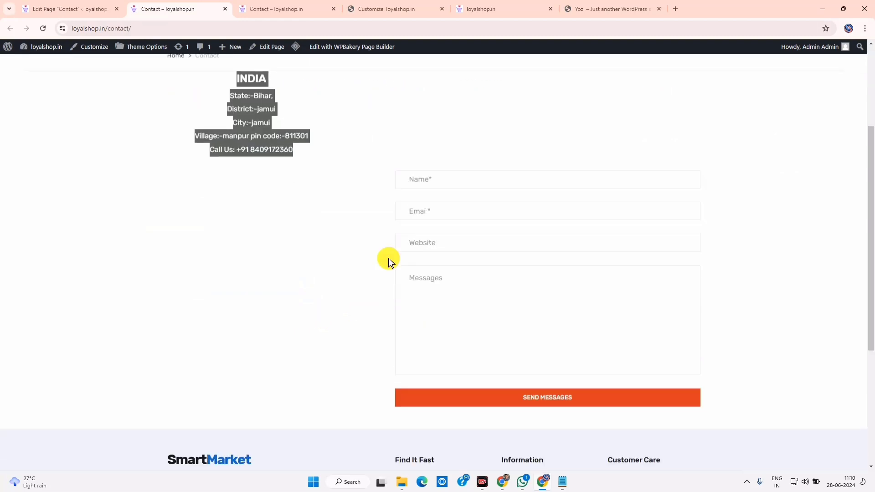
drag(398, 170, 587, 321)
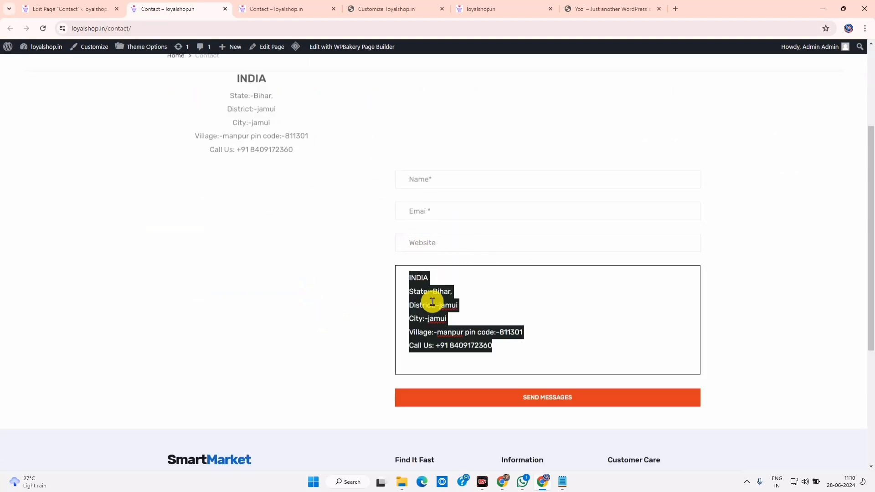
key(ctrl+z)
scroll(317, 232, up, 3)
drag(237, 227, 430, 308)
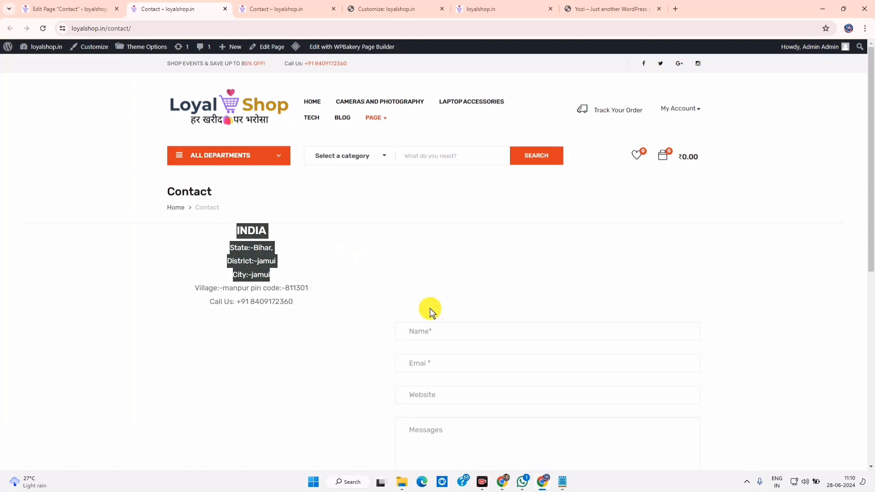
click(673, 273)
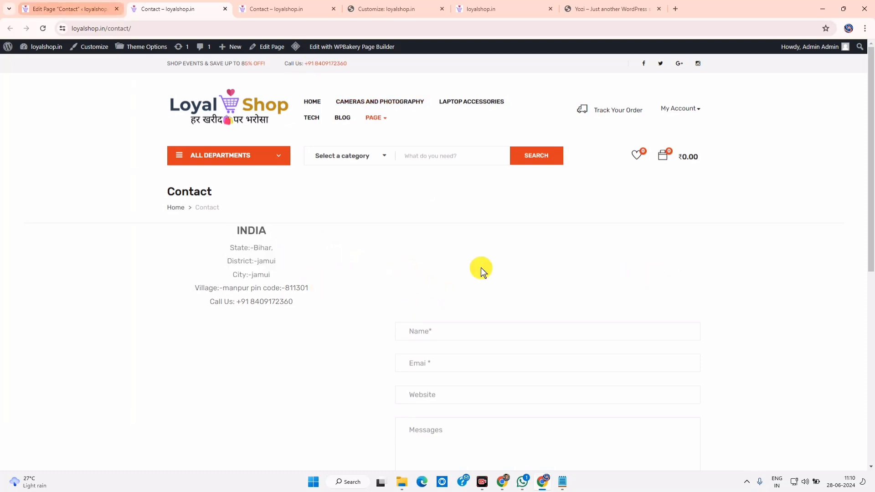
click(87, 7)
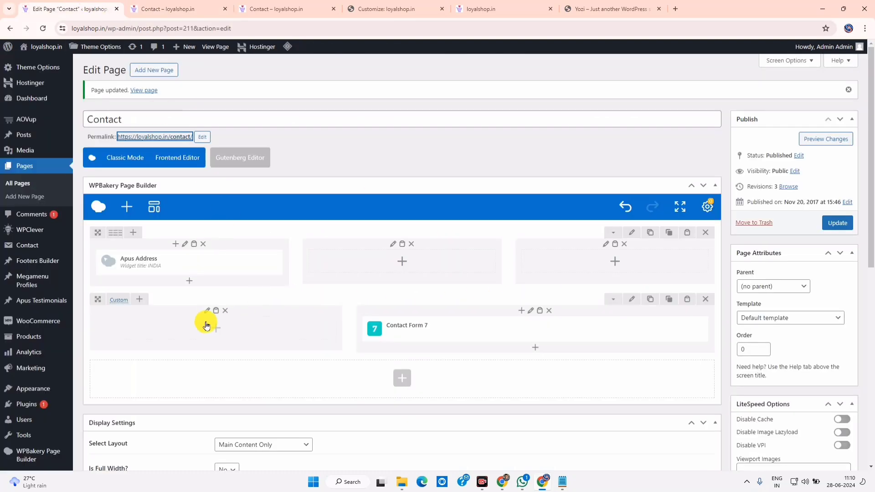
Add a 'Contact With Us' Custom Heading as h1 in the empty column and save it
click(215, 329)
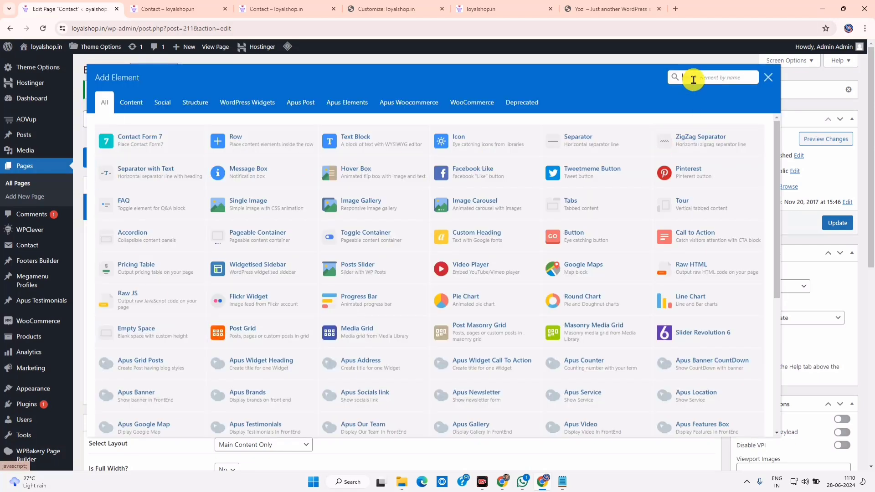
text(head)
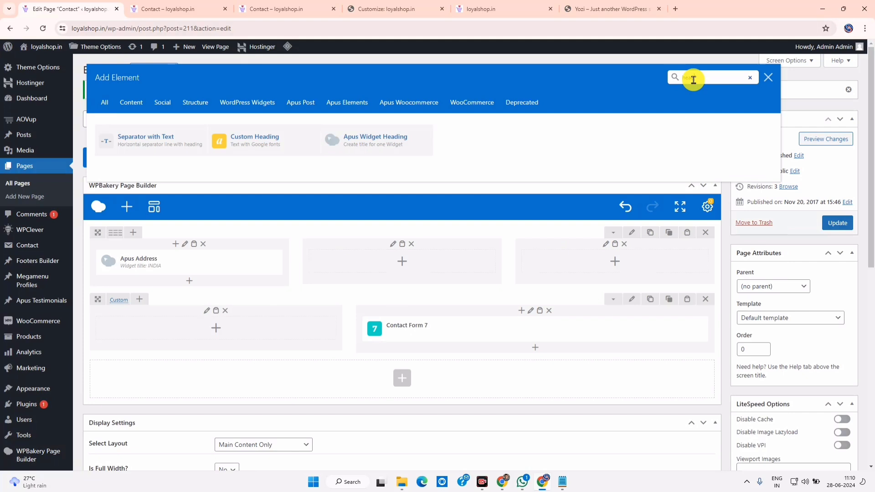
click(279, 137)
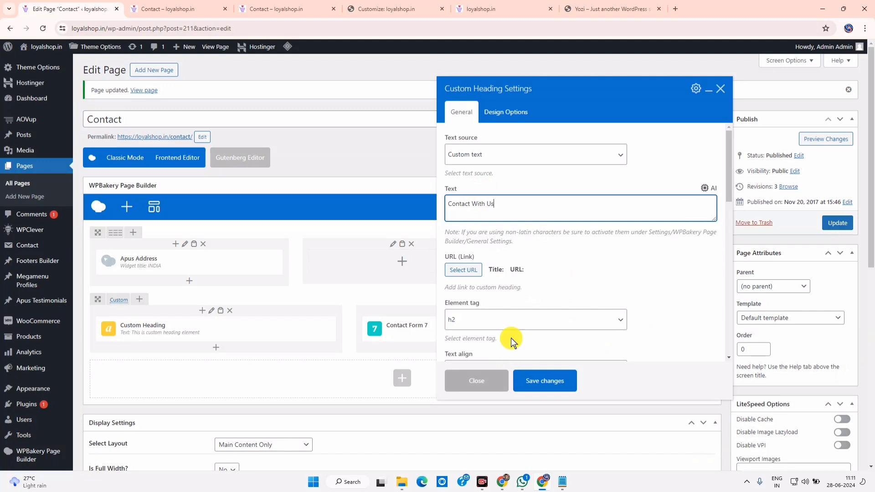
click(507, 314)
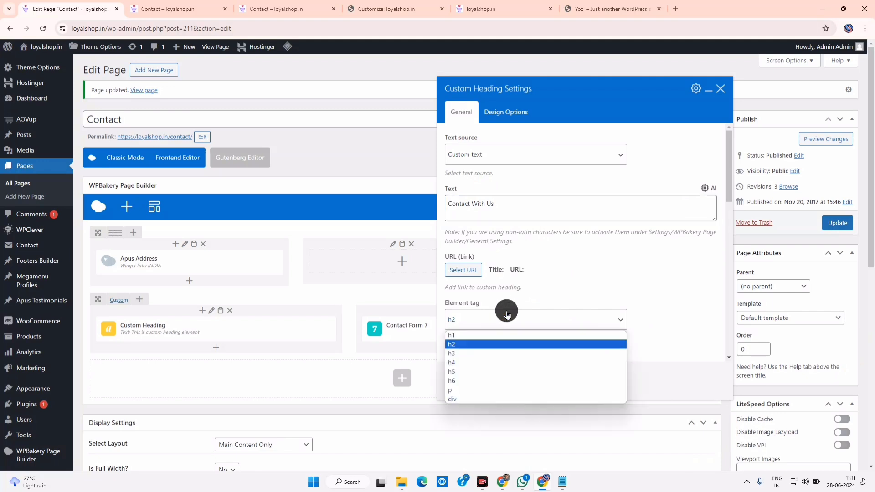
click(479, 336)
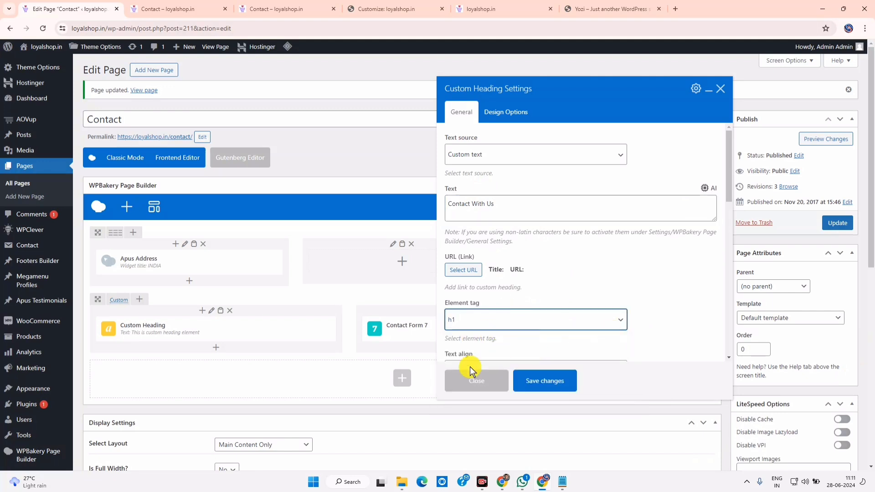
click(547, 380)
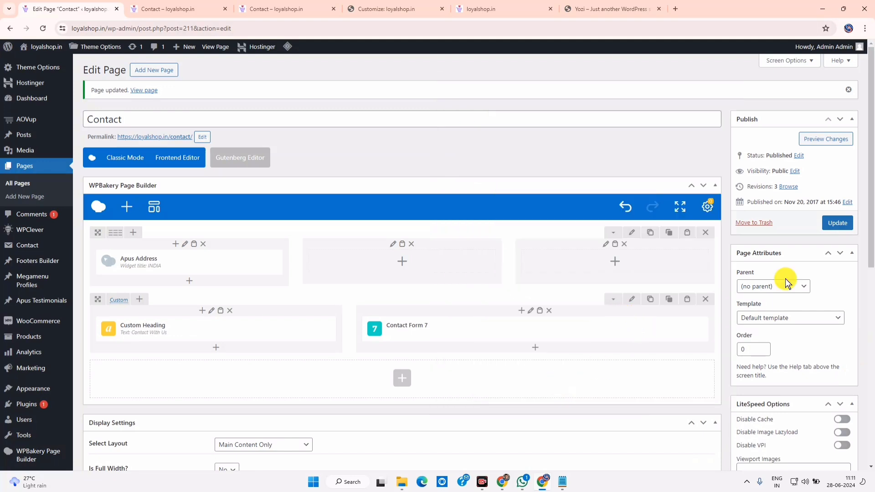
Update the Contact page and reload the live page to confirm the new heading
click(836, 223)
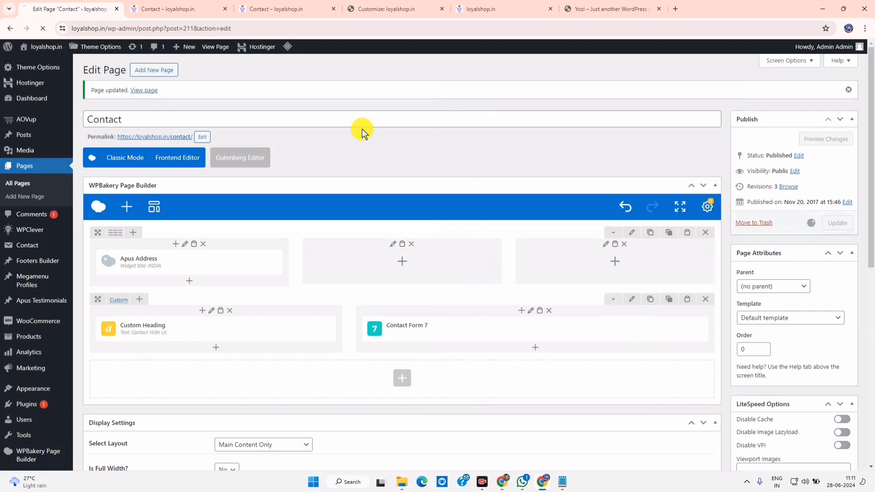
click(192, 6)
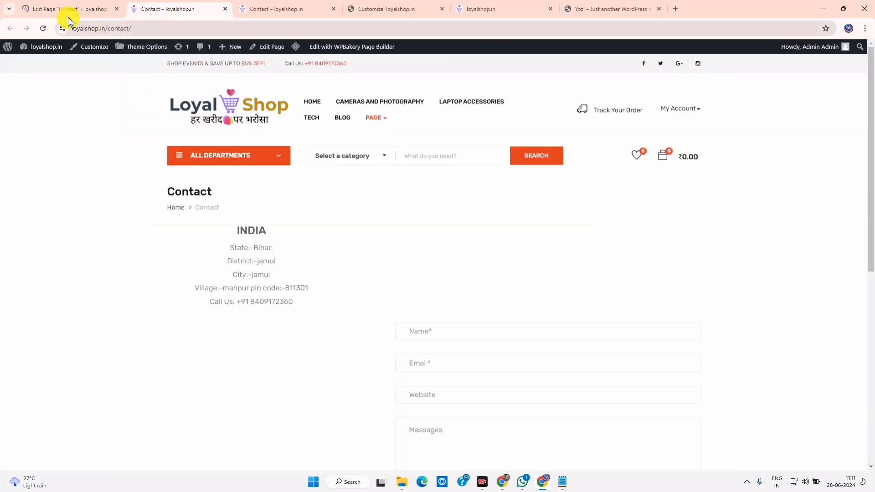
click(42, 31)
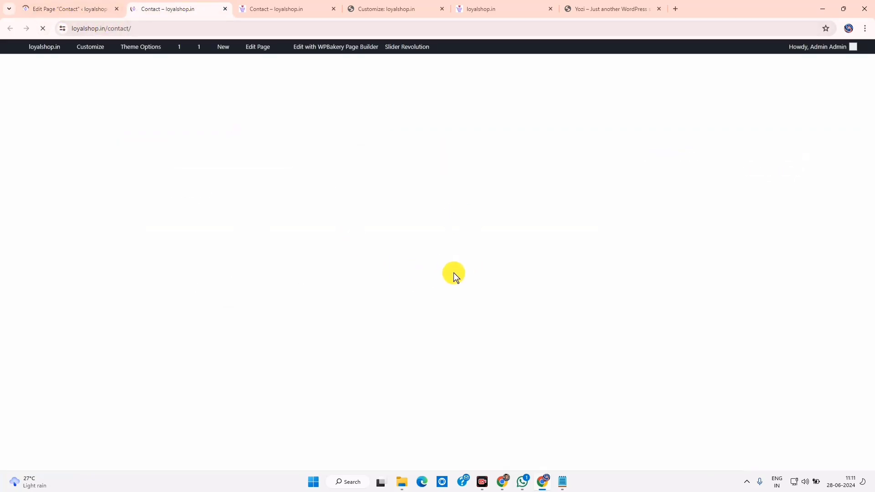
scroll(454, 286, down, 1)
scroll(454, 286, up, 1)
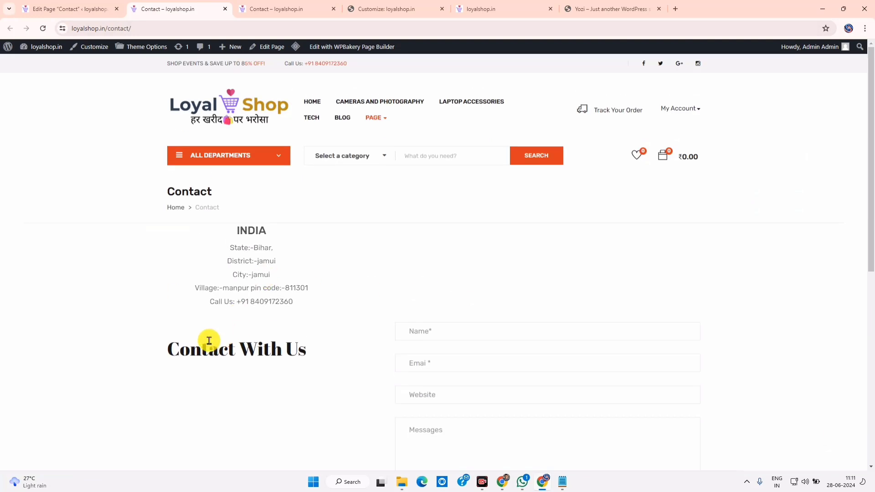
drag(190, 349, 360, 346)
Move the Contact With Us heading above Contact Form 7 and check its position on the live page
click(78, 5)
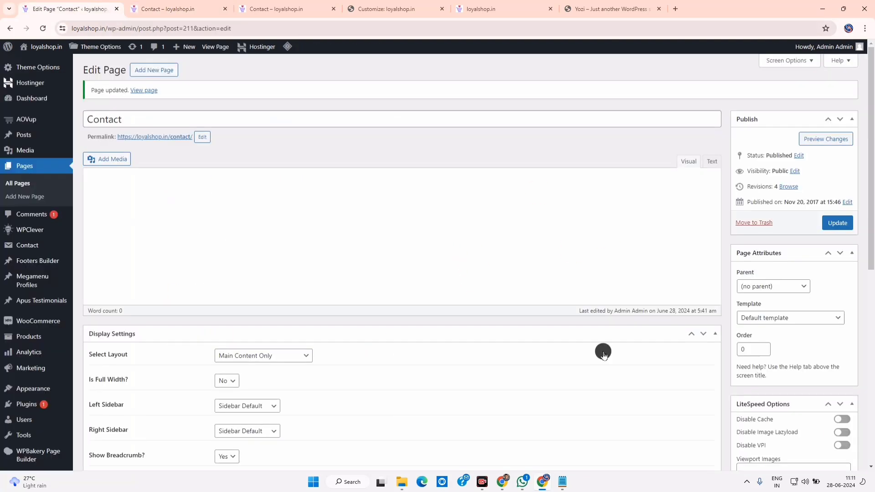
mouse_move(171, 326)
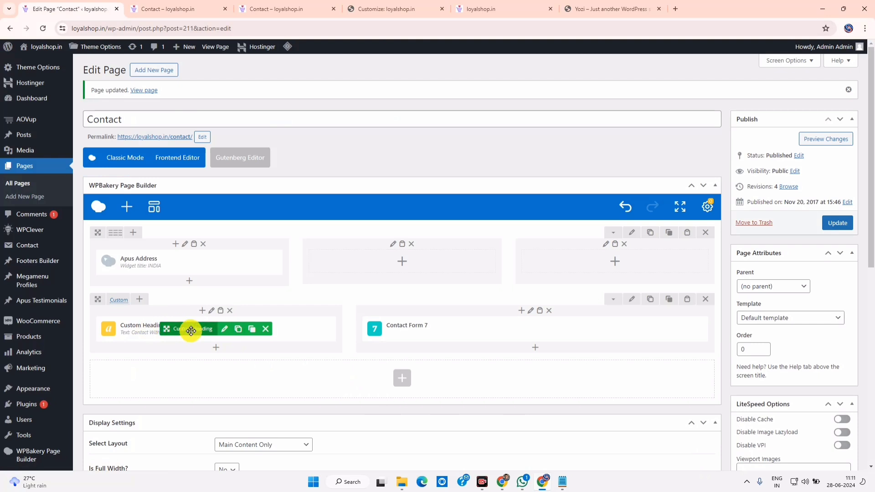
drag(273, 328, 450, 325)
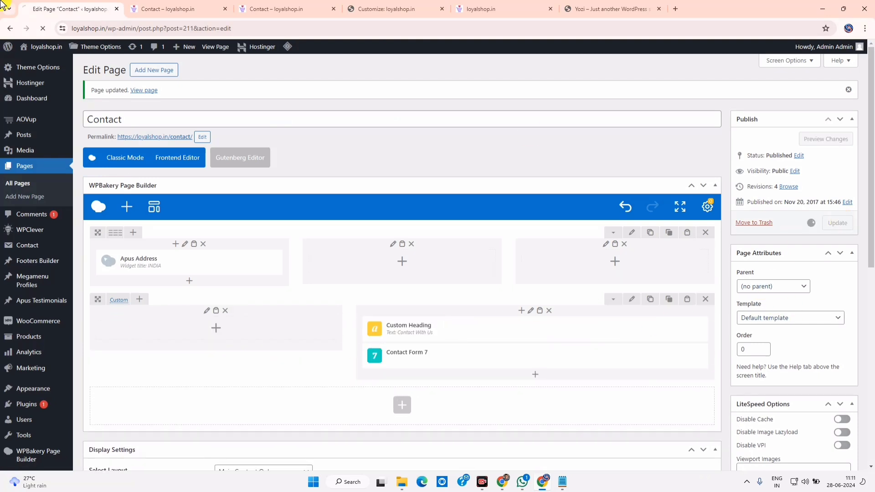
key(ctrl+Tab)
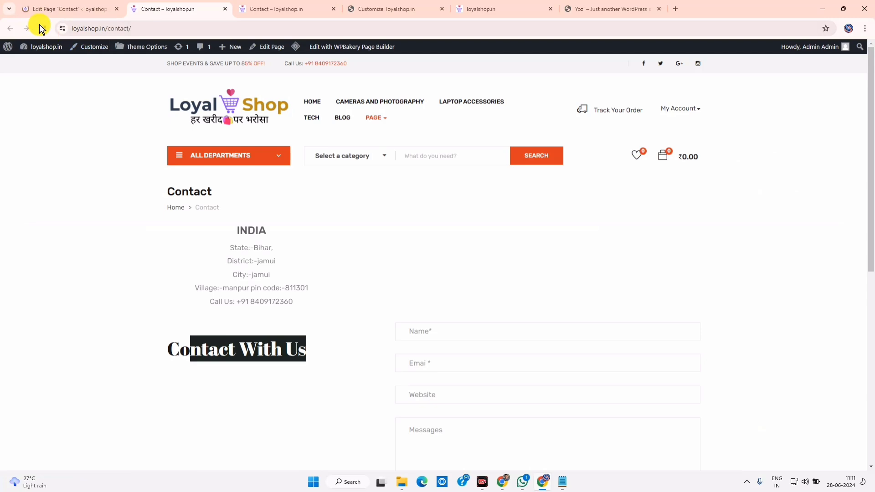
click(70, 8)
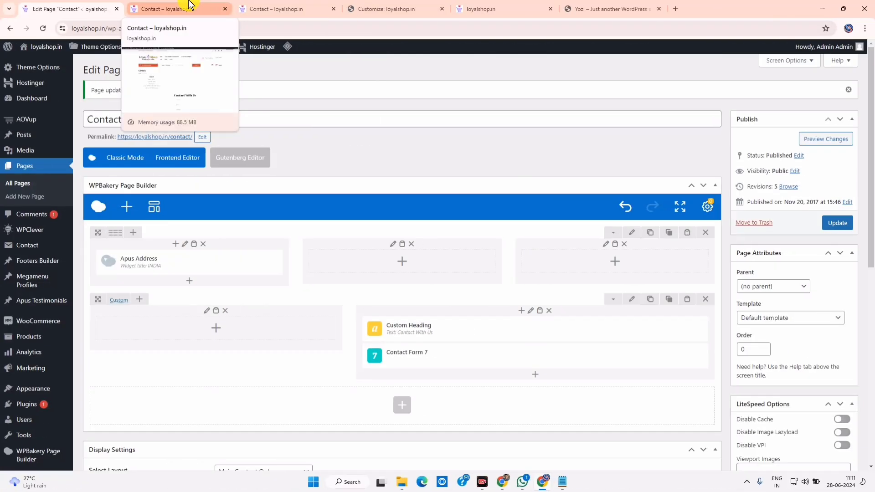
click(189, 6)
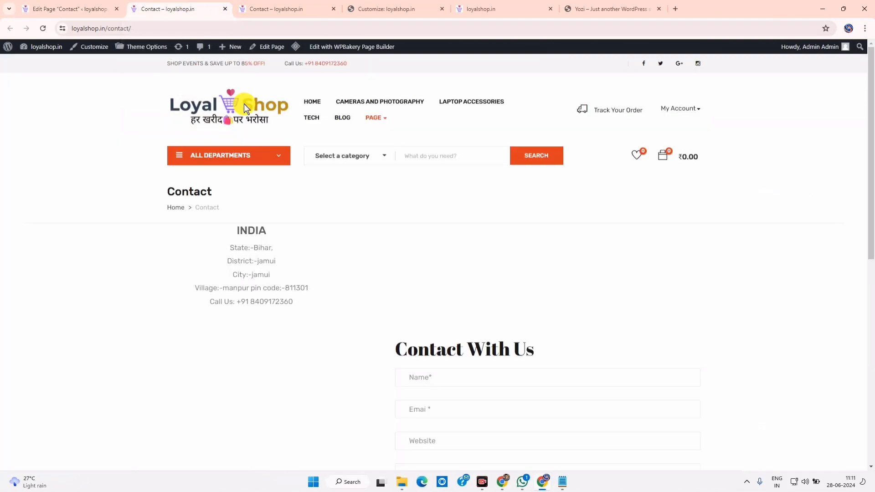
click(44, 29)
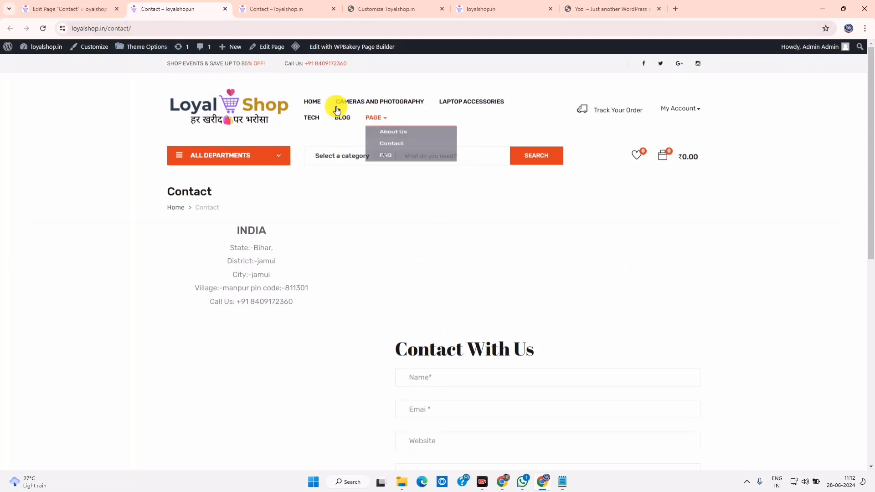
click(68, 8)
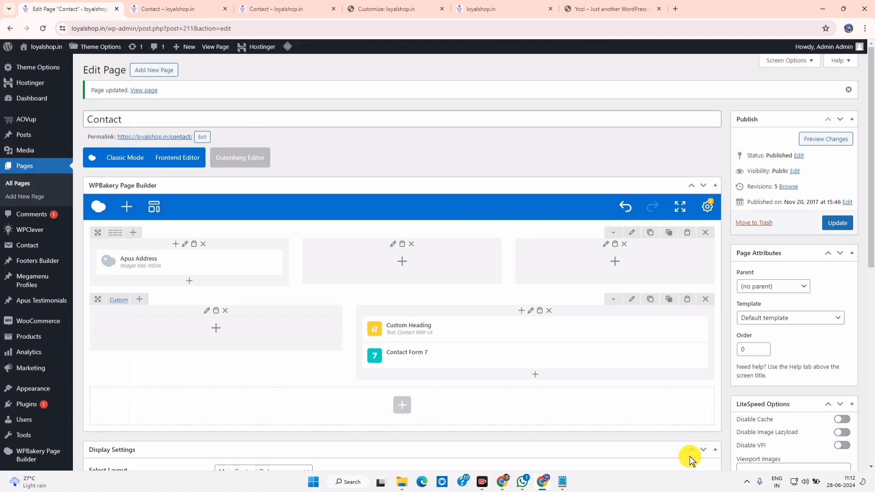
Delete the two empty columns, cancelling the prompt to delete the whole section
click(412, 244)
click(475, 84)
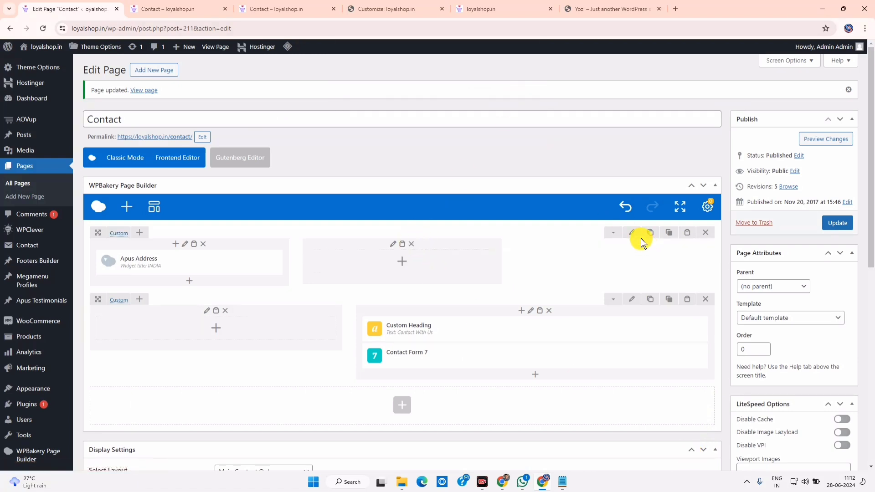
click(408, 246)
click(474, 85)
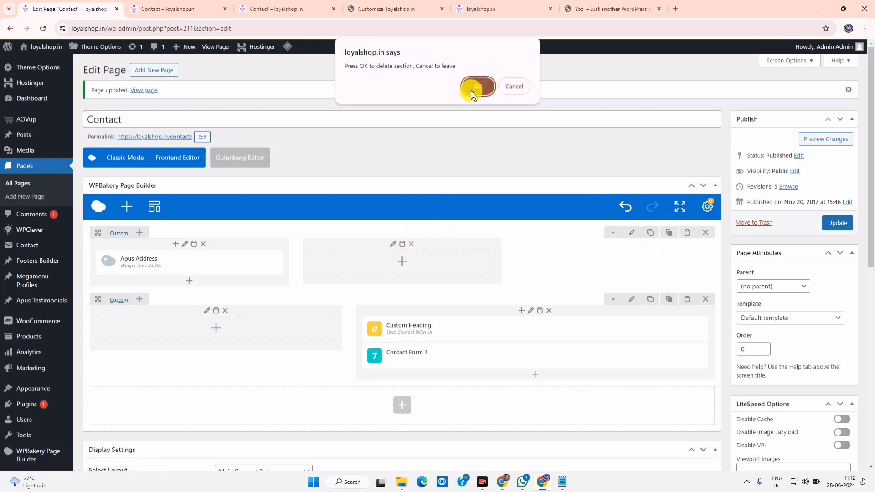
click(227, 312)
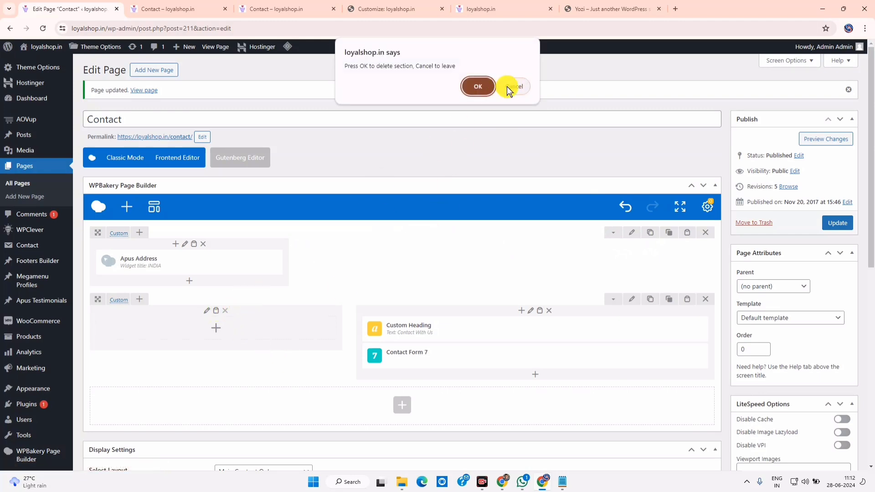
click(510, 86)
Update the Contact page and check the address-beside-form layout on the live page
scroll(410, 314, down, 4)
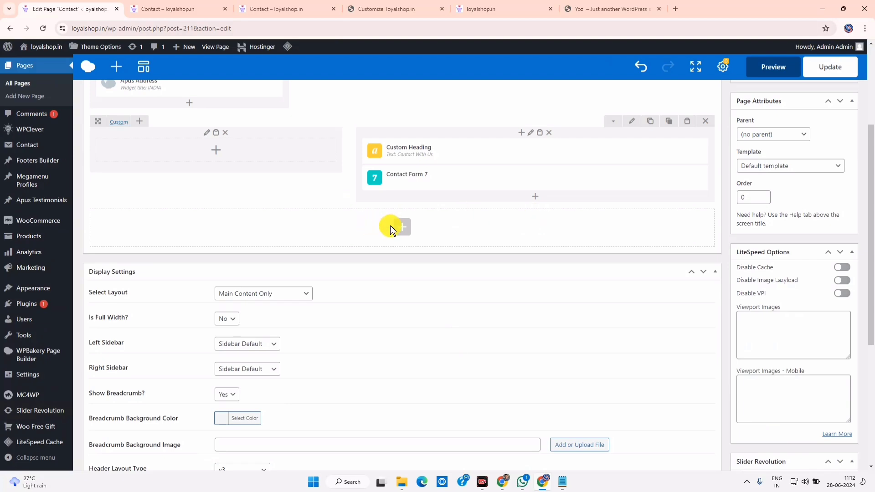
scroll(540, 252, up, 4)
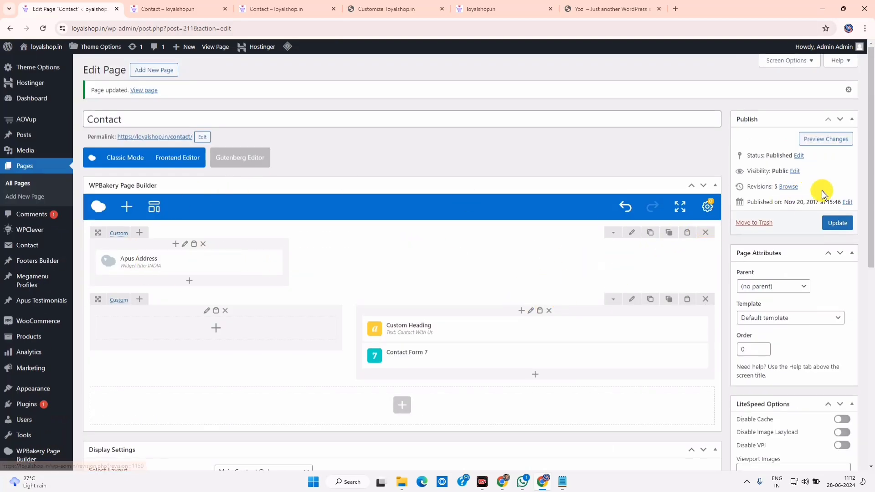
click(828, 225)
click(207, 5)
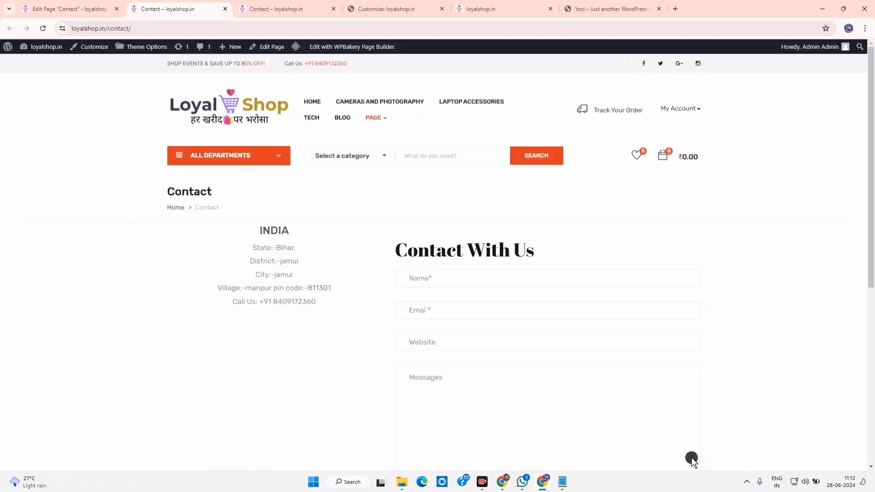
triple_click(422, 243)
click(110, 9)
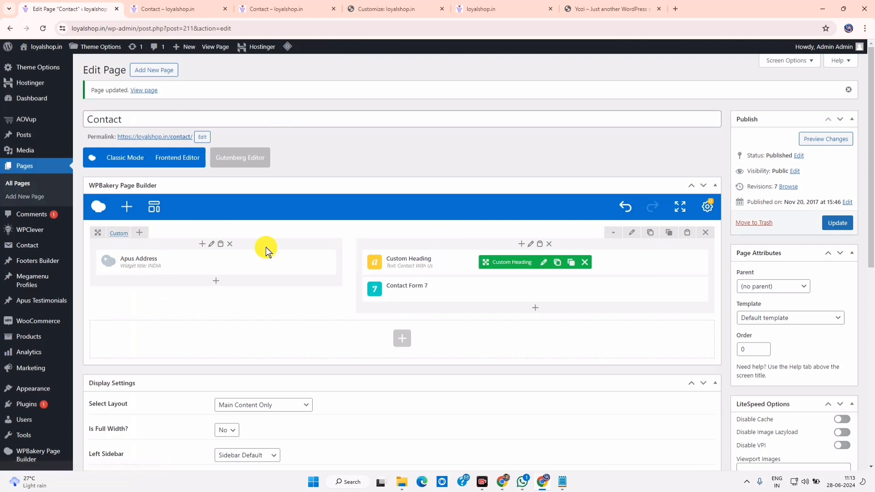
Add a Single Image element under the INDIA address, found by searching 'im'
click(215, 281)
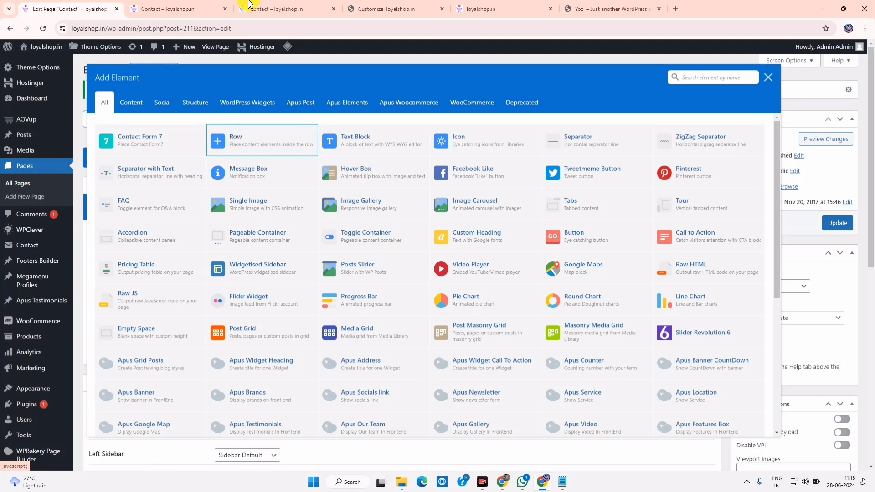
click(391, 7)
click(467, 9)
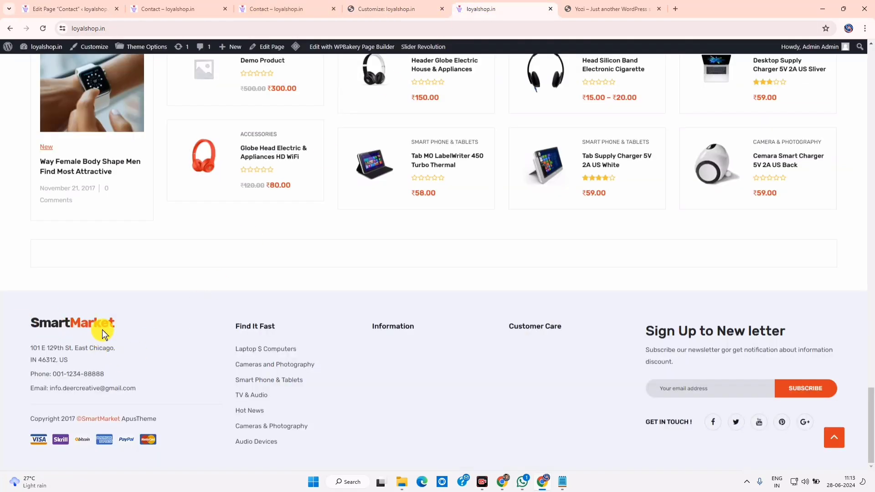
click(73, 9)
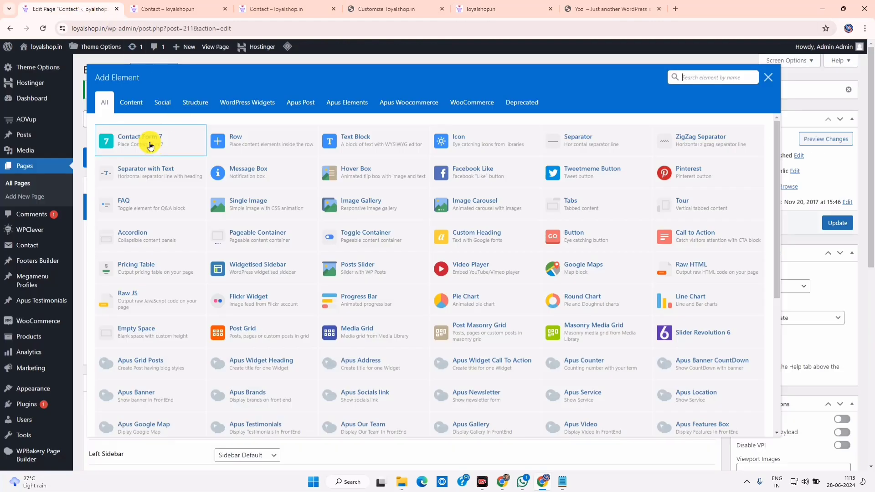
click(687, 76)
text(log)
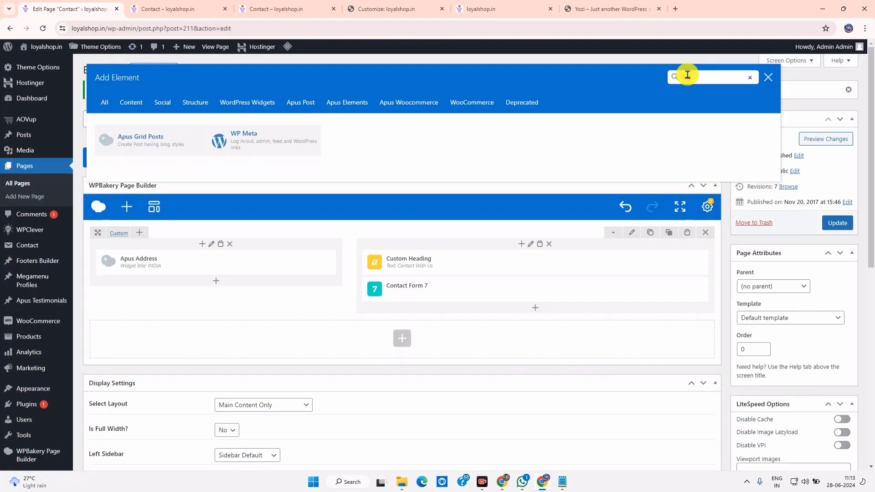
key(BackSpace)
key(BackSpace)
key(BackSpace)
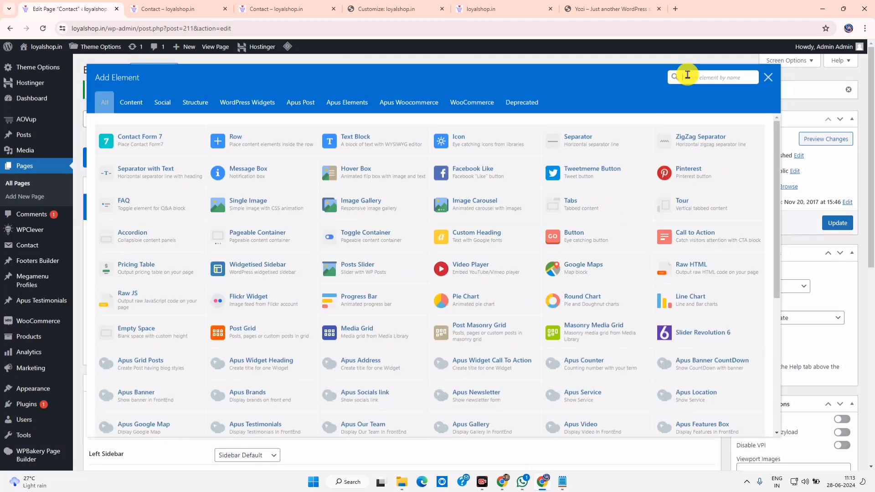
text(im)
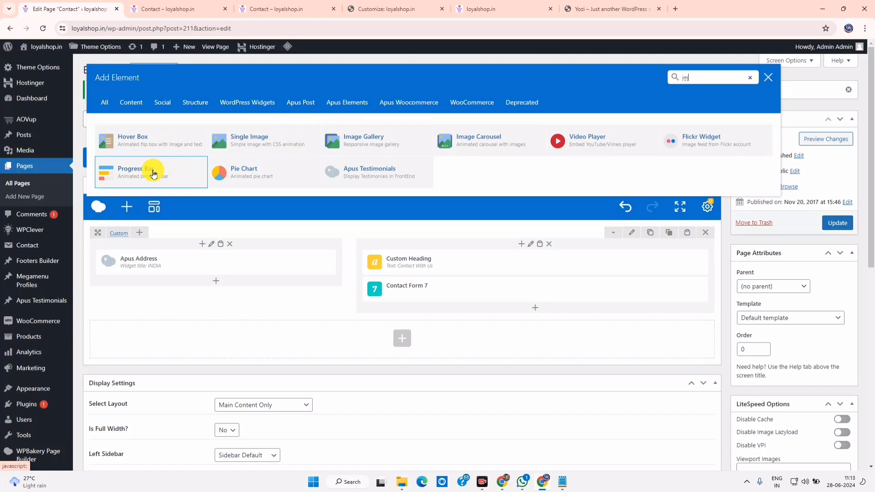
click(235, 142)
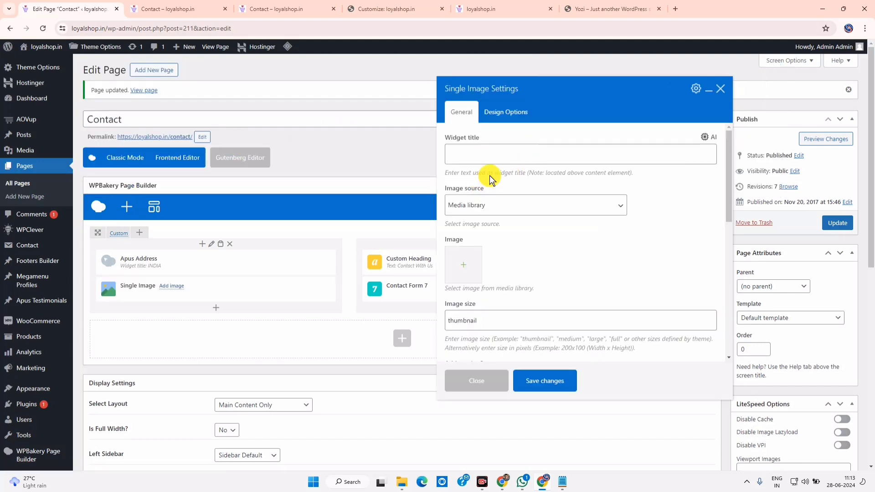
Pick the Loyal Shop cart logo from the Media Library for the Single Image
scroll(492, 248, down, 3)
scroll(474, 236, up, 3)
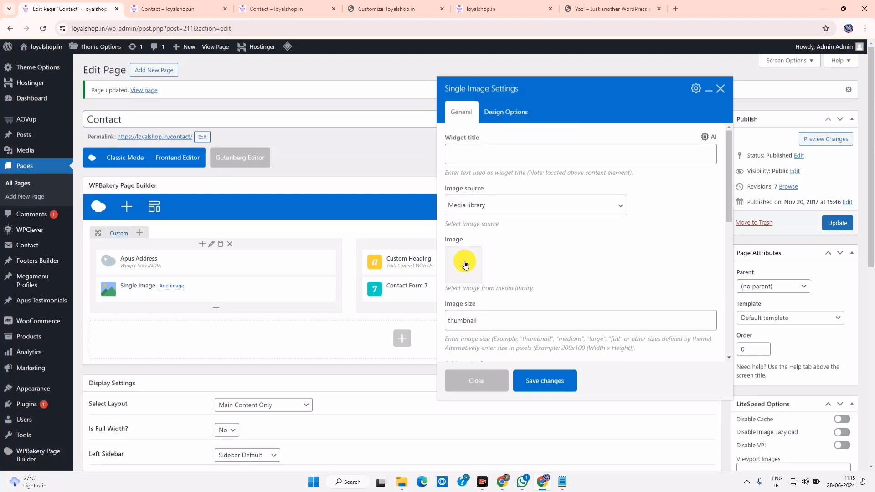
click(464, 264)
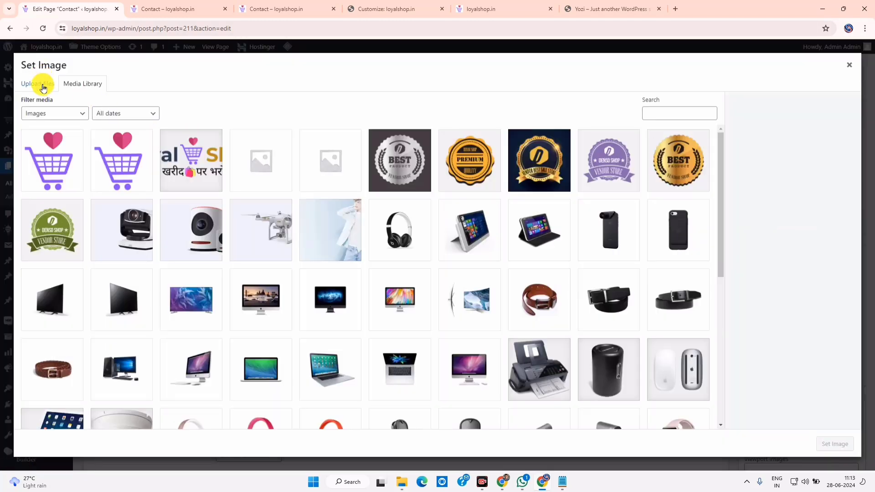
click(44, 88)
click(75, 81)
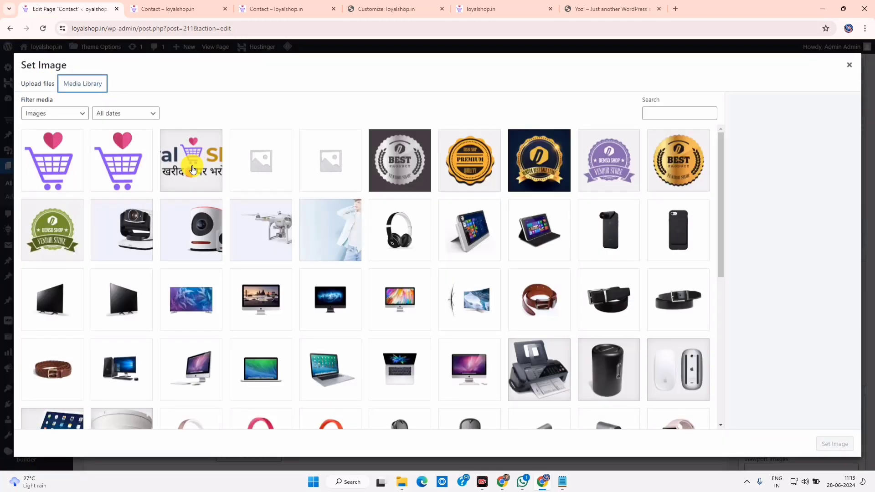
double_click(190, 161)
Keep the image aligned Left, save the element settings, and update the Contact page
scroll(571, 272, down, 2)
scroll(578, 274, down, 2)
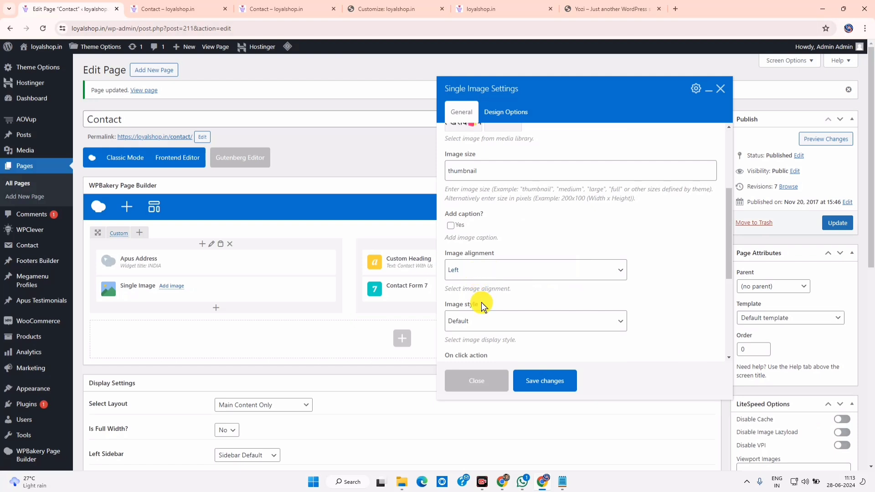
click(476, 322)
click(475, 324)
click(476, 263)
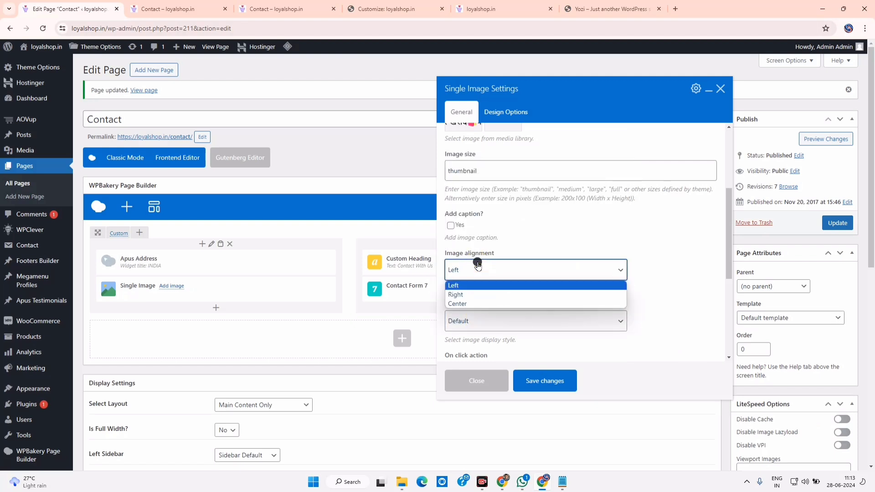
click(478, 283)
scroll(493, 337, down, 3)
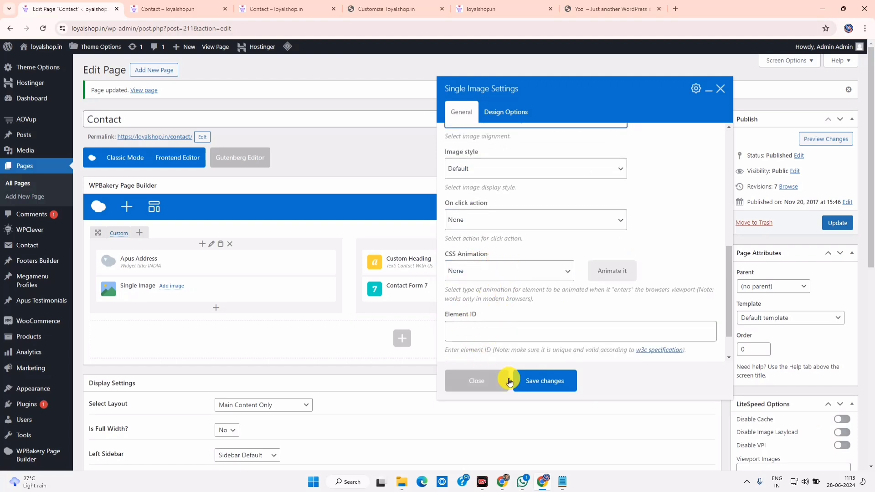
click(545, 380)
click(840, 223)
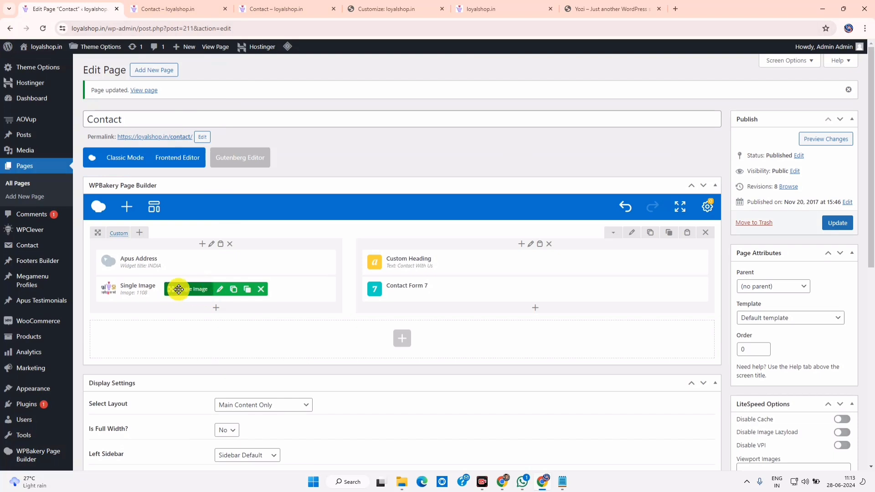
Drag the logo above the INDIA address, update and check it live, then reopen its settings
drag(178, 289, 174, 259)
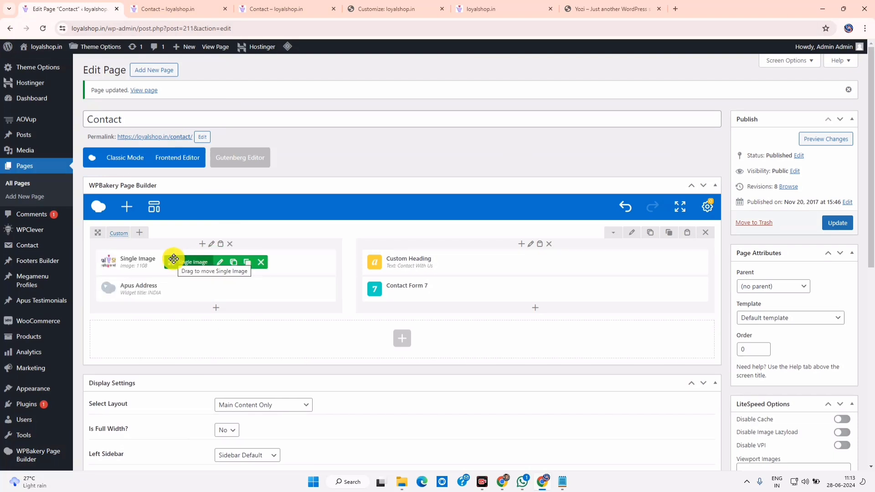
click(841, 223)
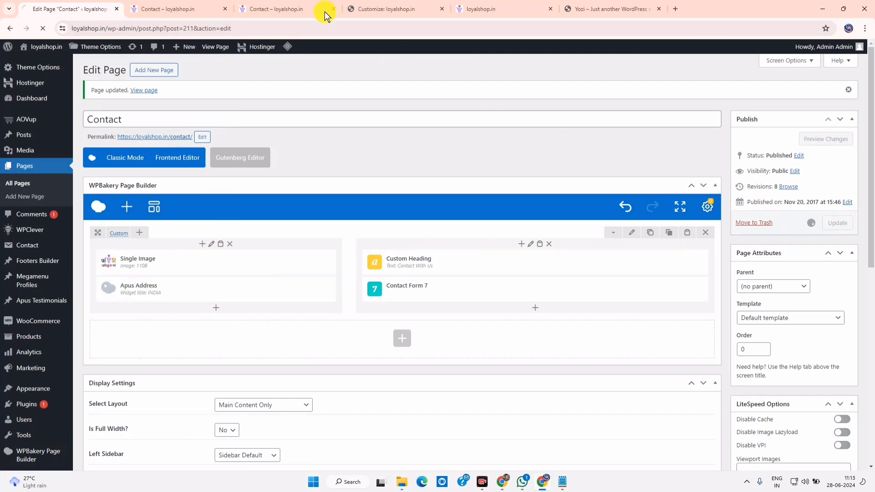
click(173, 7)
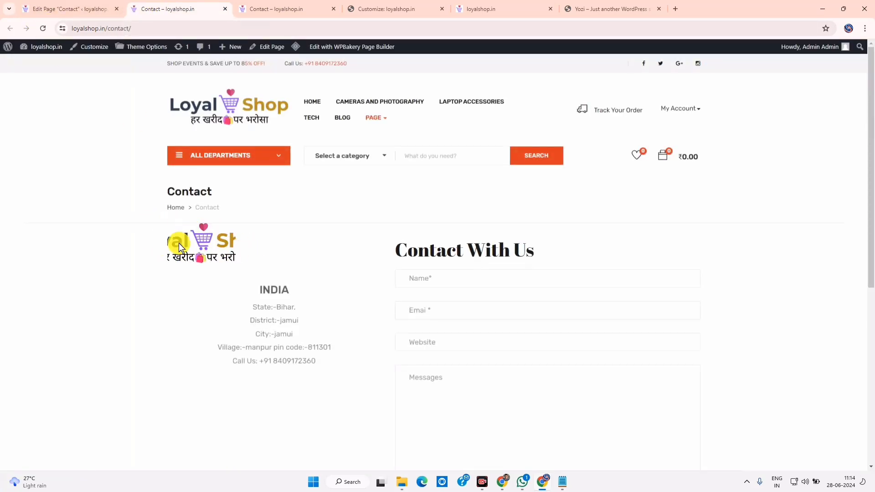
click(92, 10)
mouse_move(186, 269)
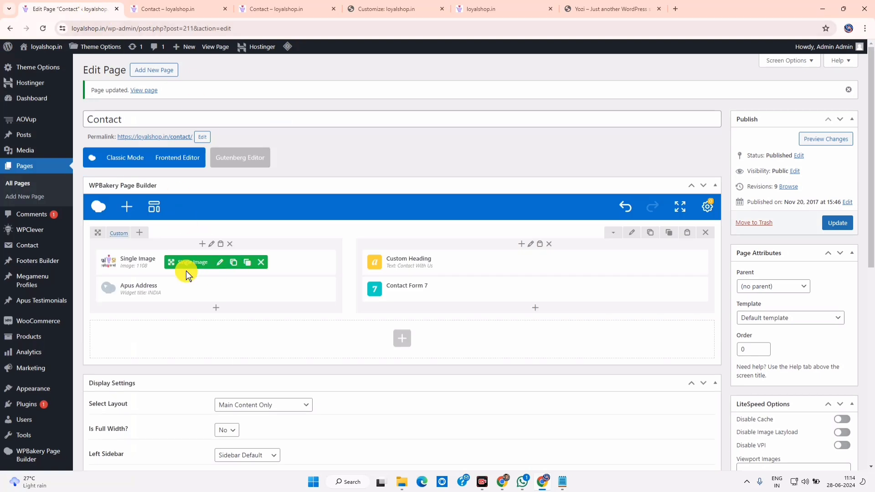
click(221, 269)
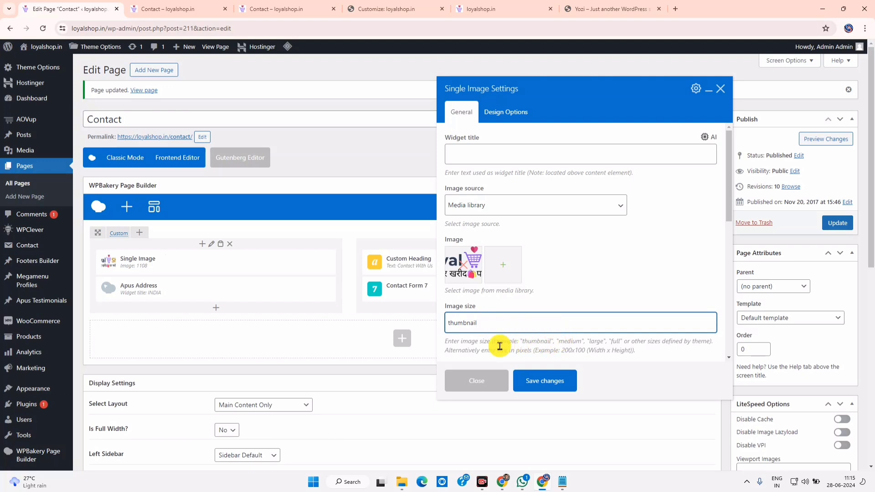
Change the image element's size from the thumbnail value to 'full' and save the element settings
drag(527, 342, 550, 342)
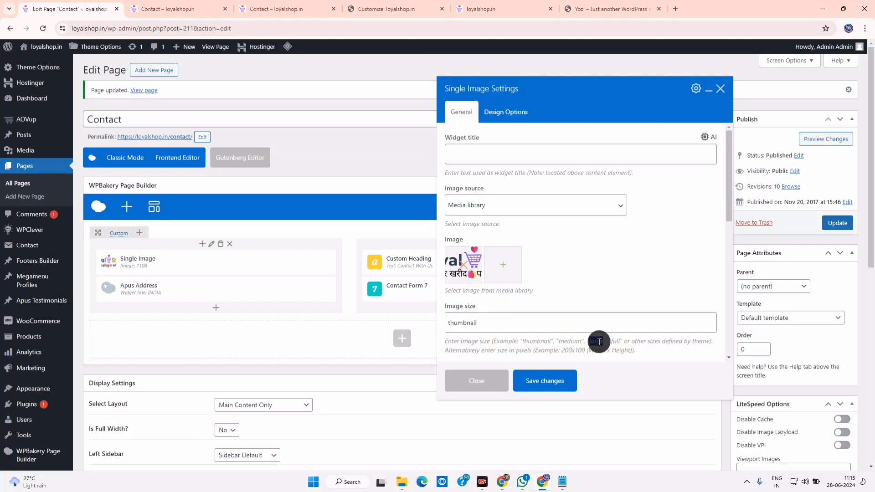
right_click(598, 341)
double_click(615, 340)
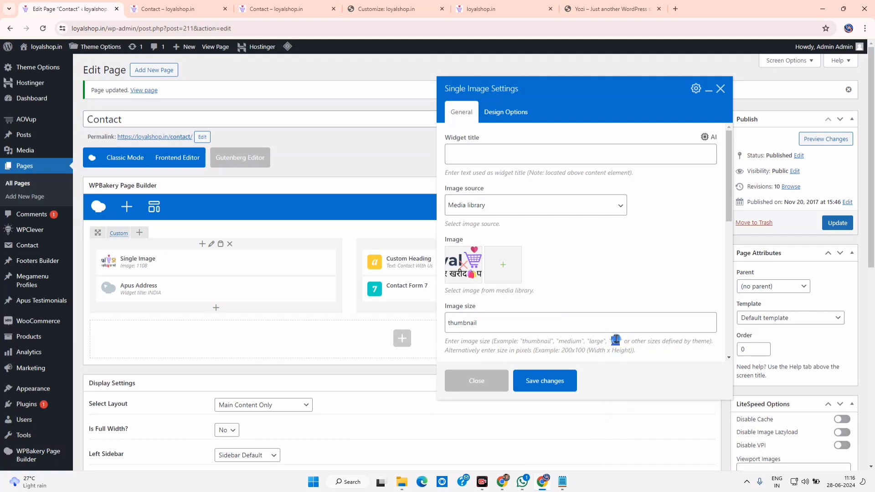
right_click(615, 340)
click(638, 358)
drag(524, 323, 405, 313)
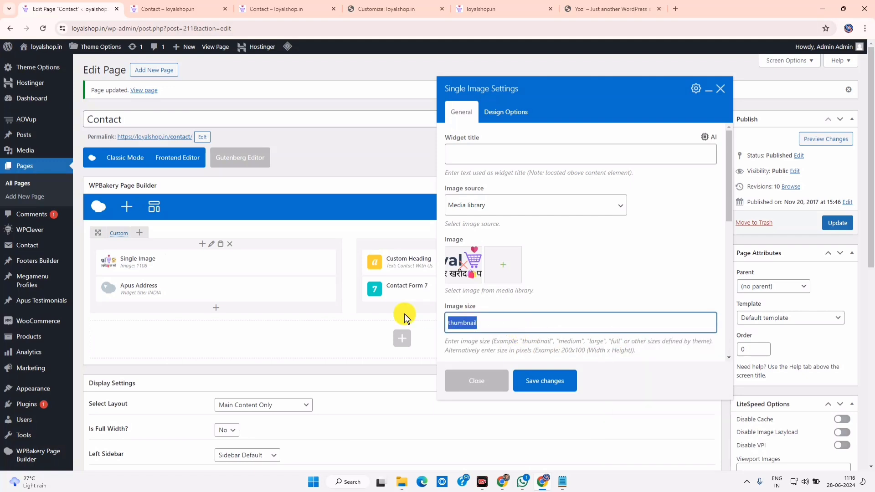
right_click(470, 324)
click(495, 178)
click(534, 381)
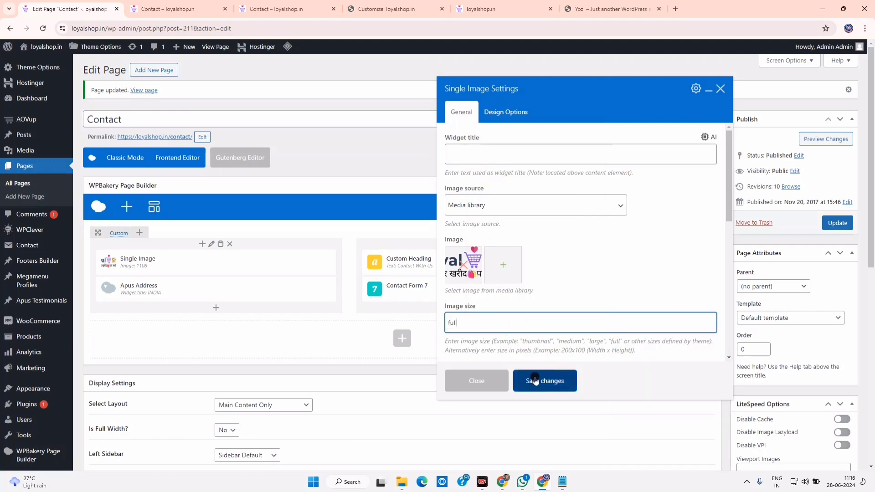
Update the Contact page, check it on the live site, and return to its editor
click(835, 223)
click(194, 5)
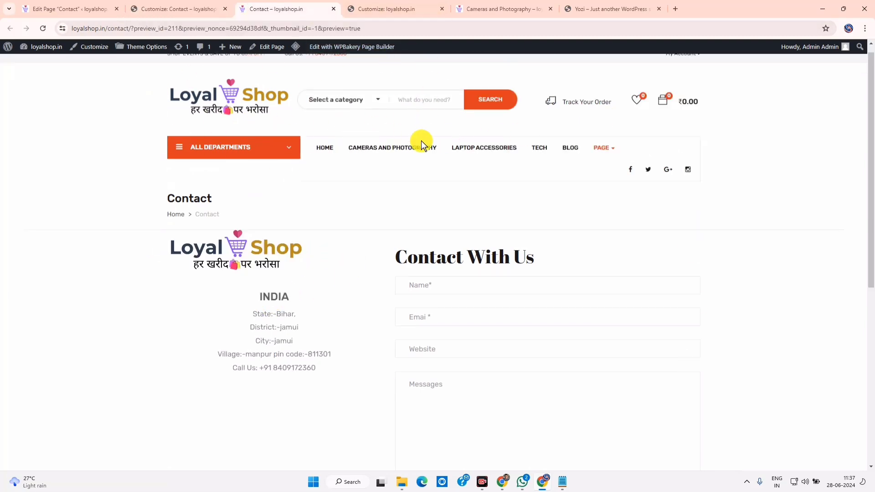
scroll(389, 169, down, 1)
scroll(388, 170, up, 2)
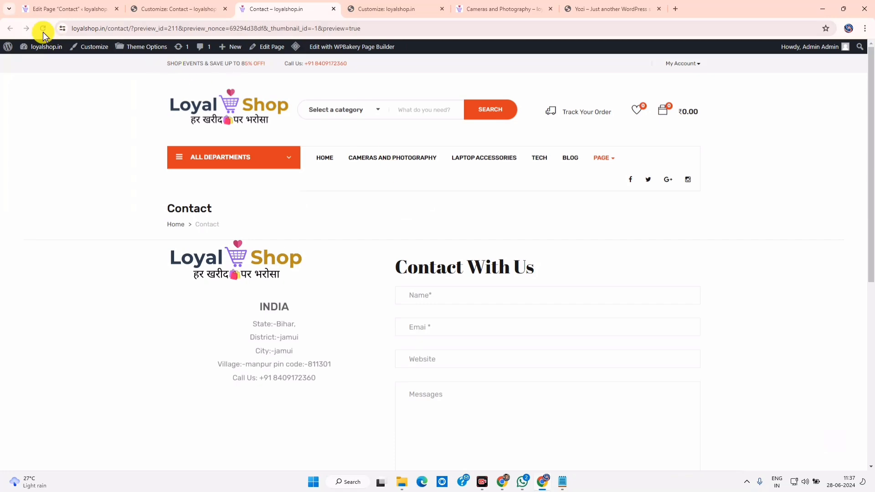
click(68, 4)
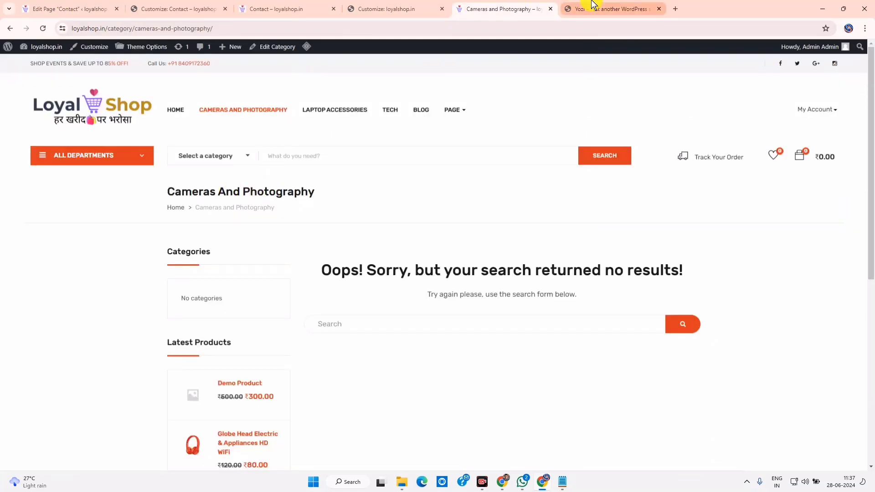
click(83, 5)
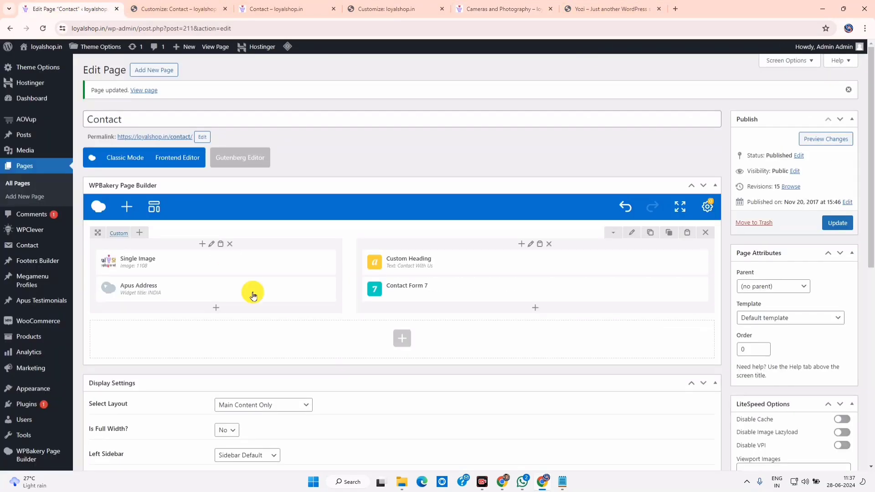
Set the Contact page's Header Layout Type to Global Setting, update it, and preview it
scroll(309, 395, down, 10)
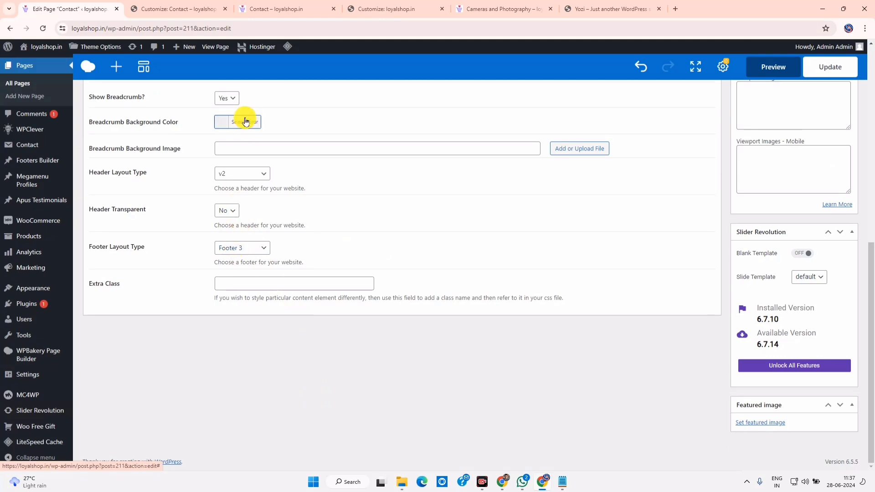
scroll(264, 230, up, 6)
scroll(254, 361, down, 3)
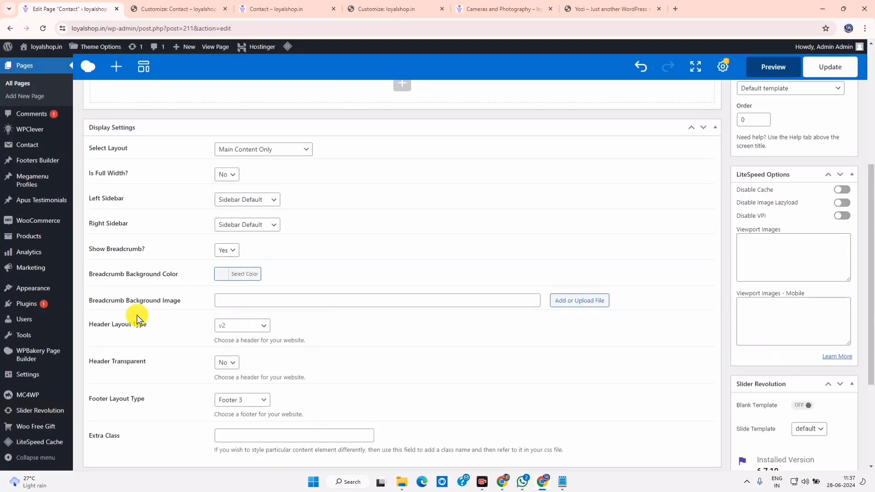
click(243, 326)
click(245, 337)
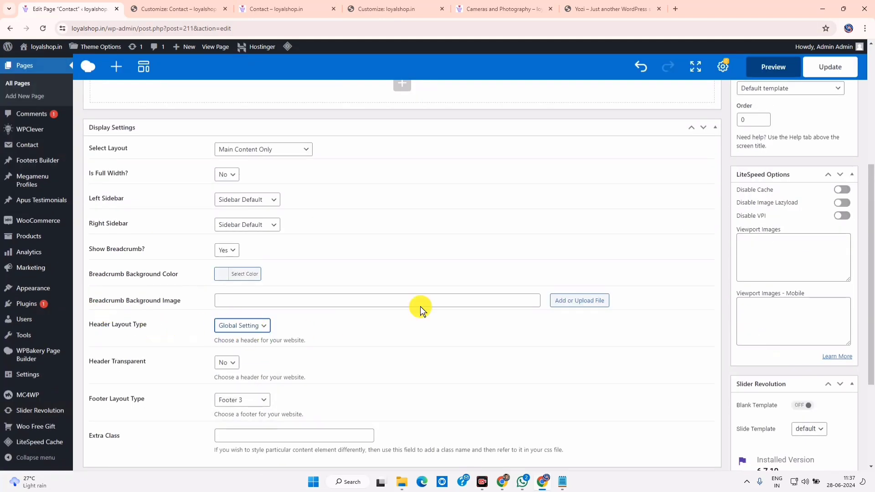
click(830, 66)
click(829, 139)
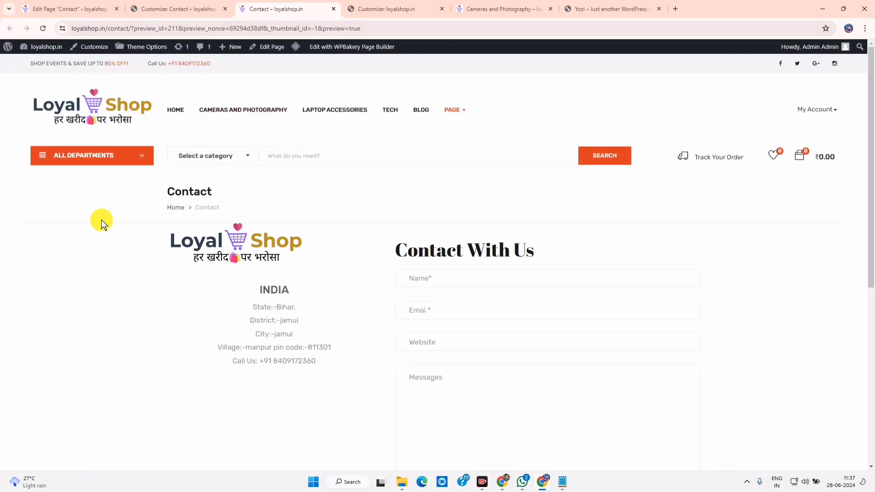
Look over the previewed Contact page and try its contact form's Messages box
scroll(480, 316, down, 2)
scroll(474, 305, up, 2)
scroll(469, 297, down, 7)
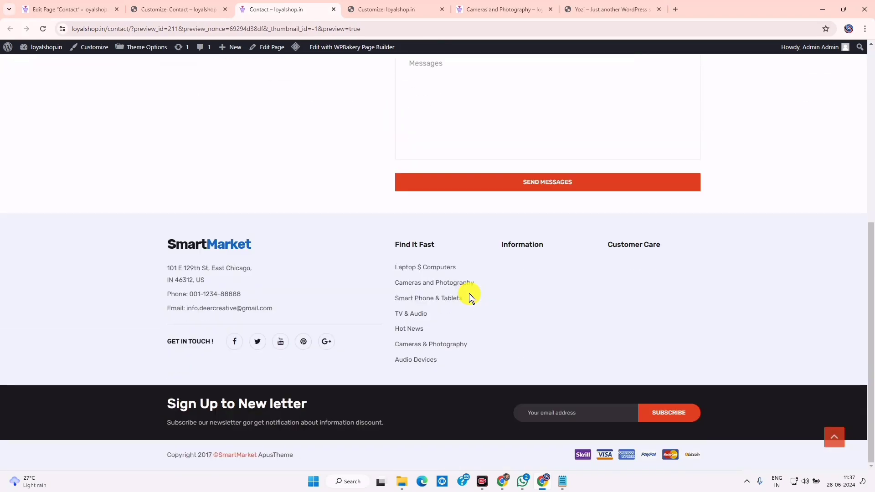
scroll(456, 290, up, 7)
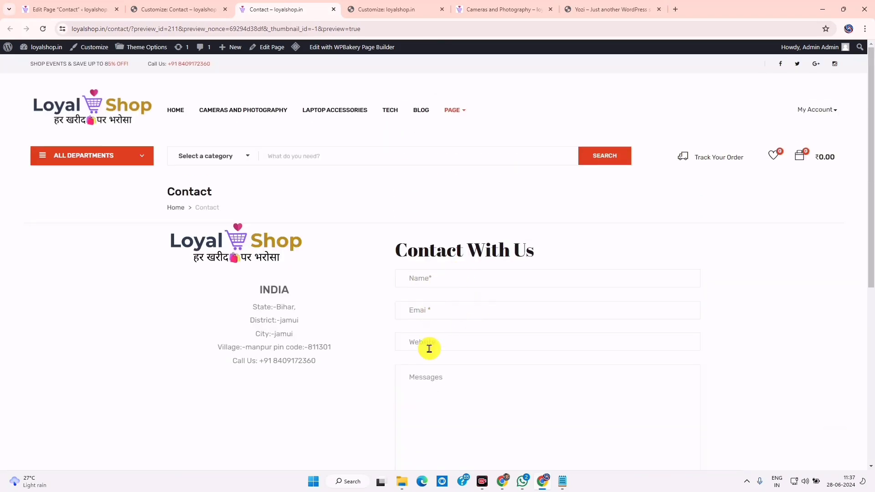
click(439, 380)
scroll(438, 381, down, 3)
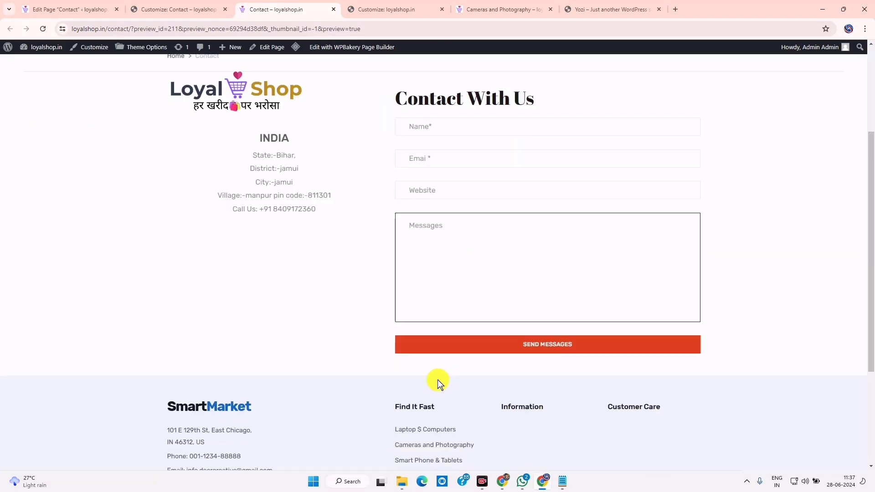
scroll(260, 276, up, 3)
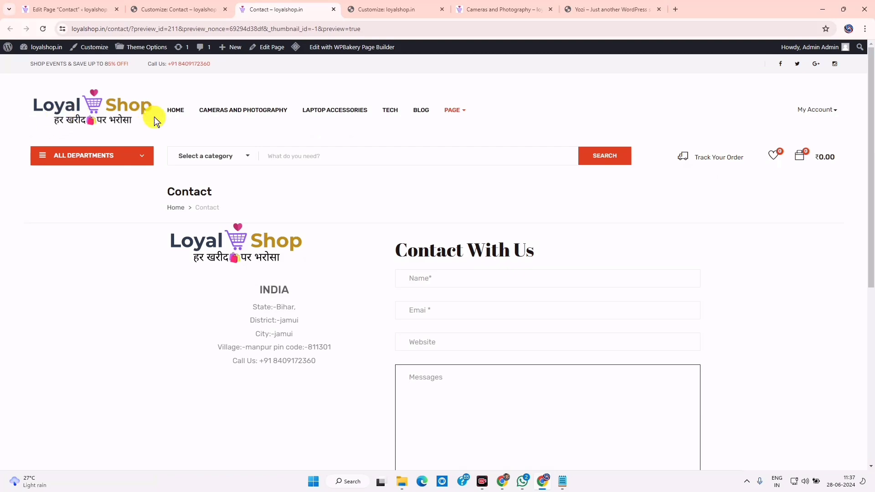
click(172, 110)
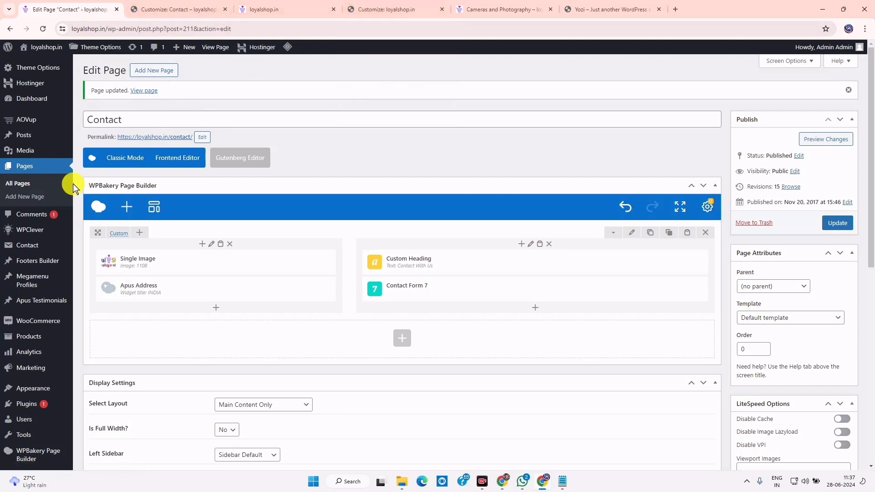
Open the About Us page from All Pages and view its welcome section live
click(27, 183)
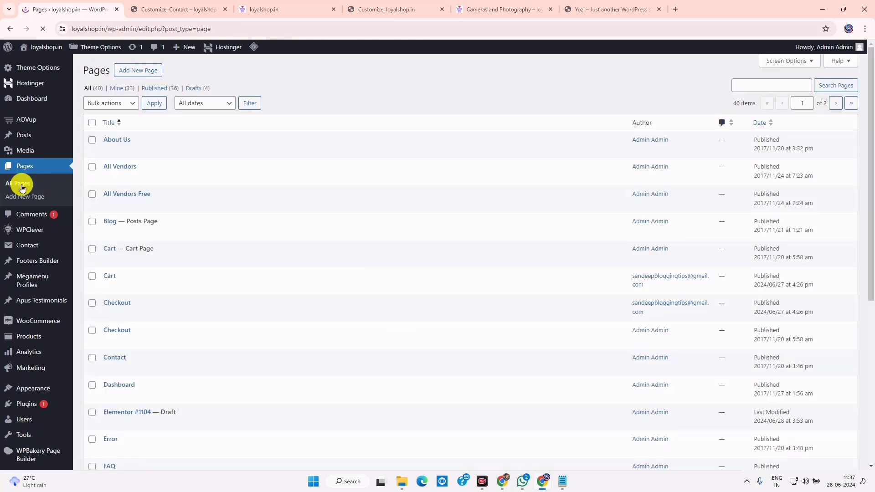
mouse_move(105, 140)
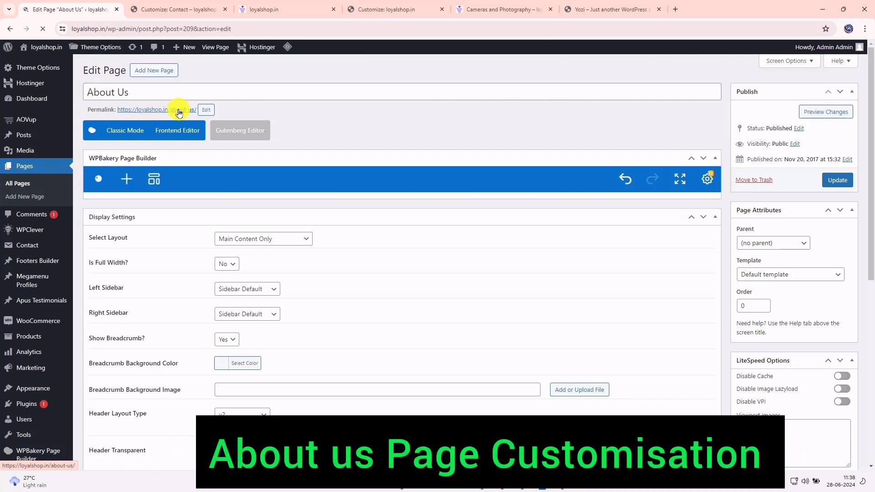
click(179, 110)
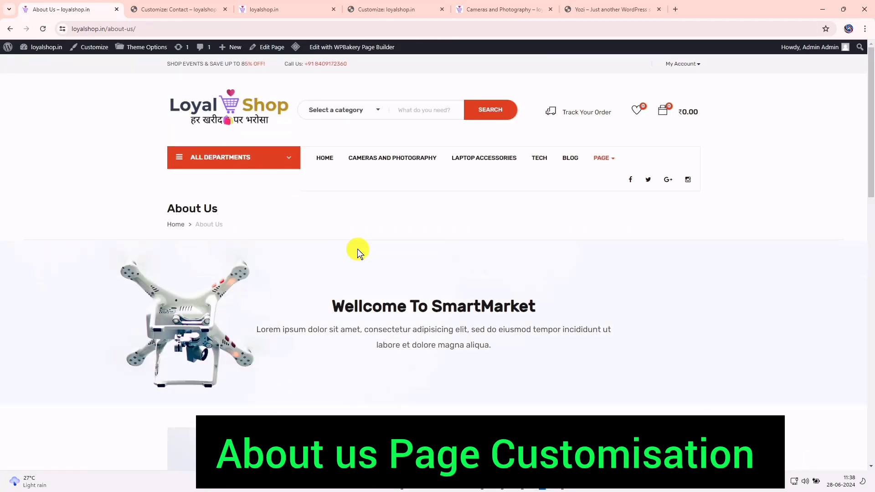
scroll(481, 275, down, 3)
drag(330, 143, 523, 185)
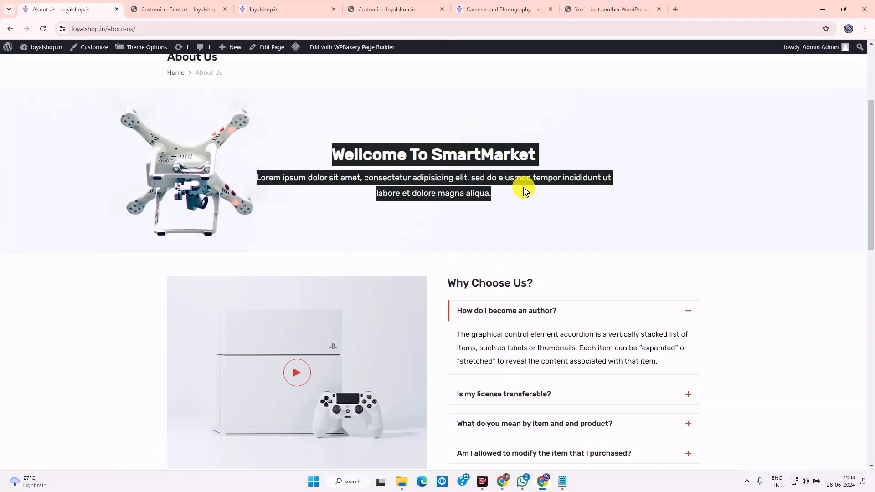
click(502, 197)
Scroll through the live About Us page and expand the 'Is my license transferable?' answer
scroll(556, 209, down, 2)
scroll(597, 223, down, 4)
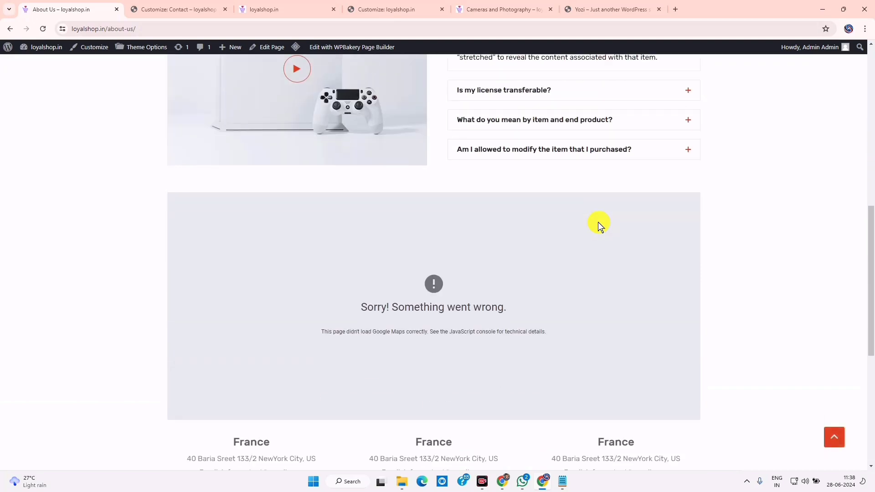
scroll(541, 303, down, 2)
scroll(542, 302, down, 4)
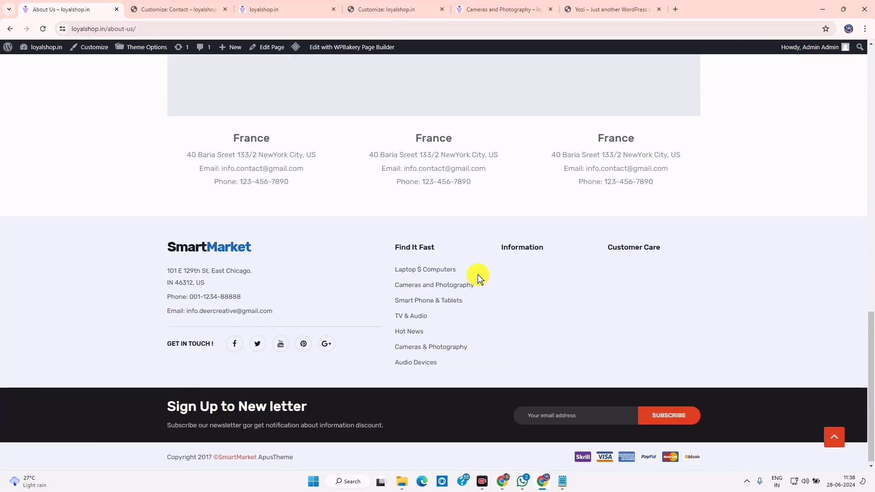
scroll(437, 271, up, 3)
scroll(646, 316, up, 6)
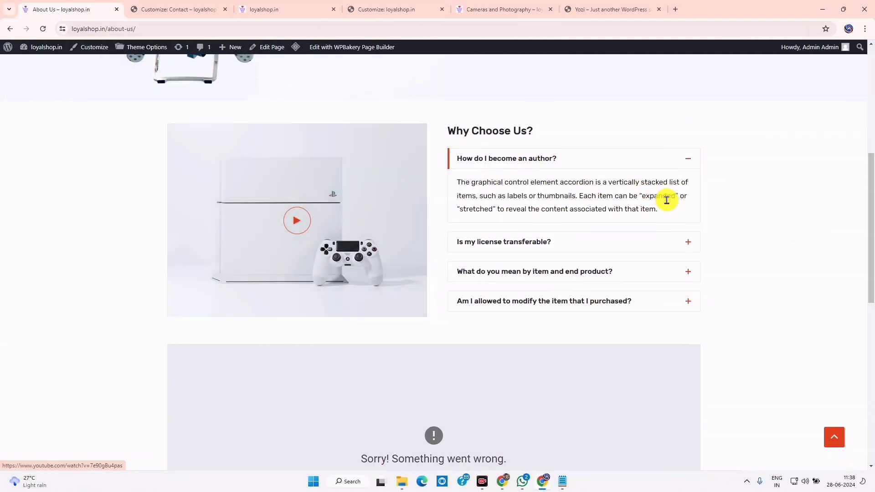
click(666, 241)
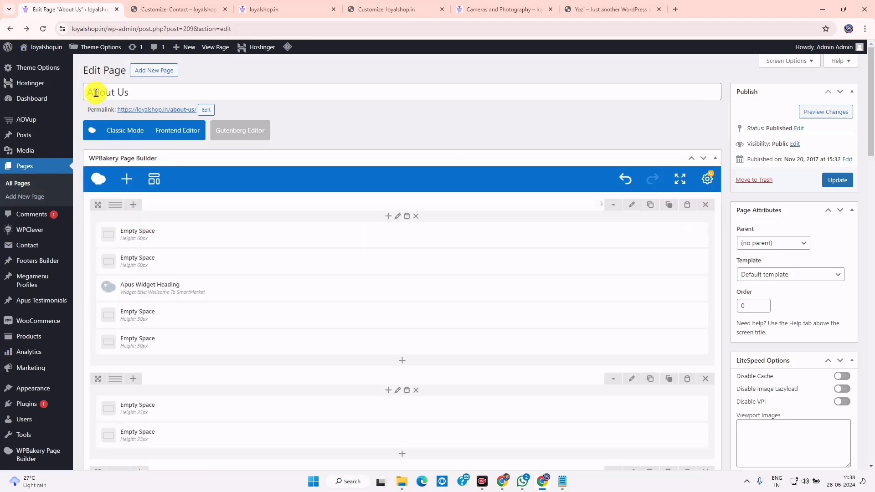
Open the live About Us page in a new tab and close both customizer tabs
right_click(139, 109)
click(172, 117)
click(337, 8)
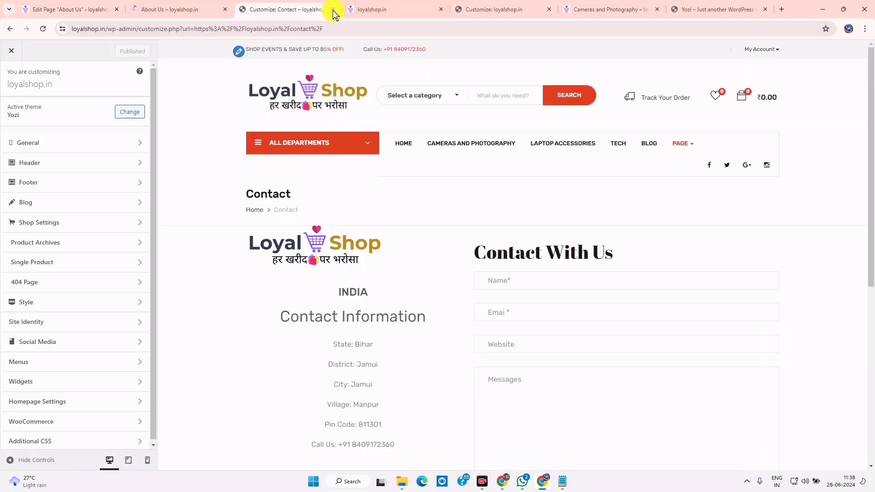
click(333, 9)
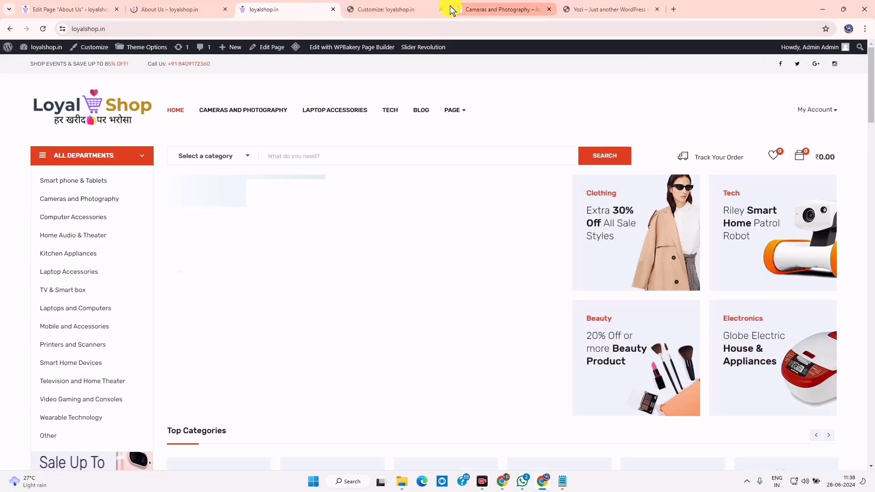
click(441, 9)
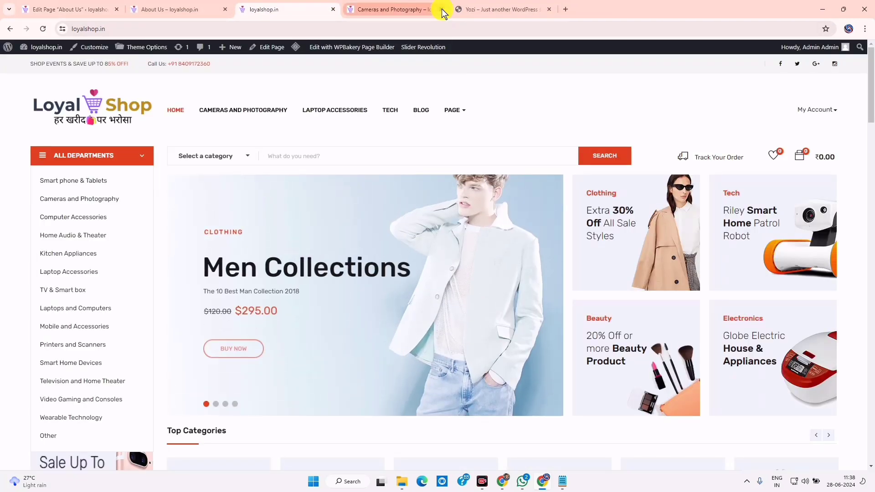
click(173, 8)
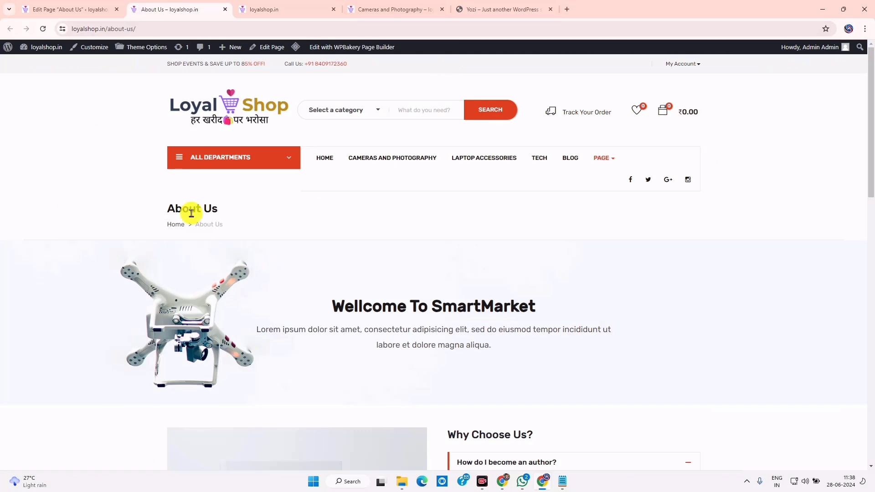
Delete the 'Wellcome To SmartMarket' row, update the page, and view it live
click(79, 5)
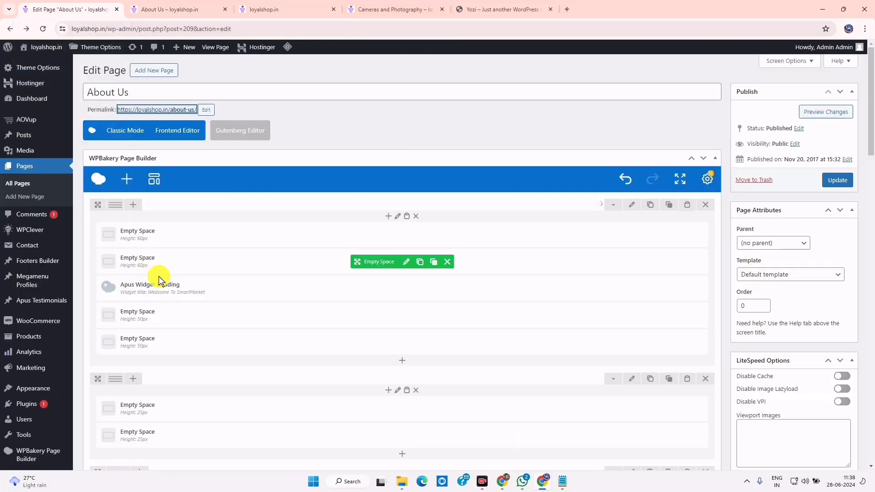
click(196, 4)
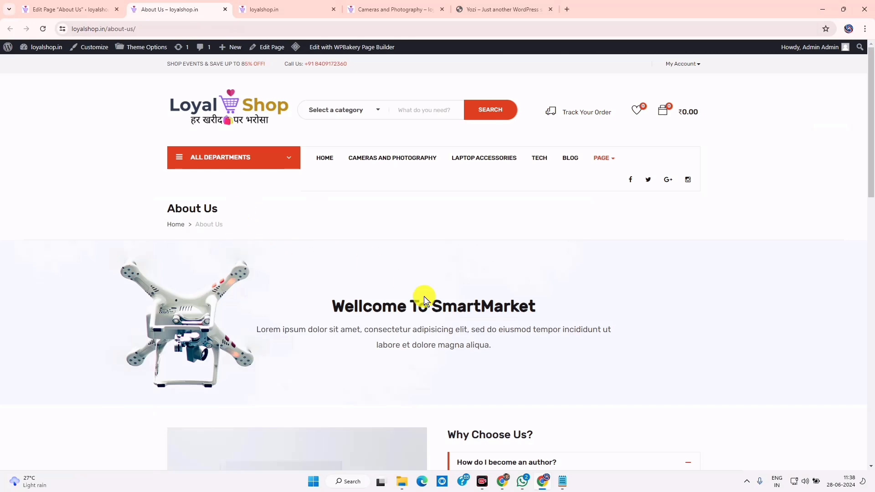
drag(175, 197, 226, 228)
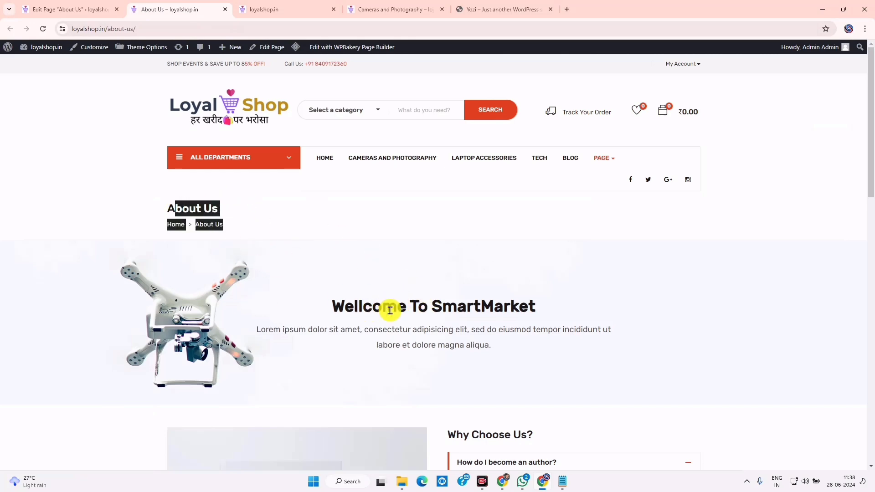
scroll(401, 314, down, 3)
scroll(403, 316, up, 3)
click(86, 8)
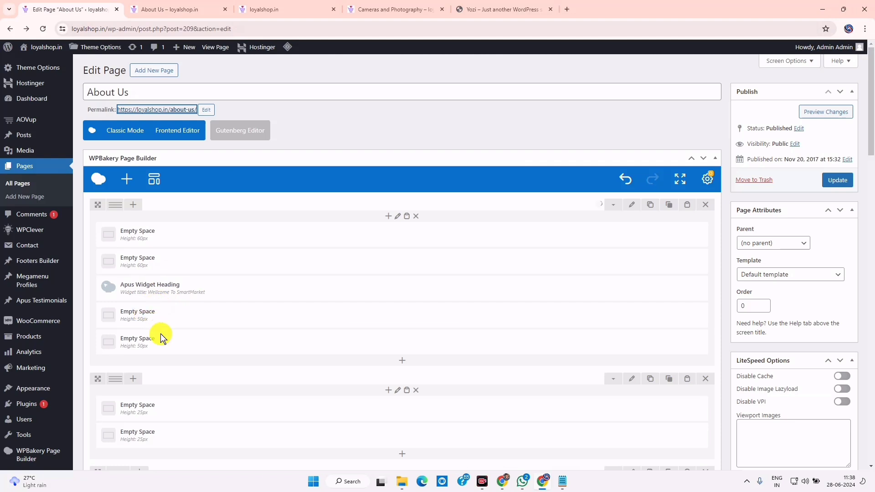
click(706, 206)
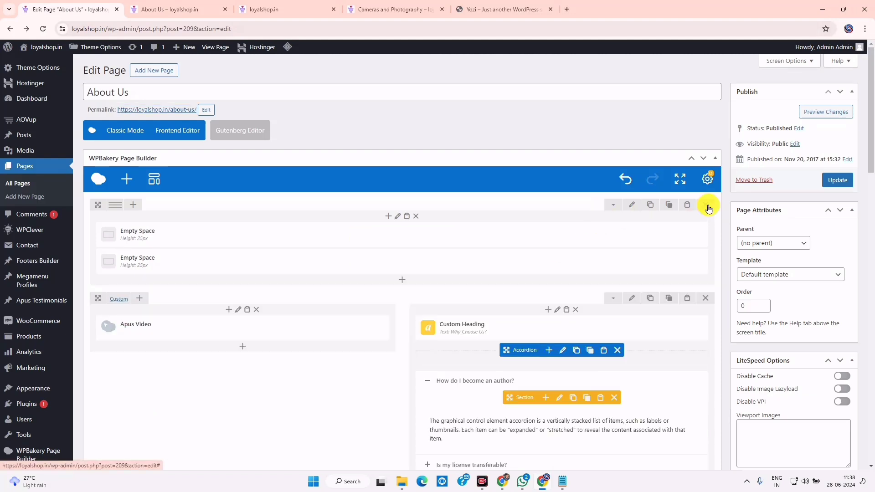
click(833, 184)
click(166, 9)
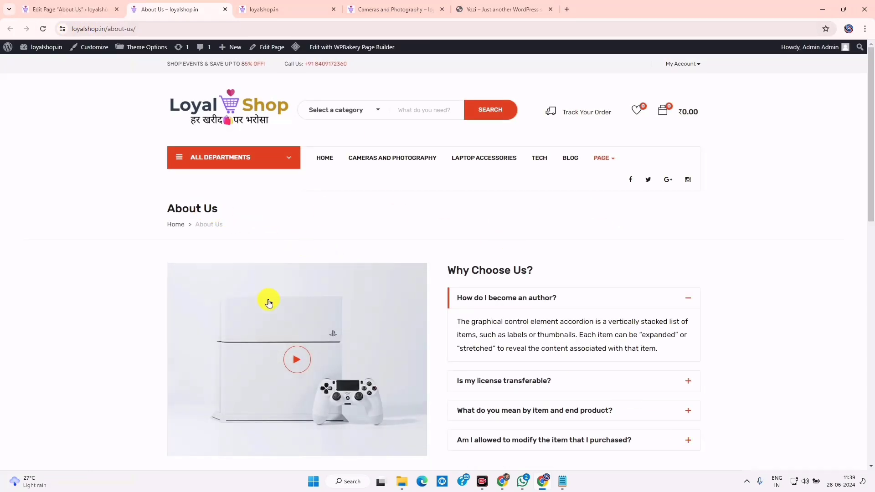
scroll(452, 268, down, 10)
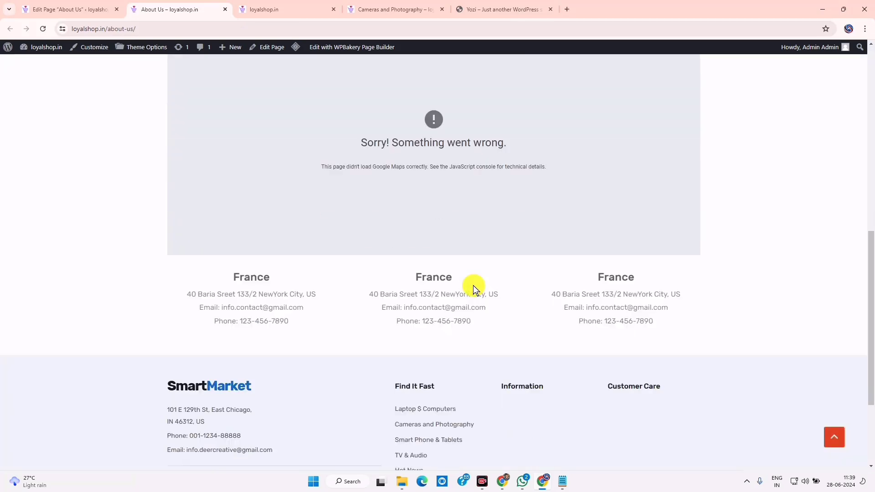
scroll(473, 285, up, 4)
scroll(473, 285, down, 1)
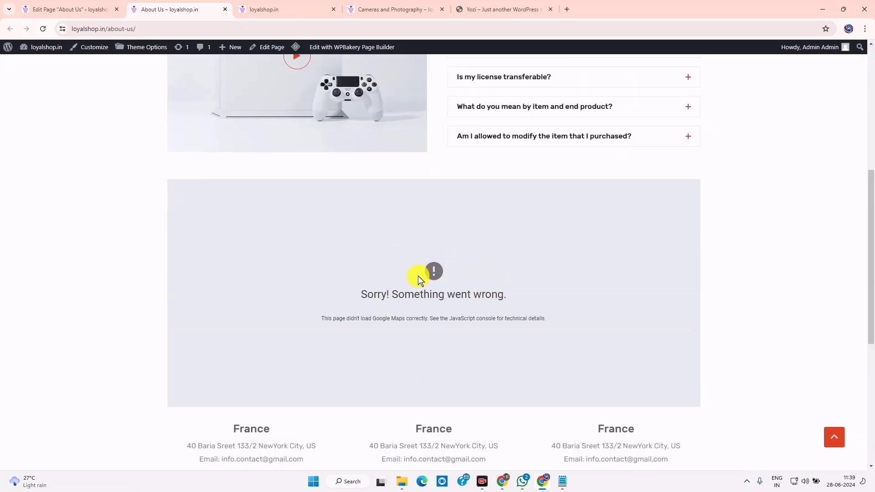
scroll(419, 275, down, 2)
scroll(421, 274, up, 2)
drag(422, 274, 609, 452)
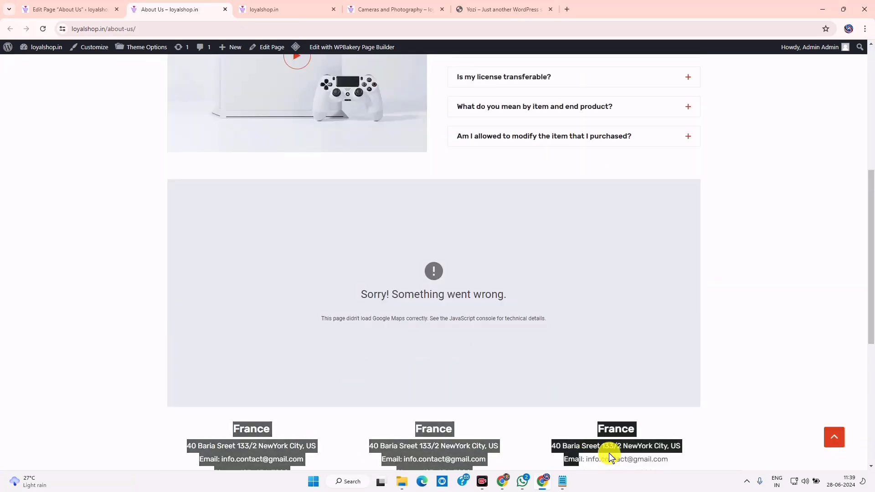
Delete the Empty Space, Google Map, address and brands rows in the About Us editor
click(66, 7)
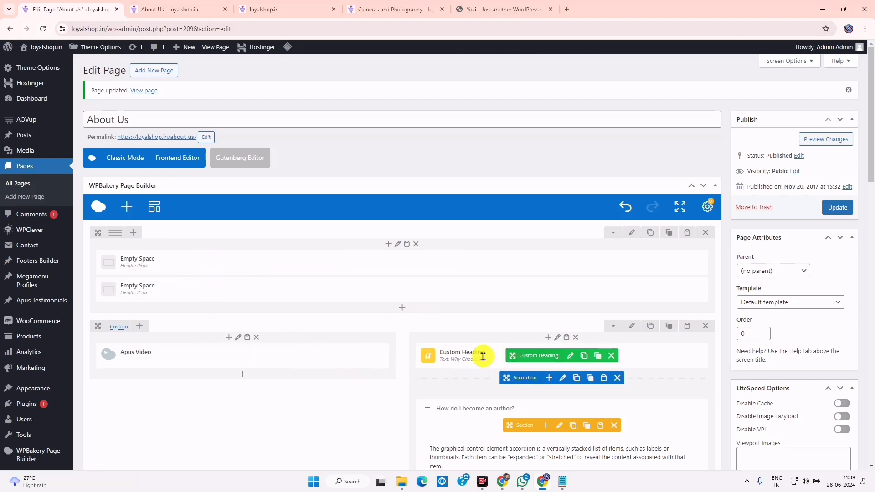
scroll(496, 413, down, 4)
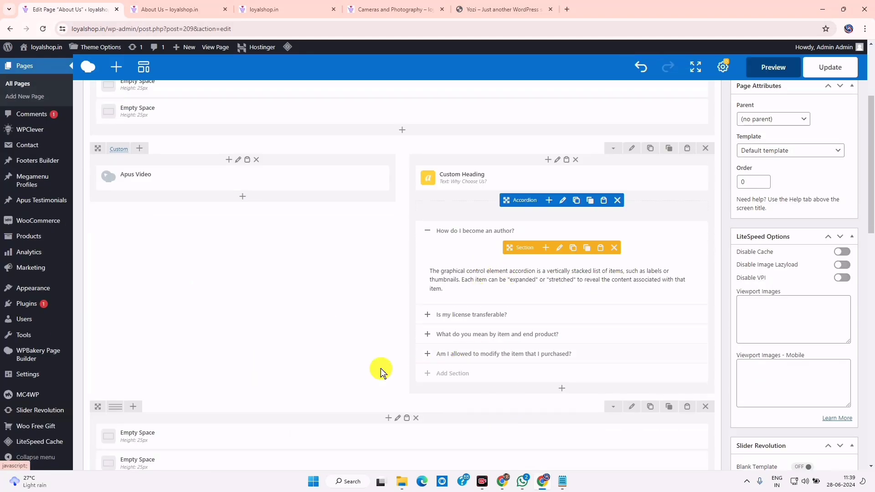
scroll(389, 389, down, 4)
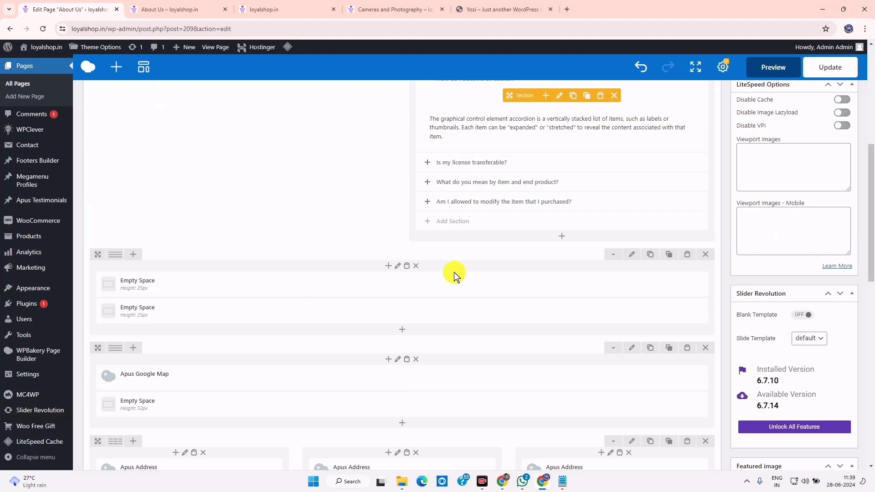
click(706, 258)
click(707, 258)
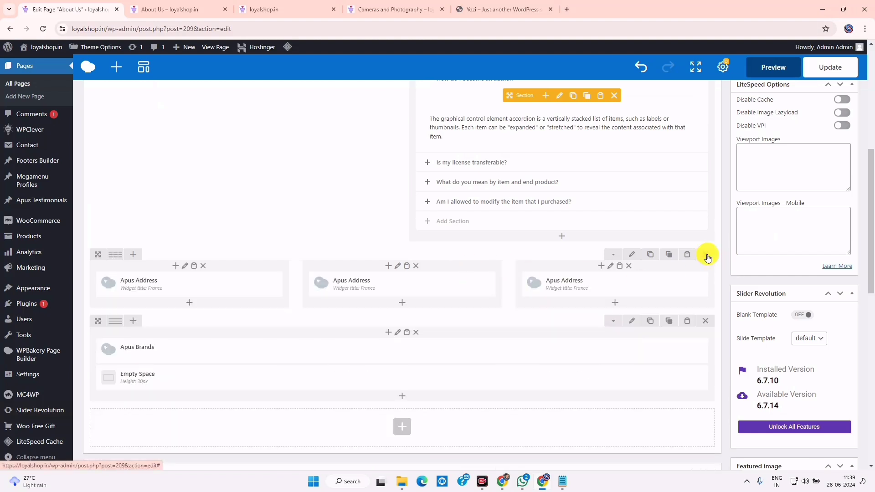
click(707, 258)
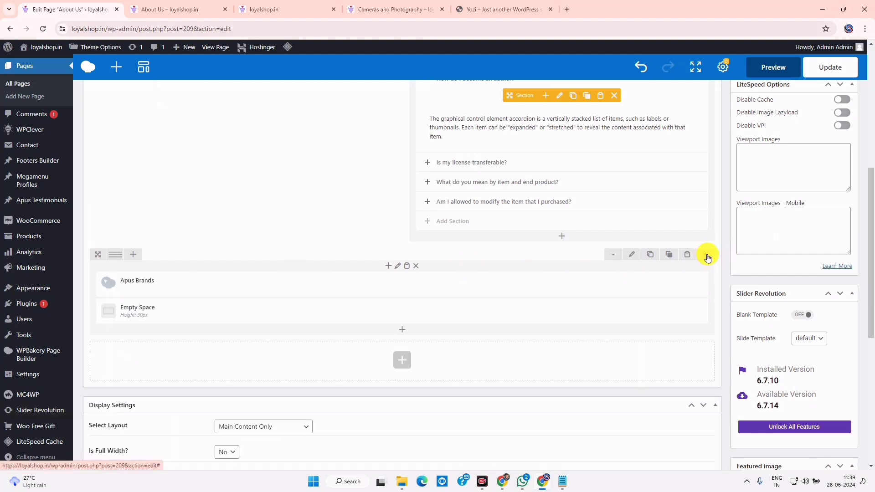
click(706, 258)
Reload the live About Us page to confirm the rows are gone, then return to the editor
scroll(546, 255, up, 7)
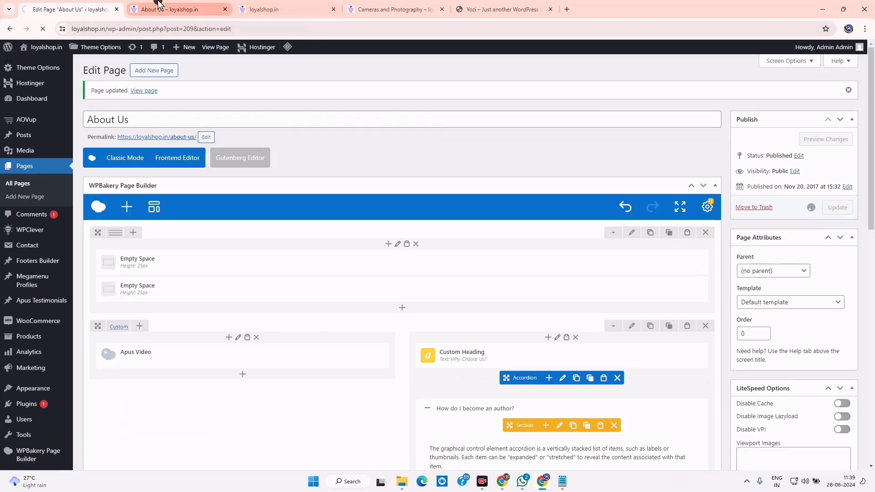
click(173, 8)
click(45, 28)
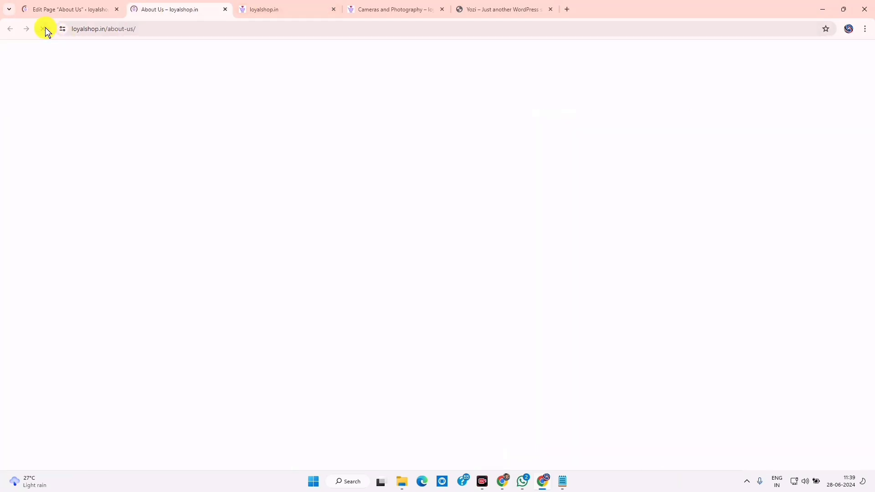
scroll(504, 234, up, 5)
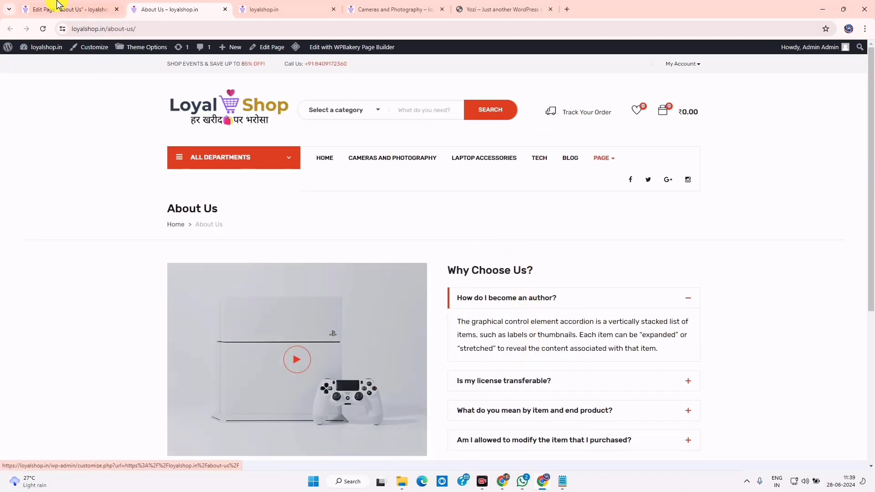
click(53, 8)
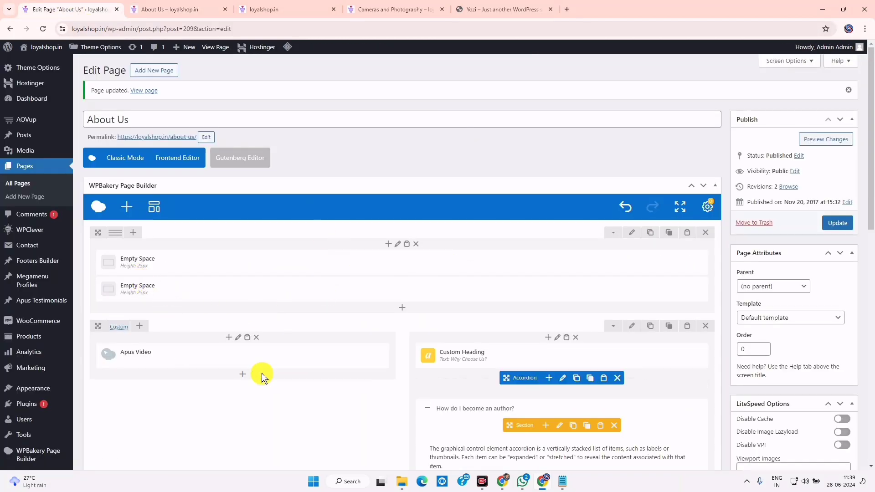
click(243, 360)
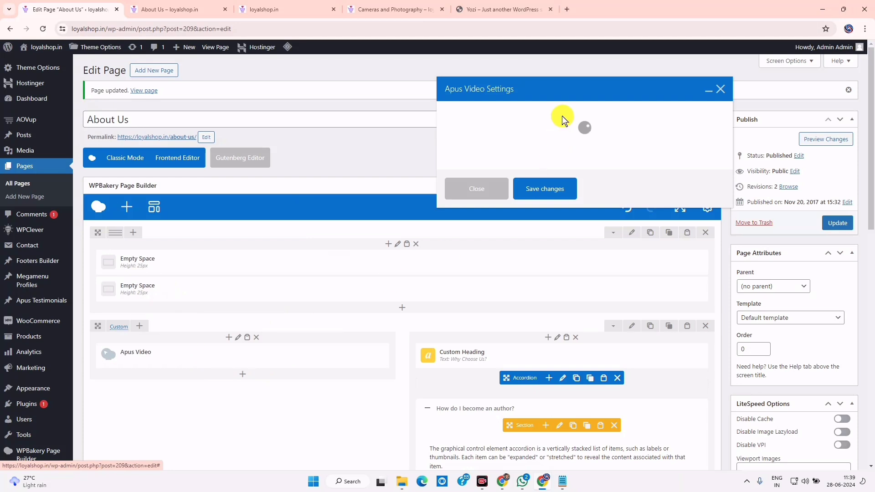
scroll(523, 296, down, 3)
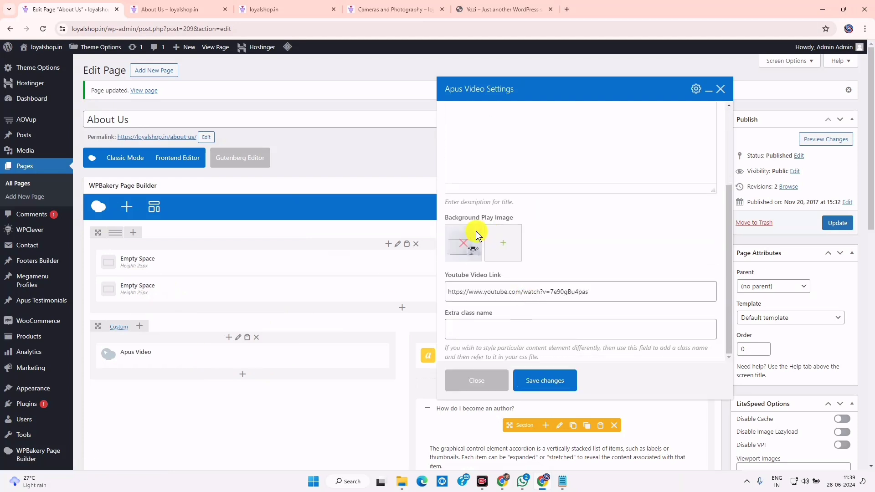
drag(607, 290, 412, 290)
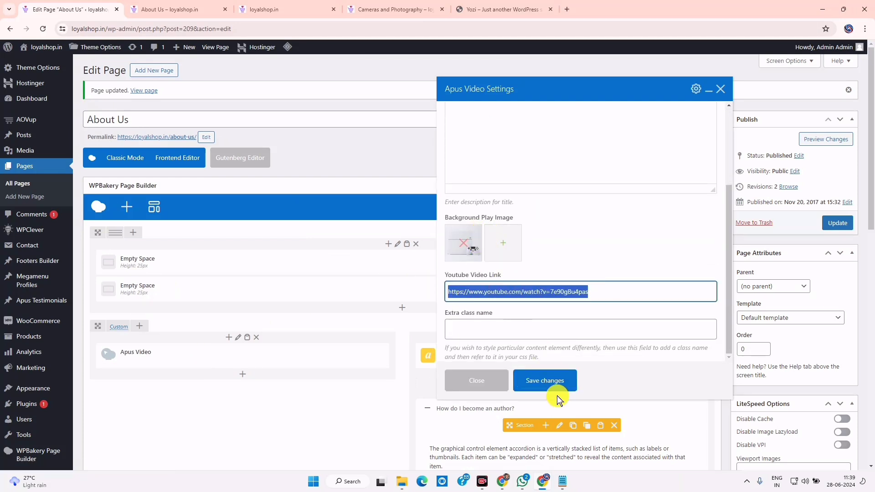
click(491, 382)
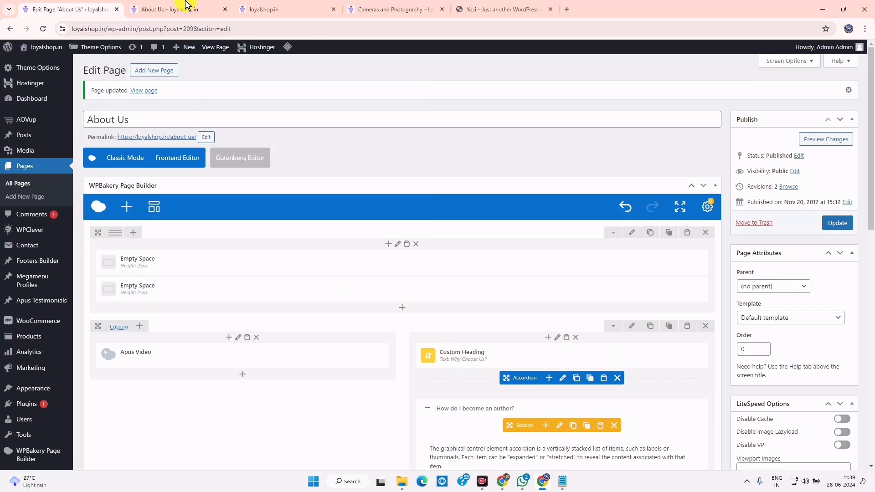
click(183, 9)
click(492, 379)
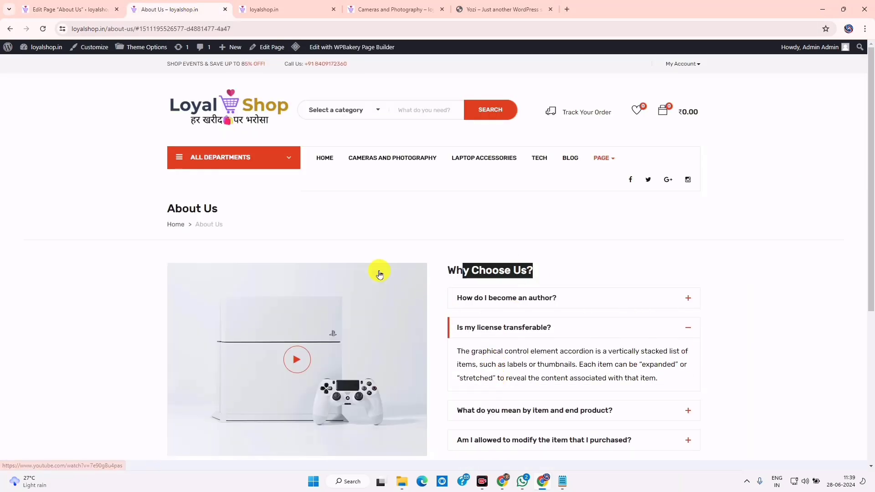
click(510, 411)
click(77, 6)
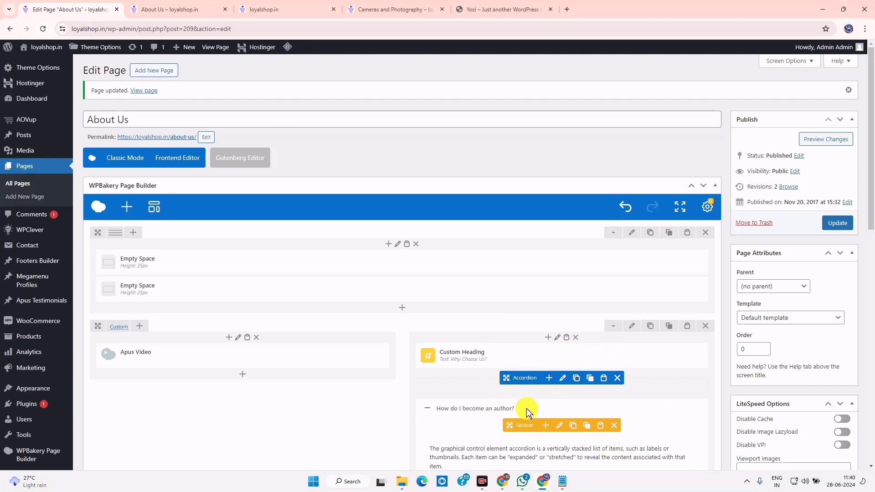
scroll(525, 390, down, 4)
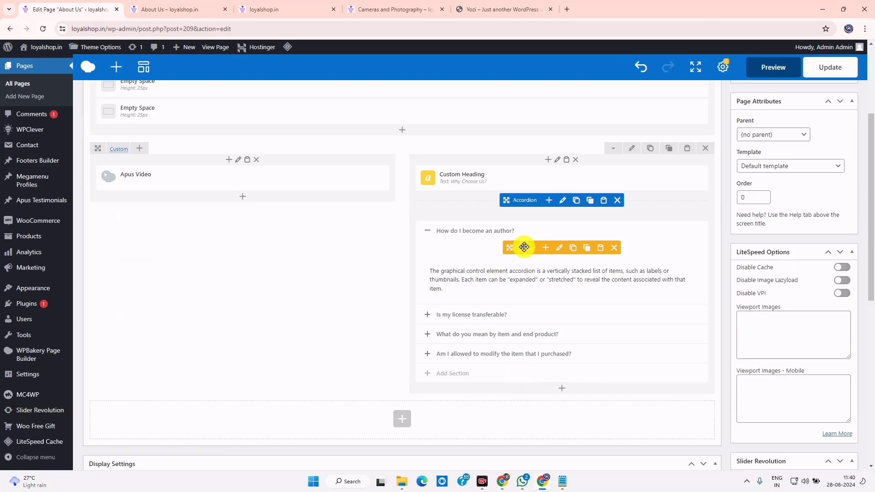
click(561, 247)
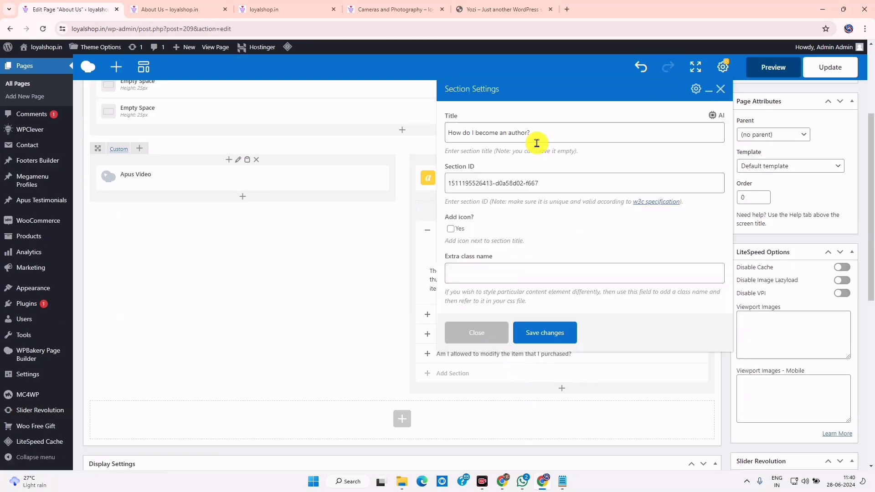
drag(550, 132, 401, 118)
drag(567, 184, 462, 182)
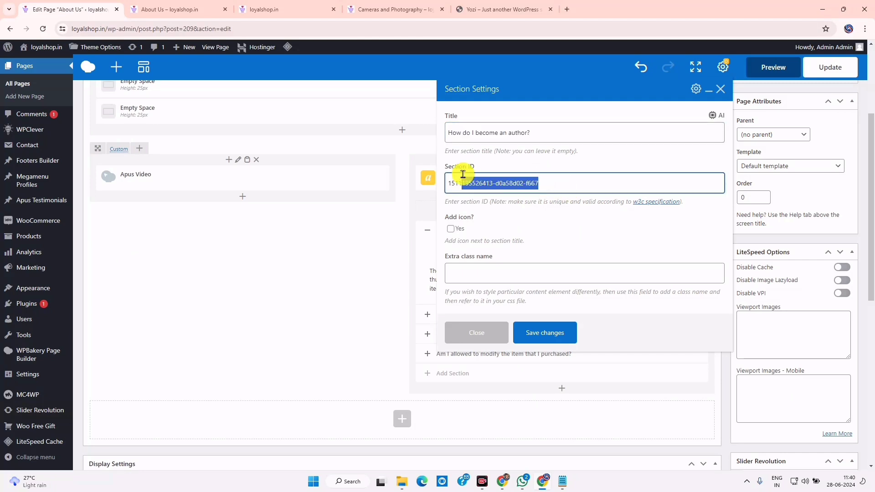
click(536, 337)
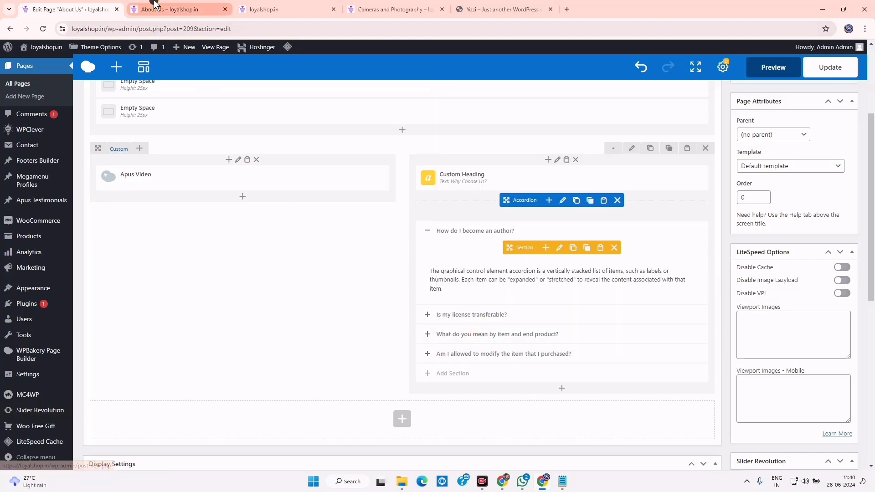
click(173, 9)
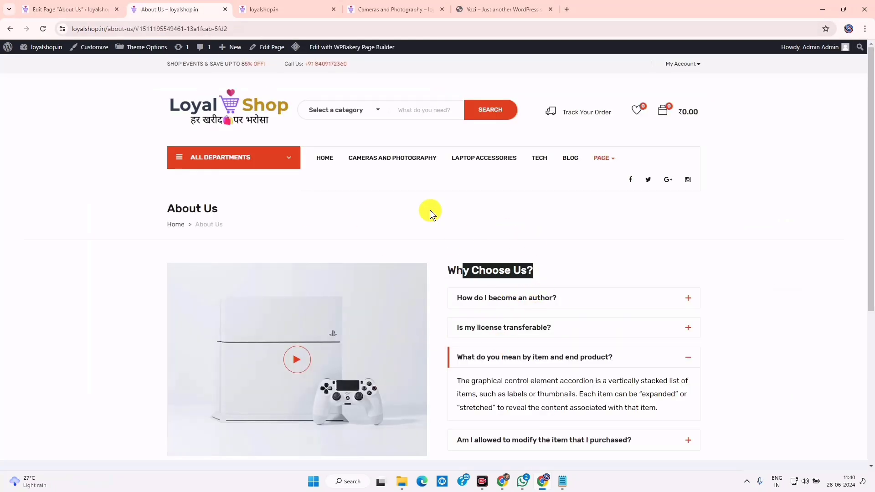
drag(150, 91, 717, 136)
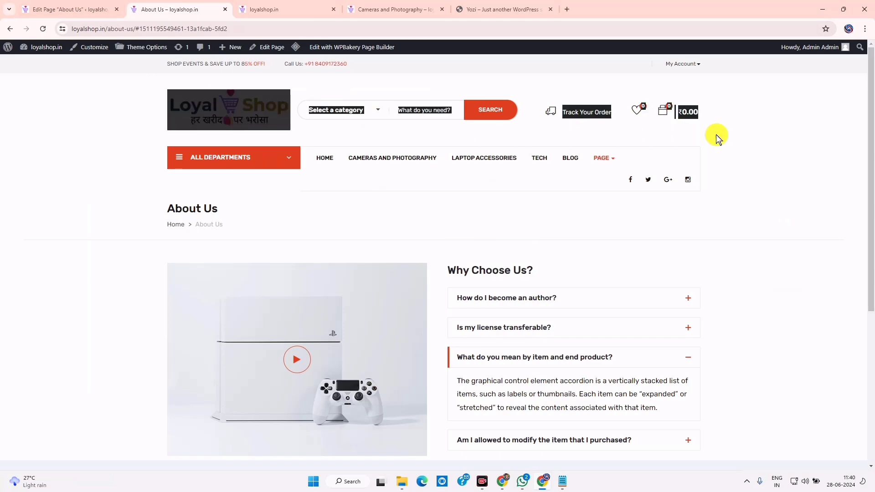
click(66, 9)
Set the About Us page's Header Layout Type to Global Setting and update the page
scroll(406, 272, down, 10)
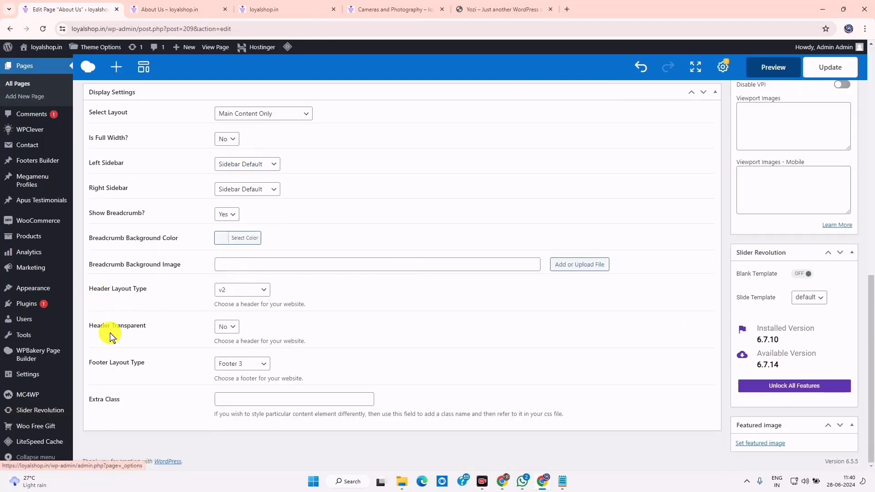
click(256, 289)
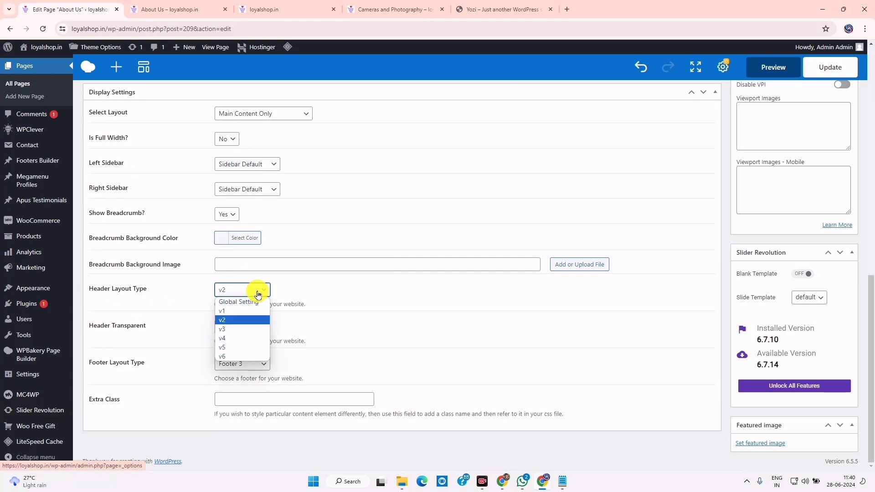
click(242, 299)
click(815, 72)
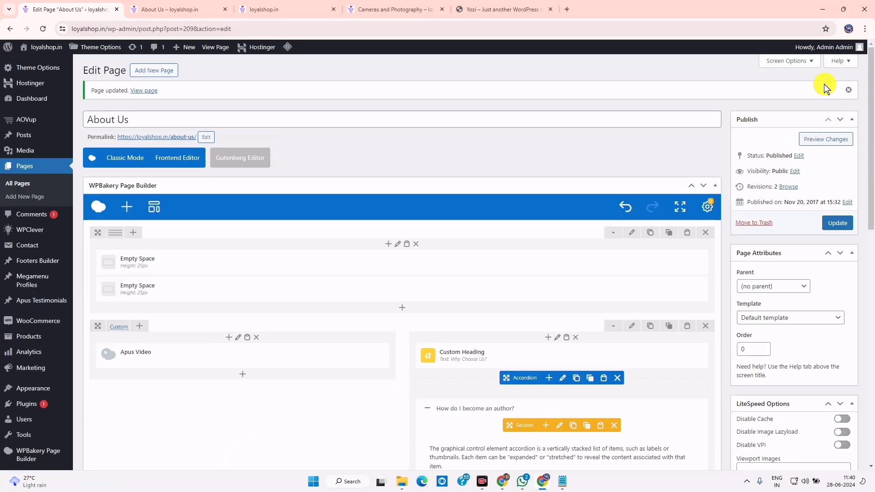
click(837, 223)
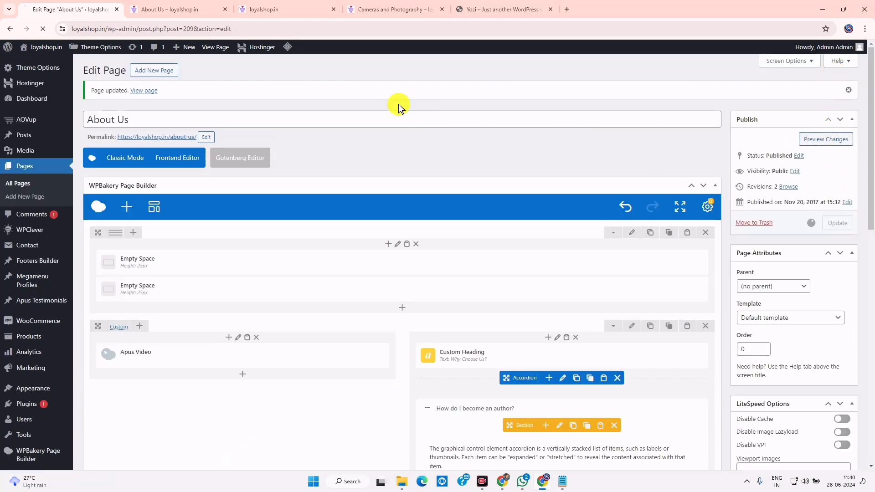
Reload the live About Us page to check the new global header
click(173, 9)
click(41, 31)
click(57, 9)
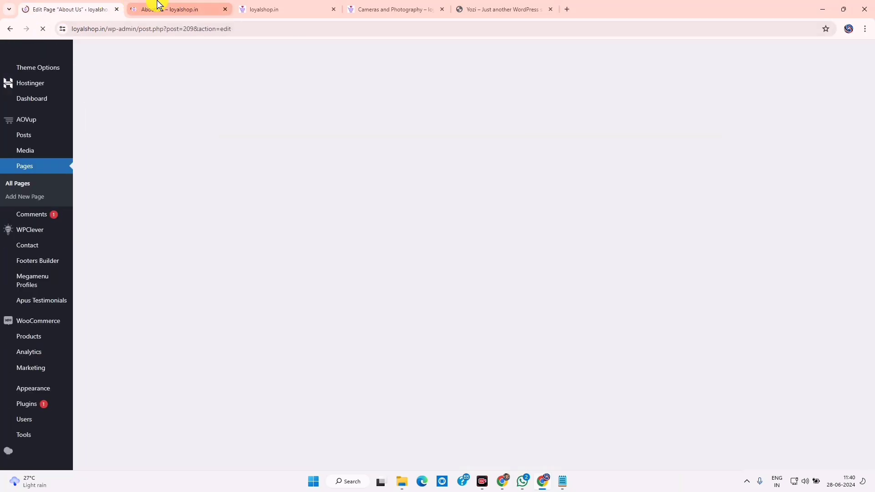
click(162, 9)
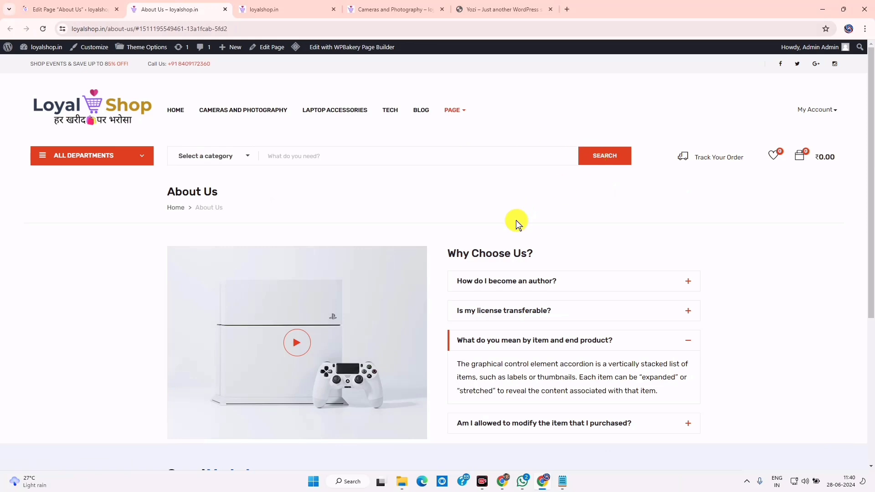
click(82, 9)
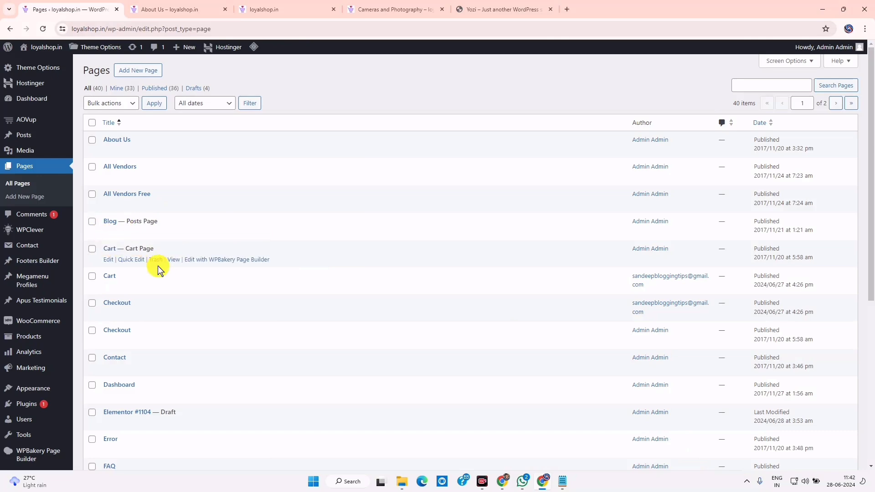
Search the pages for 'privacy' and open the Privacy Policy page for editing
scroll(255, 337, down, 5)
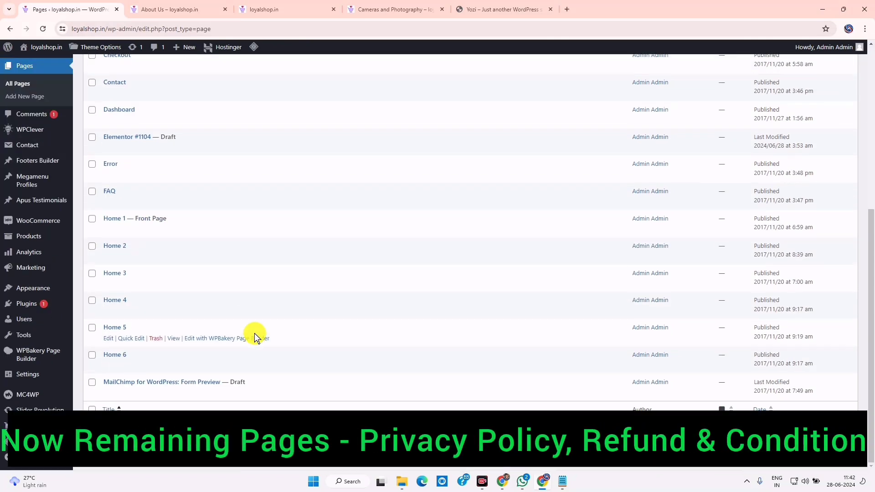
scroll(254, 338, up, 6)
scroll(254, 338, down, 6)
scroll(254, 338, up, 6)
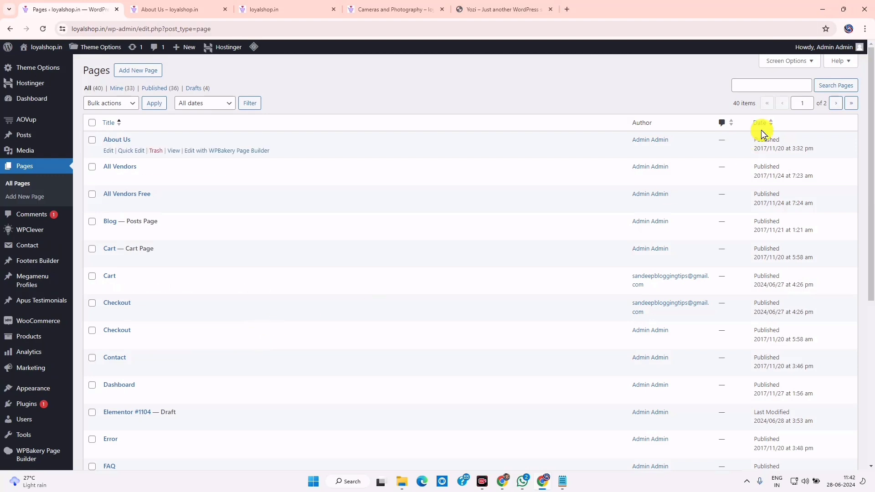
click(742, 80)
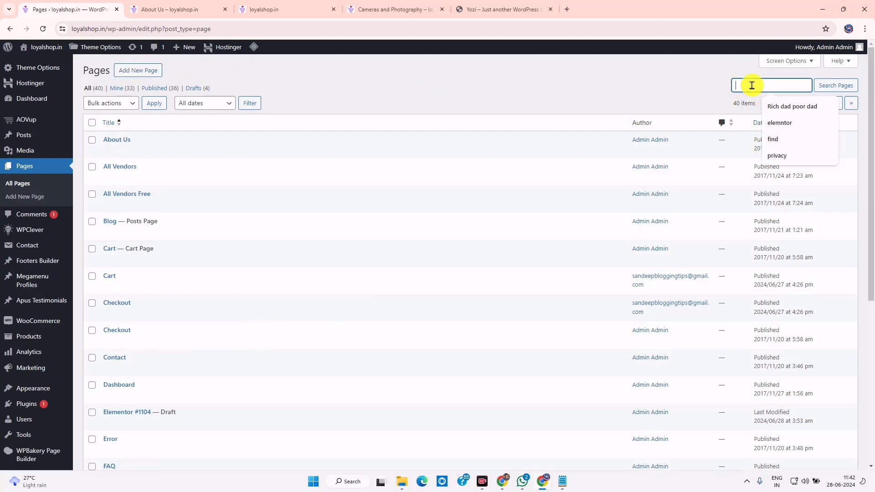
click(773, 156)
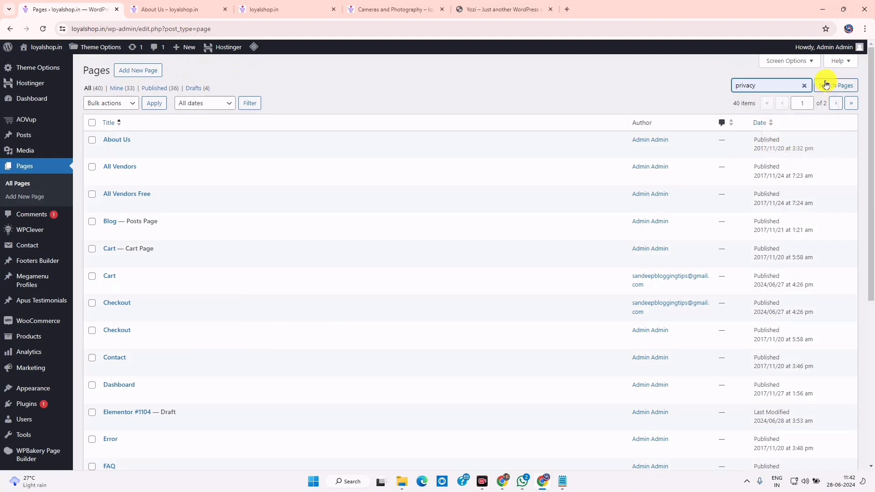
click(827, 85)
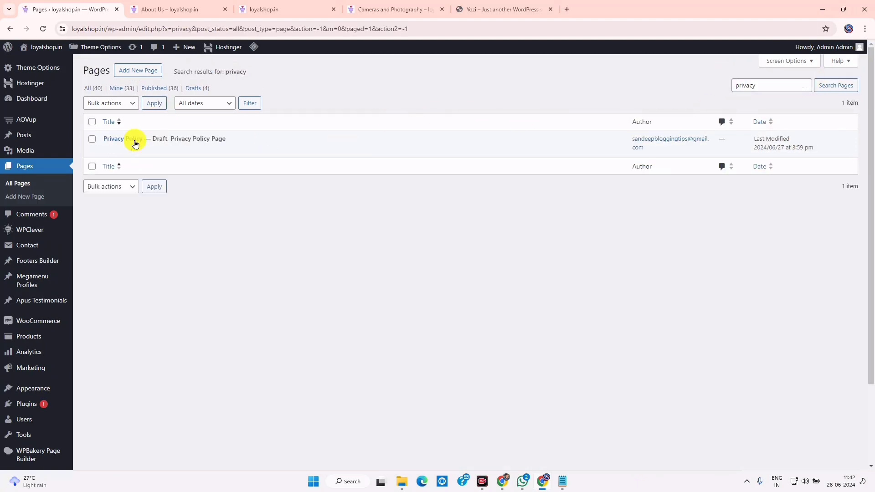
click(108, 150)
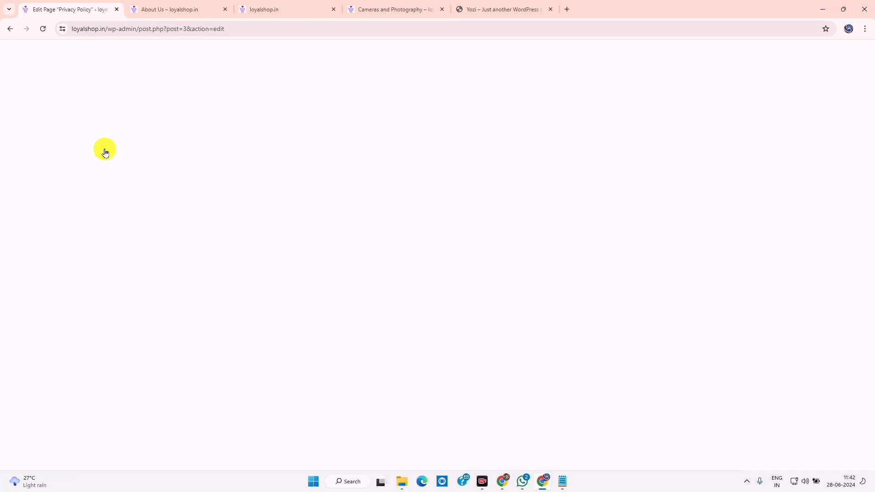
Close the About Us tab and look over the Privacy Policy's opening sections
click(225, 10)
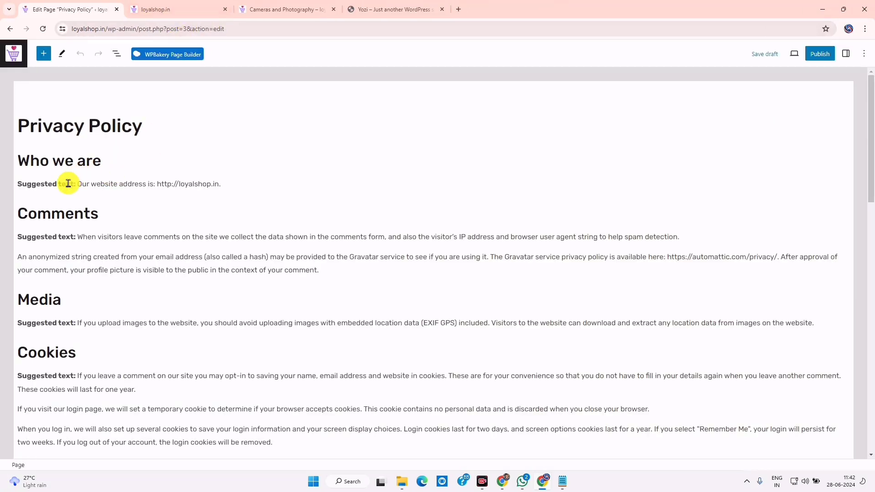
scroll(69, 183, down, 15)
scroll(121, 263, up, 15)
drag(77, 187, 263, 260)
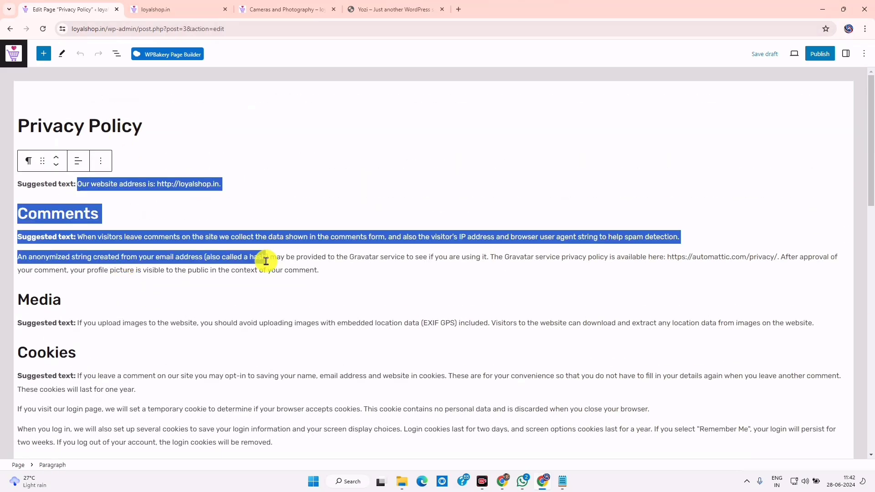
click(145, 269)
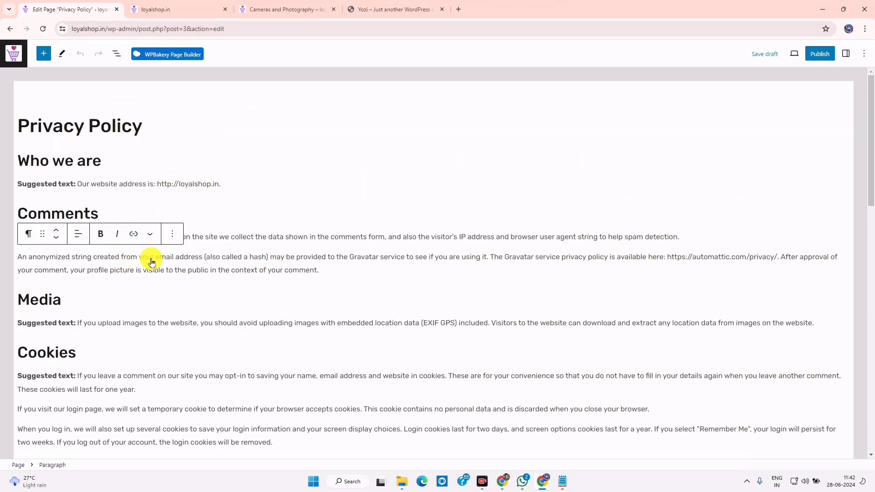
Review the policy's closing sections, then start a new tab toward firstseotool.com
scroll(181, 299, down, 15)
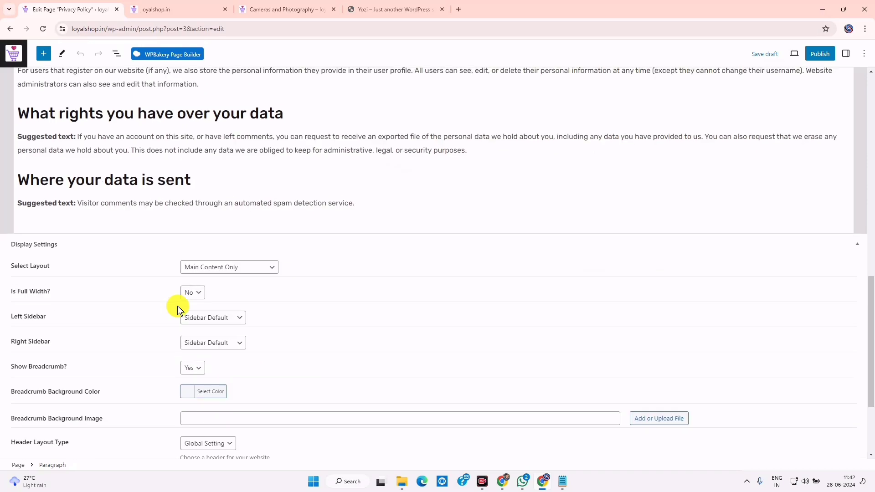
scroll(176, 305, up, 14)
scroll(177, 305, up, 1)
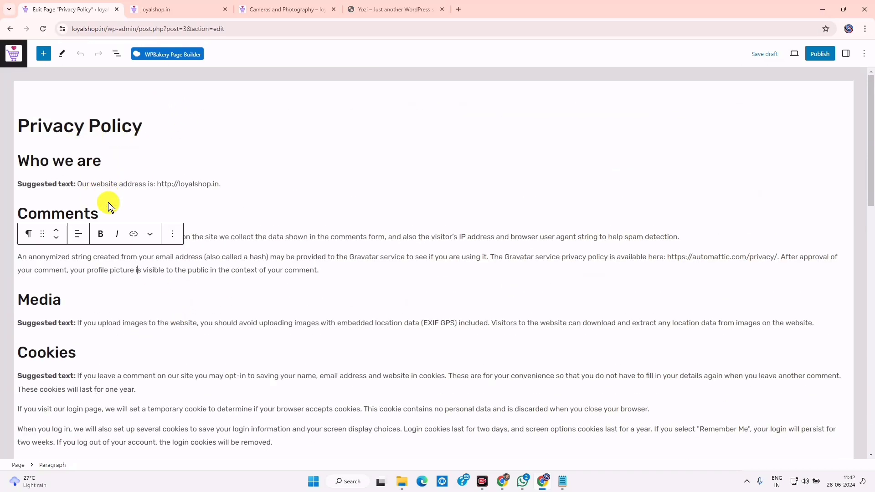
scroll(109, 206, down, 12)
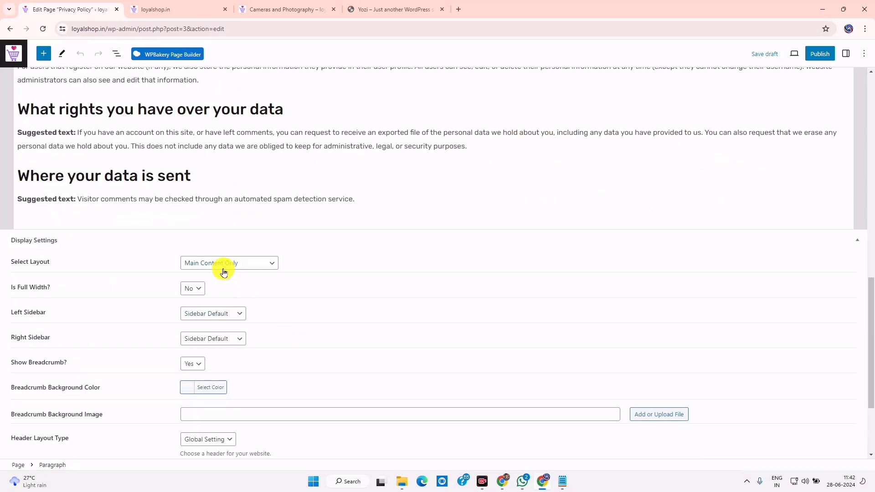
drag(116, 110, 328, 159)
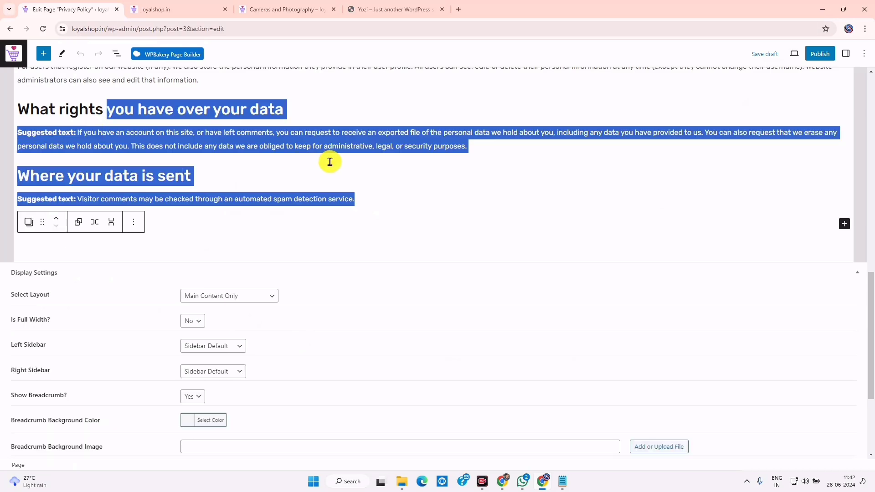
click(240, 172)
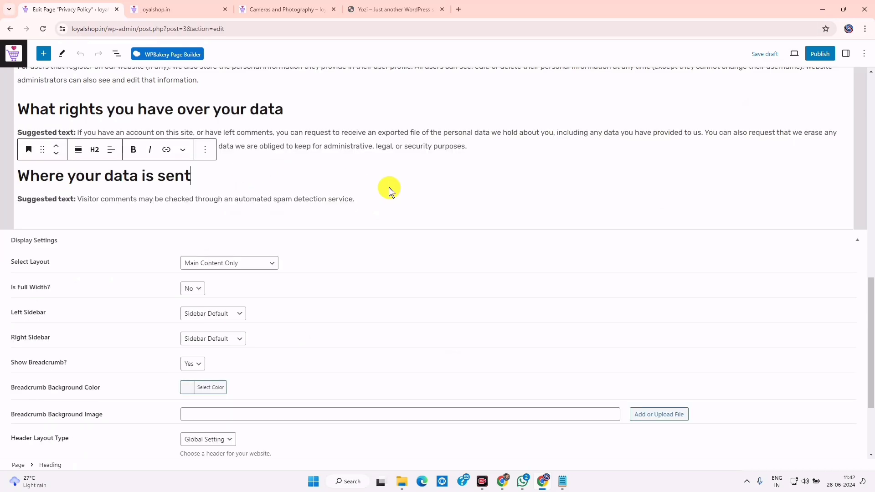
click(460, 8)
text(firs)
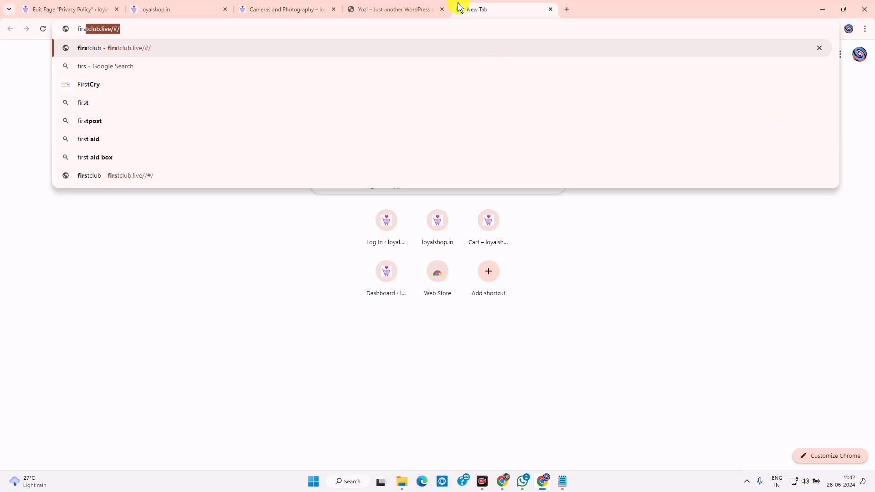
text(tse)
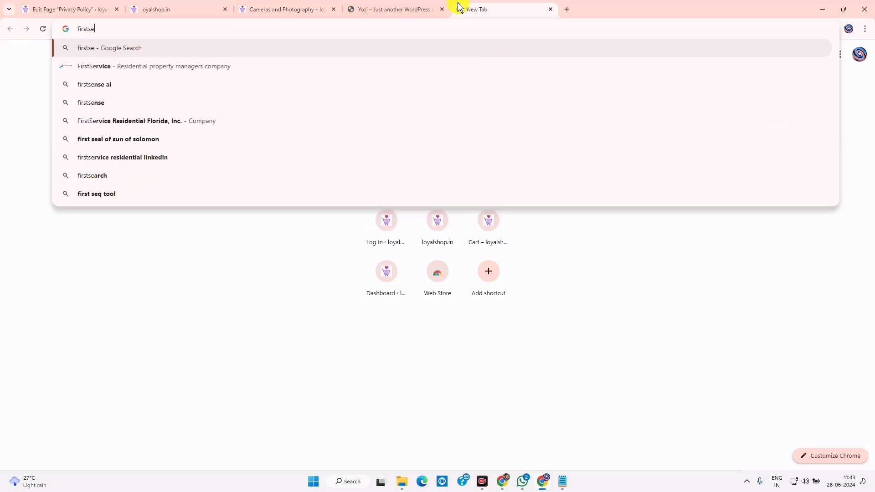
text(otool.com)
Go to firstseotool.com and open its Privacy Policy Generator by searching 'priv'
key(Return)
click(168, 139)
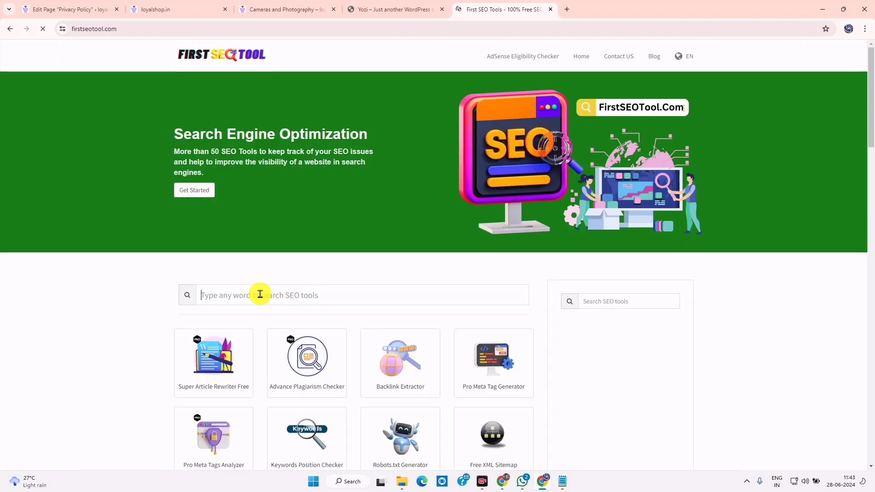
click(260, 293)
text(pr)
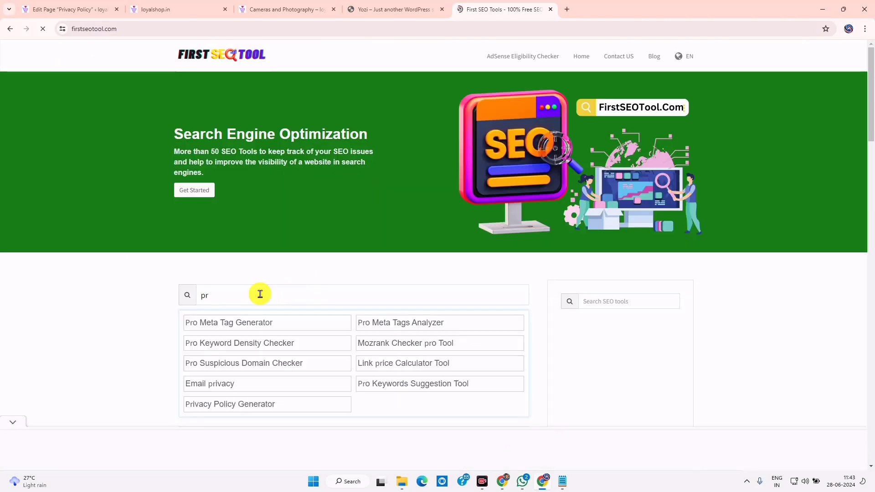
text(iv)
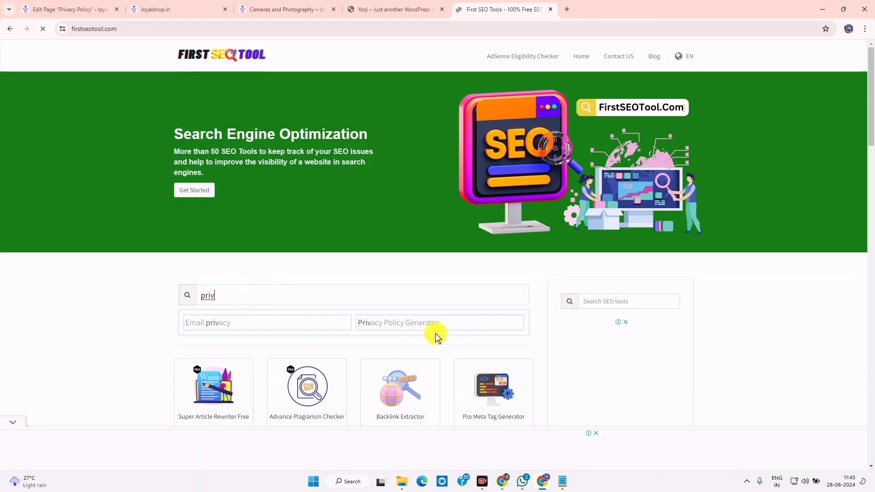
click(428, 331)
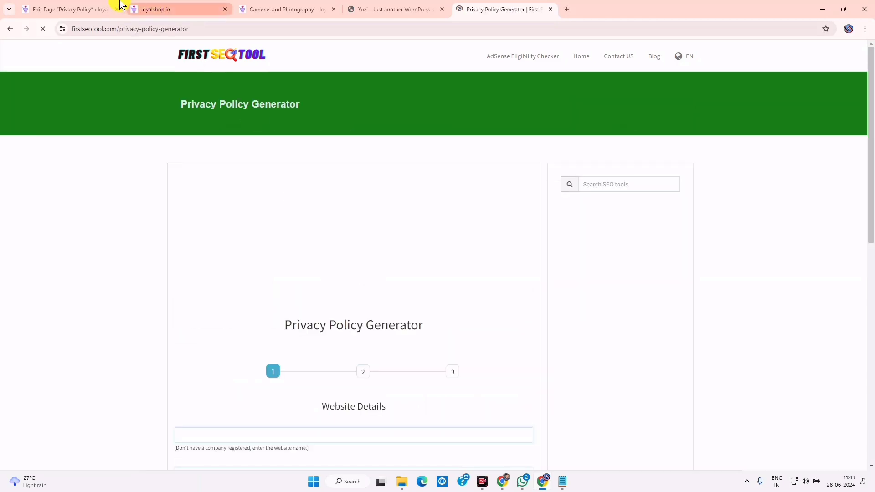
Copy the loyalshop.in address from the live site tab and dismiss the generator's full-page ad
click(113, 8)
click(161, 8)
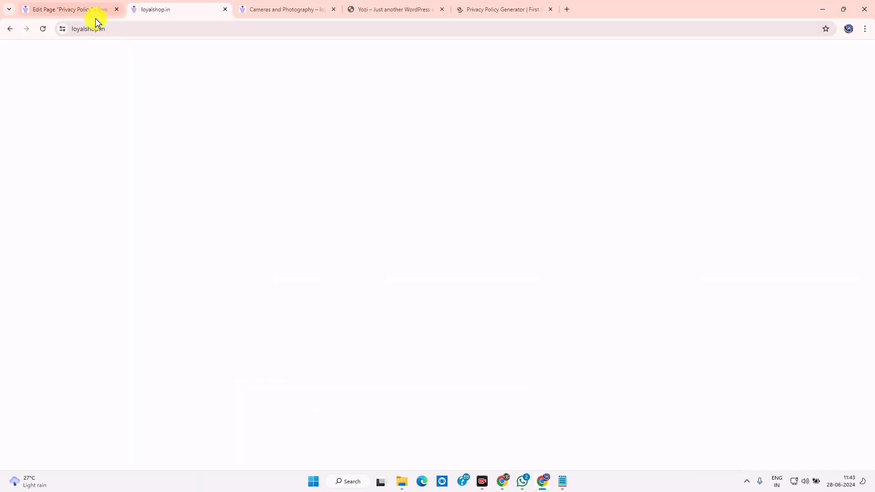
right_click(94, 28)
click(121, 110)
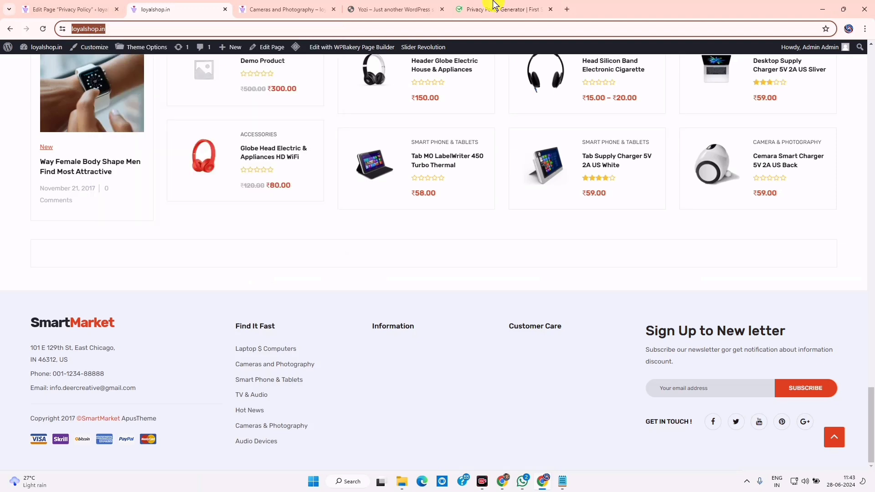
click(495, 8)
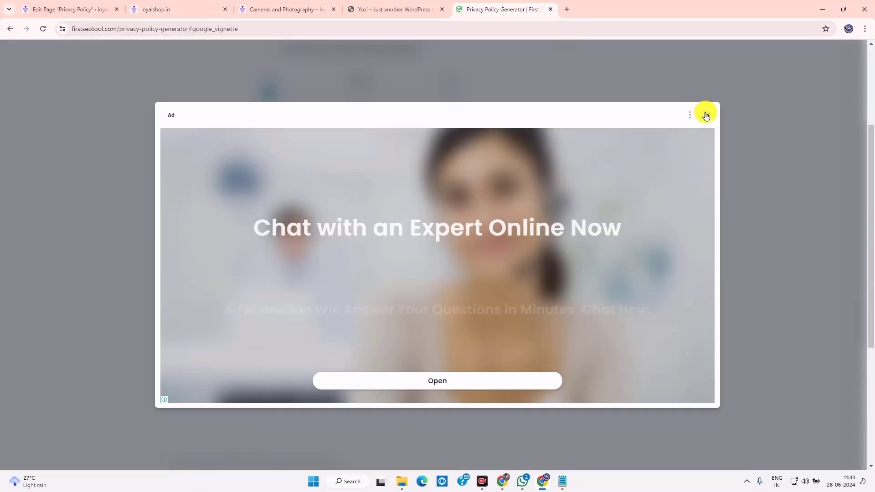
click(705, 115)
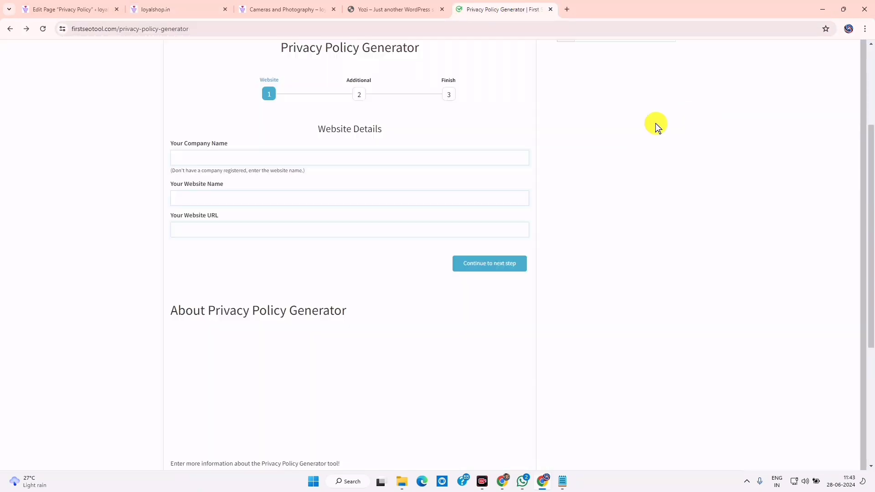
Paste the loyalshop.in URL and 'loyalshop' as website and company name, then continue
right_click(197, 226)
click(220, 325)
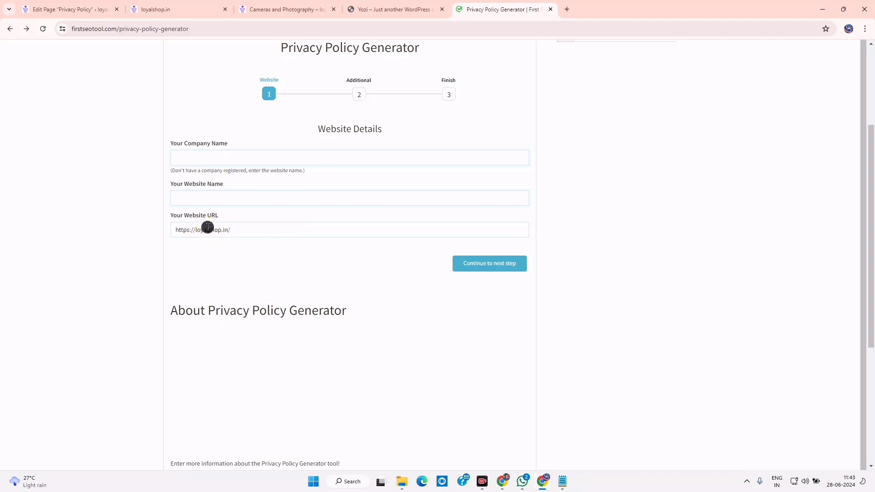
right_click(194, 202)
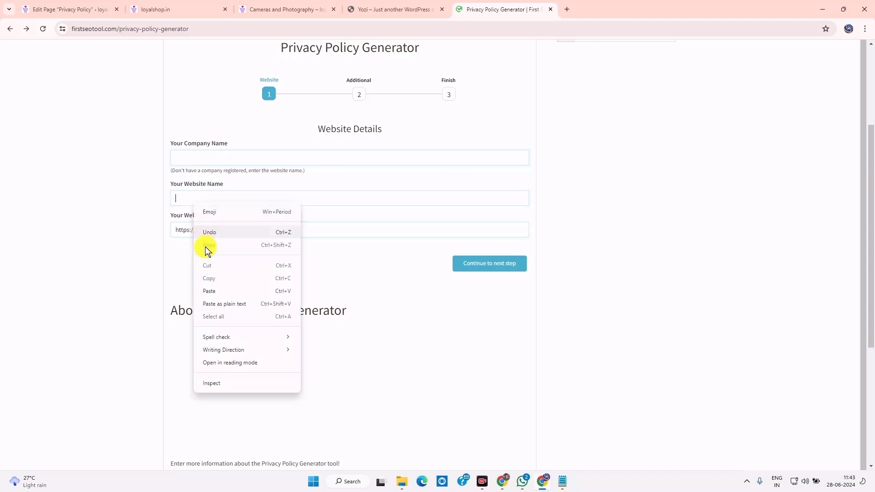
click(220, 289)
right_click(211, 157)
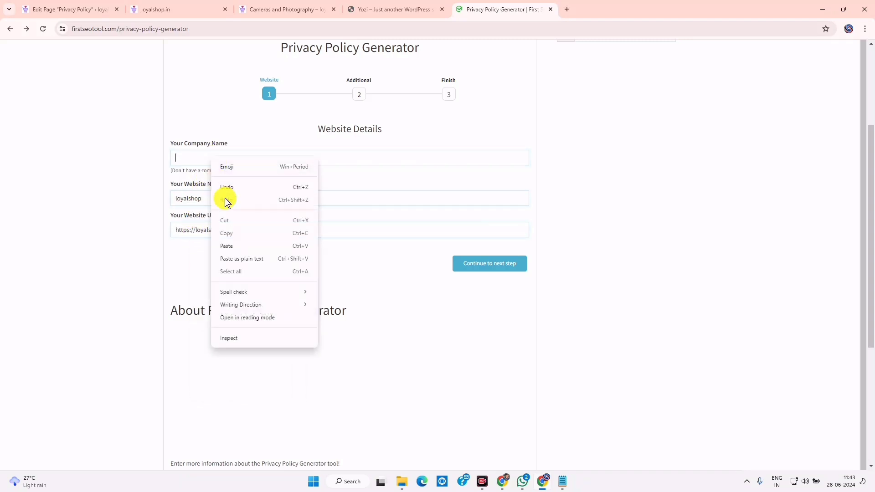
click(228, 246)
click(488, 263)
Answer No to AdSense and third-party ads, generate the policy, and copy it to the clipboard
drag(401, 145, 178, 162)
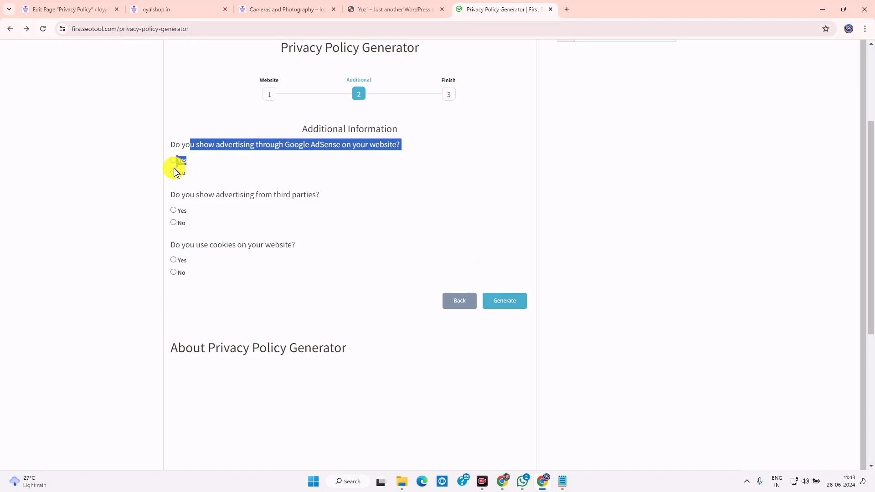
click(174, 173)
click(285, 140)
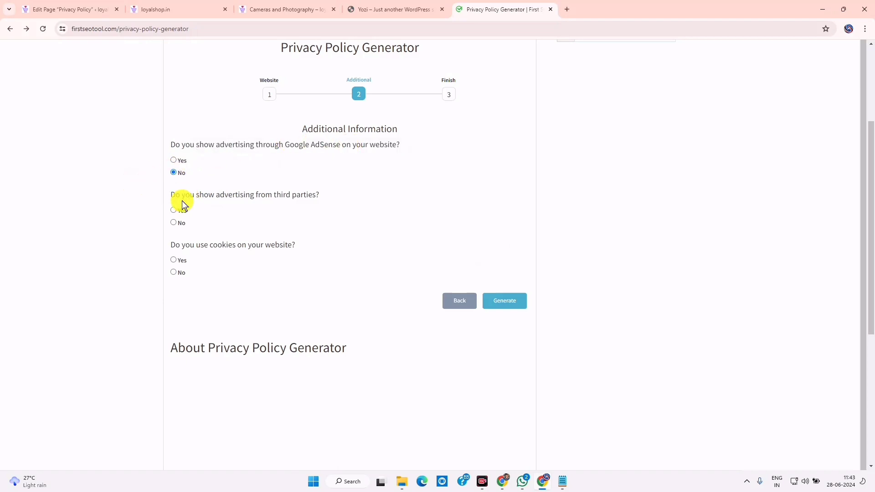
drag(212, 193, 195, 224)
click(185, 233)
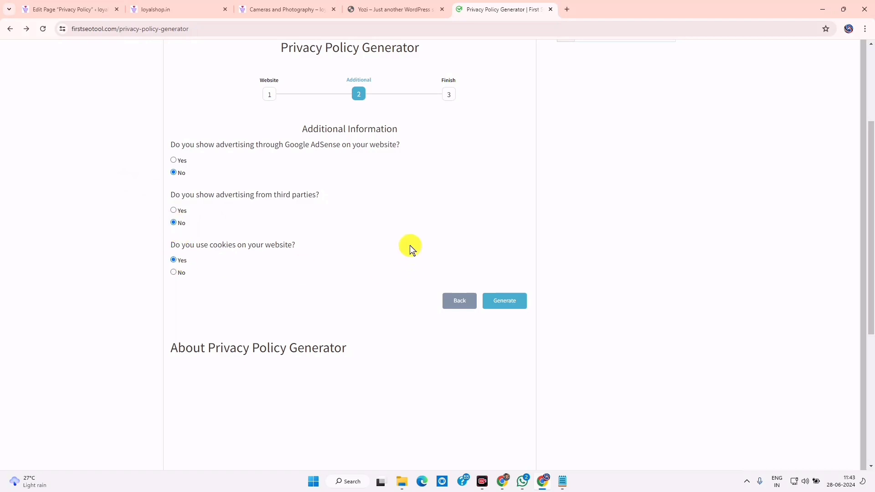
scroll(401, 250, up, 3)
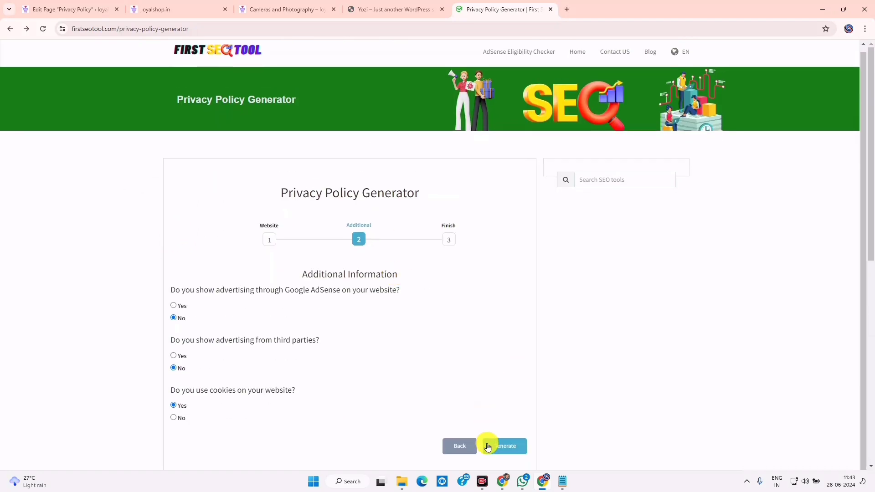
click(499, 446)
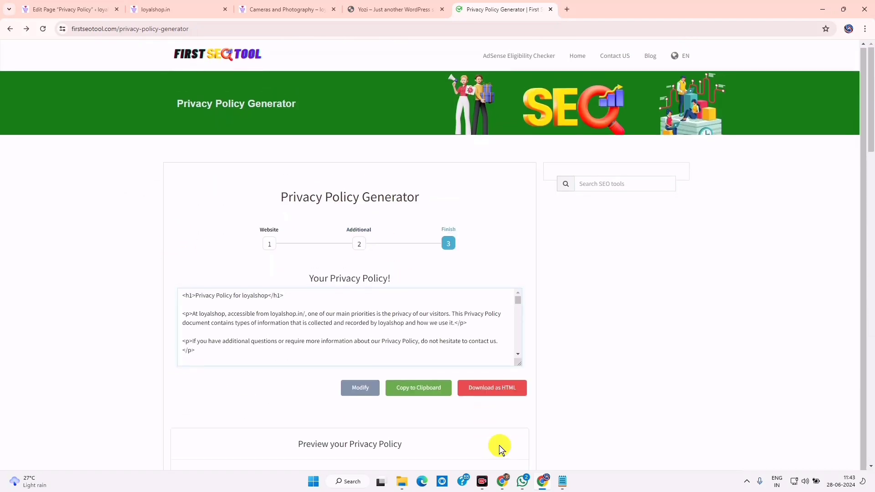
click(434, 388)
Replace the Privacy Policy page's default text by pasting the generated policy as plain text
click(105, 9)
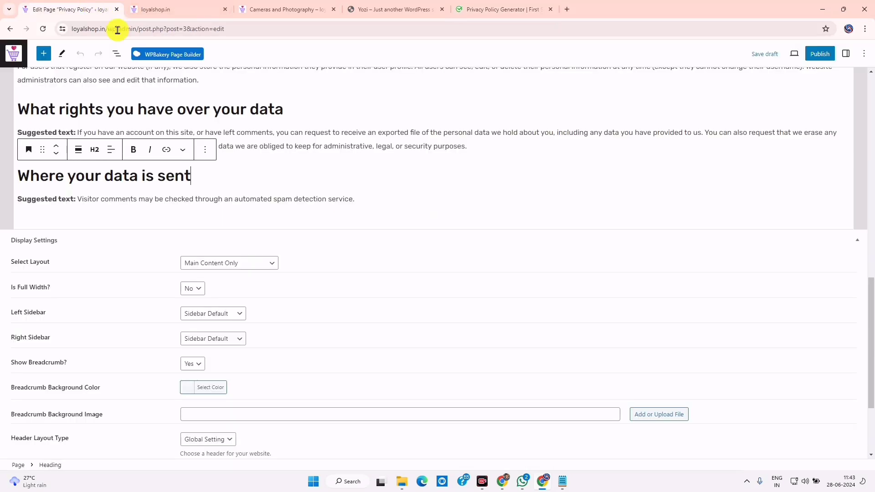
scroll(344, 293, up, 6)
scroll(354, 297, down, 4)
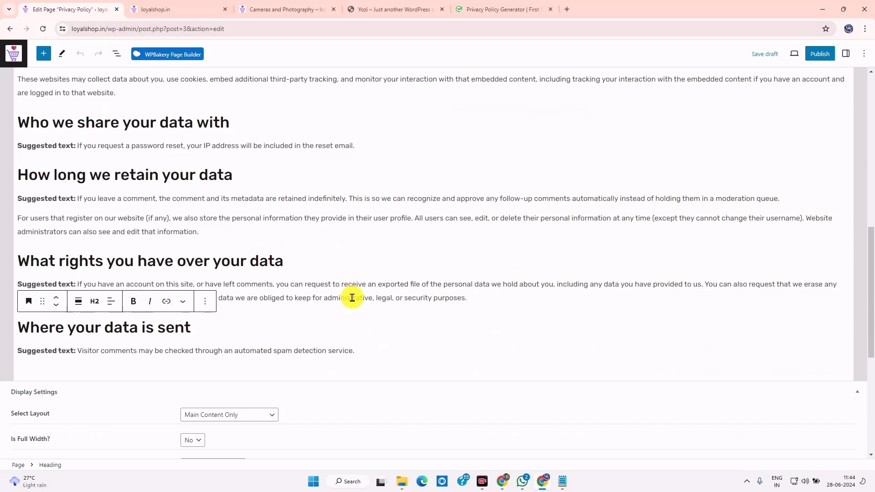
drag(122, 129, 14, 126)
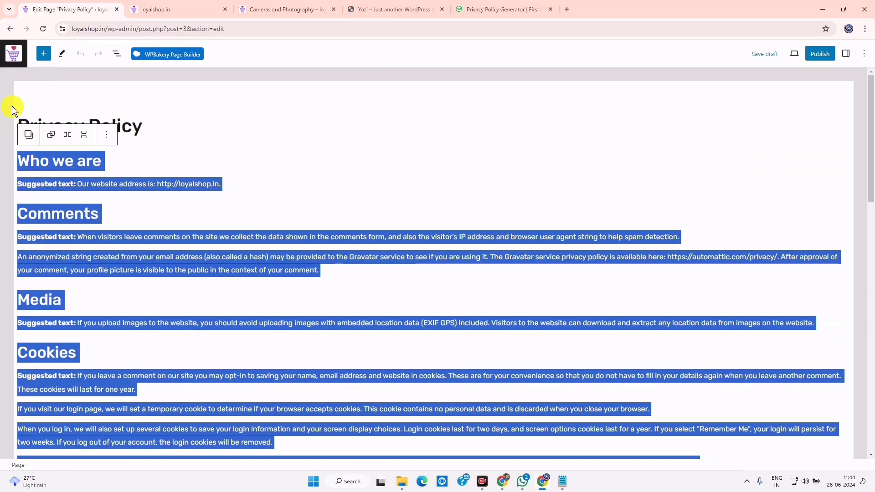
right_click(60, 178)
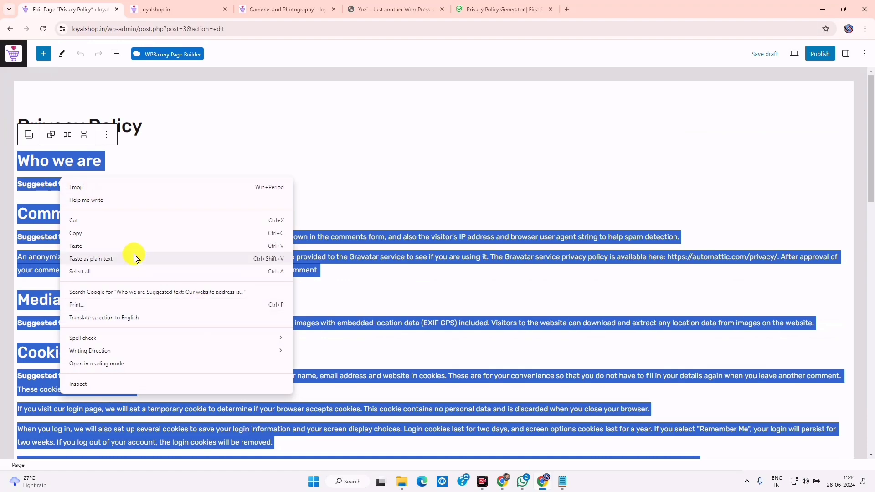
click(118, 246)
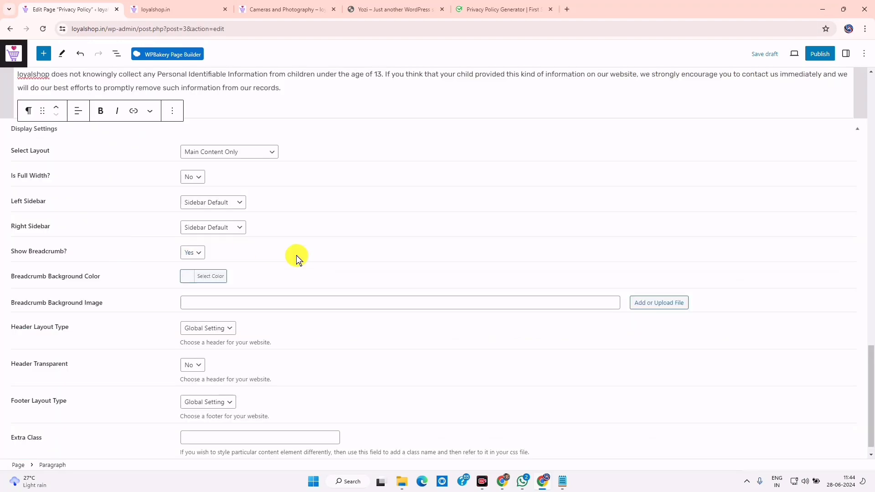
scroll(322, 323, up, 20)
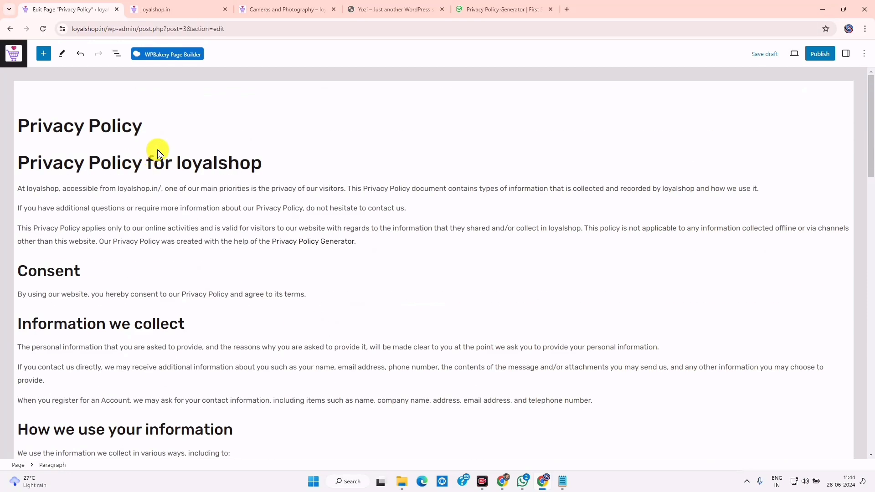
Clear the old page title and copy the 'Privacy Policy for loyalshop' heading out of the body
drag(141, 127, 18, 123)
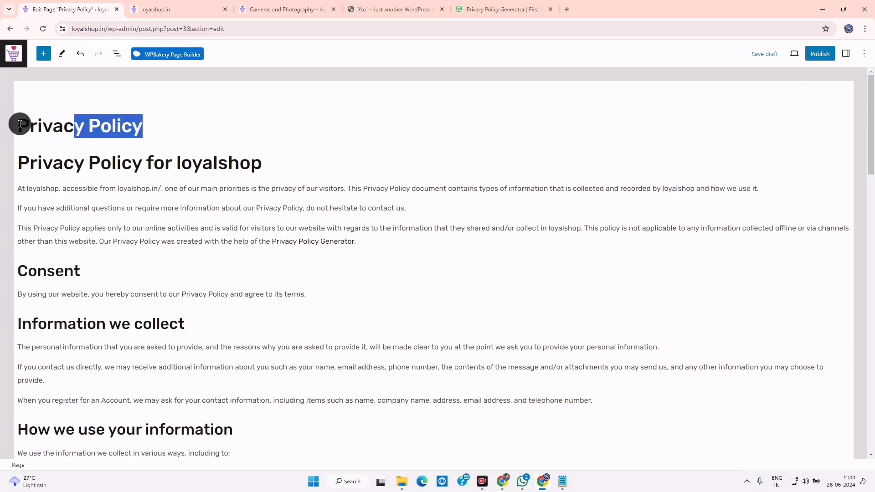
click(43, 125)
triple_click(68, 126)
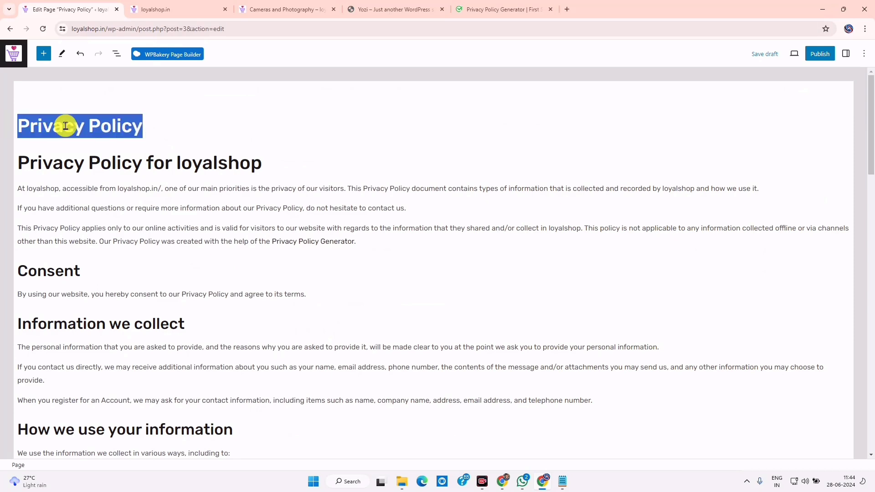
key(BackSpace)
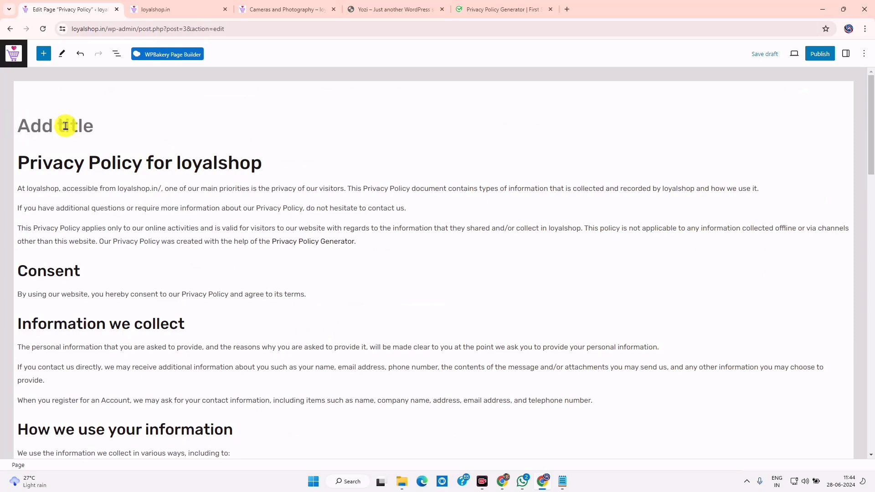
double_click(88, 162)
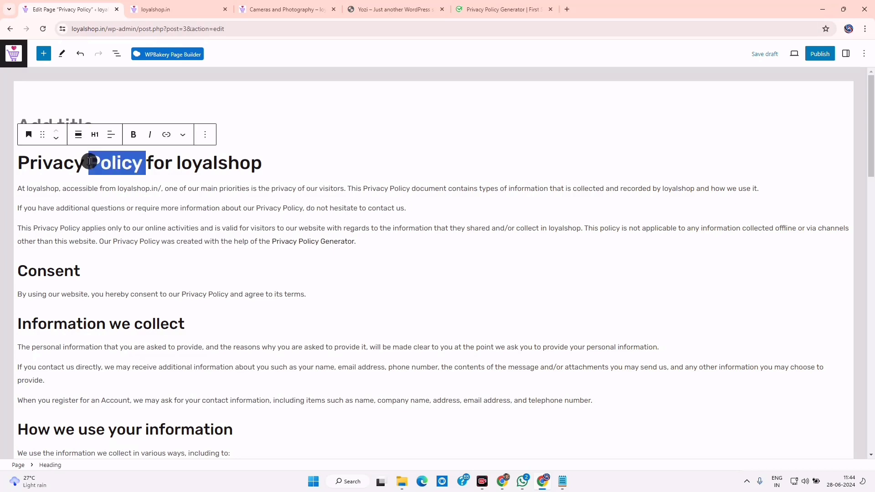
click(89, 161)
triple_click(99, 163)
right_click(99, 164)
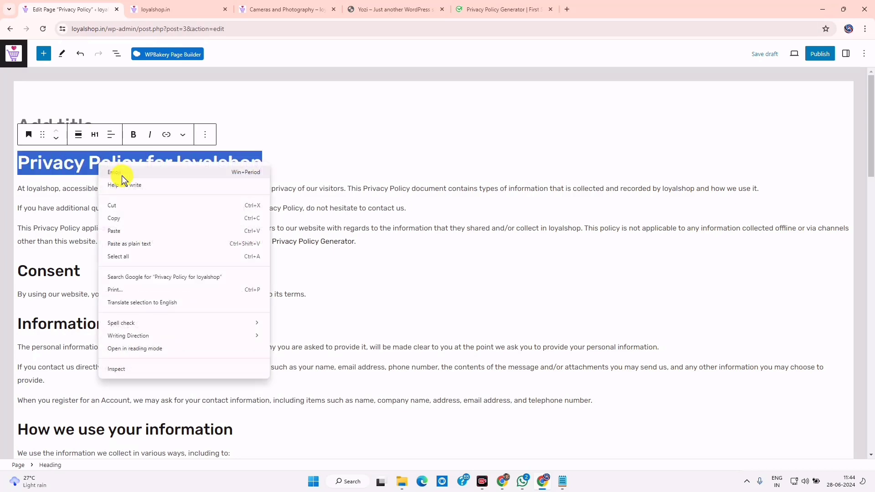
click(116, 206)
key(BackSpace)
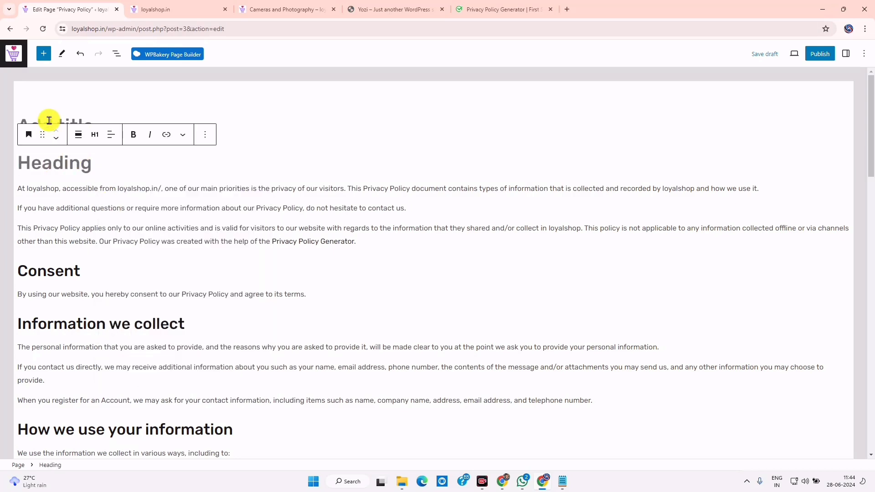
Delete the empty heading block and paste 'Privacy Policy for loyalshop' as the page title
click(49, 123)
click(54, 163)
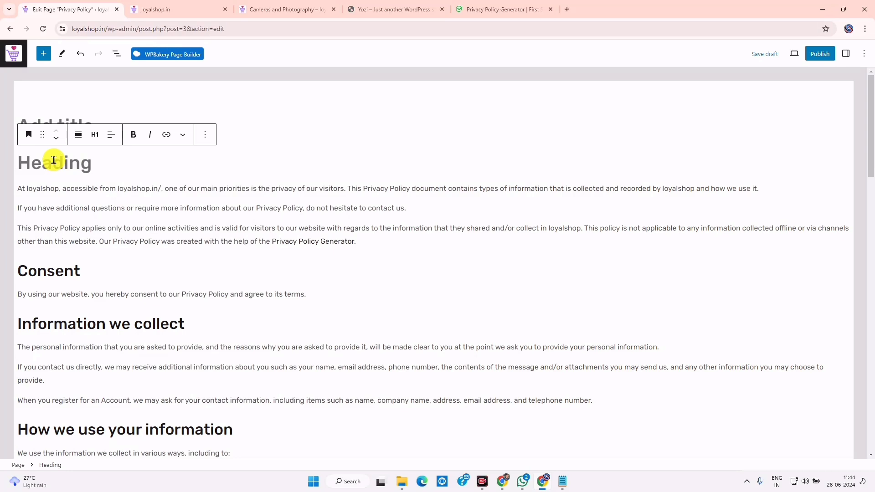
click(205, 135)
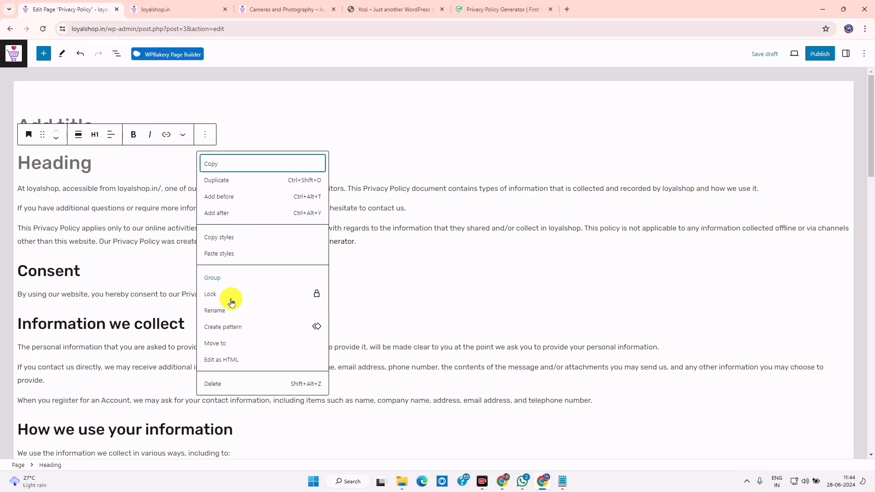
click(225, 383)
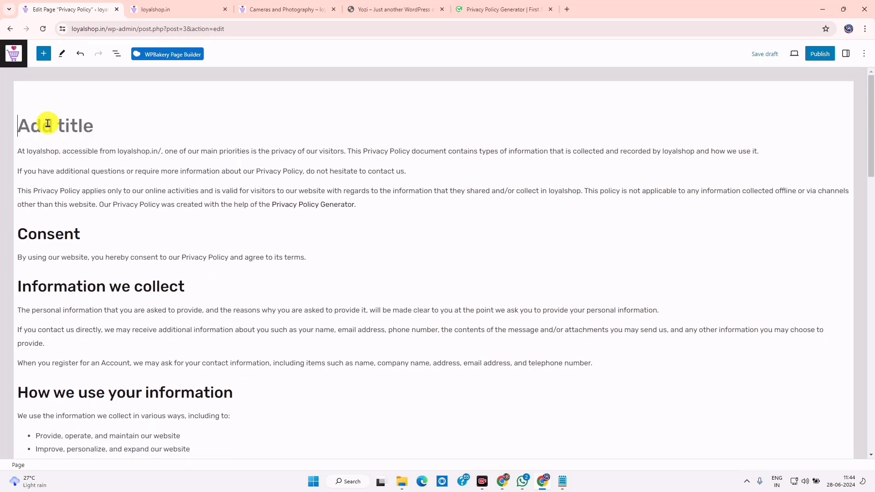
right_click(53, 114)
click(73, 222)
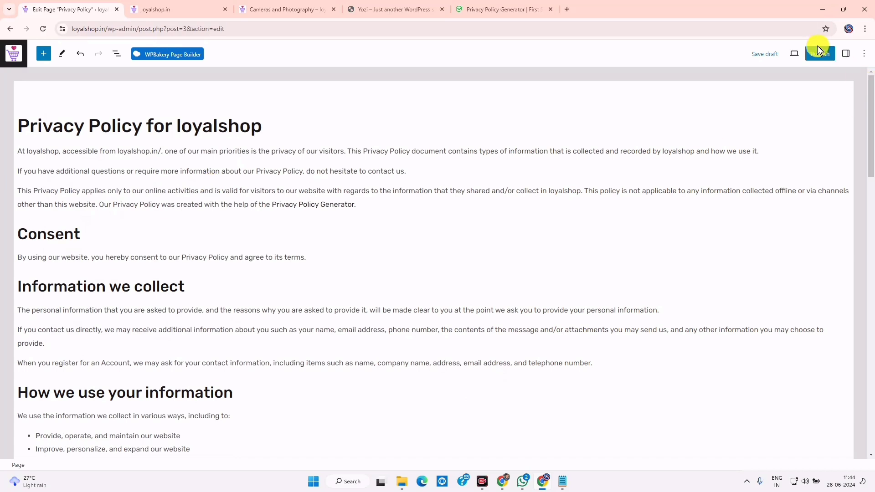
Publish the Privacy Policy for loyalshop page, confirming in the pre-publish panel
click(824, 55)
click(793, 55)
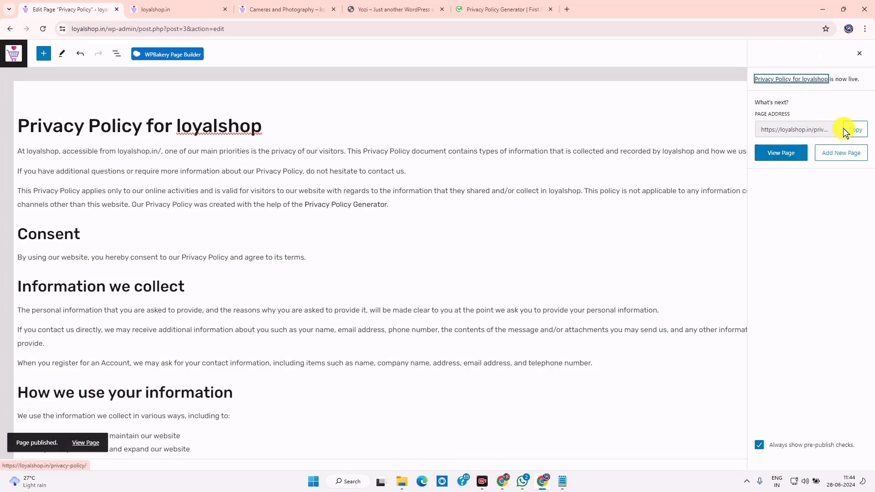
Load loyalshop.in/privacy-policy/ in the shop tab and read through the live policy
click(276, 8)
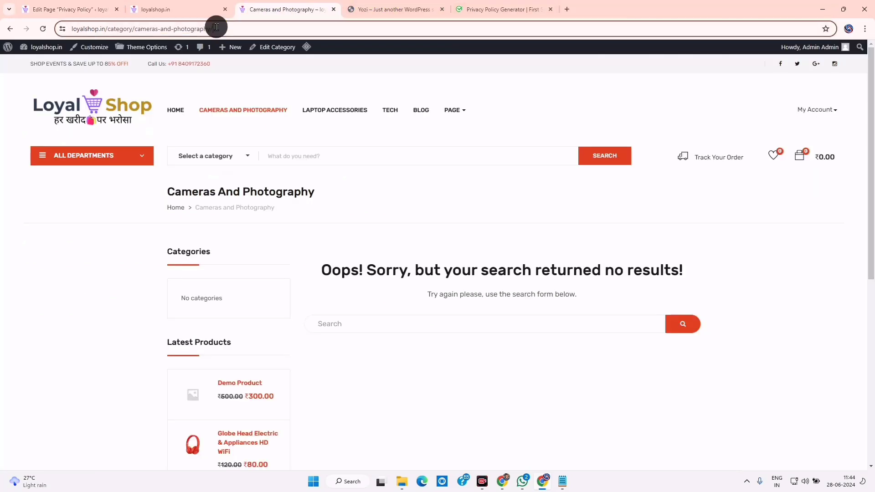
click(216, 28)
key(ctrl+v)
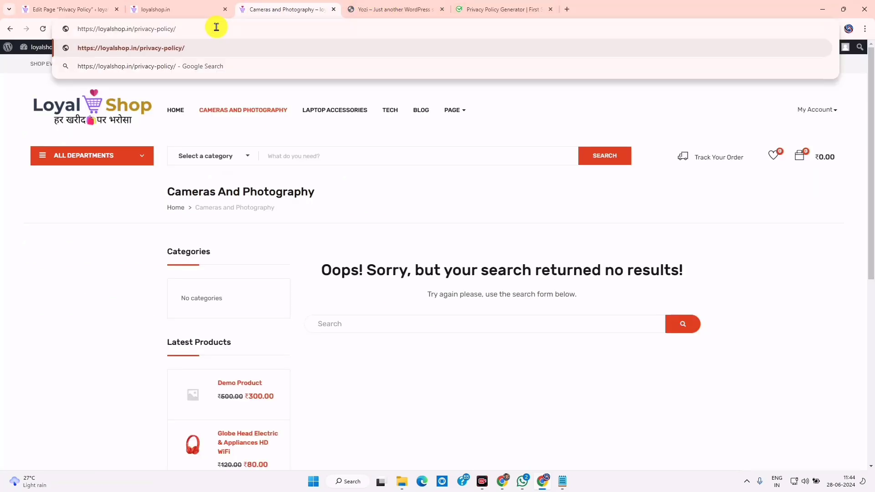
key(Return)
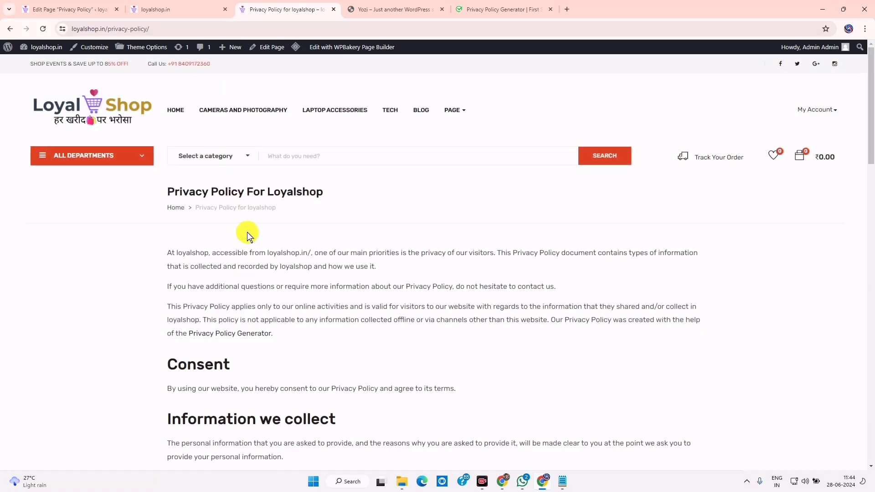
scroll(279, 308, down, 20)
scroll(279, 314, up, 8)
scroll(150, 116, up, 15)
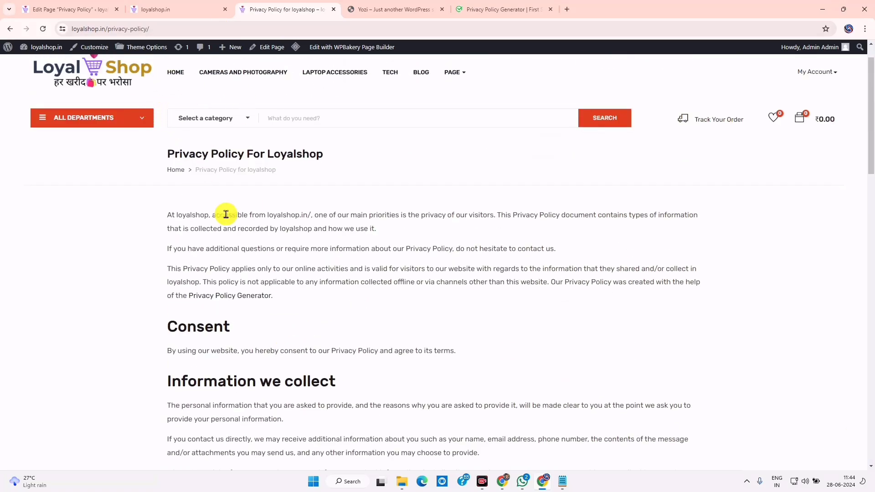
drag(176, 214, 283, 388)
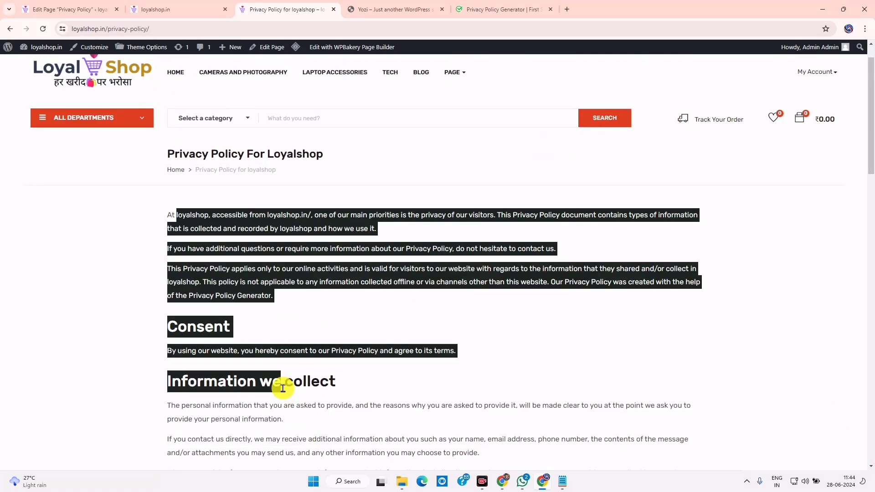
scroll(292, 373, down, 20)
scroll(292, 371, up, 3)
scroll(292, 328, down, 10)
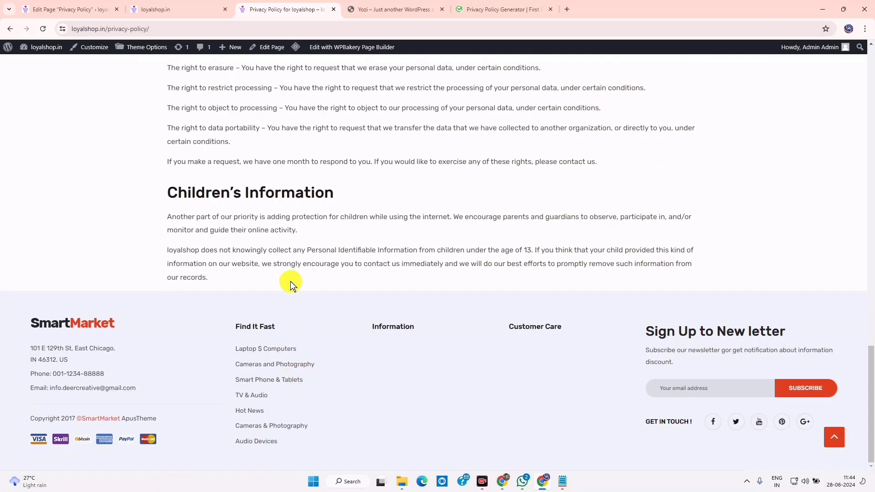
scroll(289, 282, up, 20)
click(79, 6)
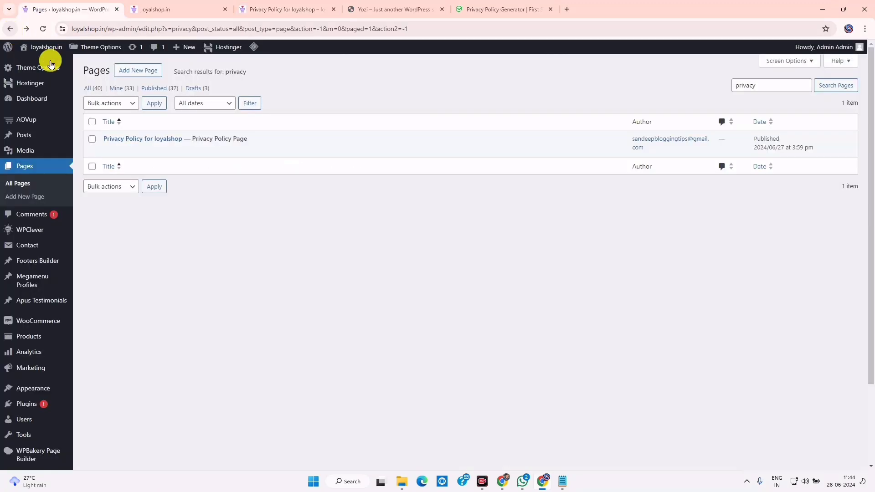
Search the Pages list for 'terms' to confirm no Terms page exists yet
double_click(759, 87)
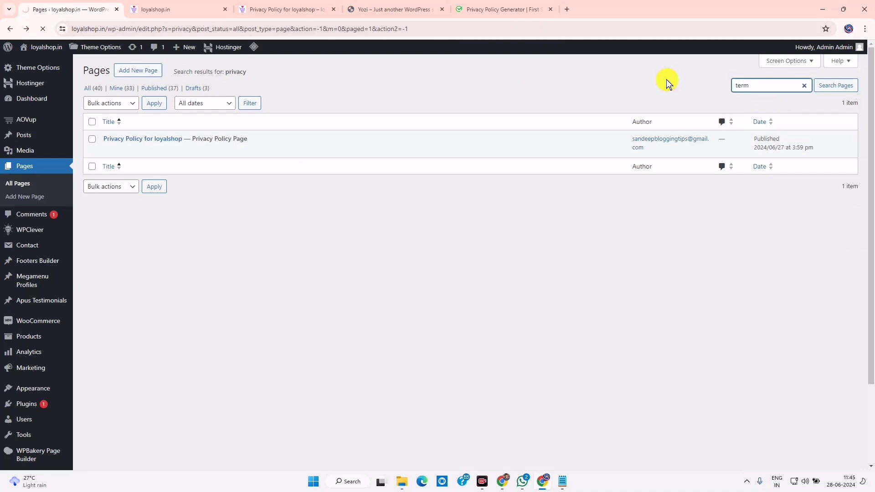
click(766, 84)
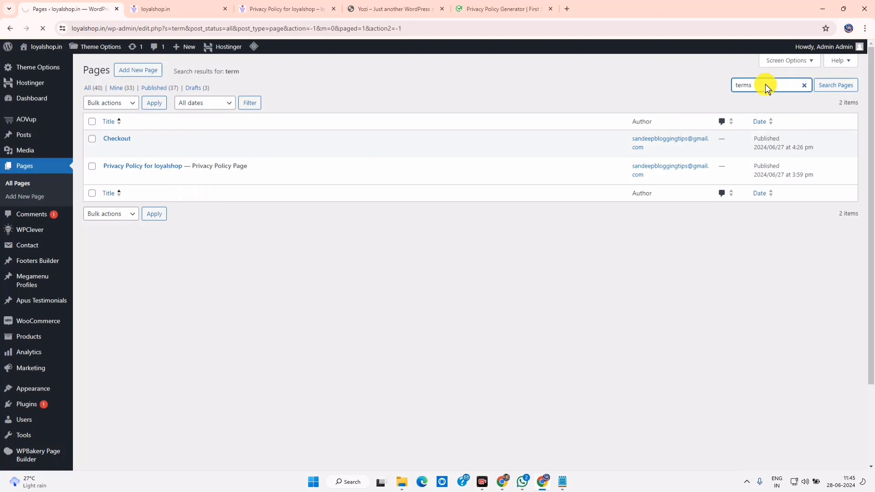
text(s)
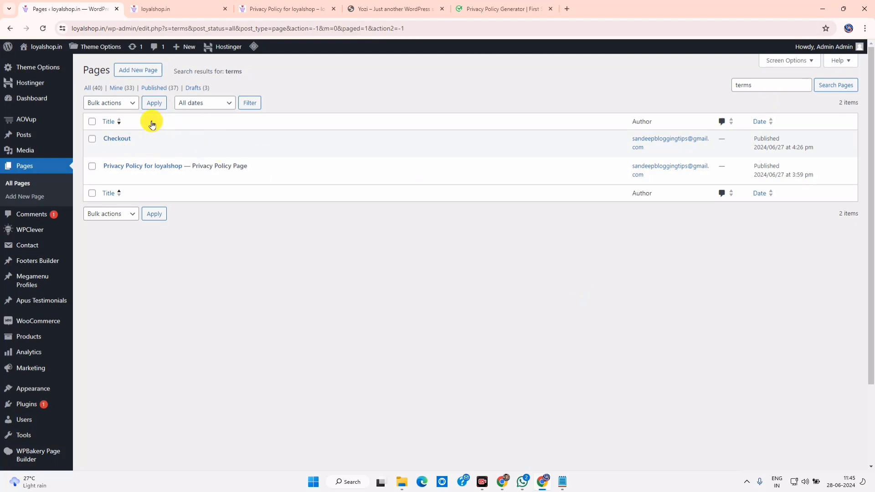
Start a new page titled 'Terms and condition'
click(131, 74)
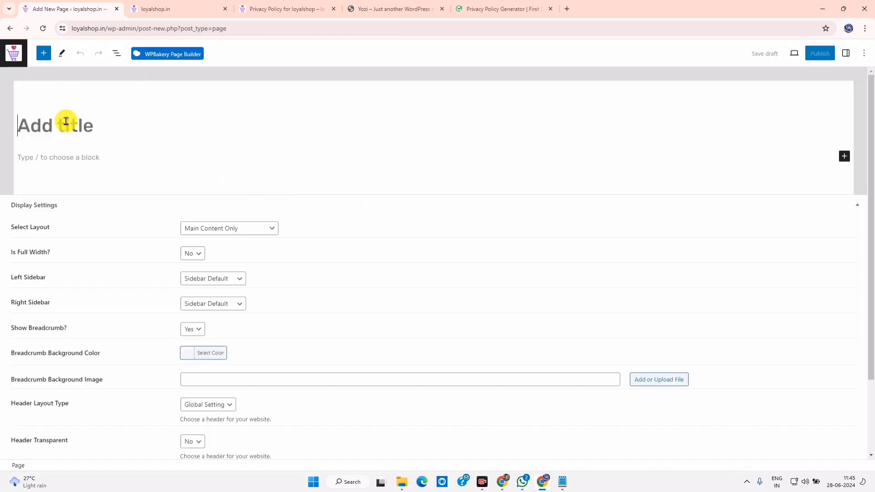
text(T)
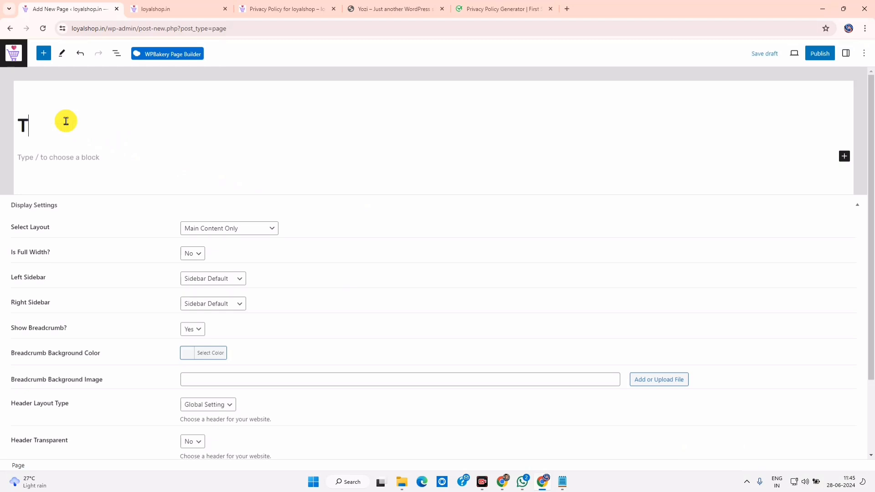
text(erms and condition)
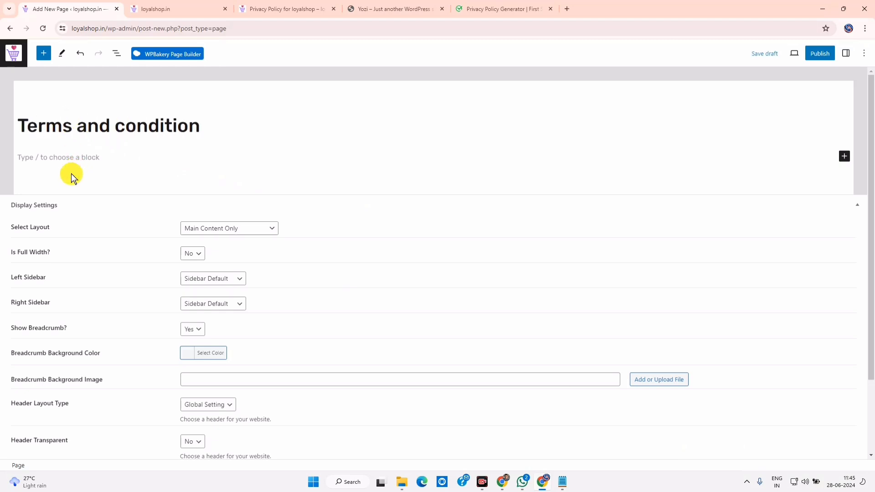
click(515, 9)
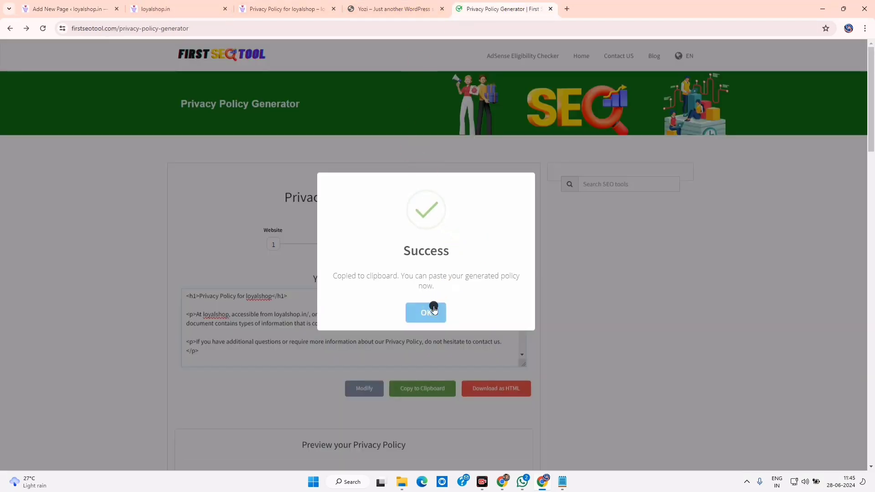
Find and open the Terms & Conditions Generator in First SEO Tool
click(433, 310)
click(609, 184)
text(term)
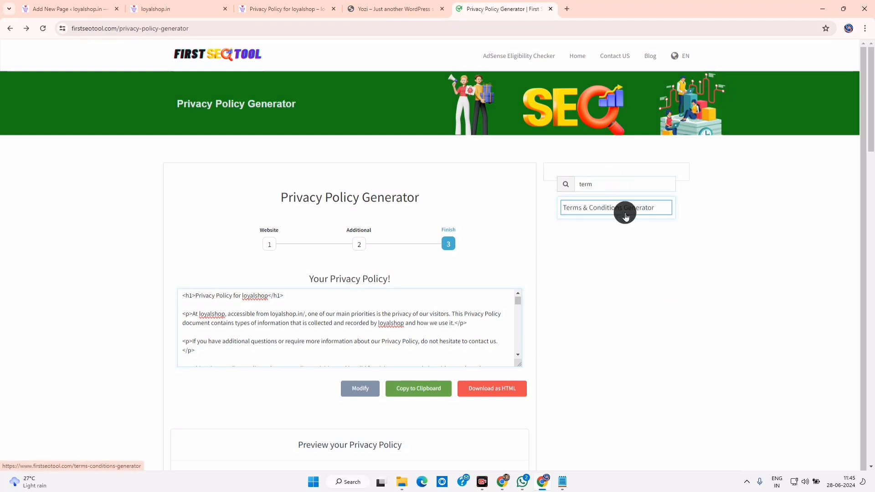
click(624, 208)
scroll(406, 227, down, 4)
scroll(204, 238, up, 5)
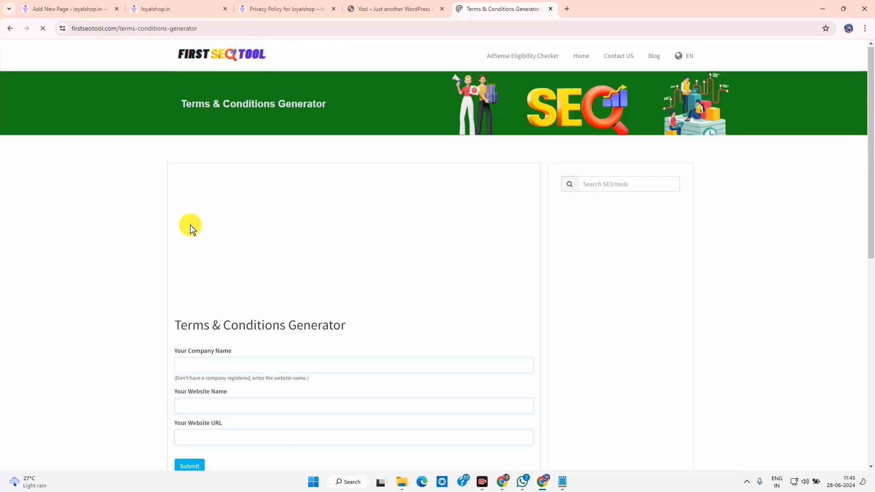
Copy the loyalshop.in site address and paste it as the generator's website URL
click(193, 4)
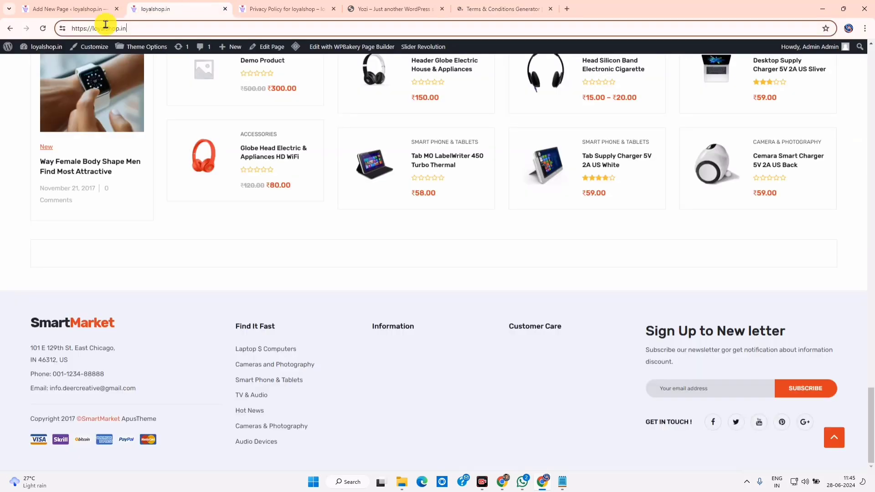
double_click(105, 28)
right_click(104, 28)
key(Escape)
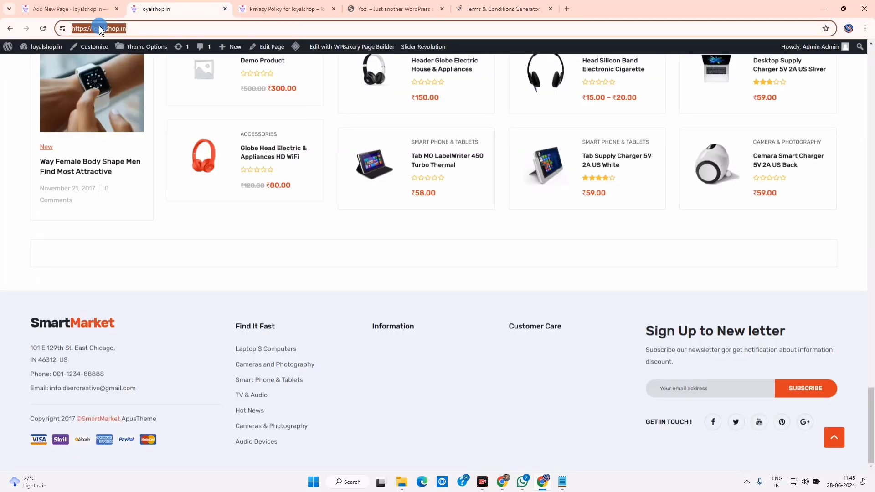
right_click(100, 27)
click(117, 110)
click(469, 8)
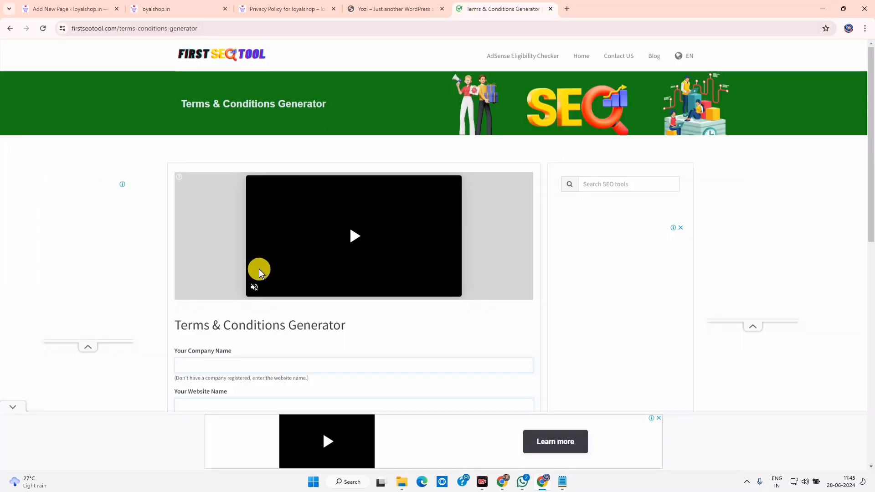
right_click(229, 365)
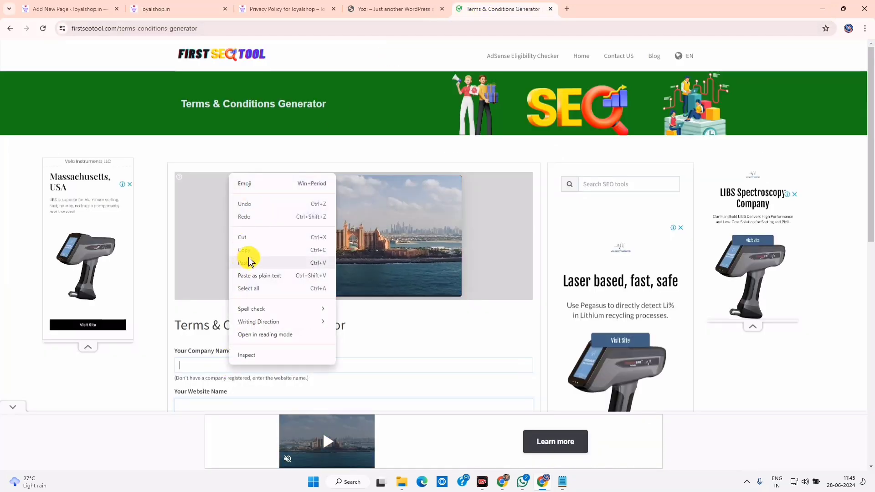
scroll(187, 337, down, 3)
right_click(196, 287)
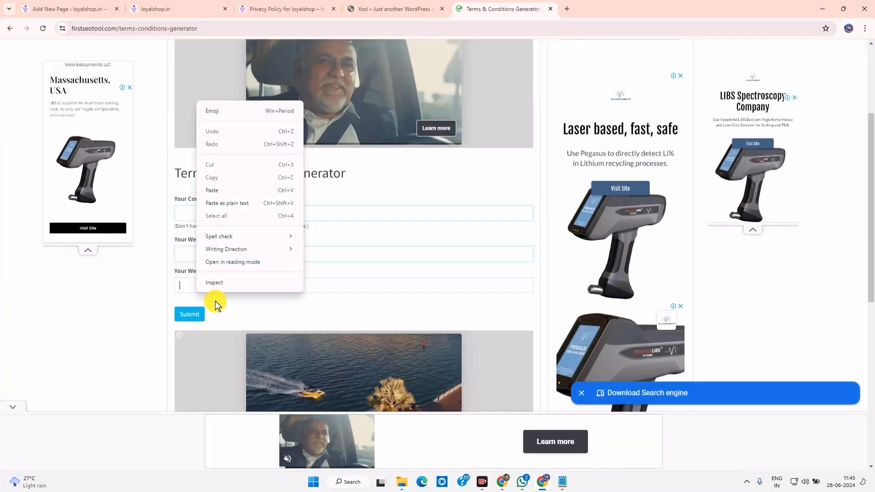
click(230, 190)
Enter 'loyalshop' as website name and company name, then submit the form
double_click(205, 285)
right_click(206, 286)
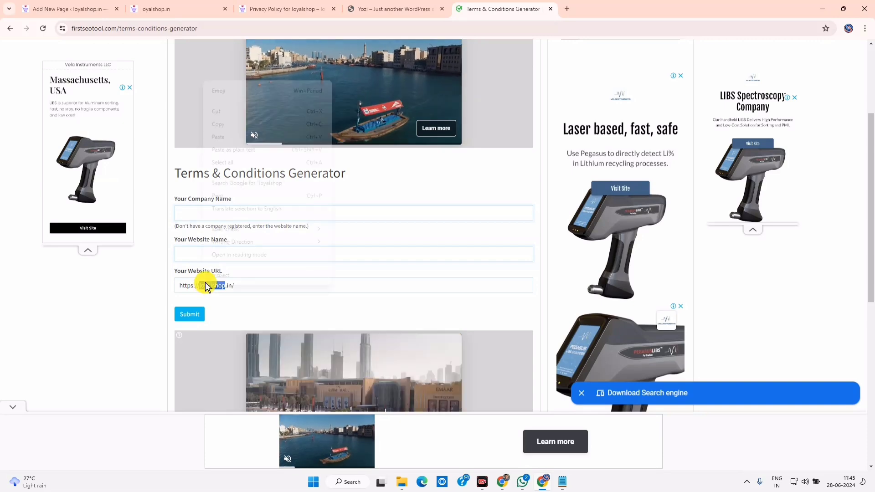
click(233, 124)
click(193, 252)
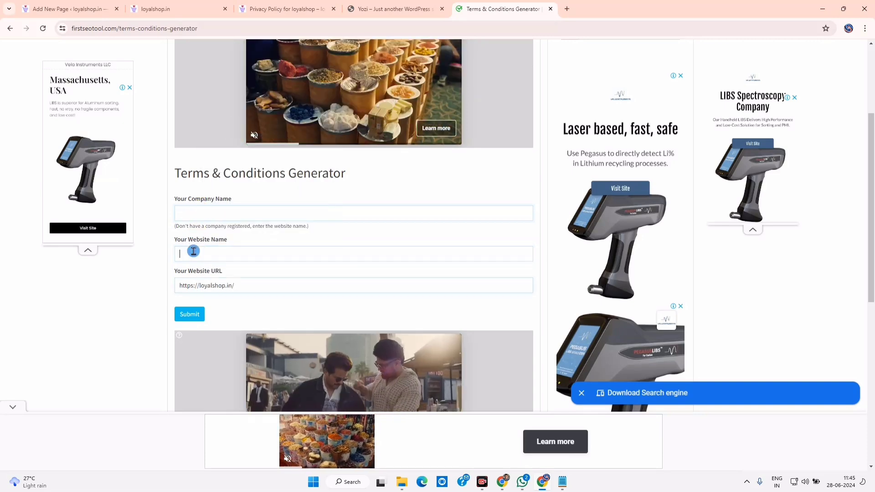
right_click(193, 252)
click(207, 337)
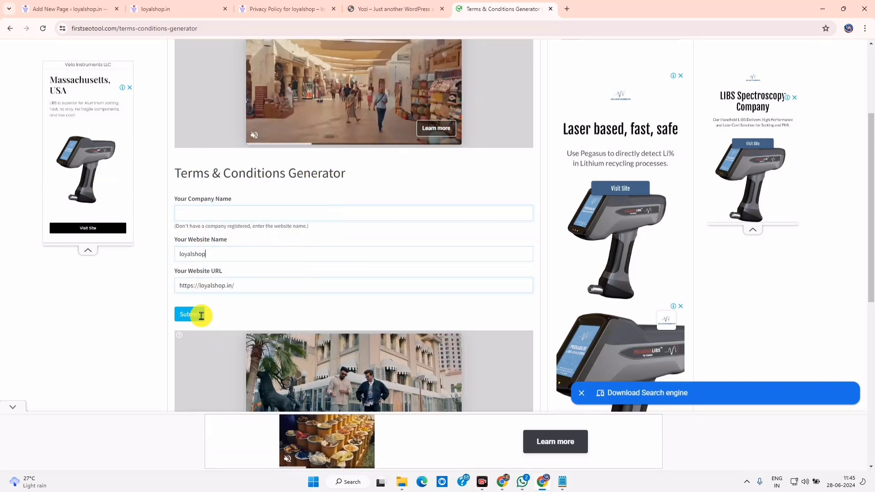
right_click(195, 213)
click(220, 312)
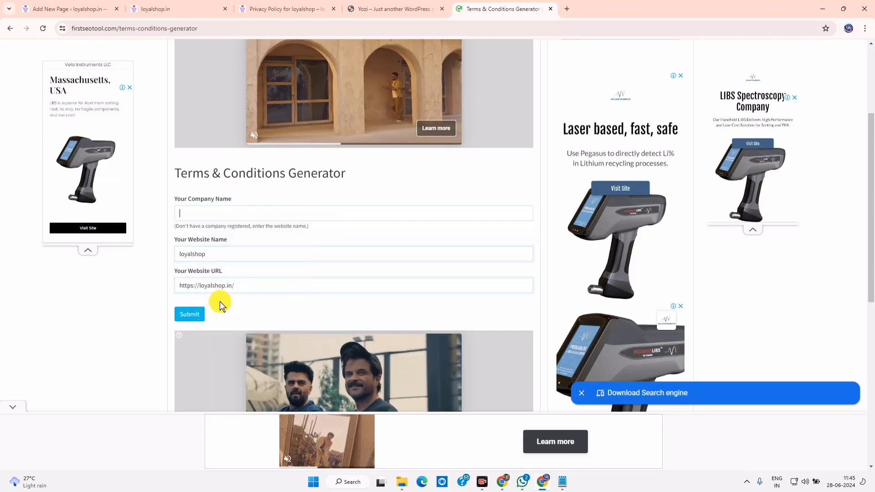
click(191, 314)
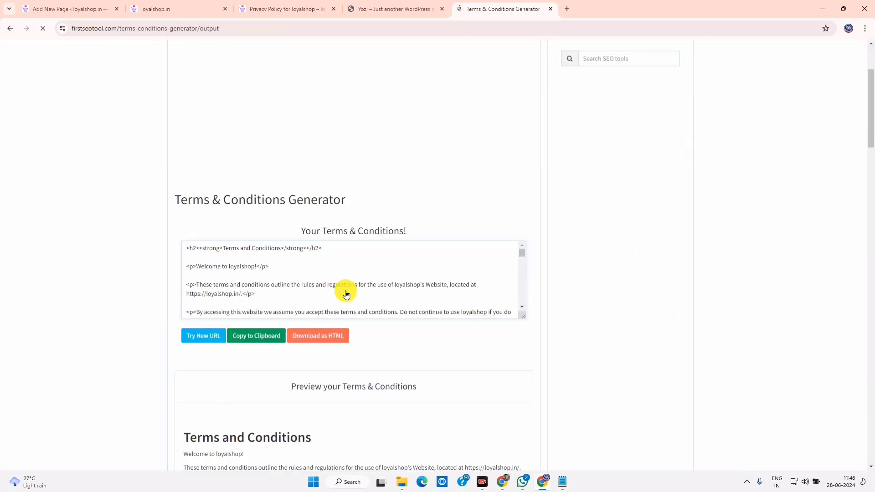
Select and copy the generated terms text from the preview
scroll(346, 294, down, 6)
scroll(225, 306, up, 2)
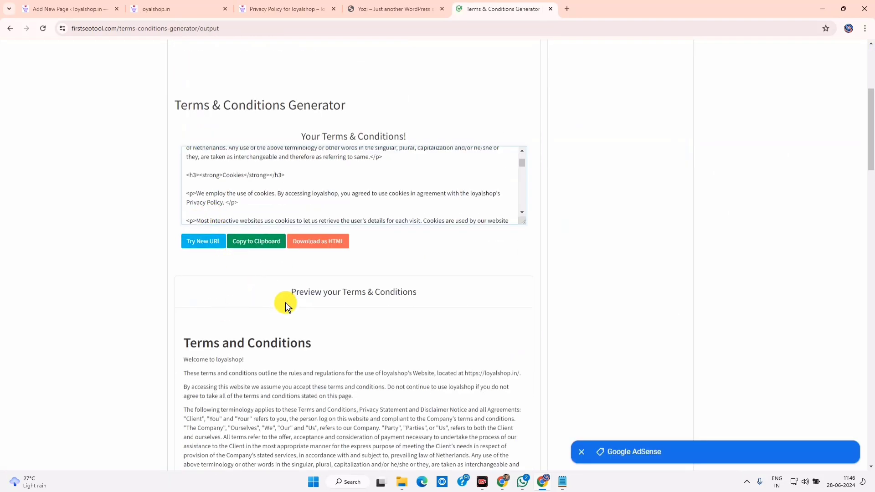
scroll(287, 303, down, 3)
scroll(287, 297, up, 6)
scroll(287, 301, down, 5)
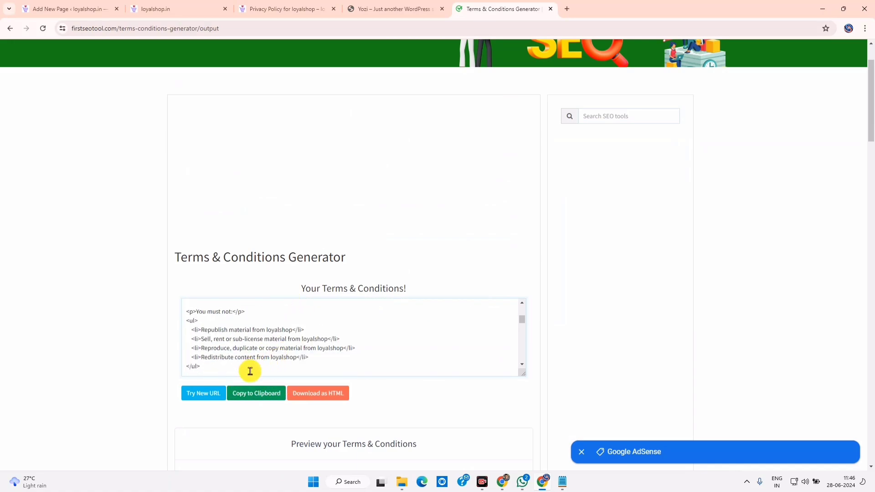
scroll(267, 391, down, 3)
drag(187, 344, 81, 483)
key(ctrl+c)
click(70, 7)
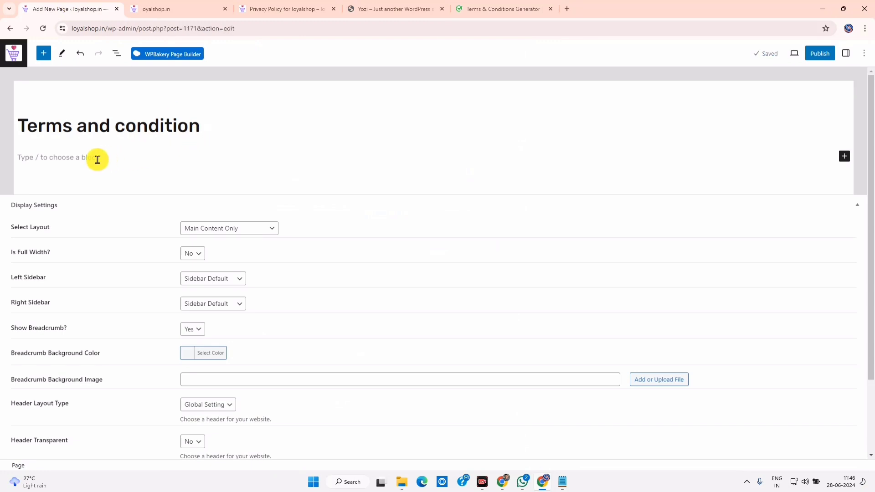
Paste the generated terms into the Terms and condition page body
click(97, 160)
right_click(81, 163)
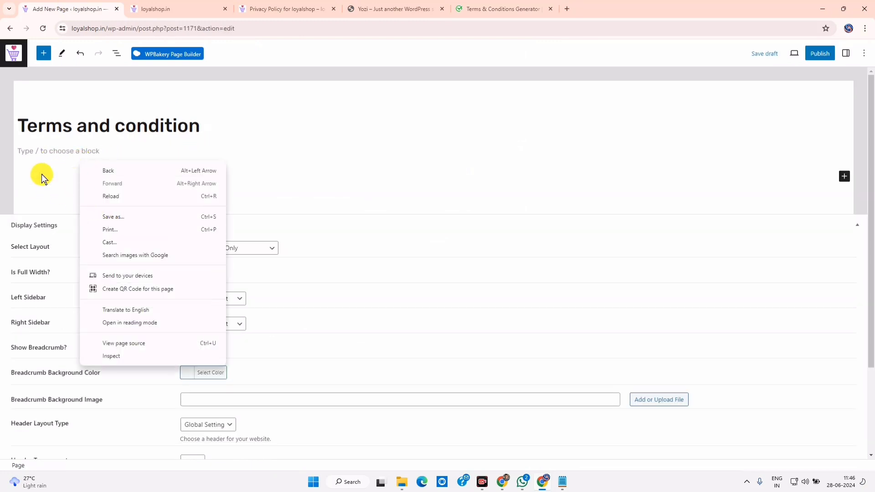
click(35, 150)
right_click(35, 150)
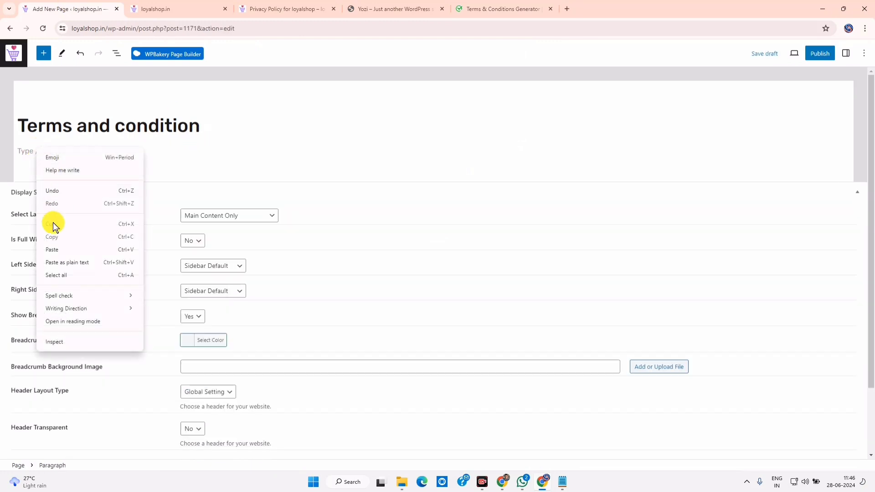
click(50, 249)
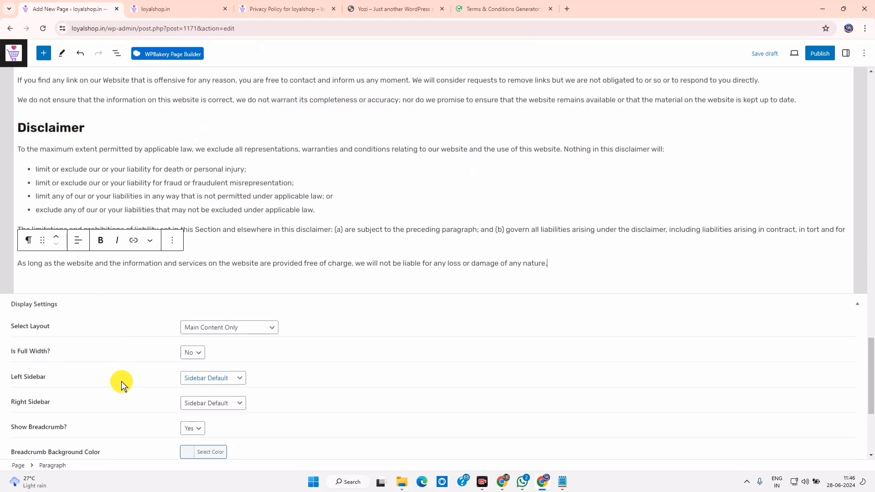
scroll(586, 190, up, 20)
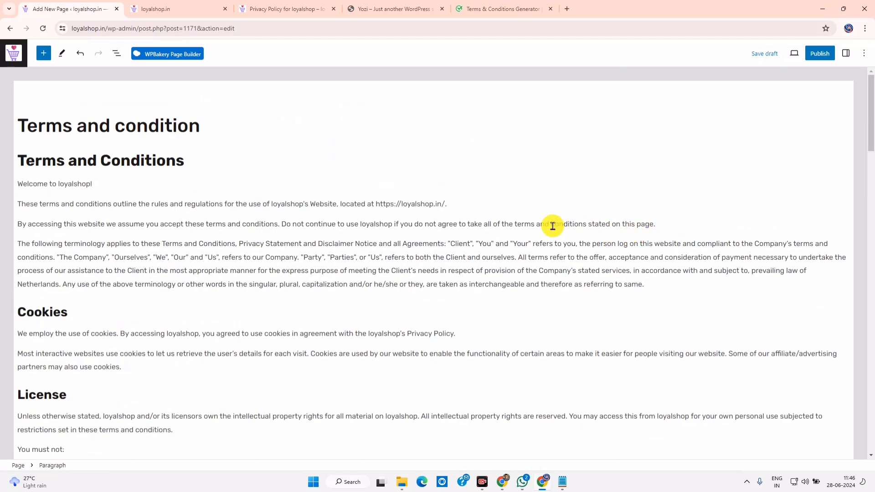
Publish the Terms and condition page and copy its address
click(822, 59)
click(793, 57)
click(851, 129)
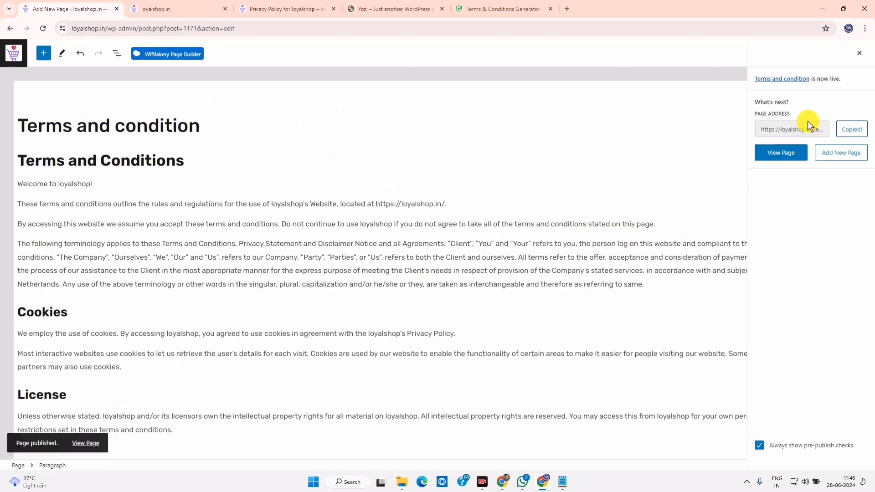
Open loyalshop.in/terms-and-condition/ in another tab to check the live page, then return to Pages
click(263, 5)
click(112, 27)
key(ctrl+v)
key(Return)
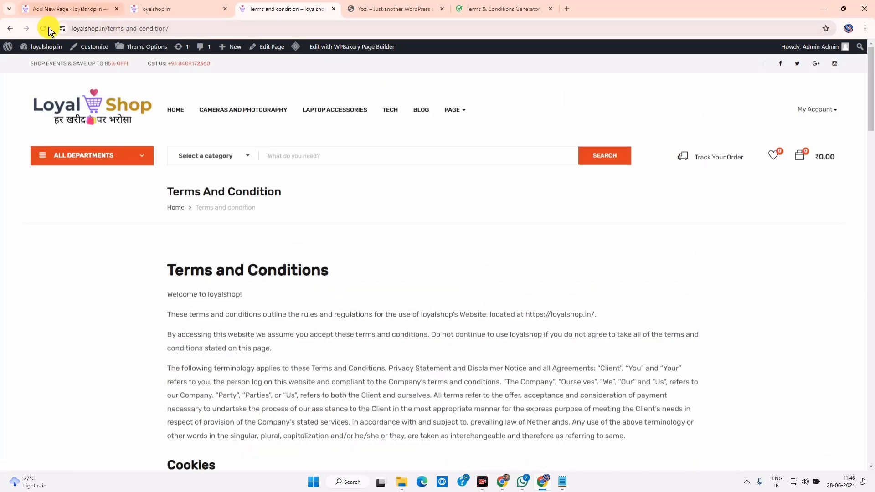
scroll(232, 313, down, 20)
scroll(232, 313, up, 18)
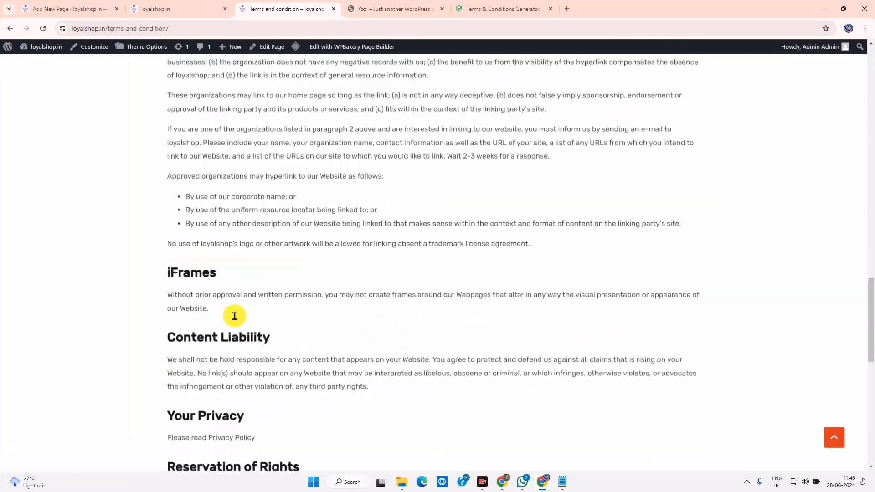
click(96, 9)
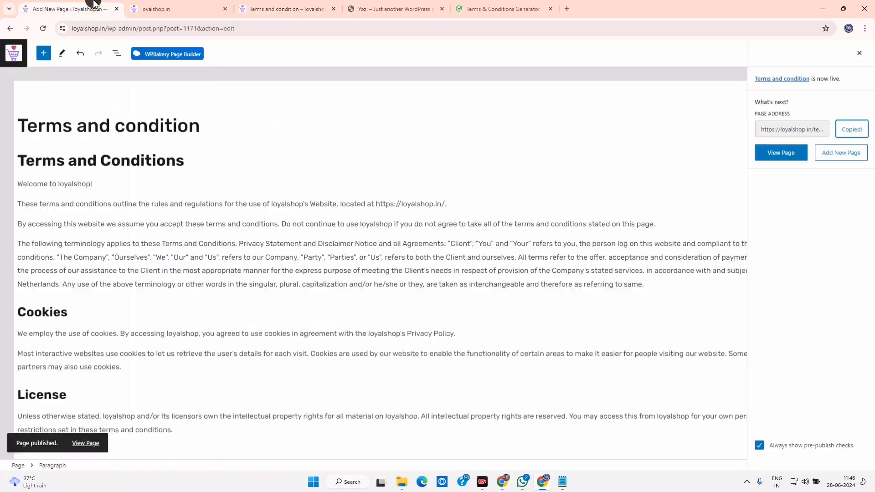
click(10, 28)
Look over the Yozi demo's footer Customer Care links, then go back to the WordPress Pages list
click(501, 8)
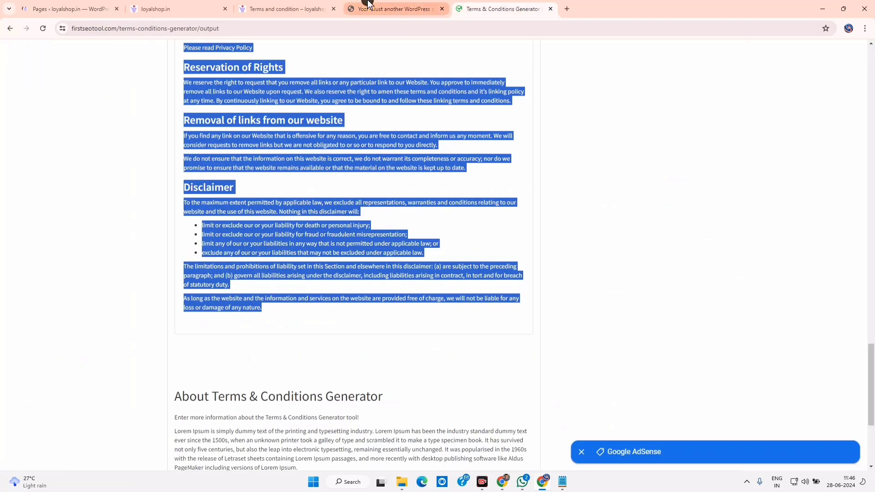
click(392, 9)
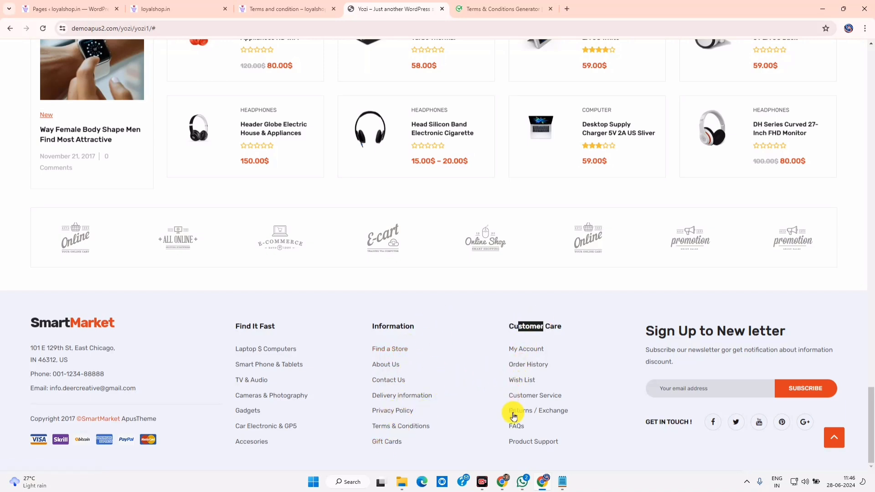
click(115, 2)
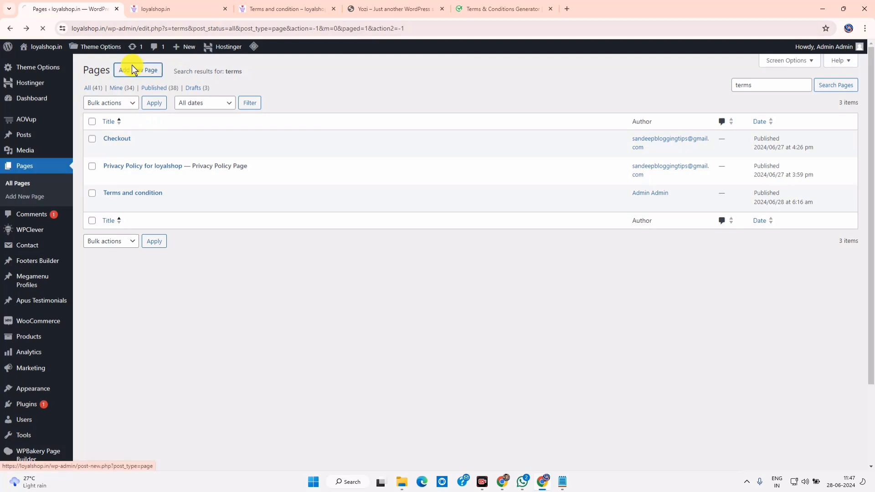
Add a new page and begin typing its title, 'Refund'
click(133, 69)
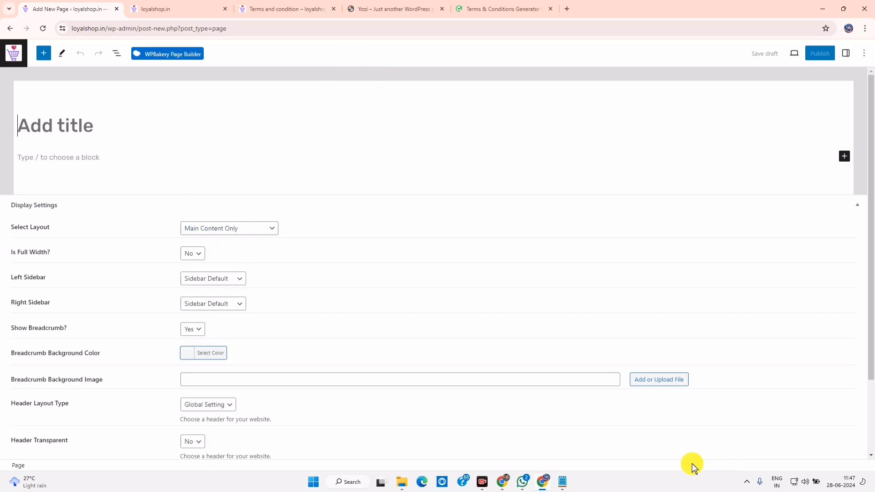
click(66, 127)
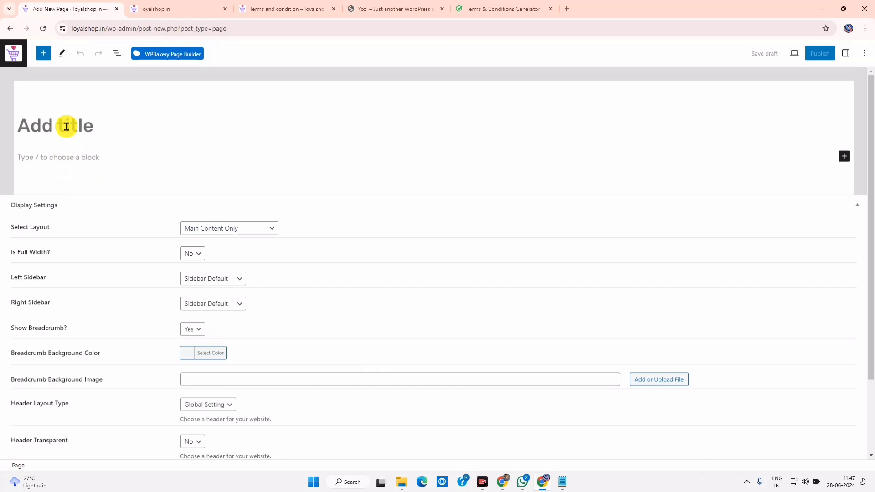
text(Refund)
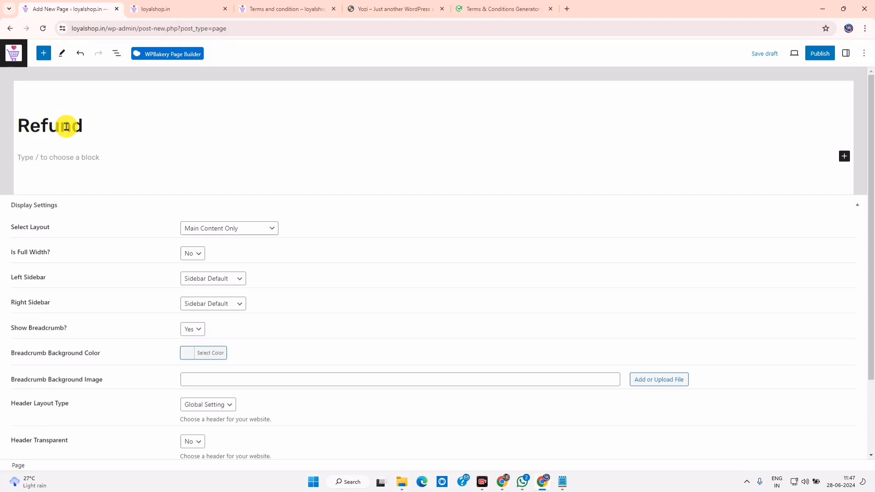
Complete the page title as 'Refund & Cancellation Policy' and select it for copying
text(& Cancellation Policy)
key(ctrl+a)
key(super+c)
Ask ChatGPT for a loyalshop.in Refund & Cancellation Policy with 7-day defective-product replacement
click(502, 481)
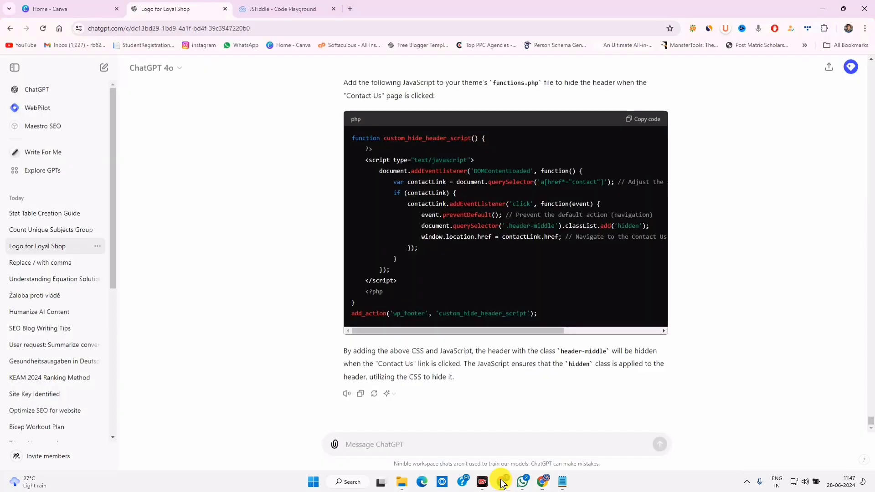
right_click(376, 444)
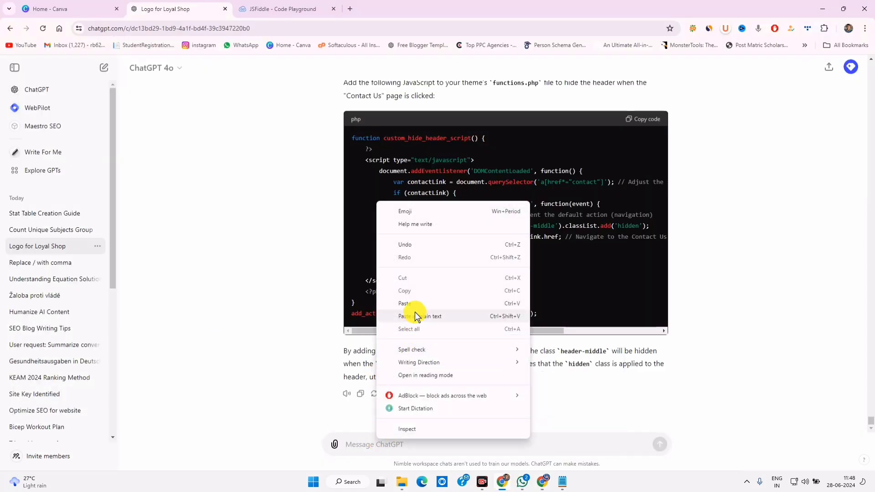
click(362, 313)
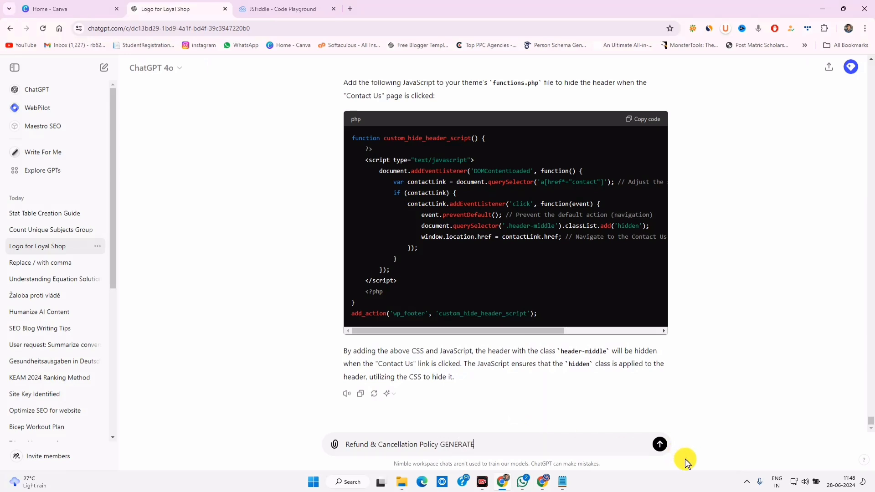
text(FOR https://loyalshop.in/, I GIVE 7 DAYS REPLACEMENT POLICY ON DEFECTIVE PRODUCTS)
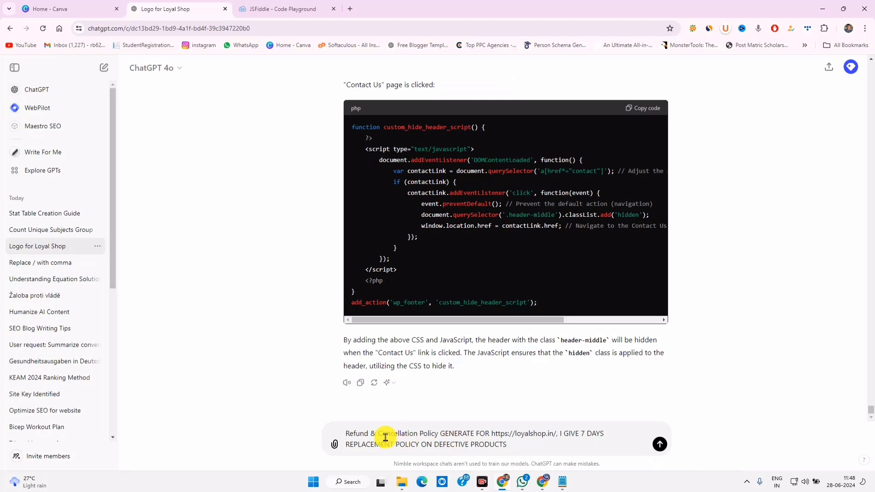
drag(442, 435, 590, 442)
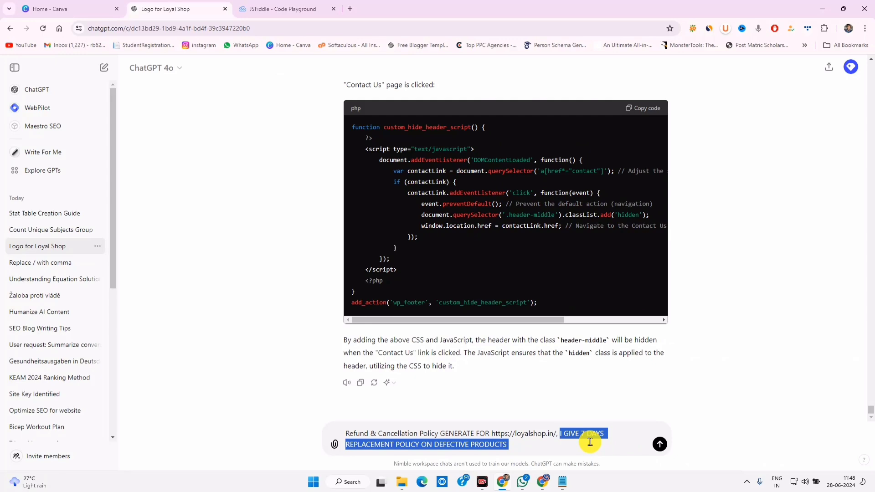
click(590, 442)
drag(523, 442, 438, 439)
key(Return)
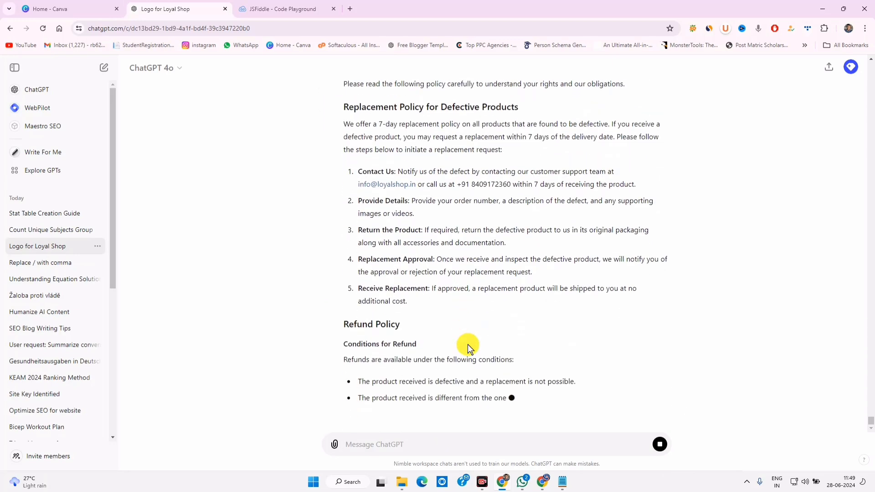
Select and copy ChatGPT's full policy reply
scroll(469, 130, up, 4)
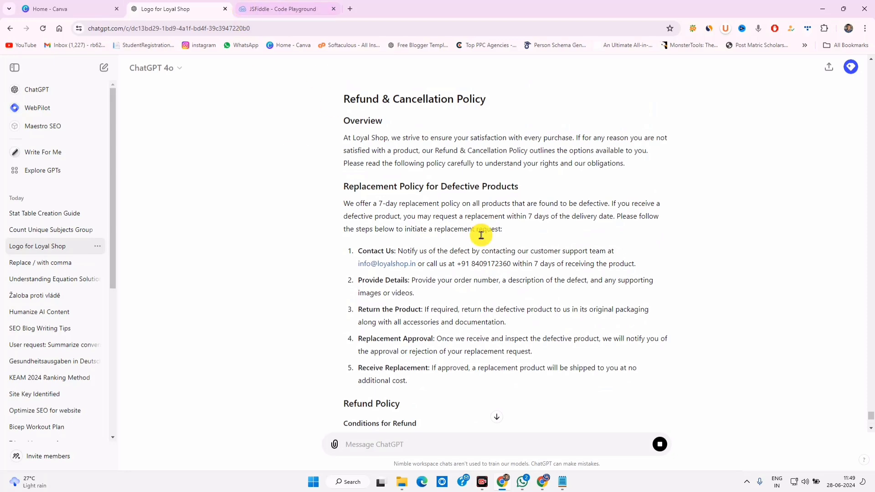
drag(471, 264, 519, 265)
scroll(521, 304, down, 8)
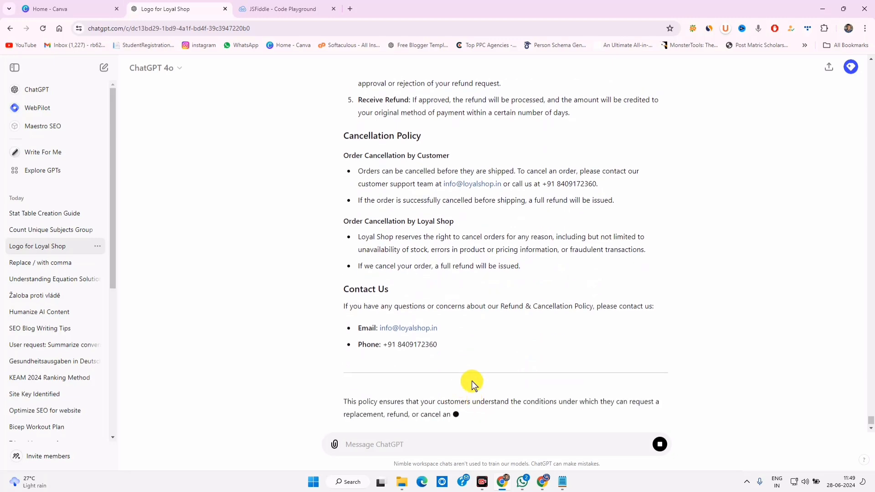
drag(457, 344, 352, 125)
scroll(351, 125, down, 12)
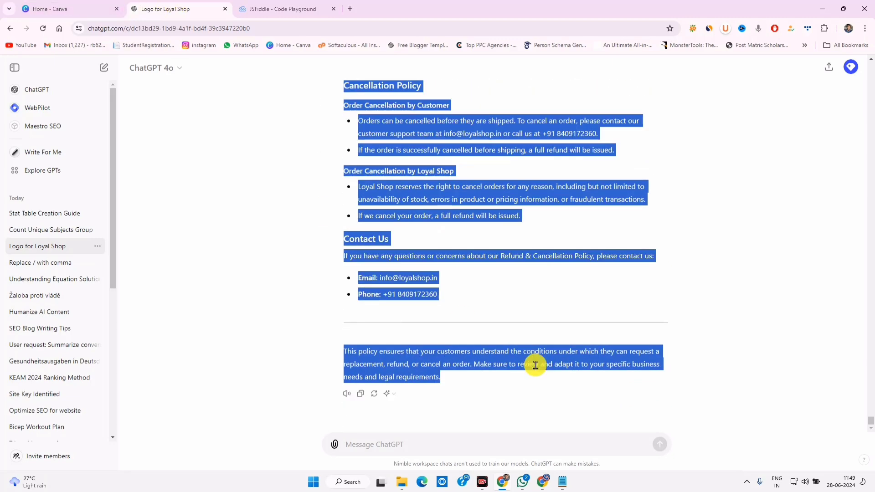
key(alt+Tab)
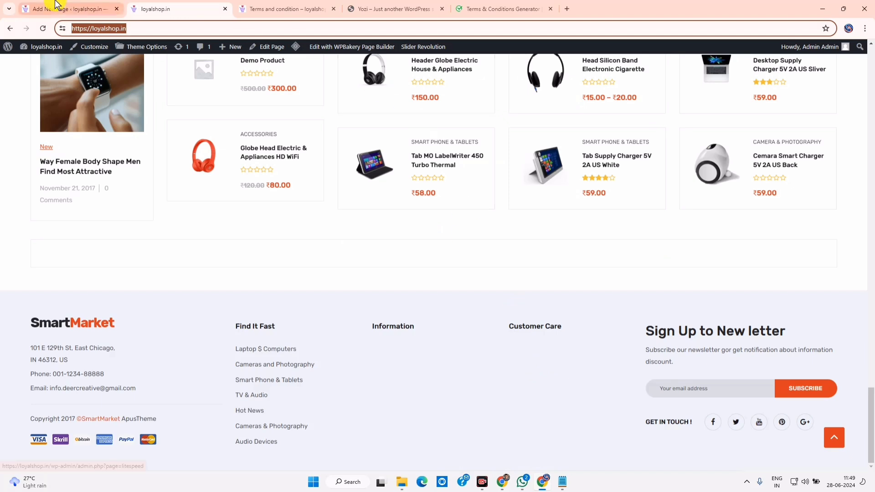
Paste the generated policy into the page body and publish the page
click(56, 5)
click(111, 148)
click(82, 163)
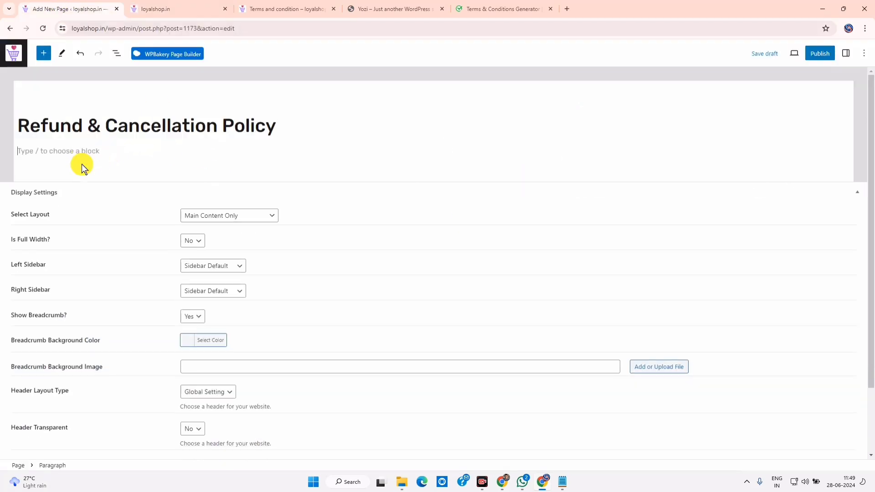
key(ctrl+v)
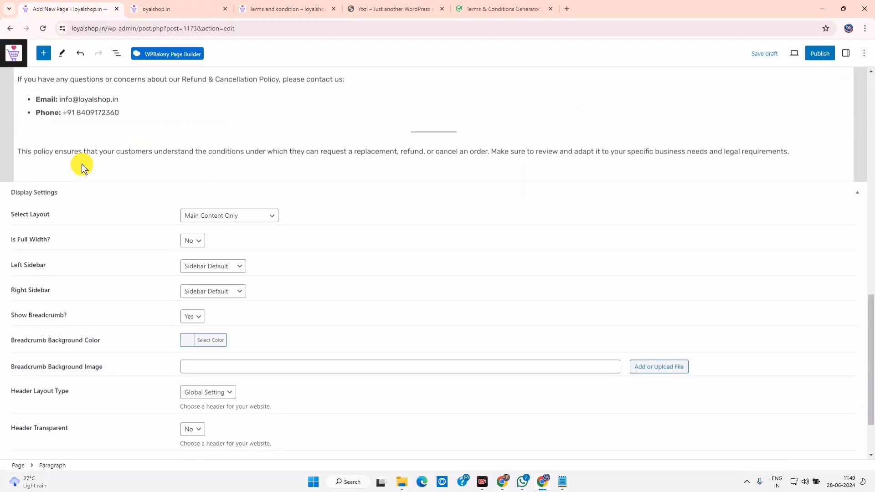
click(820, 54)
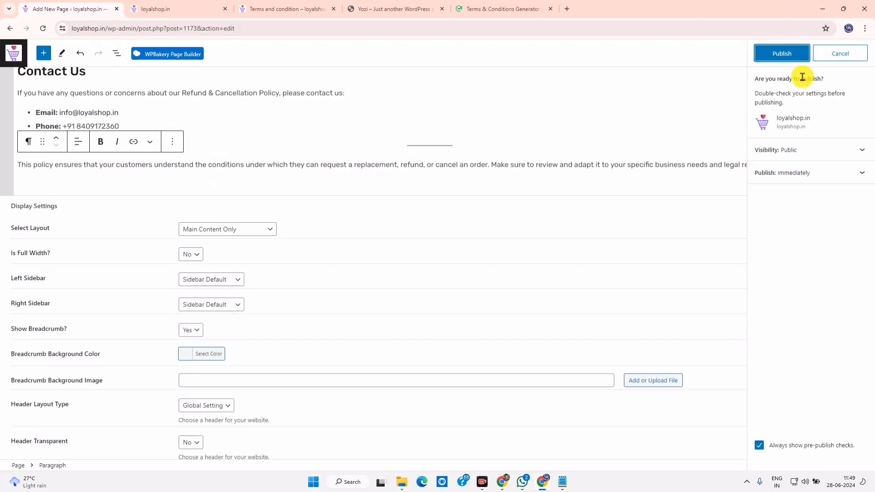
click(786, 59)
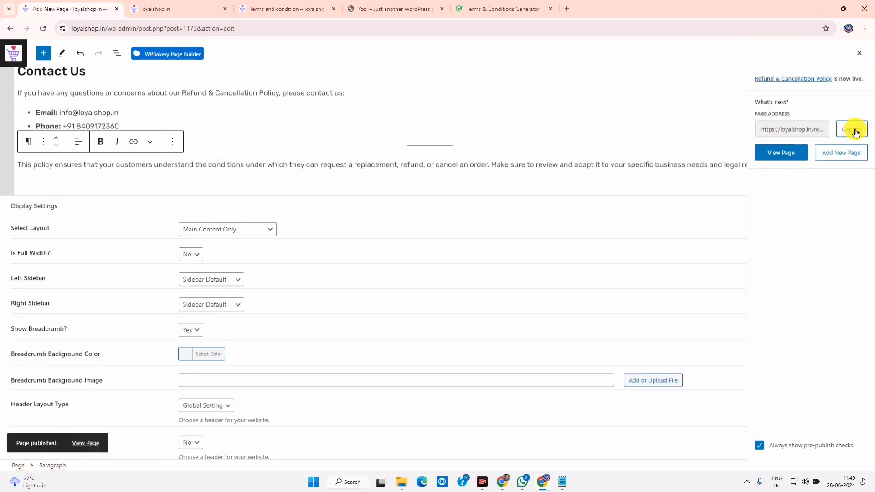
Open loyalshop.in/refund-cancellation-policy/ in the other tab to check the live policy
click(855, 131)
click(273, 8)
click(235, 28)
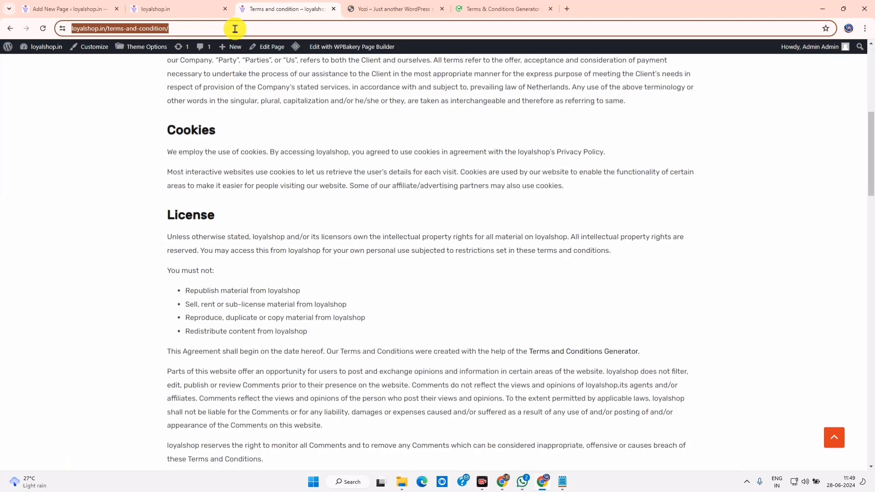
key(ctrl+v)
key(Return)
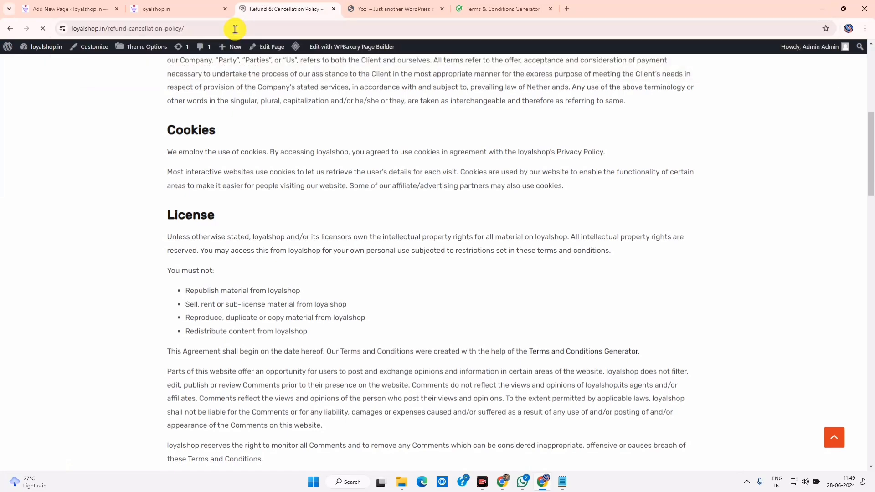
scroll(296, 292, down, 15)
scroll(301, 295, up, 10)
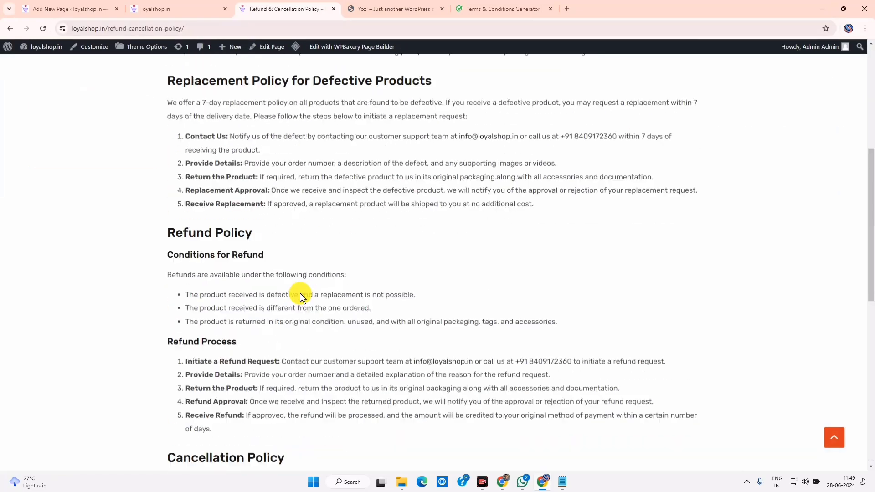
scroll(301, 297, up, 6)
drag(202, 269, 424, 448)
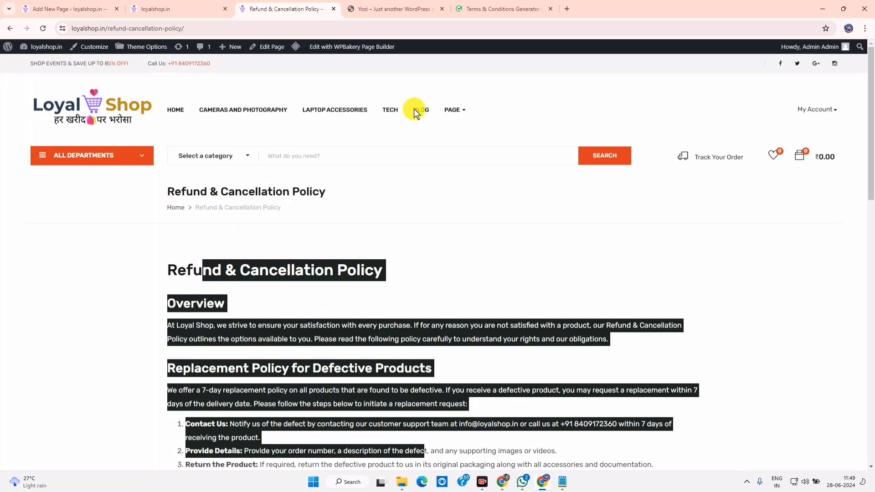
click(68, 9)
scroll(180, 117, up, 15)
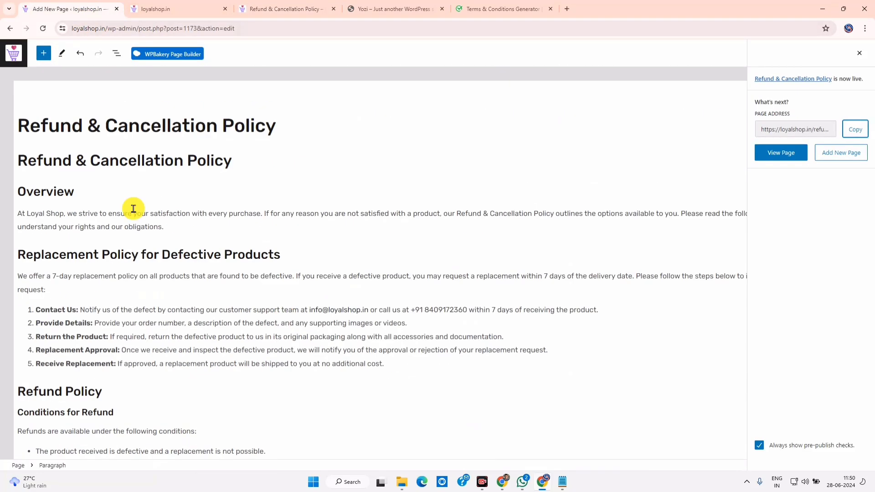
Add the Refund & Cancellation Policy and Terms and condition pages to the Footer 2 menu
click(10, 29)
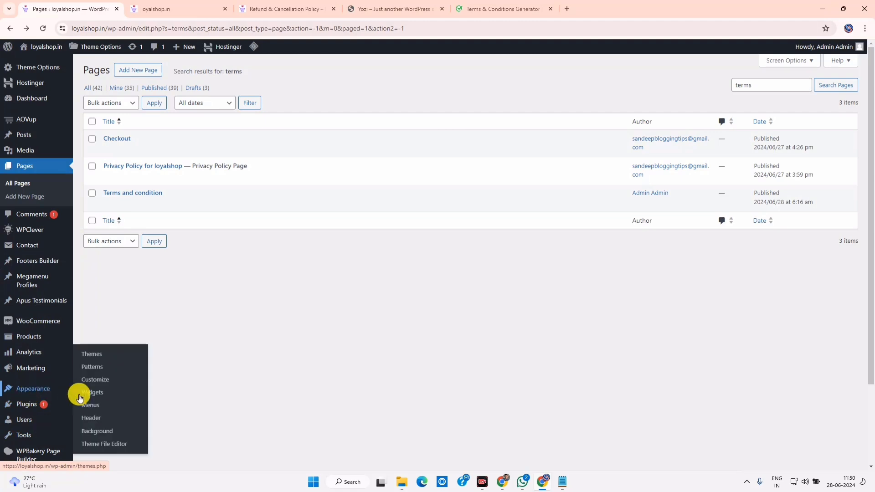
click(89, 405)
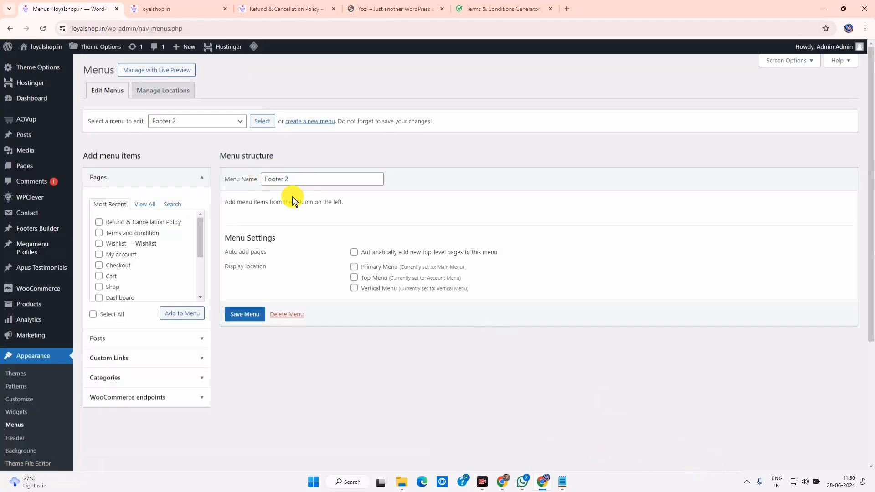
drag(319, 179, 272, 179)
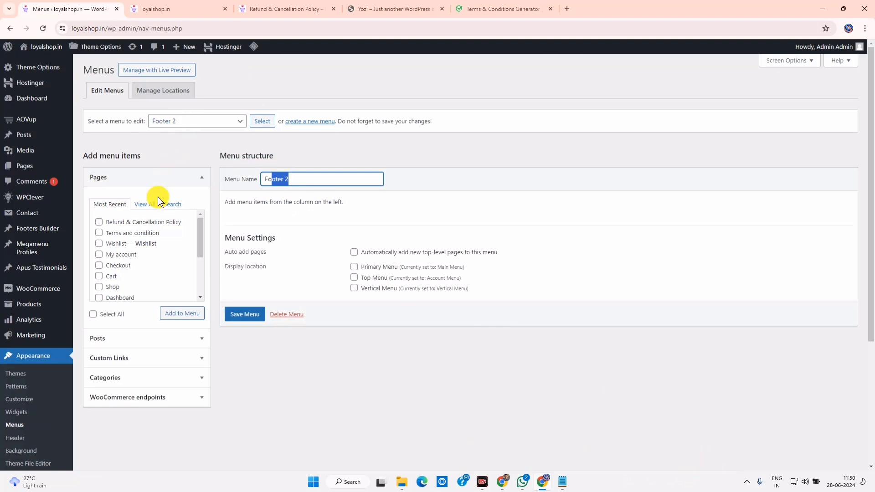
click(137, 338)
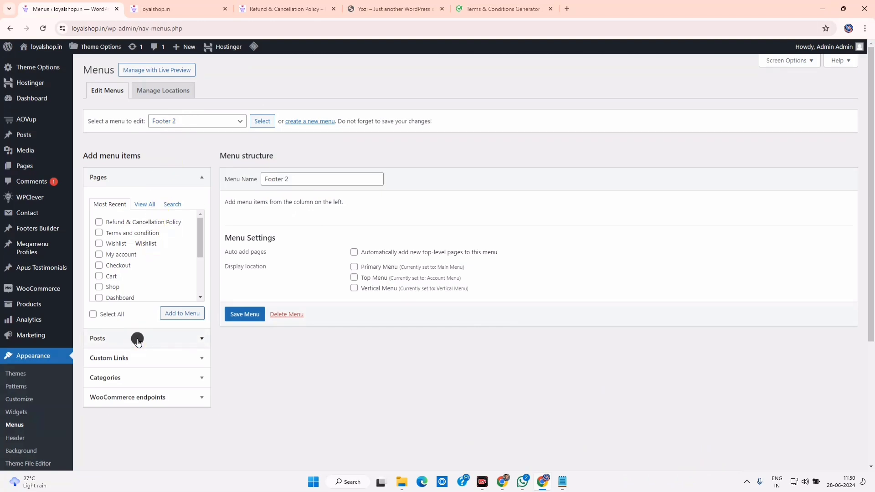
click(130, 179)
click(140, 205)
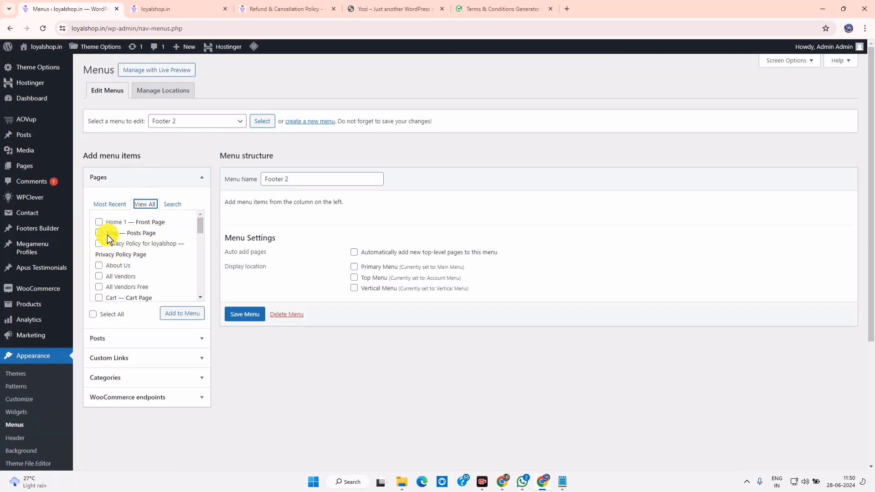
scroll(109, 261, down, 3)
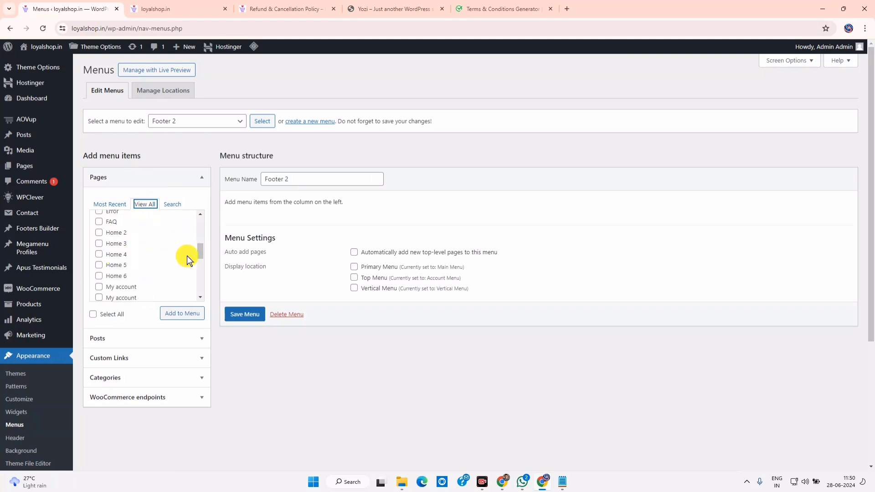
scroll(137, 268, down, 4)
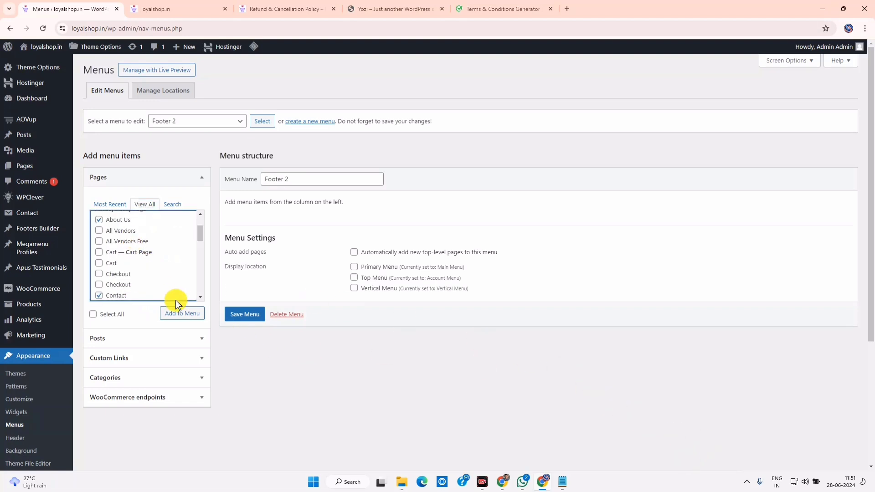
click(184, 315)
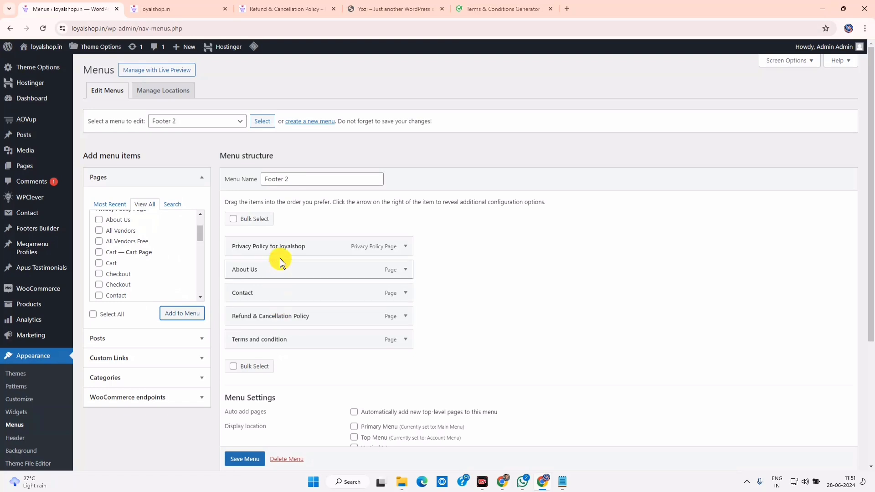
Add Order Tracking Form to Footer 2 and save the menu
scroll(128, 247, down, 5)
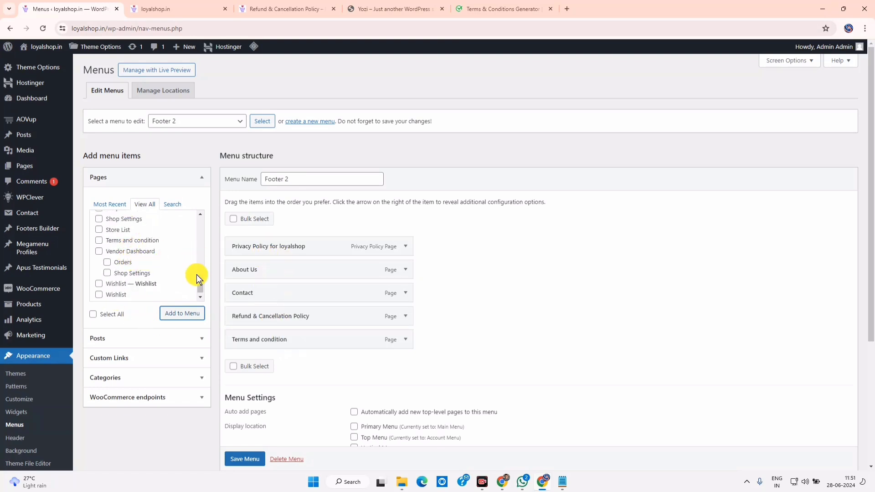
scroll(197, 278, up, 3)
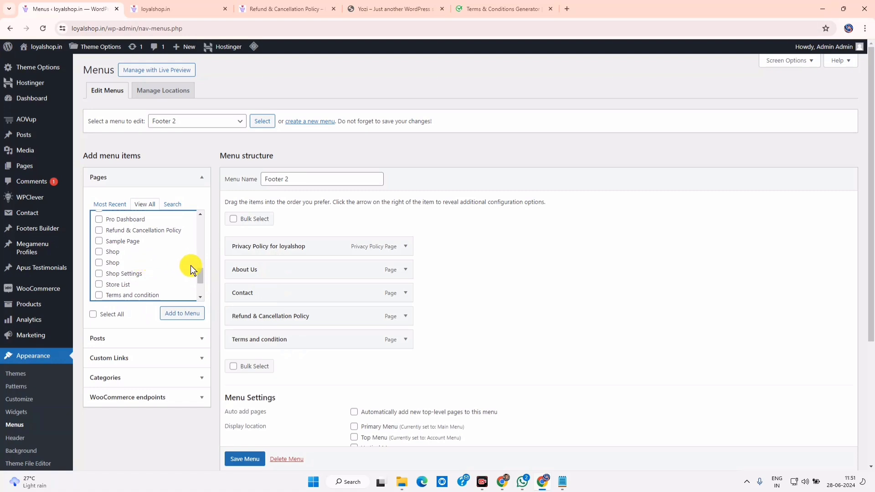
scroll(200, 279, up, 2)
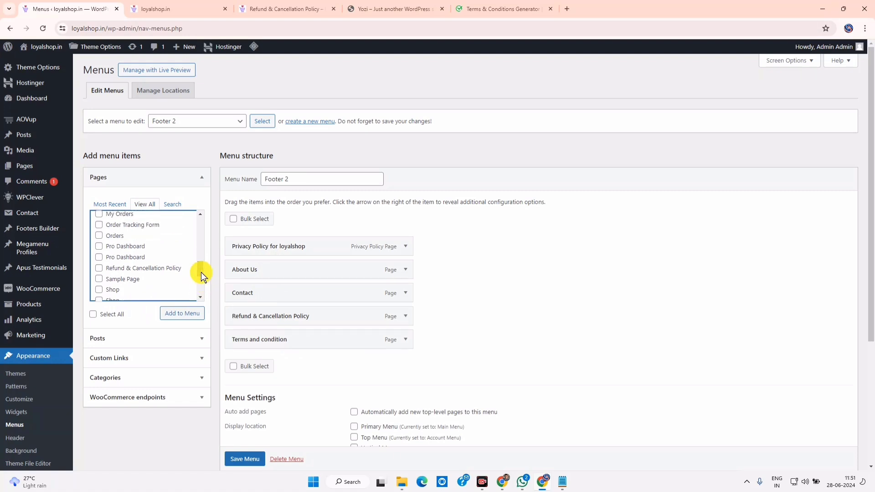
click(99, 225)
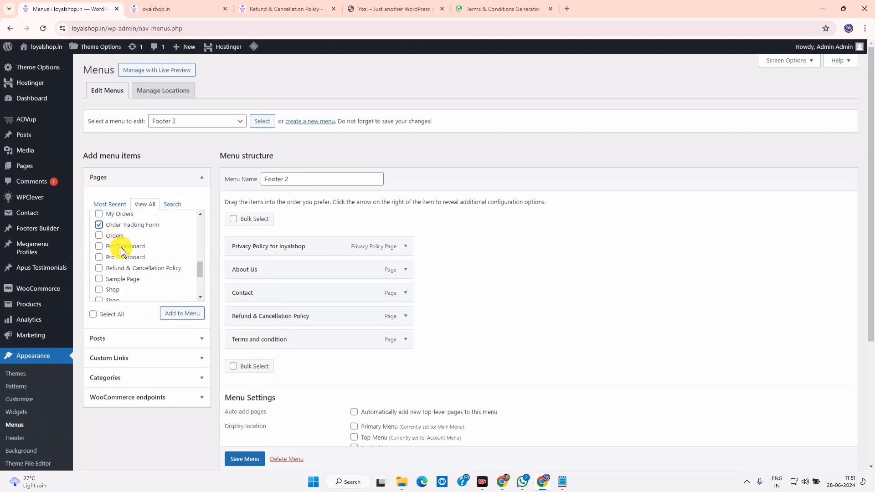
click(174, 312)
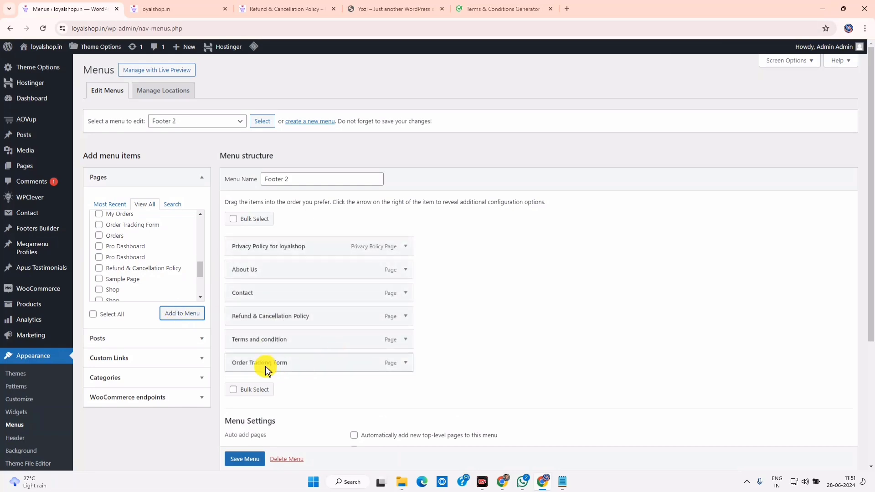
scroll(248, 459, down, 1)
click(248, 459)
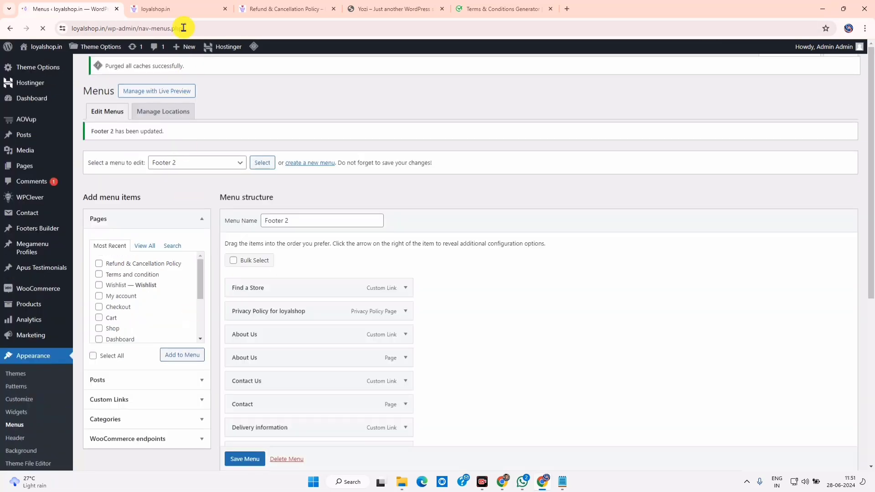
click(182, 9)
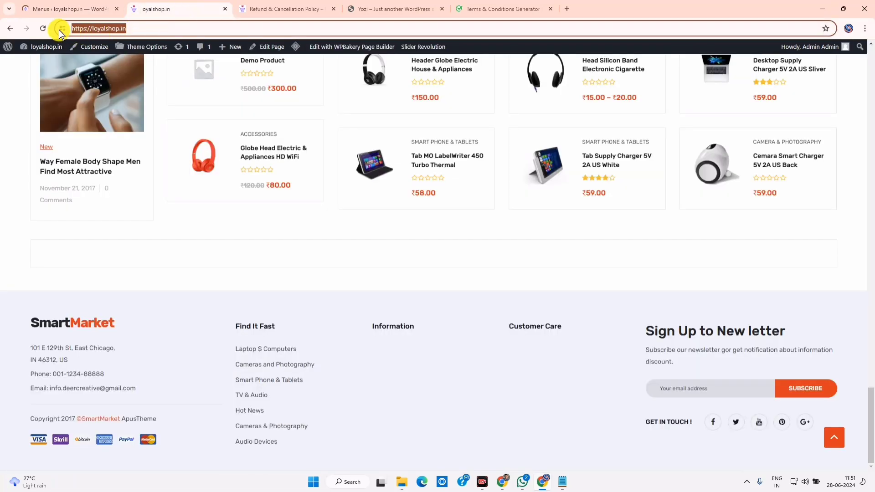
Reload the live site and policy page to confirm the new Footer 2 links
click(43, 29)
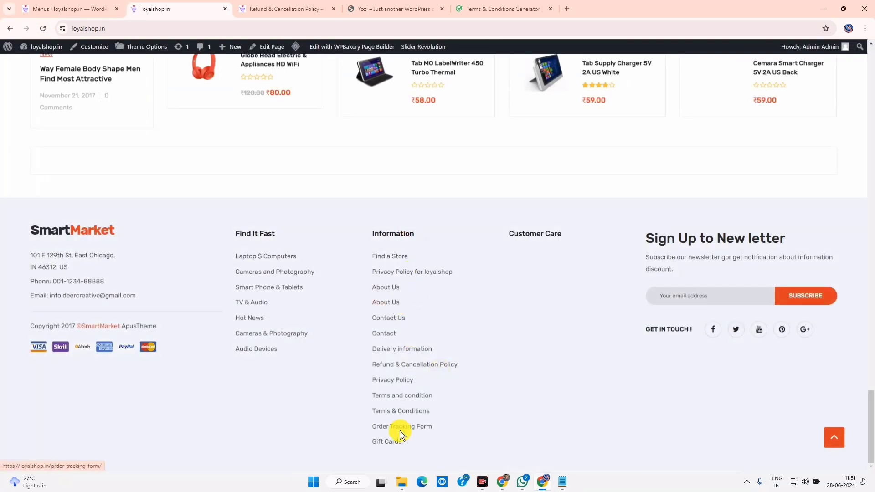
click(99, 4)
scroll(401, 294, down, 3)
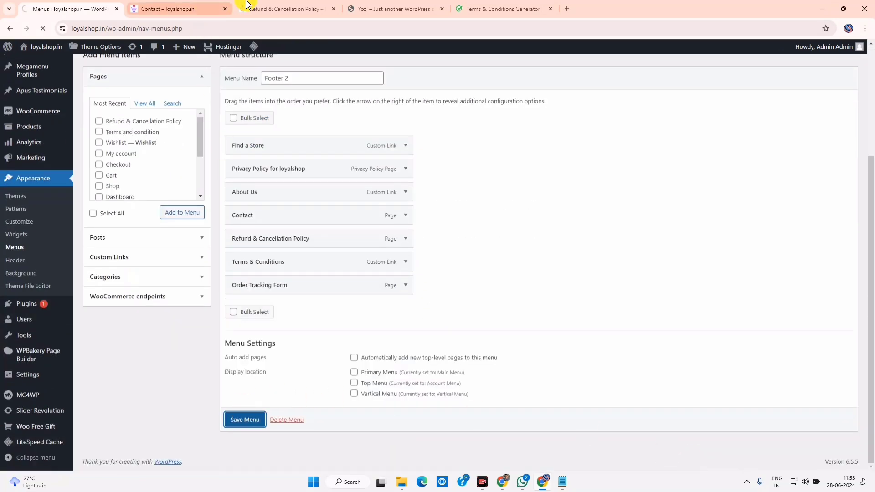
click(276, 8)
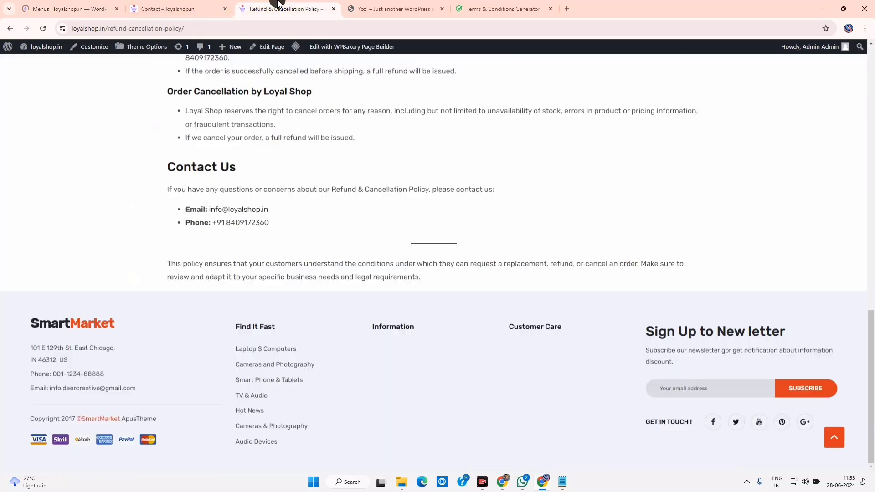
click(43, 29)
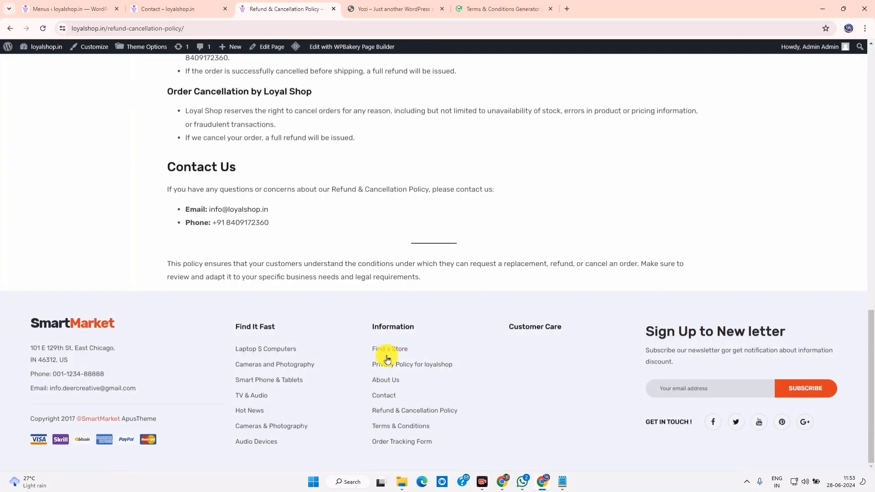
drag(236, 343, 365, 364)
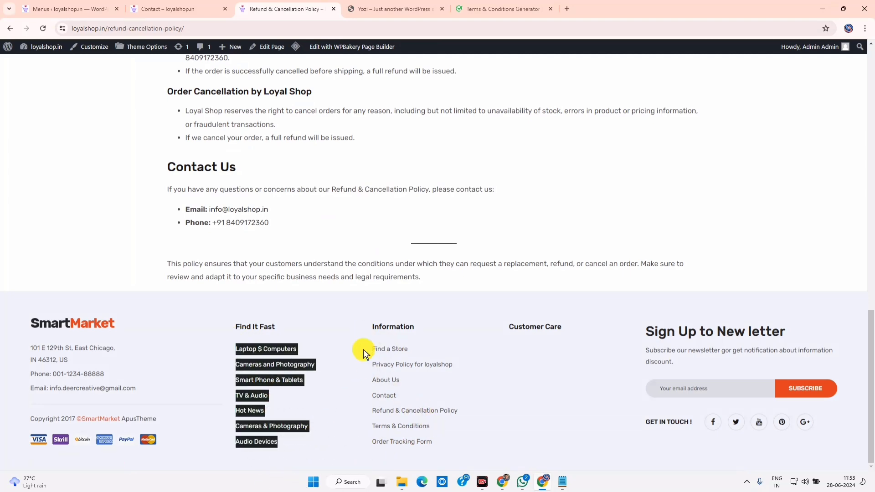
Compare with the Yozi demo footer and close the Terms & Conditions Generator tab
click(471, 9)
click(428, 9)
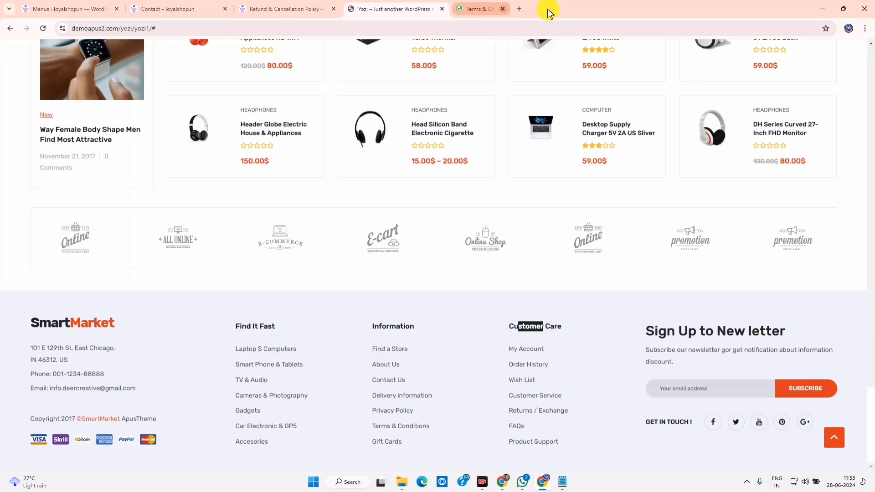
click(549, 9)
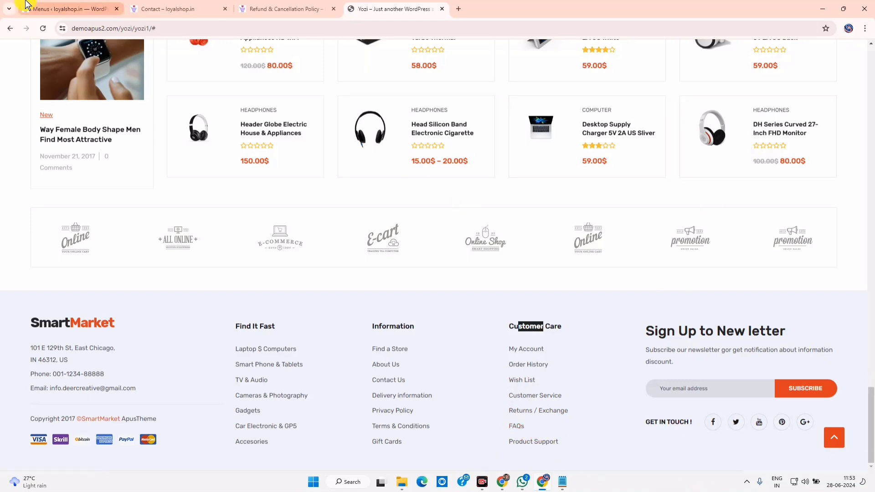
click(87, 9)
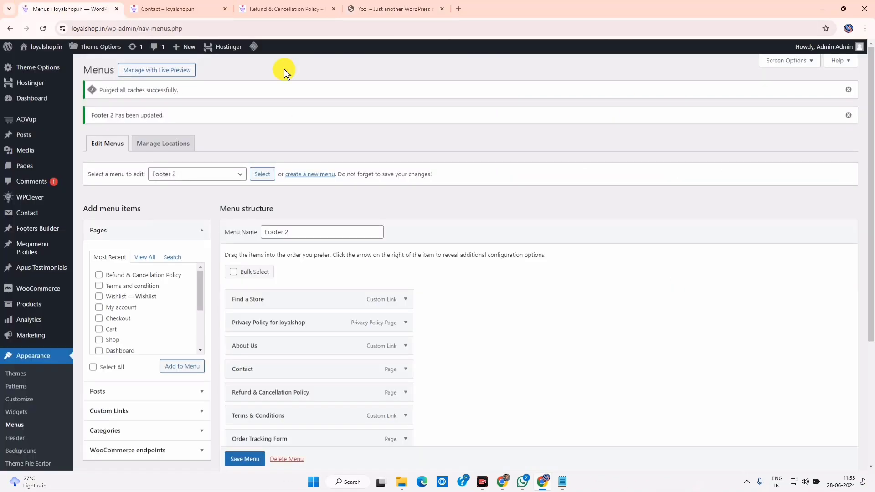
Load the Footer 3 menu and tick the My account, Orders and Shop pages
click(237, 174)
click(214, 209)
click(262, 175)
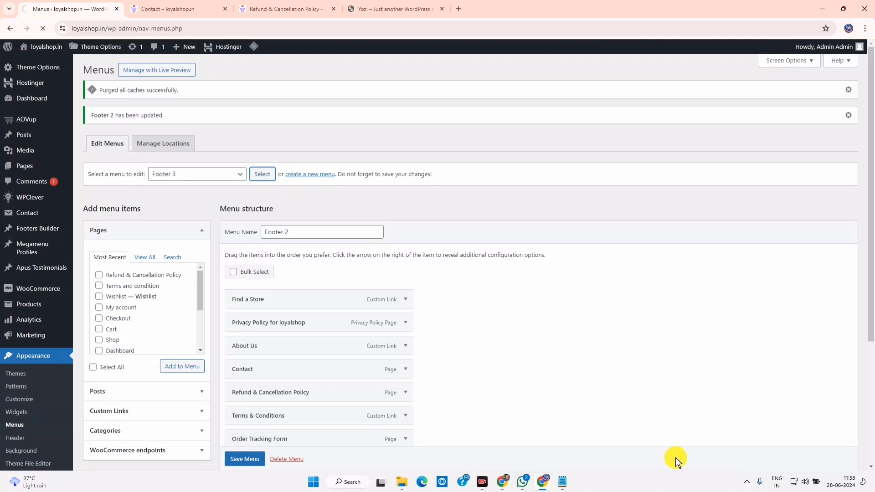
scroll(127, 212, down, 5)
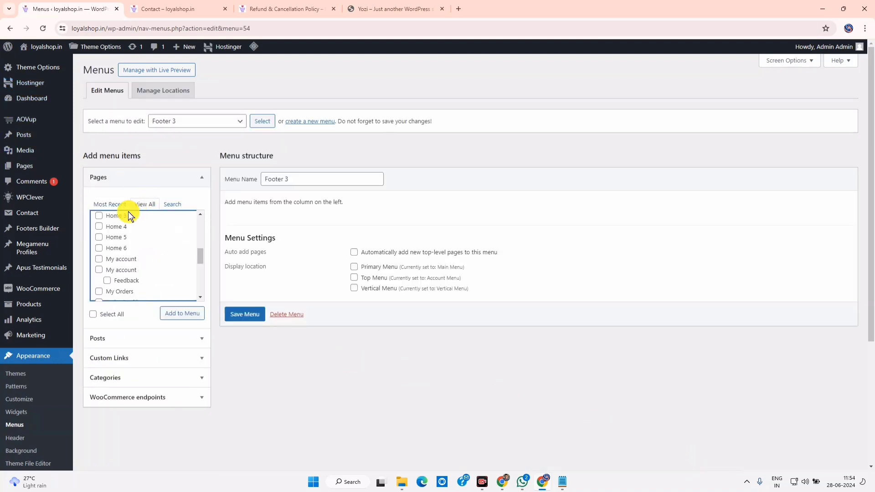
click(100, 261)
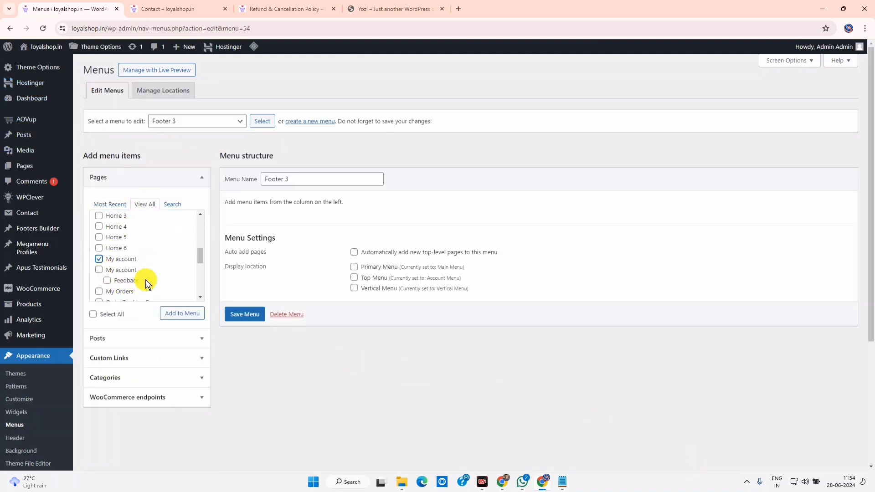
scroll(196, 258, down, 1)
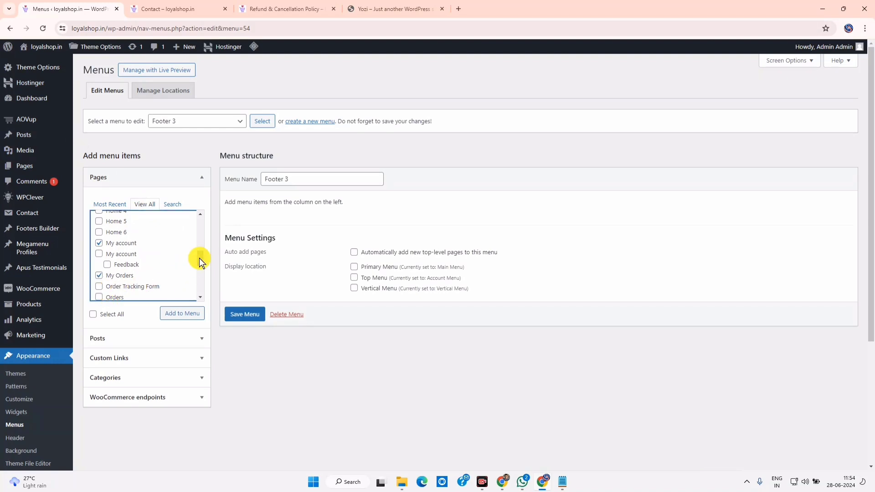
drag(199, 261, 199, 266)
click(100, 268)
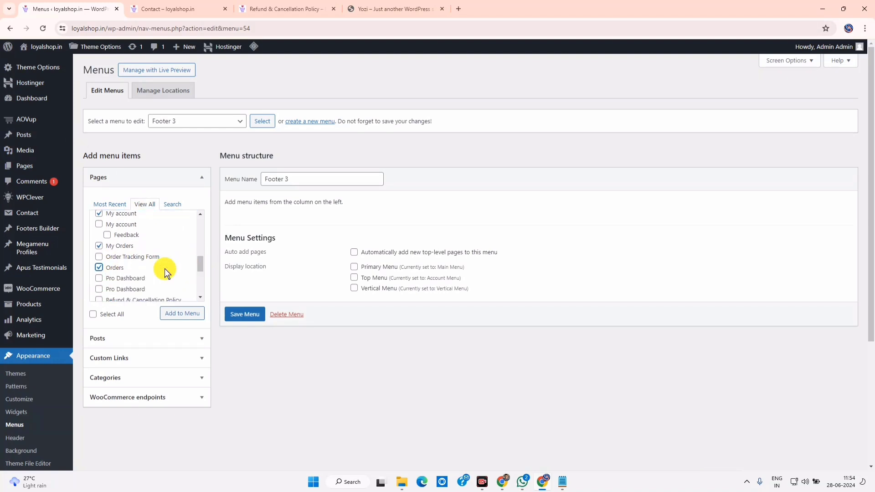
scroll(197, 270, down, 1)
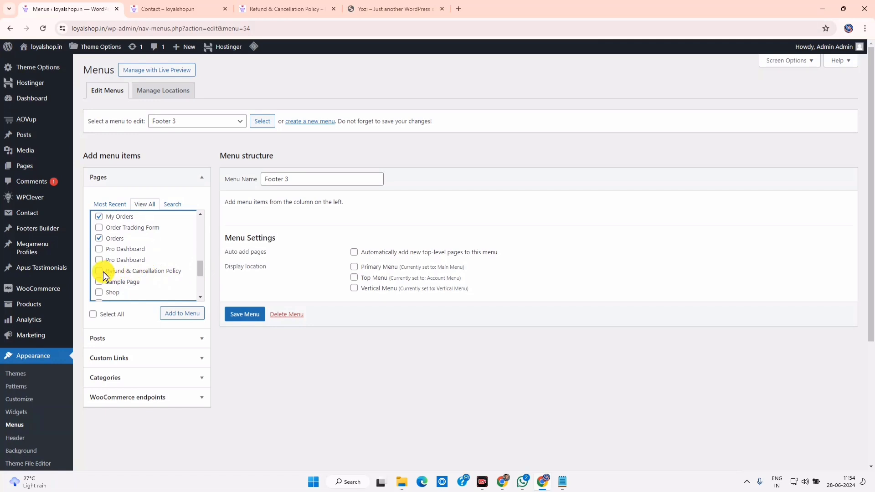
drag(200, 272, 200, 276)
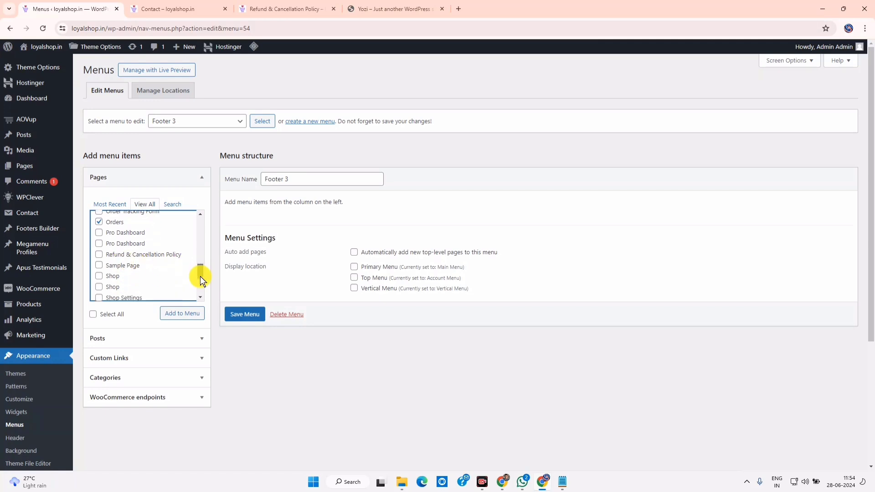
click(98, 272)
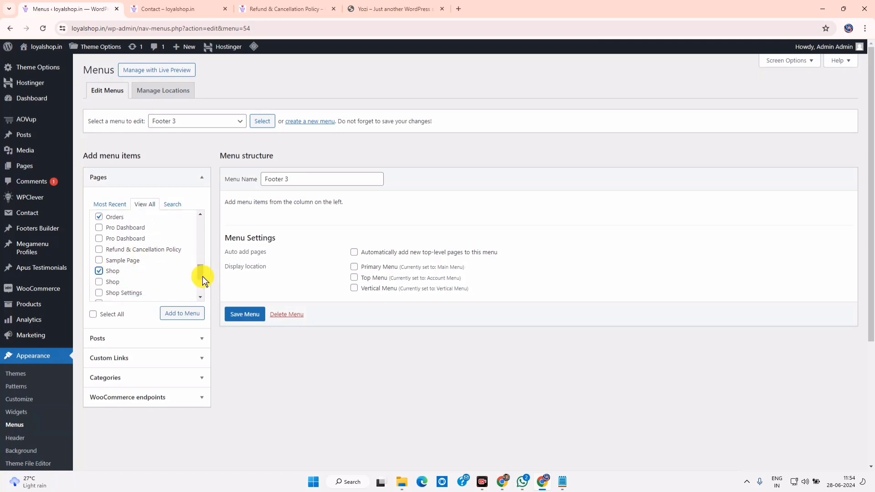
Tick Wishlist, add the checked pages to Footer 3 and save the menu
scroll(200, 276, down, 1)
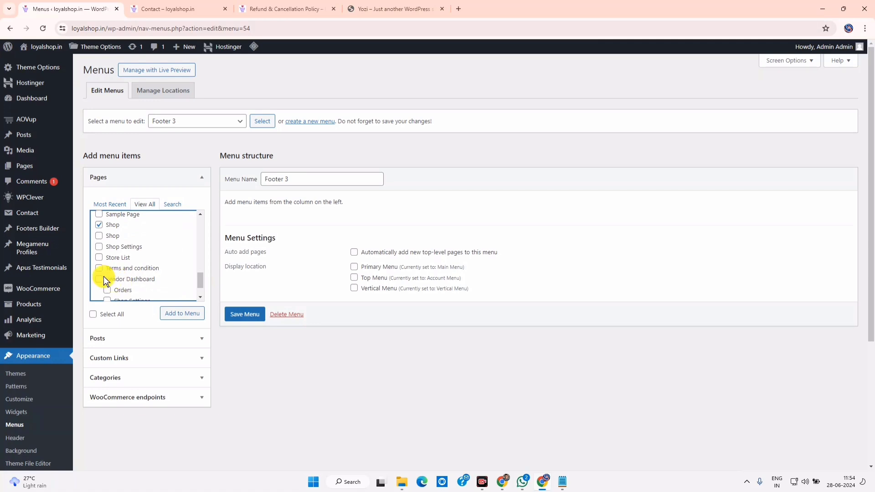
scroll(154, 266, down, 1)
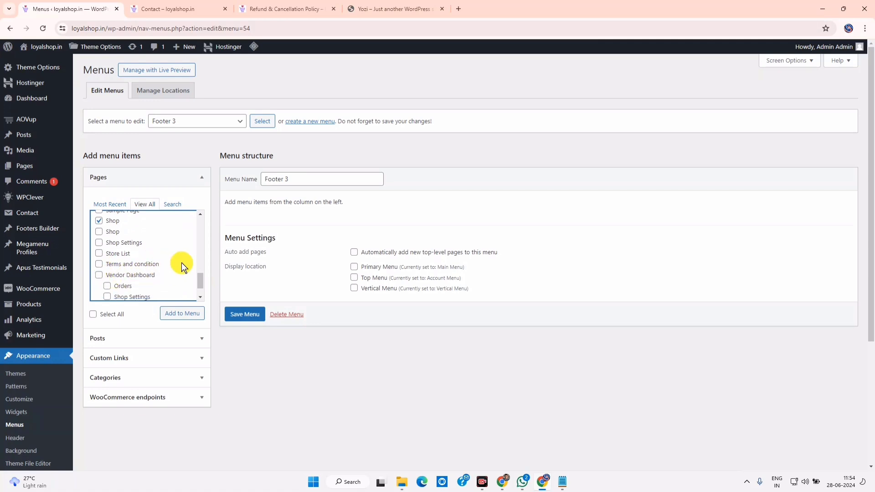
click(98, 280)
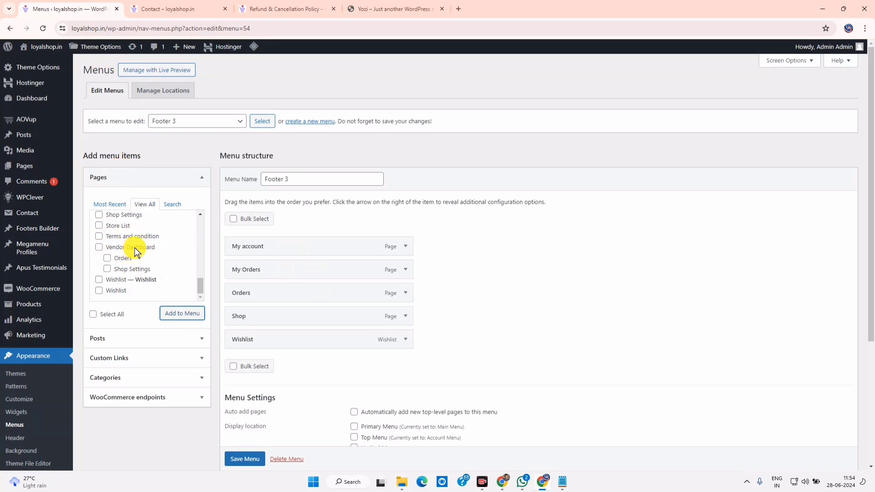
click(175, 314)
scroll(316, 315, down, 3)
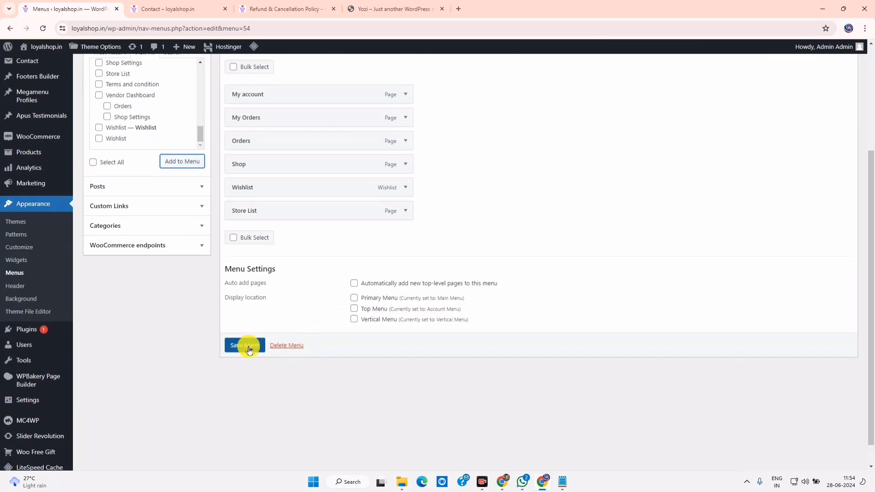
click(245, 346)
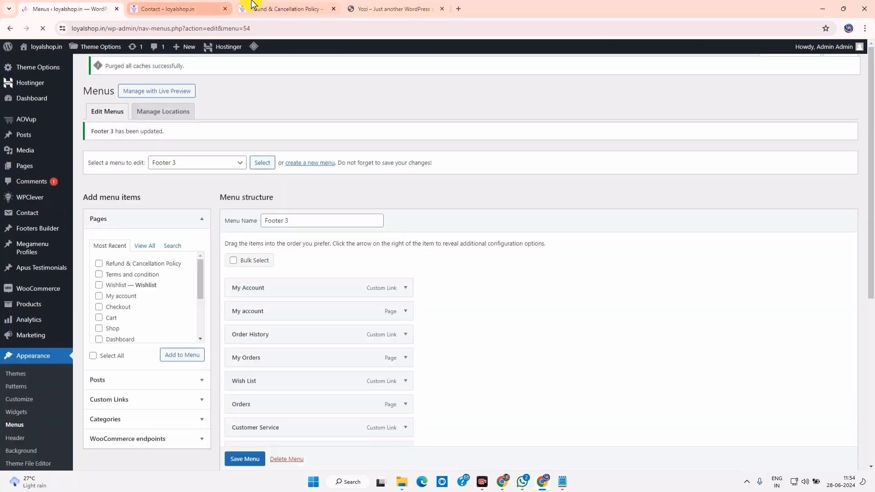
scroll(302, 313, down, 5)
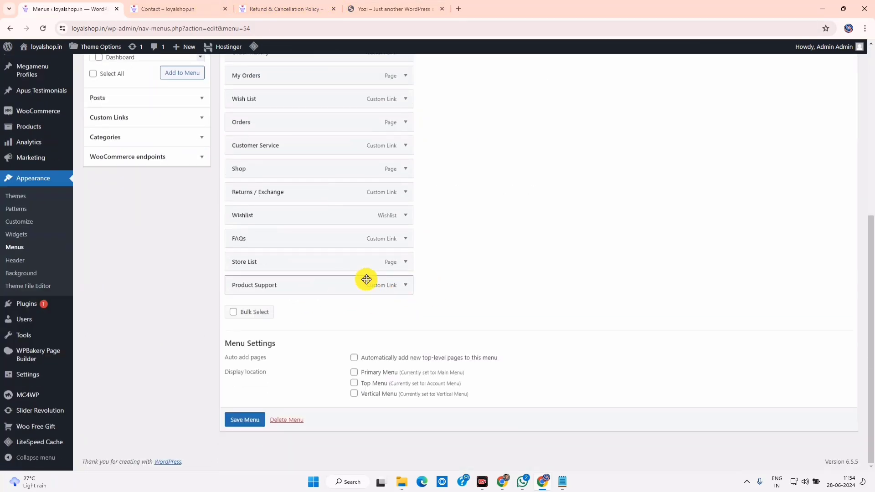
click(405, 284)
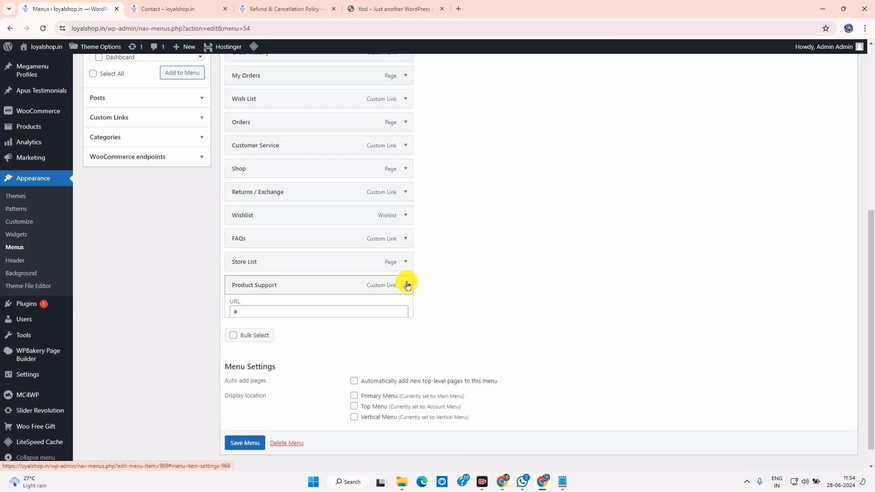
click(406, 285)
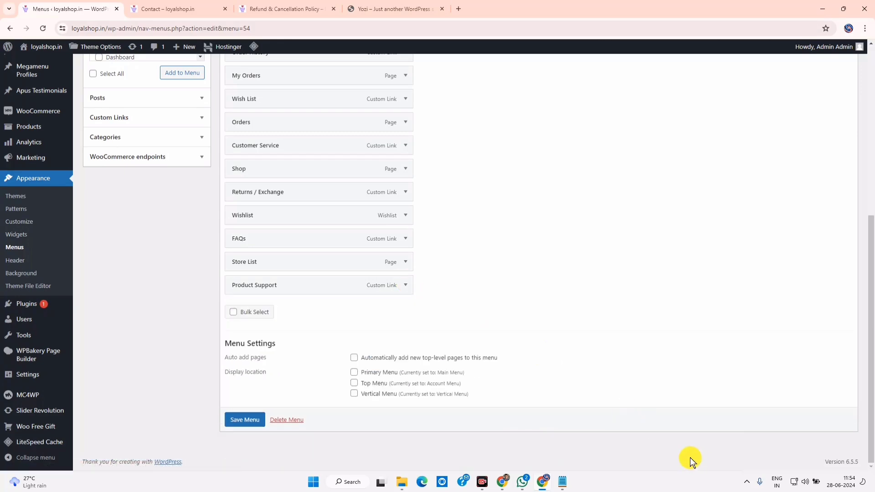
scroll(689, 458, up, 10)
click(282, 8)
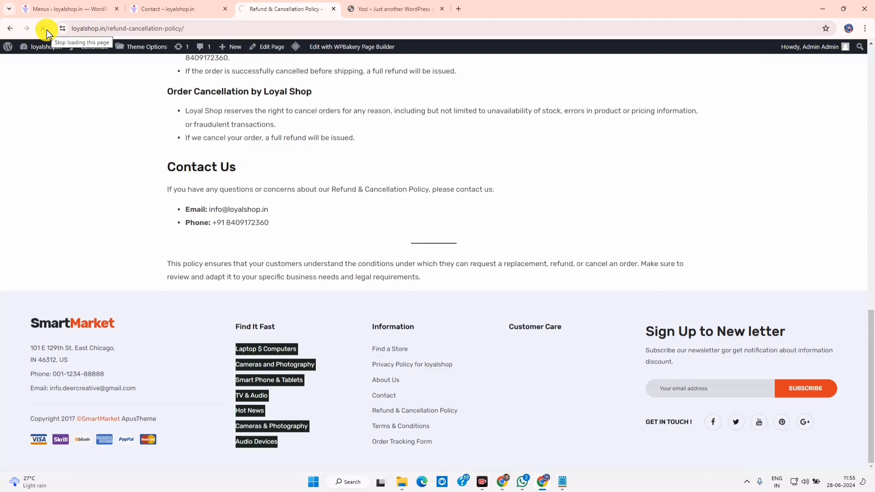
Go to the loyalshop.in home page footer and highlight its placeholder address, phone and email lines
click(45, 28)
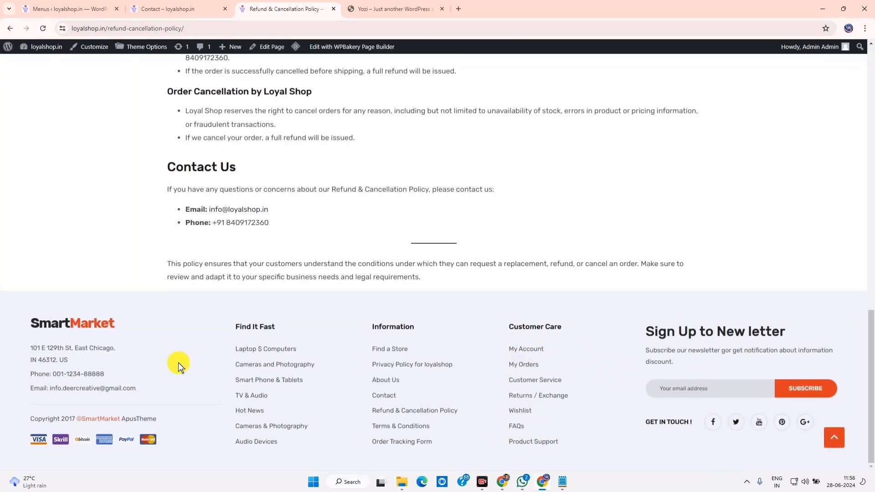
scroll(418, 377, up, 15)
click(180, 118)
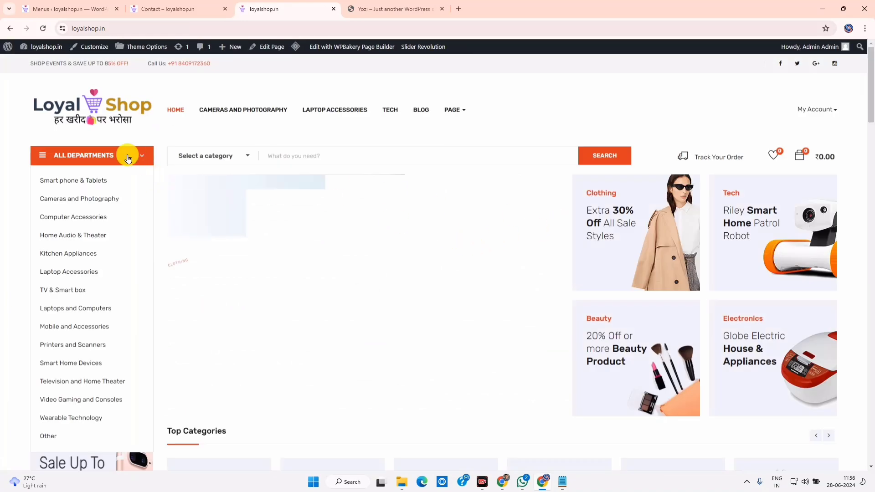
scroll(88, 332, down, 10)
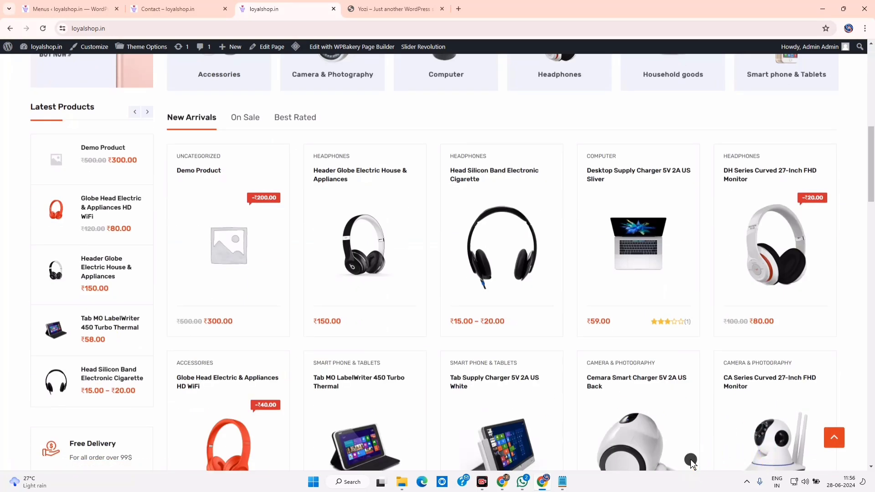
scroll(691, 463, down, 10)
drag(31, 322, 129, 415)
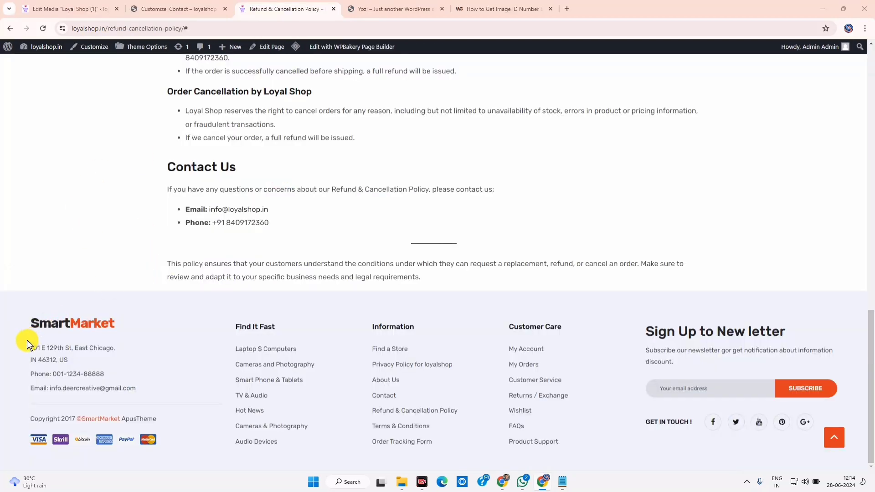
drag(27, 339, 136, 392)
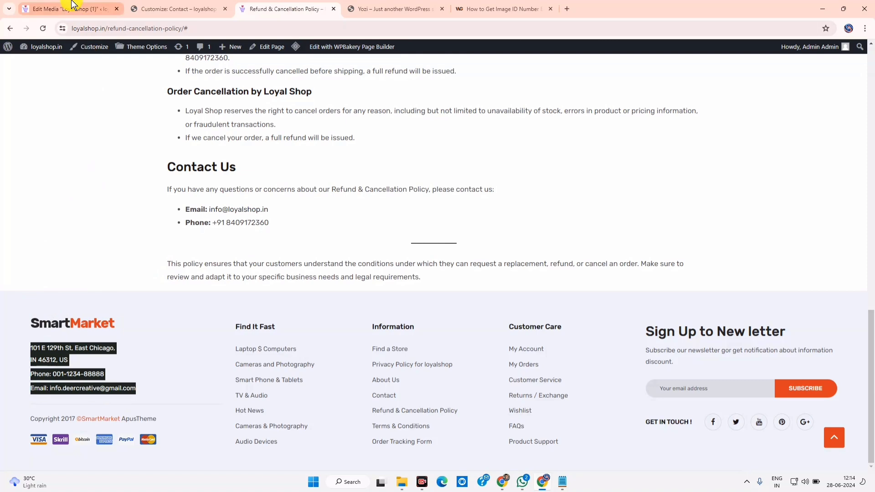
Open Footers Builder > All Footers in the admin, then go back to the storefront tab
click(72, 6)
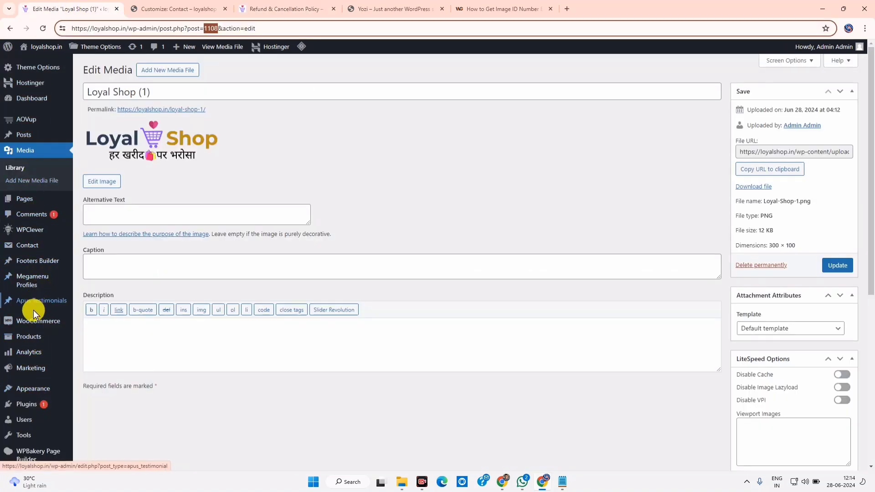
mouse_move(32, 265)
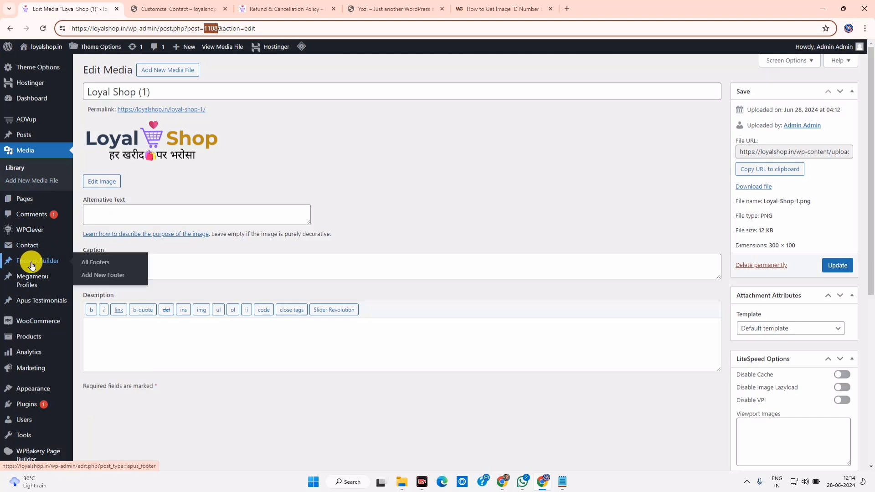
click(86, 266)
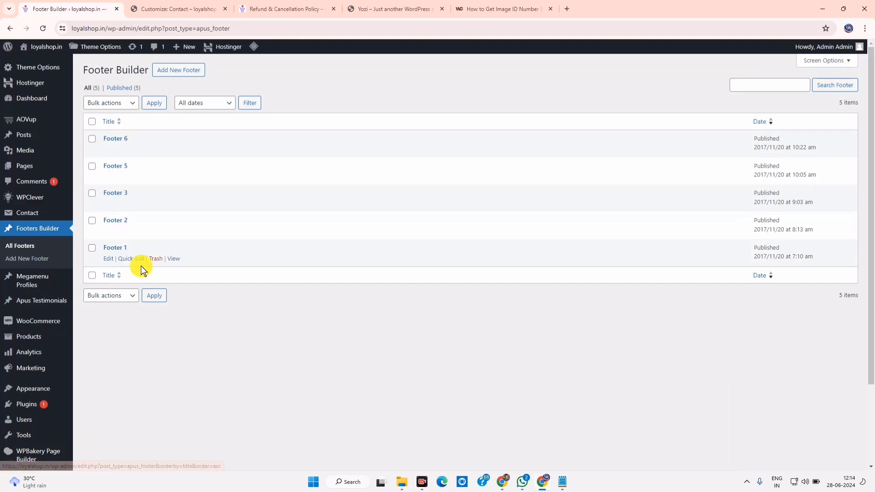
click(283, 3)
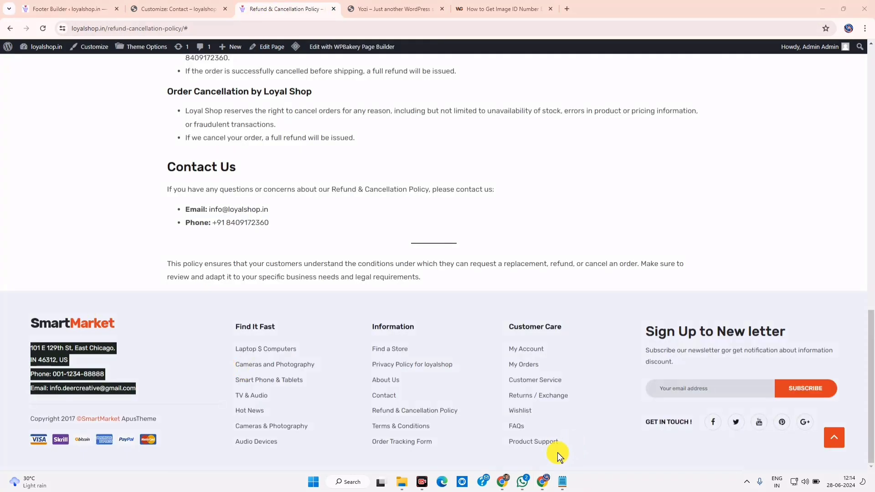
Scan the storefront footer columns and highlight the 'Sign Up to New letter' newsletter text
drag(32, 305, 169, 409)
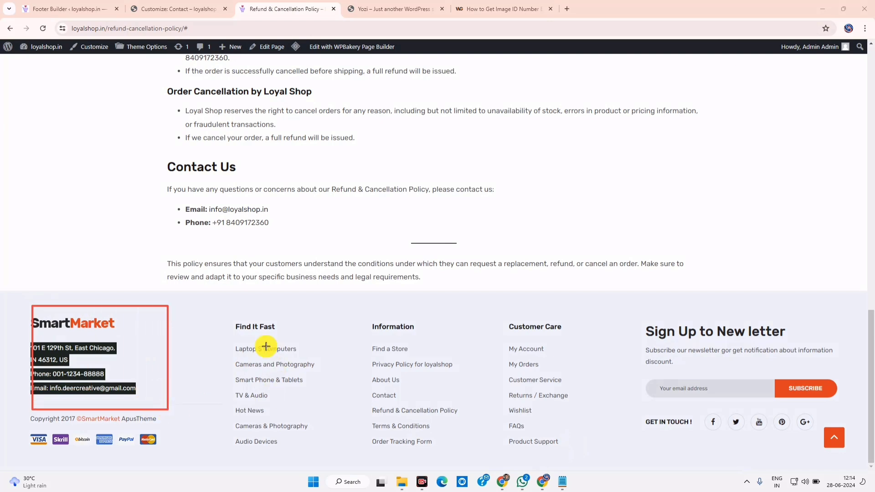
drag(225, 307, 297, 432)
drag(324, 459, 326, 459)
drag(363, 305, 471, 458)
mouse_move(502, 312)
mouse_down()
mouse_move(579, 456)
mouse_move(611, 472)
mouse_up()
mouse_move(632, 312)
mouse_down()
mouse_move(725, 396)
mouse_move(872, 379)
mouse_up()
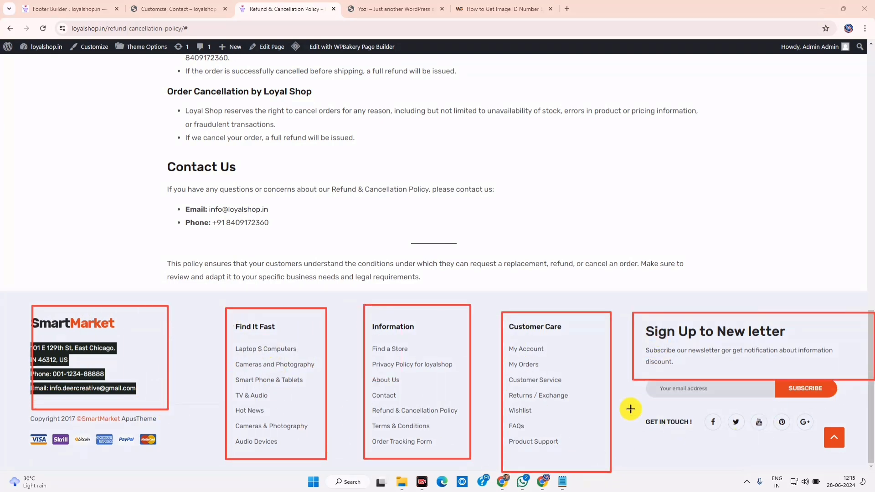
drag(628, 409, 746, 440)
drag(818, 447, 850, 438)
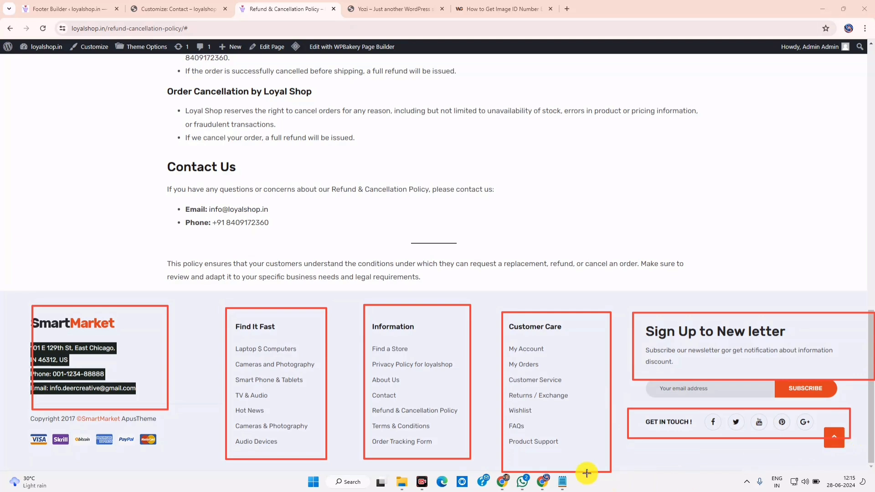
key(Escape)
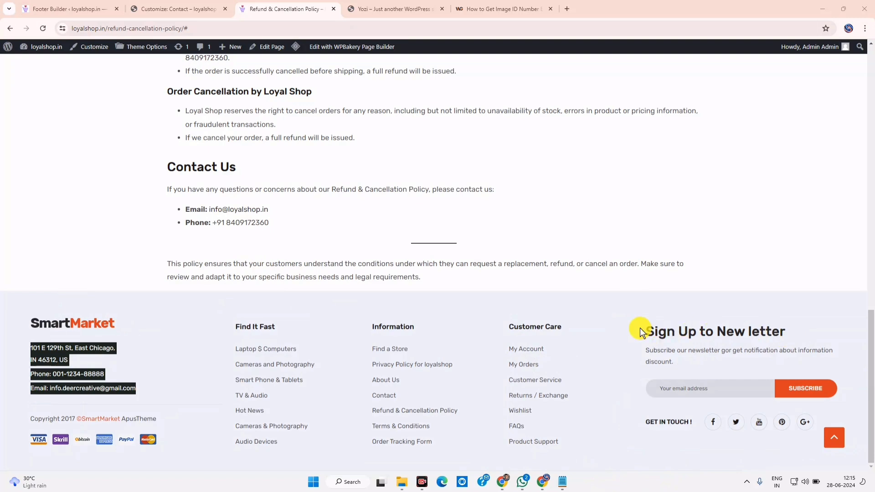
drag(639, 332, 840, 369)
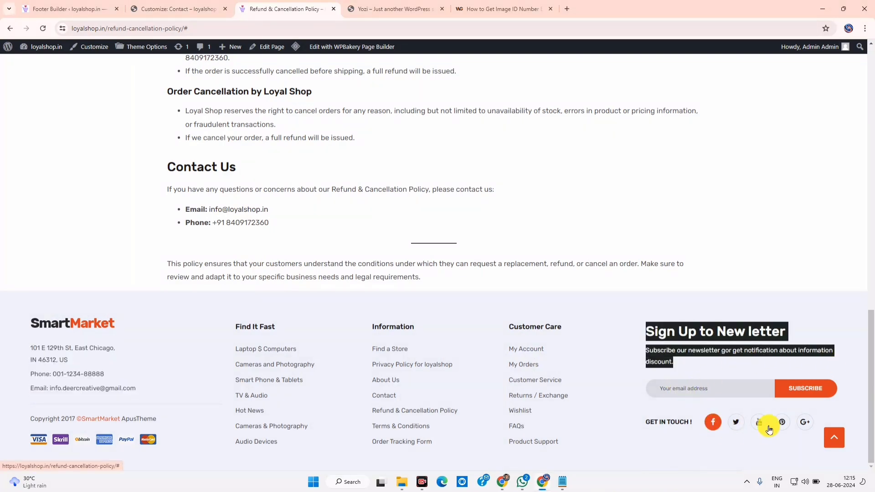
click(68, 5)
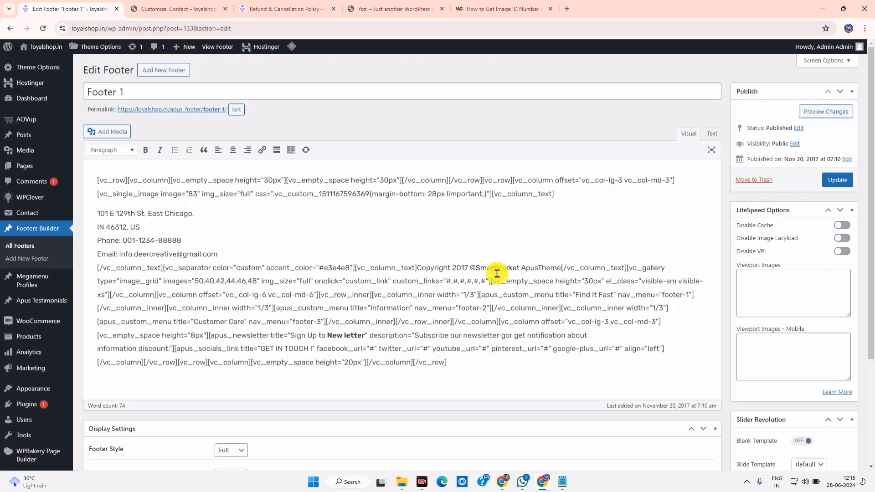
Snip a screenshot of Footer 1's shortcode content, marking its placeholder address block
key(super+shift+s)
drag(89, 168, 693, 204)
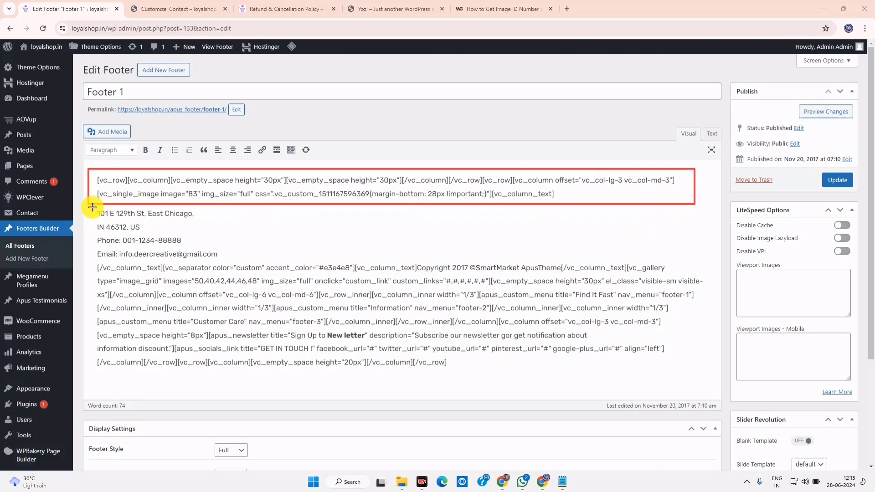
drag(92, 206, 241, 261)
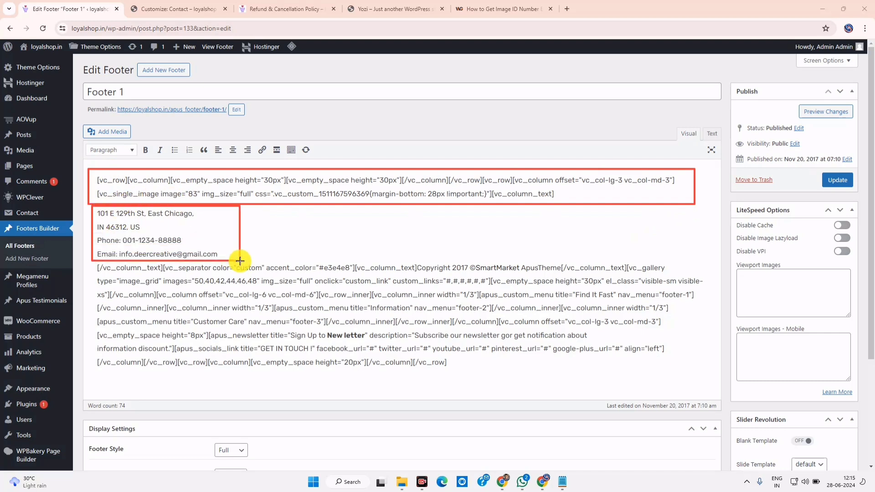
drag(90, 262, 708, 382)
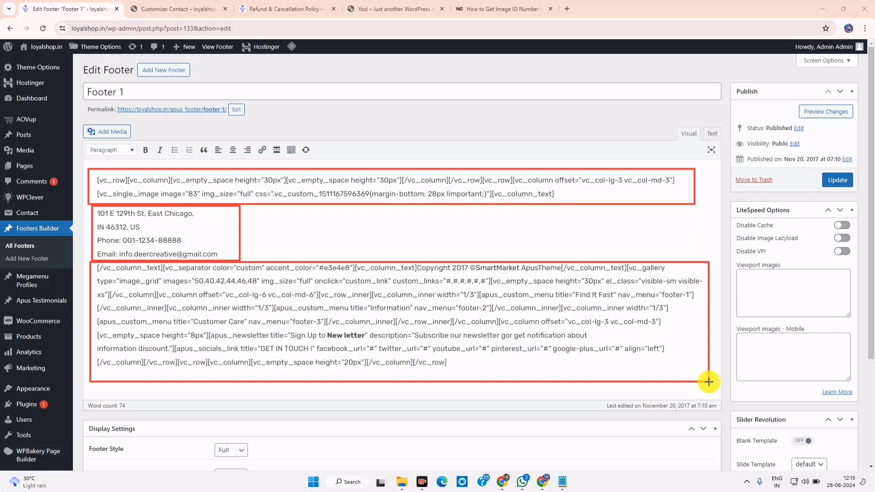
drag(314, 325, 639, 385)
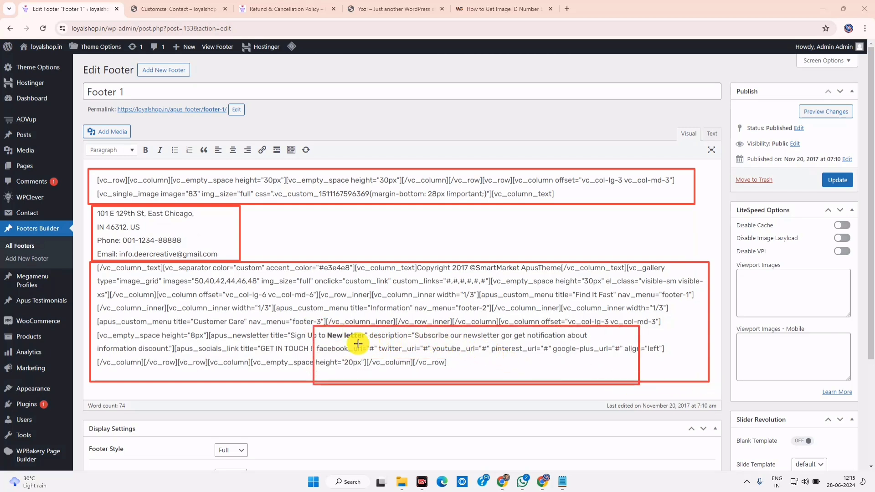
drag(316, 342, 673, 367)
drag(489, 351, 479, 343)
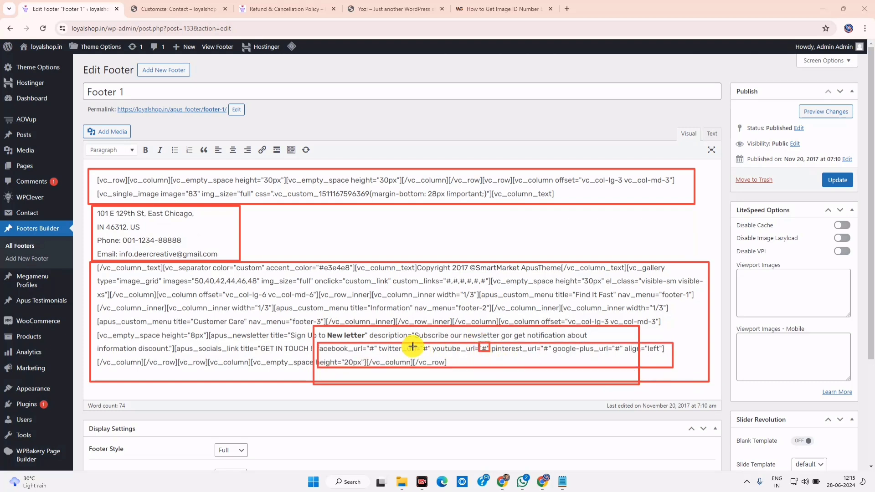
drag(413, 343, 441, 360)
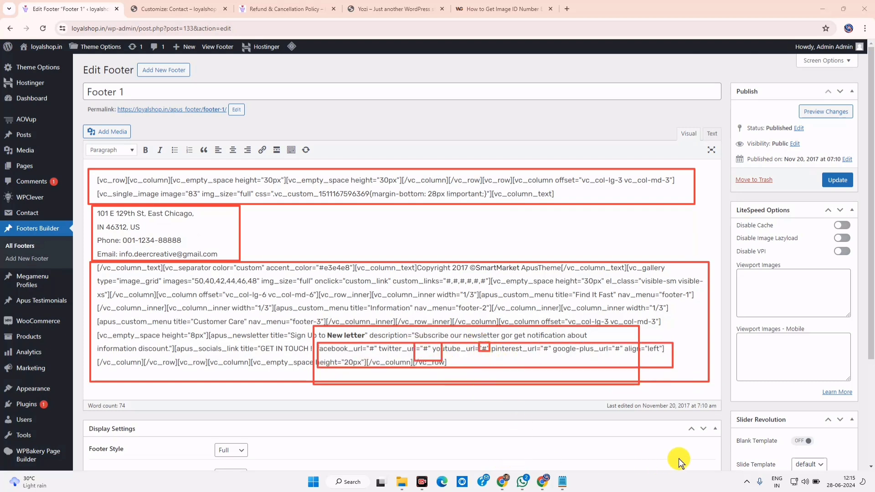
key(e)
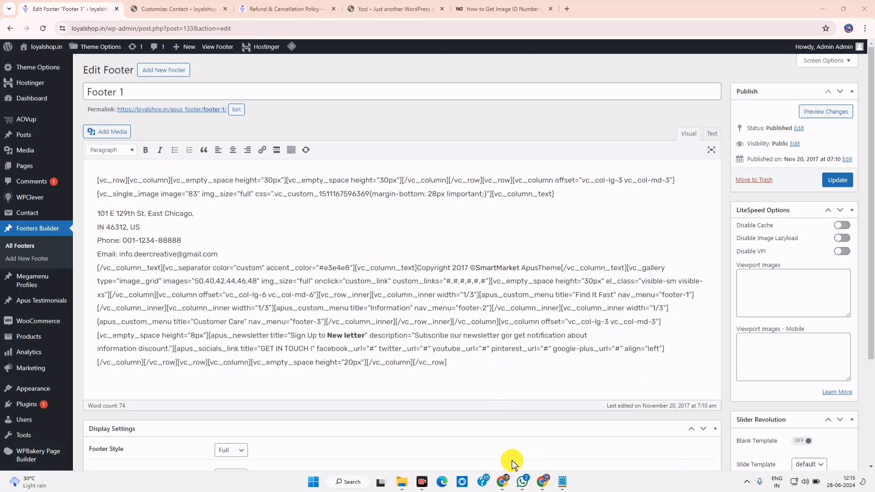
Copy the shop's address lines, from State to Call Us, out of the Notepad notes
click(562, 482)
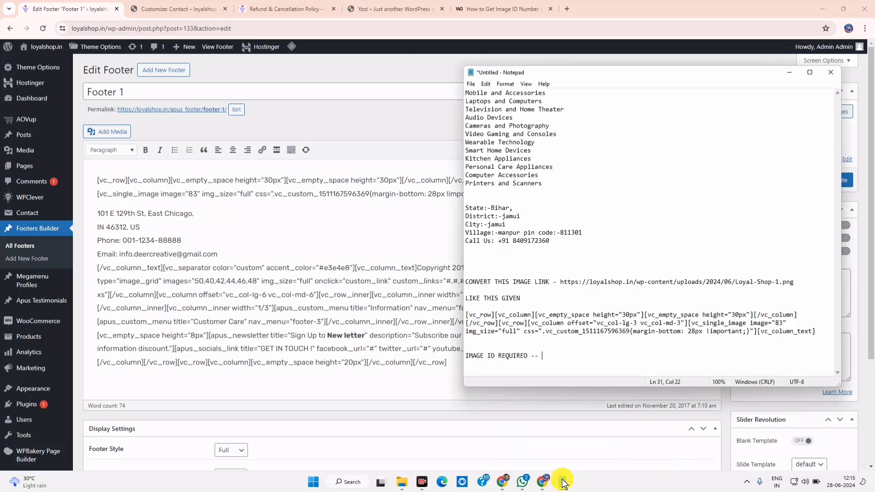
drag(569, 243, 453, 219)
click(560, 240)
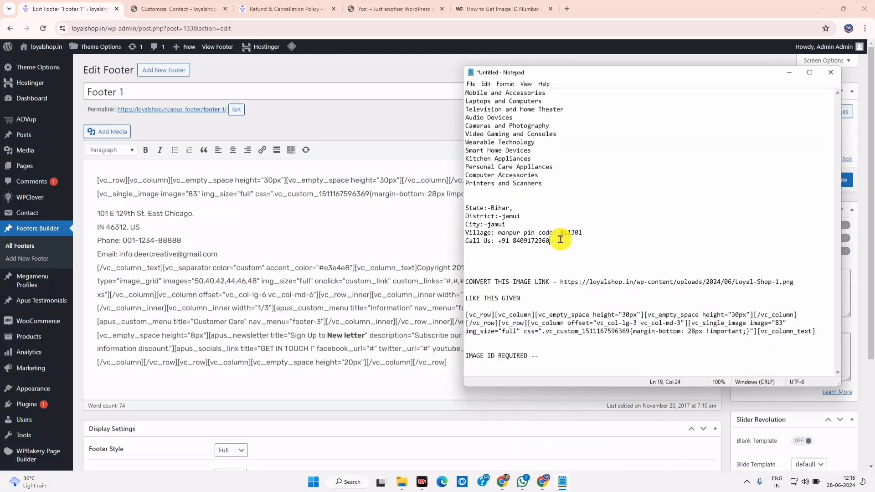
drag(560, 240, 444, 205)
right_click(473, 213)
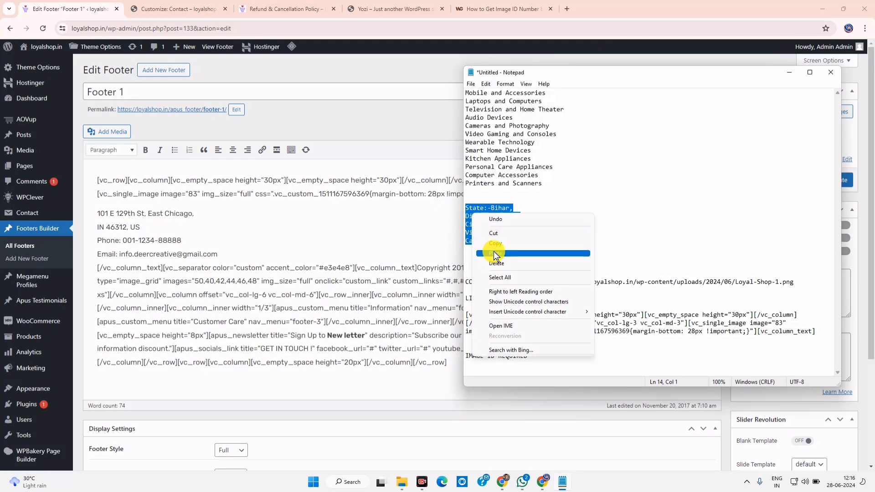
click(495, 243)
Paste the shop's address over Footer 1's placeholder address and phone lines and save the footer
drag(181, 240, 92, 214)
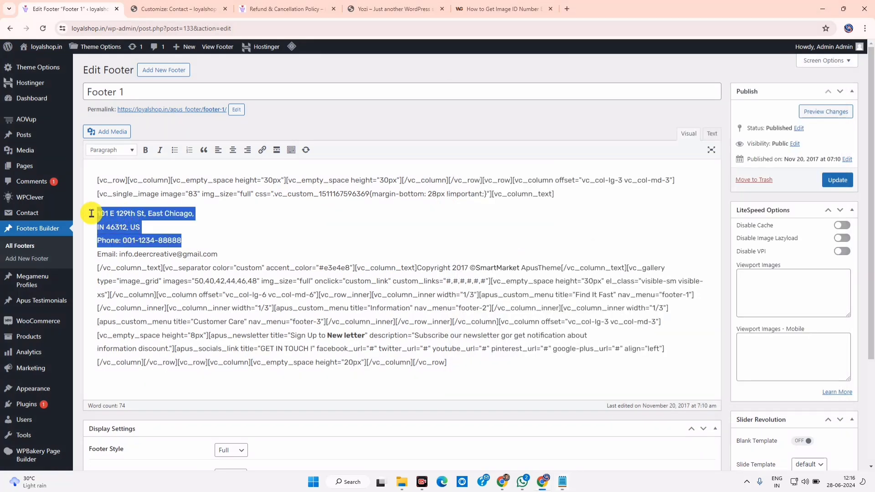
right_click(108, 222)
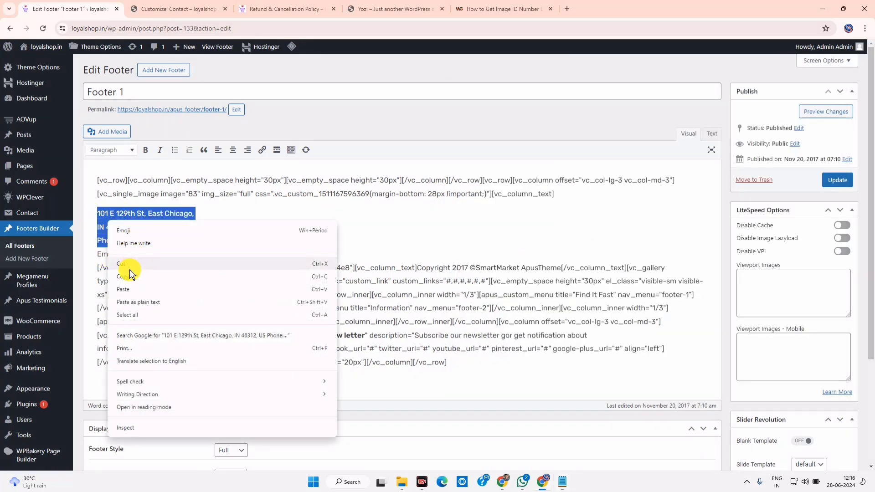
click(128, 289)
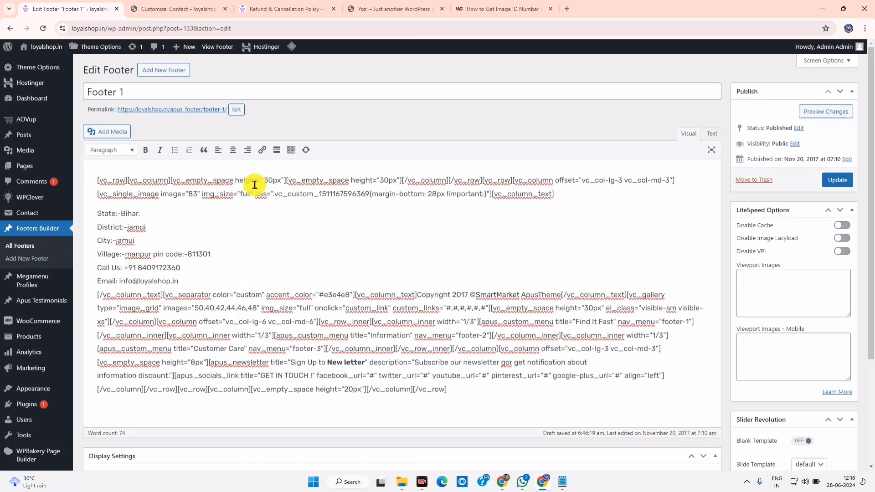
drag(568, 195, 78, 179)
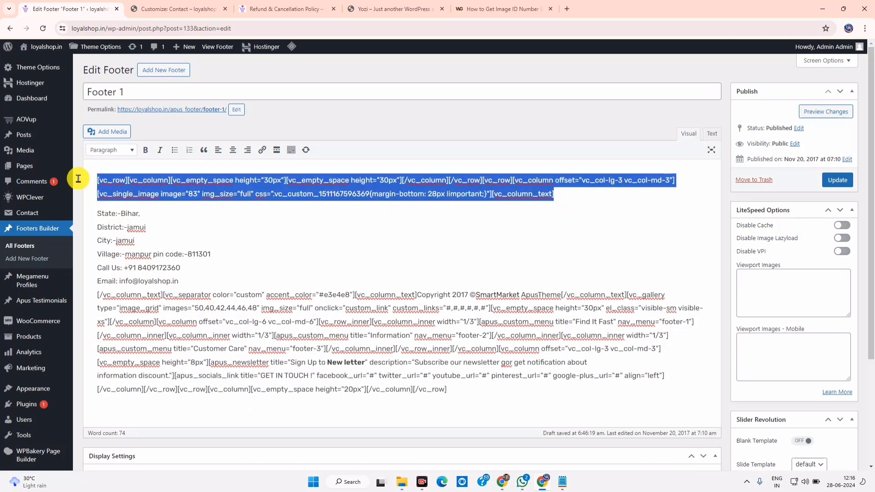
click(839, 180)
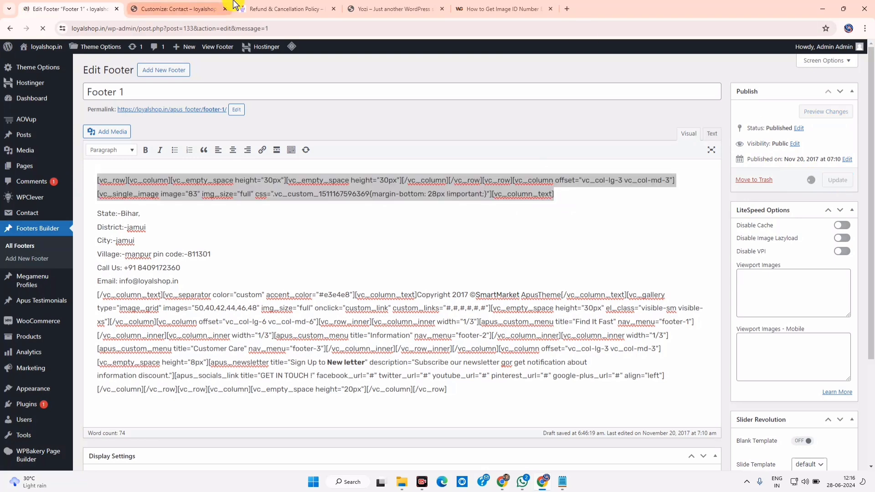
Inspect the new address block on the live refund policy page, then return to editing Footer 1
click(285, 9)
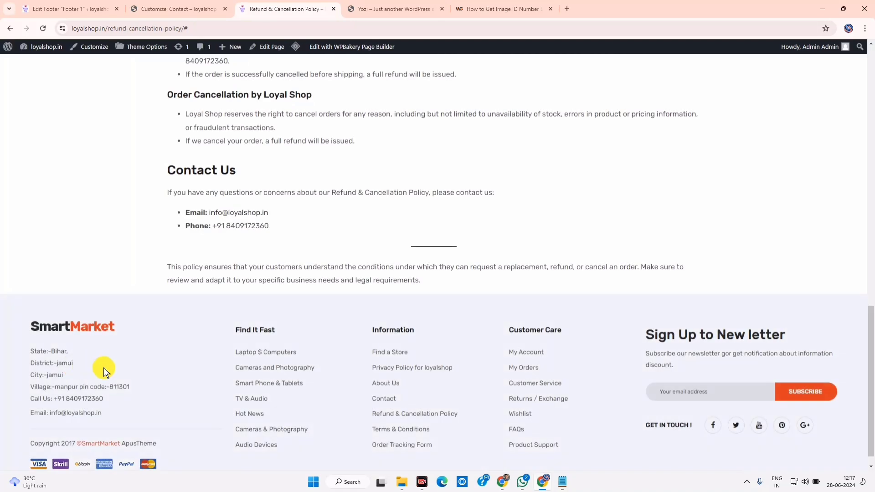
drag(30, 332, 116, 392)
click(117, 372)
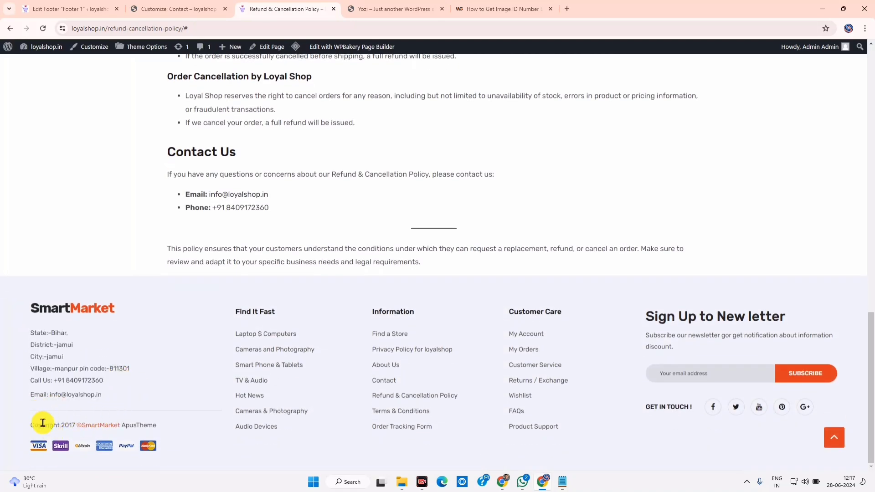
click(70, 8)
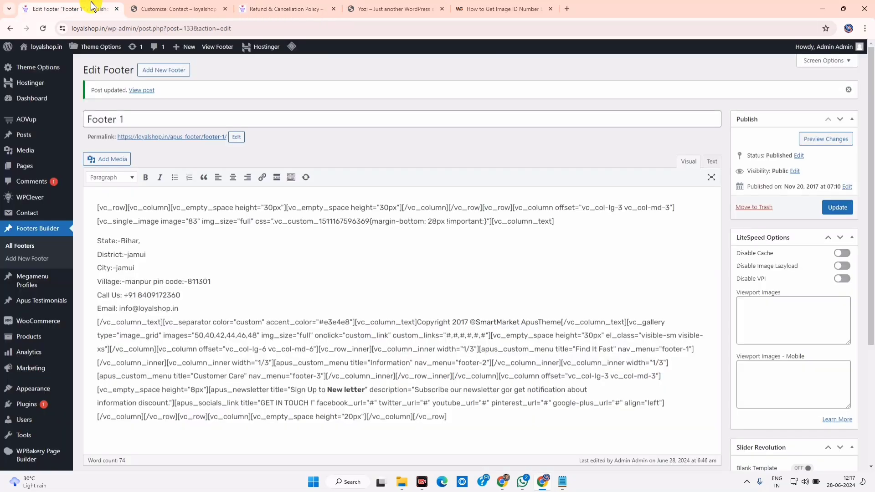
Change 2017 to 2024 and SmartMarket ApusTheme to loyalshop, save Footer 1, and view the live page
click(468, 322)
key(BackSpace)
key(BackSpace)
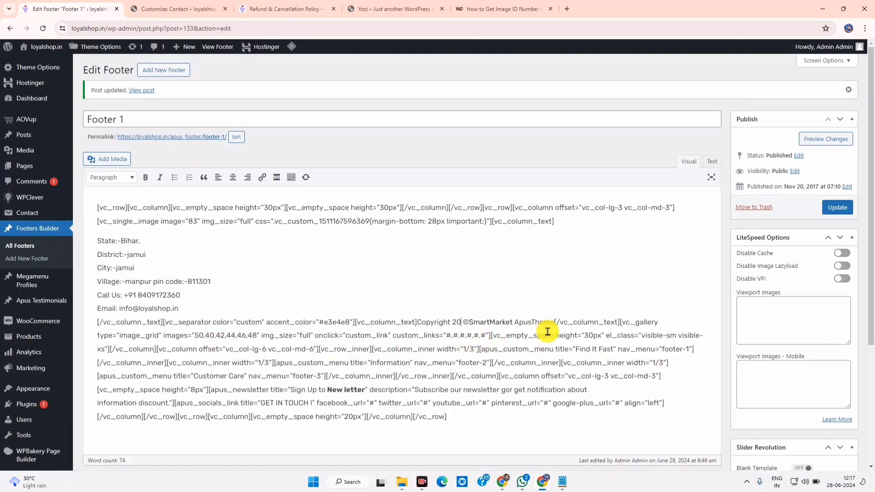
text(24)
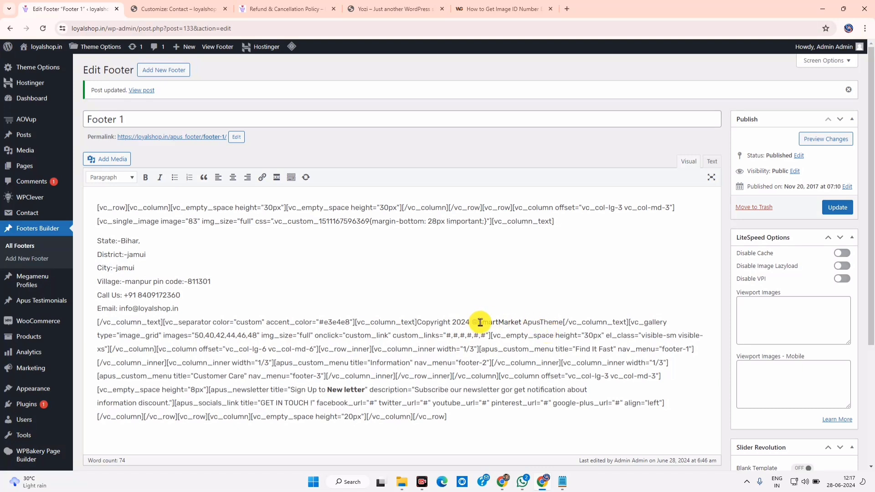
drag(477, 322, 553, 321)
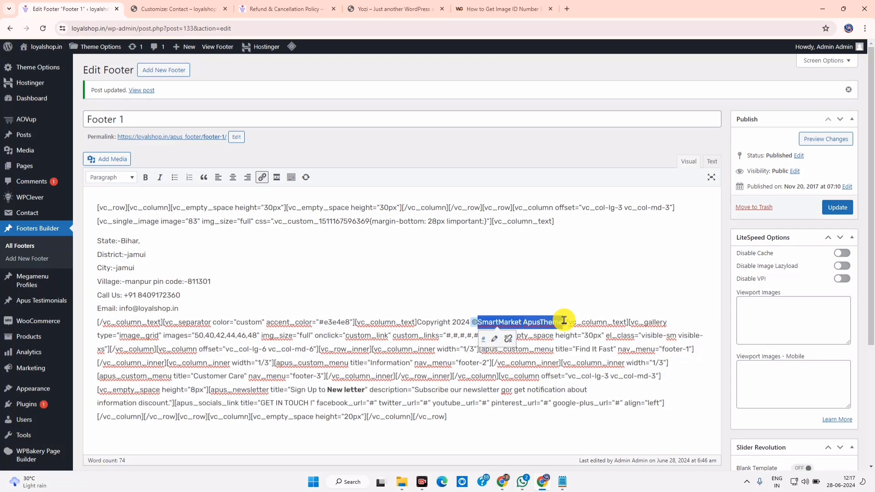
right_click(552, 322)
click(583, 171)
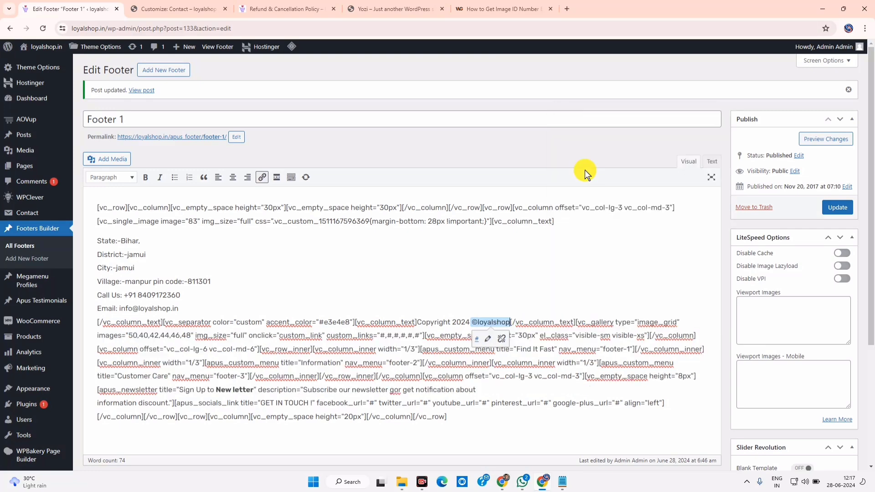
click(835, 210)
click(287, 9)
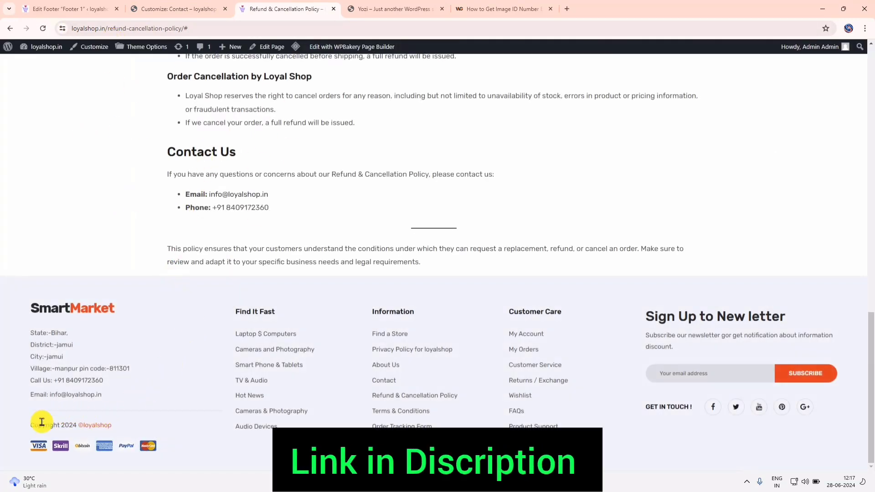
Inspect the 'Copyright 2024 ©loyalshop' line on the live site, then reopen the Footer 1 editor
drag(42, 422, 112, 424)
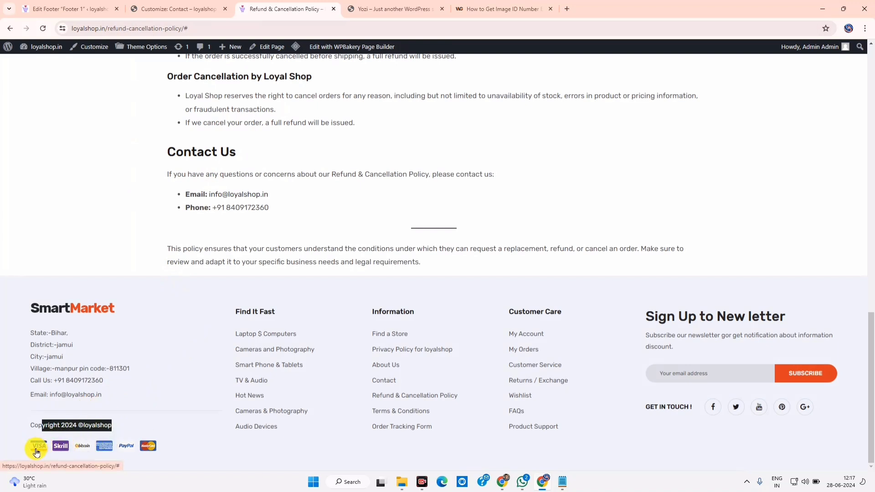
click(193, 444)
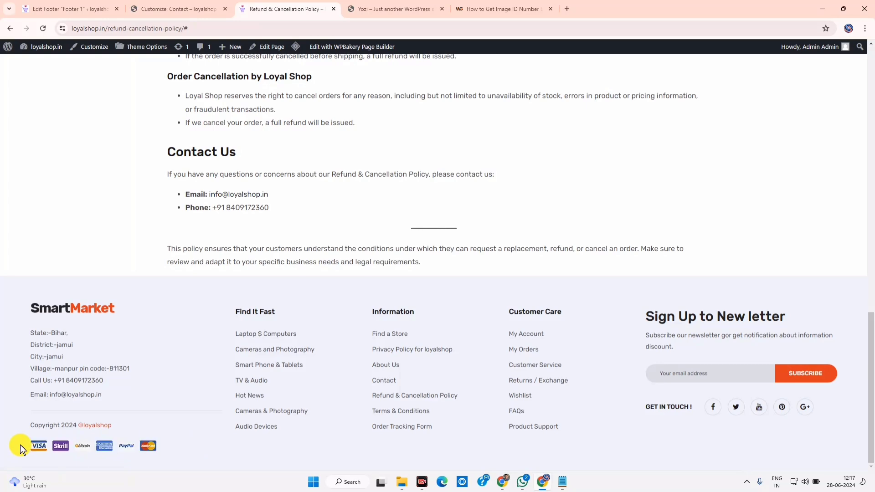
click(64, 9)
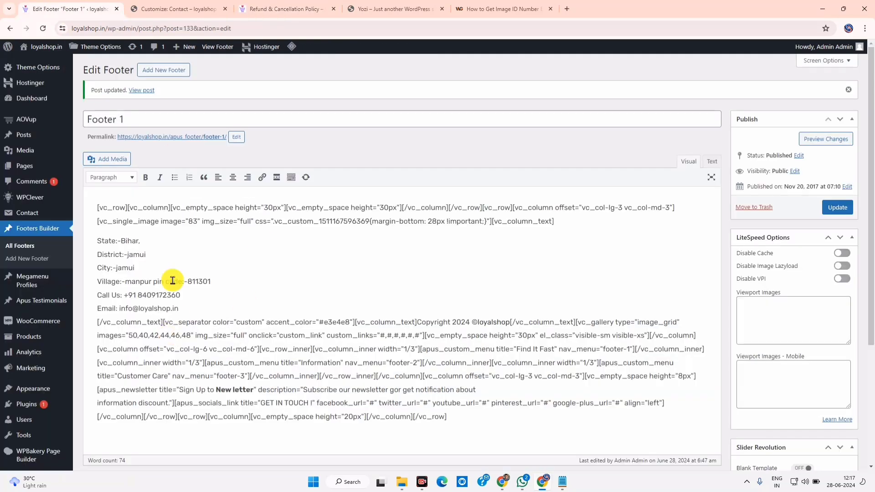
drag(566, 230, 55, 191)
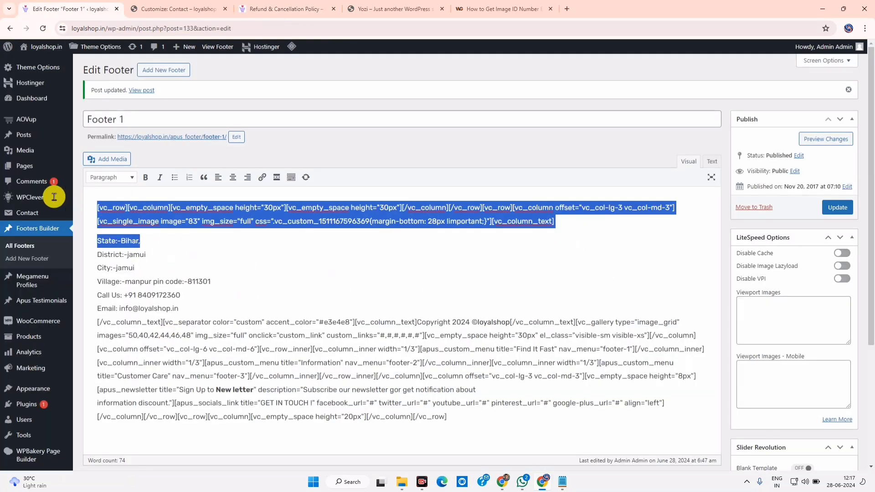
Open the Media Library and show it in list view
mouse_move(51, 154)
click(97, 152)
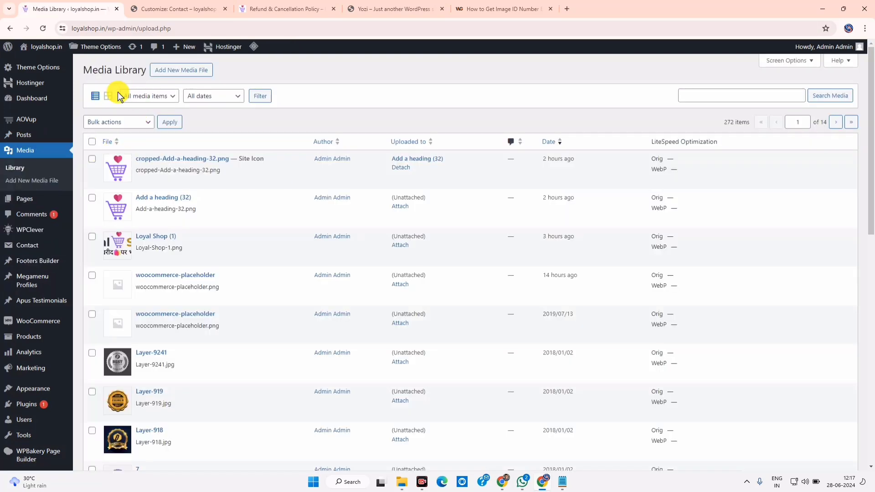
click(114, 96)
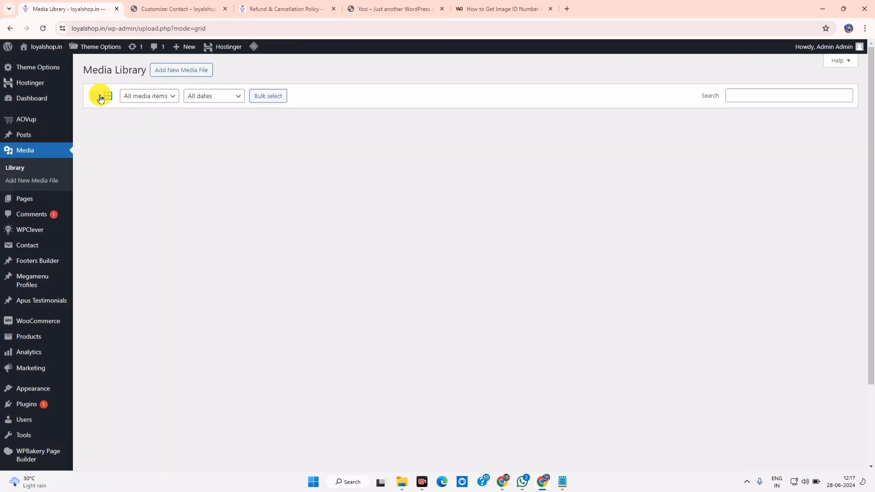
click(99, 97)
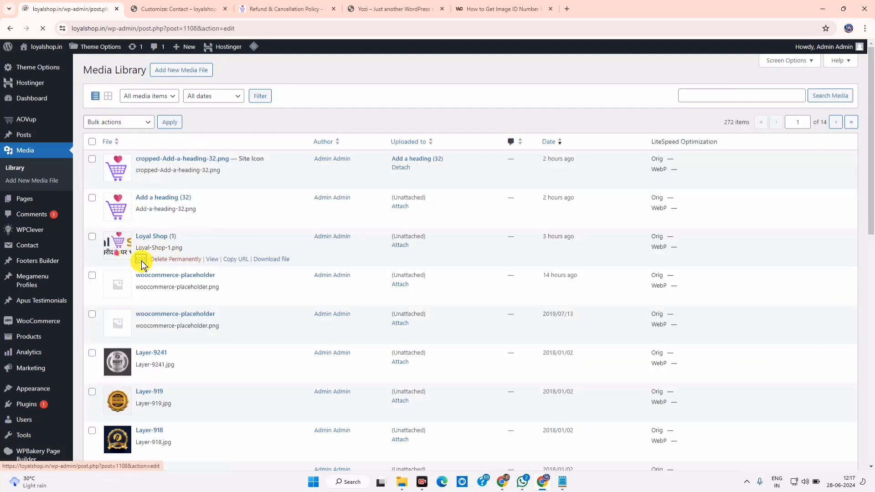
Copy the Loyal Shop (1) image ID 1108 from its URL, ready to paste after 'IMAGE ID REQUIRED --'
click(193, 29)
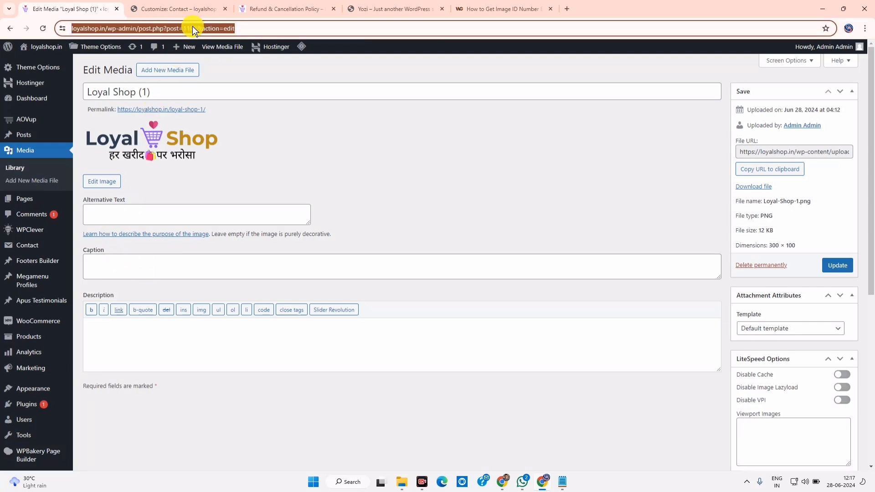
click(205, 25)
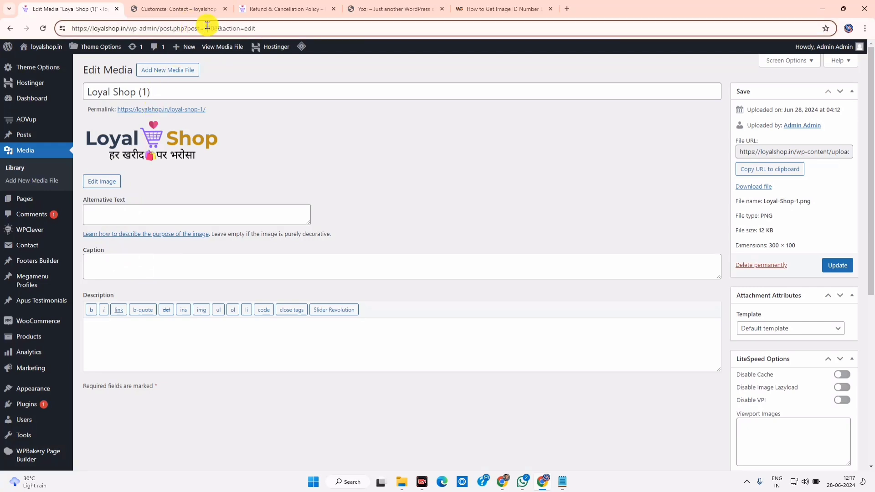
click(562, 482)
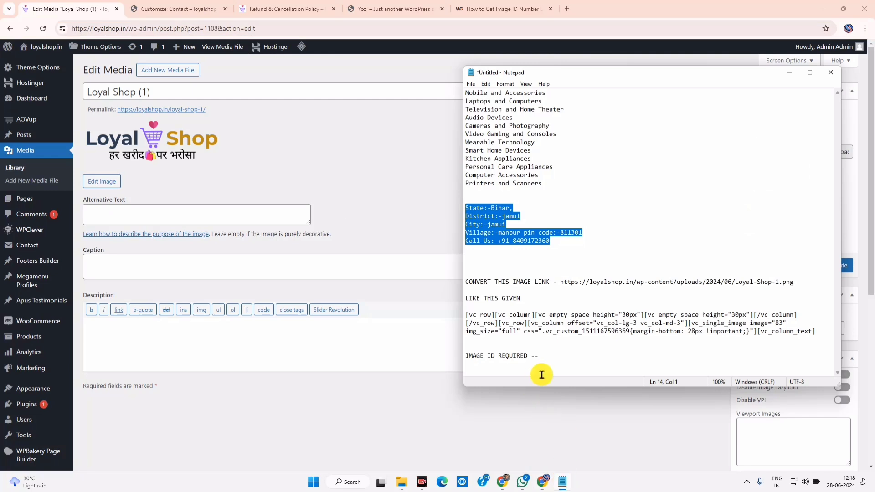
click(212, 27)
right_click(212, 29)
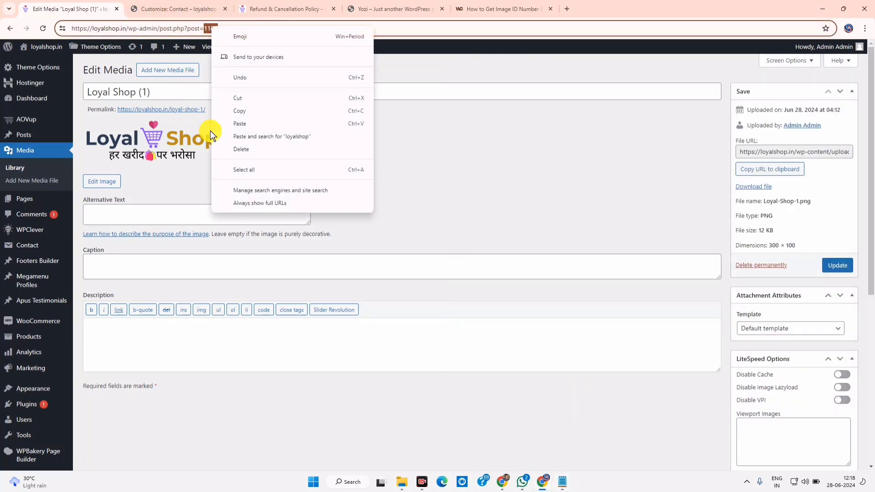
click(236, 111)
click(567, 485)
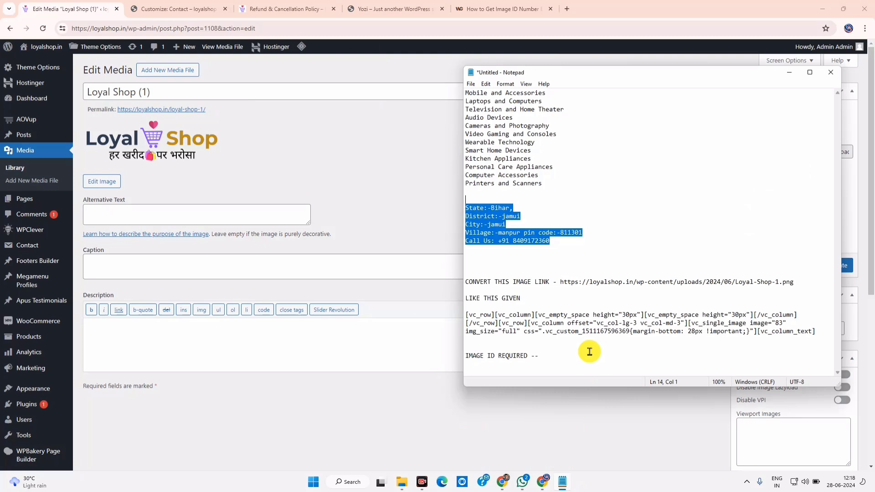
click(555, 356)
right_click(555, 357)
Paste 1108 after 'IMAGE ID REQUIRED --' and change the sample shortcode's image value back to 83
click(586, 252)
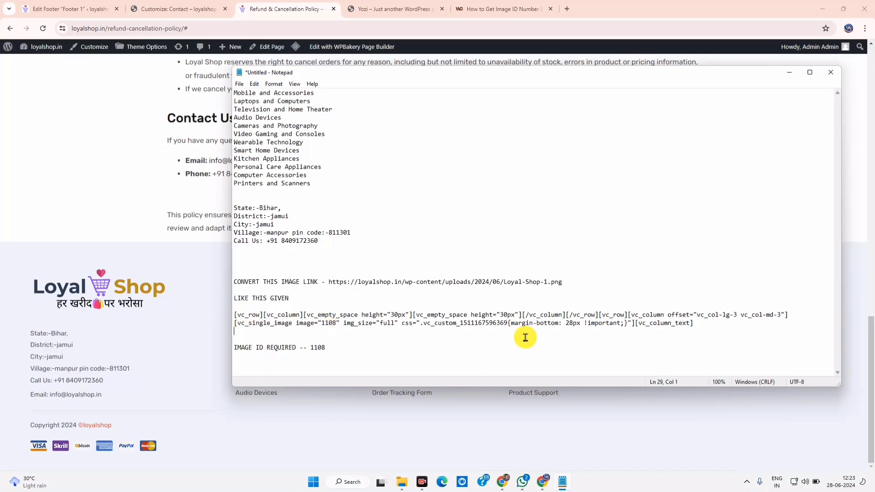
double_click(311, 347)
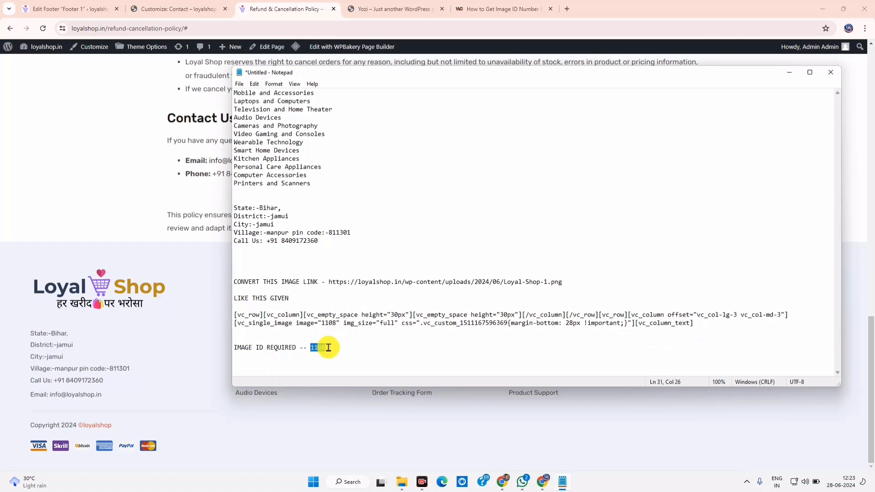
double_click(326, 323)
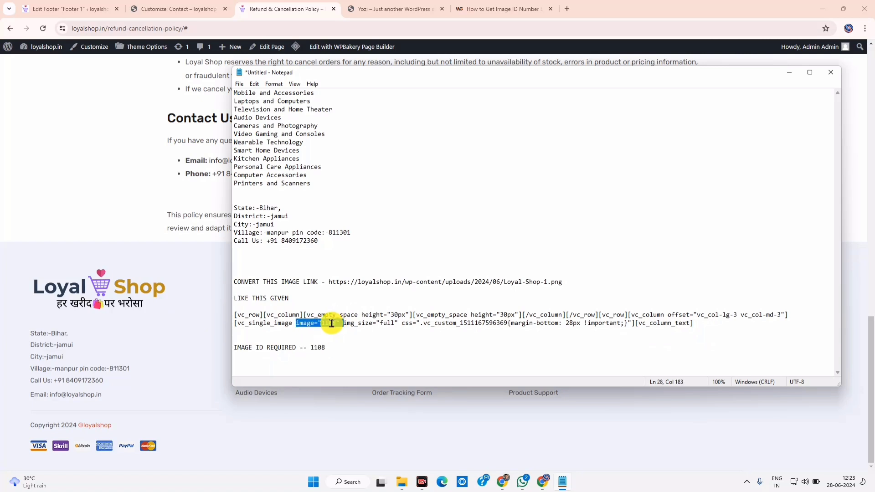
key(BackSpace)
key(BackSpace)
key(BackSpace)
key(BackSpace)
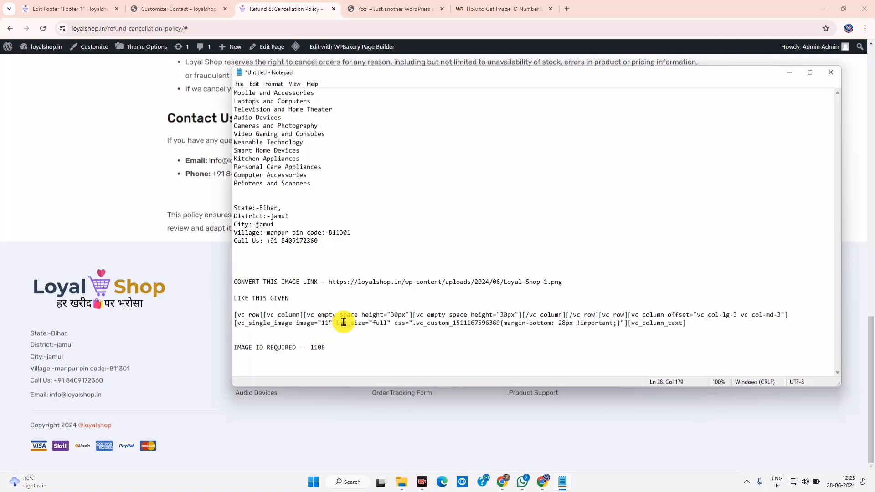
text(83)
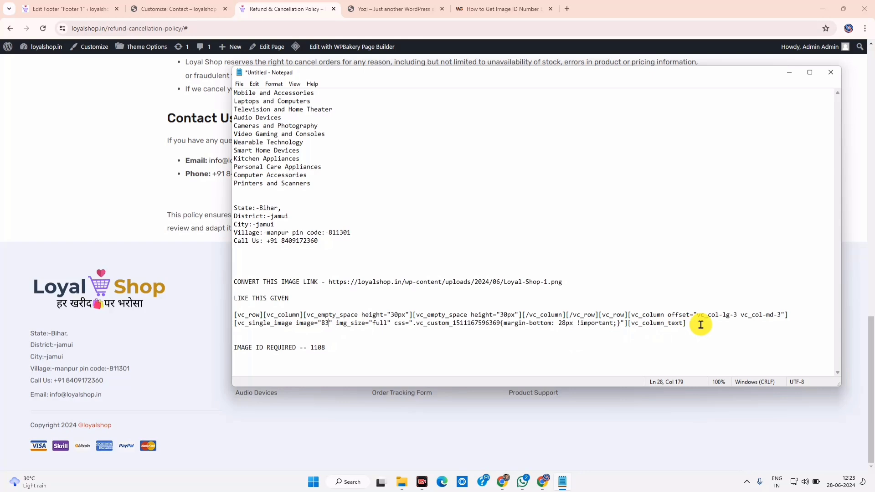
click(91, 9)
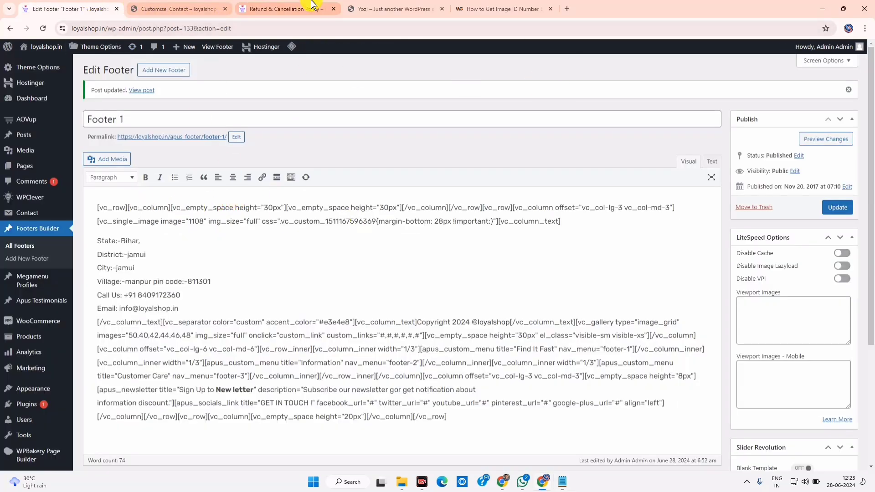
Compare the demo and reloaded live footers, then insert a new line above 'State:-Bihar,' for the country
click(369, 8)
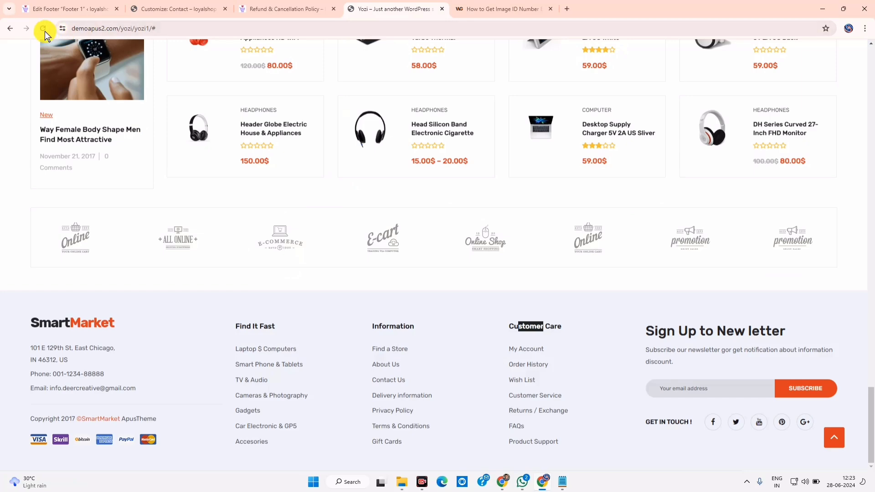
click(289, 9)
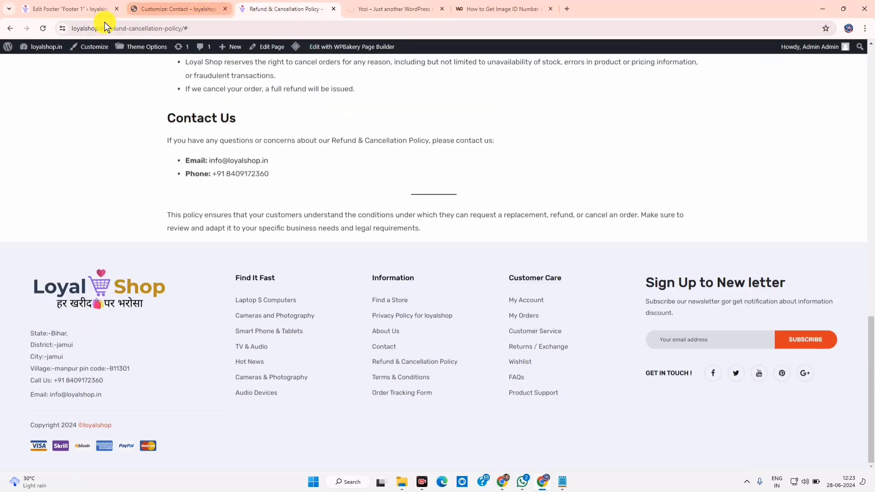
click(43, 29)
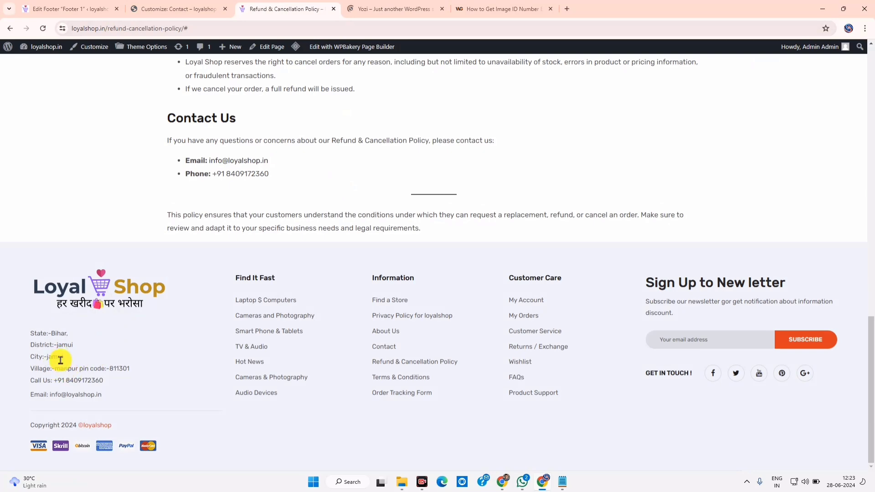
drag(37, 333, 128, 386)
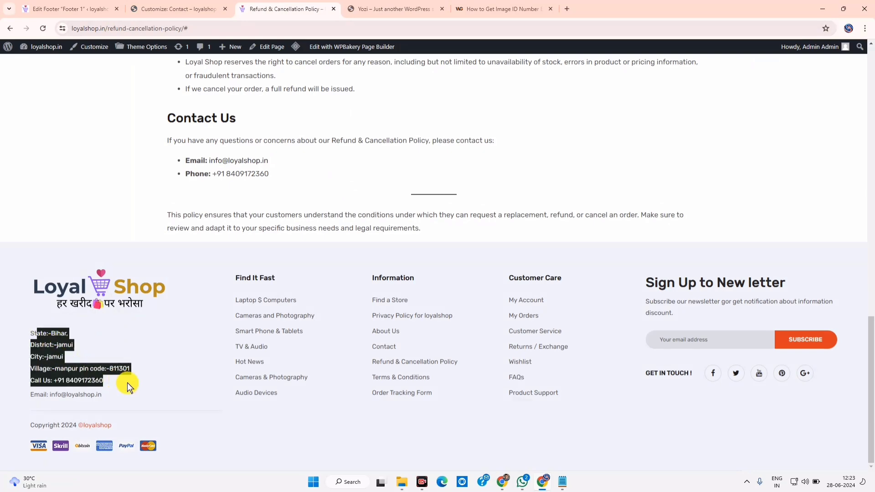
click(68, 8)
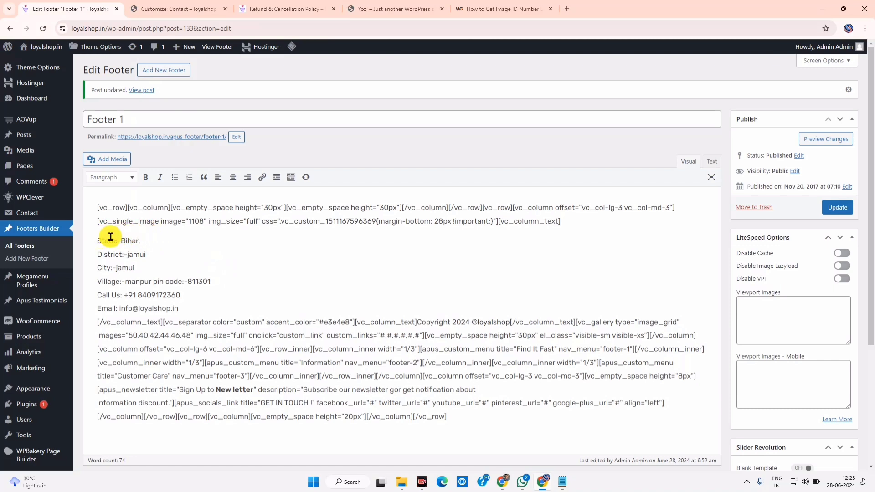
key(Return)
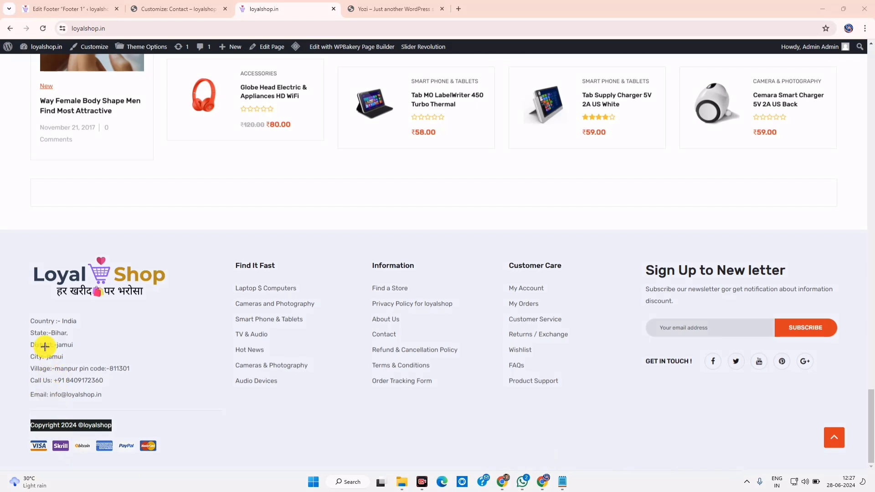
Highlight sections of the live loyalshop.in footer to compare its layout
drag(30, 315, 130, 395)
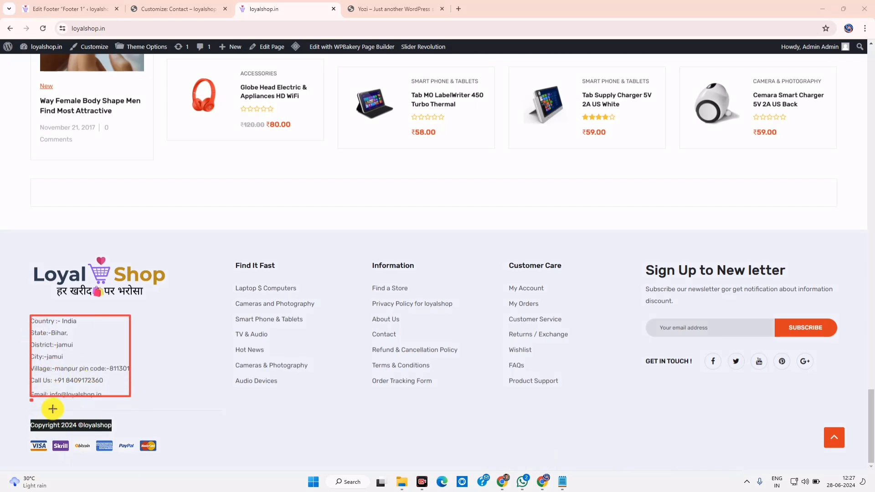
drag(52, 408, 237, 418)
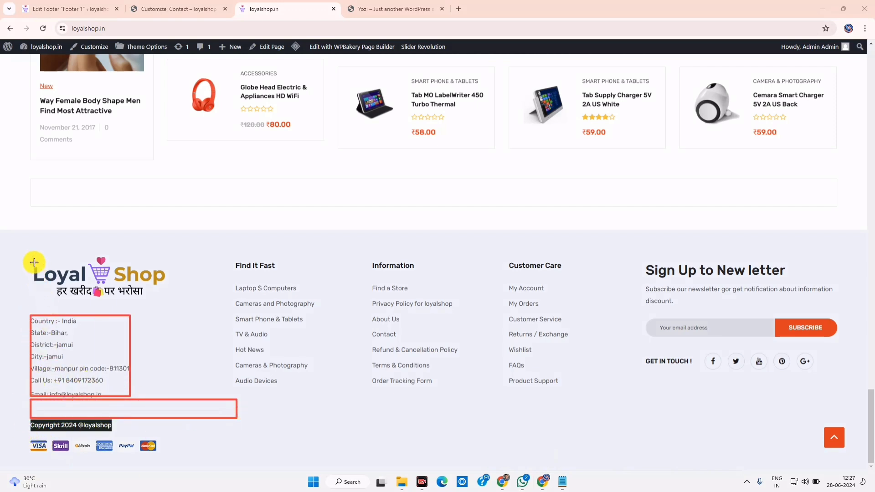
mouse_move(215, 375)
mouse_down()
mouse_move(640, 461)
mouse_move(823, 458)
mouse_up()
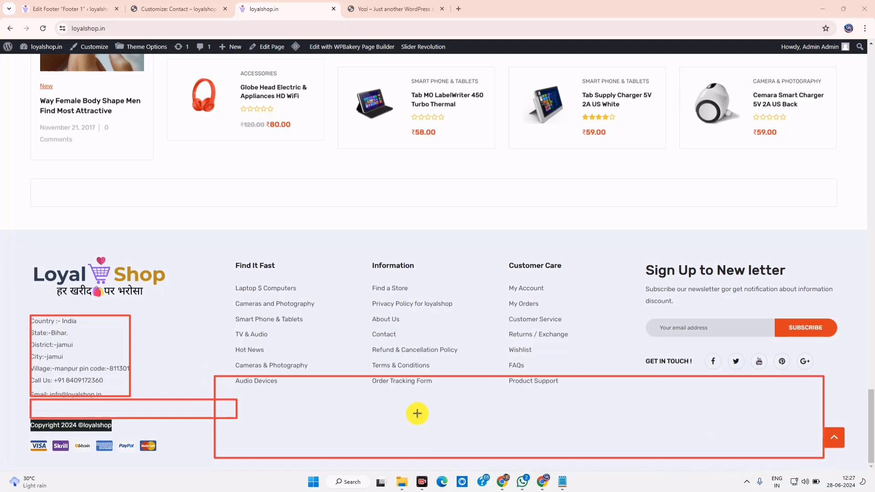
drag(233, 386, 396, 434)
drag(28, 394, 109, 417)
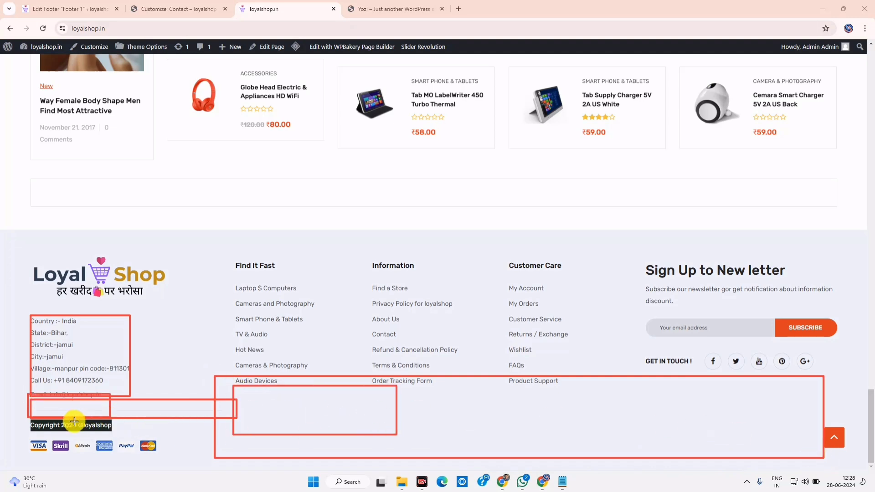
mouse_move(32, 262)
mouse_down()
mouse_move(130, 300)
mouse_move(182, 303)
mouse_up()
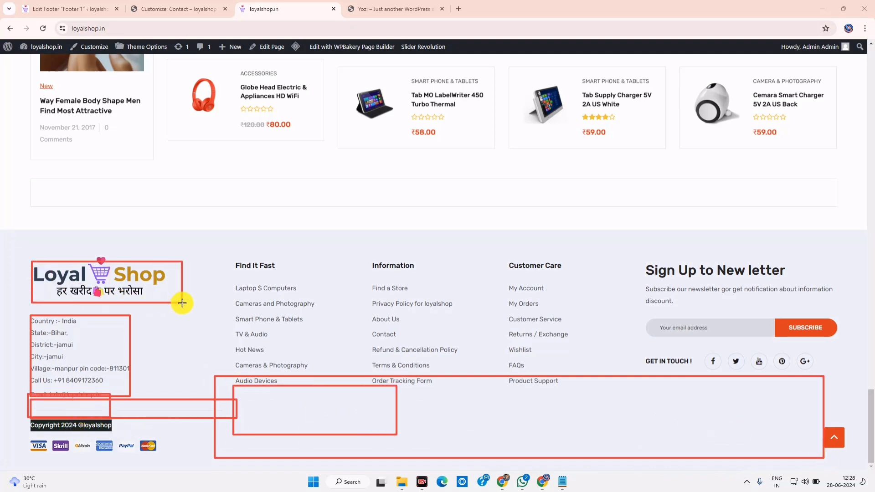
drag(51, 282, 165, 302)
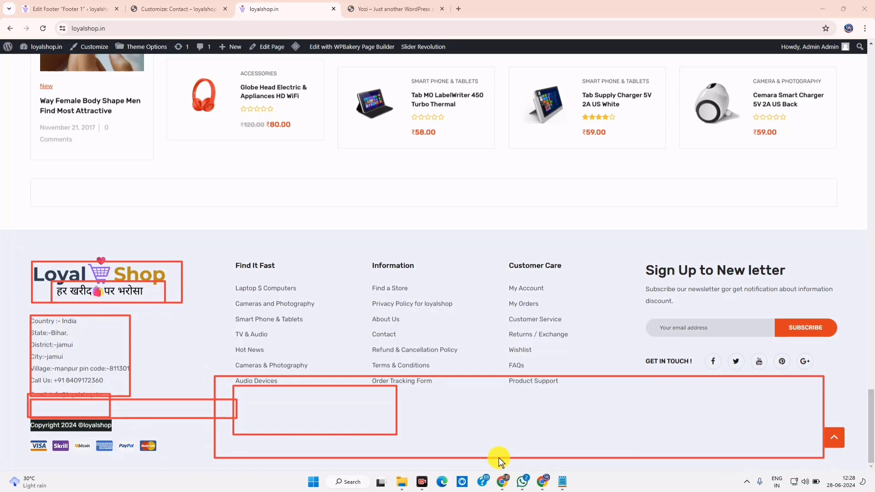
key(Escape)
Open the Yozi demo's SmartMarket logo, logo-1.png, in a new tab, then return to loyalshop.in
key(ctrl+Tab)
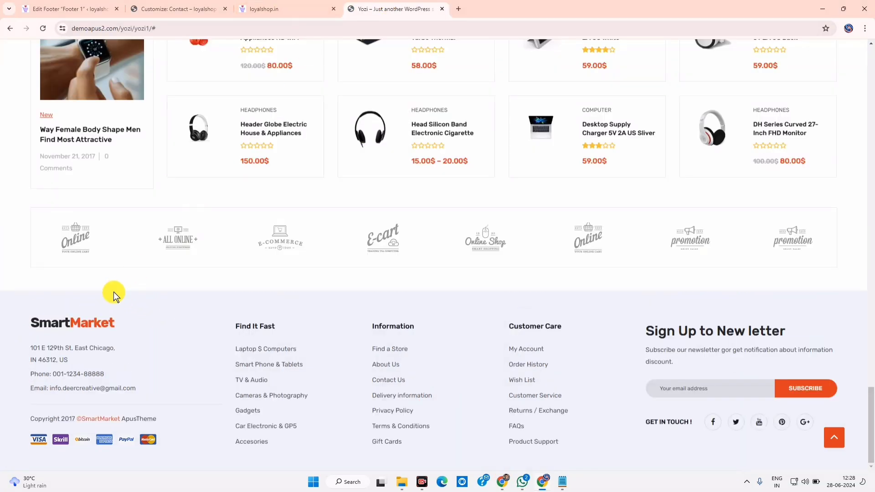
right_click(87, 327)
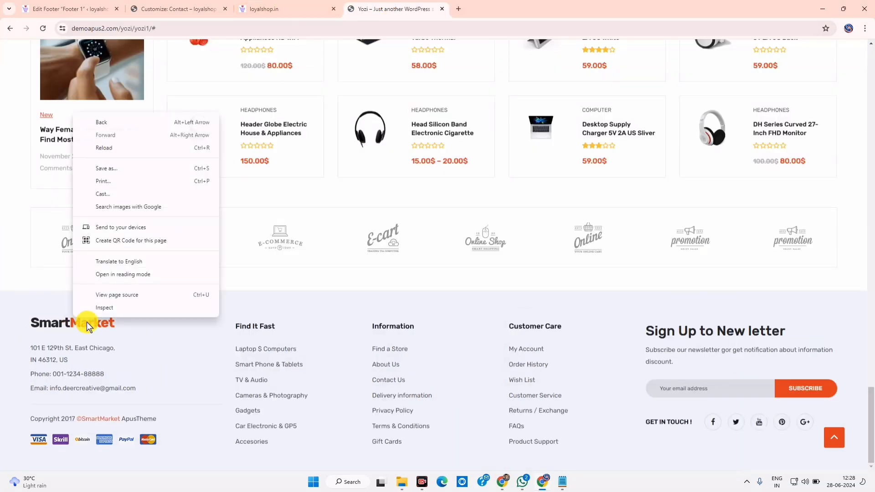
right_click(53, 324)
click(663, 338)
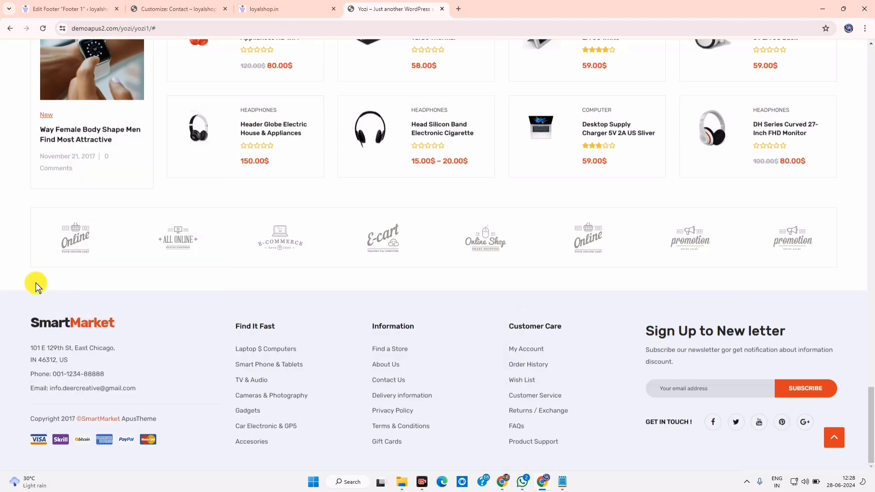
right_click(96, 322)
click(124, 331)
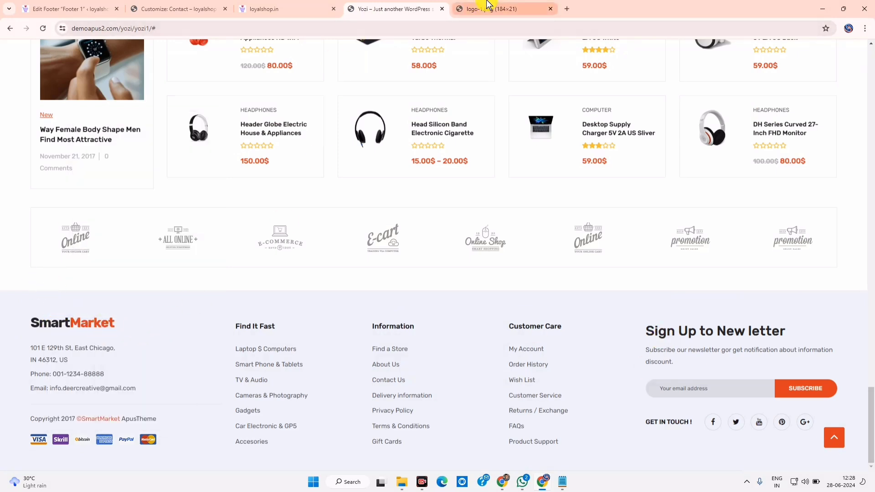
key(ctrl+Tab)
click(415, 6)
click(285, 7)
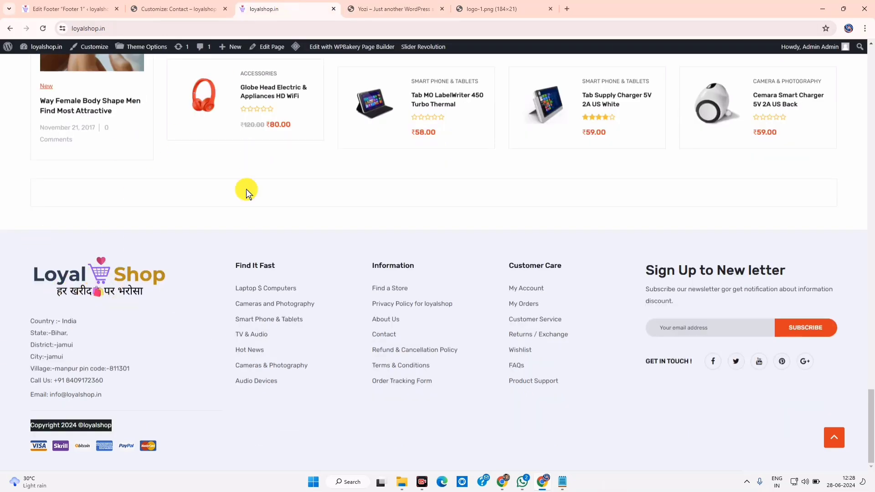
Open the Loyal Shop logo design in Canva and delete the Hindi tagline and shopping-bag image
click(503, 483)
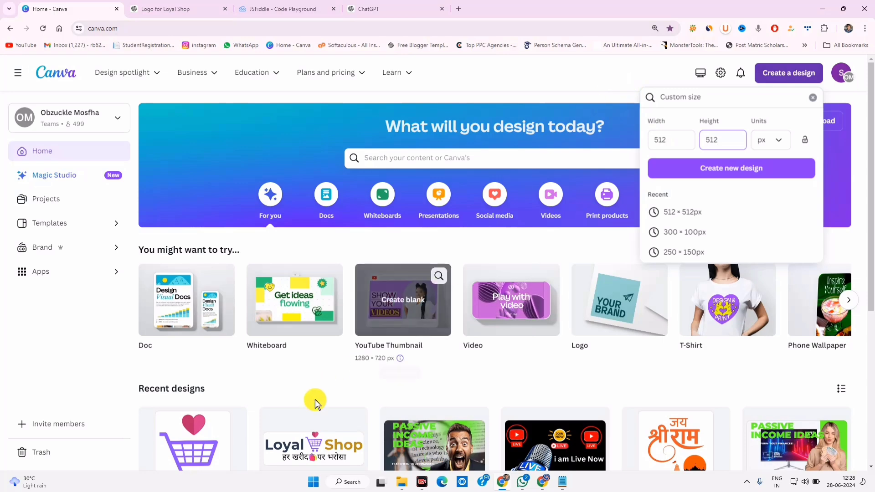
scroll(321, 378, down, 3)
click(318, 295)
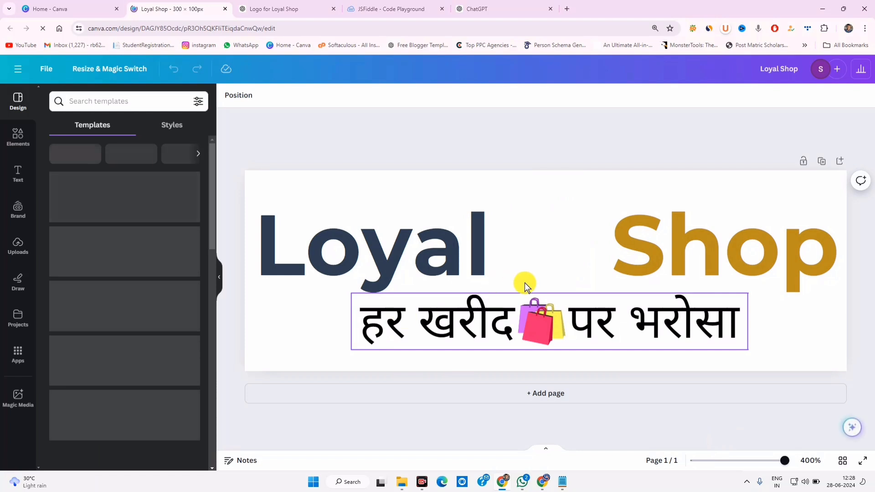
click(579, 298)
click(583, 270)
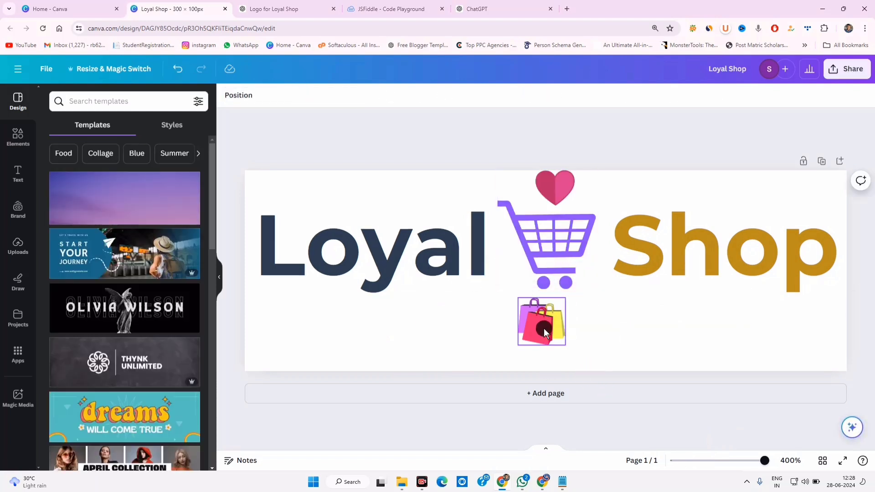
click(540, 327)
click(542, 272)
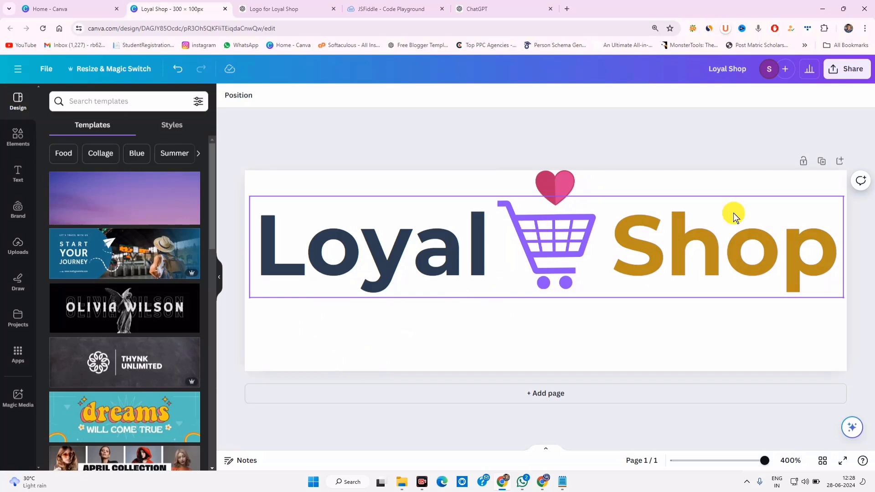
Download the edited logo as a PNG and show it in its folder
click(842, 69)
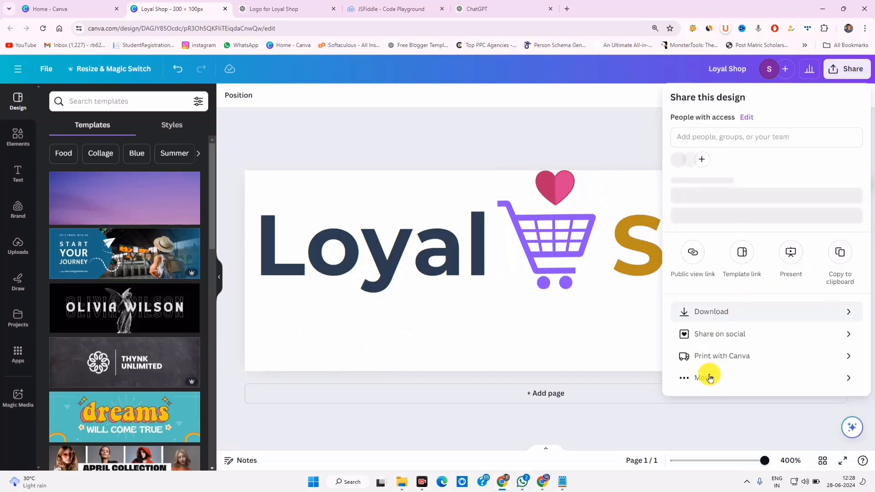
click(724, 320)
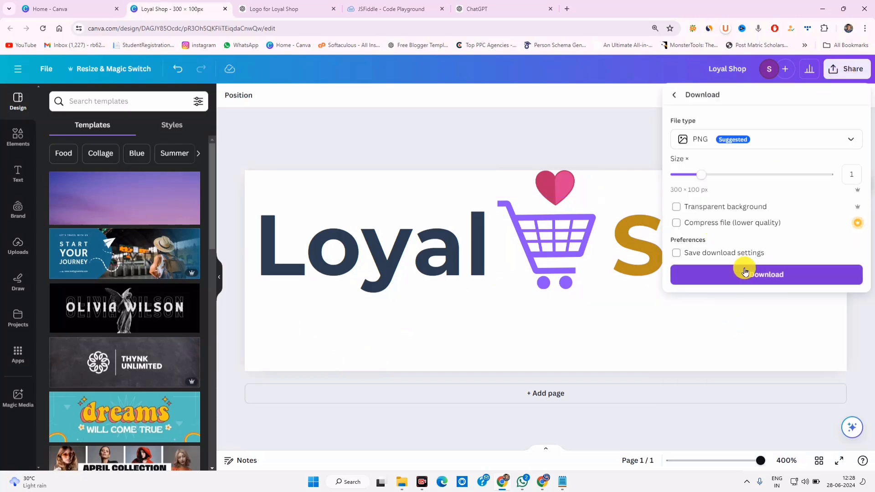
click(760, 275)
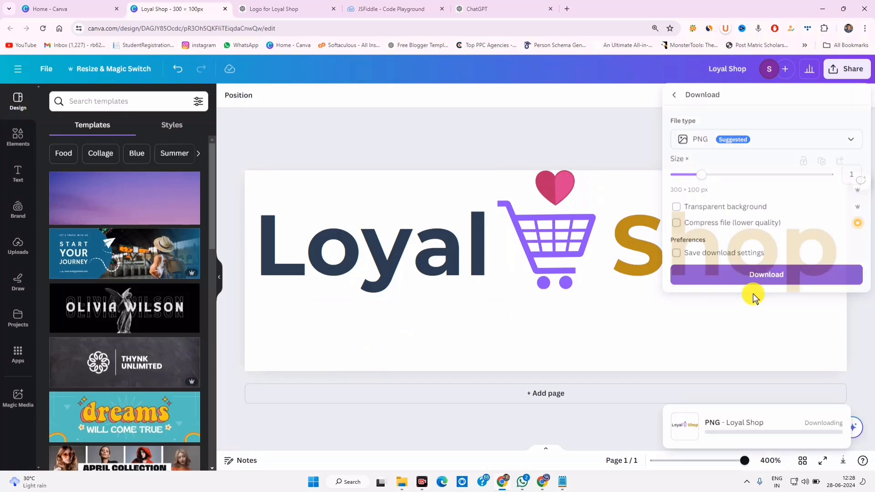
click(693, 463)
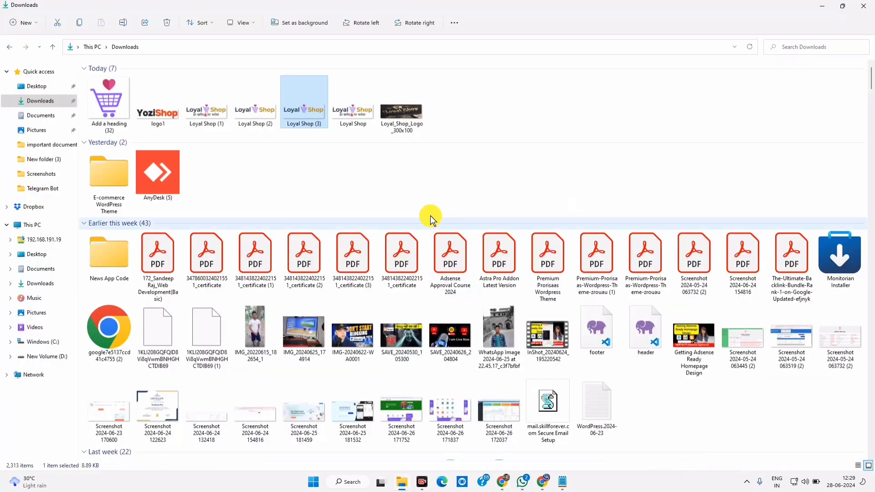
Open Loyal Shop (3).png from Downloads in Photos and start editing it
click(300, 112)
right_click(300, 112)
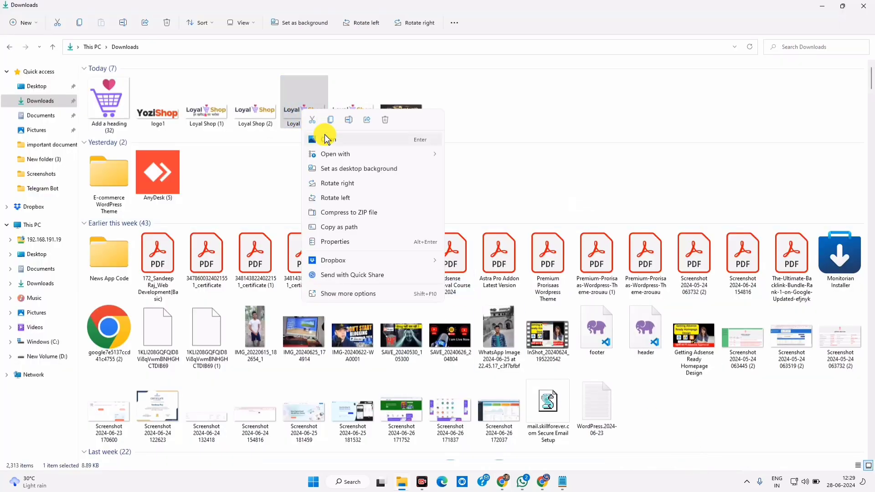
click(329, 139)
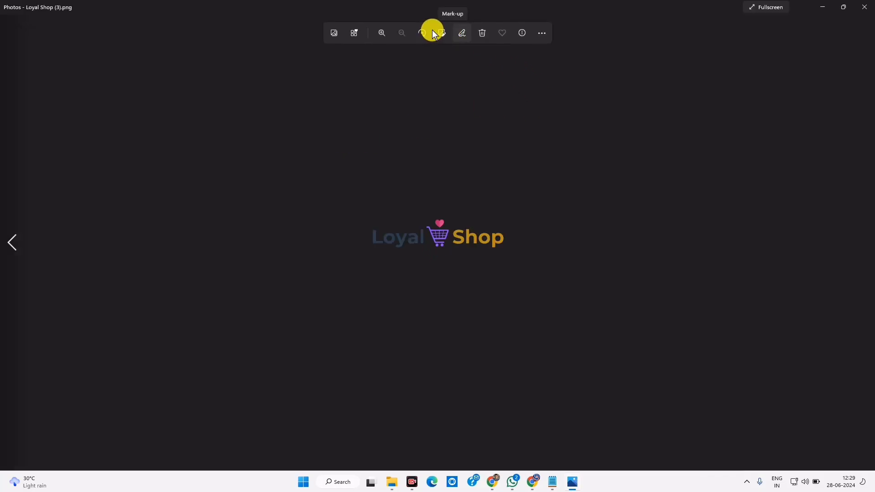
click(438, 32)
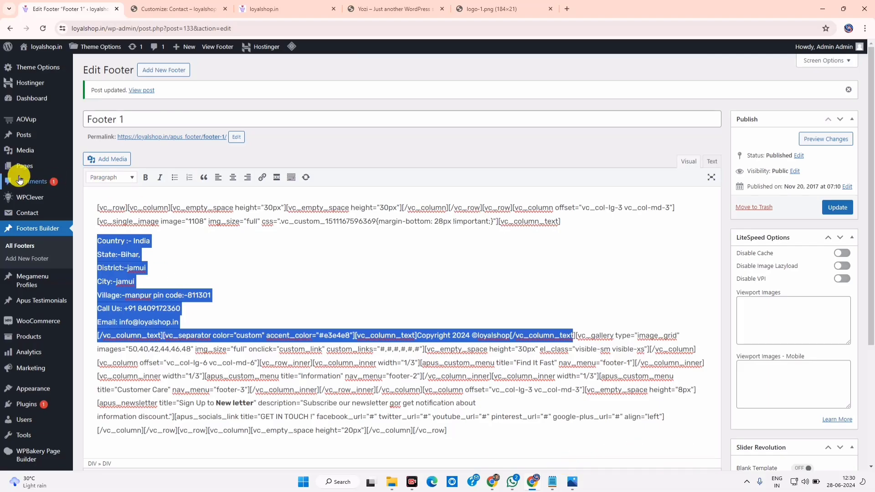
Upload the Loyal Shop (3)02 logo image as a new media file, then return to the Media Library list
mouse_move(25, 149)
click(100, 152)
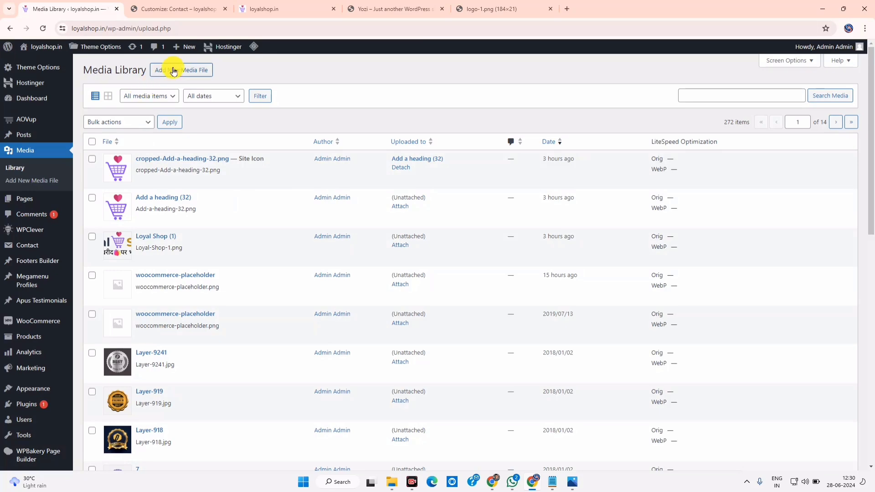
click(173, 71)
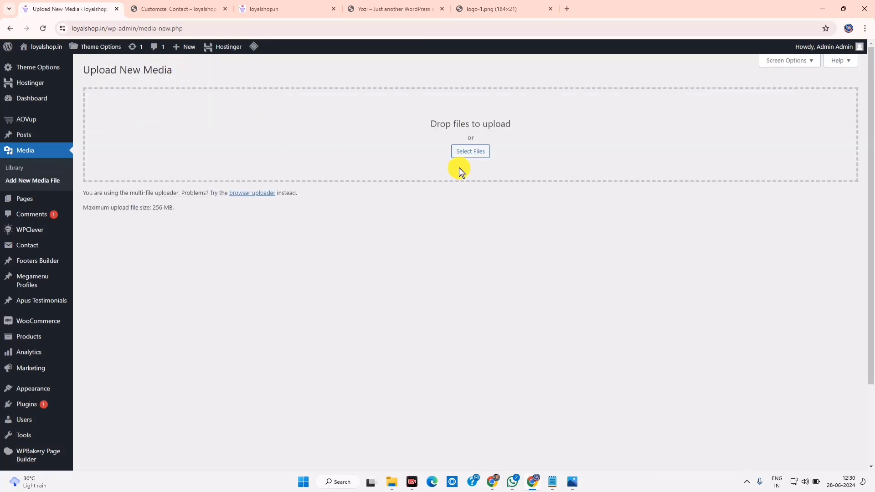
click(465, 150)
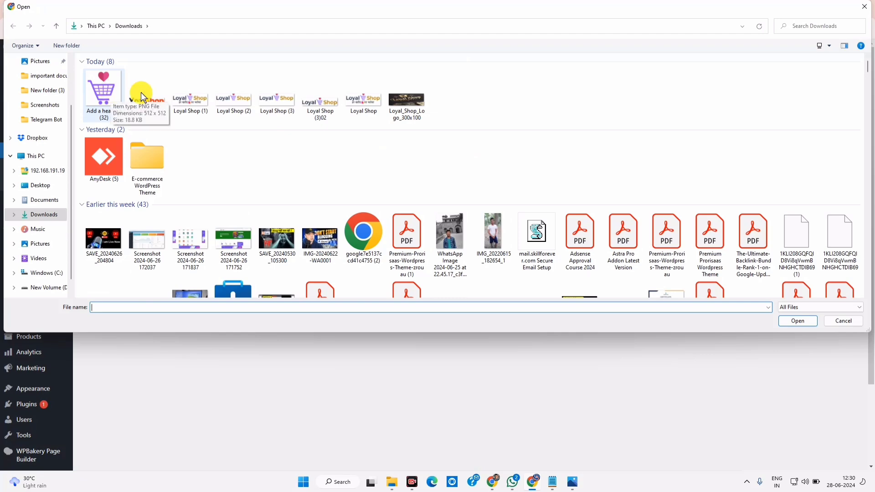
click(322, 101)
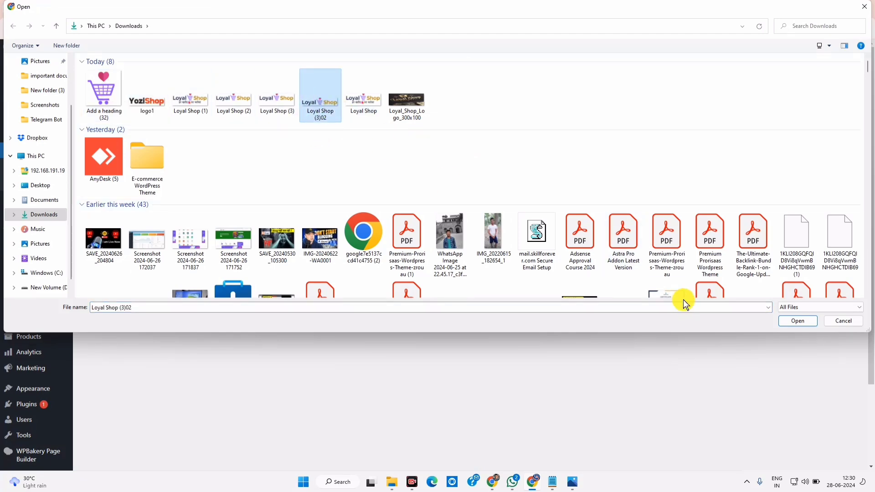
click(792, 320)
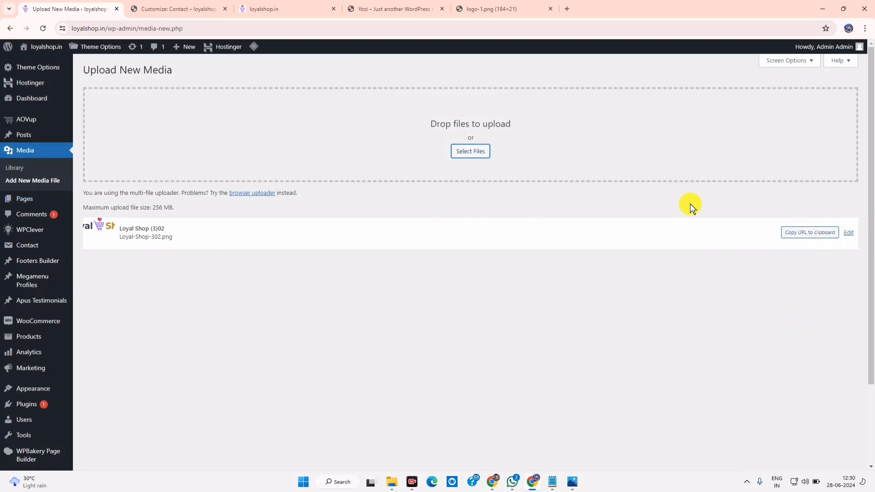
click(30, 150)
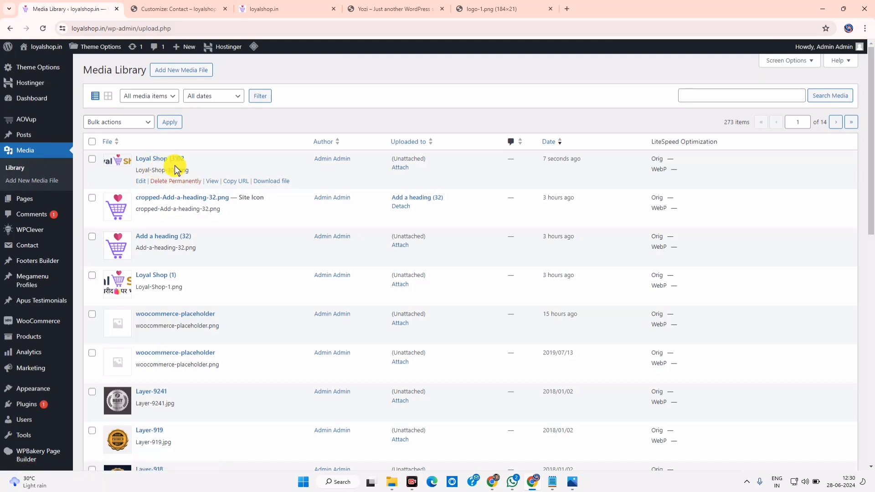
Copy the new logo's image ID 1189 from its Edit Media page address
click(141, 182)
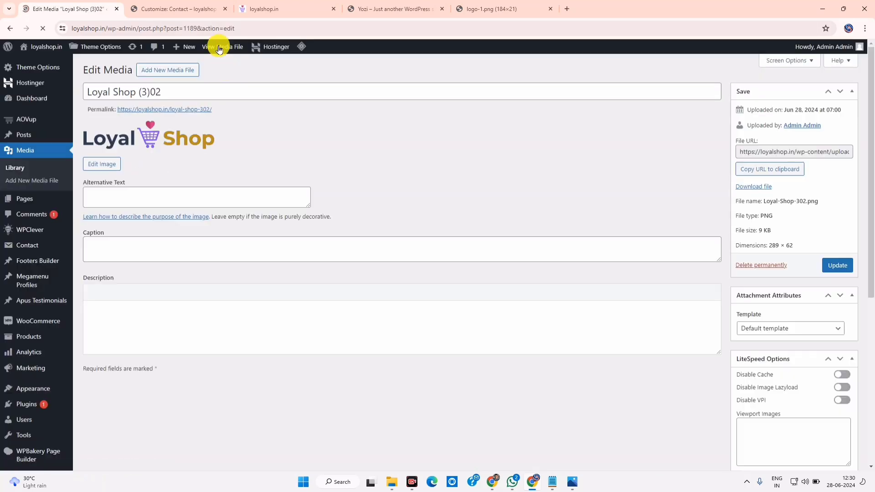
click(191, 28)
click(203, 27)
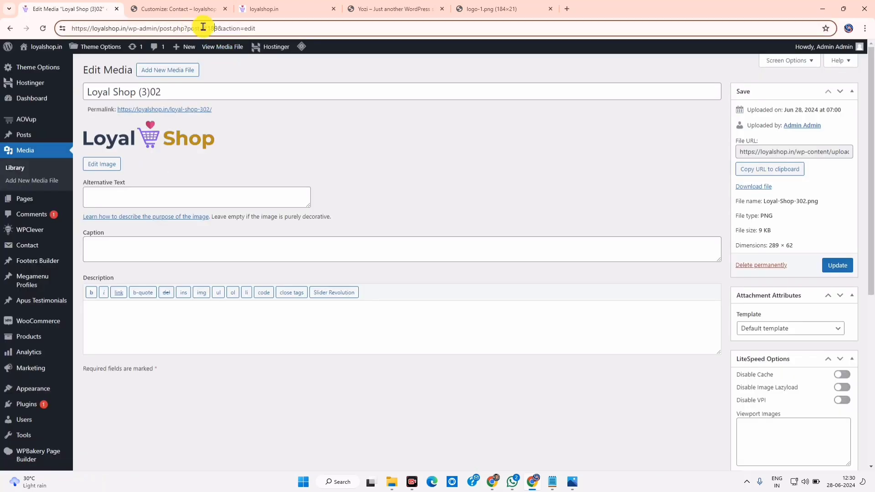
right_click(215, 31)
click(239, 111)
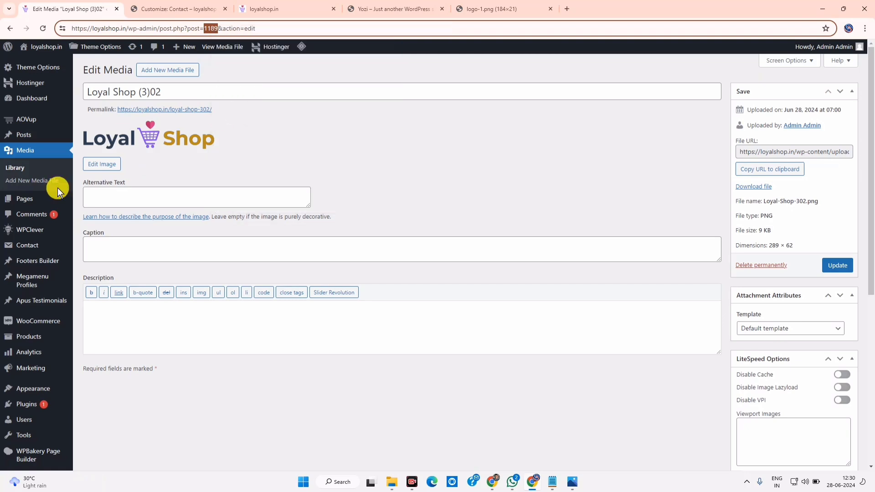
In Footer 1, replace image ID 1108 with 1189 and update the footer
mouse_move(30, 325)
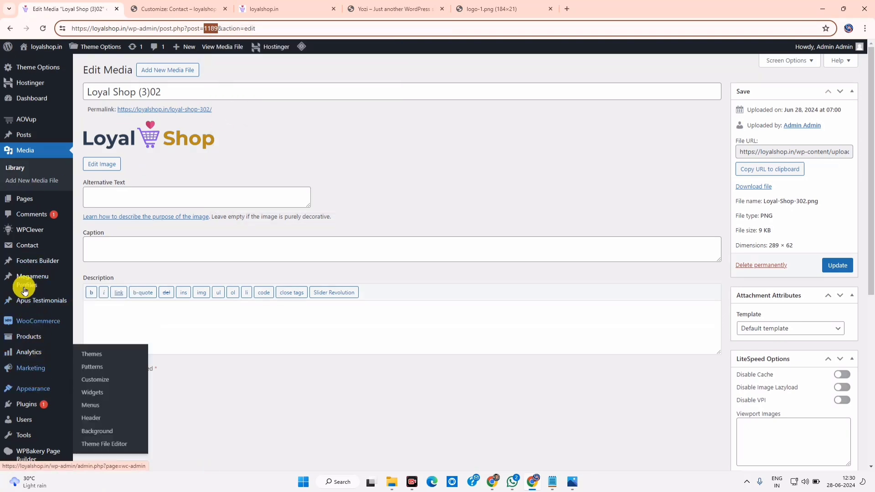
mouse_move(35, 260)
click(91, 267)
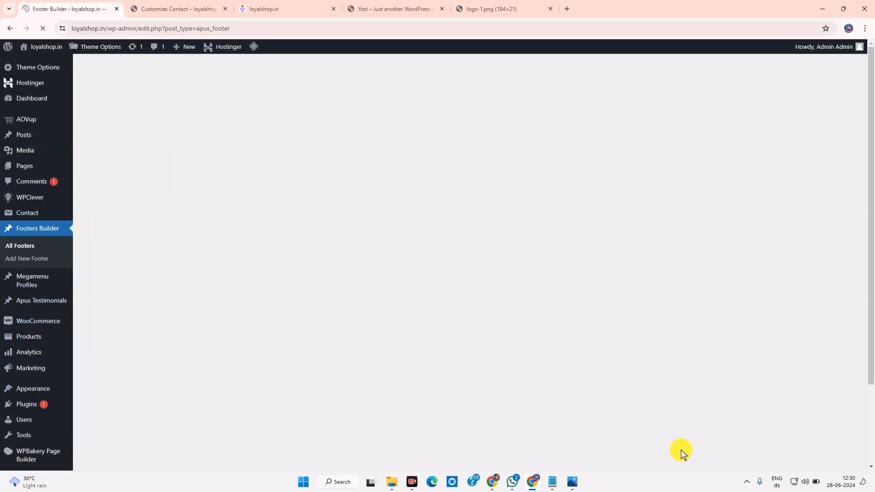
click(108, 259)
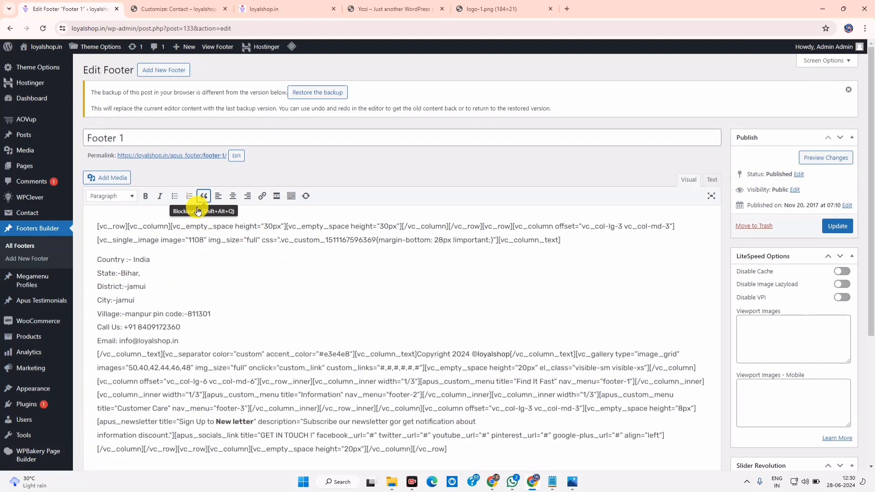
right_click(196, 240)
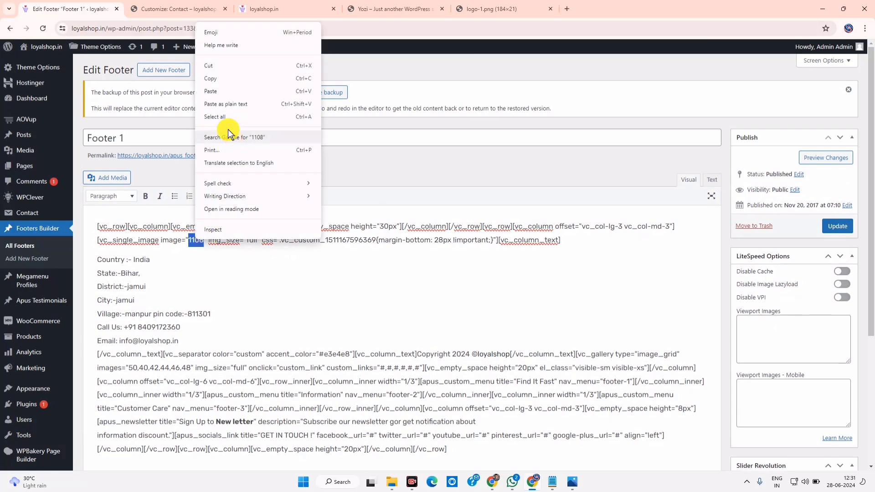
click(228, 84)
text(1189)
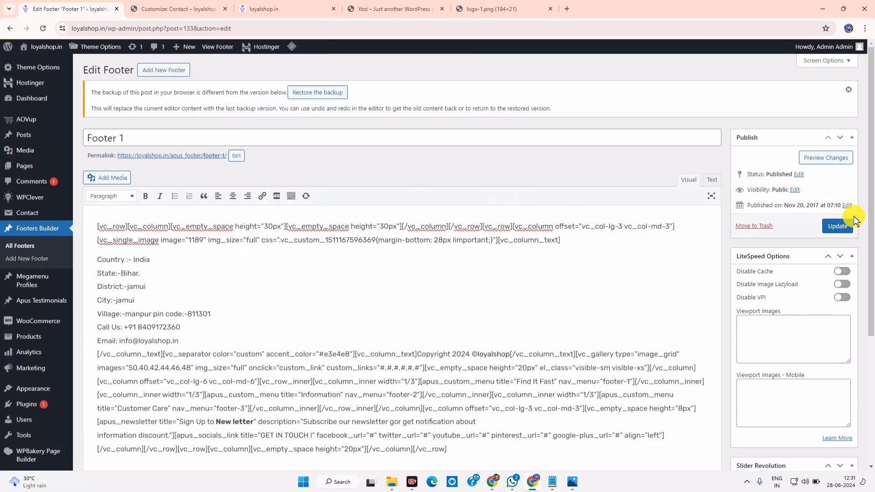
click(837, 226)
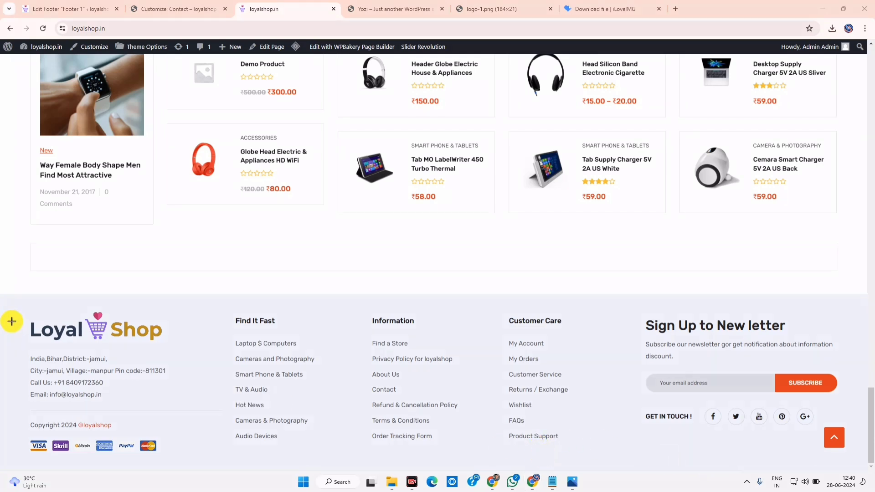
Close the iLoveIMG download tab
drag(22, 351, 208, 409)
drag(19, 322, 190, 354)
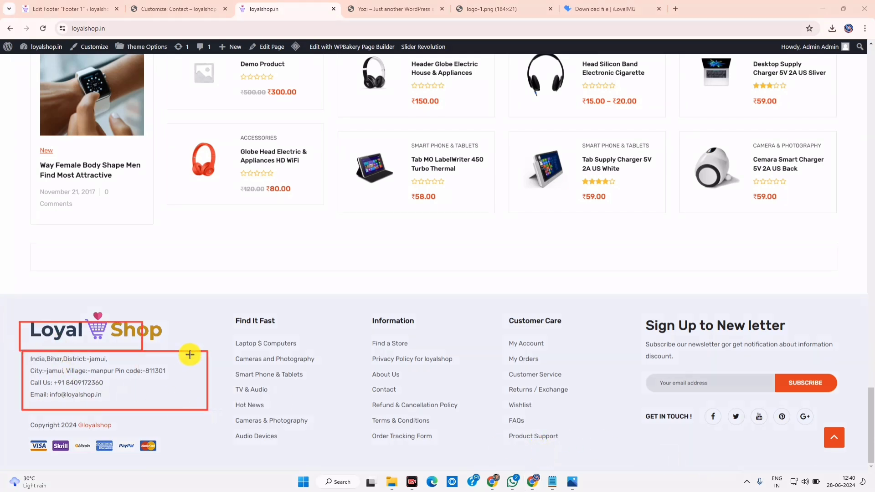
mouse_move(17, 407)
mouse_down()
mouse_move(164, 464)
mouse_move(616, 489)
mouse_up()
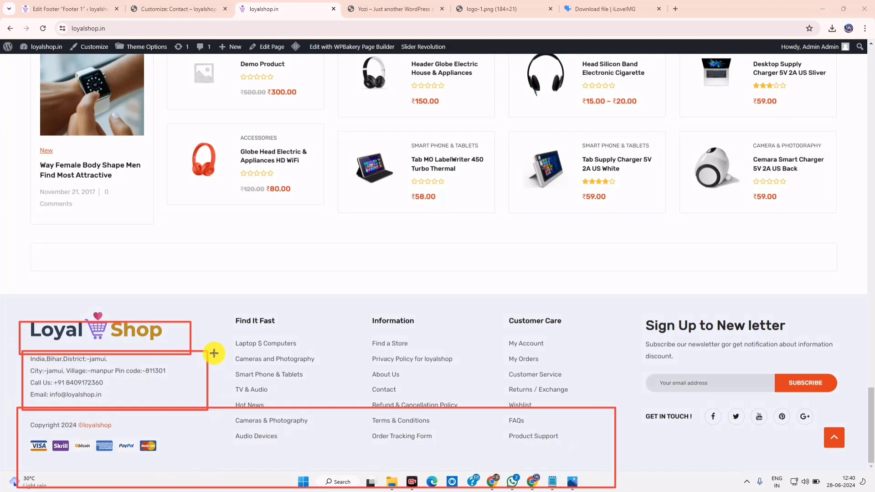
drag(208, 349, 385, 436)
drag(29, 378, 123, 393)
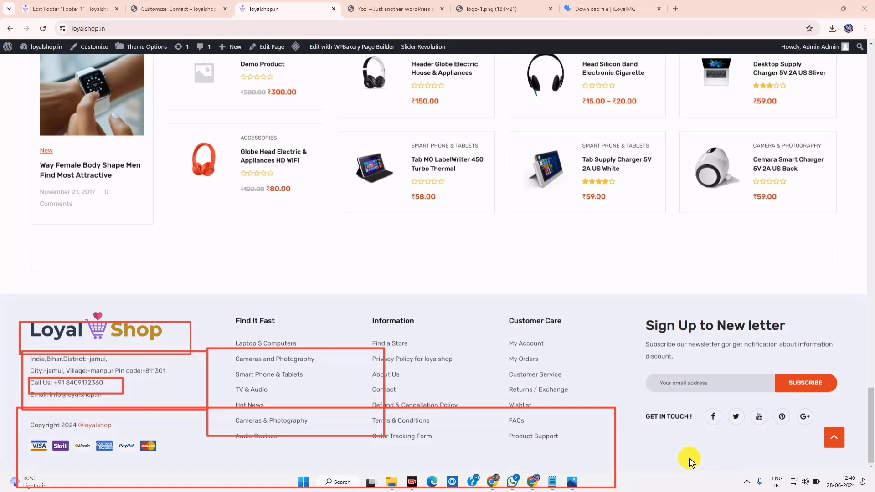
key(Escape)
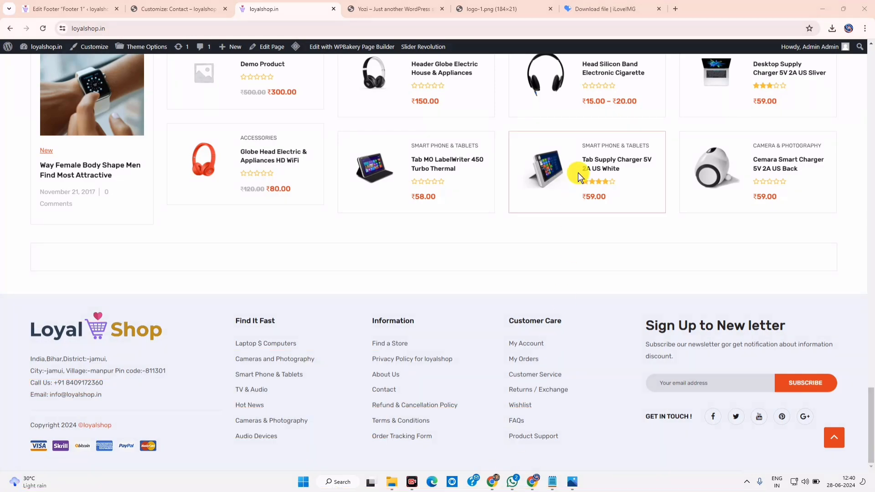
click(550, 9)
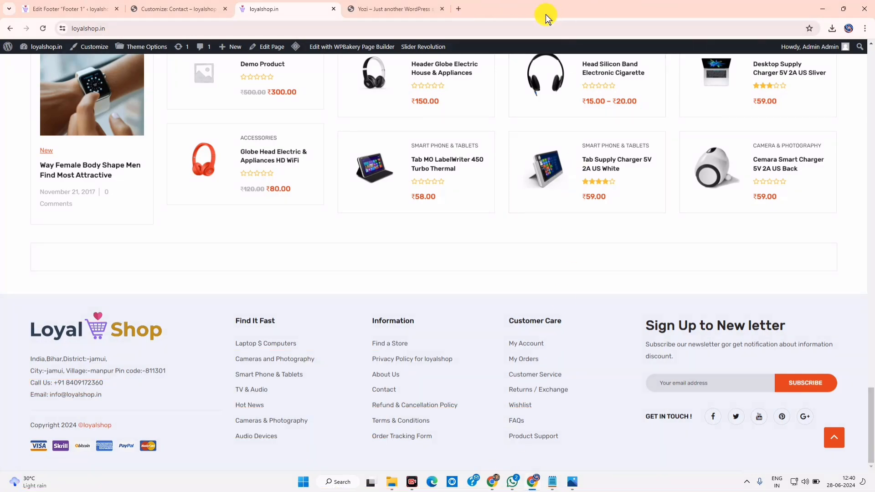
Return to the footer editing page
scroll(314, 364, up, 15)
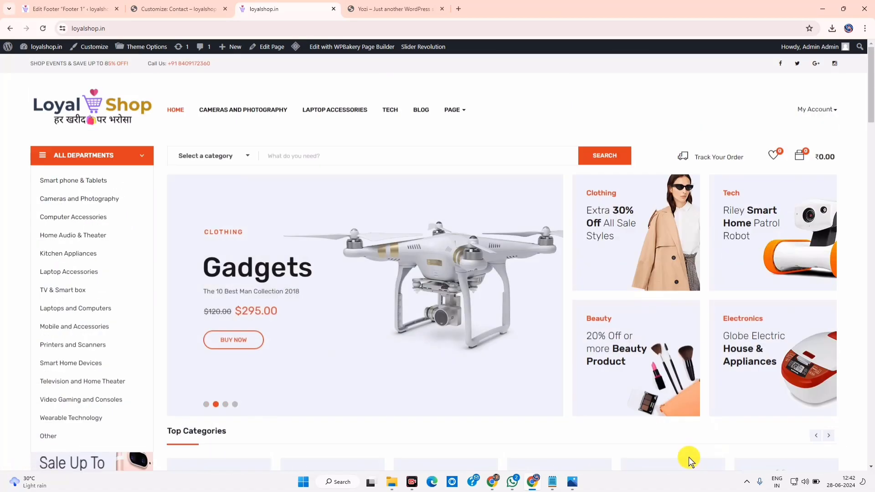
scroll(593, 357, down, 5)
scroll(593, 358, down, 10)
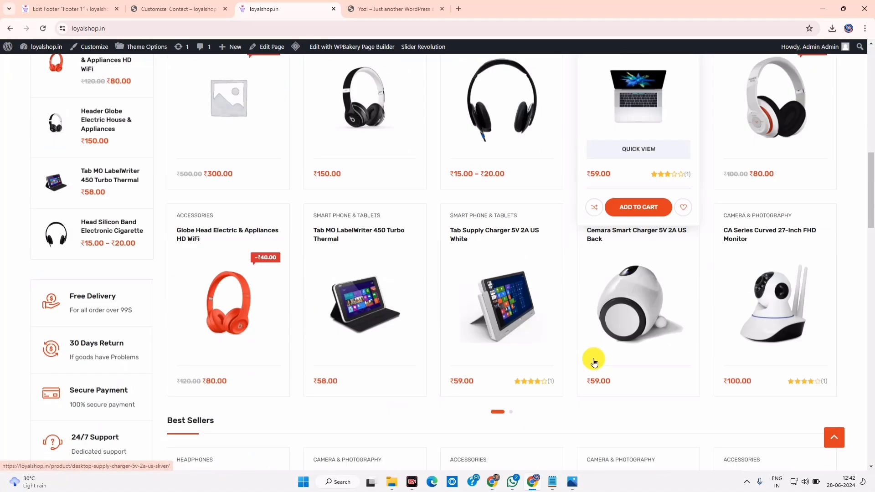
scroll(593, 358, up, 5)
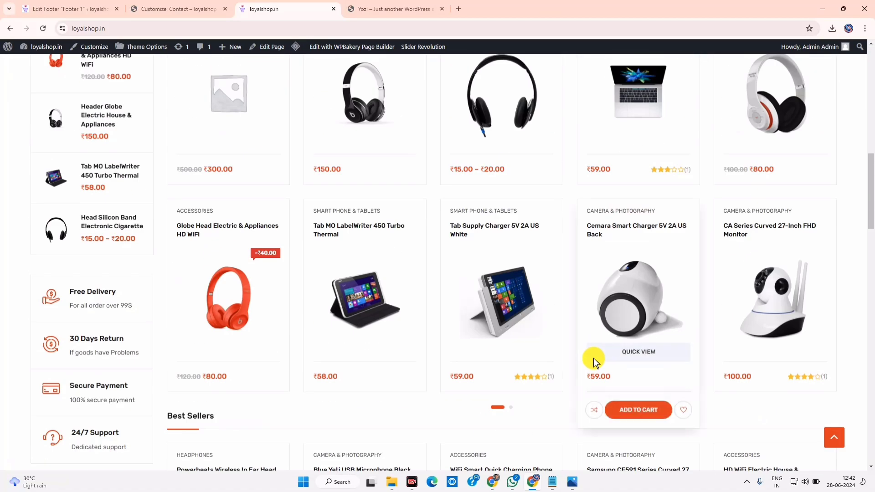
scroll(547, 346, up, 15)
click(95, 5)
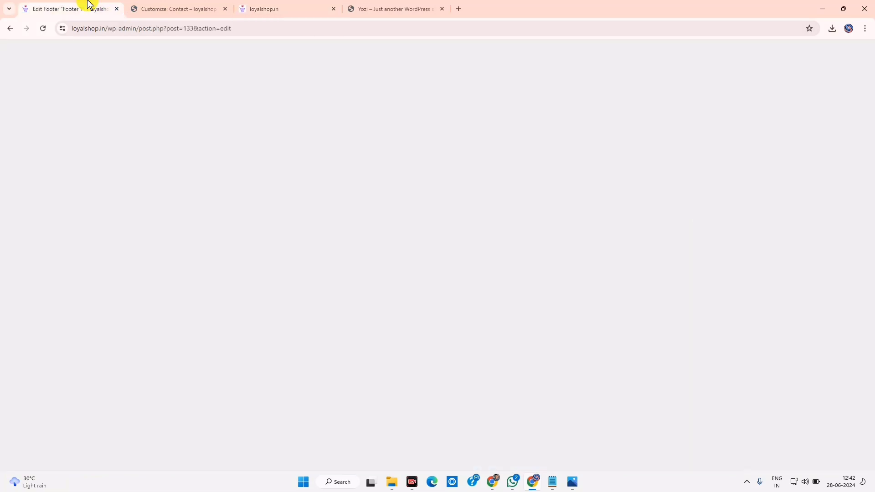
Review the live shop homepage, then switch to the All Products list
mouse_move(32, 336)
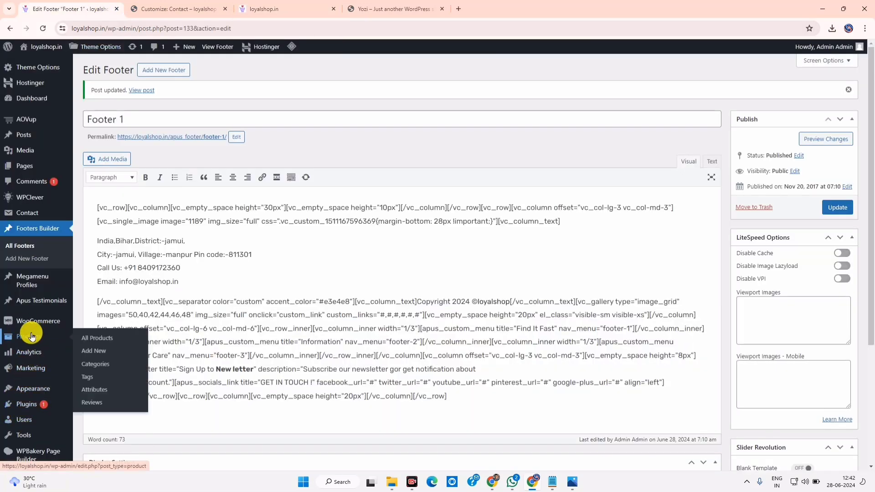
mouse_move(48, 323)
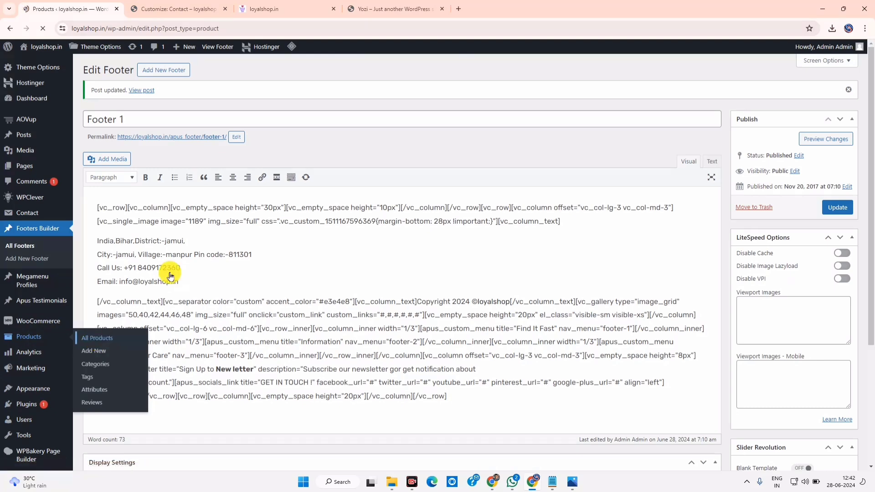
click(173, 6)
click(302, 8)
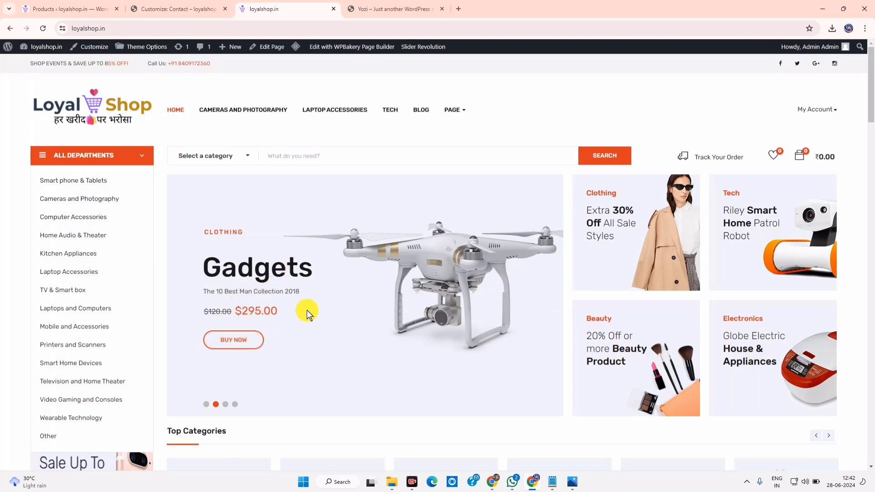
scroll(647, 337, down, 6)
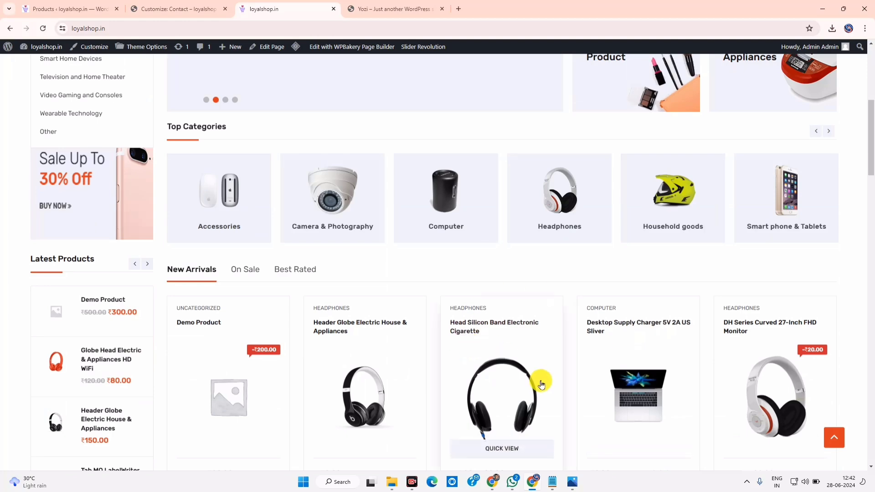
scroll(514, 344, down, 3)
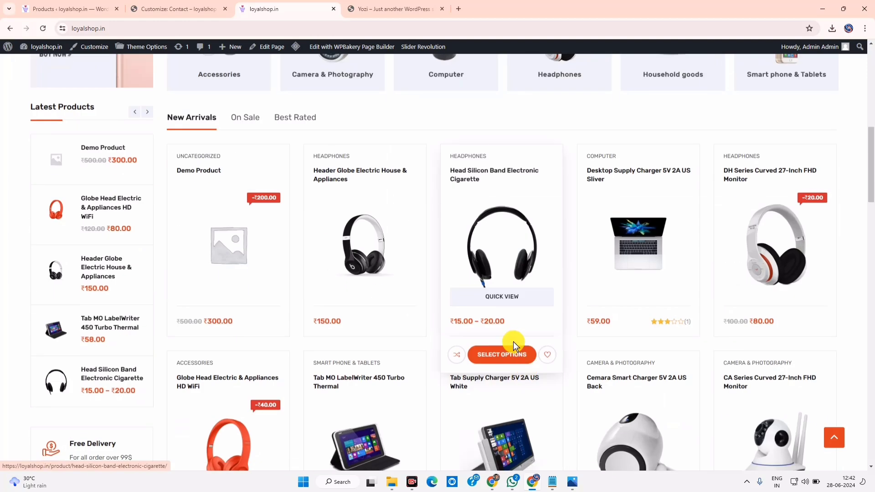
click(77, 5)
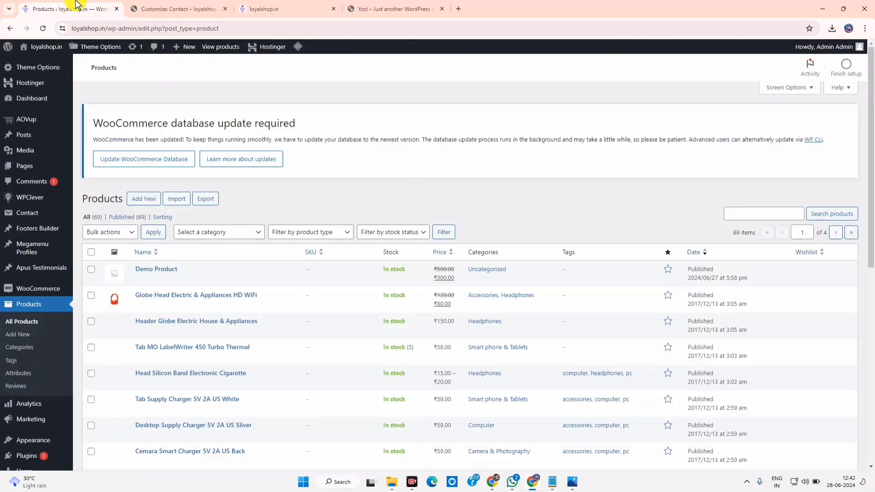
Insert the purple cart image into the new DEMO product's description
click(91, 269)
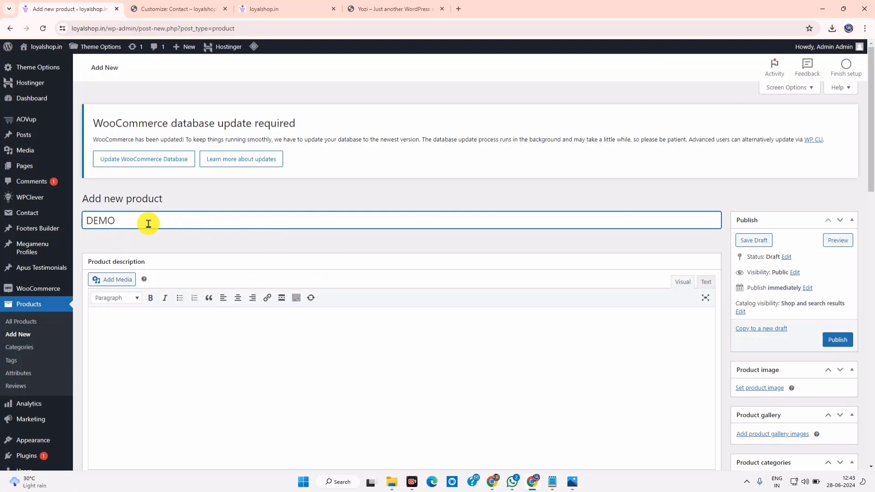
click(114, 282)
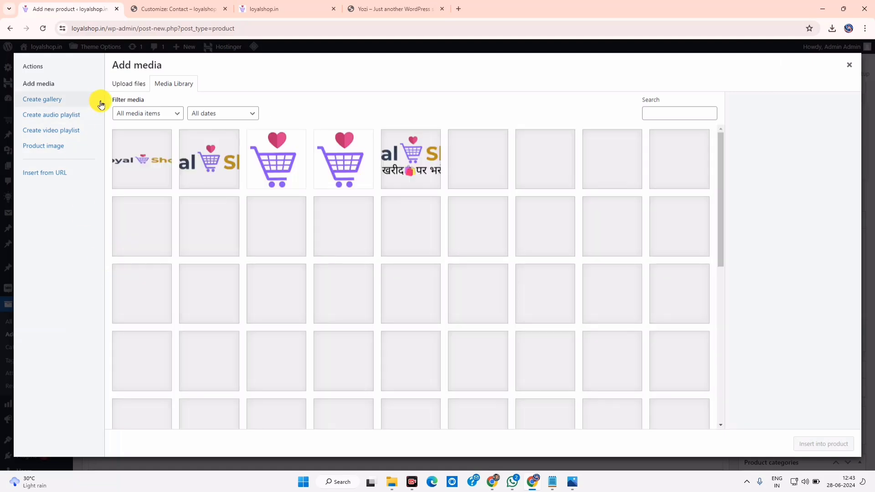
click(276, 160)
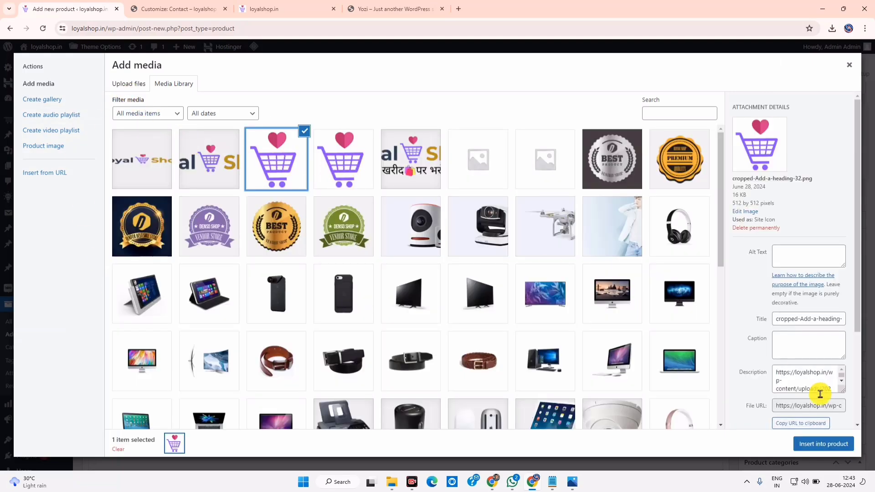
click(823, 438)
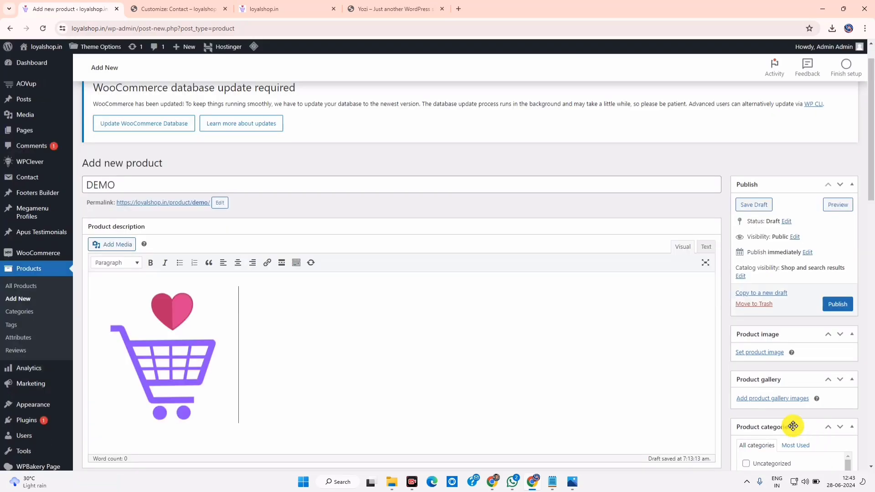
Enter a regular price of 5000, moving on to the sale price field
scroll(318, 315, down, 3)
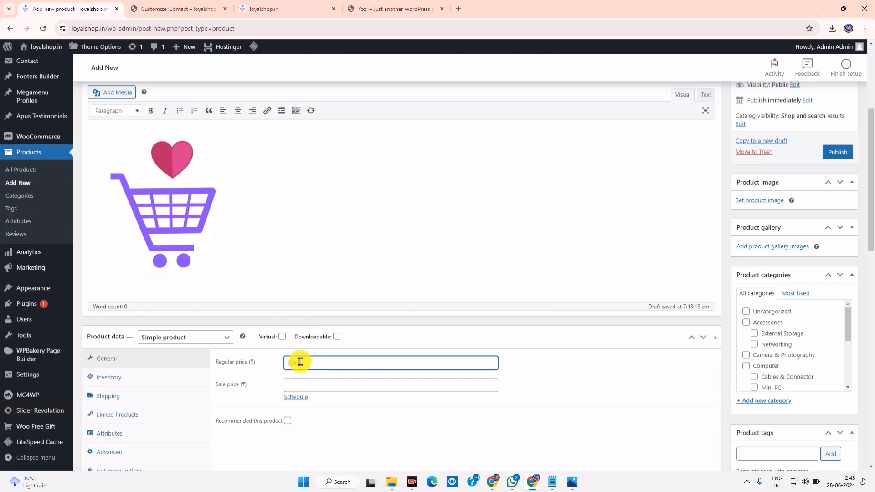
text(5000)
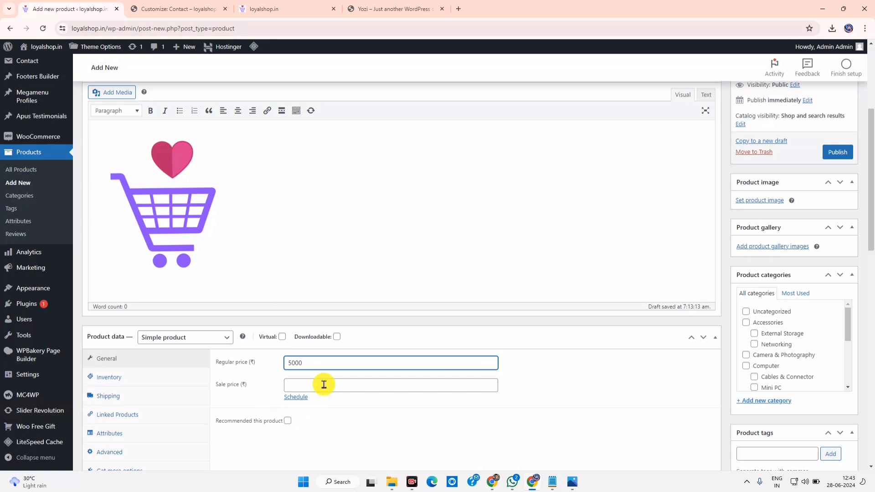
click(323, 385)
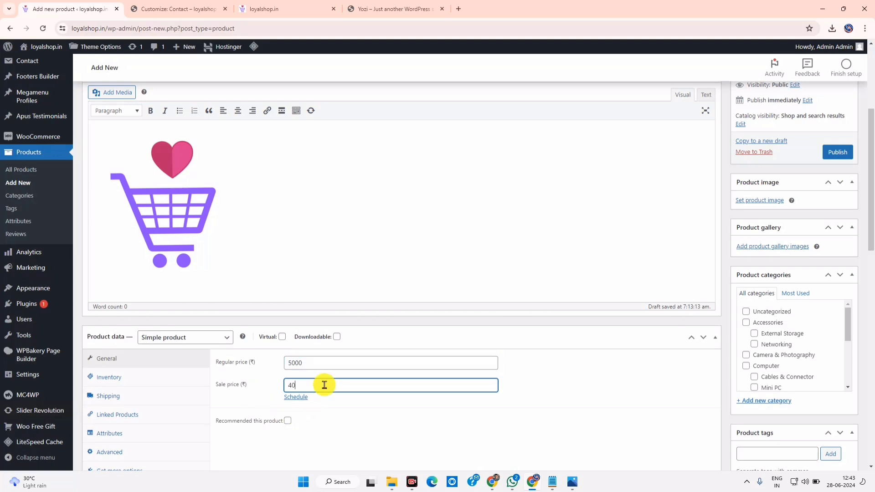
Review the product's inventory, shipping, linked products and attributes tabs, leaving shipping class unchanged
scroll(323, 385, down, 3)
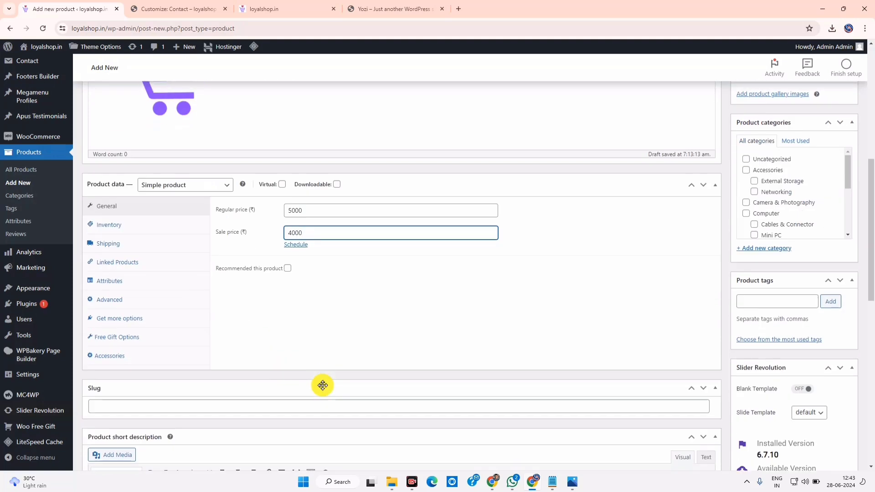
click(110, 229)
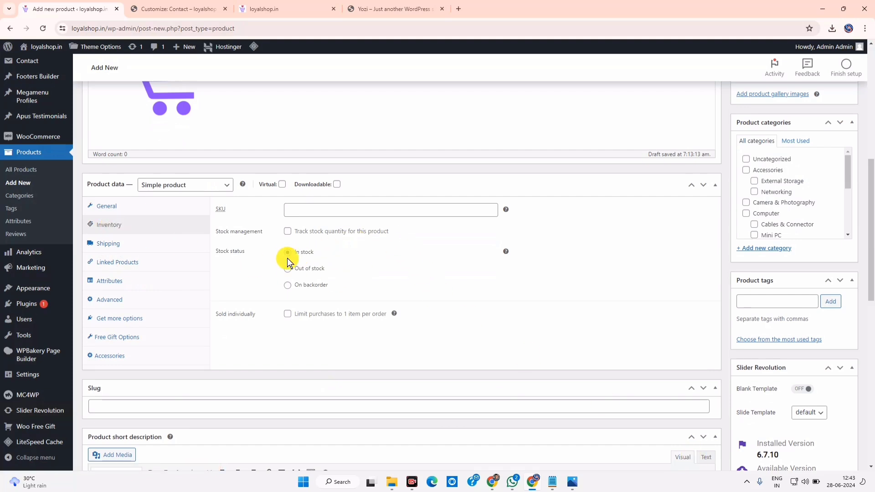
click(119, 245)
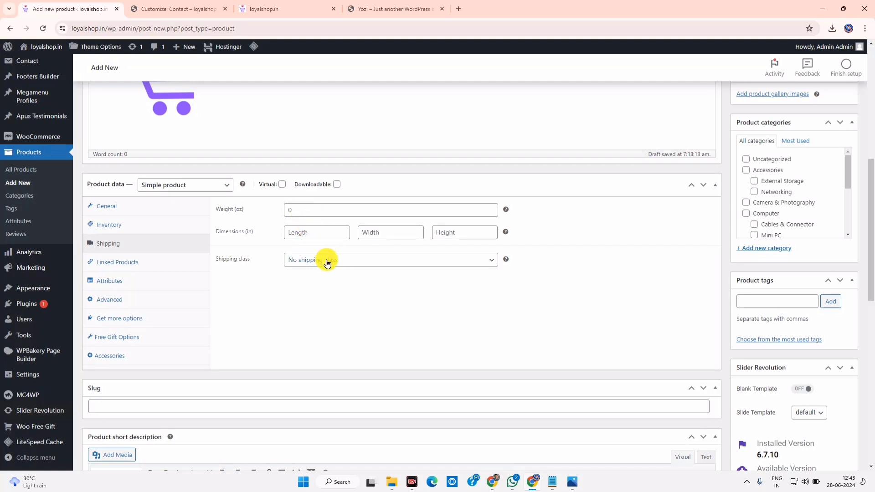
click(325, 259)
click(324, 260)
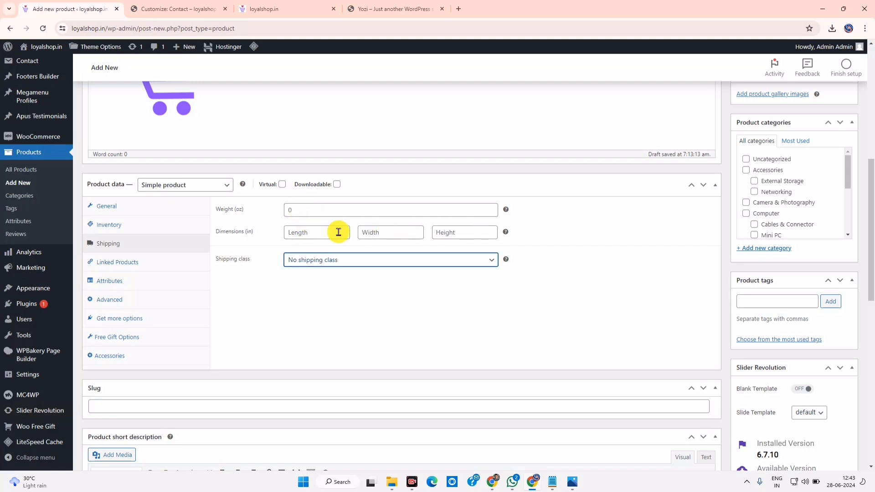
click(137, 261)
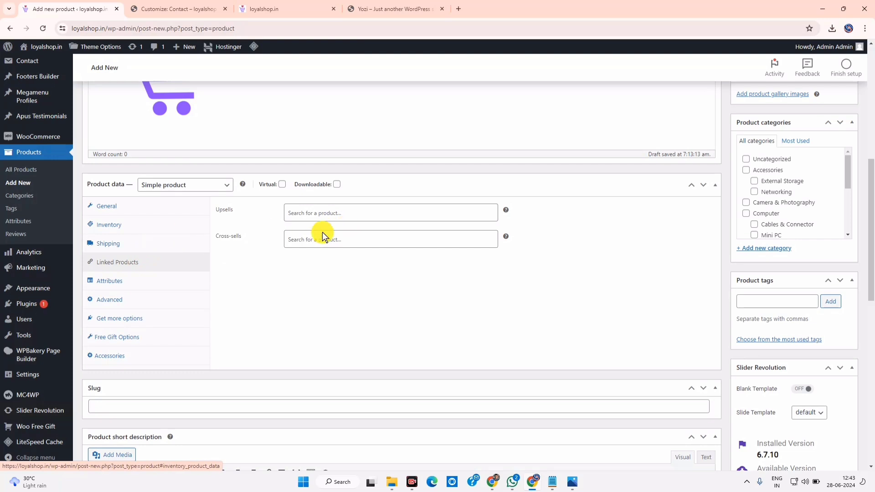
click(127, 282)
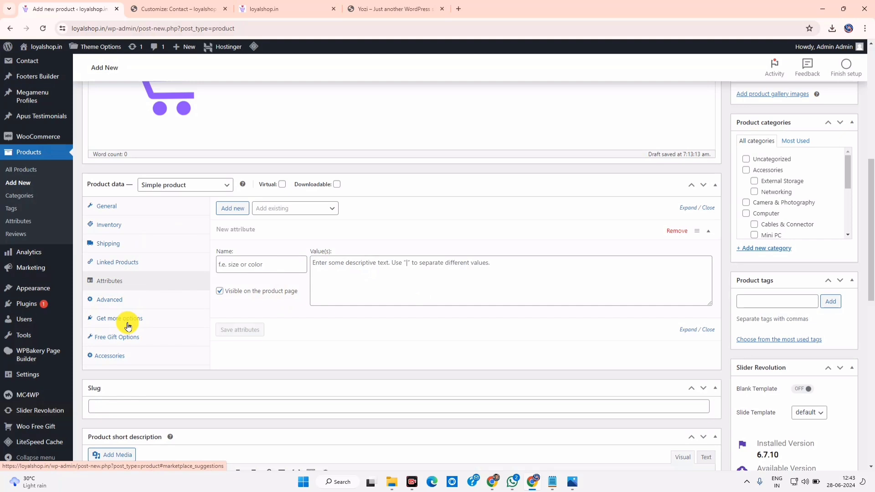
Scroll down to More Information and start editing the empty Features section
scroll(128, 326, down, 3)
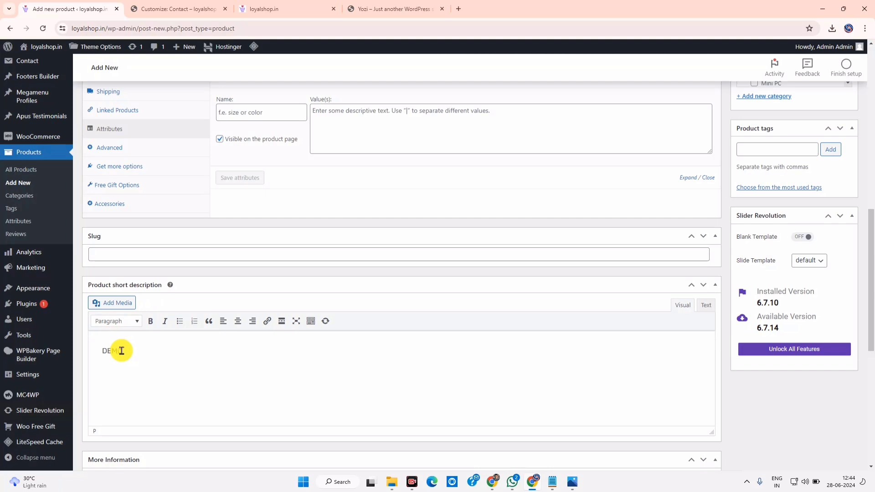
scroll(121, 351, down, 3)
click(266, 328)
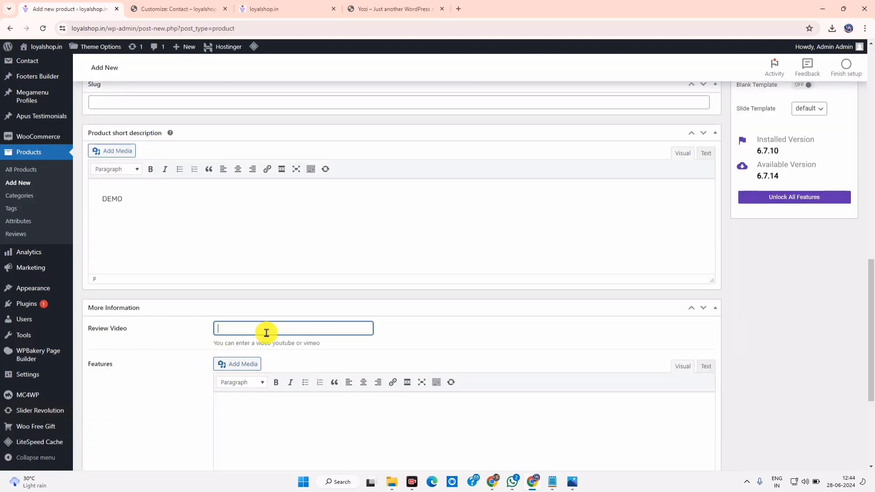
scroll(267, 333, down, 3)
click(327, 268)
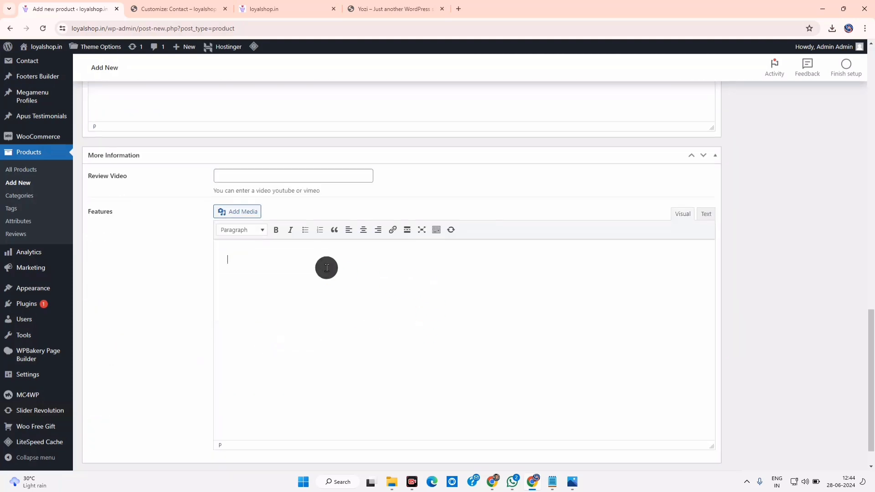
Insert the purple cart image into the Features section
click(246, 212)
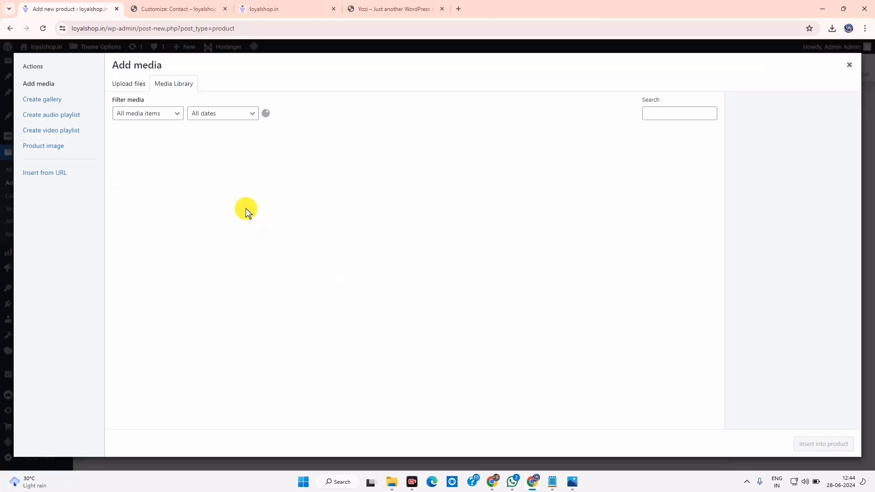
click(289, 164)
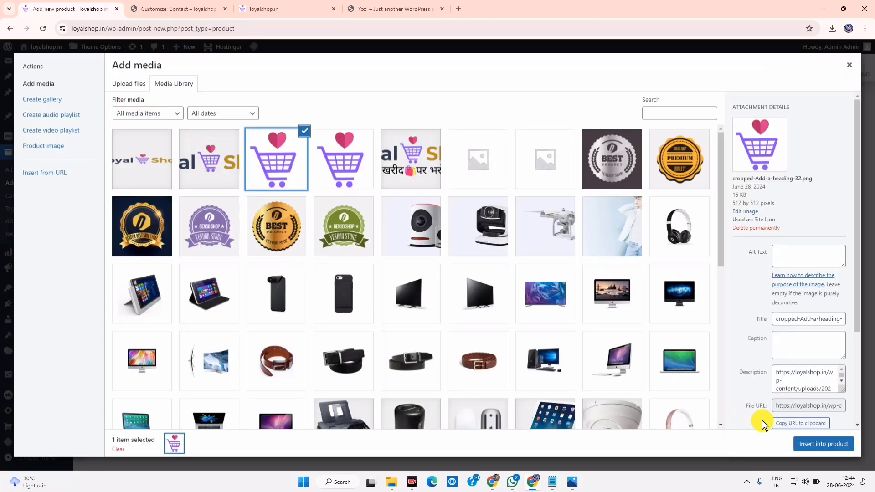
click(815, 442)
Put DEMO in the Computer category and publish the product
scroll(417, 333, down, 1)
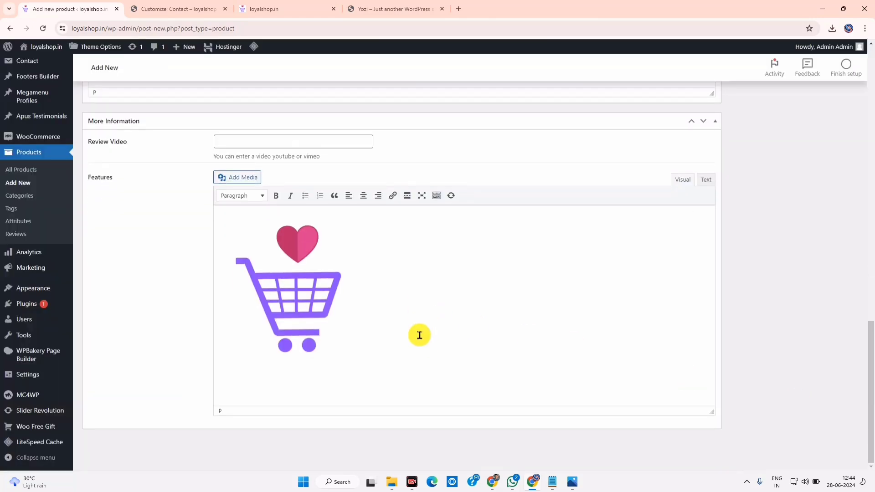
scroll(508, 346, up, 15)
scroll(617, 313, down, 3)
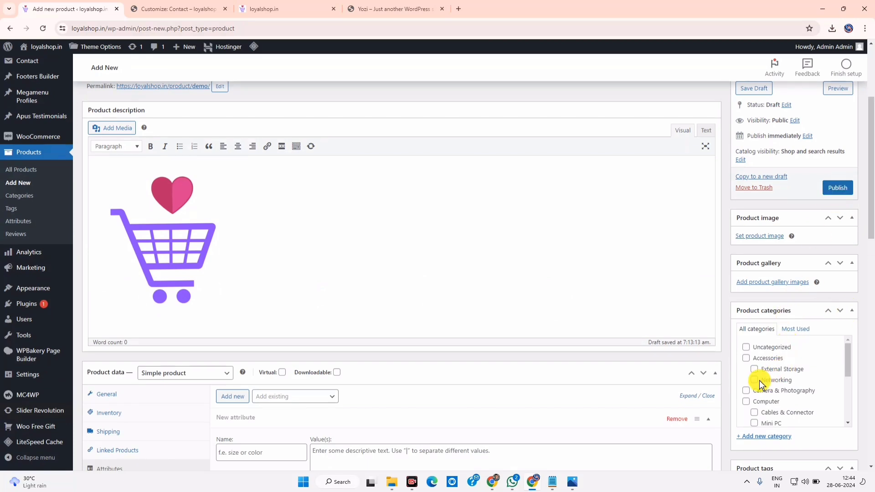
click(747, 403)
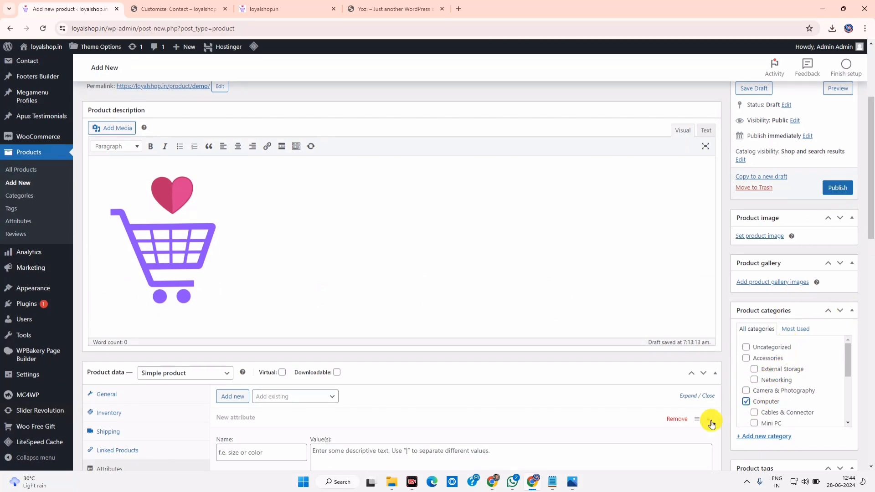
scroll(779, 312, down, 2)
scroll(783, 313, down, 2)
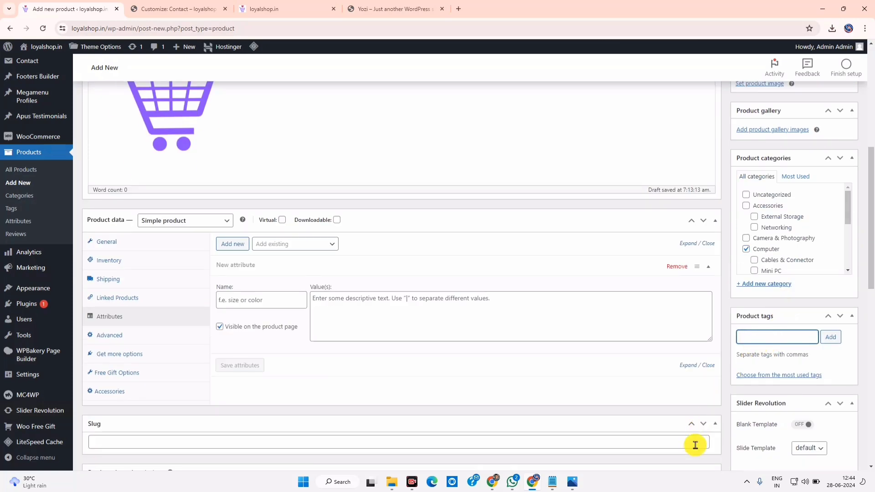
scroll(770, 381, down, 4)
scroll(769, 375, up, 10)
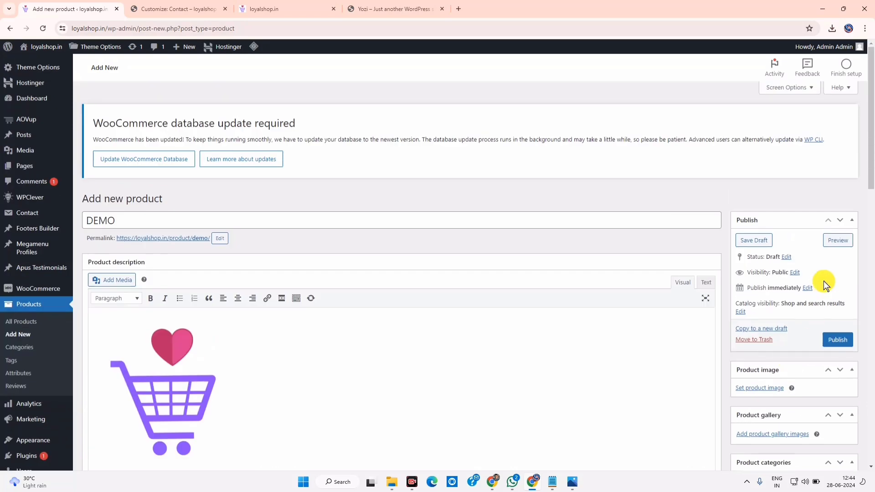
click(834, 343)
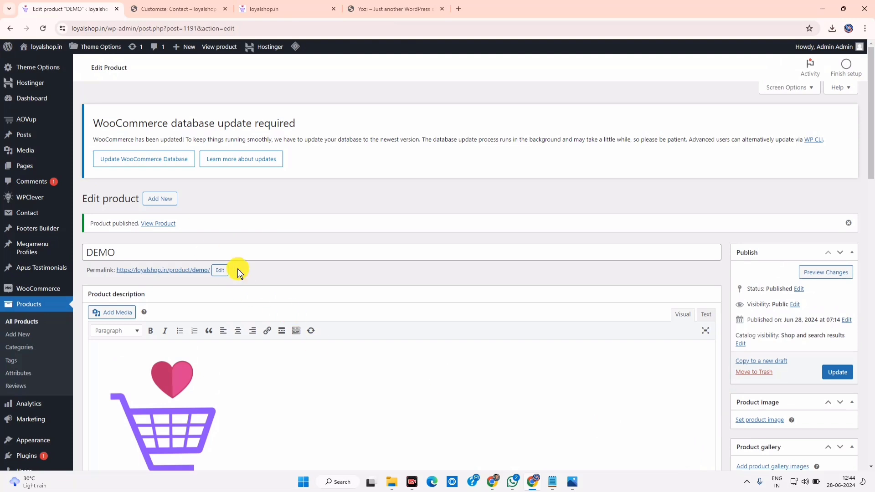
Open the published DEMO product's storefront page and look over its title and price
click(153, 224)
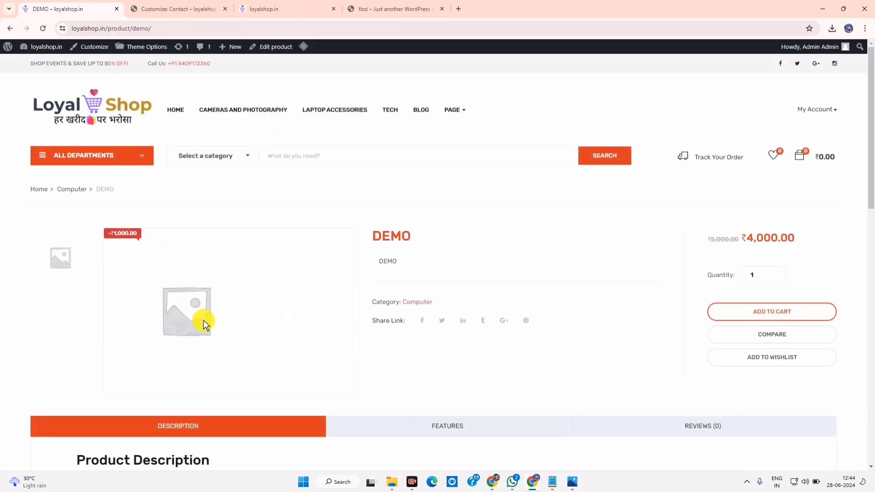
scroll(246, 339, down, 6)
scroll(248, 335, up, 3)
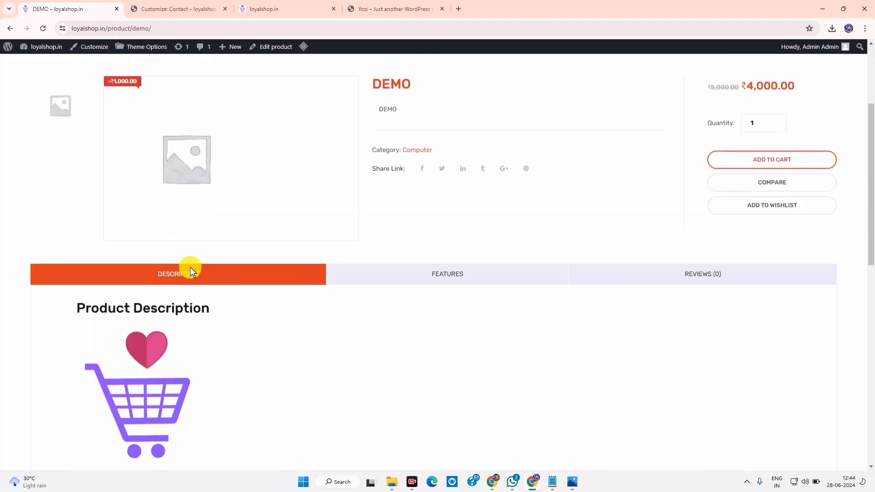
scroll(131, 354, down, 3)
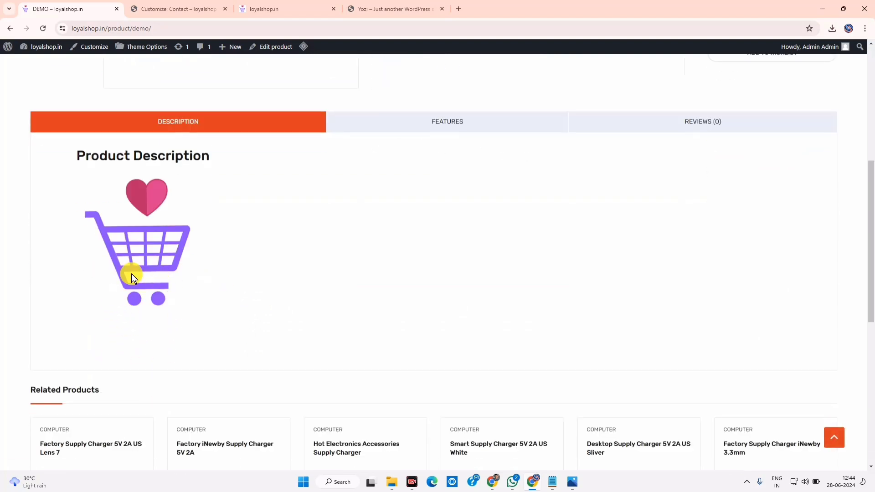
scroll(173, 266, up, 6)
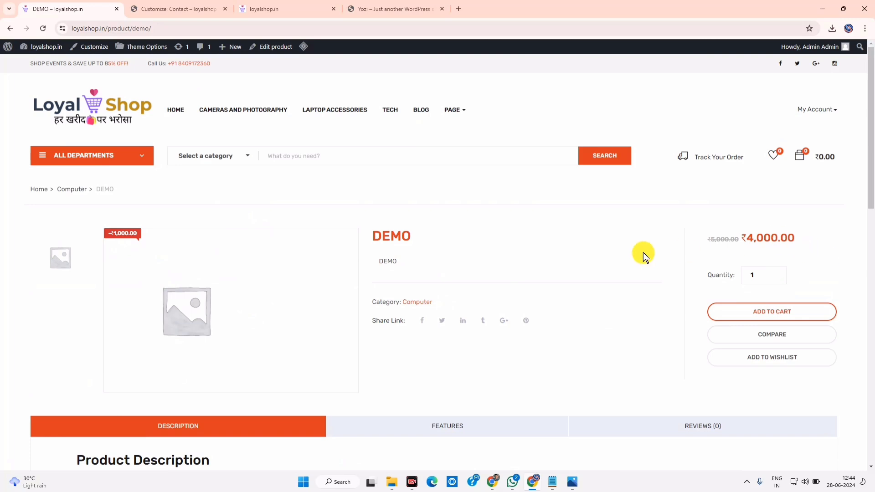
drag(372, 231, 785, 315)
click(745, 244)
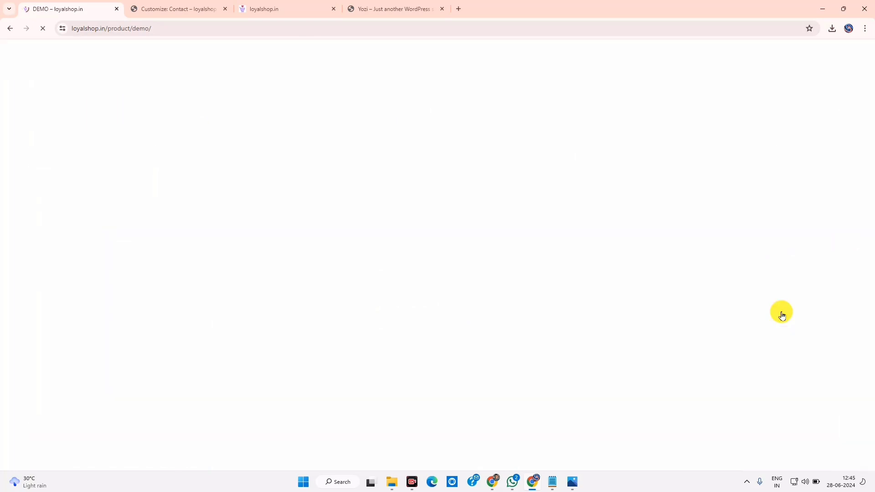
Check the cart holding DEMO for ₹4,000, then go back to the shop home page
scroll(438, 318, down, 10)
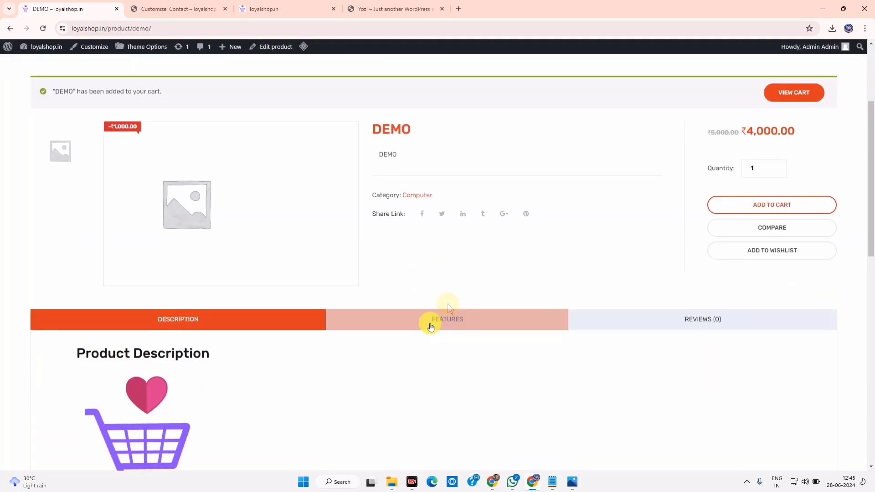
scroll(451, 318, up, 10)
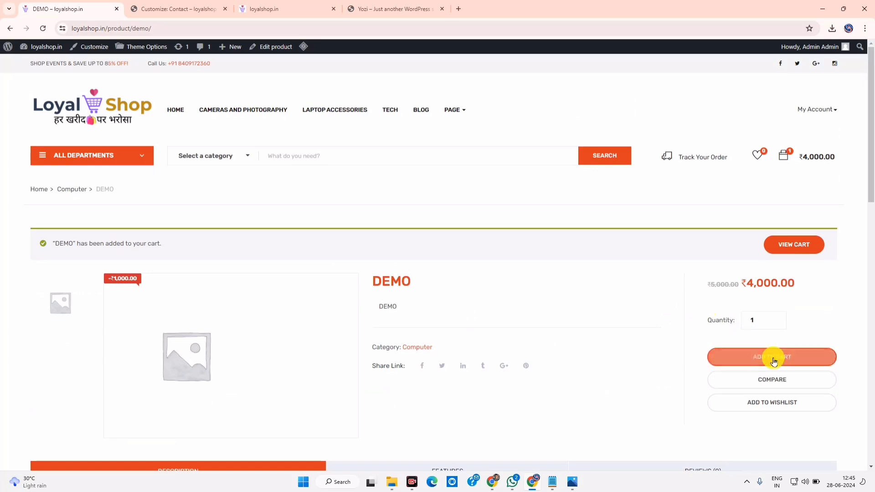
click(792, 245)
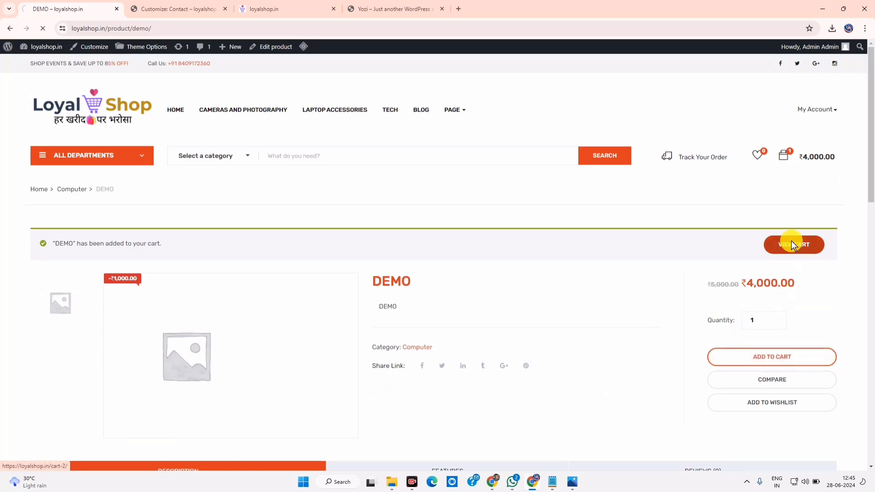
scroll(387, 348, down, 6)
scroll(447, 224, up, 6)
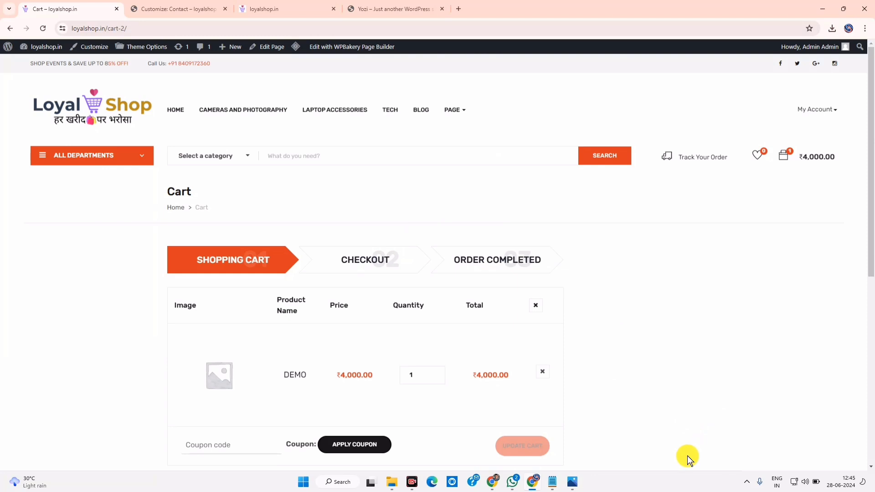
key(alt+Left)
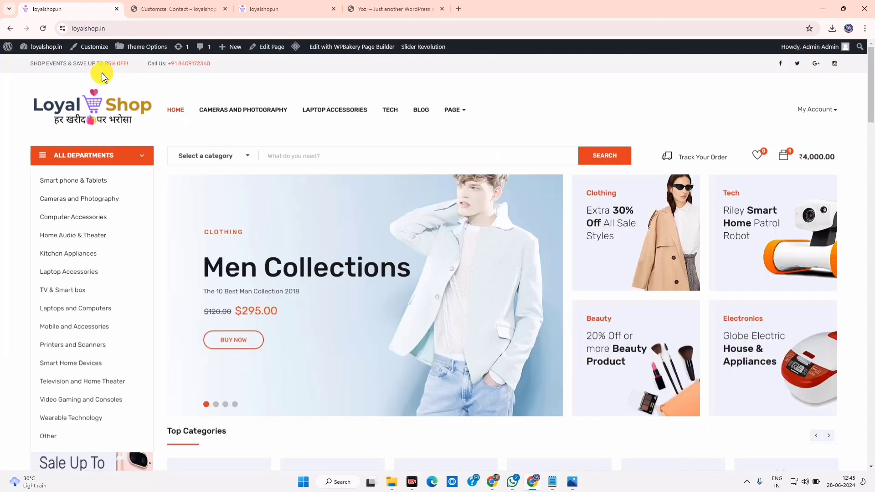
Step back through the cart and product editor, then switch to the loyalshop.in homepage tab
click(9, 31)
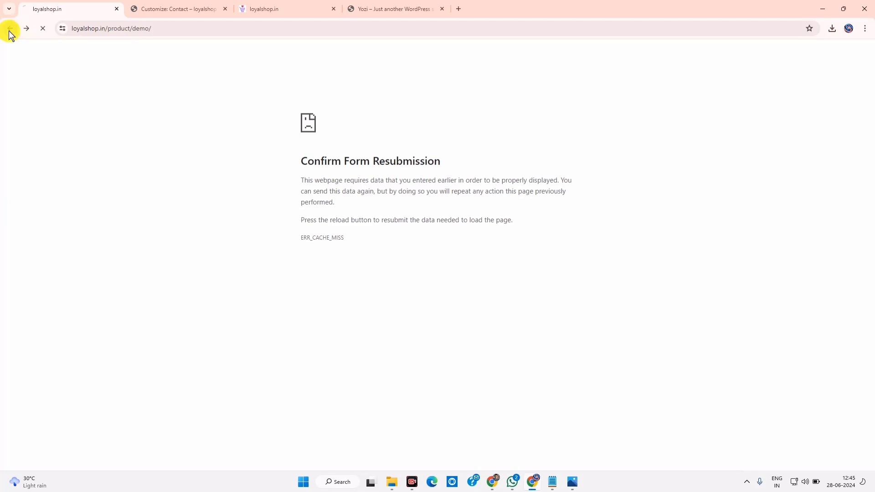
click(10, 31)
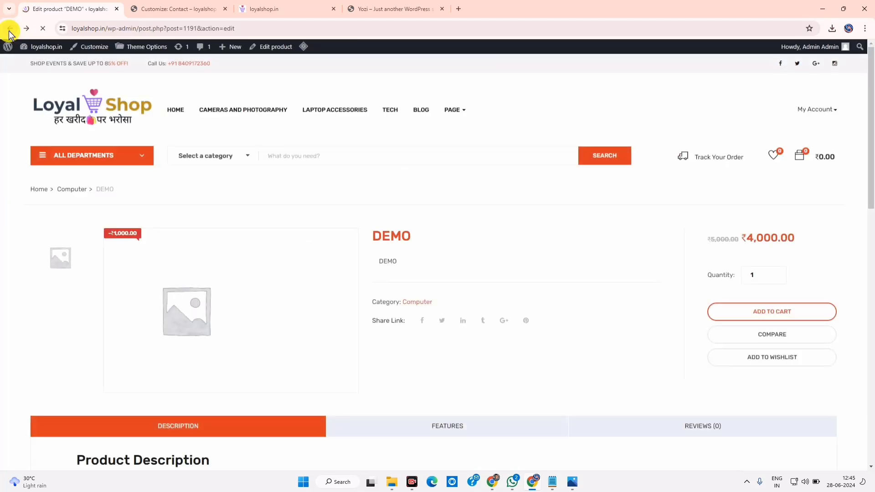
click(173, 9)
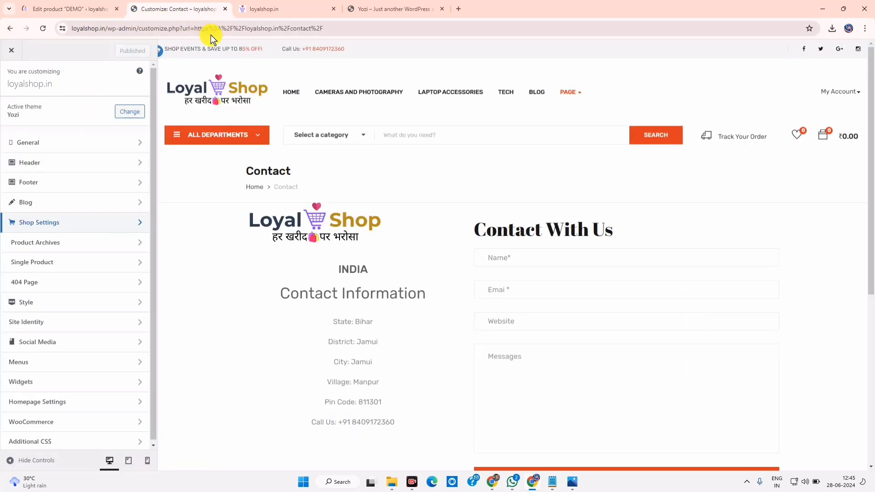
click(290, 5)
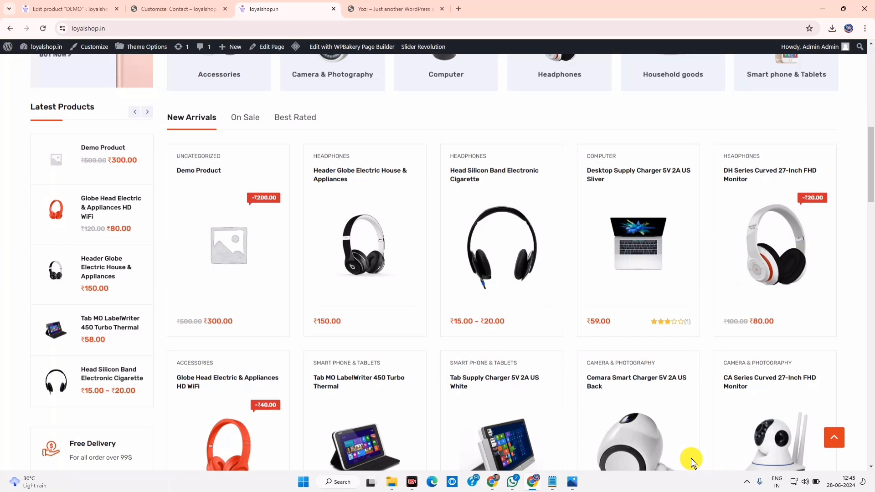
scroll(688, 458, up, 10)
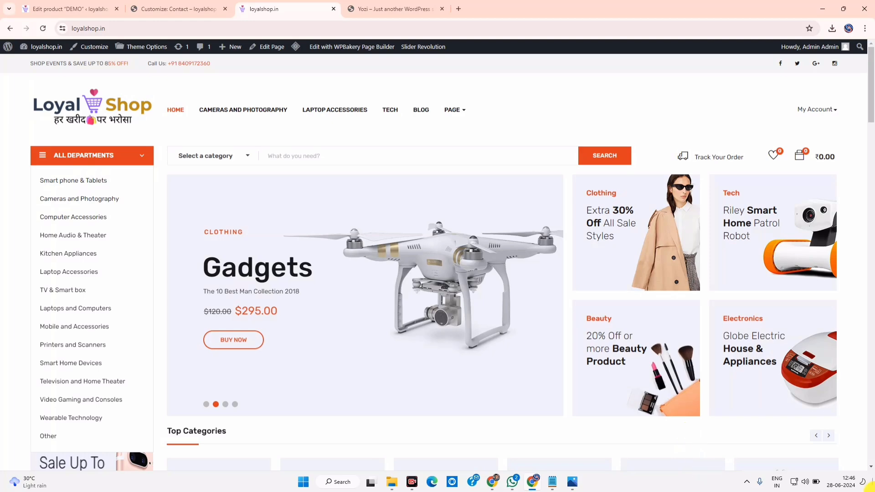
From the DEMO product editor, go to WooCommerce Home and then its Payments settings
click(68, 8)
mouse_move(37, 291)
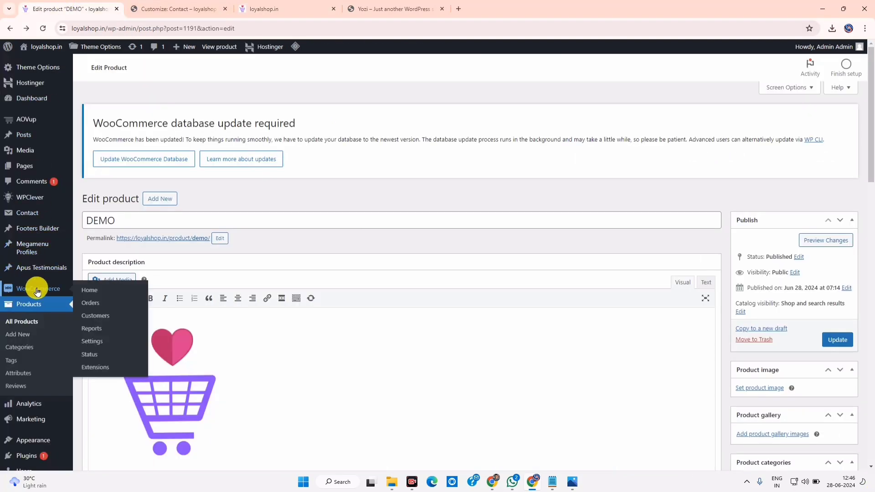
click(89, 291)
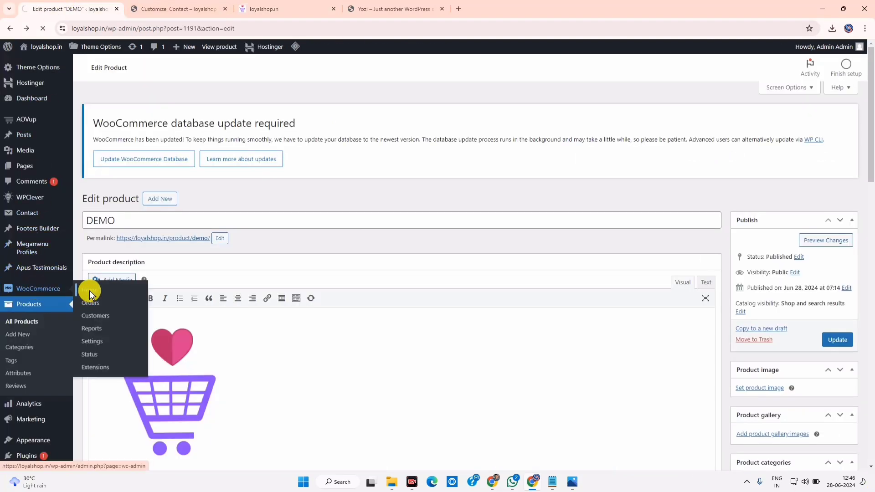
click(15, 360)
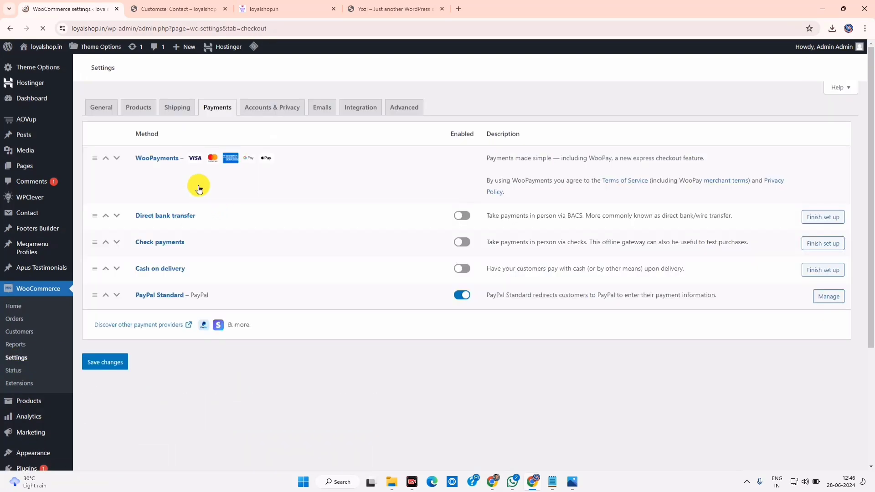
Review the payment methods, with PayPal Standard the only one enabled, and browse the sidebar menus
scroll(174, 347, down, 3)
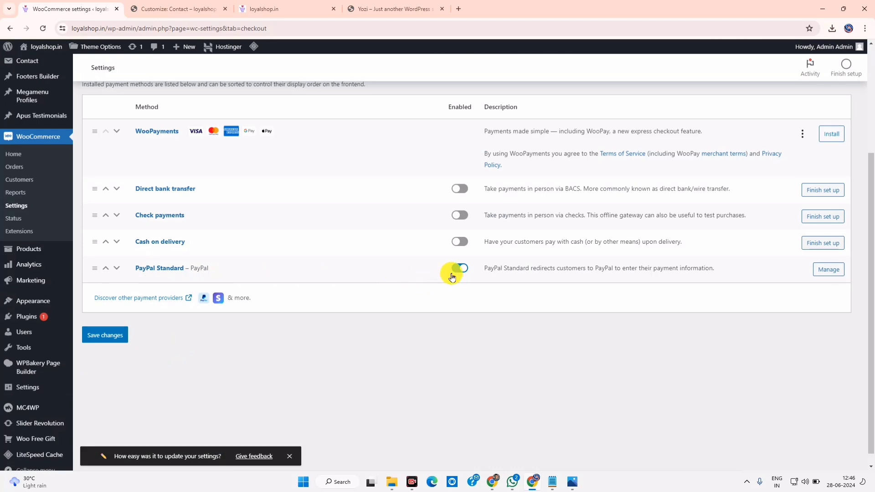
scroll(576, 276, up, 3)
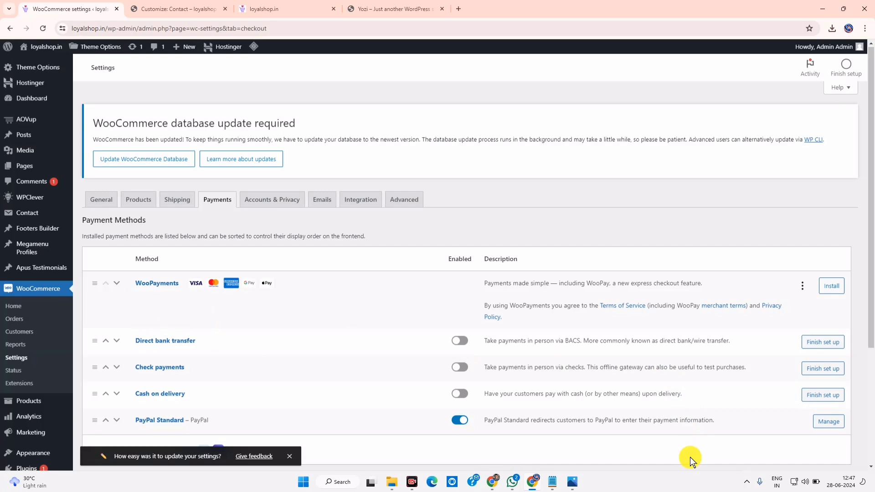
scroll(27, 394, down, 3)
scroll(35, 400, up, 3)
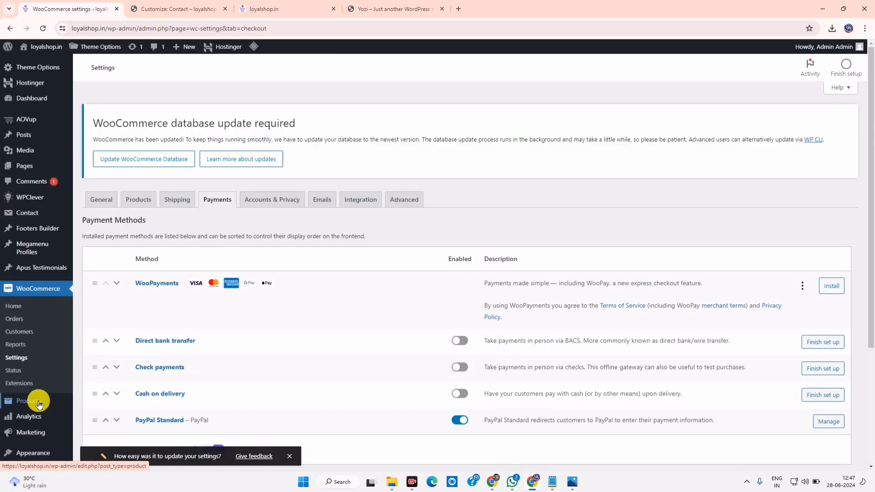
scroll(39, 405, down, 1)
scroll(39, 405, up, 1)
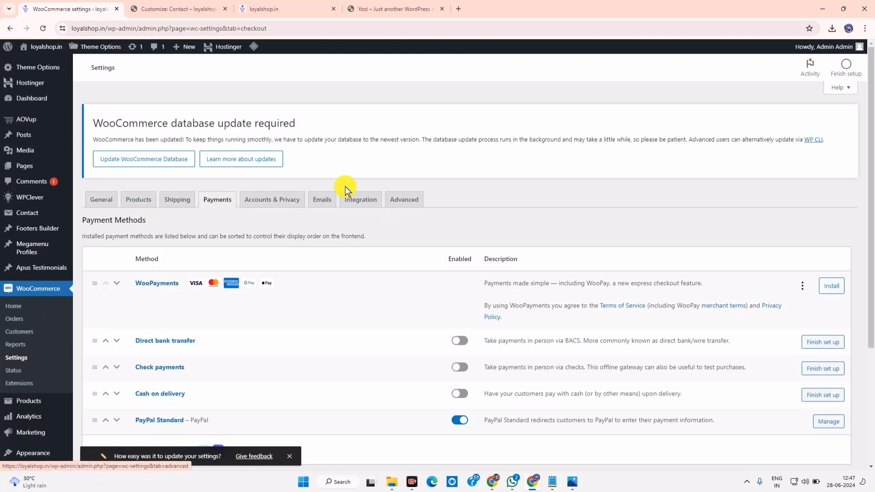
mouse_move(24, 401)
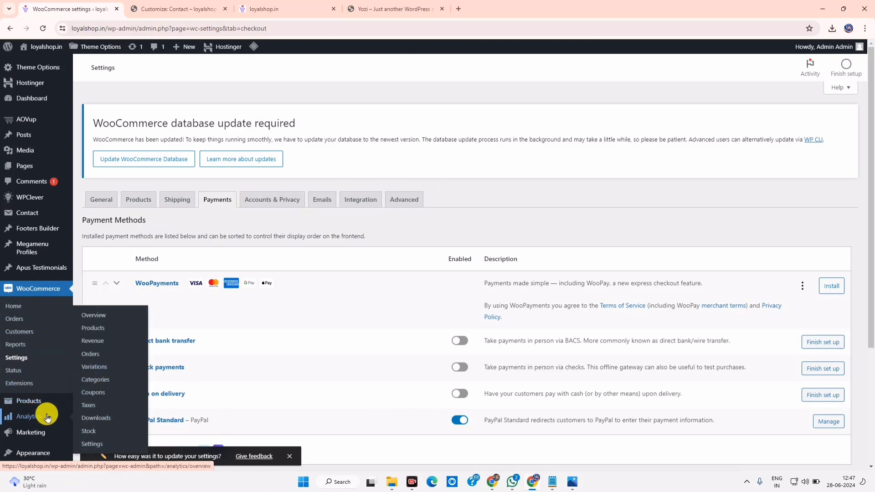
mouse_move(33, 416)
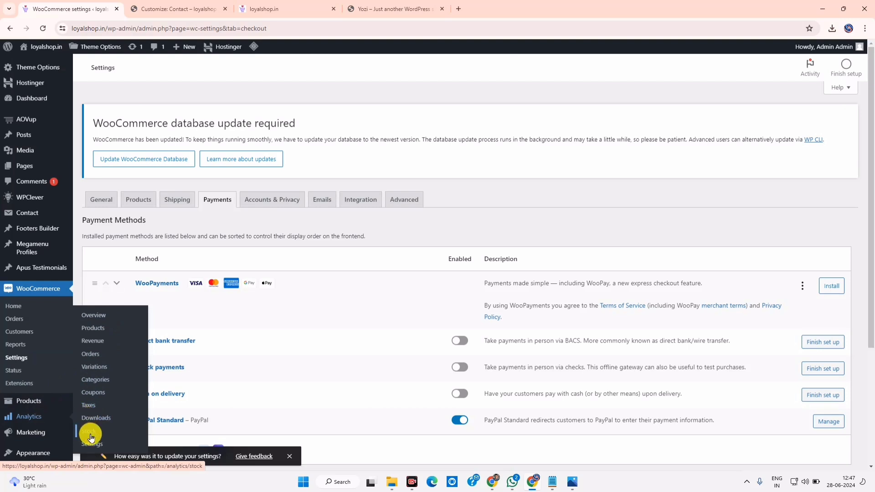
mouse_move(35, 431)
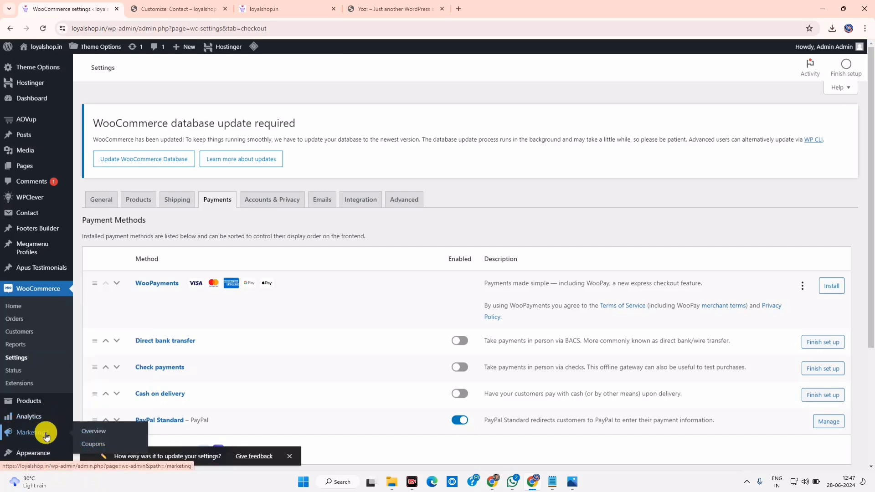
scroll(18, 433, down, 3)
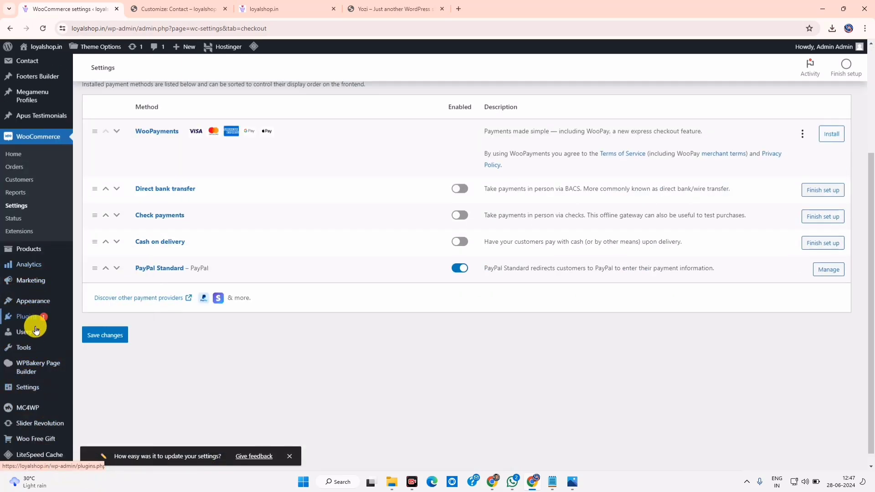
mouse_move(39, 370)
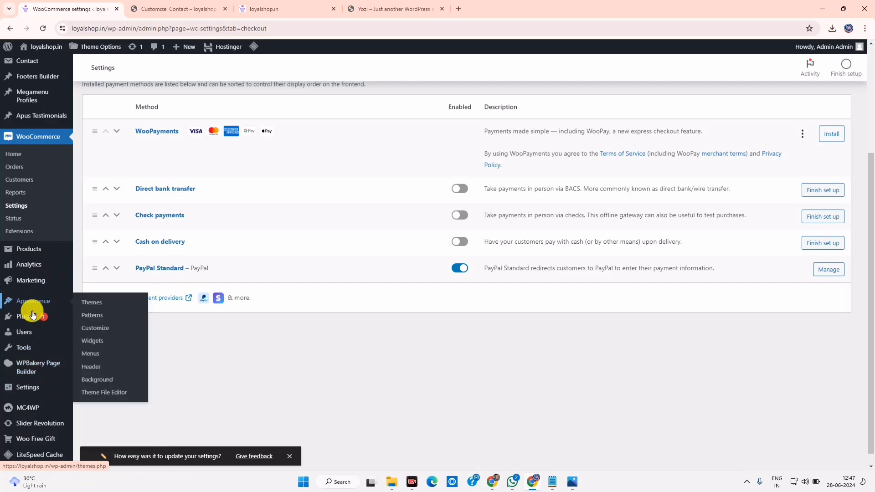
scroll(30, 428, up, 3)
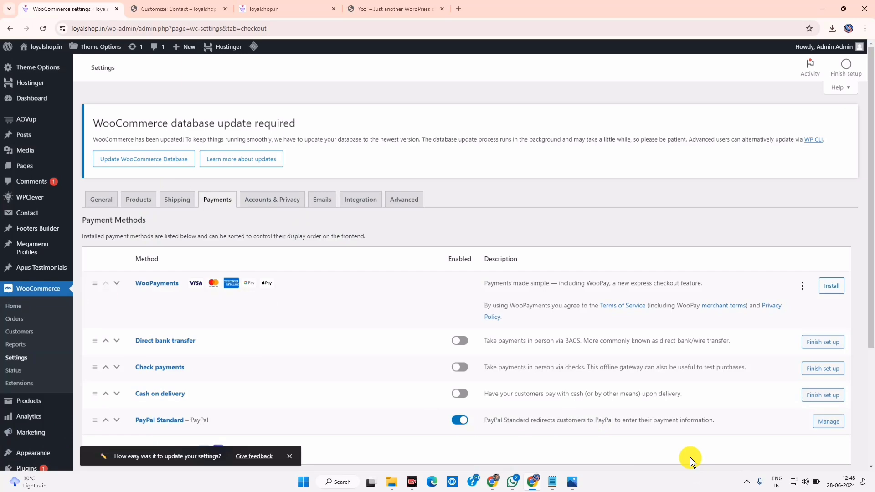
Switch to the Yozi theme demo store tab and scroll through its New Arrivals products
key(alt+Tab)
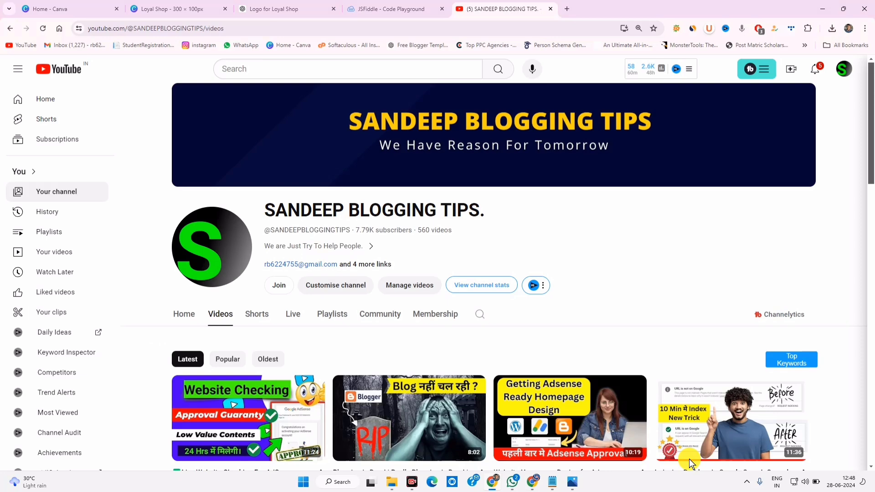
click(533, 484)
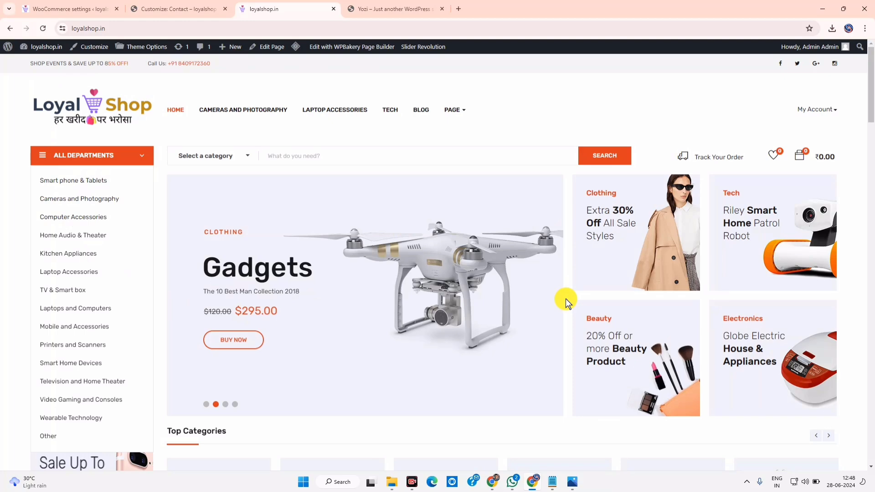
click(396, 9)
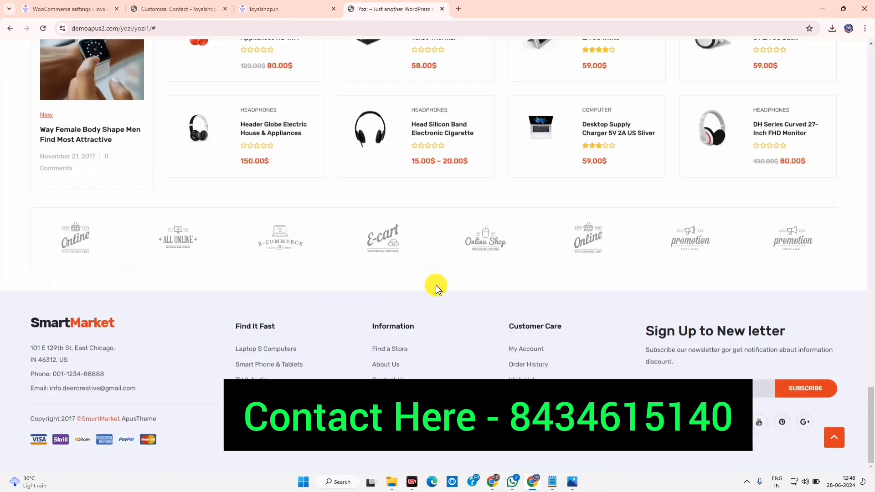
scroll(435, 319, up, 10)
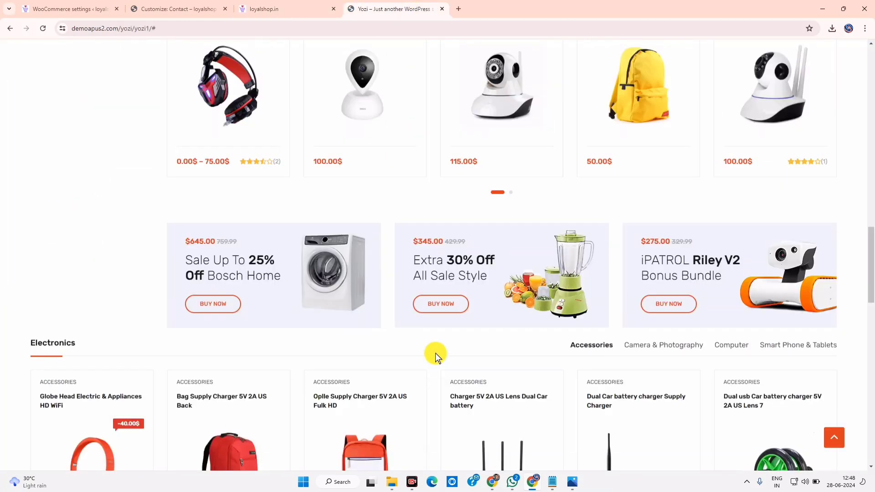
scroll(436, 355, up, 15)
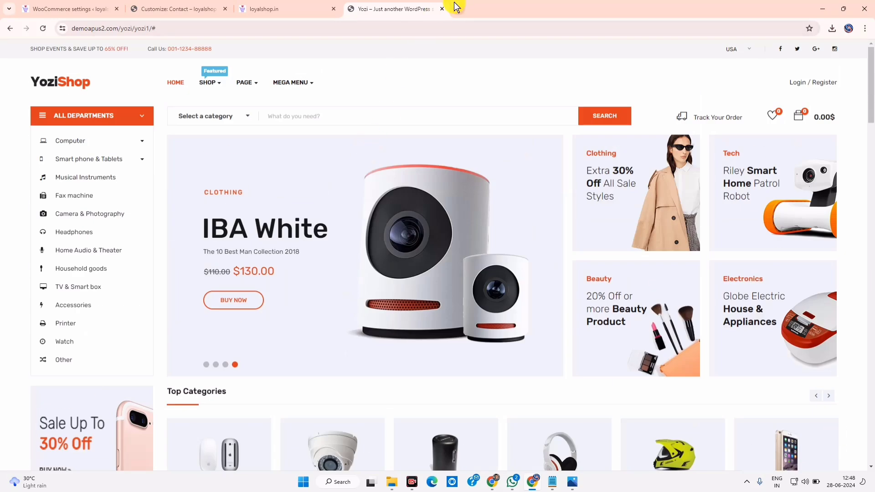
Search 59 USD in a new tab to get 4,923.64 INR, then return to the YouTube window
click(456, 7)
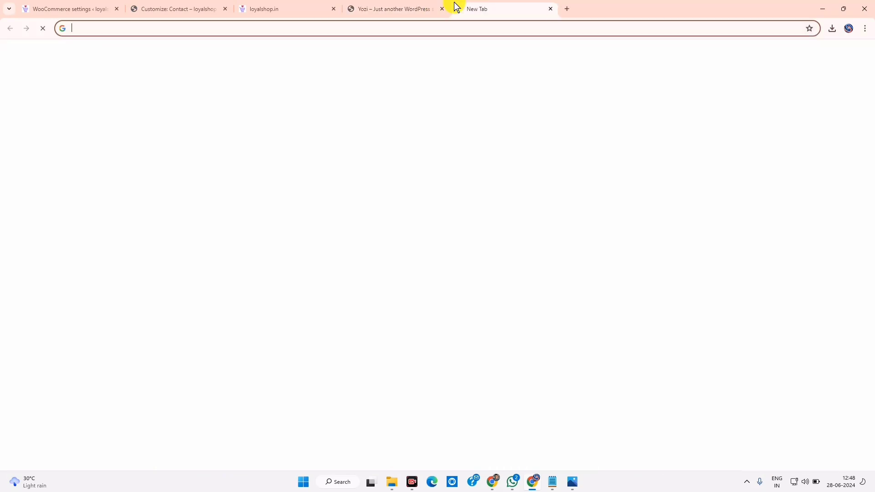
text(59 USD)
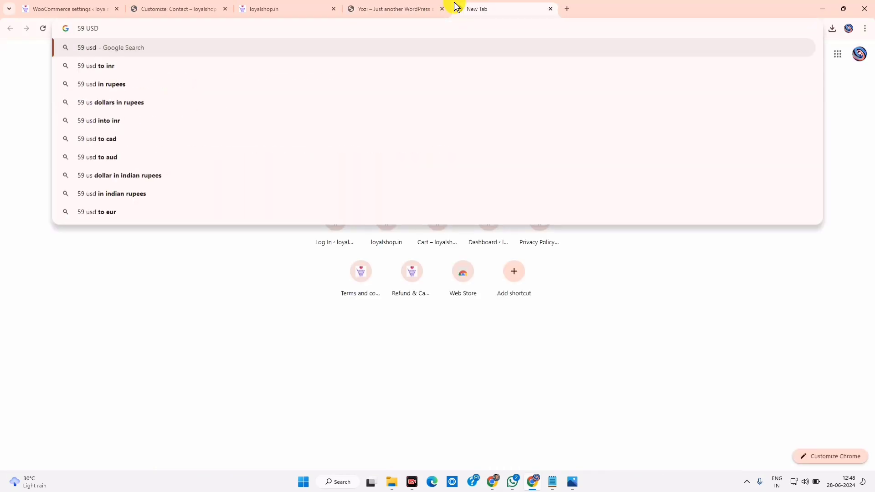
key(Return)
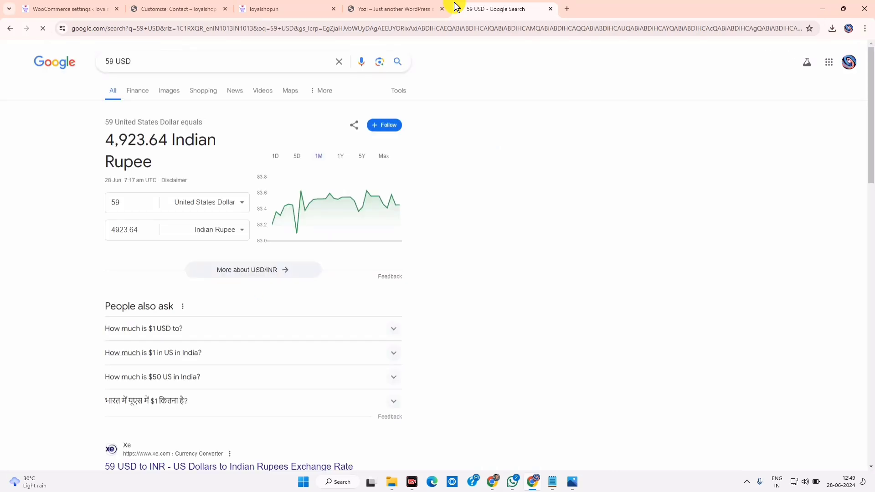
click(321, 6)
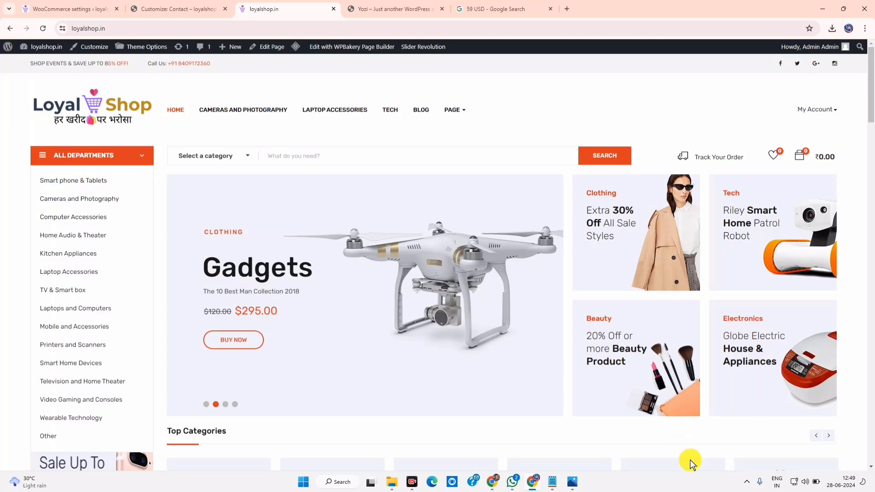
key(alt+Tab)
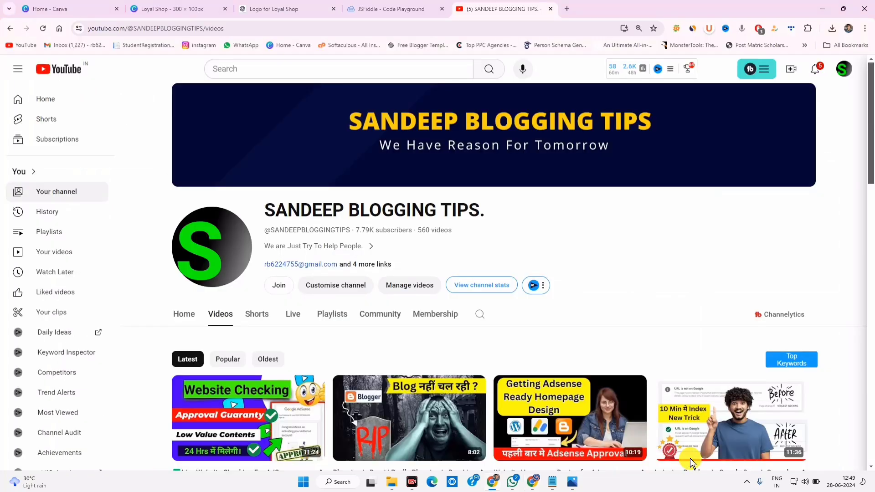